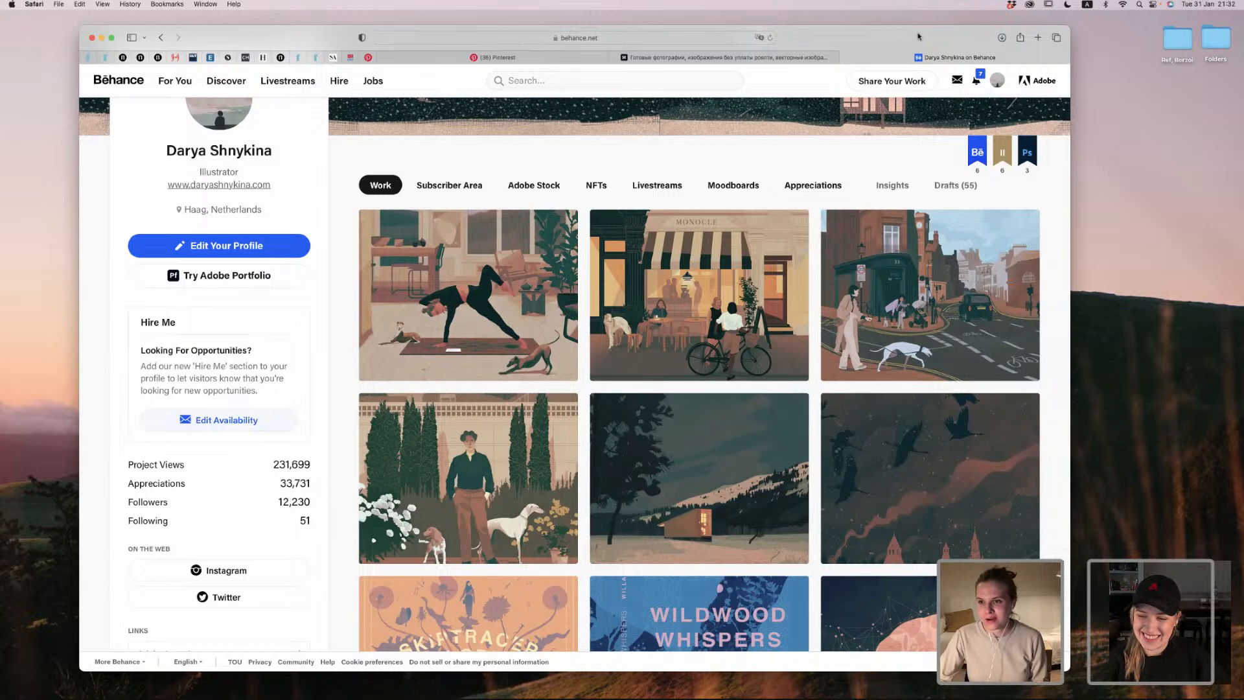
Step: Look through the illustrator's Behance work gallery from the newest projects down to the earliest portraits
{"action": "left_click_drag", "start_coordinate": [918, 37], "coordinate": [923, 37]}
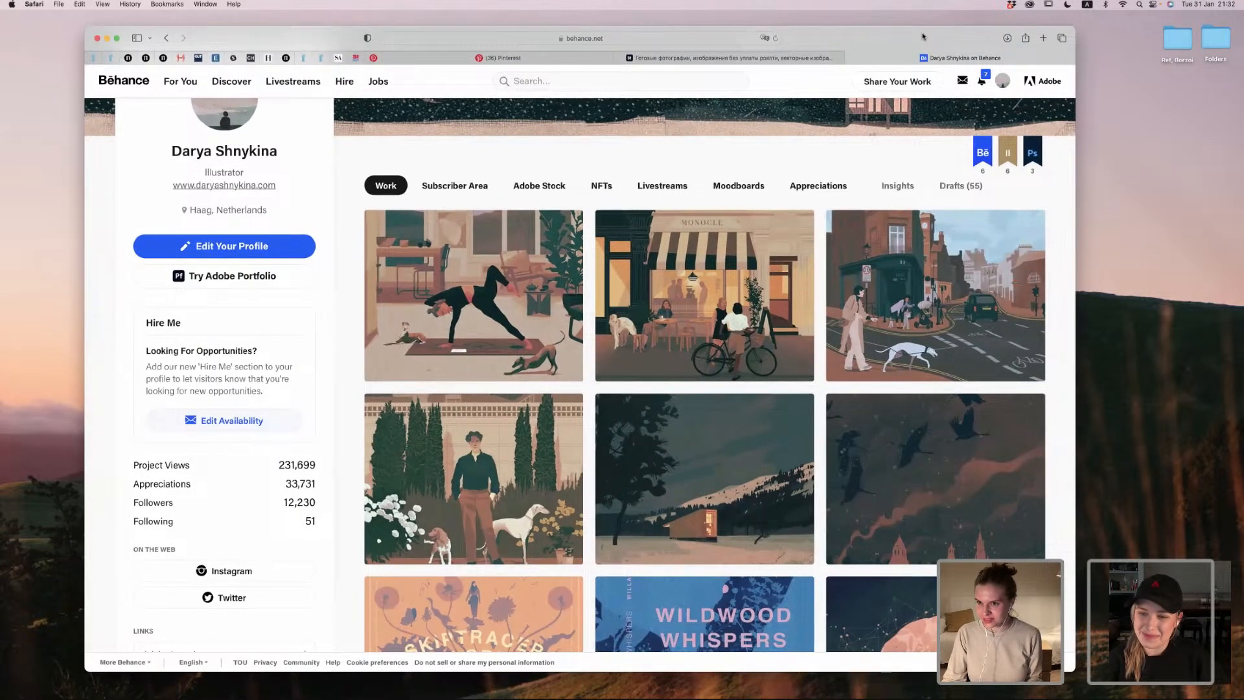
{"action": "left_click", "coordinate": [897, 81]}
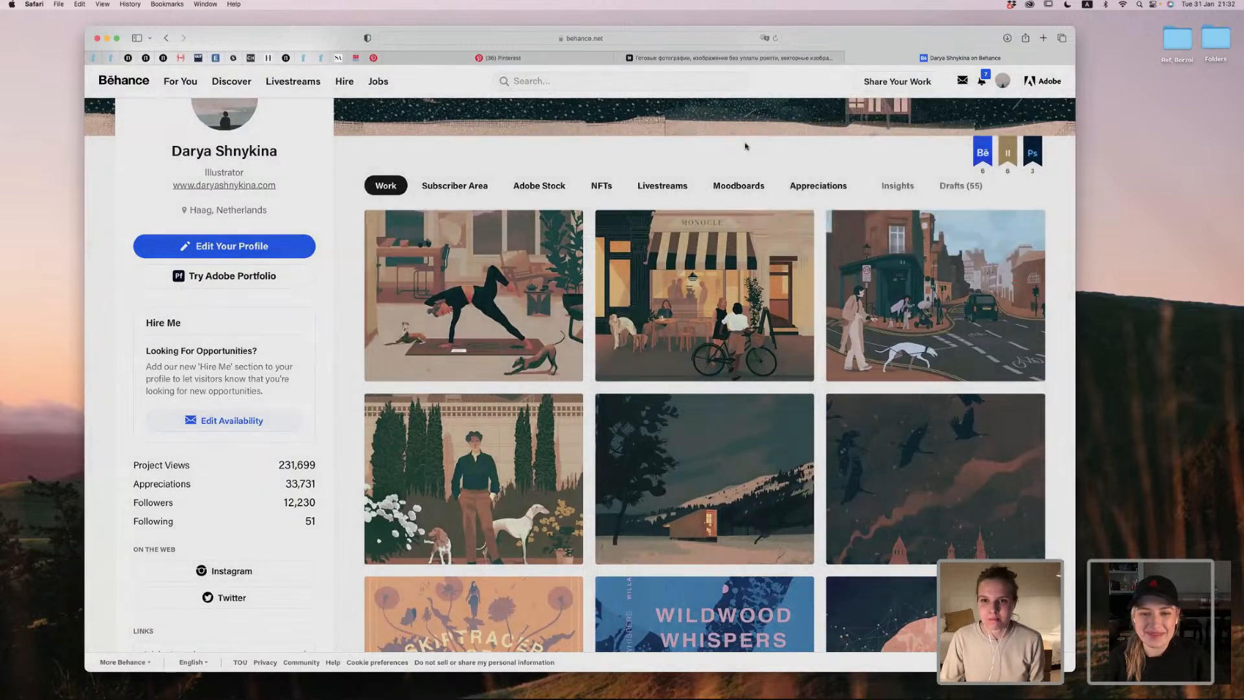
{"action": "scroll", "coordinate": [745, 148], "scroll_direction": "down", "scroll_amount": 3}
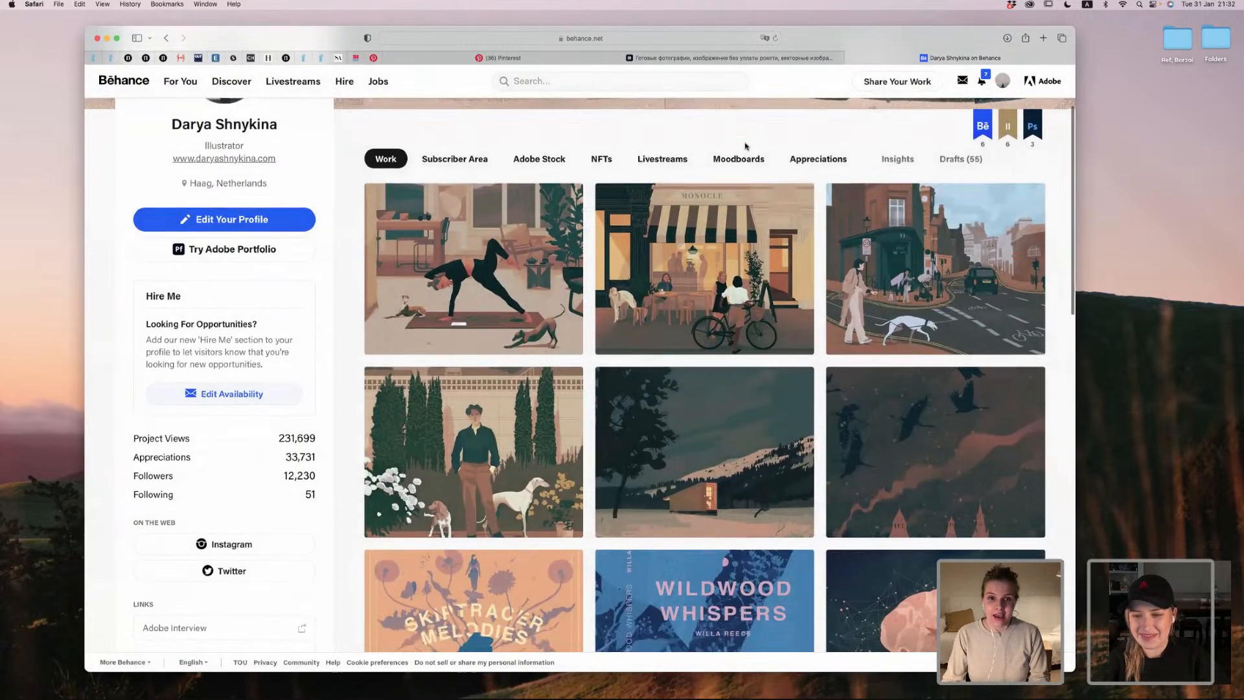
{"action": "scroll", "coordinate": [972, 200], "scroll_direction": "down", "scroll_amount": 2}
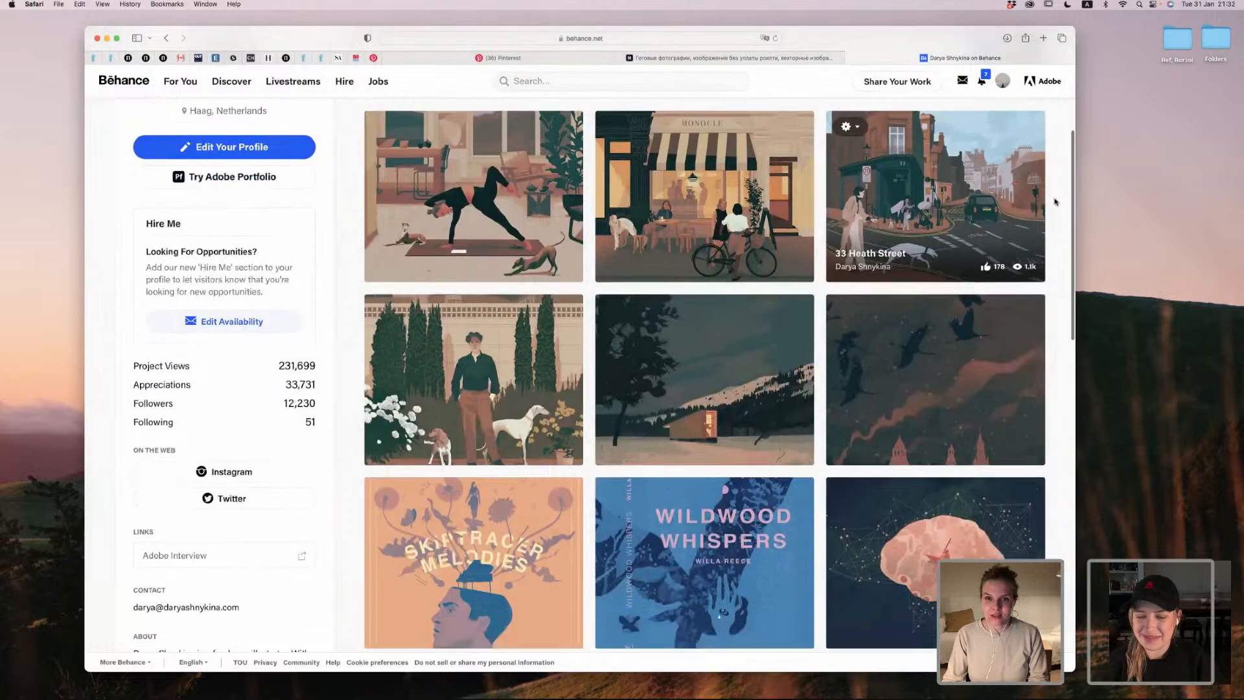
{"action": "scroll", "coordinate": [1059, 201], "scroll_direction": "down", "scroll_amount": 3}
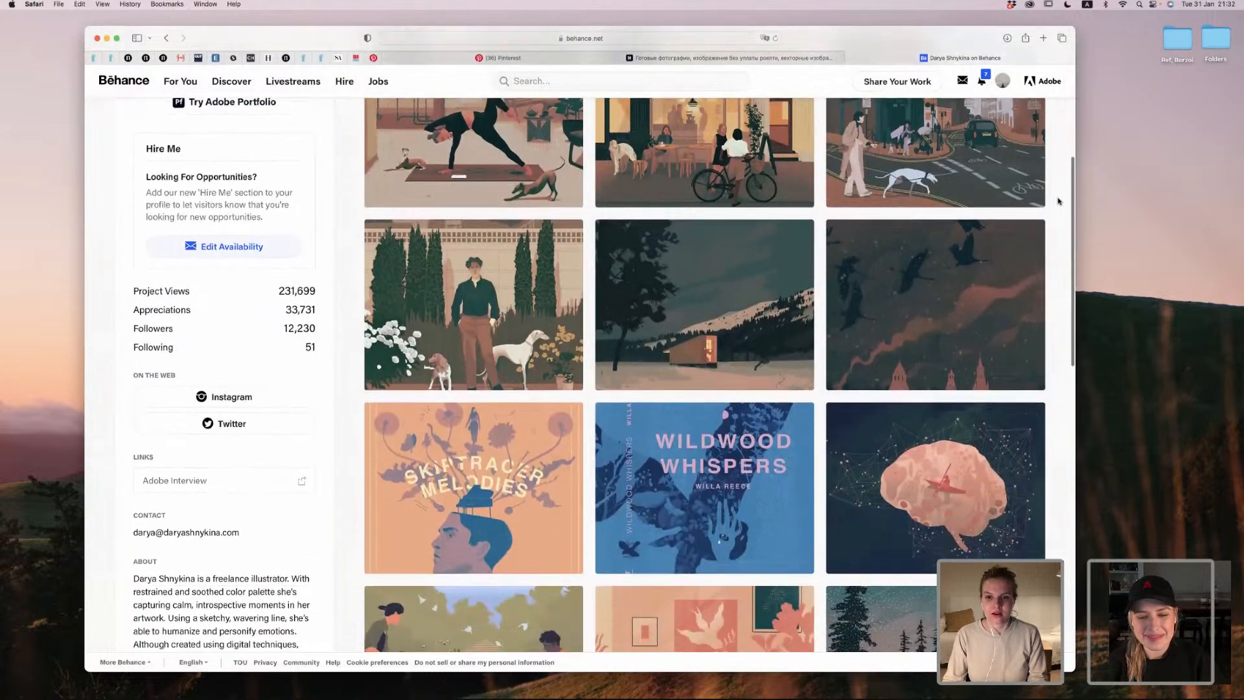
{"action": "scroll", "coordinate": [1059, 202], "scroll_direction": "down", "scroll_amount": 8}
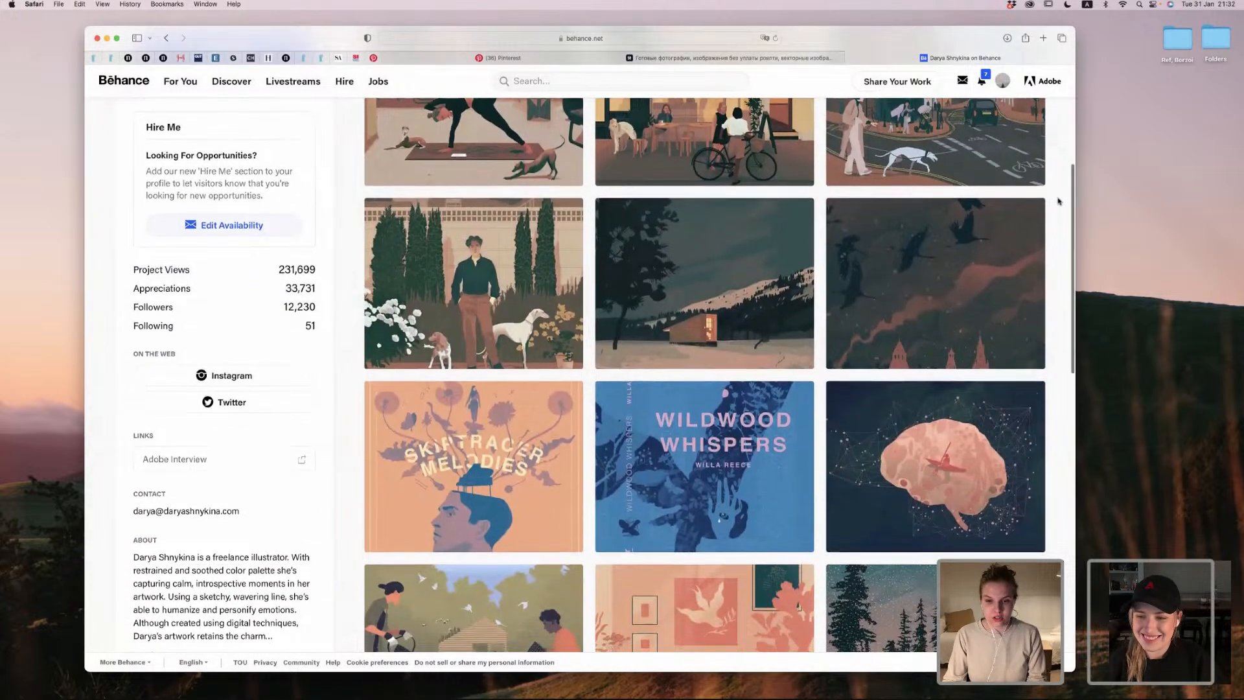
{"action": "scroll", "coordinate": [1058, 202], "scroll_direction": "down", "scroll_amount": 20}
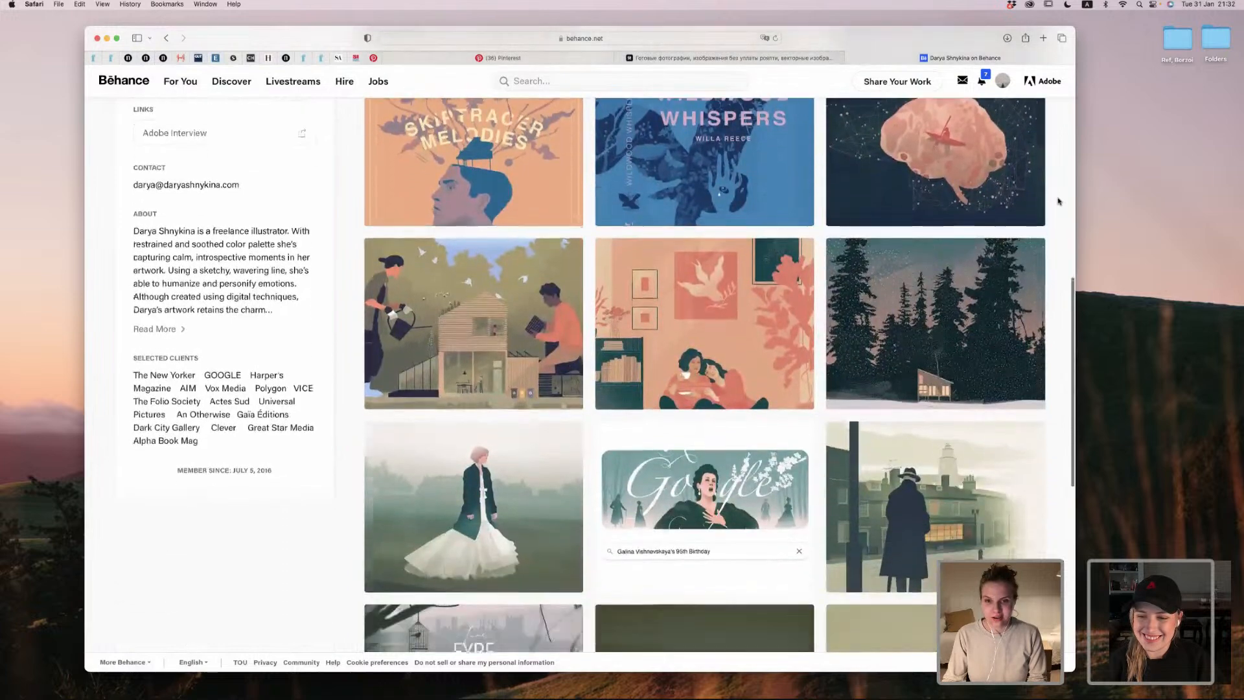
{"action": "scroll", "coordinate": [1058, 202], "scroll_direction": "down", "scroll_amount": 5}
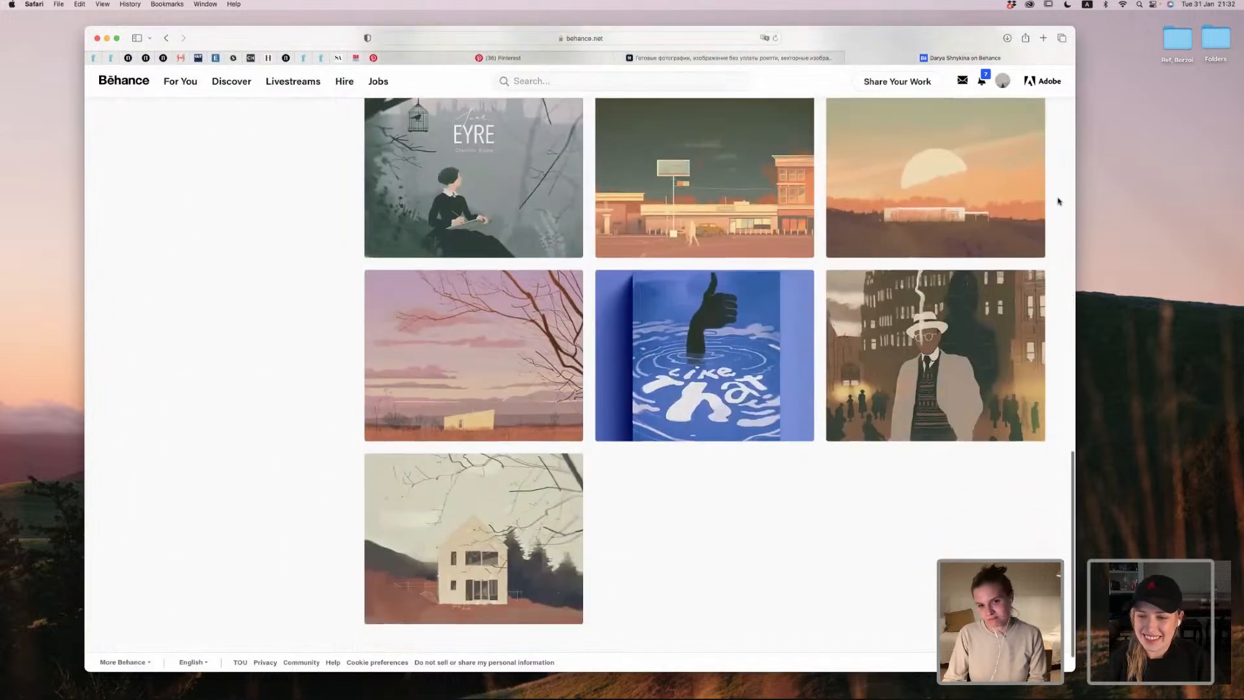
{"action": "scroll", "coordinate": [1059, 201], "scroll_direction": "down", "scroll_amount": 15}
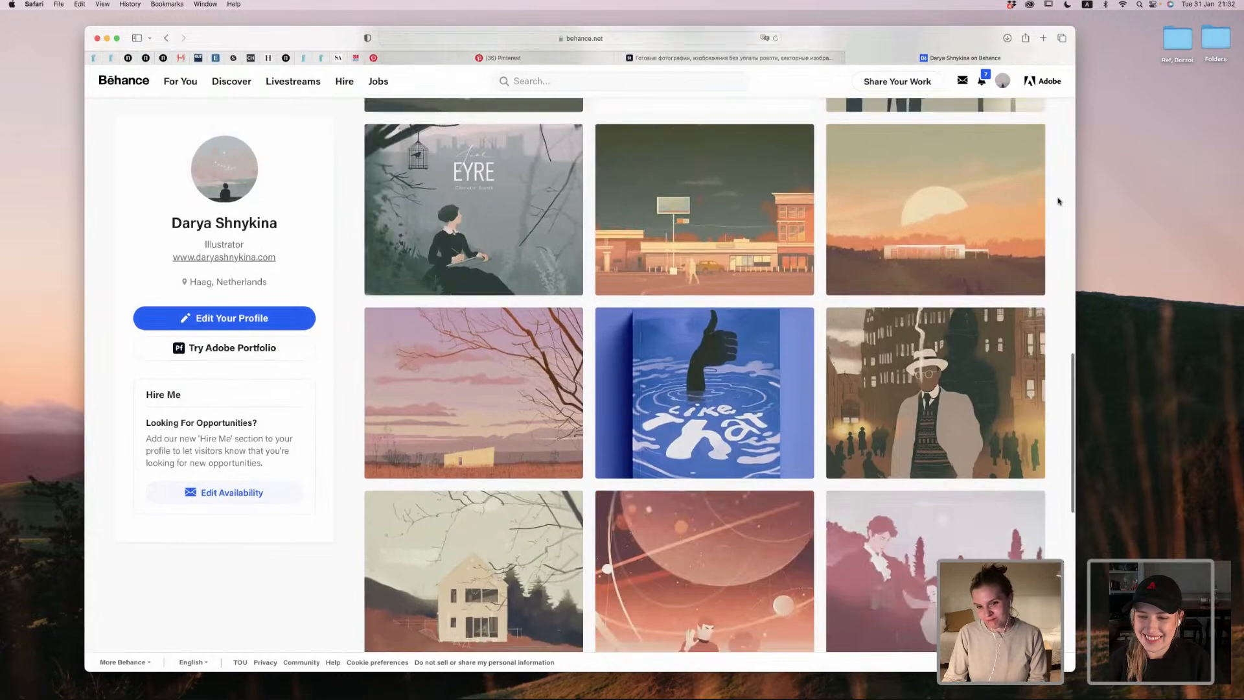
{"action": "scroll", "coordinate": [1059, 202], "scroll_direction": "down", "scroll_amount": 1}
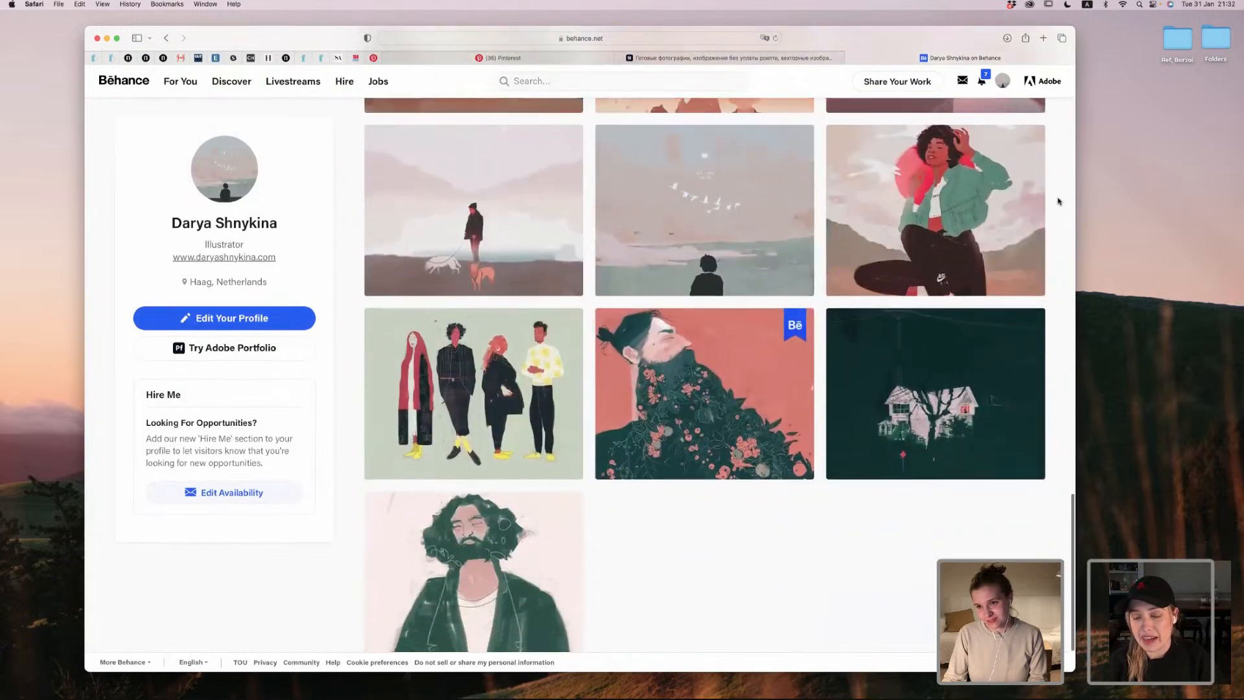
{"action": "scroll", "coordinate": [1059, 201], "scroll_direction": "down", "scroll_amount": 1}
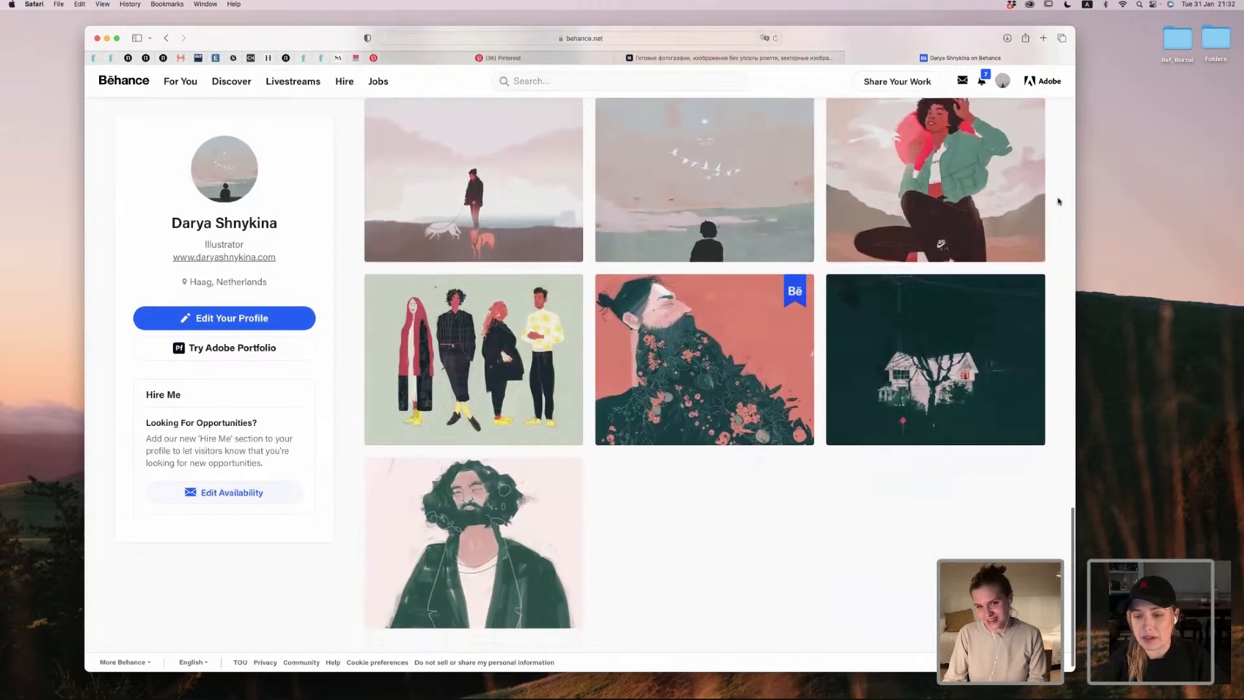
Step: Review the Behance projects again from the earliest portraits back up to the newest illustrations
{"action": "scroll", "coordinate": [1059, 202], "scroll_direction": "up", "scroll_amount": 5}
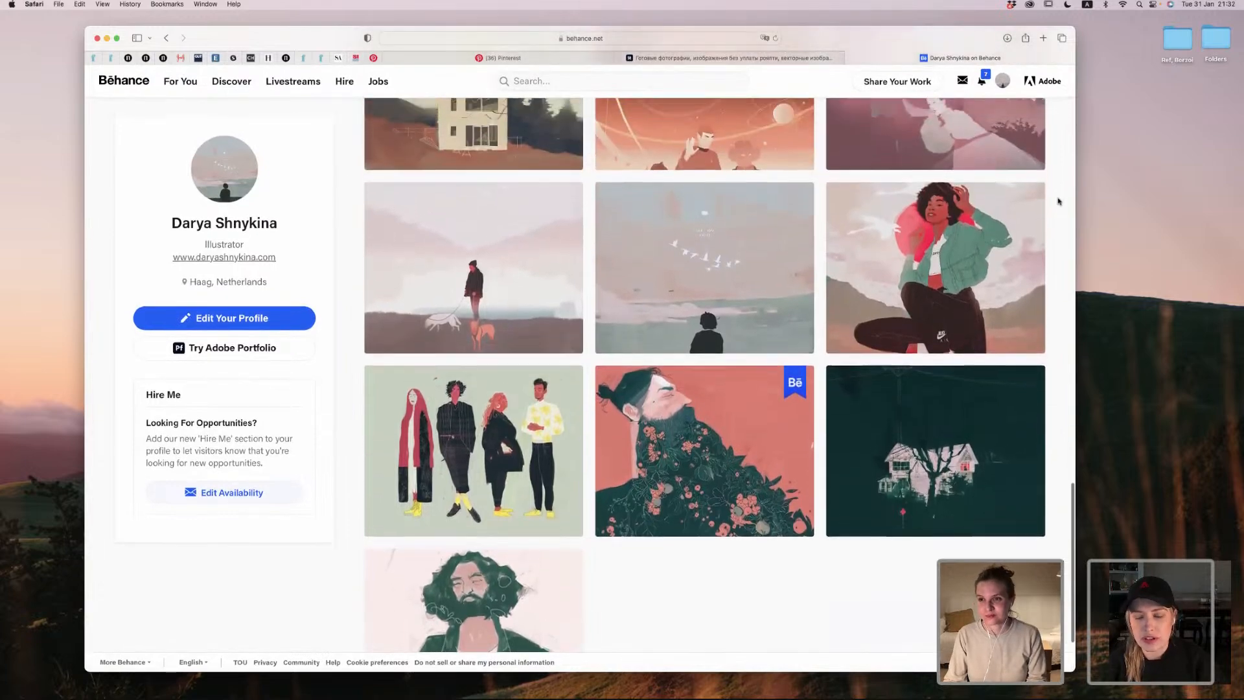
{"action": "scroll", "coordinate": [1059, 202], "scroll_direction": "up", "scroll_amount": 7}
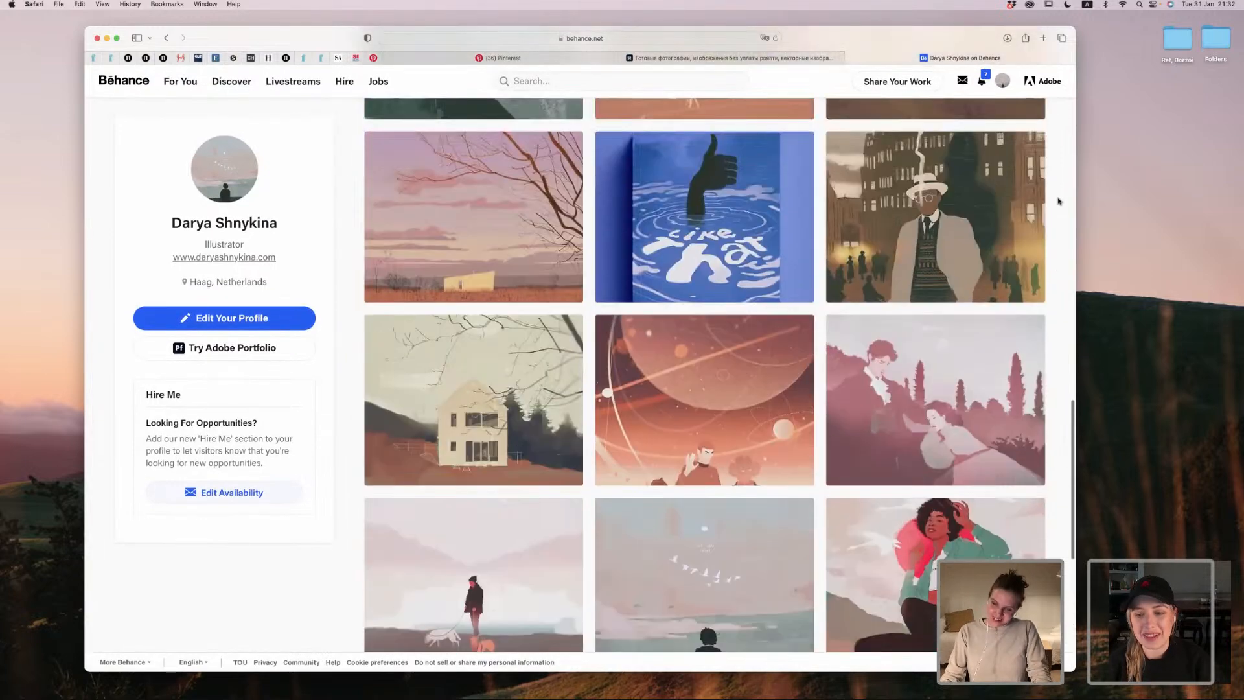
{"action": "scroll", "coordinate": [1059, 202], "scroll_direction": "up", "scroll_amount": 8}
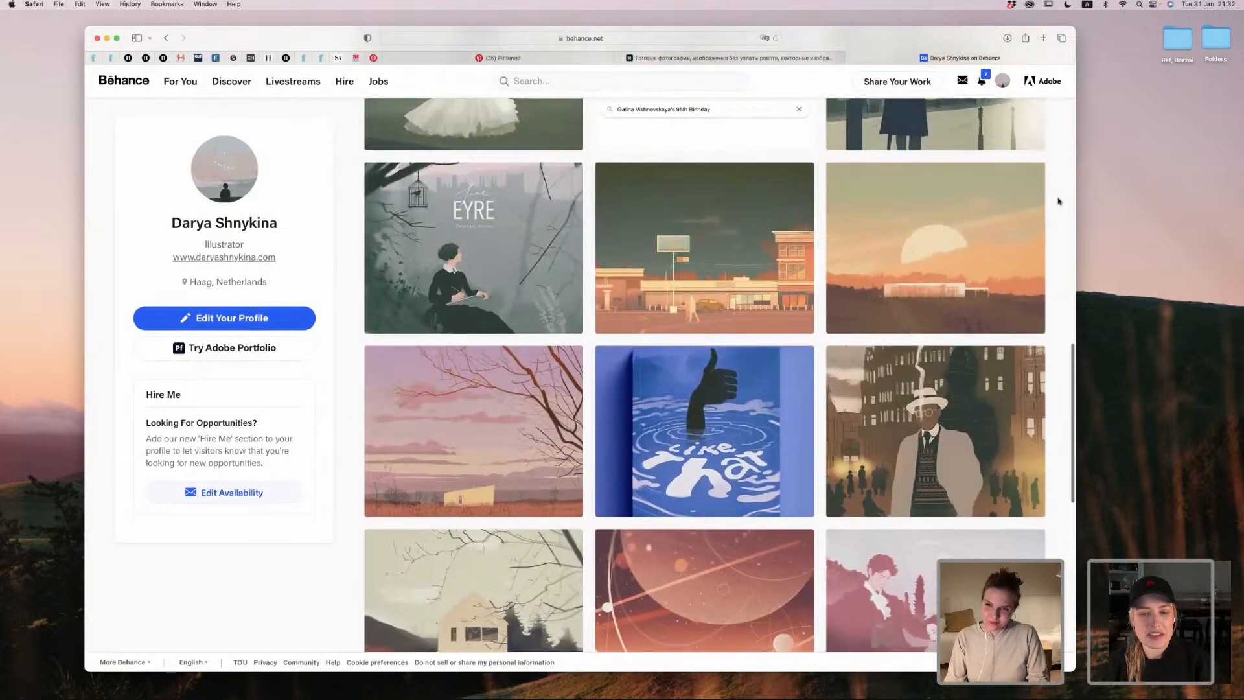
{"action": "scroll", "coordinate": [1059, 202], "scroll_direction": "up", "scroll_amount": 13}
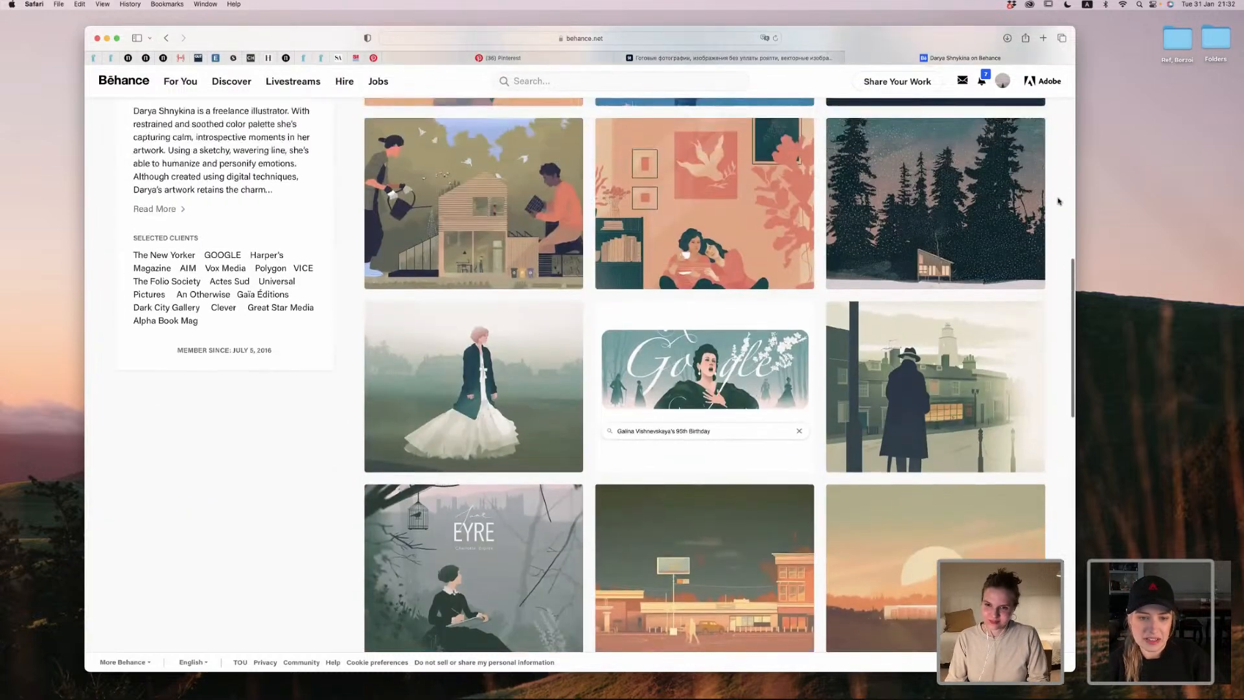
{"action": "scroll", "coordinate": [1059, 201], "scroll_direction": "up", "scroll_amount": 3}
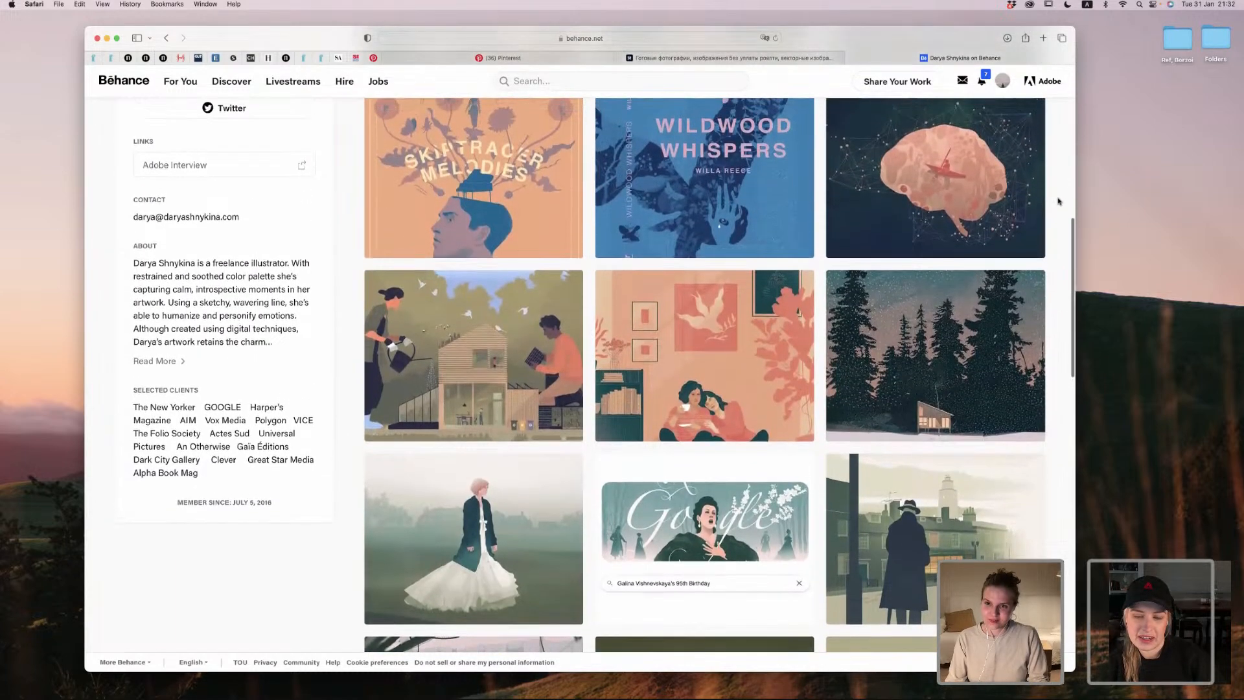
{"action": "scroll", "coordinate": [1059, 202], "scroll_direction": "up", "scroll_amount": 1}
{"action": "scroll", "coordinate": [1059, 201], "scroll_direction": "down", "scroll_amount": 2}
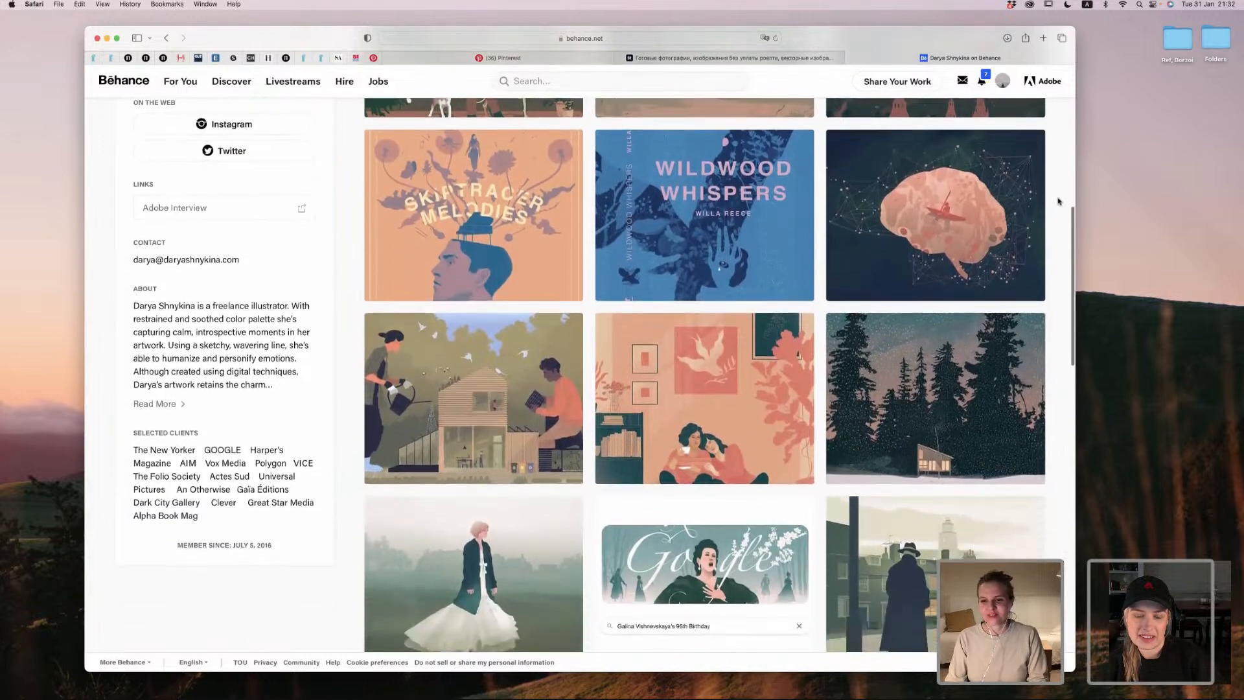
{"action": "scroll", "coordinate": [1058, 201], "scroll_direction": "down", "scroll_amount": 4}
{"action": "scroll", "coordinate": [1058, 202], "scroll_direction": "down", "scroll_amount": 6}
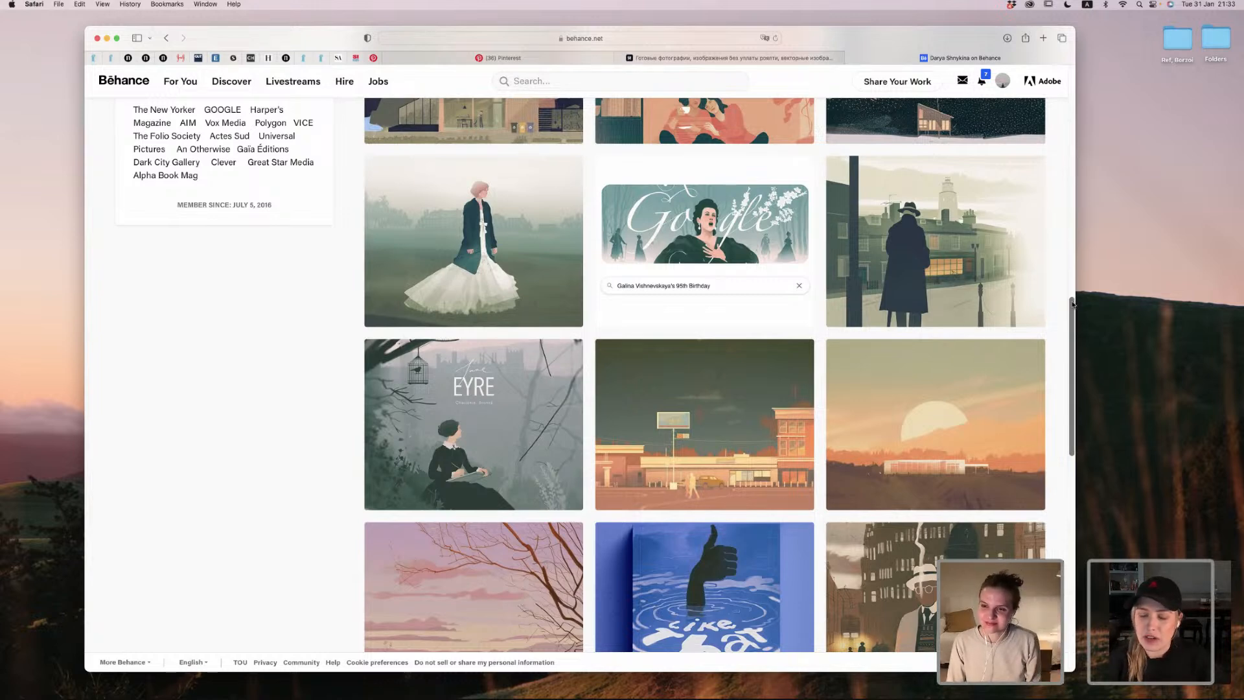
{"action": "left_click_drag", "start_coordinate": [1072, 304], "coordinate": [1069, 160]}
{"action": "scroll", "coordinate": [1069, 160], "scroll_direction": "up", "scroll_amount": 10}
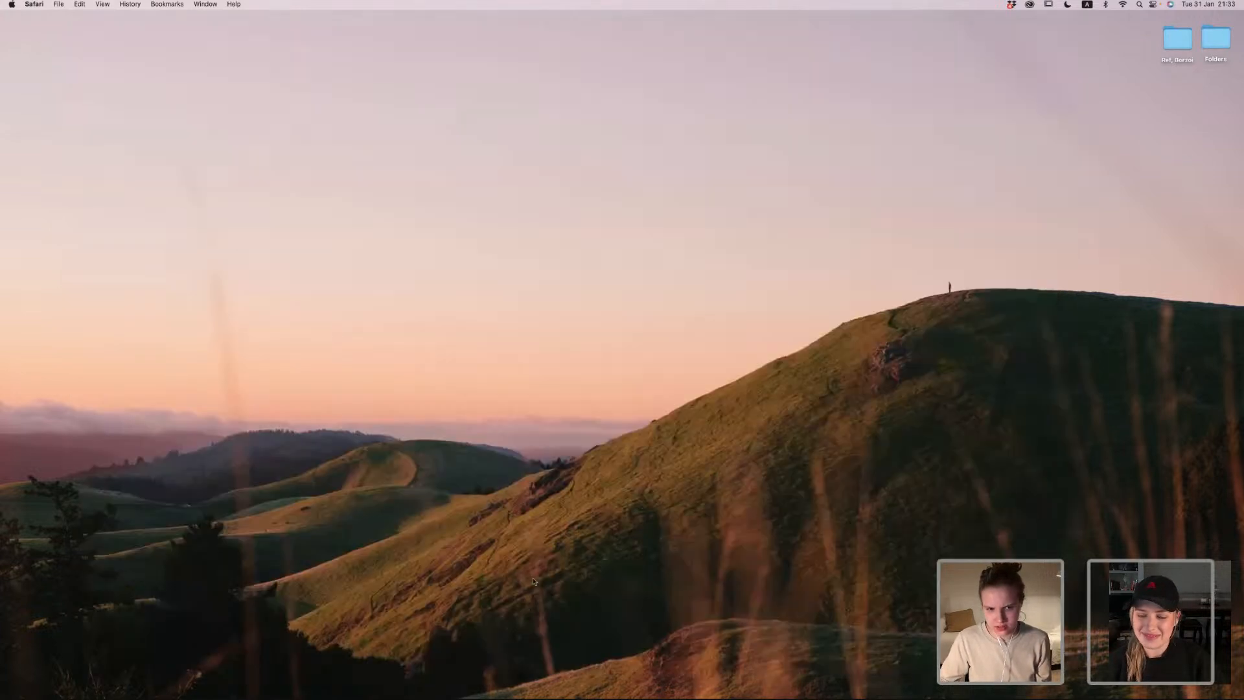
Step: Switch to Photoshop with the Borzoi.psd silhouette document on screen
{"action": "mouse_move", "coordinate": [688, 677]}
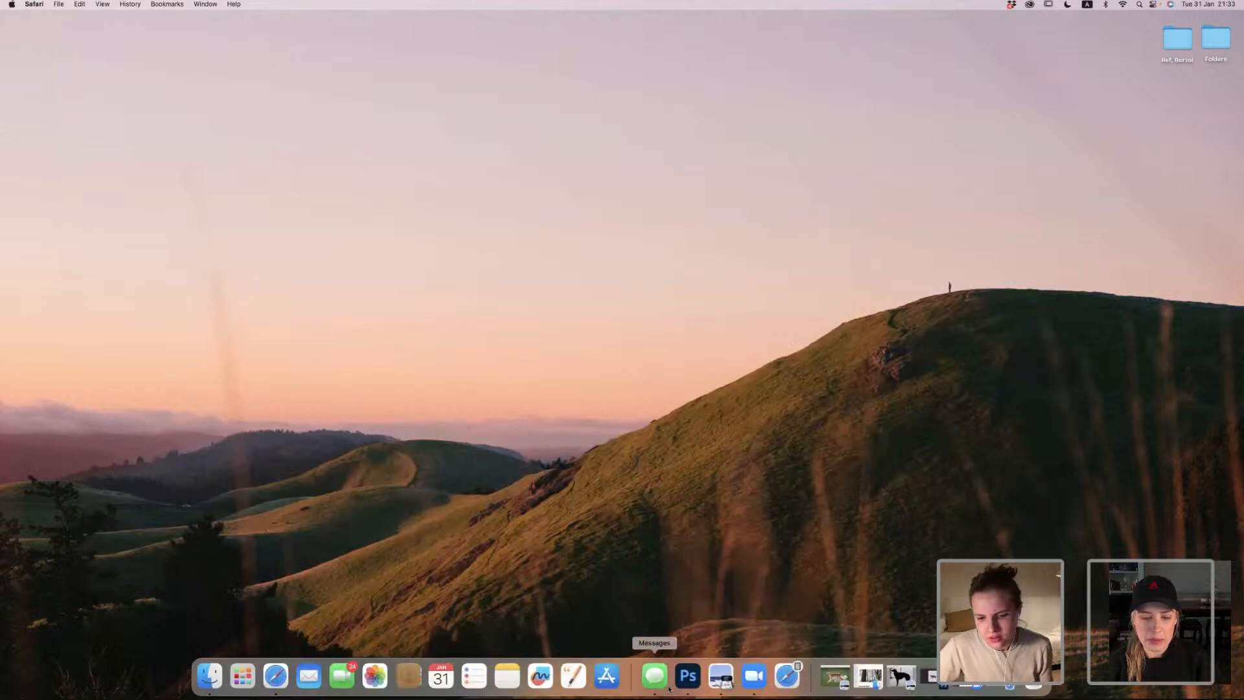
{"action": "left_click", "coordinate": [686, 675]}
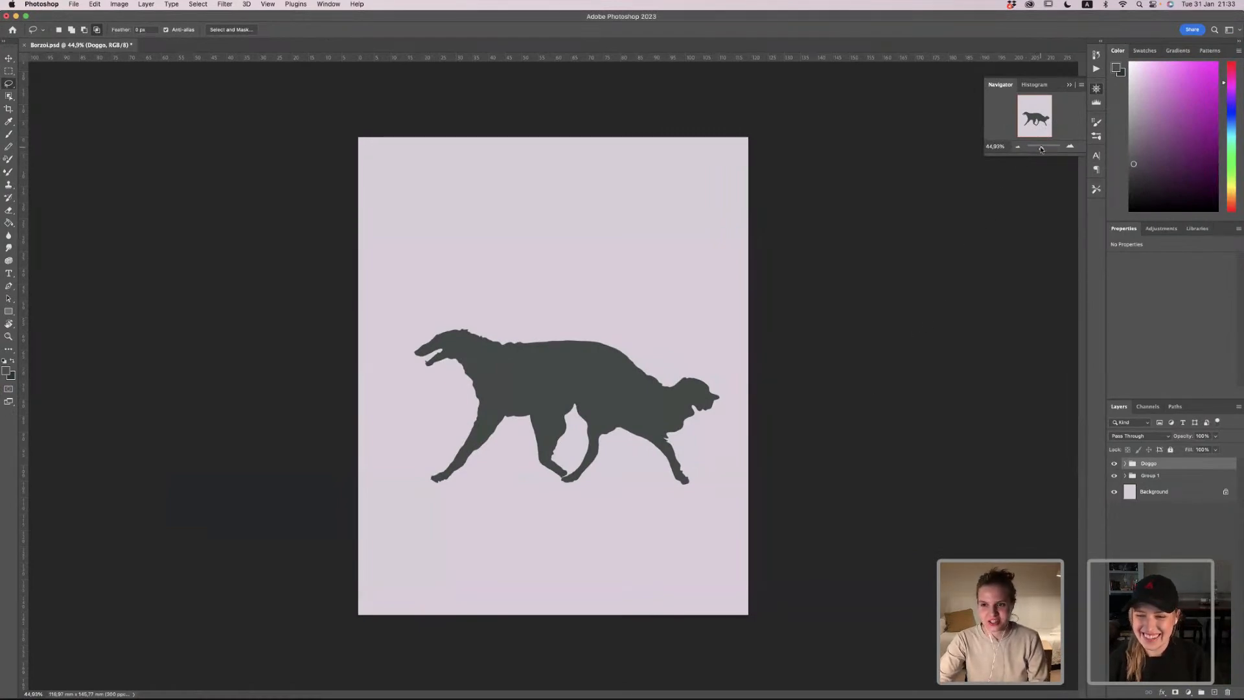
{"action": "left_click_drag", "start_coordinate": [1041, 149], "coordinate": [1042, 149]}
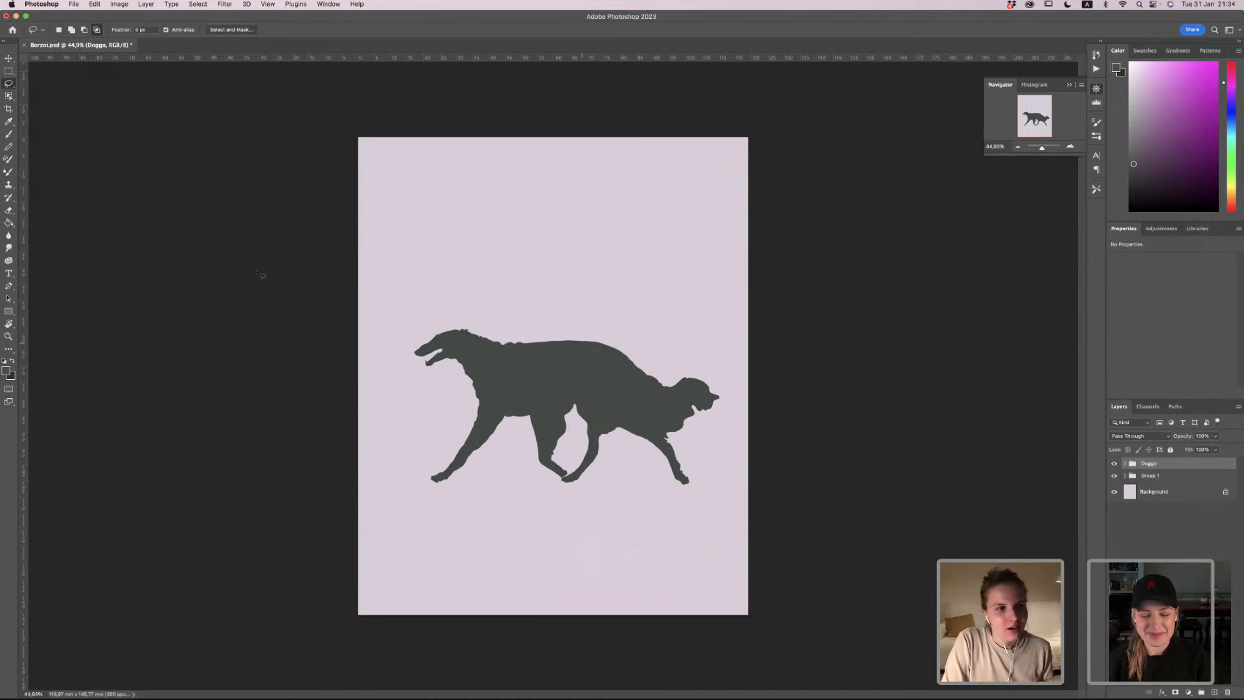
Step: Activate the Move tool, narrow the Photoshop window to free a strip of desktop beside it, and deselect the Doggo group
{"action": "left_click", "coordinate": [8, 58]}
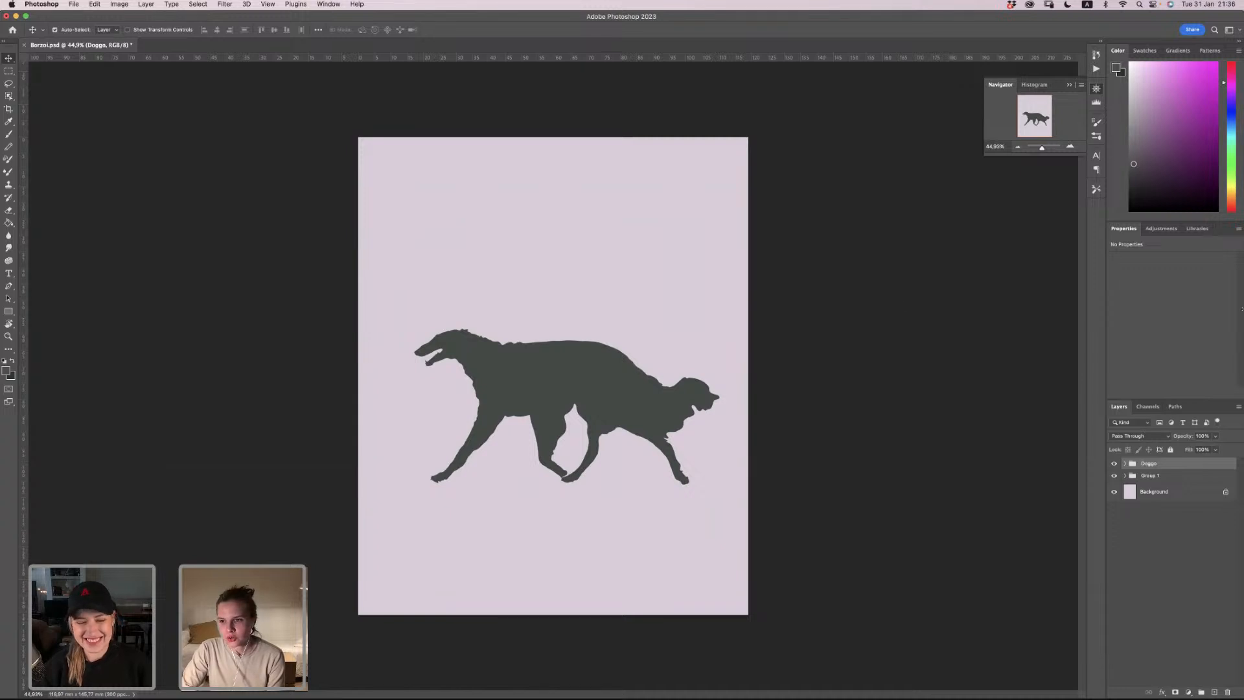
{"action": "left_click_drag", "start_coordinate": [1238, 309], "coordinate": [1159, 310]}
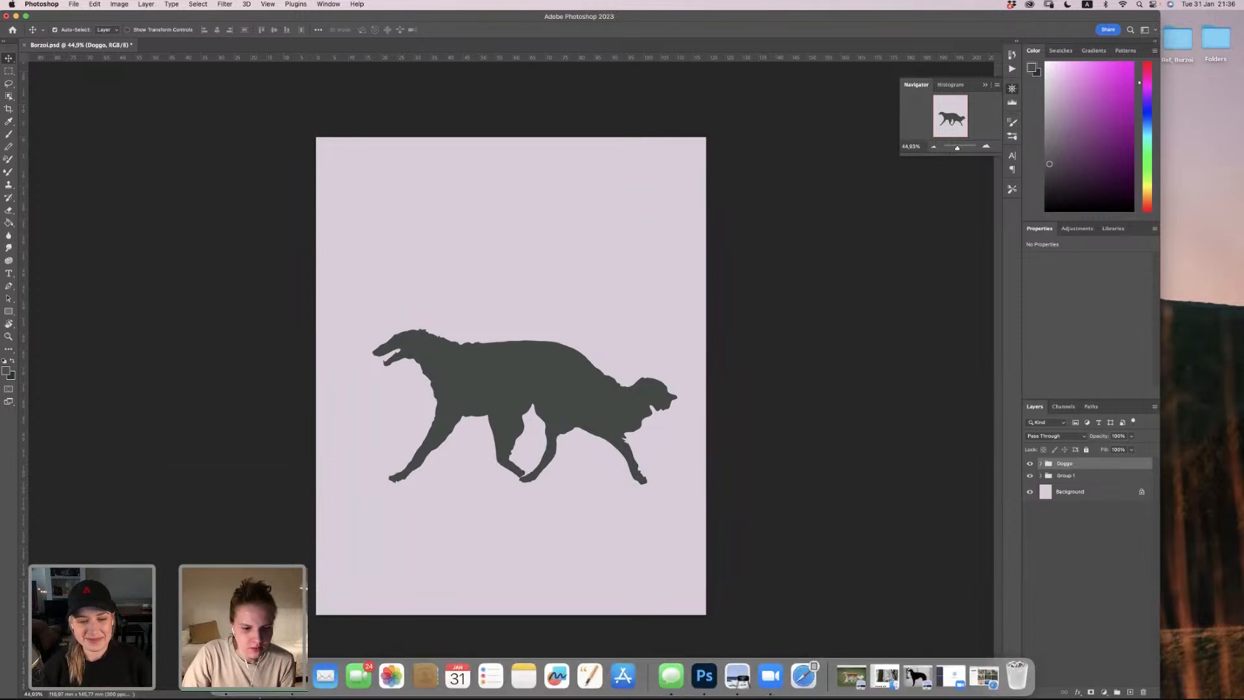
{"action": "left_click", "coordinate": [273, 667]}
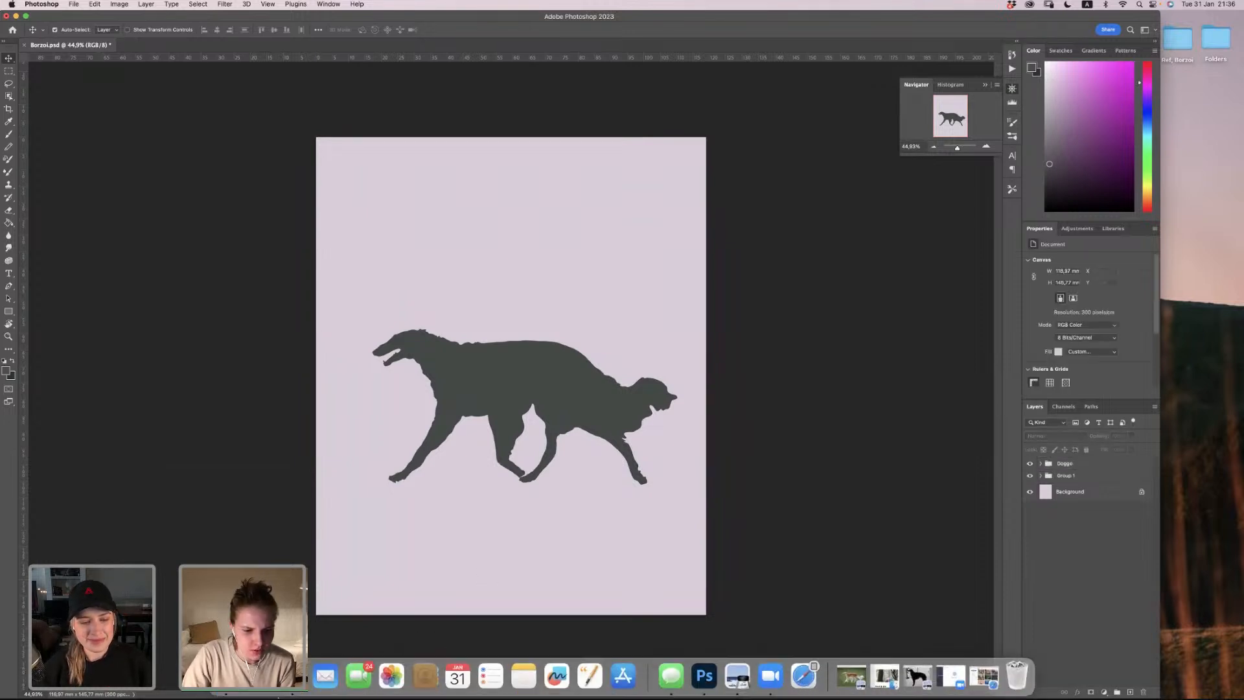
Step: Switch to Safari, examine the dog and landscape photos in the Adobe Stock library Borzoi References, and minimize the browser
{"action": "left_click", "coordinate": [984, 676]}
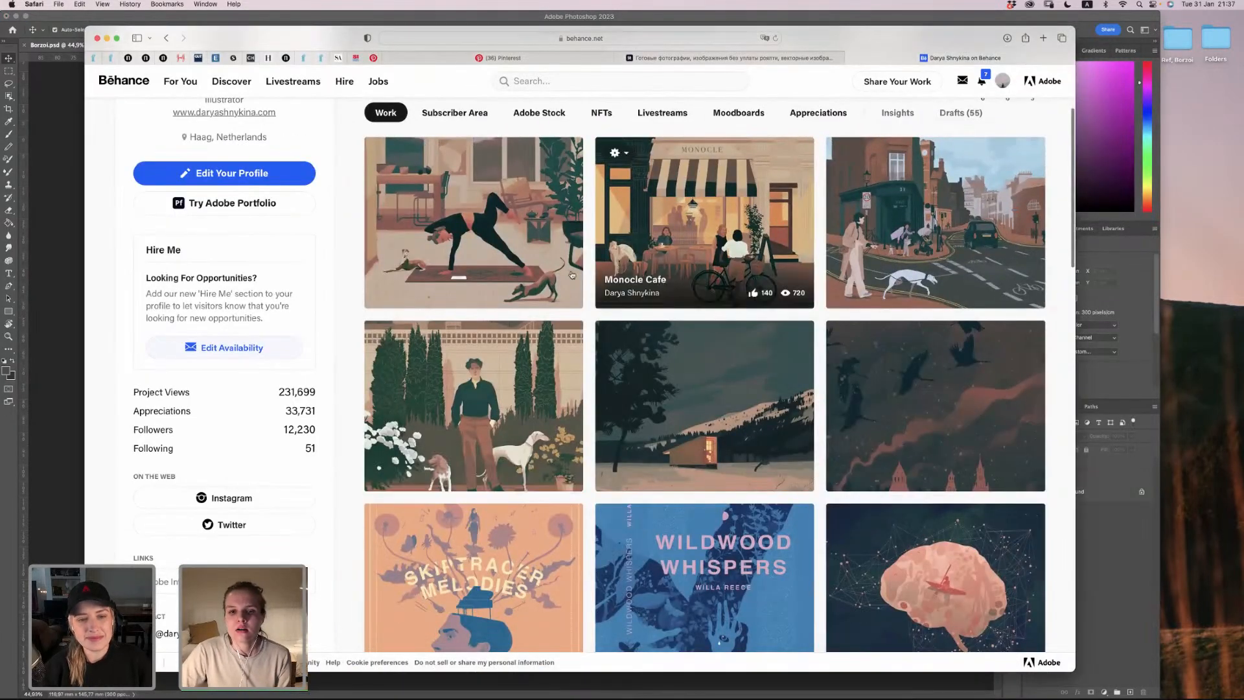
{"action": "left_click", "coordinate": [738, 57]}
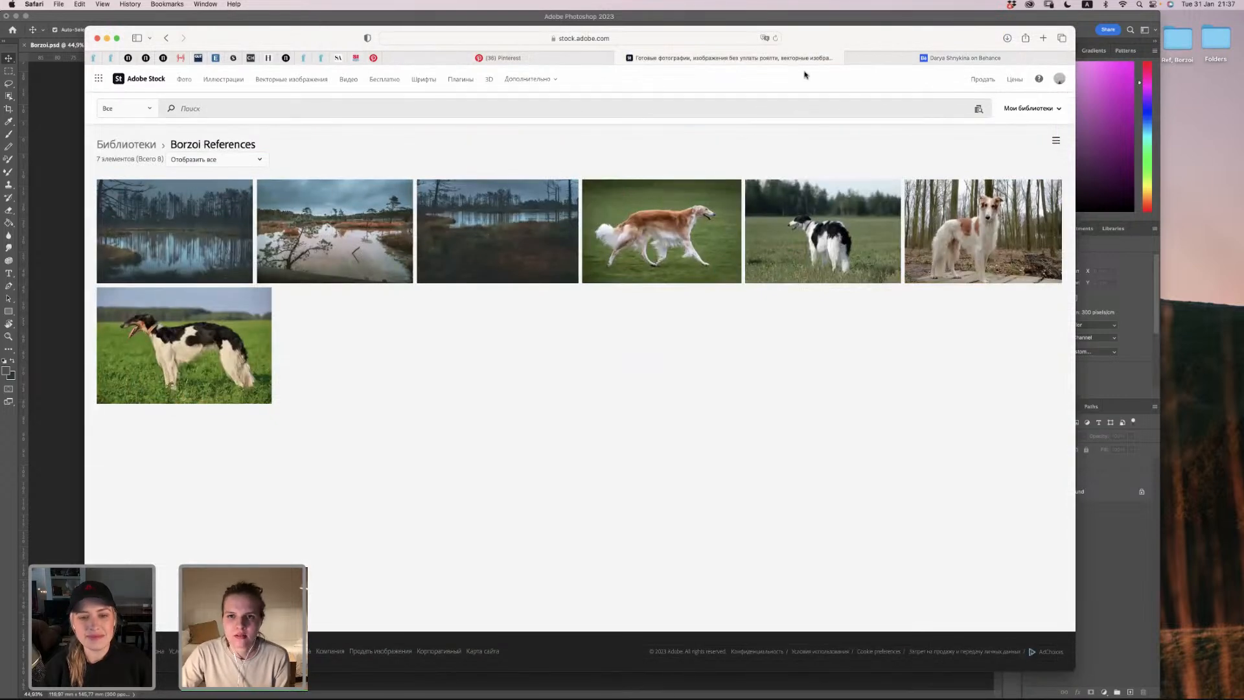
{"action": "left_click_drag", "start_coordinate": [815, 45], "coordinate": [811, 61]}
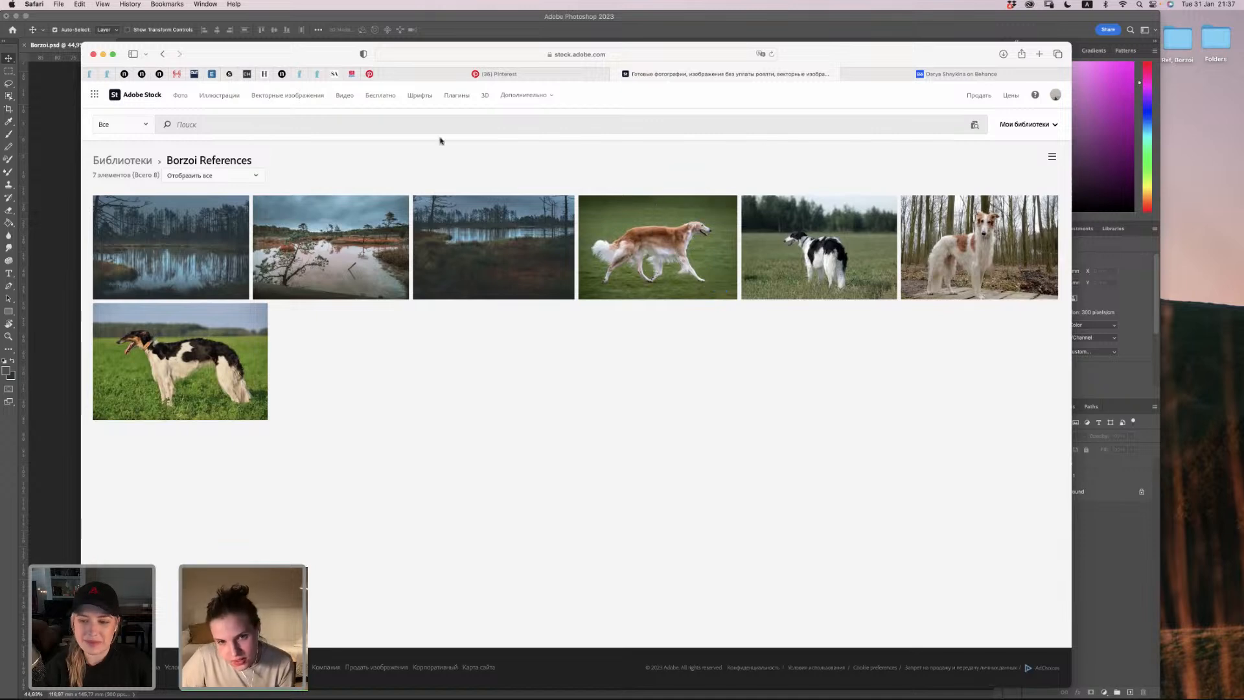
{"action": "left_click", "coordinate": [103, 55]}
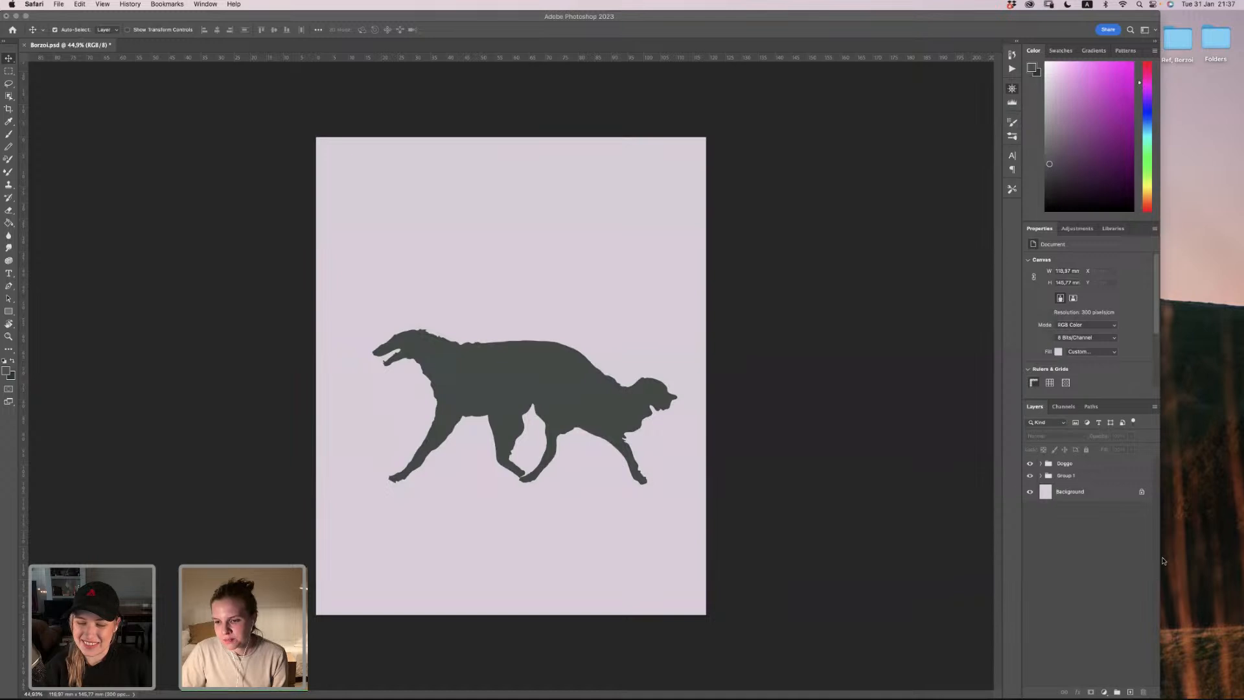
Step: Bring up the walking borzoi photo AdobeStock_471916843_Preview.jpeg in Preview as a reference and return to Photoshop
{"action": "left_click", "coordinate": [1163, 498]}
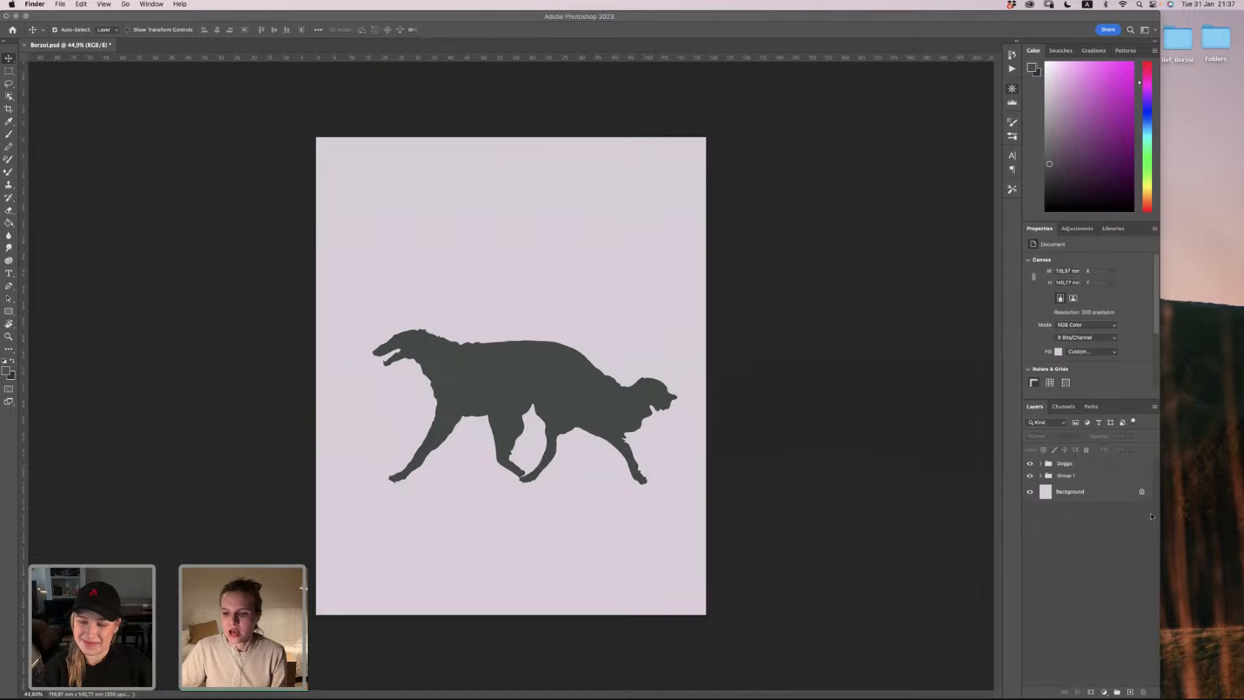
{"action": "mouse_move", "coordinate": [885, 693]}
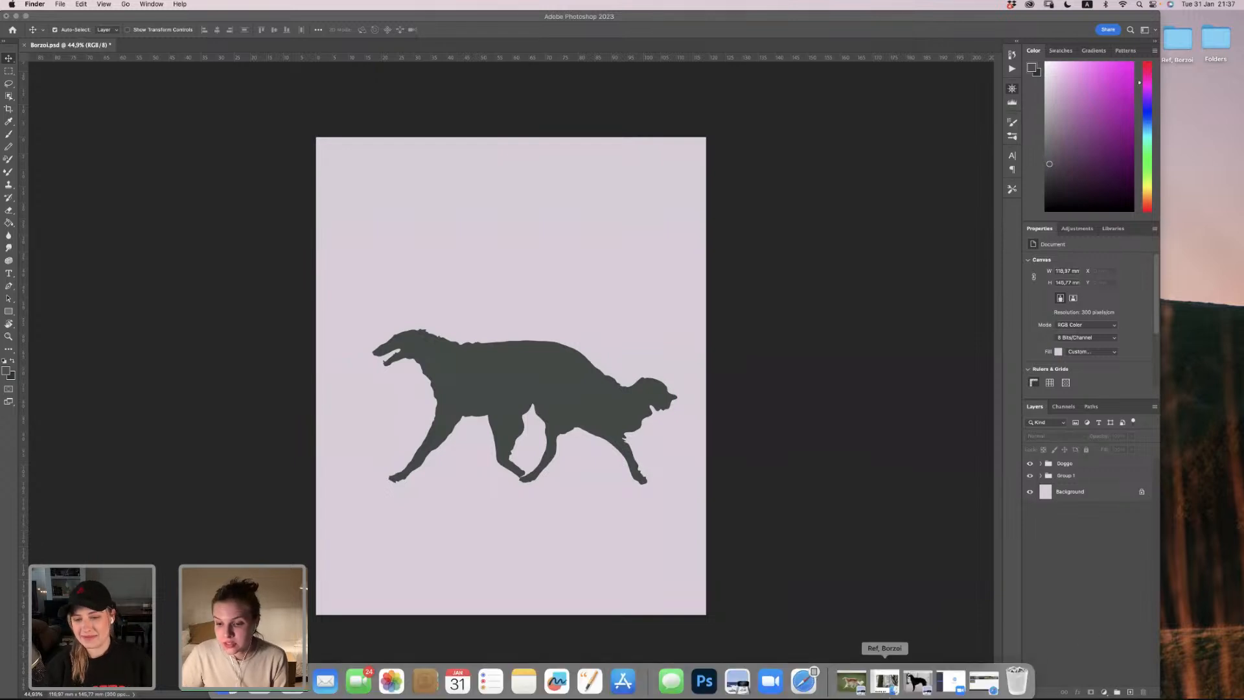
{"action": "left_click", "coordinate": [842, 678]}
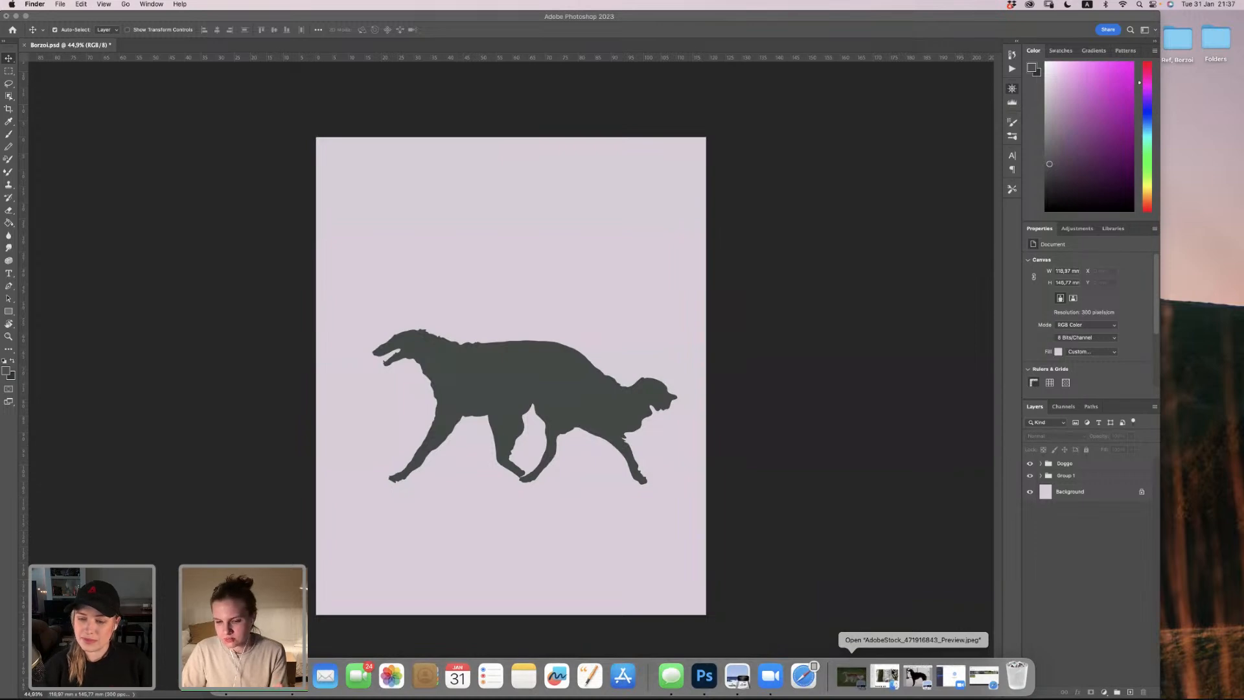
{"action": "left_click", "coordinate": [853, 677]}
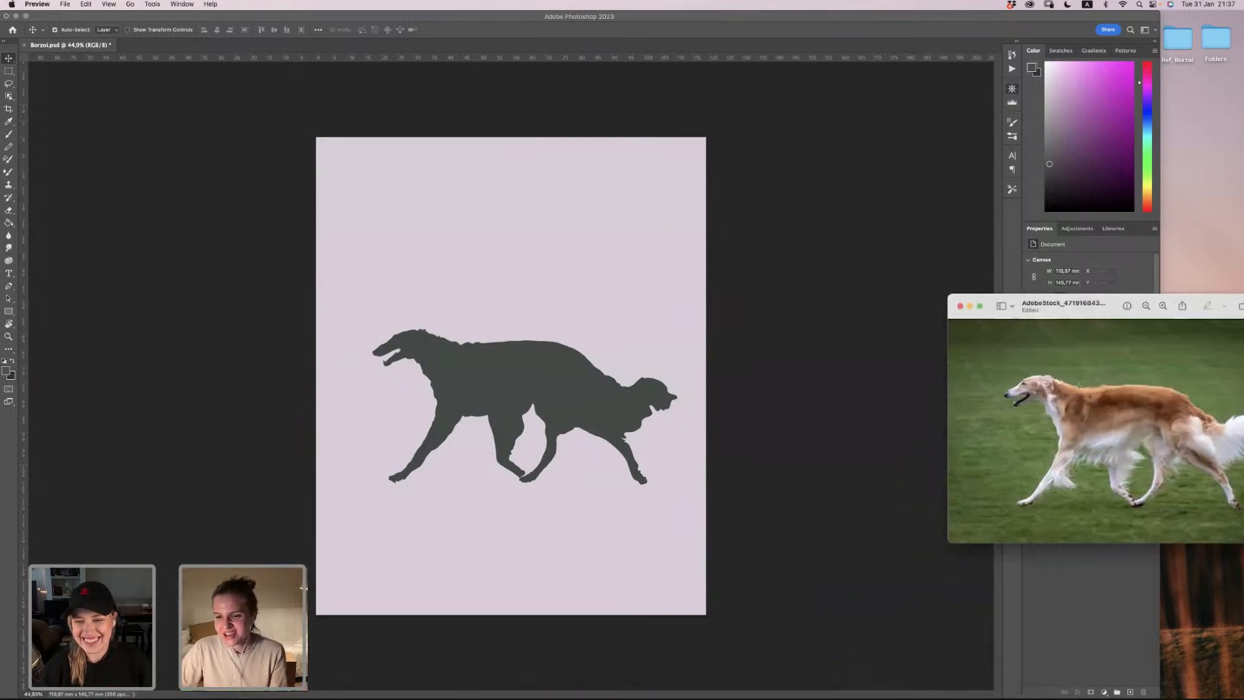
{"action": "left_click", "coordinate": [987, 21]}
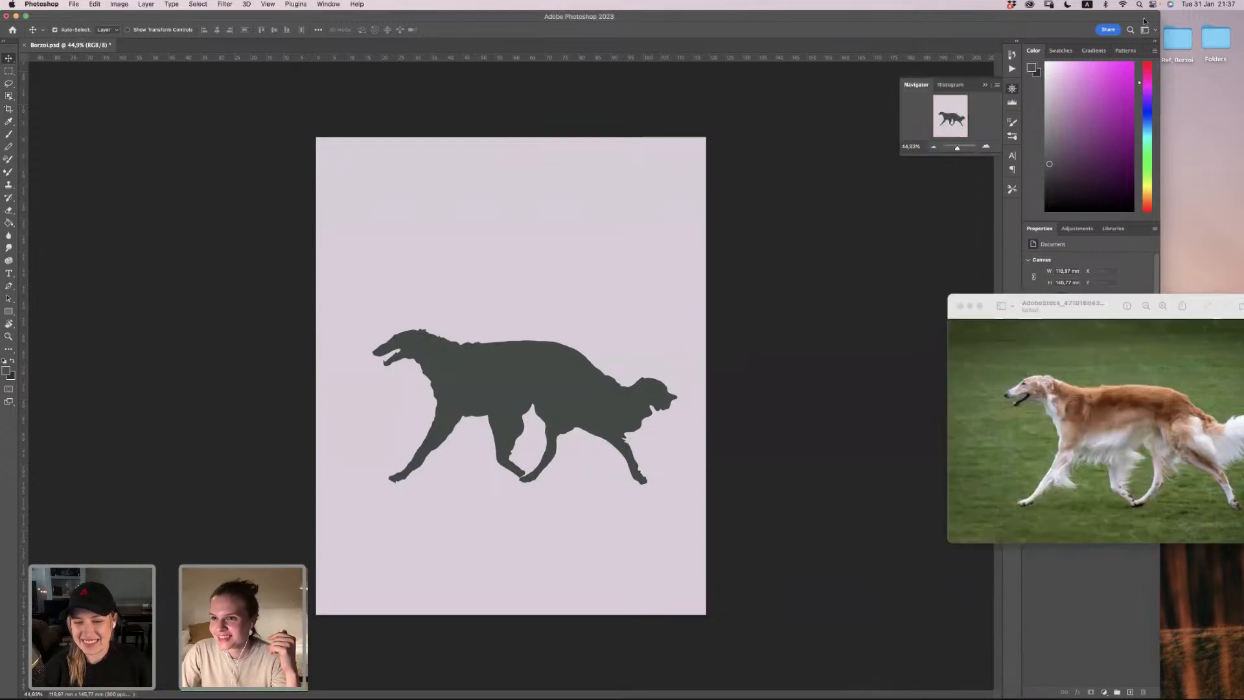
{"action": "left_click", "coordinate": [1154, 21]}
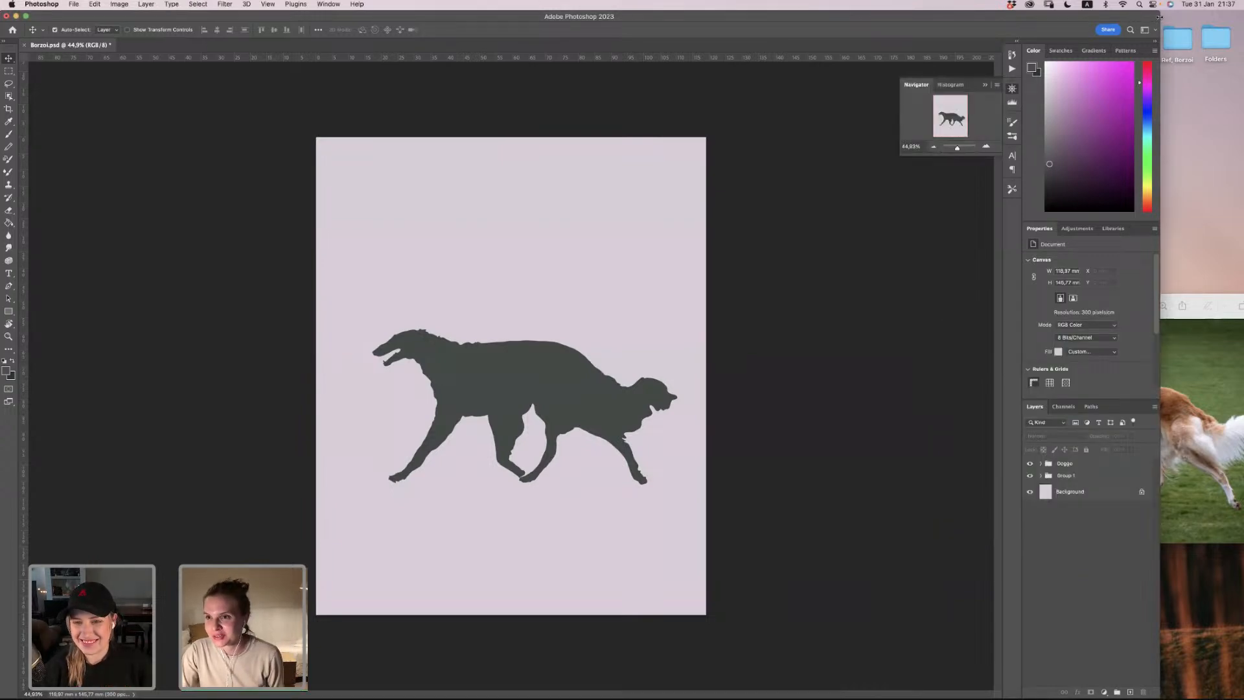
Step: Narrow the Photoshop window further so the whole walking borzoi reference photo beside it is uncovered
{"action": "left_click_drag", "start_coordinate": [1158, 17], "coordinate": [993, 23]}
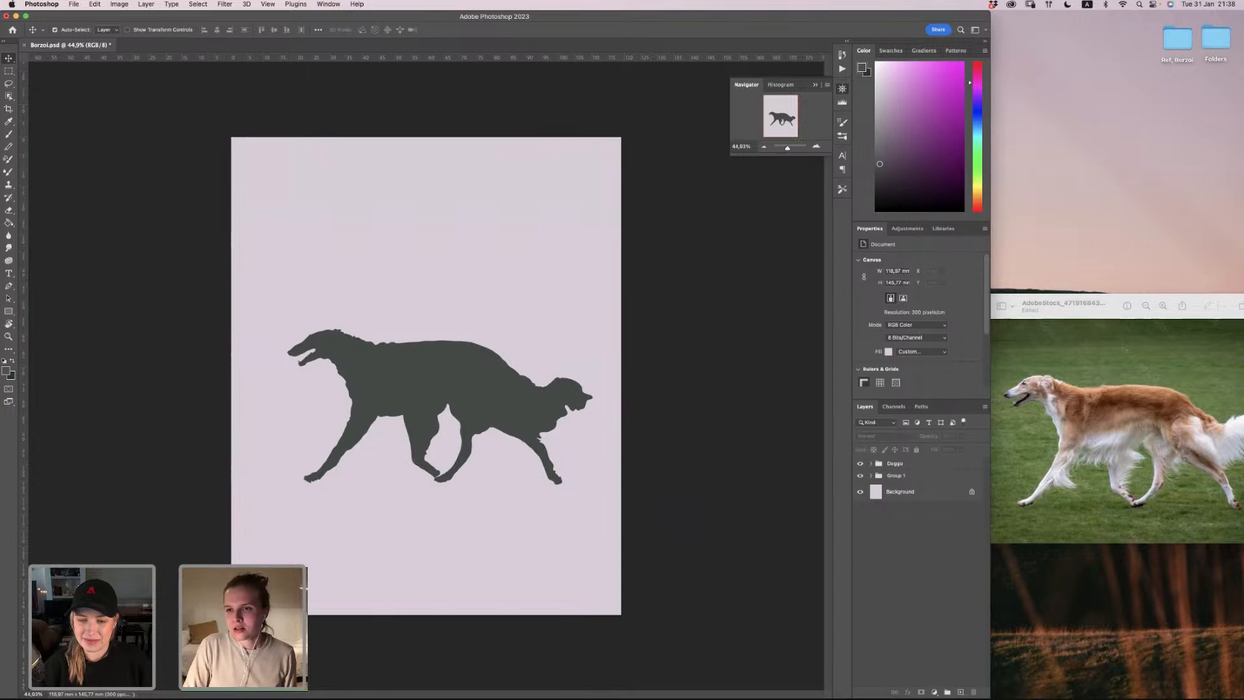
Step: Switch the computer's sound output to External Headphones and return to the Photoshop document
{"action": "left_click", "coordinate": [1153, 5]}
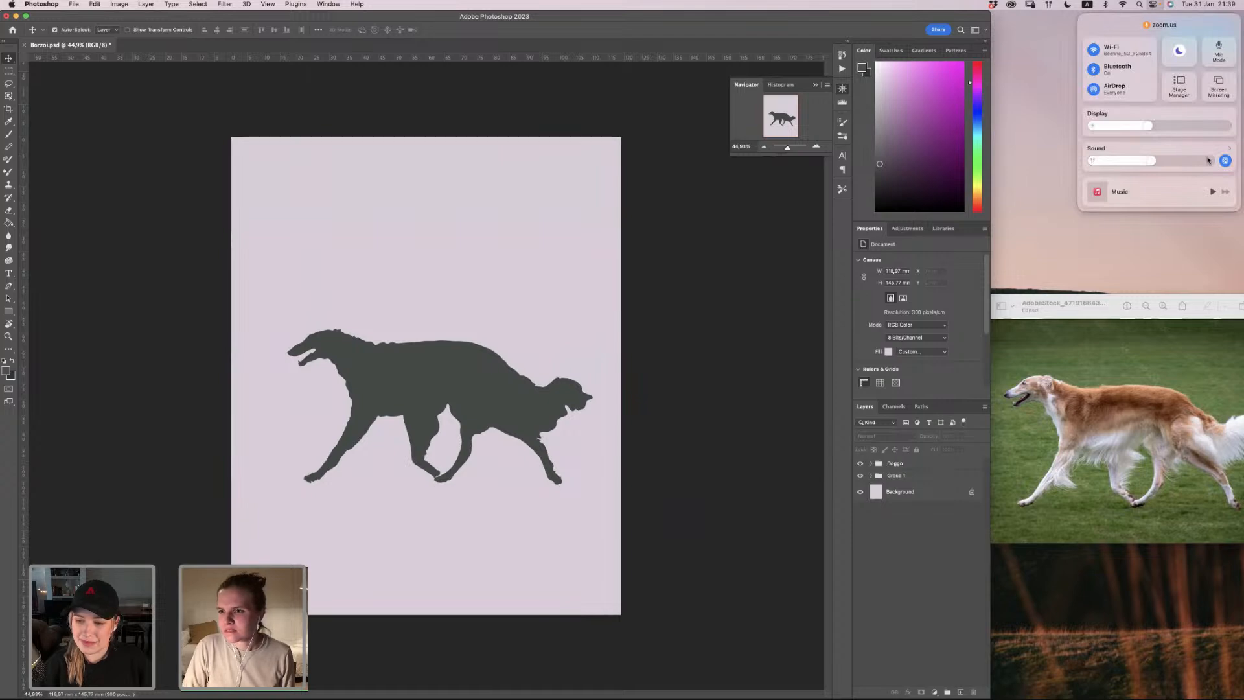
{"action": "left_click", "coordinate": [1229, 148]}
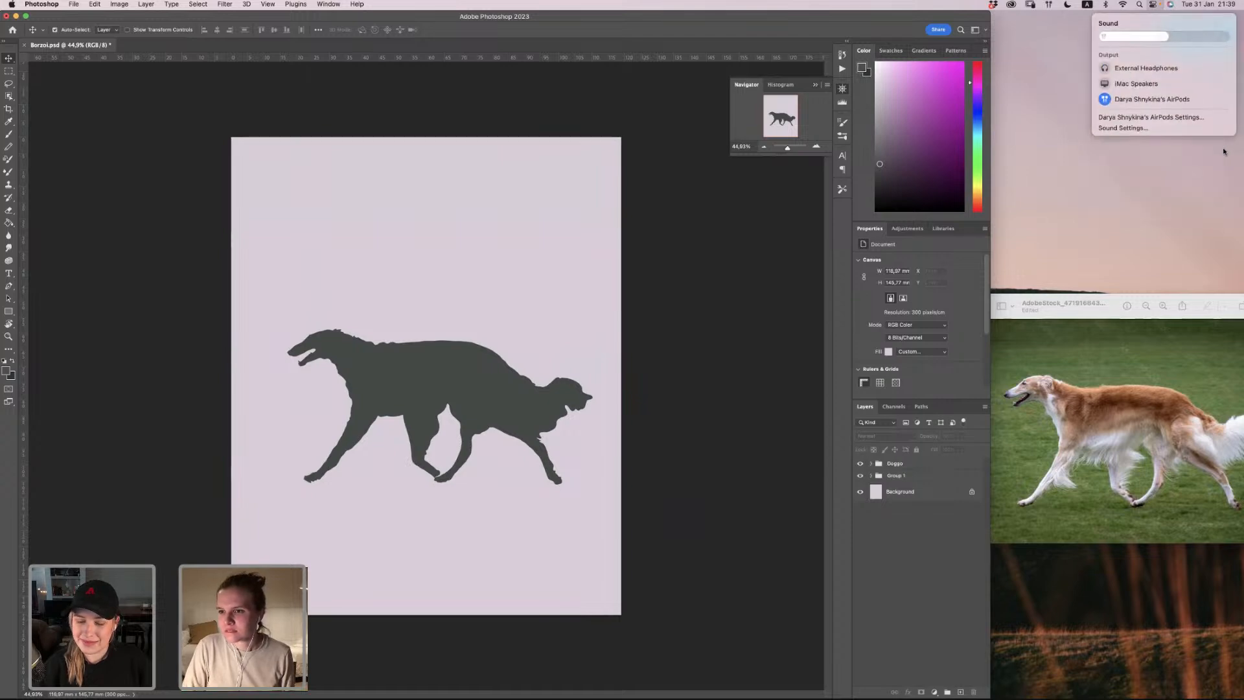
{"action": "left_click", "coordinate": [1168, 72]}
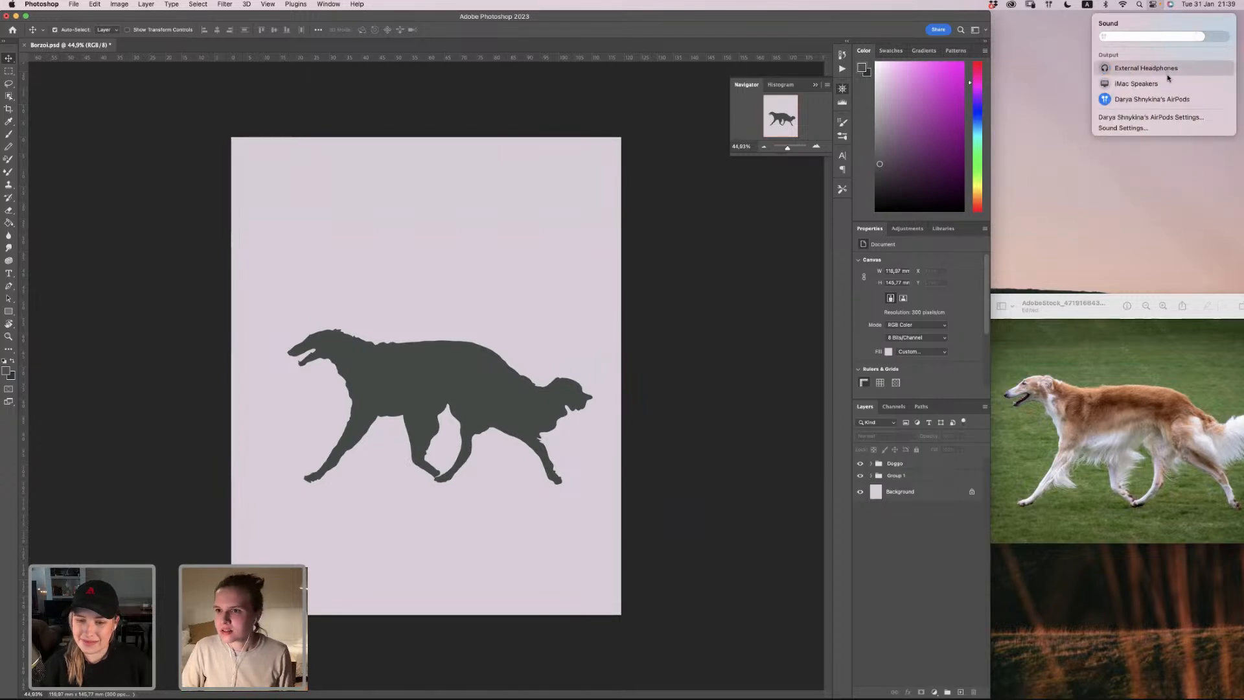
{"action": "left_click", "coordinate": [1146, 71]}
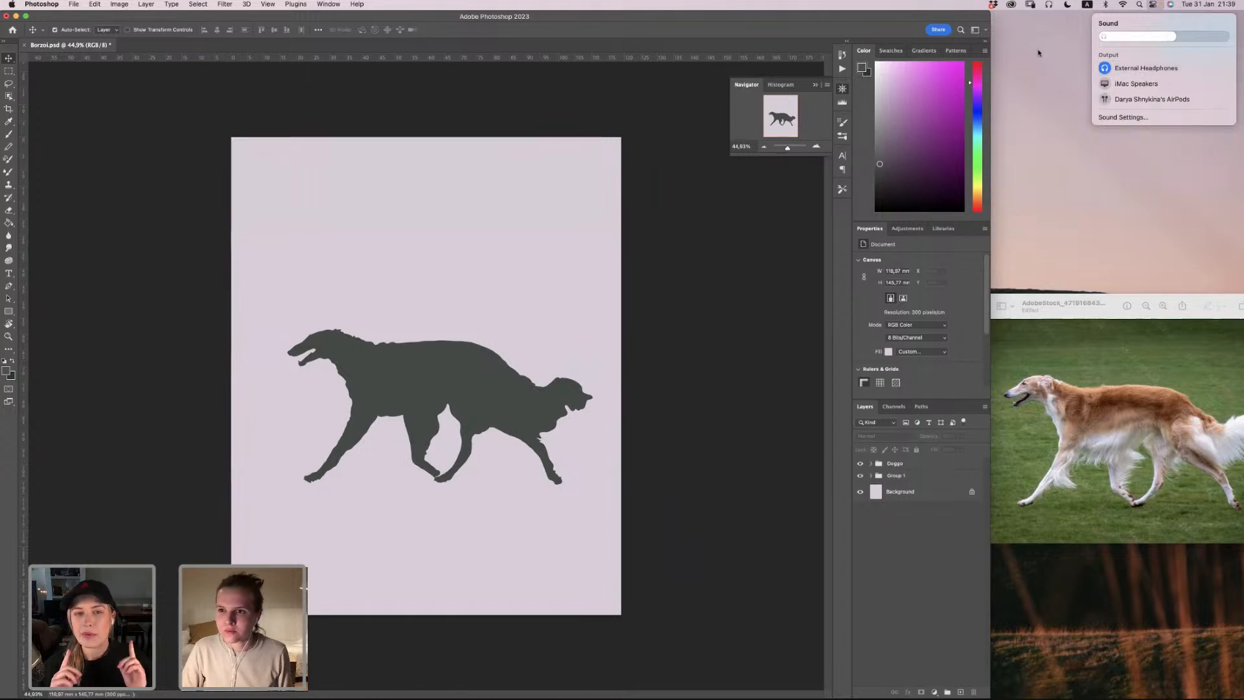
{"action": "left_click", "coordinate": [983, 26]}
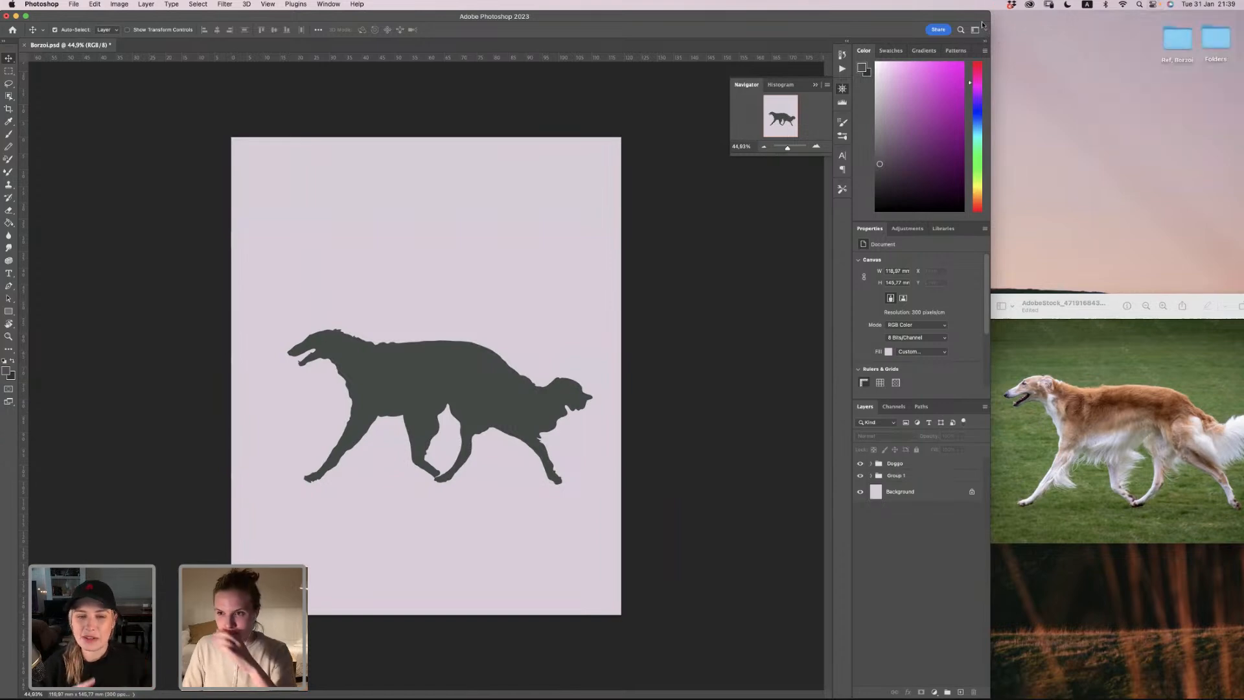
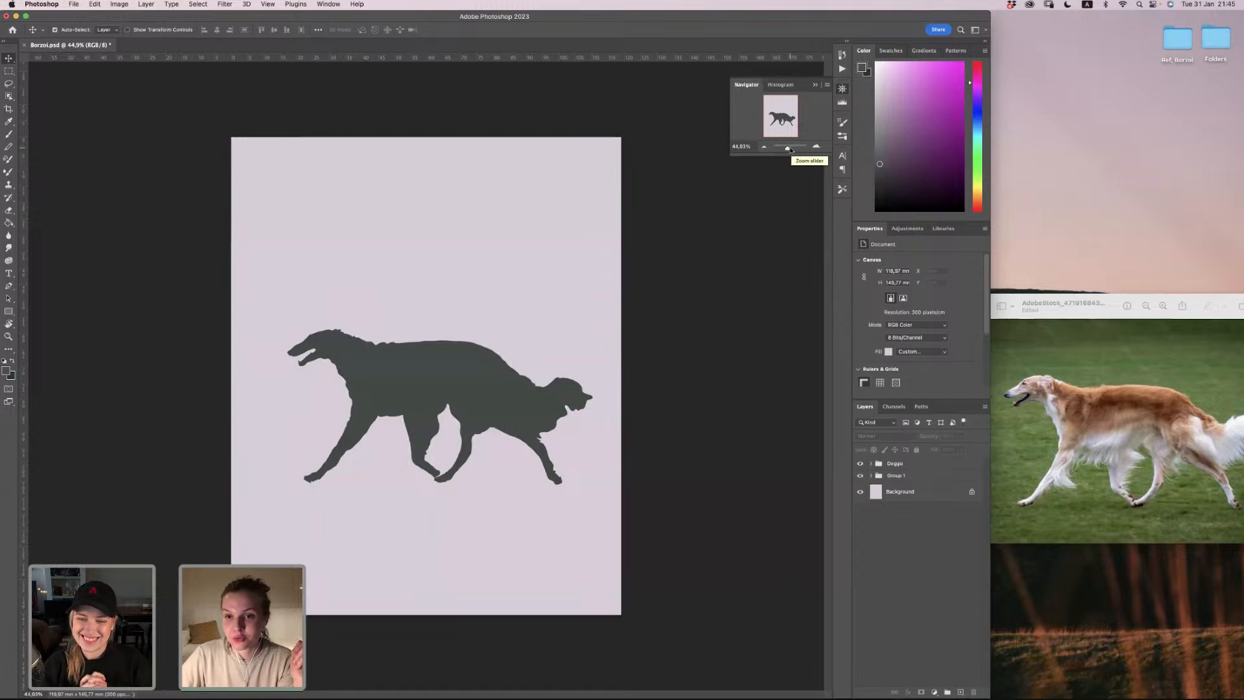
Step: Expand the Doggo group to show its layers and enlarge the Photoshop window to fill the screen
{"action": "left_click_drag", "start_coordinate": [789, 149], "coordinate": [790, 150]}
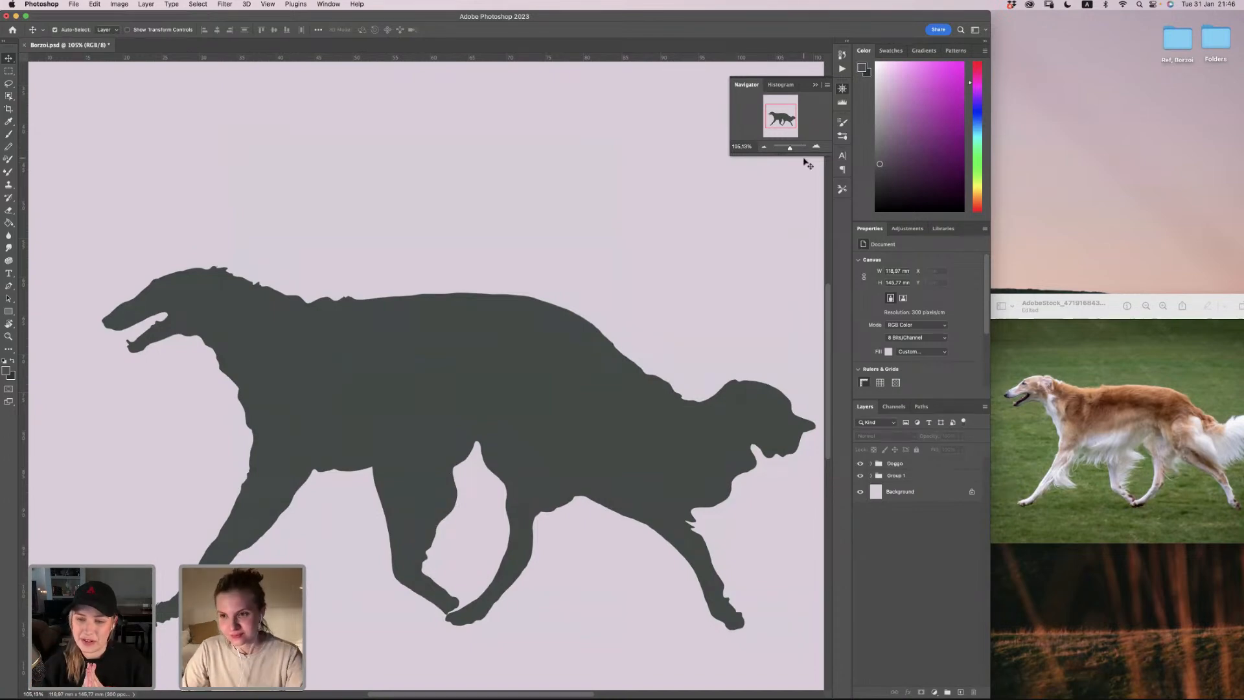
{"action": "left_click", "coordinate": [871, 464]}
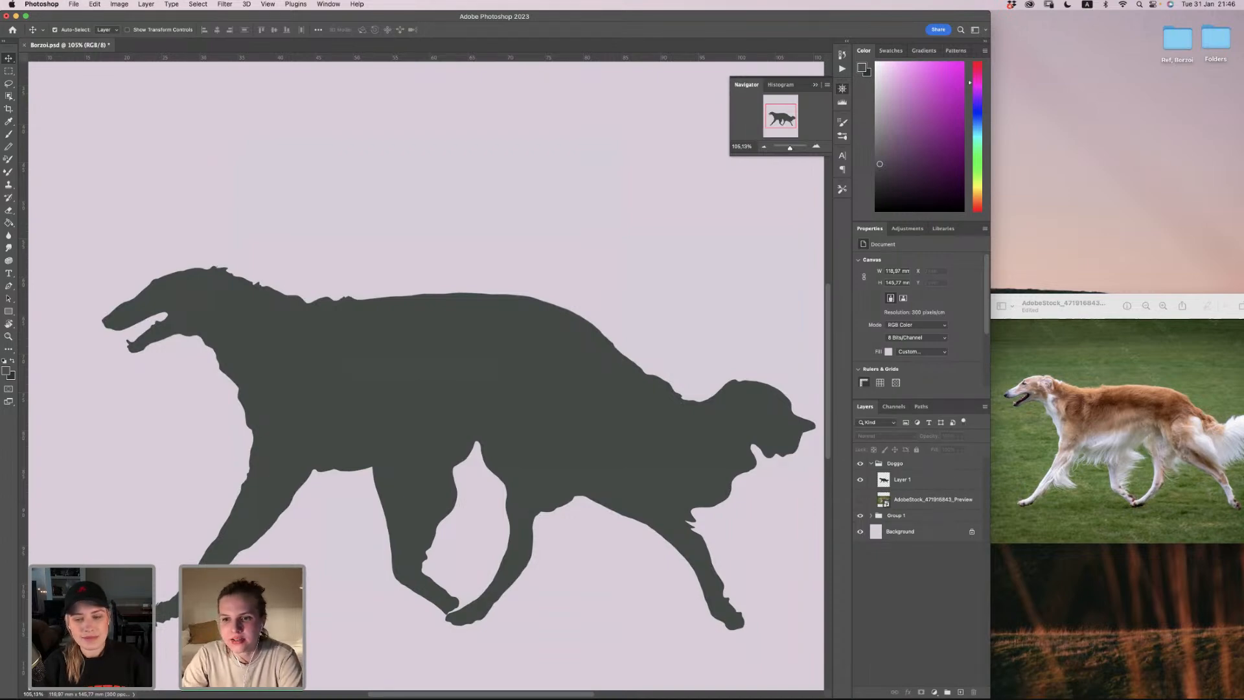
{"action": "left_click", "coordinate": [25, 16]}
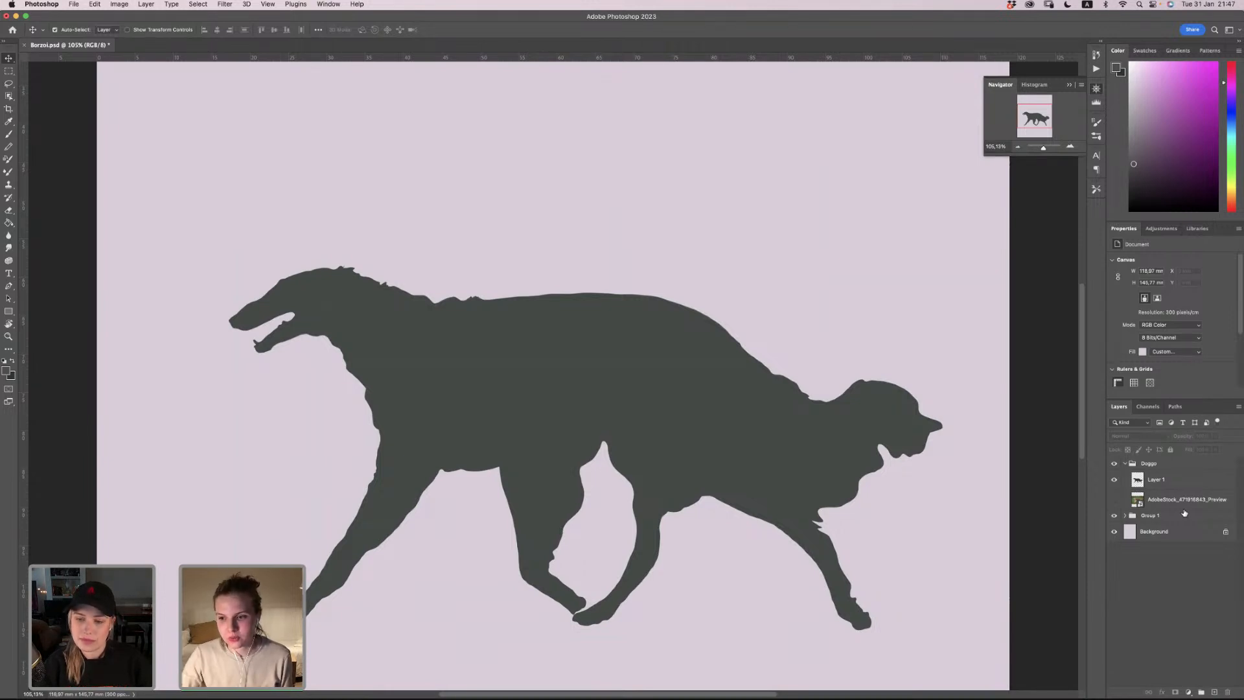
Step: Compare the Layer 1 silhouette with the AdobeStock photo layer by toggling their visibility, leaving only the silhouette shown
{"action": "left_click", "coordinate": [1114, 499]}
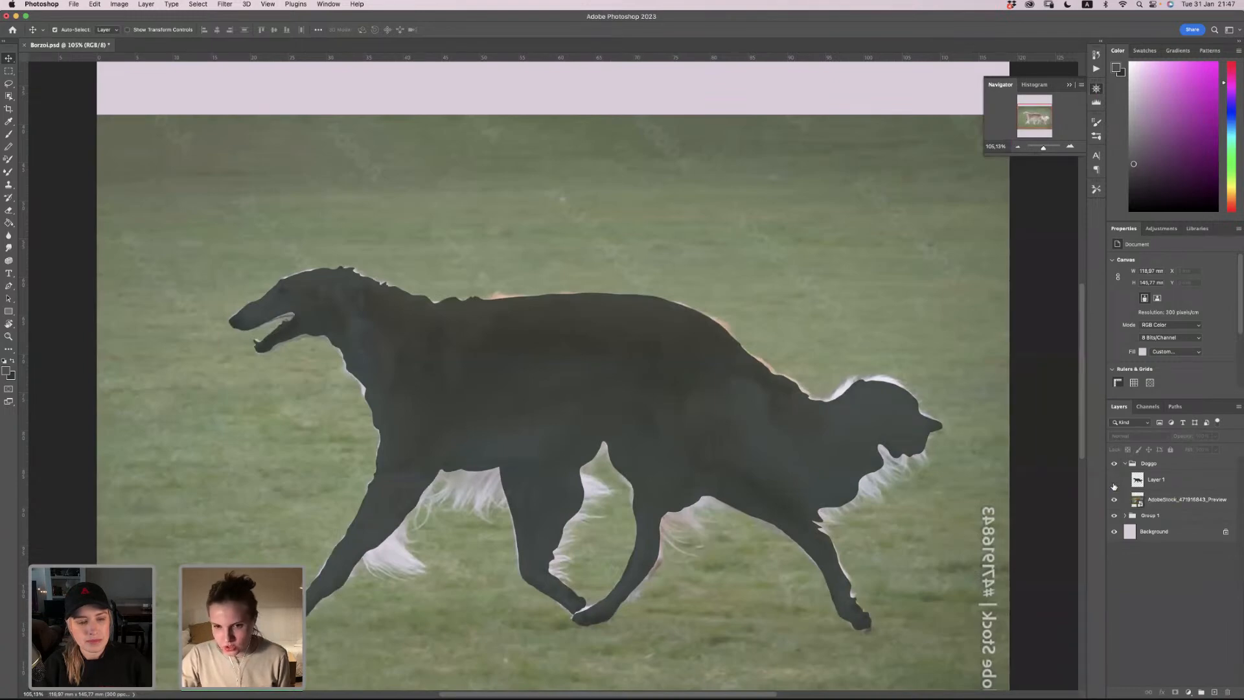
{"action": "left_click", "coordinate": [1114, 482]}
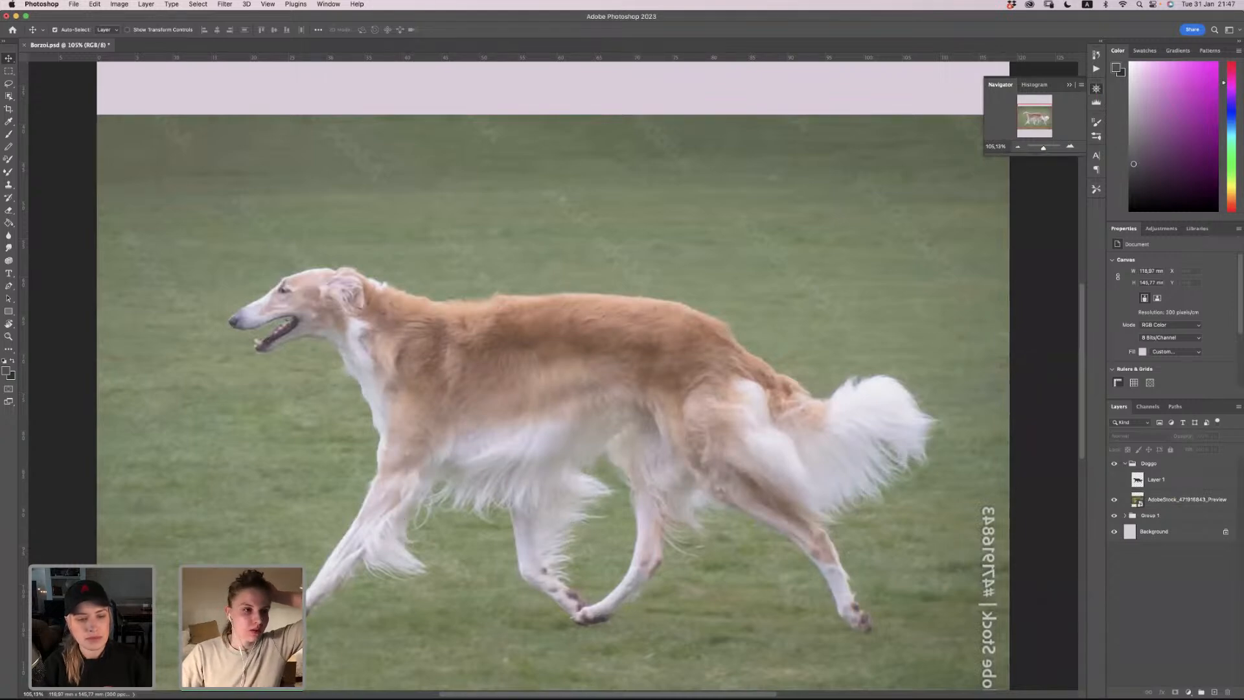
{"action": "left_click", "coordinate": [9, 83]}
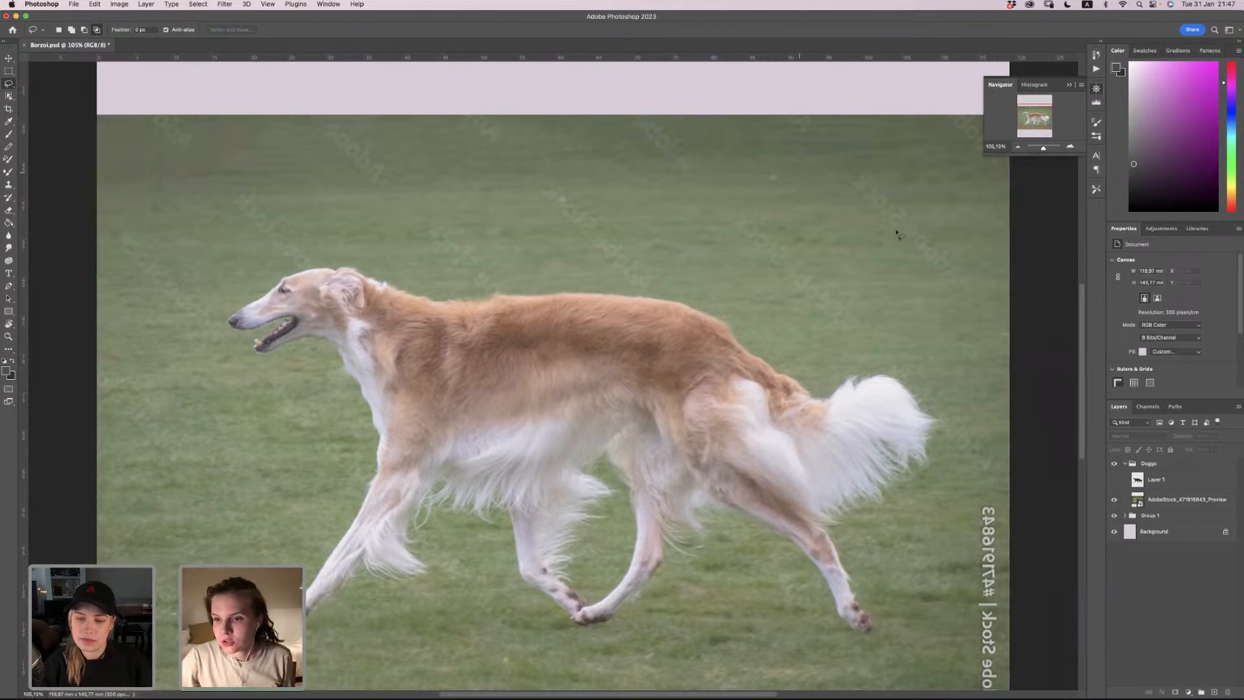
{"action": "left_click", "coordinate": [1115, 479]}
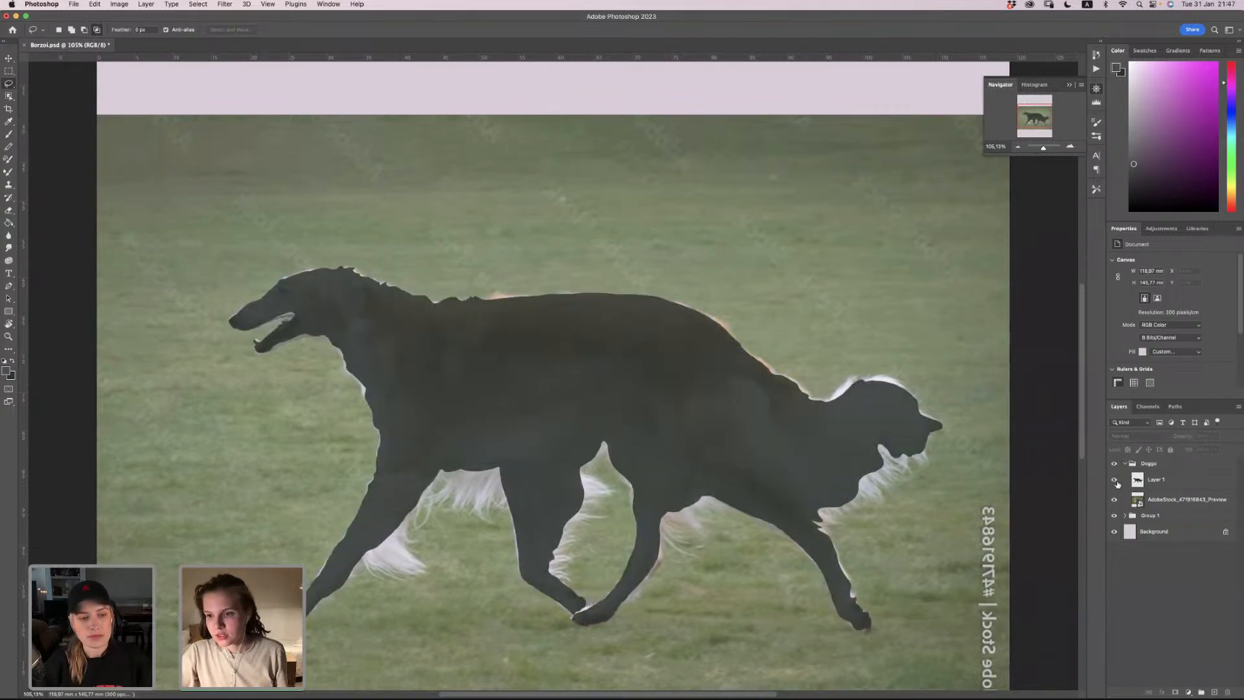
{"action": "left_click", "coordinate": [1115, 497]}
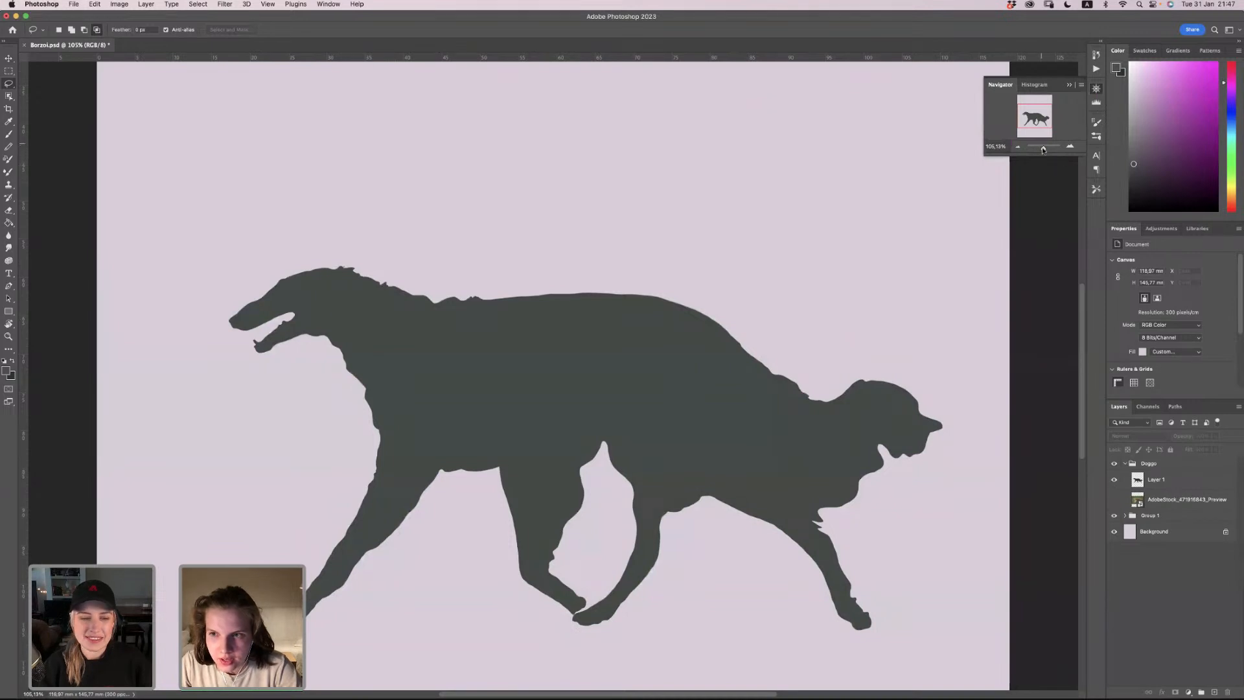
Step: Activate the Eraser tool, select Layer 1 in the Doggo group, and raise the layer's opacity to 100%
{"action": "mouse_move", "coordinate": [1043, 149]}
{"action": "left_mouse_down"}
{"action": "mouse_move", "coordinate": [1033, 148]}
{"action": "mouse_move", "coordinate": [1043, 148]}
{"action": "left_mouse_up"}
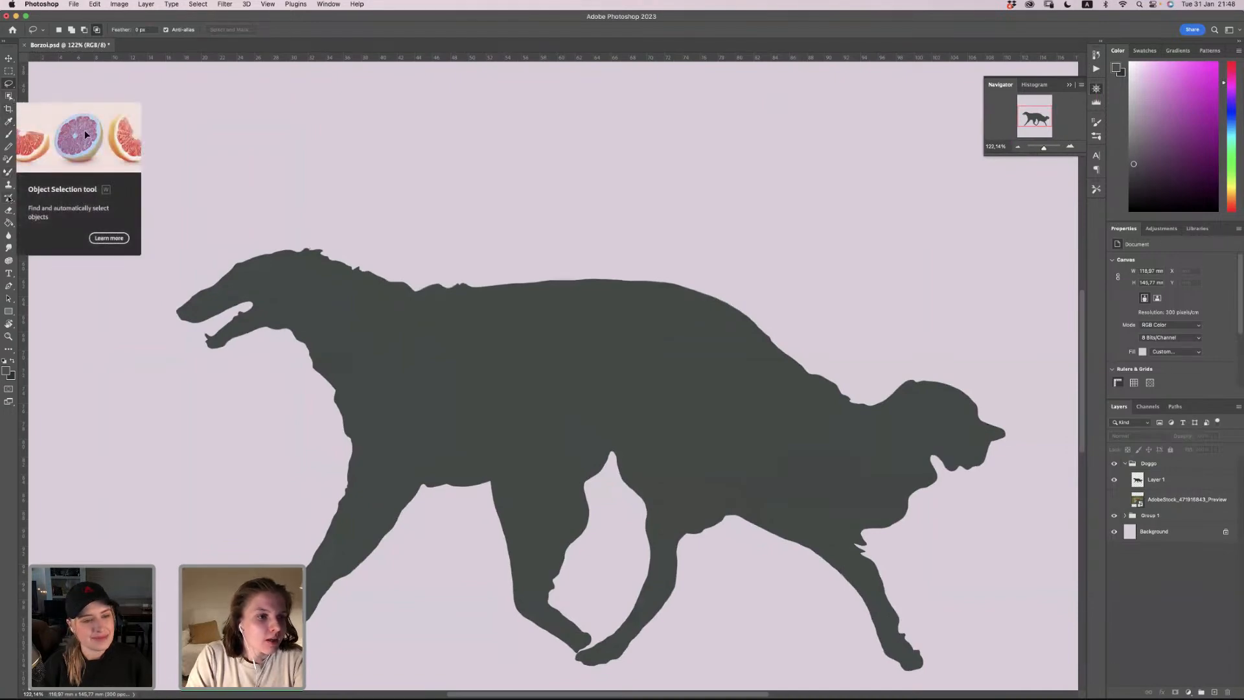
{"action": "left_click", "coordinate": [8, 210]}
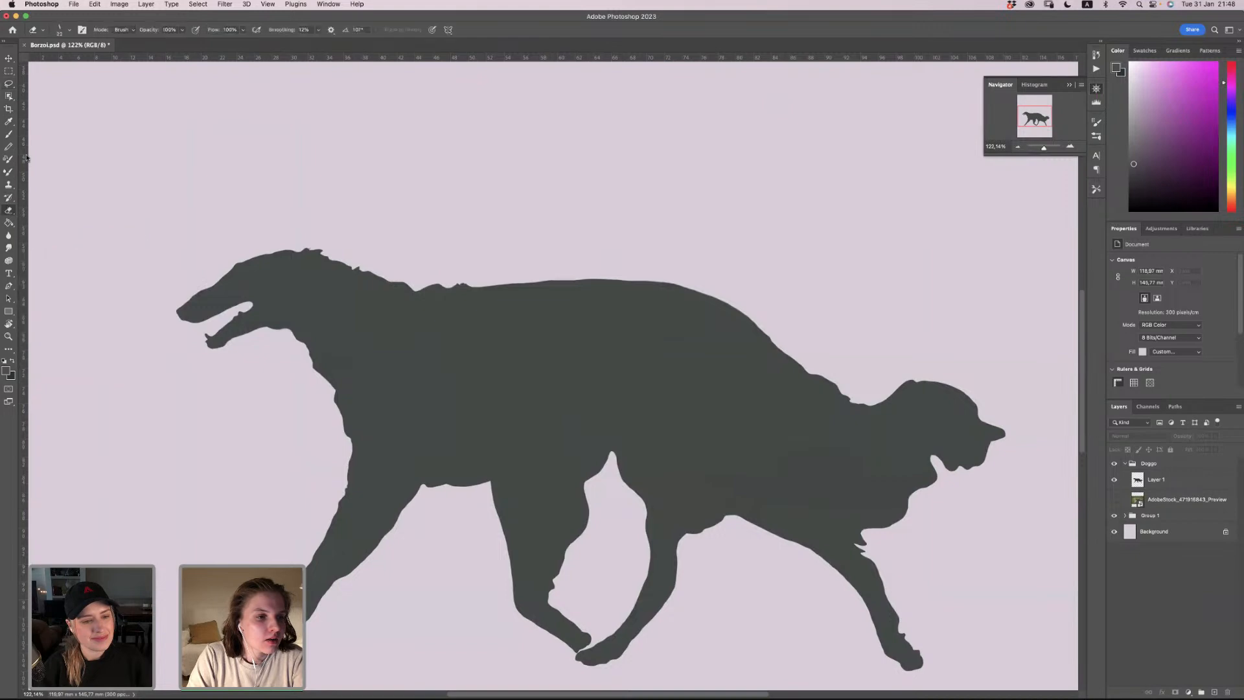
{"action": "left_click", "coordinate": [1157, 463]}
{"action": "left_click", "coordinate": [1173, 483]}
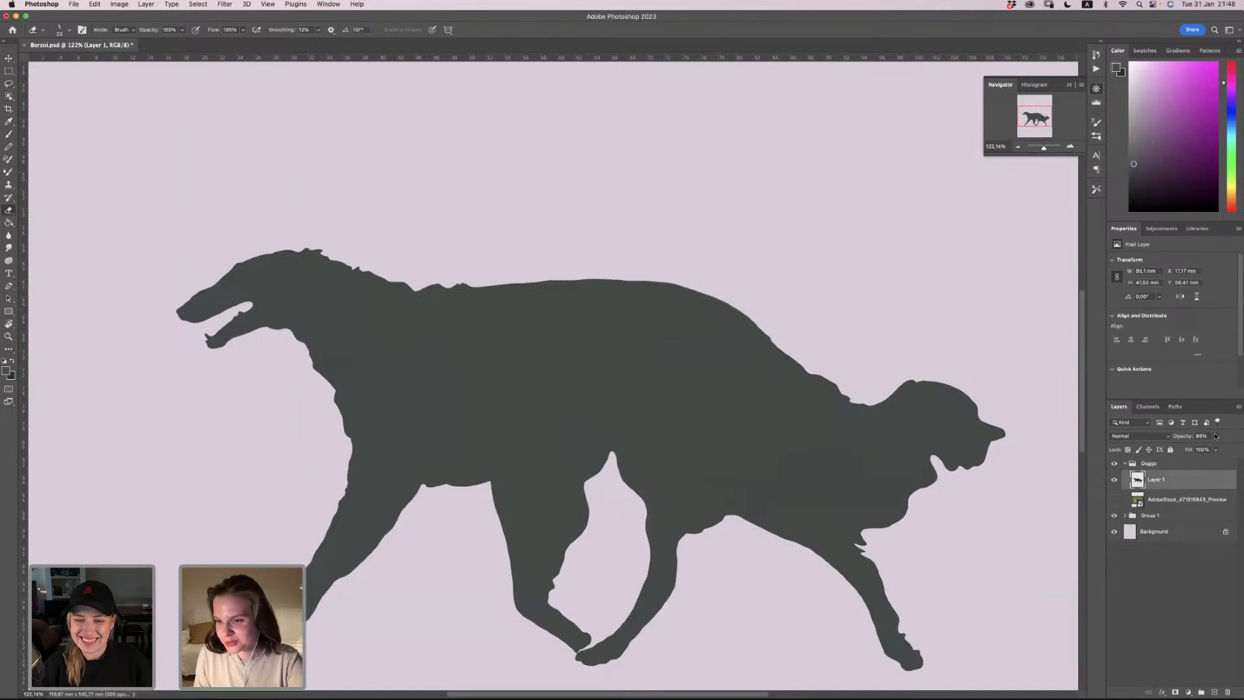
{"action": "left_click", "coordinate": [1216, 436]}
{"action": "left_click_drag", "start_coordinate": [1208, 446], "coordinate": [1210, 447]}
{"action": "left_click_drag", "start_coordinate": [1216, 447], "coordinate": [1231, 442]}
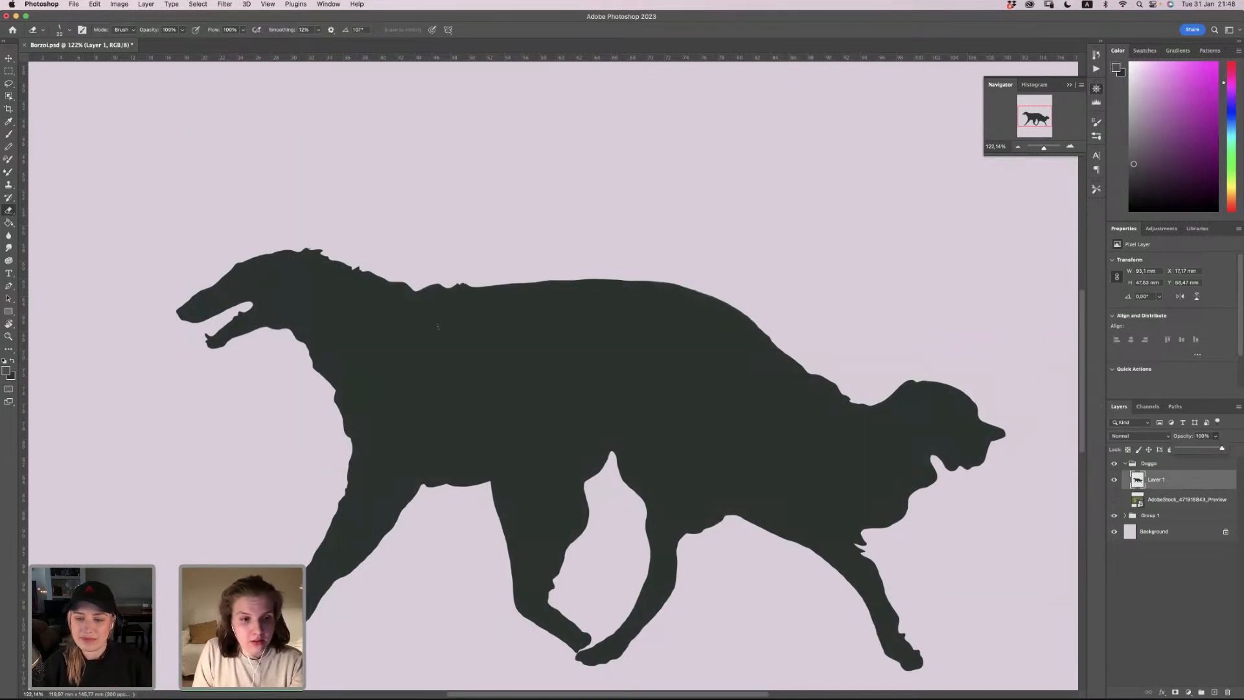
Step: Rotate the thin eraser tip to an angle of 15° and enlarge it to about 40 px
{"action": "right_click", "coordinate": [346, 345]}
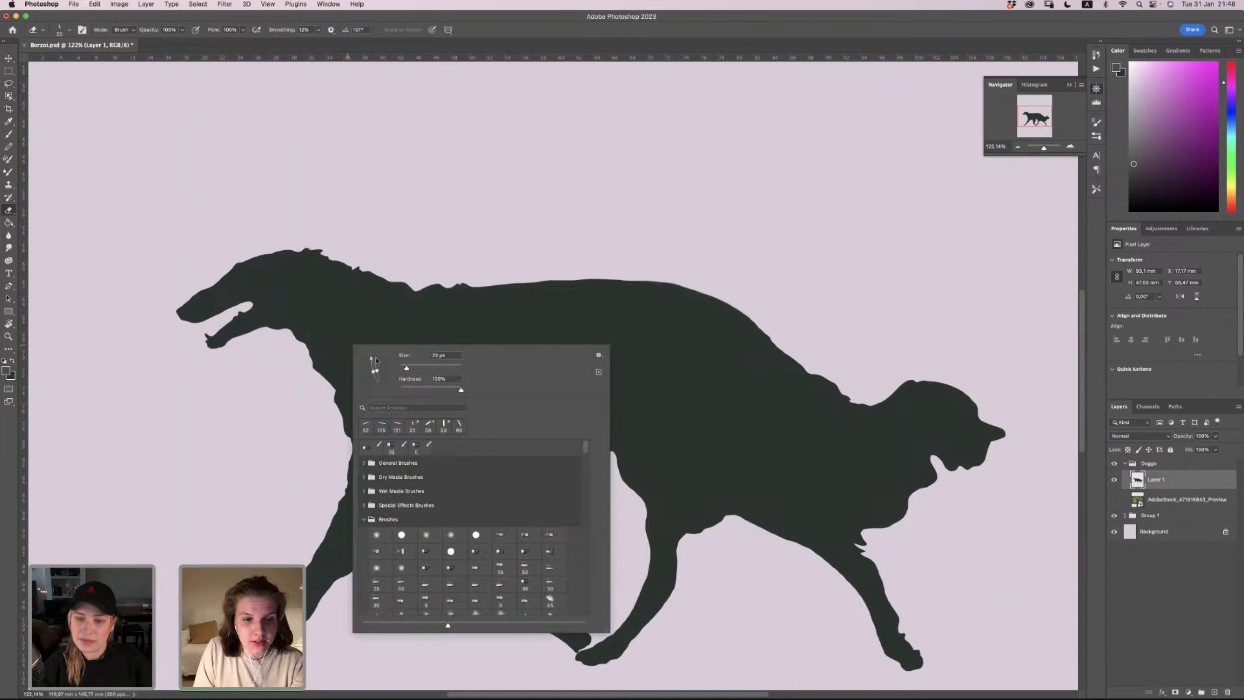
{"action": "left_click_drag", "start_coordinate": [376, 360], "coordinate": [375, 371]}
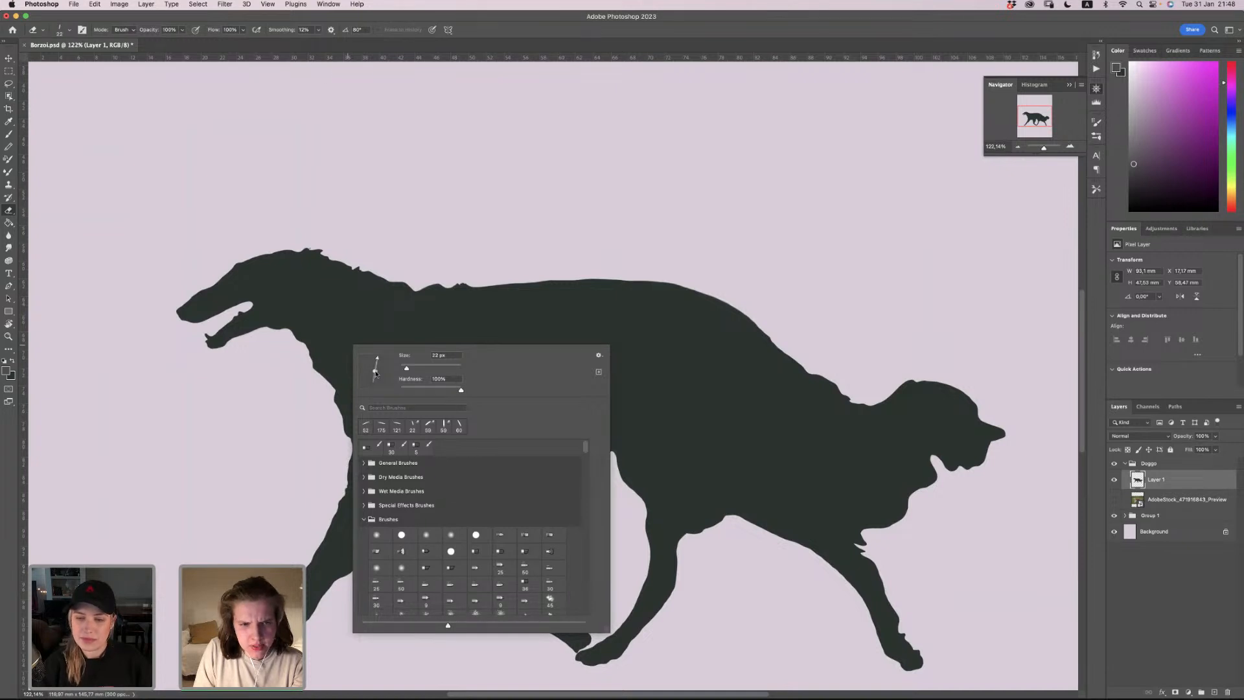
{"action": "left_click_drag", "start_coordinate": [376, 364], "coordinate": [406, 366]}
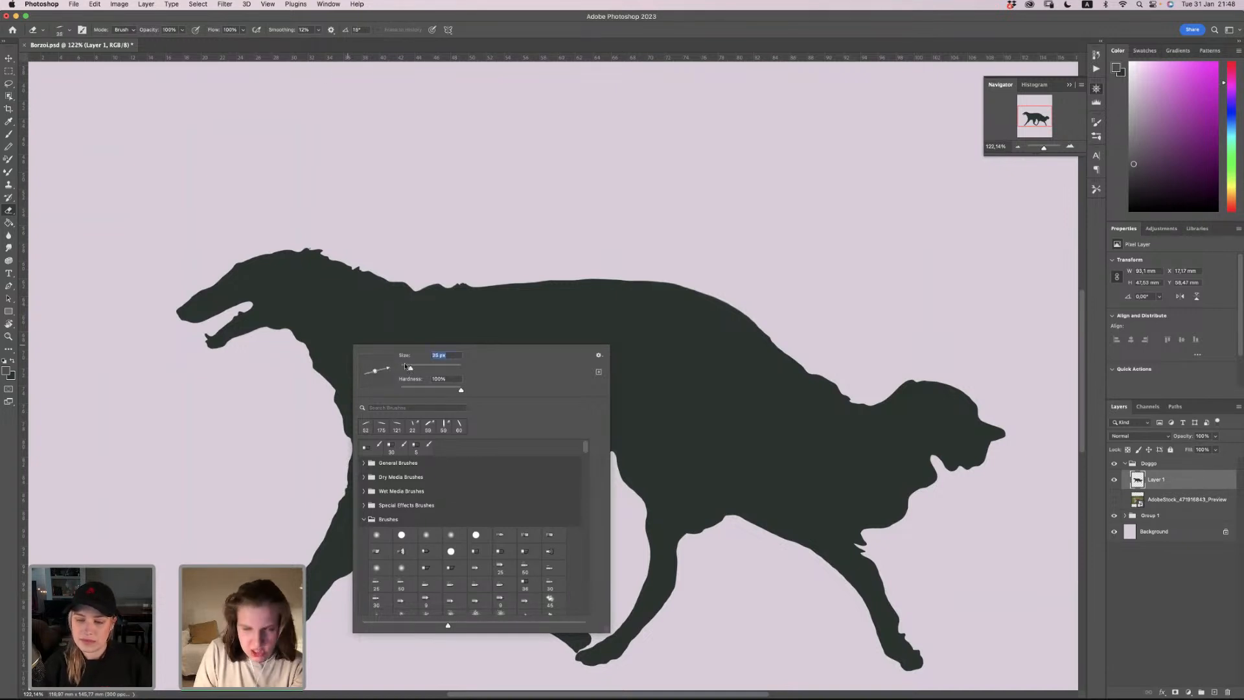
{"action": "key", "text": "Return"}
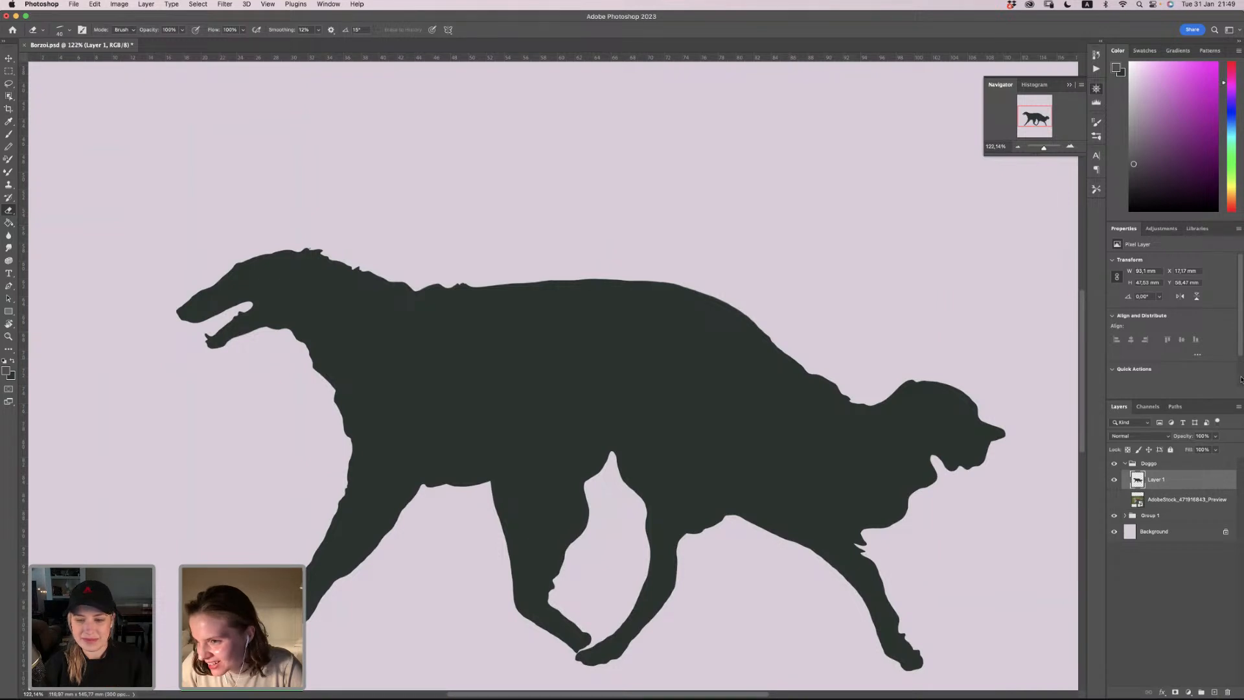
Step: Narrow the Photoshop window to uncover the borzoi reference photo, and turn the eraser tip nearly upright to about 83°
{"action": "left_click_drag", "start_coordinate": [1181, 376], "coordinate": [1000, 380]}
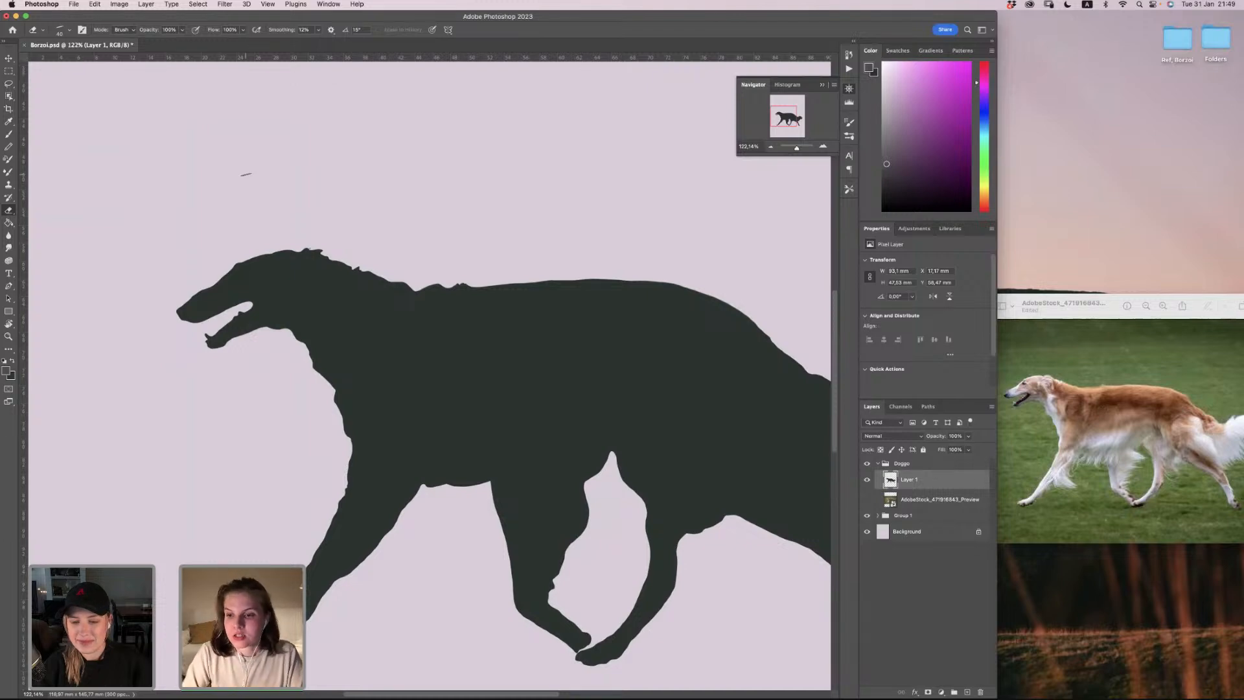
{"action": "right_click", "coordinate": [391, 261]}
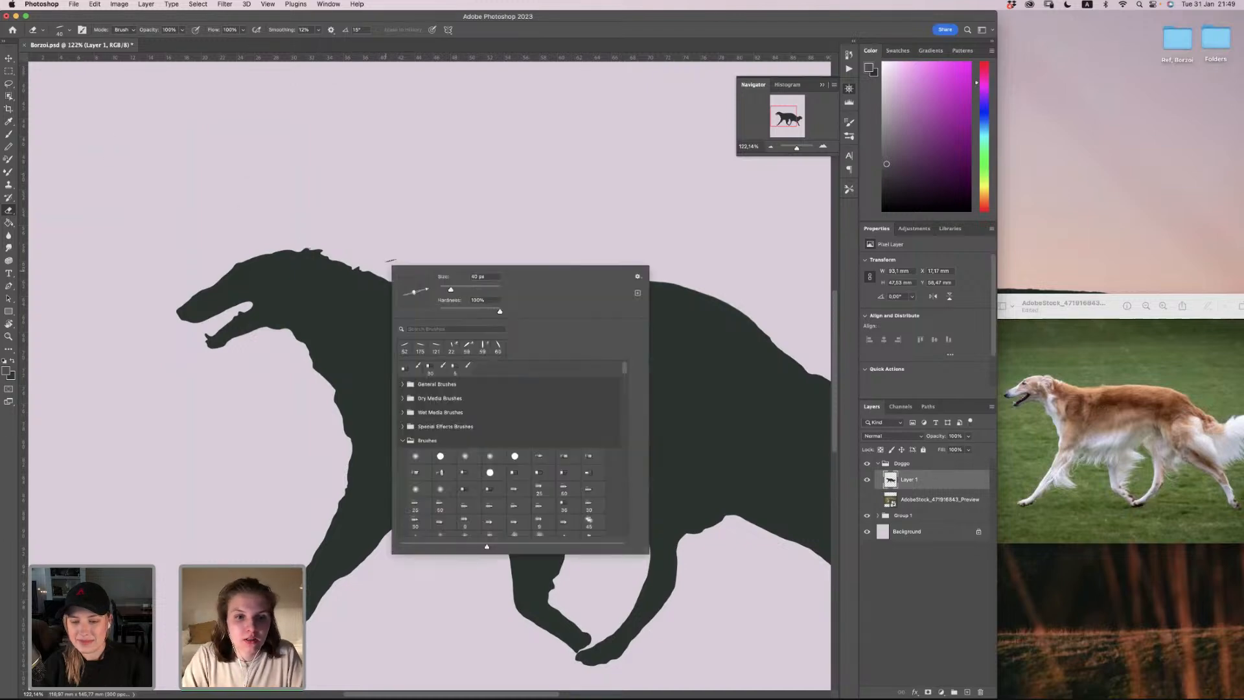
{"action": "left_click_drag", "start_coordinate": [423, 289], "coordinate": [417, 272]}
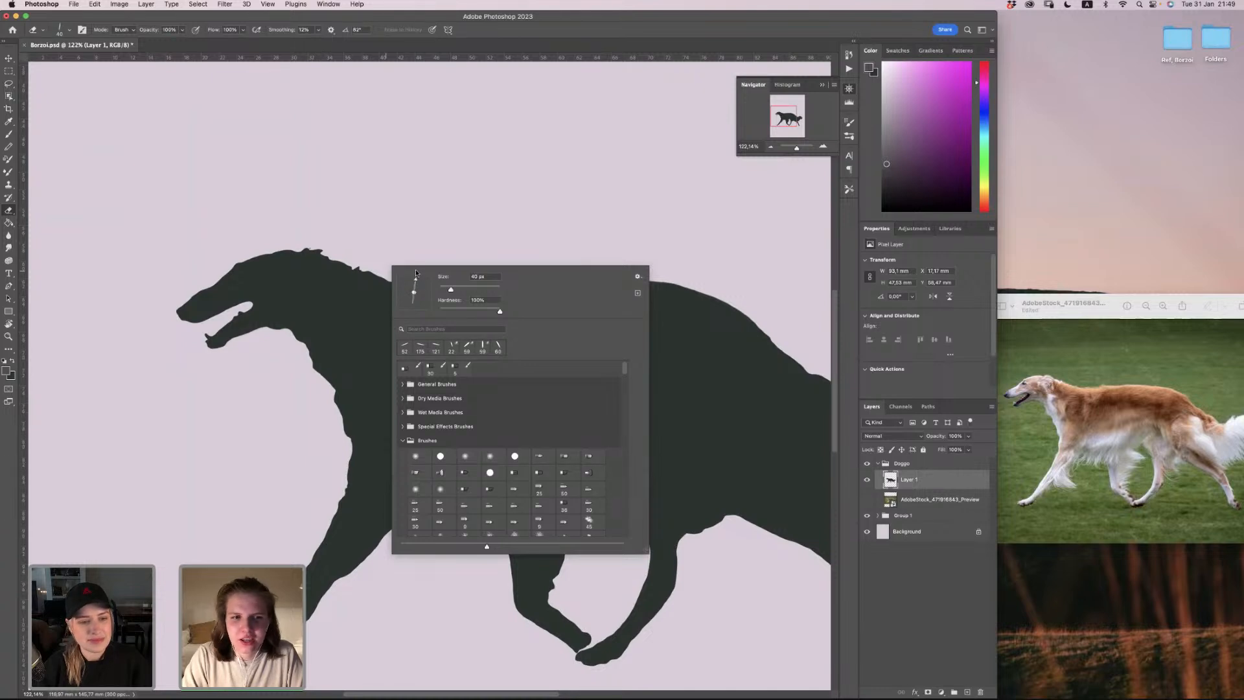
{"action": "left_click", "coordinate": [565, 39]}
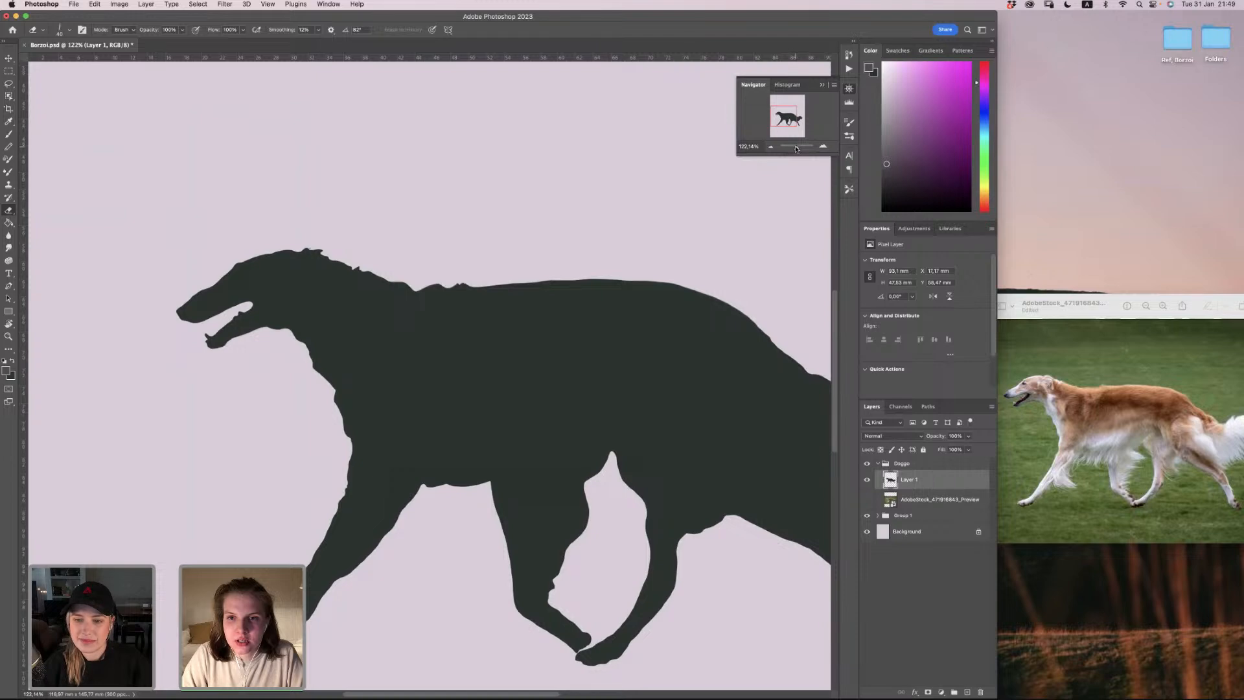
Step: Reduce the eraser size to 23 px and erase fine fur nicks along the top of the dog's head
{"action": "left_click_drag", "start_coordinate": [796, 147], "coordinate": [801, 148]}
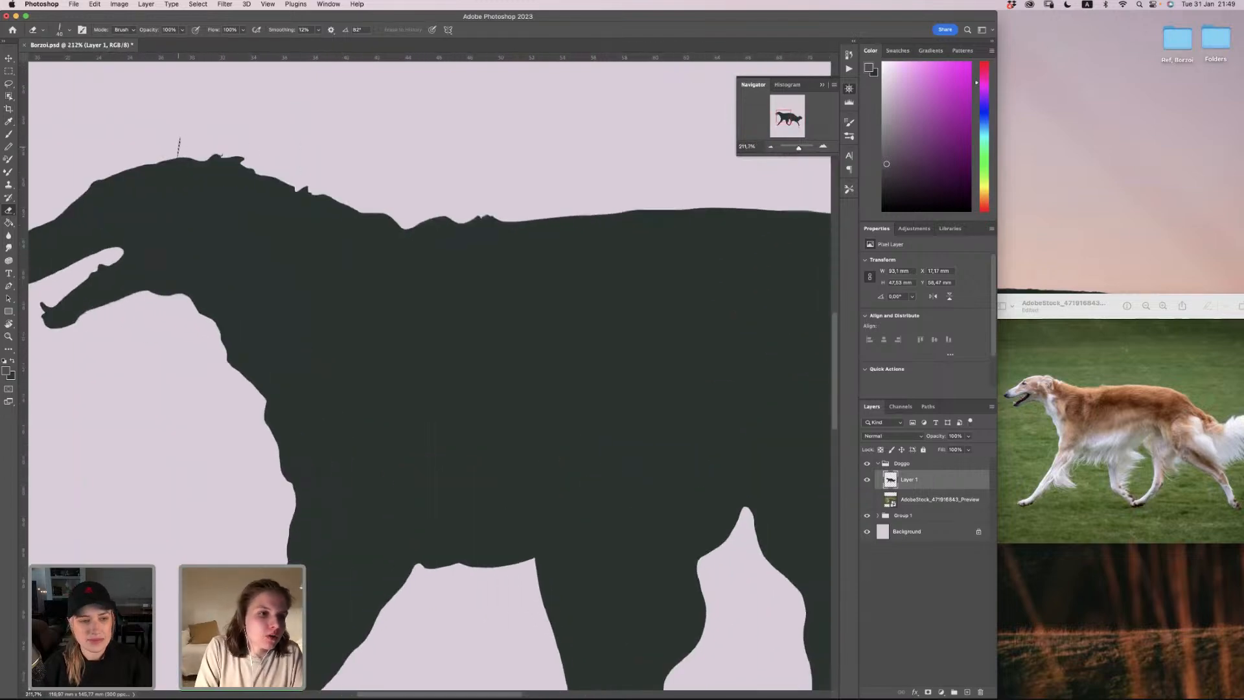
{"action": "right_click", "coordinate": [142, 146]}
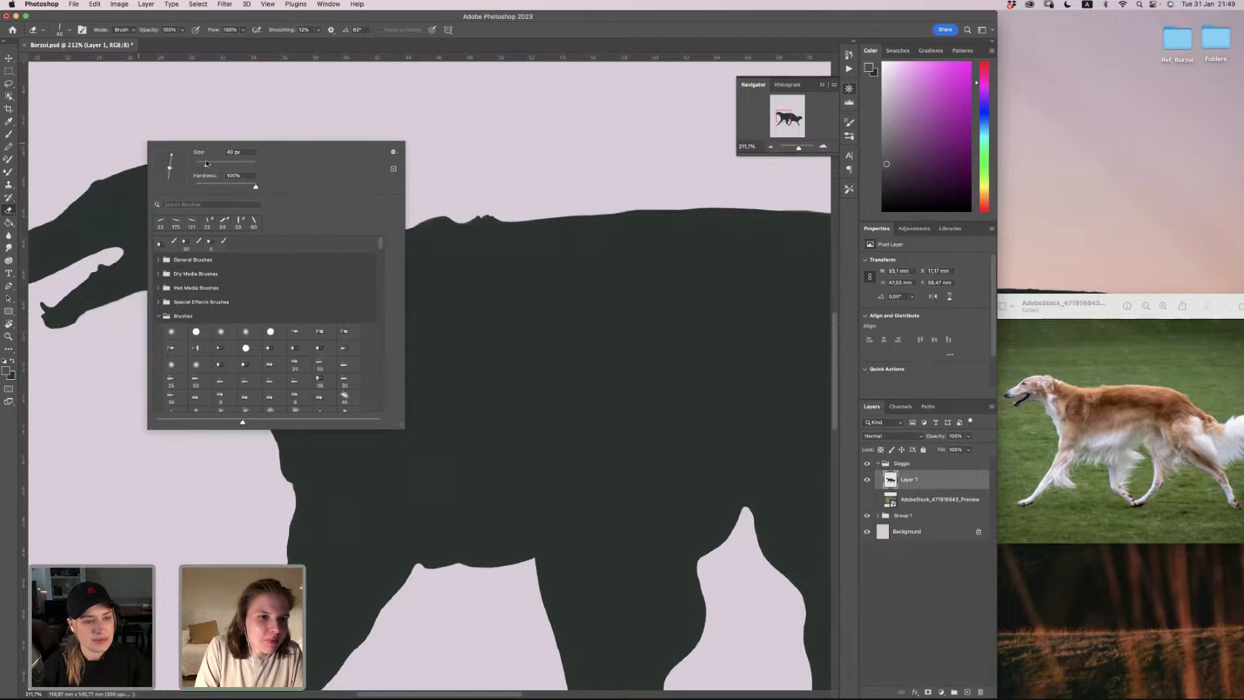
{"action": "left_click_drag", "start_coordinate": [206, 163], "coordinate": [201, 164]}
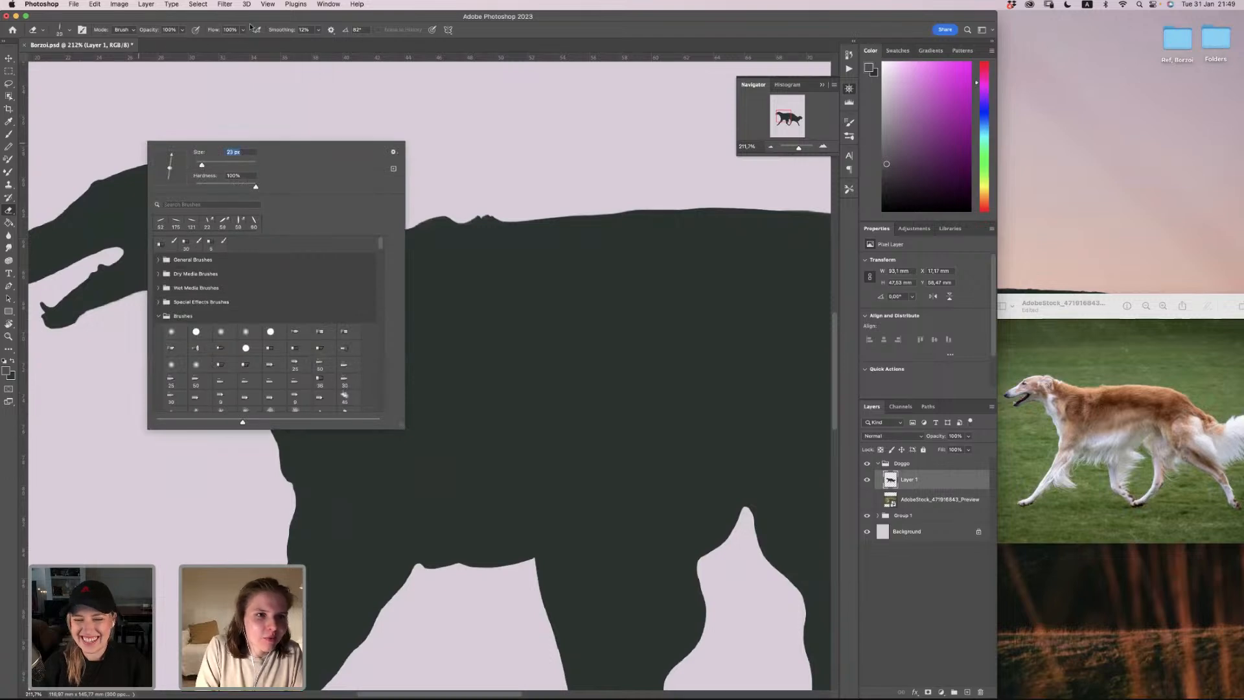
{"action": "key", "text": "Return"}
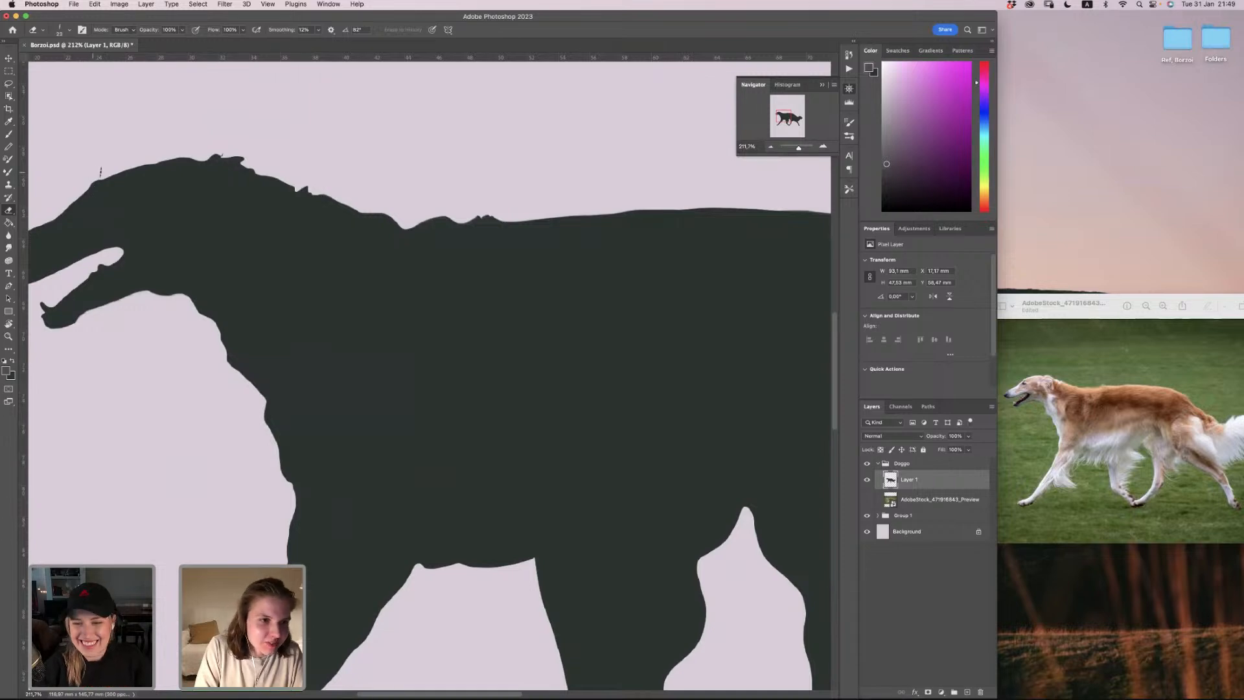
{"action": "mouse_move", "coordinate": [108, 174]}
{"action": "left_mouse_down"}
{"action": "mouse_move", "coordinate": [206, 155]}
{"action": "mouse_move", "coordinate": [224, 136]}
{"action": "left_mouse_up"}
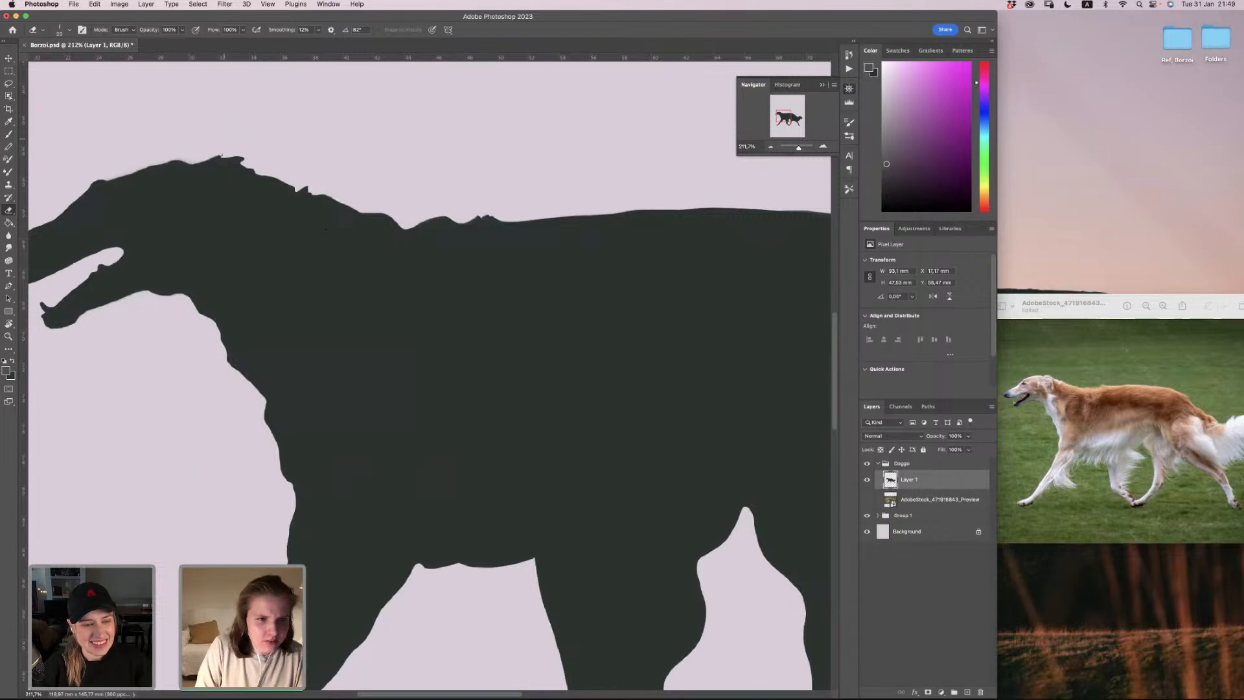
Step: Tilt the eraser tip to about 60° and erase small fur nicks from the back of the head towards the neck
{"action": "right_click", "coordinate": [256, 156]}
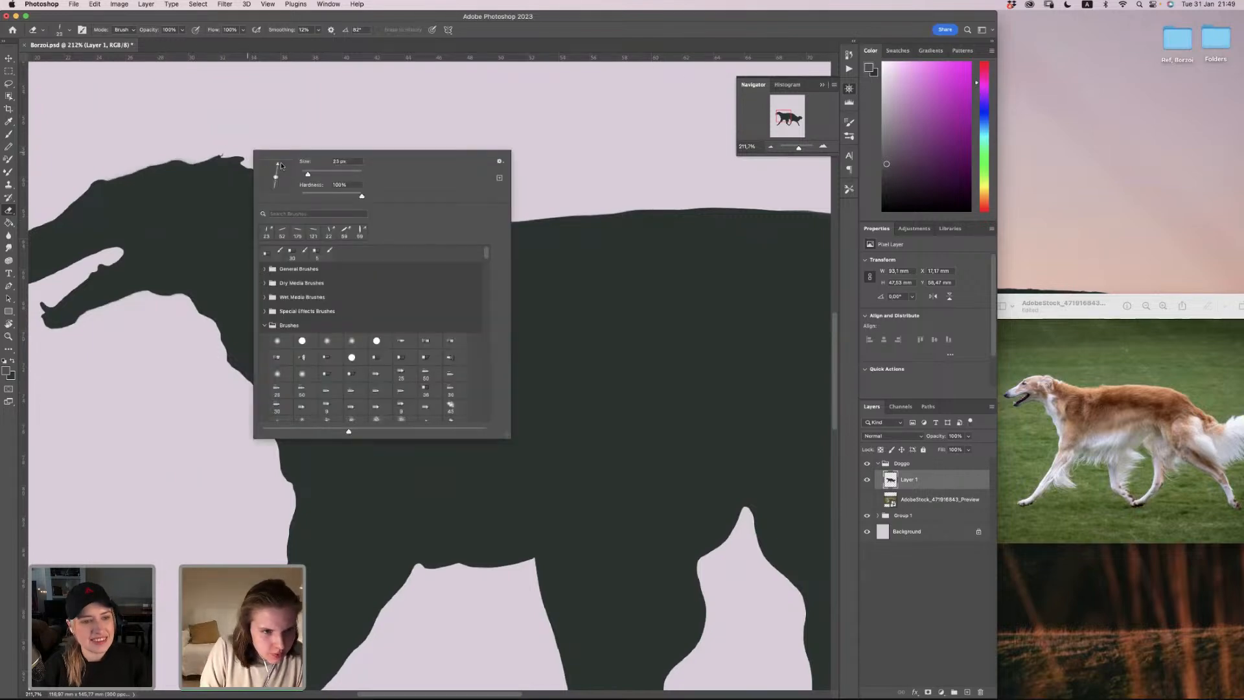
{"action": "left_click_drag", "start_coordinate": [289, 164], "coordinate": [267, 155]}
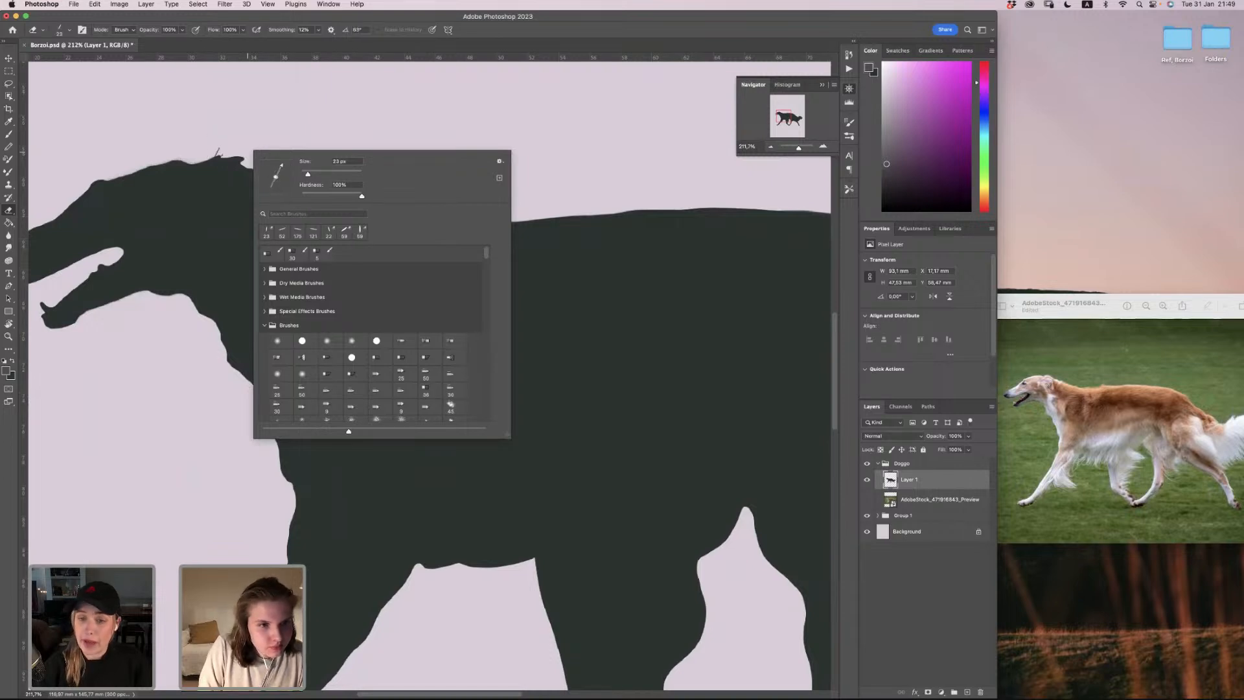
{"action": "left_click", "coordinate": [219, 155]}
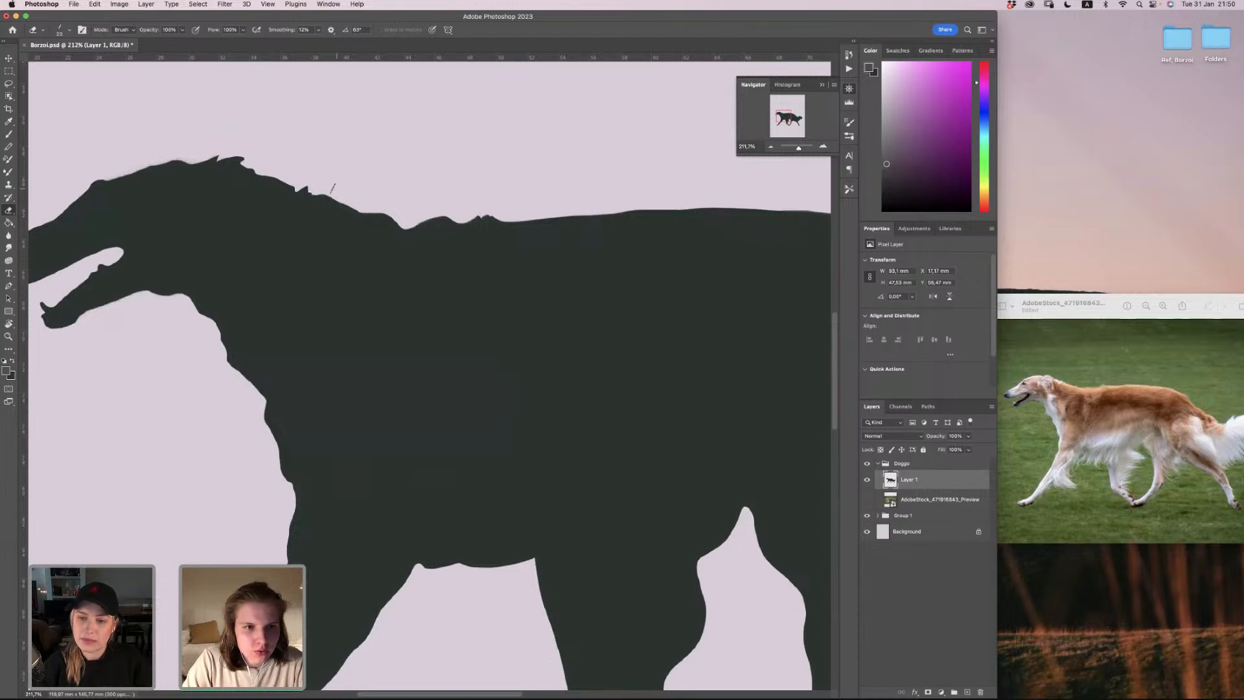
Step: Flatten the eraser tip to about 18° and erase fine fur nicks along the back of the dog's head and neck
{"action": "right_click", "coordinate": [332, 188]}
{"action": "left_click_drag", "start_coordinate": [365, 206], "coordinate": [371, 211]}
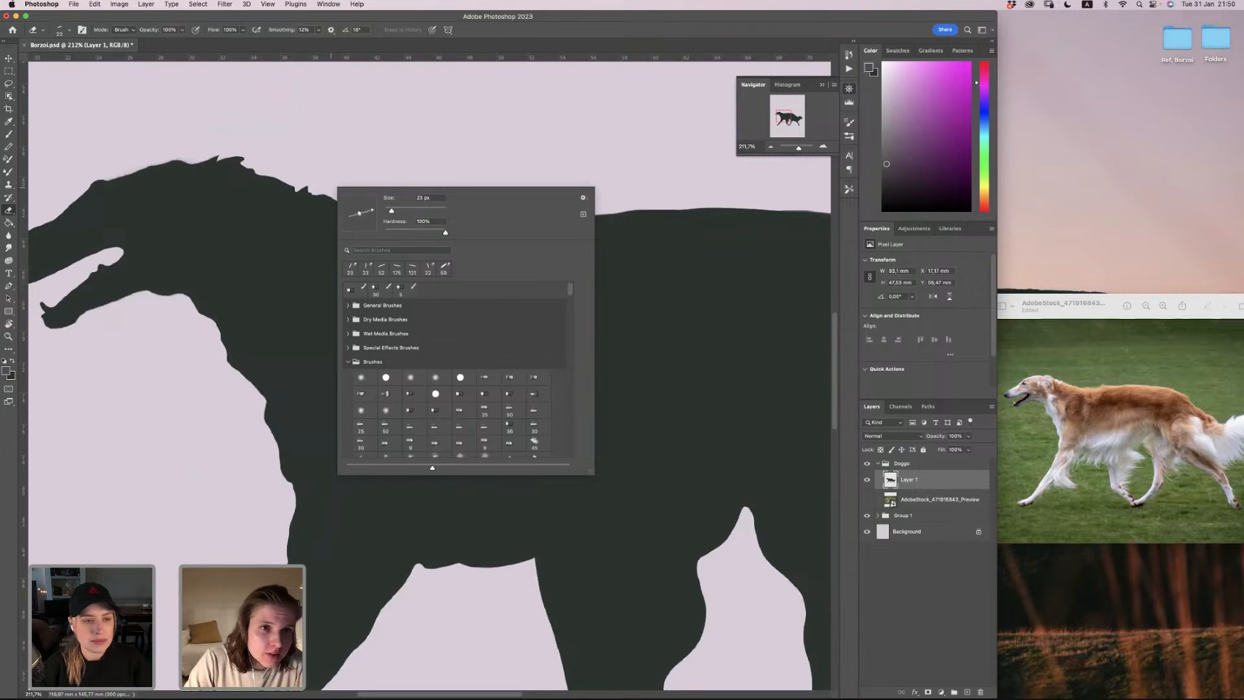
{"action": "left_click", "coordinate": [387, 14]}
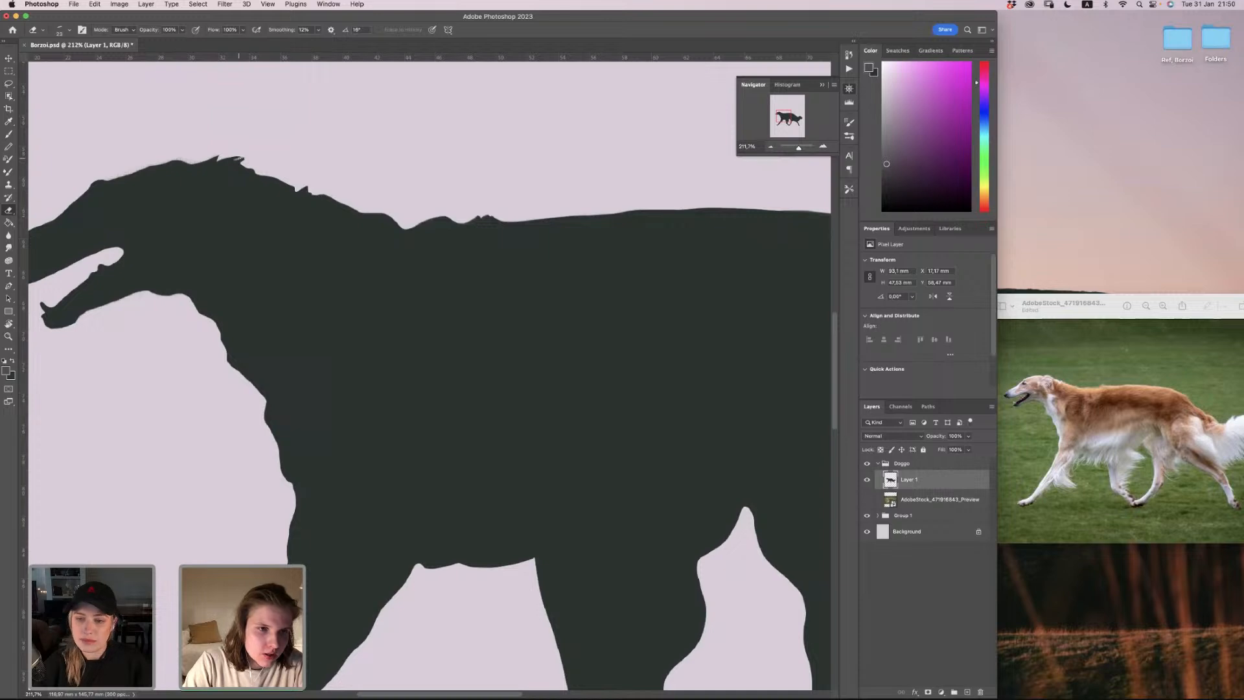
{"action": "left_click_drag", "start_coordinate": [237, 157], "coordinate": [306, 189]}
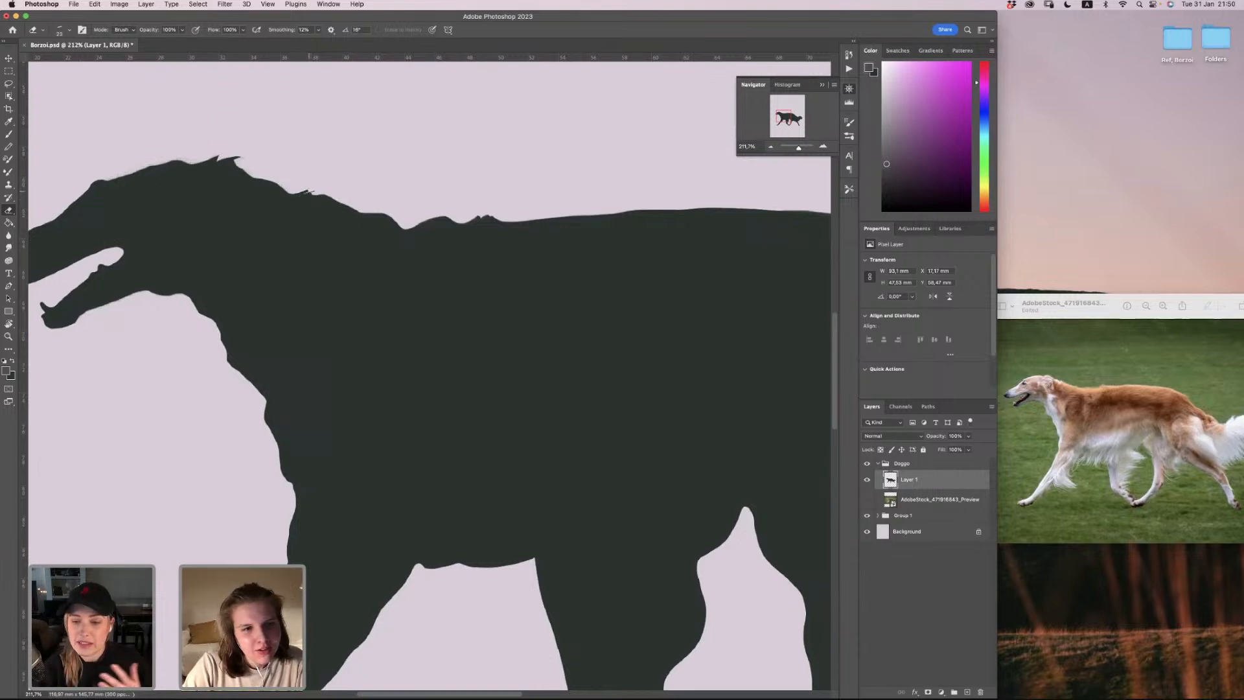
{"action": "left_click_drag", "start_coordinate": [309, 192], "coordinate": [363, 215]}
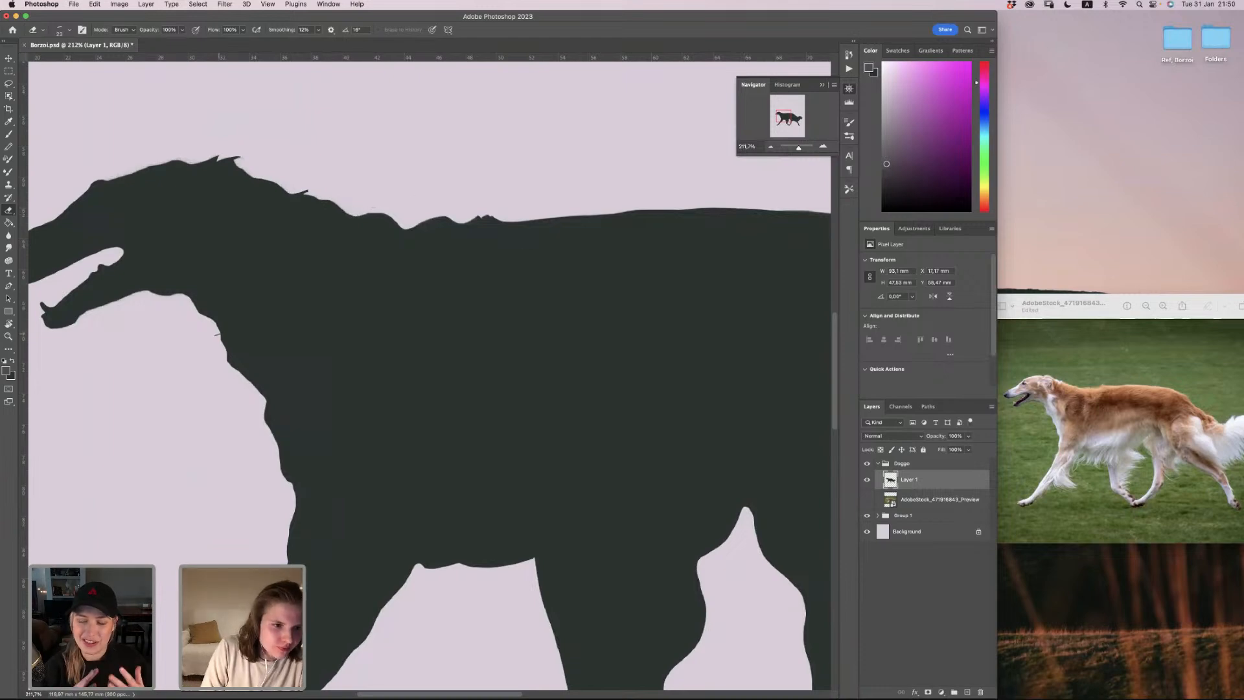
Step: Enlarge the eraser to 30 px, turn its tip nearly upright to about 83°, and erase small nicks along the throat
{"action": "right_click", "coordinate": [222, 333]}
{"action": "mouse_move", "coordinate": [260, 356]}
{"action": "left_mouse_down"}
{"action": "mouse_move", "coordinate": [247, 341]}
{"action": "mouse_move", "coordinate": [280, 357]}
{"action": "left_mouse_up"}
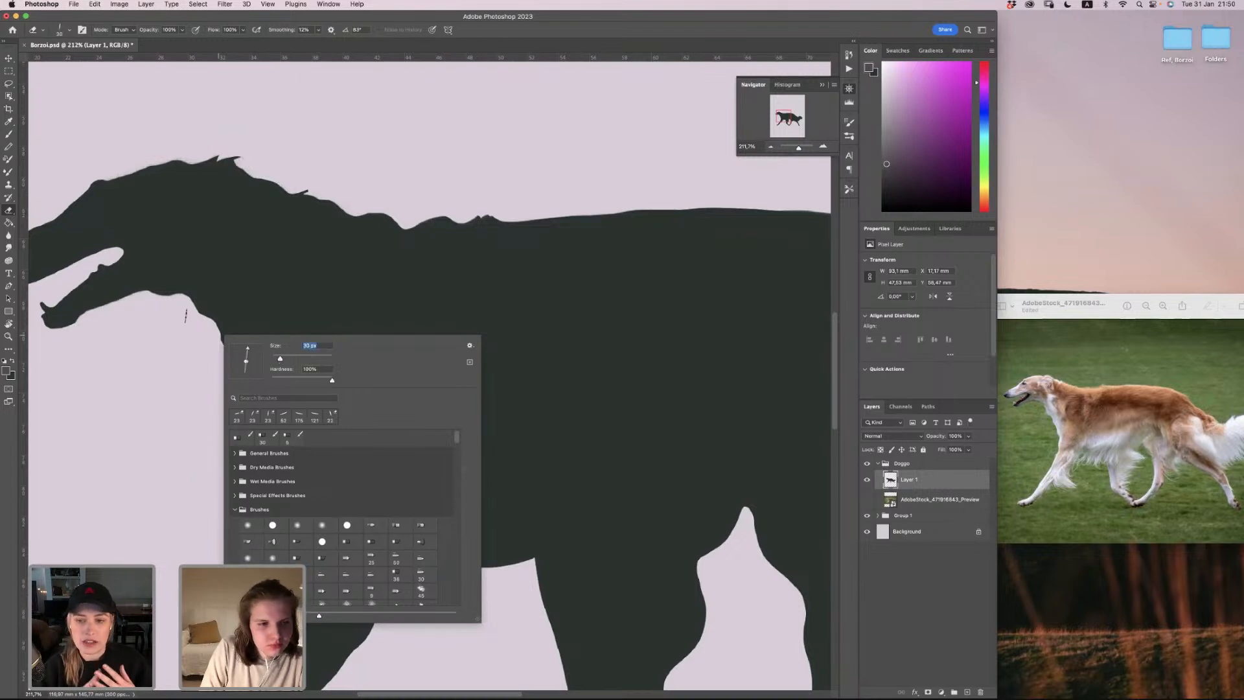
{"action": "left_click", "coordinate": [189, 310]}
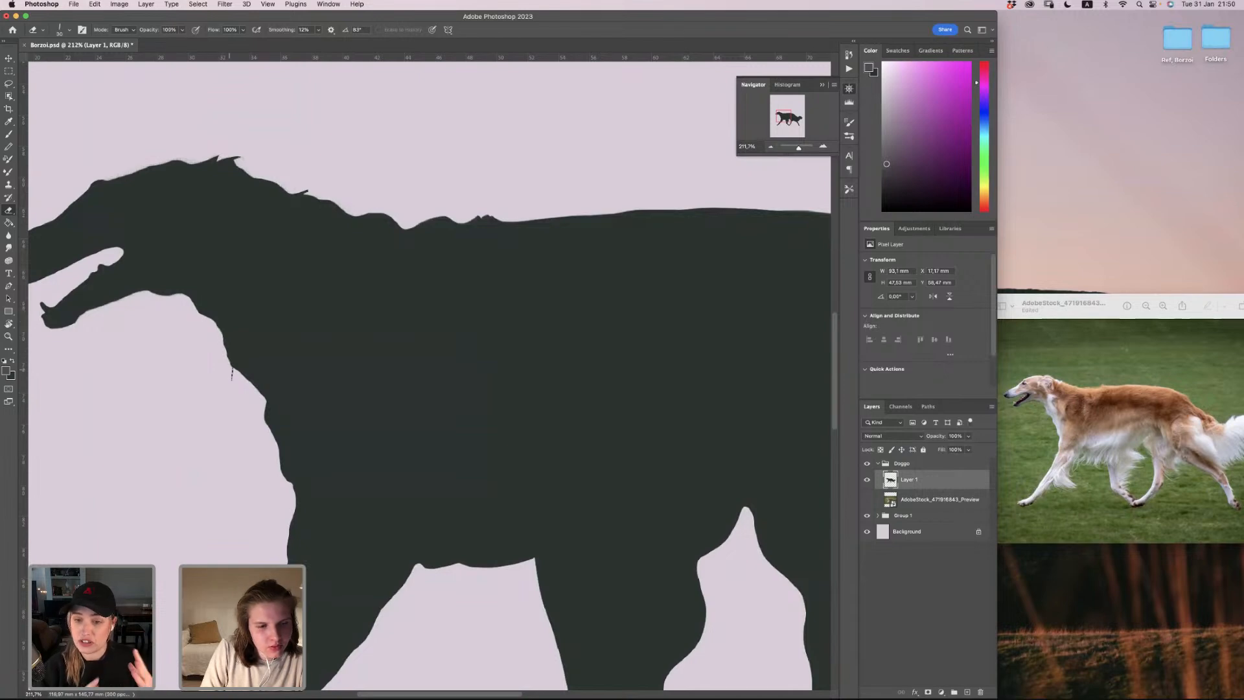
Step: Tilt the eraser tip to about 44° and erase a jagged fur edge down the front of the neck and chest
{"action": "right_click", "coordinate": [243, 314]}
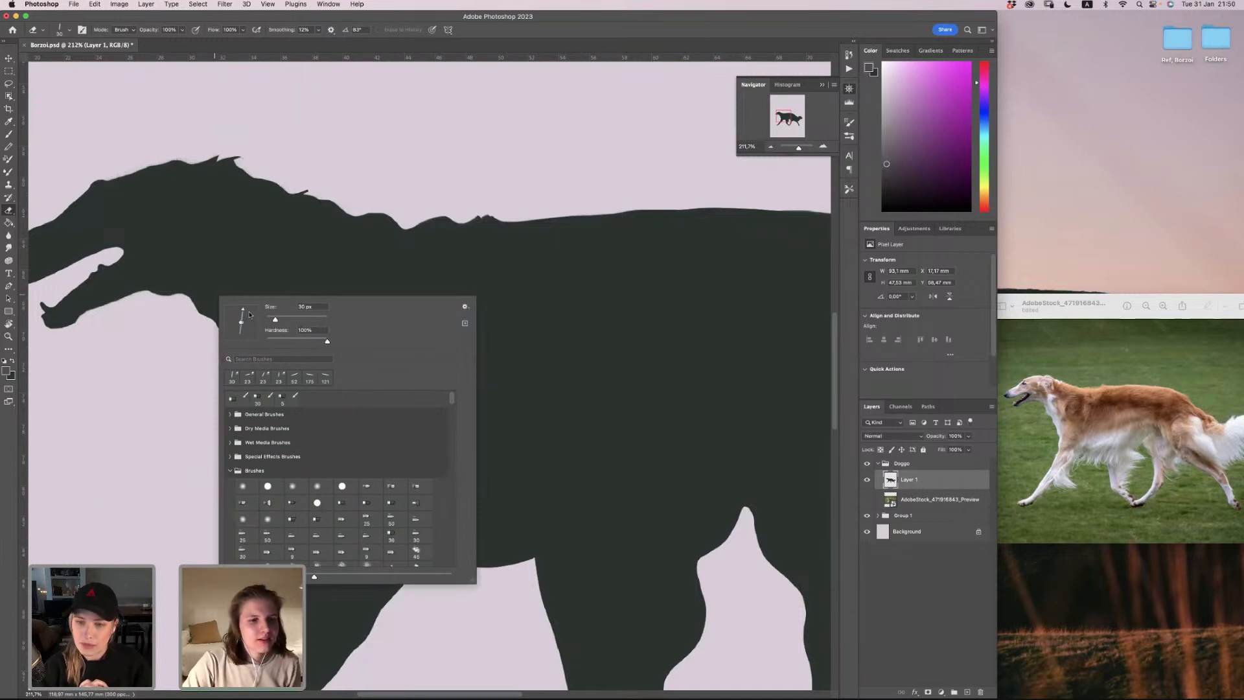
{"action": "left_click_drag", "start_coordinate": [249, 314], "coordinate": [253, 312]}
{"action": "left_click", "coordinate": [217, 349]}
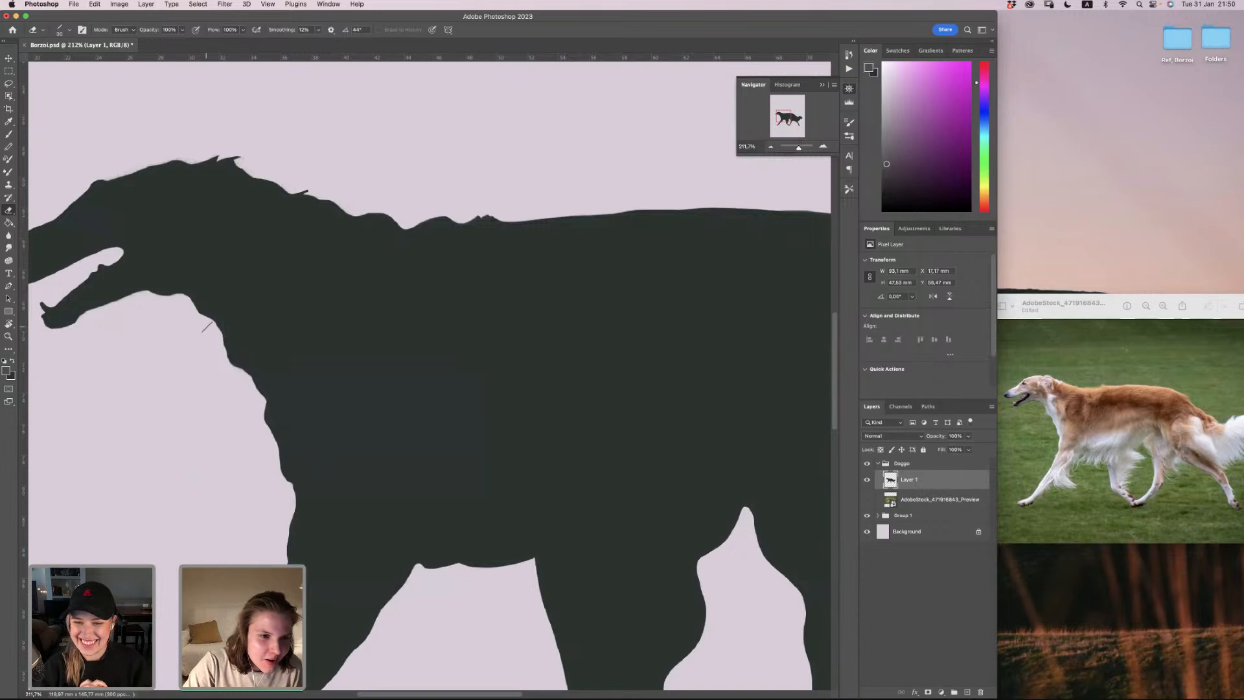
{"action": "left_click_drag", "start_coordinate": [220, 341], "coordinate": [264, 420]}
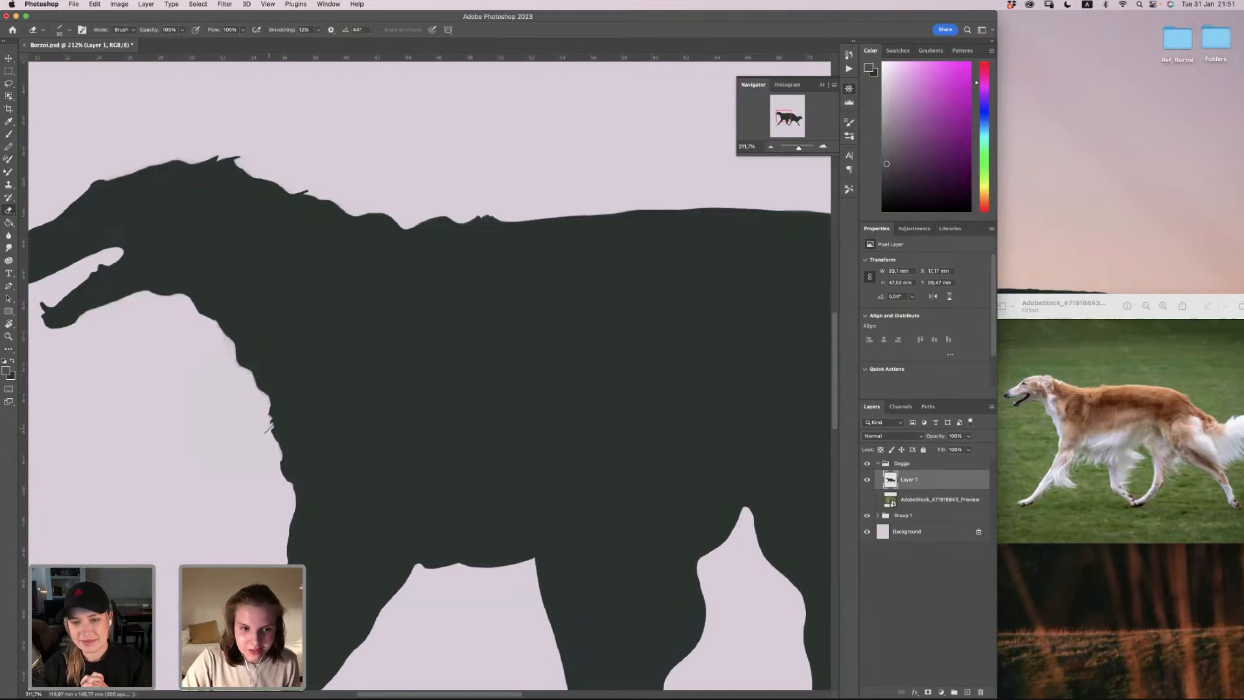
{"action": "mouse_move", "coordinate": [267, 418]}
{"action": "left_mouse_down"}
{"action": "mouse_move", "coordinate": [296, 506]}
{"action": "mouse_move", "coordinate": [290, 528]}
{"action": "left_mouse_up"}
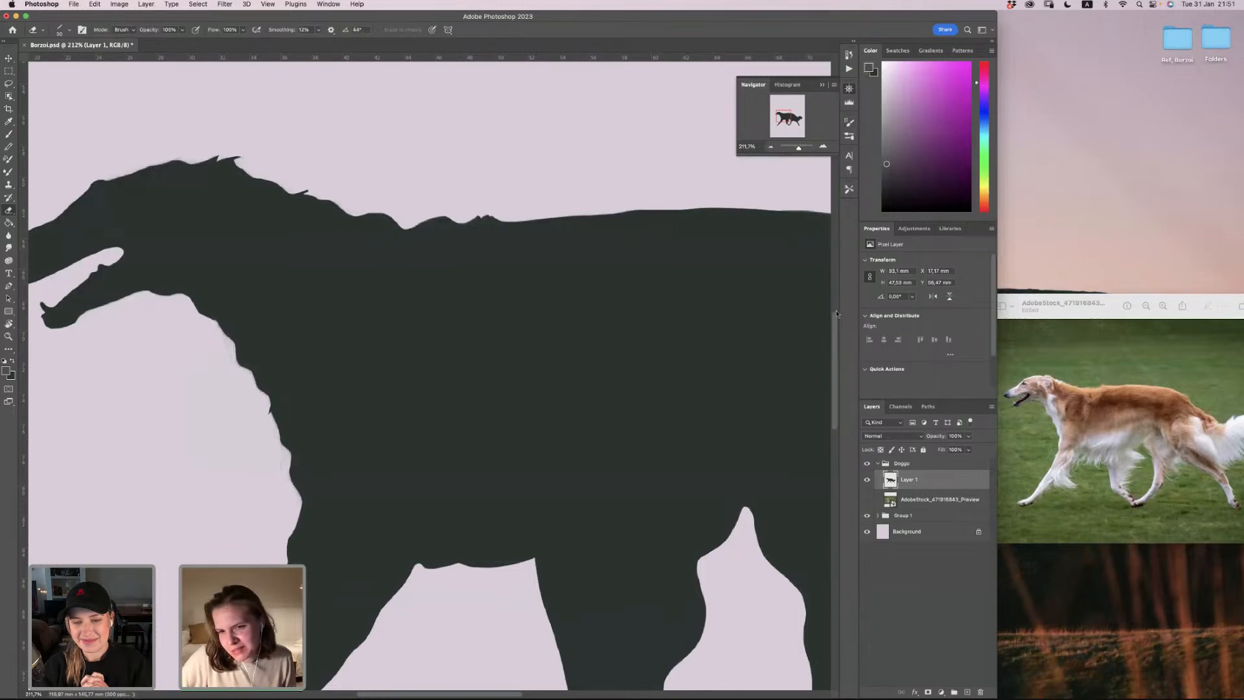
Step: Turn the eraser tip almost horizontal to about 3° and refine the edge from the lower chest down the front of the extended foreleg
{"action": "left_click_drag", "start_coordinate": [835, 318], "coordinate": [835, 380]}
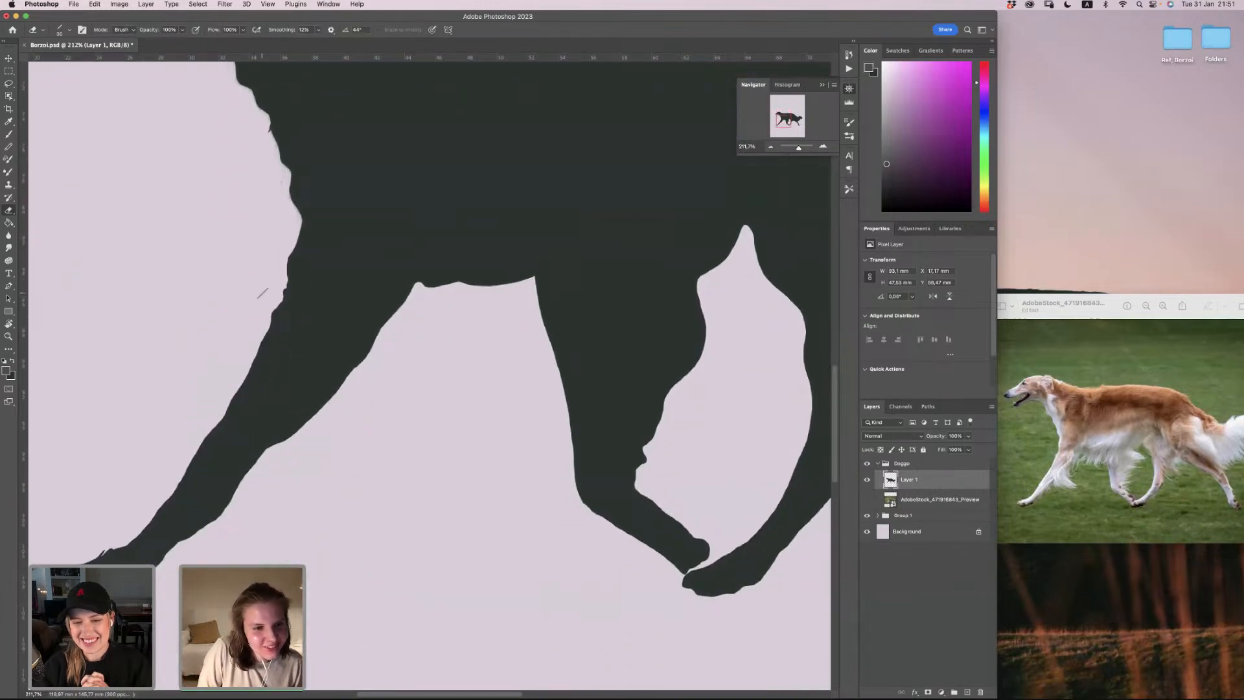
{"action": "right_click", "coordinate": [282, 290]}
{"action": "left_click_drag", "start_coordinate": [315, 305], "coordinate": [320, 313]}
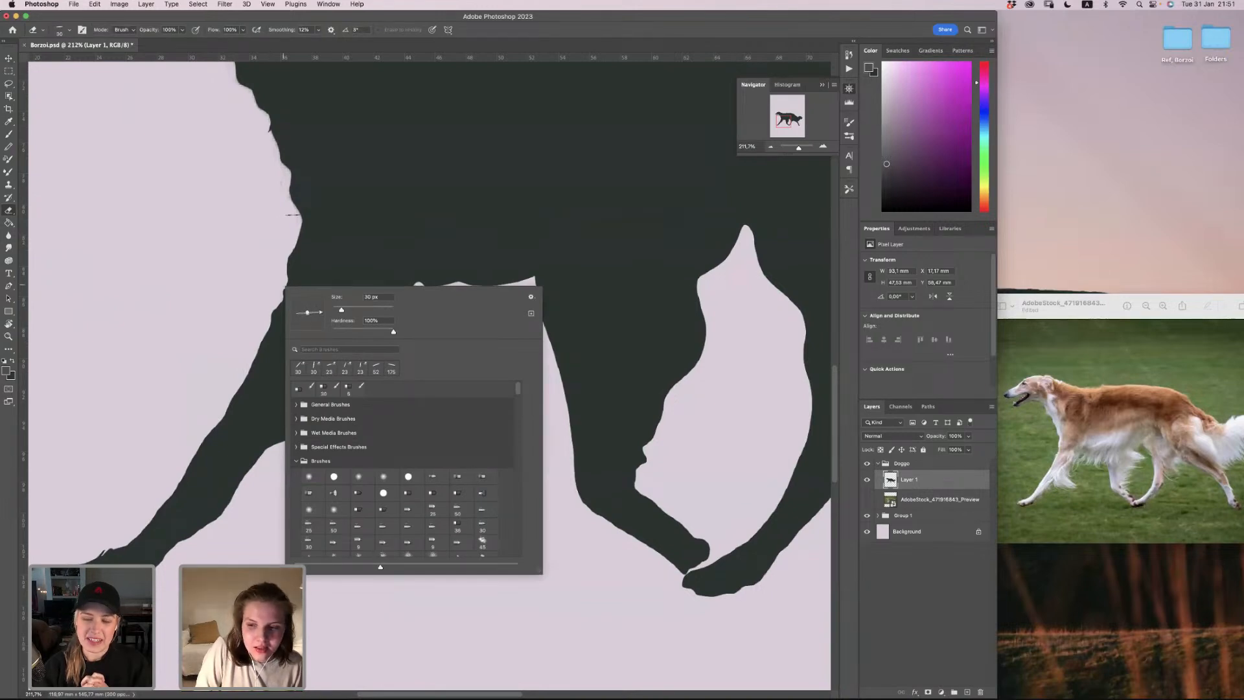
{"action": "left_click", "coordinate": [294, 222]}
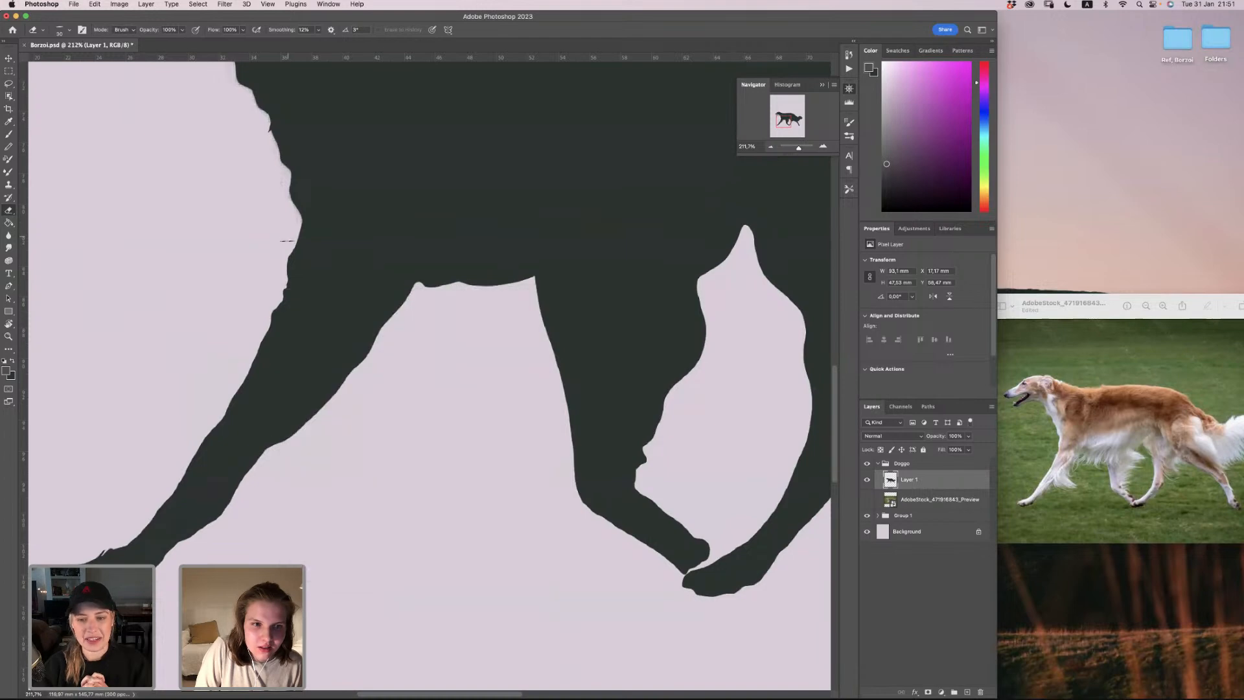
{"action": "left_click_drag", "start_coordinate": [278, 296], "coordinate": [256, 348]}
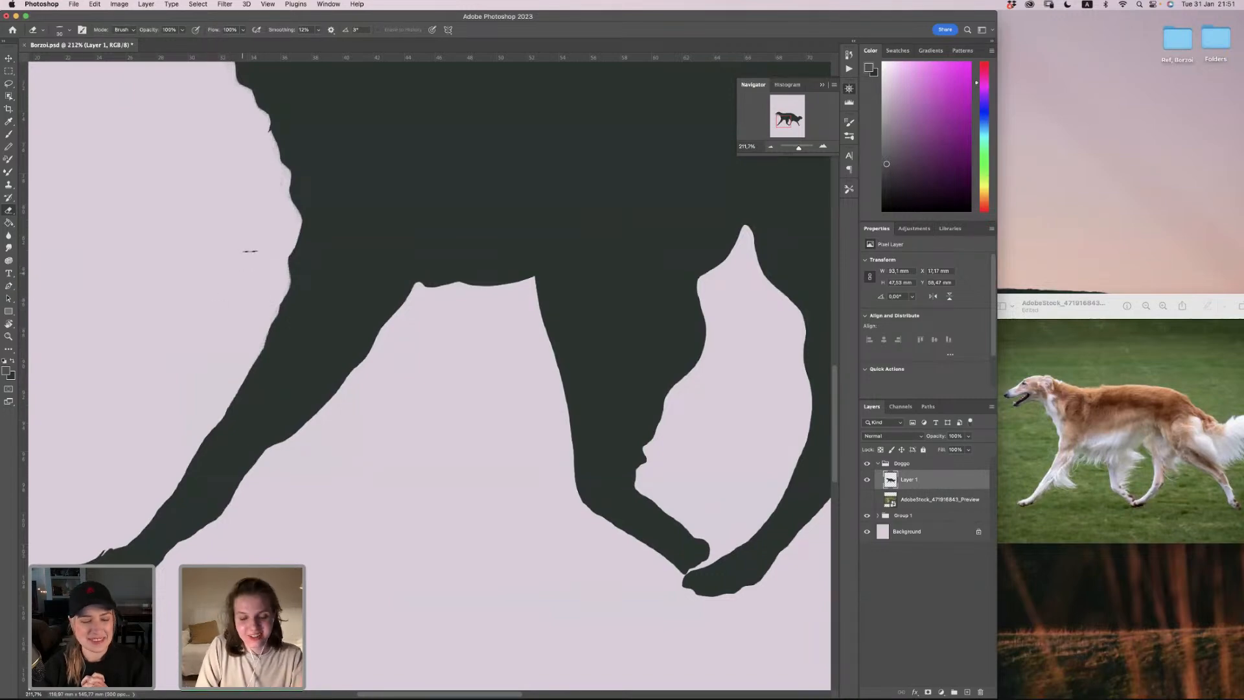
Step: Rotate the eraser tip to about -73° and thin the rear edge of the extended foreleg down to the paw, leaving a pointed tuft at the elbow
{"action": "right_click", "coordinate": [372, 404]}
{"action": "left_click_drag", "start_coordinate": [382, 415], "coordinate": [377, 429]}
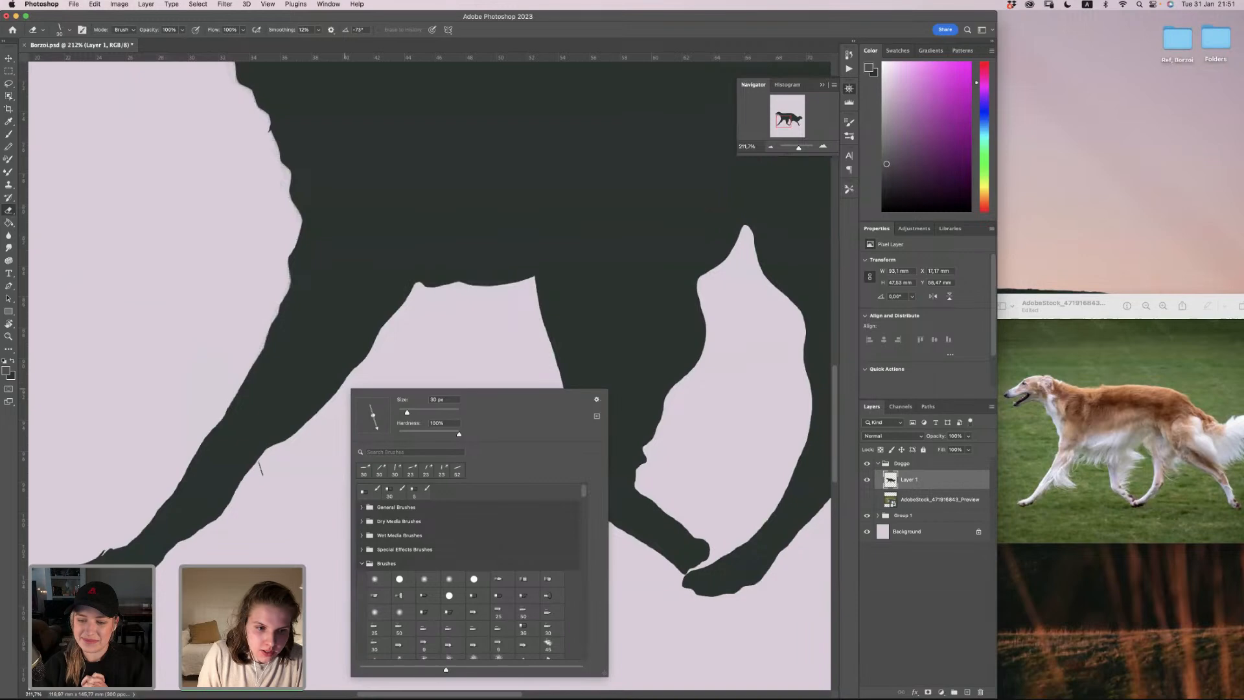
{"action": "mouse_move", "coordinate": [260, 467]}
{"action": "left_mouse_down"}
{"action": "mouse_move", "coordinate": [296, 396]}
{"action": "mouse_move", "coordinate": [296, 436]}
{"action": "mouse_move", "coordinate": [278, 445]}
{"action": "mouse_move", "coordinate": [300, 416]}
{"action": "left_mouse_up"}
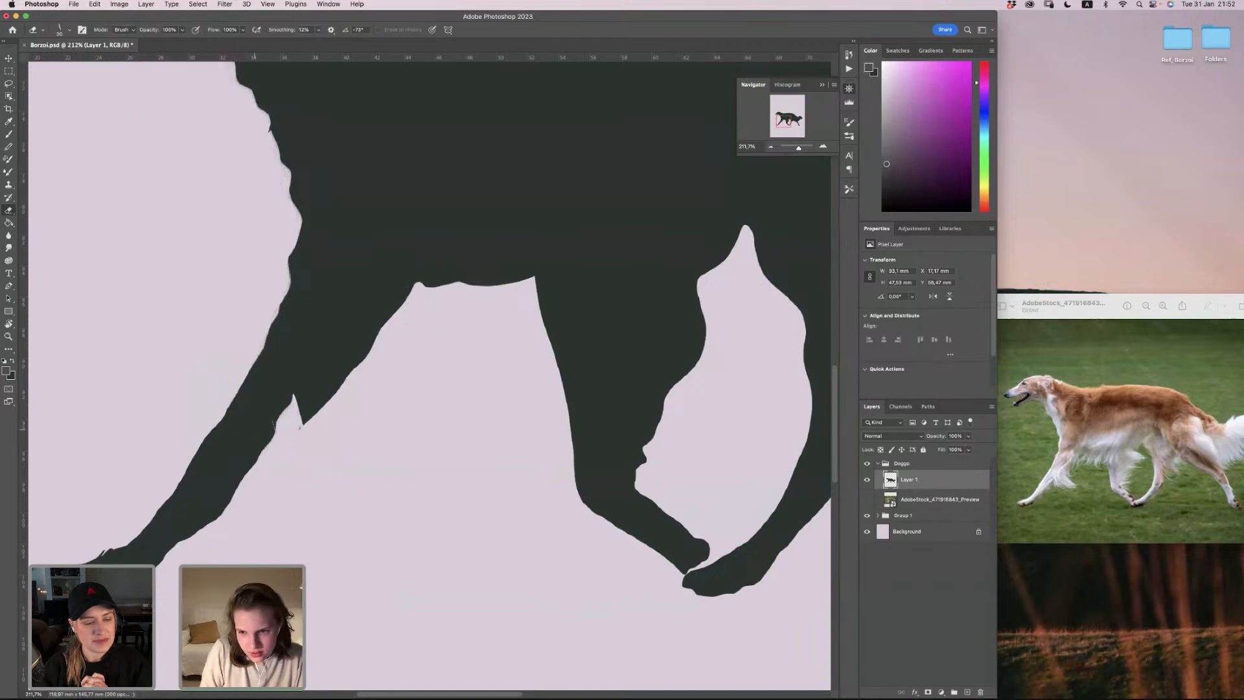
{"action": "left_click_drag", "start_coordinate": [277, 422], "coordinate": [159, 582]}
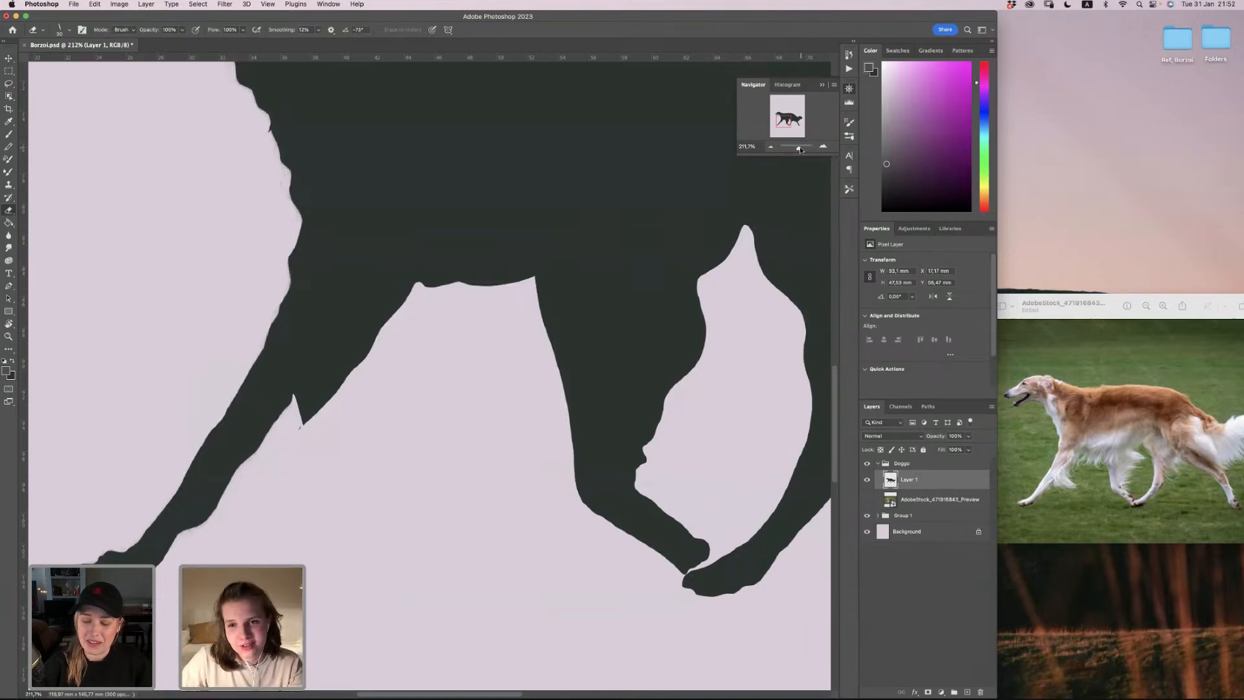
Step: Enlarge the eraser to 43 px, cut the elbow tuft into thin strands, and carve a wavy fur edge behind the upper foreleg
{"action": "left_click_drag", "start_coordinate": [799, 149], "coordinate": [797, 150]}
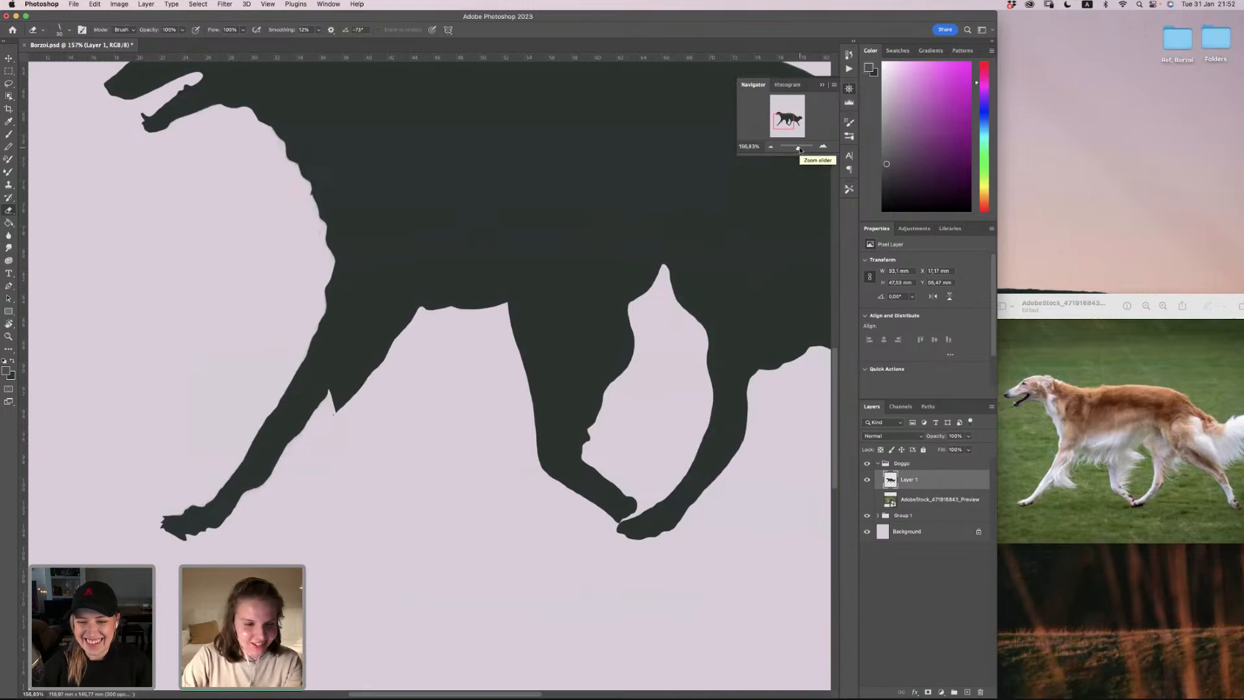
{"action": "right_click", "coordinate": [361, 411]}
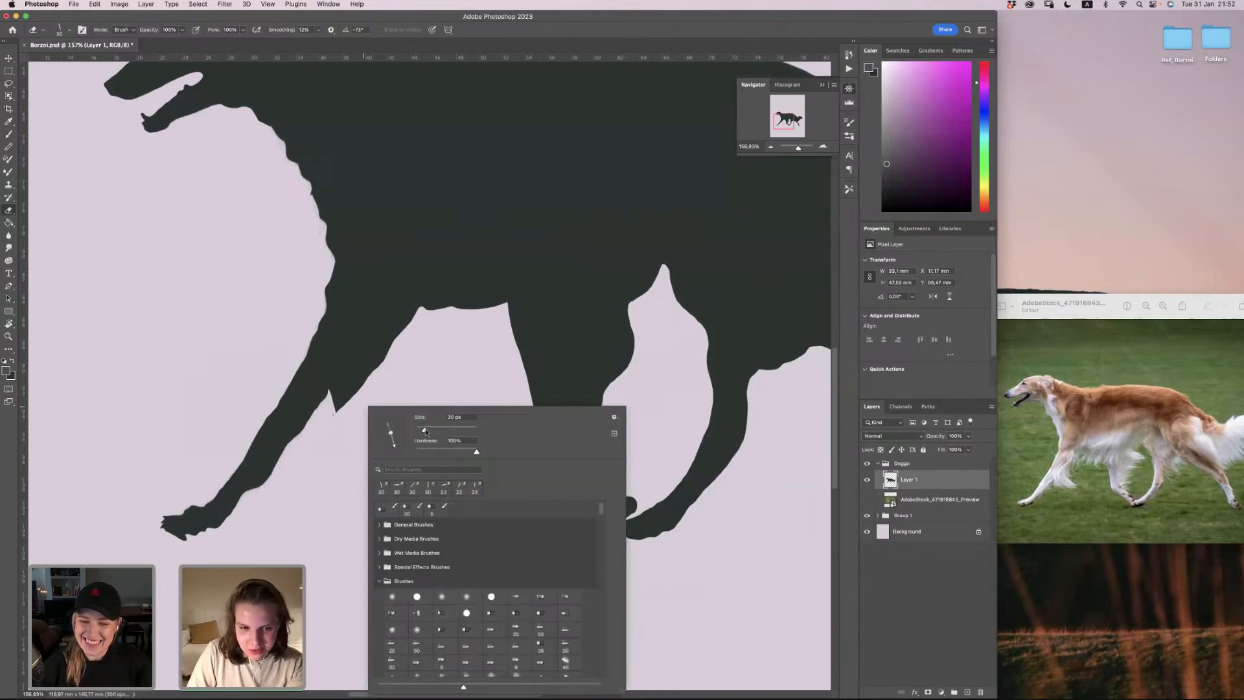
{"action": "left_click_drag", "start_coordinate": [428, 432], "coordinate": [428, 432]}
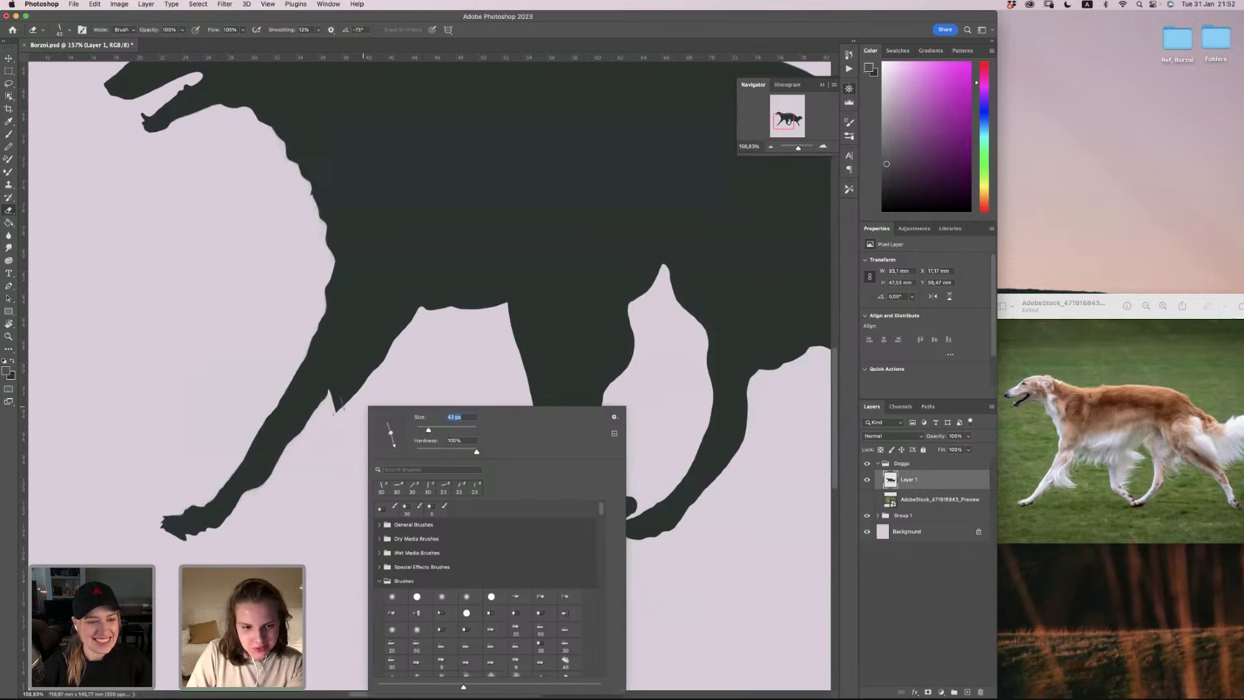
{"action": "left_click", "coordinate": [337, 403]}
{"action": "left_click_drag", "start_coordinate": [337, 403], "coordinate": [345, 411]}
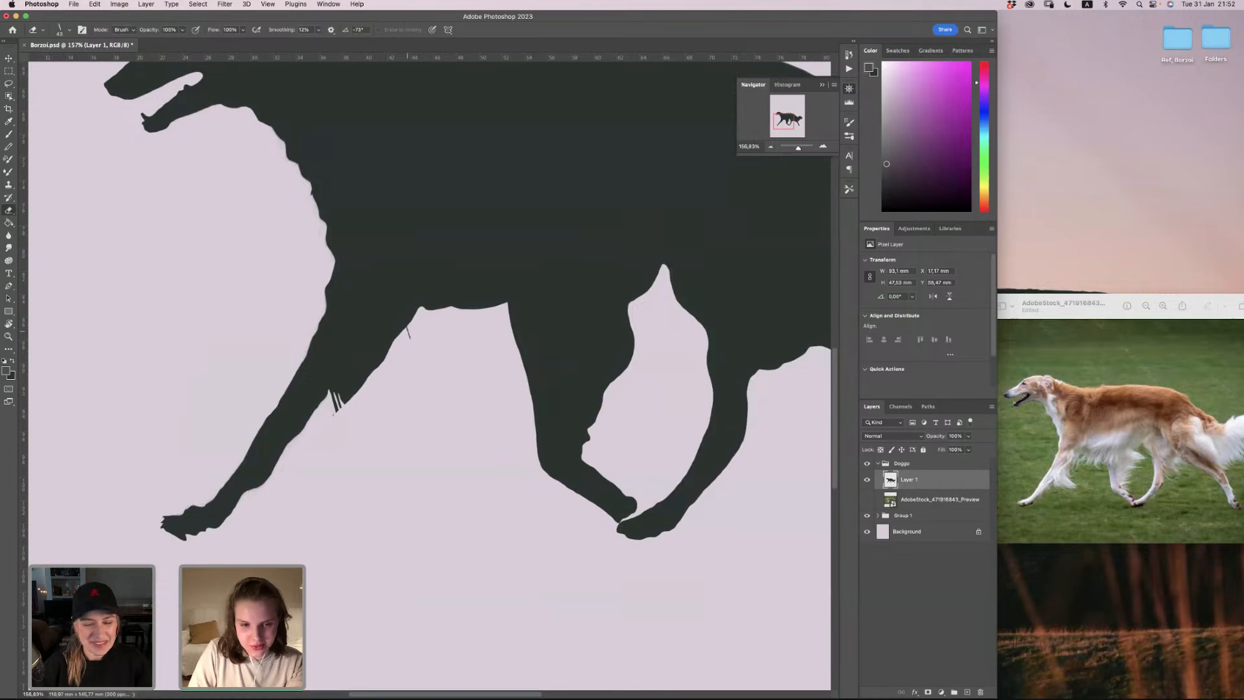
{"action": "mouse_move", "coordinate": [420, 316]}
{"action": "left_mouse_down"}
{"action": "mouse_move", "coordinate": [352, 380]}
{"action": "mouse_move", "coordinate": [360, 437]}
{"action": "mouse_move", "coordinate": [355, 412]}
{"action": "mouse_move", "coordinate": [373, 383]}
{"action": "left_mouse_up"}
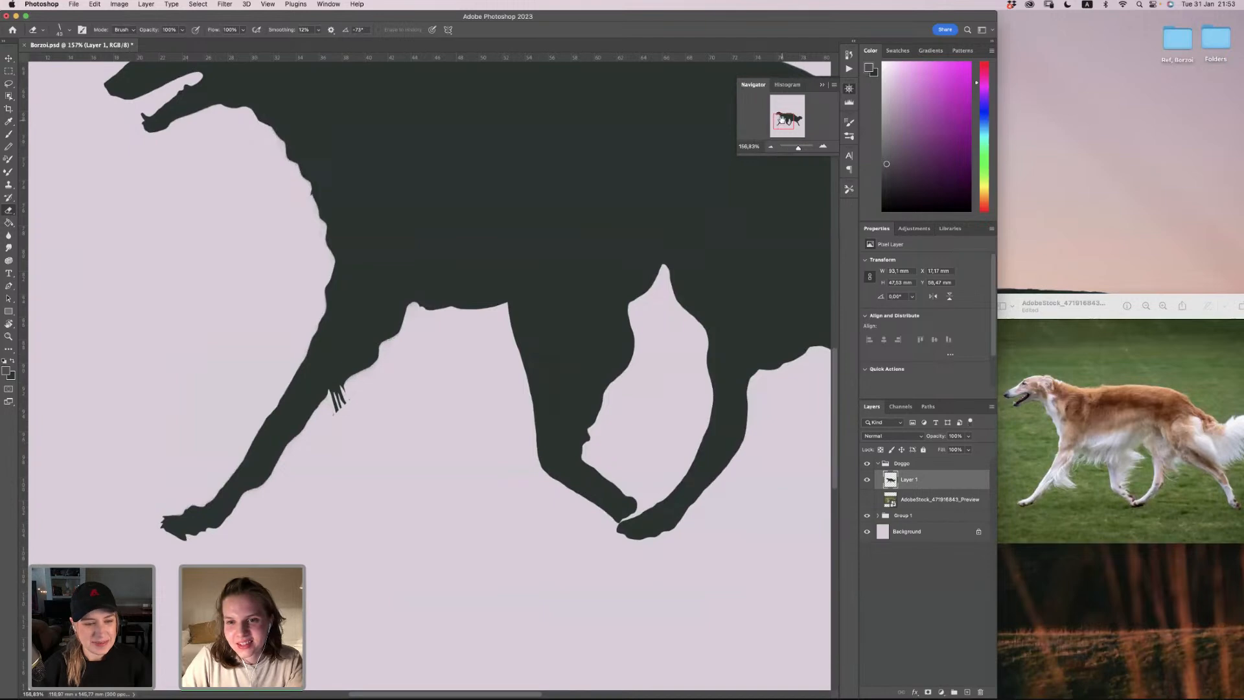
Step: Erase the hair strands behind the foreleg's elbow, and trim the belly edge beside the second foreleg and the tip behind the head
{"action": "left_click_drag", "start_coordinate": [782, 121], "coordinate": [797, 149]}
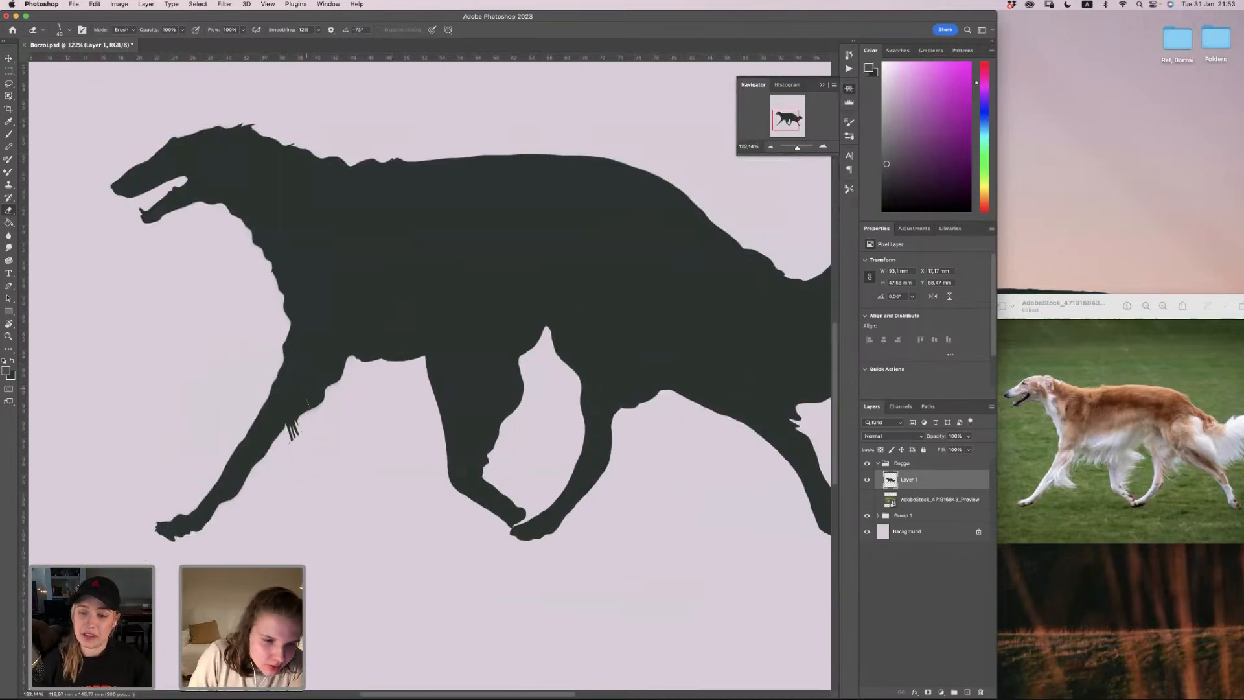
{"action": "left_click_drag", "start_coordinate": [285, 439], "coordinate": [299, 423]}
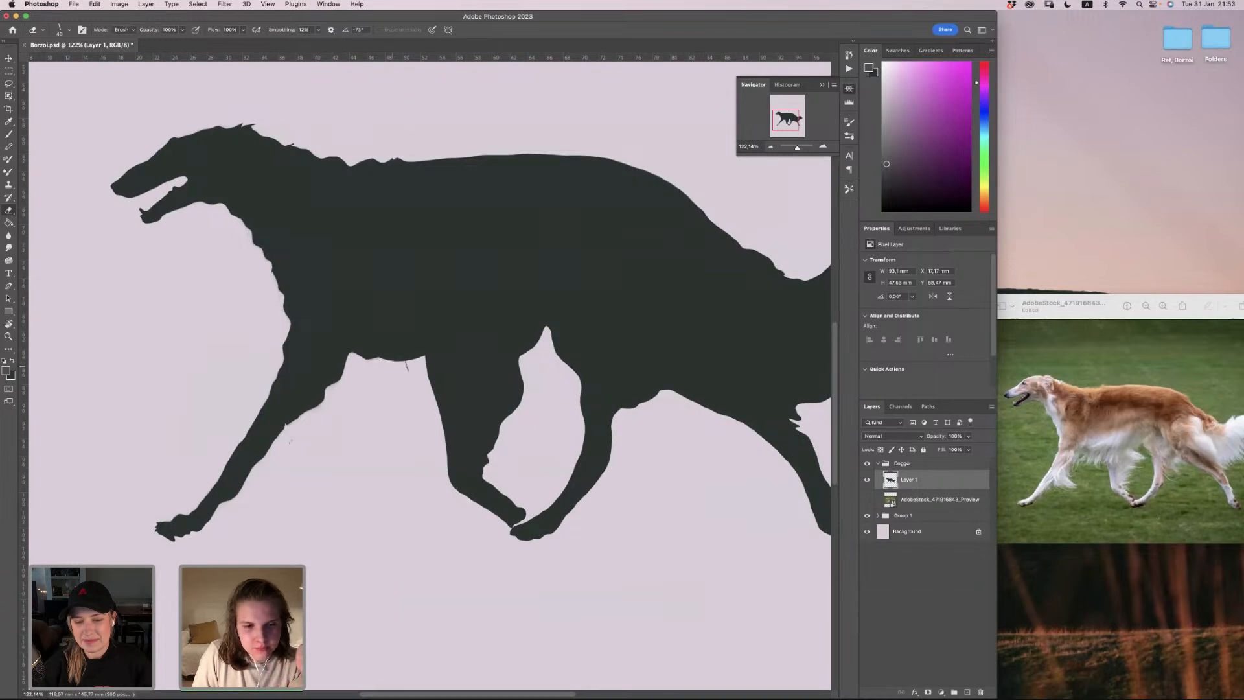
{"action": "left_click_drag", "start_coordinate": [407, 366], "coordinate": [416, 362]}
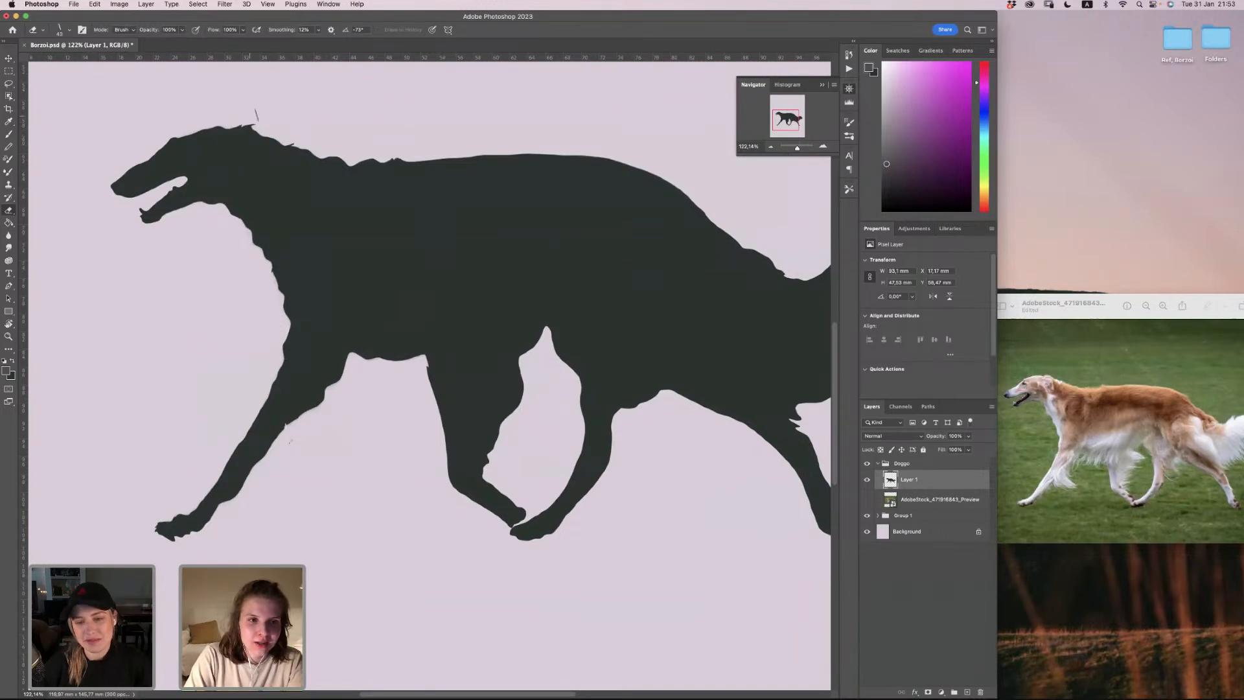
{"action": "left_click_drag", "start_coordinate": [257, 115], "coordinate": [253, 121]}
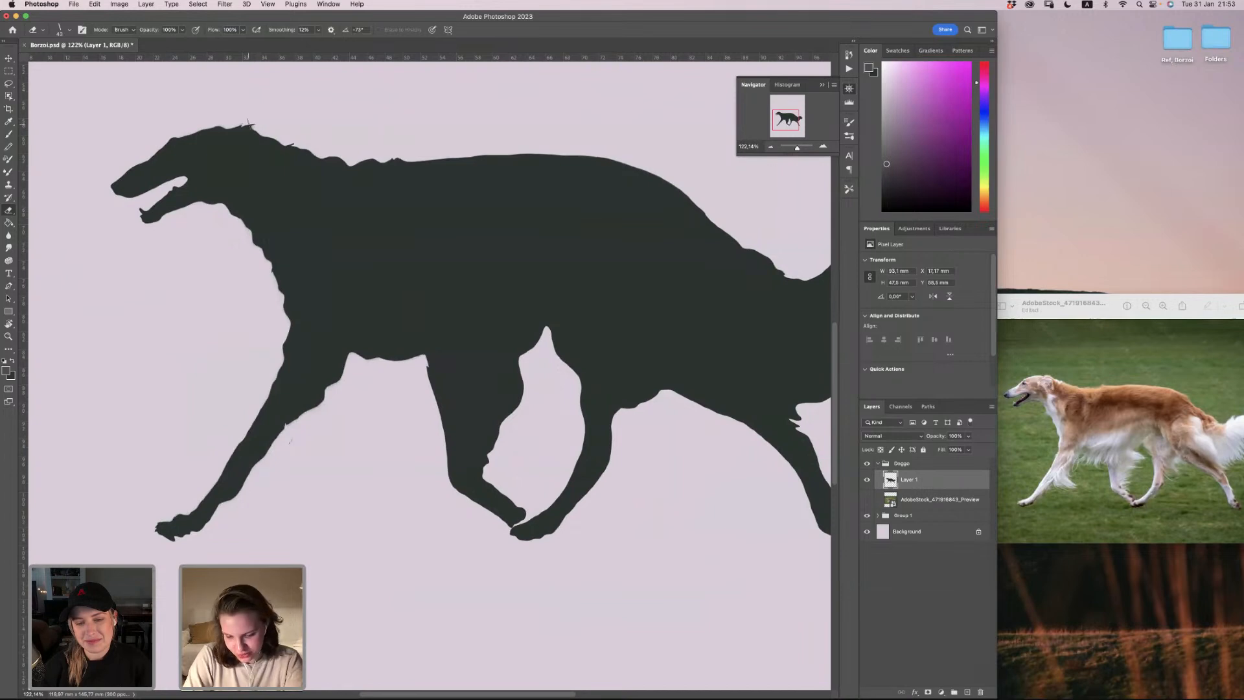
Step: Set the eraser to 52 px with a tip angle of about -58°, and erase fur nicks along the belly between the forelegs
{"action": "right_click", "coordinate": [399, 394]}
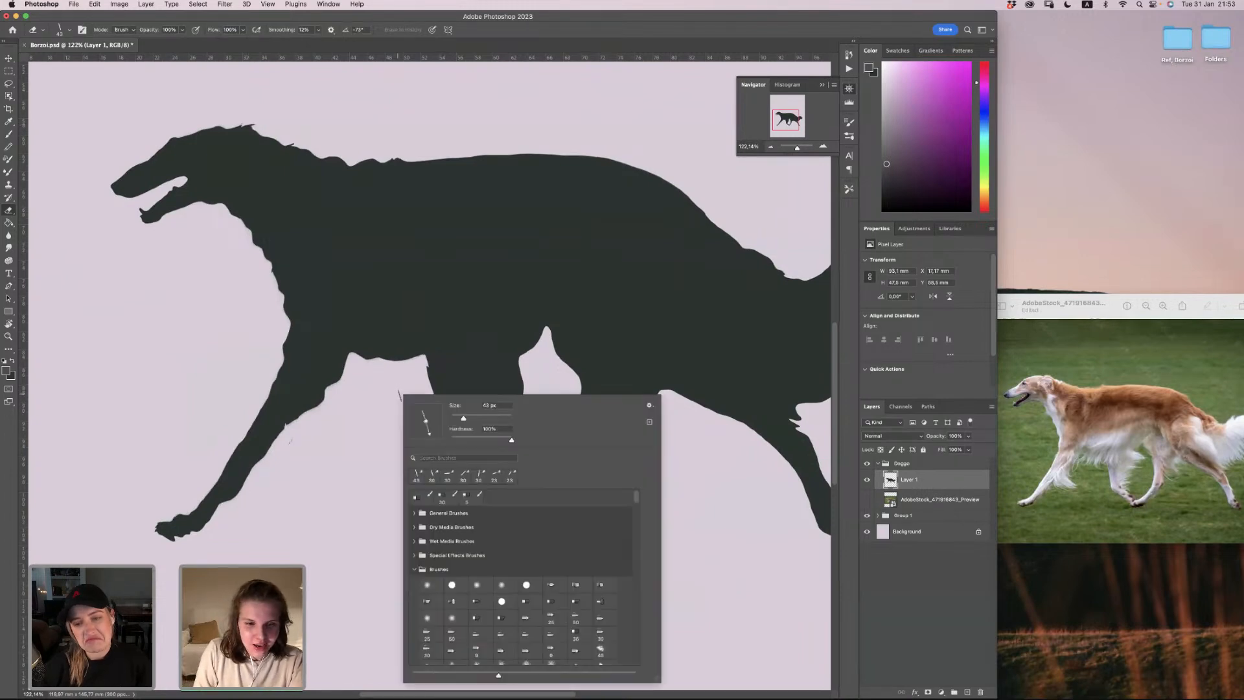
{"action": "left_click_drag", "start_coordinate": [464, 417], "coordinate": [432, 433]}
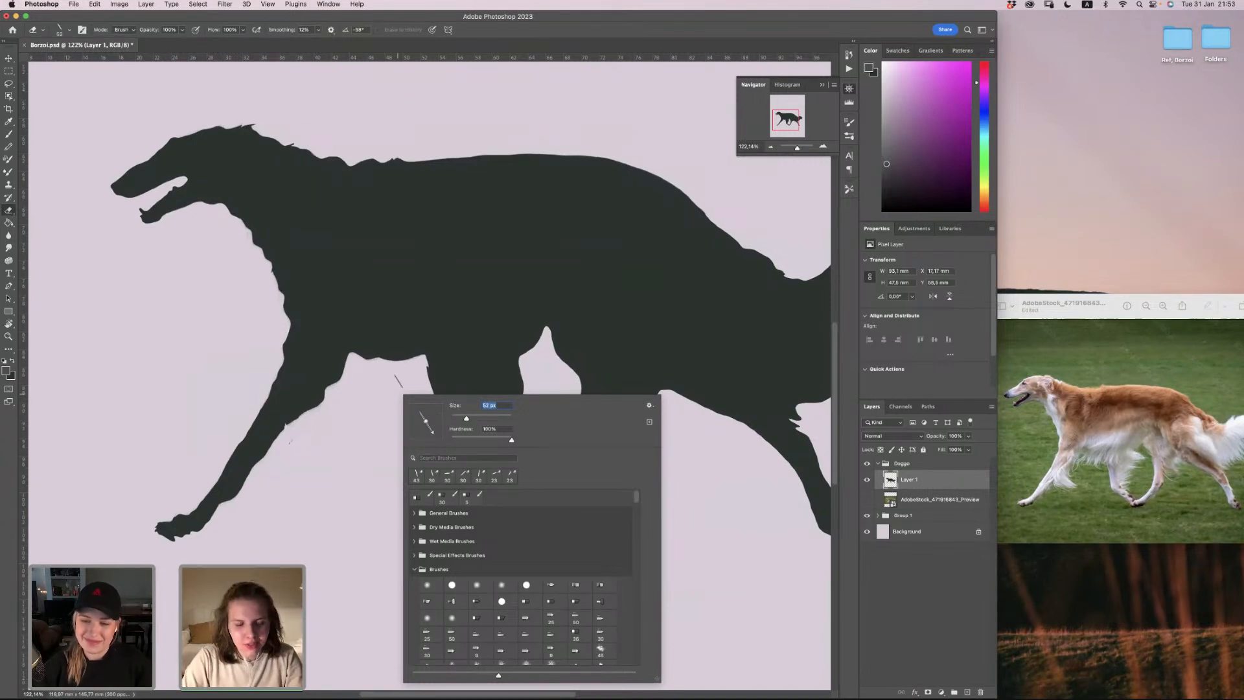
{"action": "left_click", "coordinate": [375, 381]}
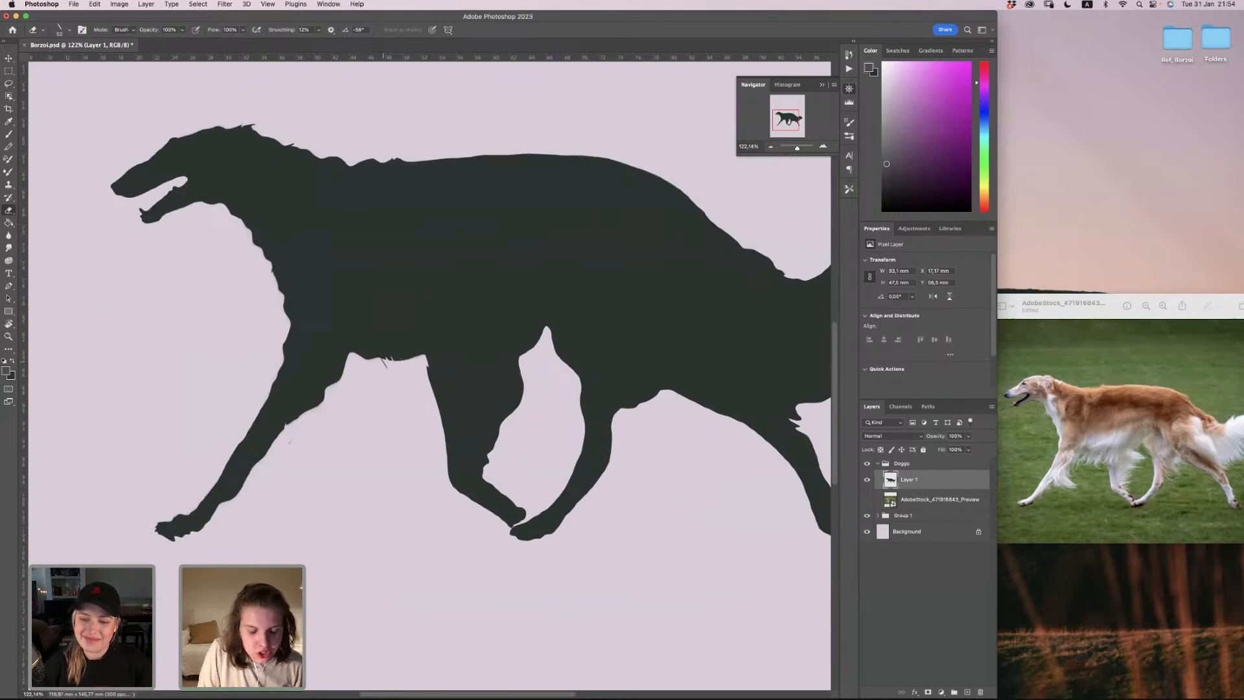
{"action": "left_click_drag", "start_coordinate": [382, 362], "coordinate": [425, 354]}
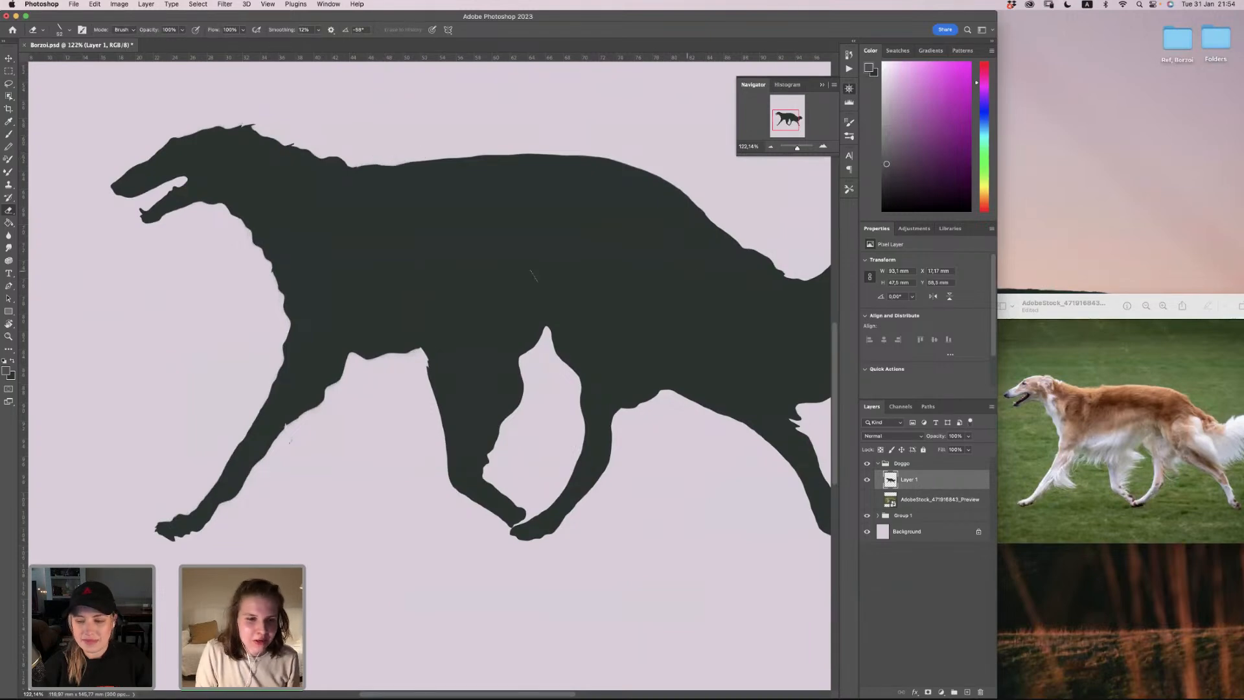
Step: Turn the eraser tip nearly upright to about 97° and refine the front edge of the second foreleg
{"action": "right_click", "coordinate": [454, 430]}
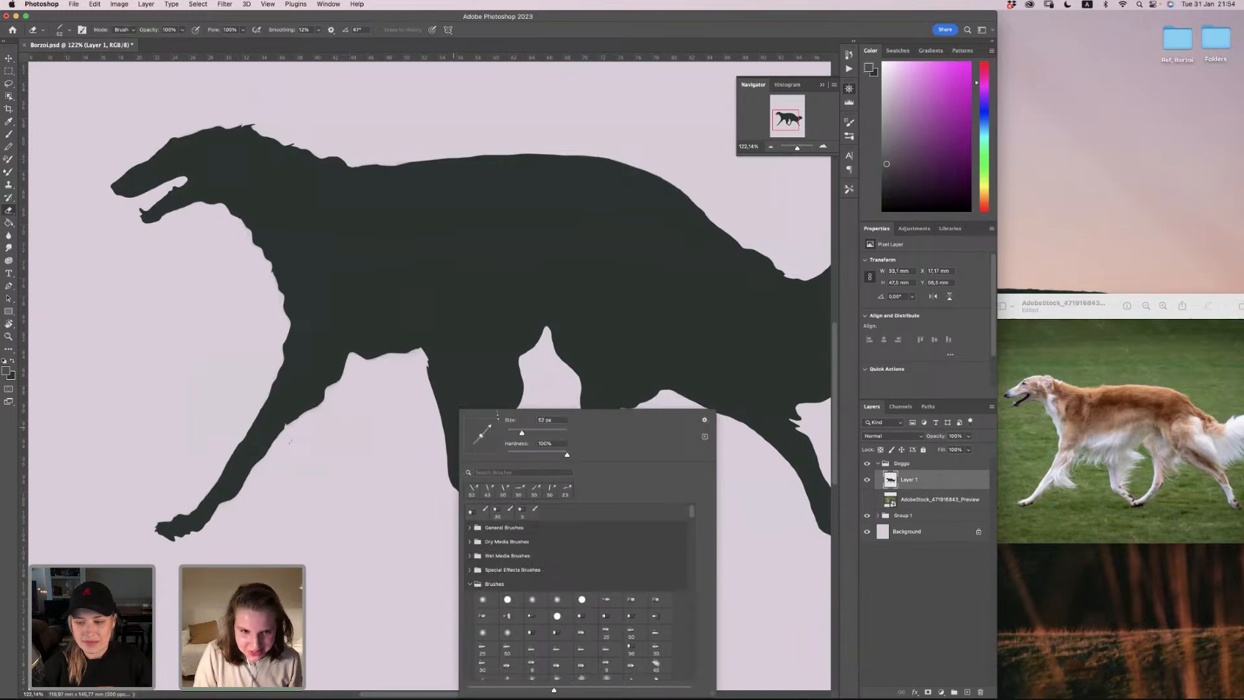
{"action": "left_click_drag", "start_coordinate": [497, 425], "coordinate": [480, 419]}
{"action": "left_click", "coordinate": [418, 389]}
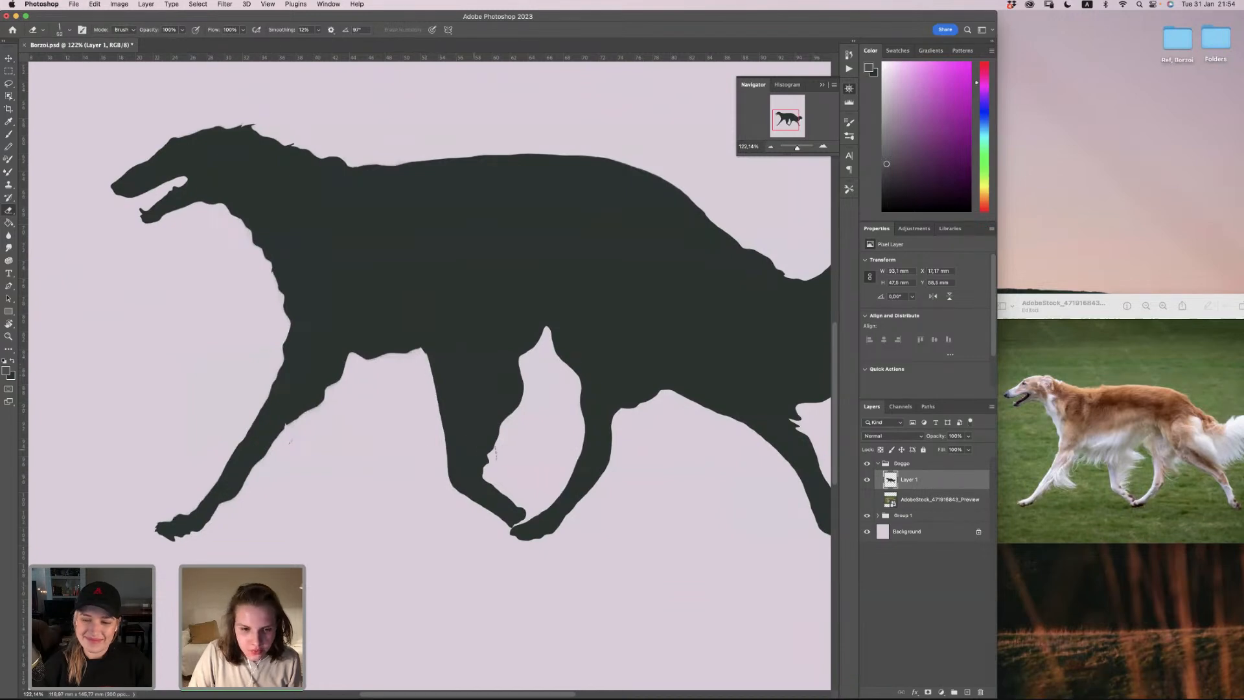
Step: Rotate the eraser tip to about 160° and erase feathered fur up the rear edge of the second foreleg to the belly
{"action": "right_click", "coordinate": [535, 427]}
{"action": "left_click", "coordinate": [526, 429]}
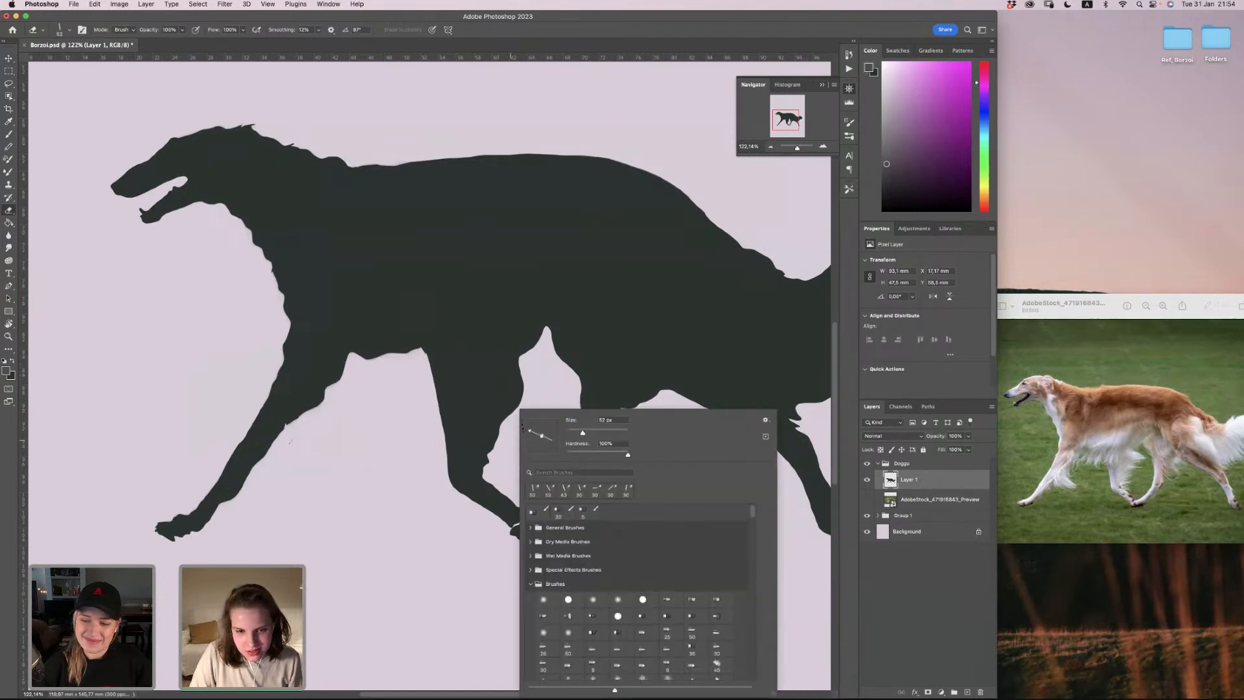
{"action": "left_click", "coordinate": [489, 478]}
{"action": "left_click_drag", "start_coordinate": [487, 476], "coordinate": [492, 458]}
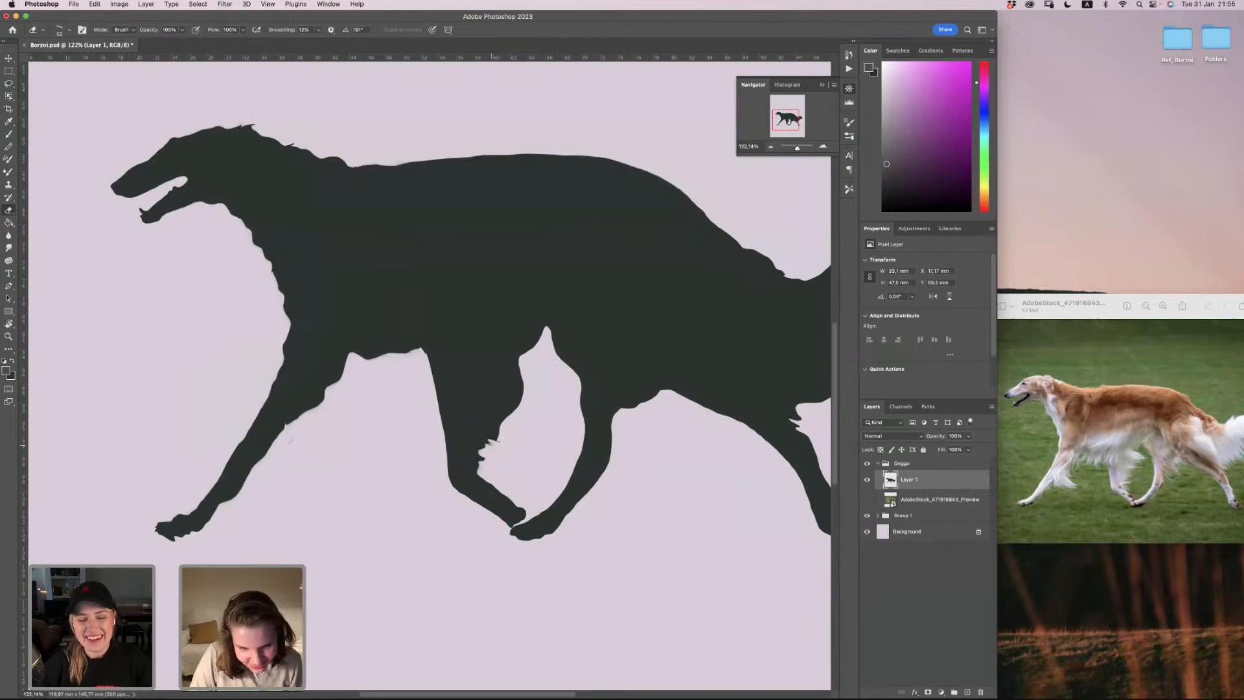
{"action": "left_click_drag", "start_coordinate": [489, 443], "coordinate": [537, 366]}
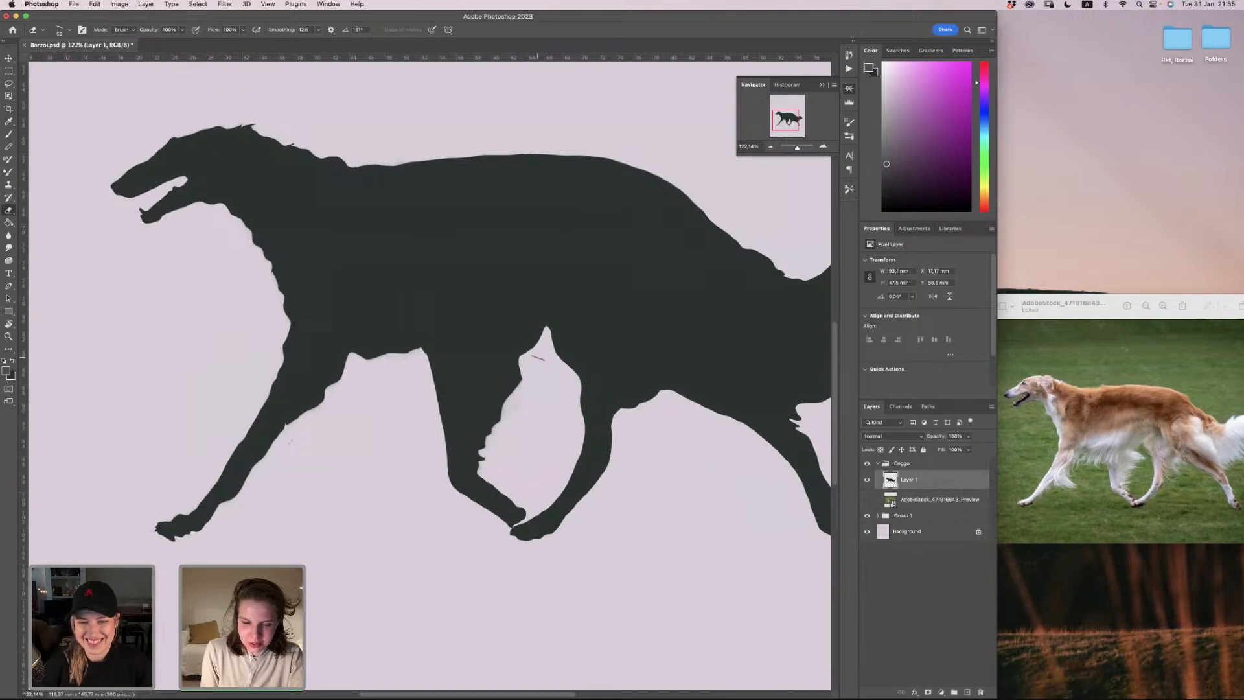
Step: Erase the upper rear edge of the second foreleg where it meets the belly, turning the eraser tip to about 118°
{"action": "mouse_move", "coordinate": [533, 356]}
{"action": "left_mouse_down"}
{"action": "mouse_move", "coordinate": [515, 364]}
{"action": "mouse_move", "coordinate": [517, 387]}
{"action": "left_mouse_up"}
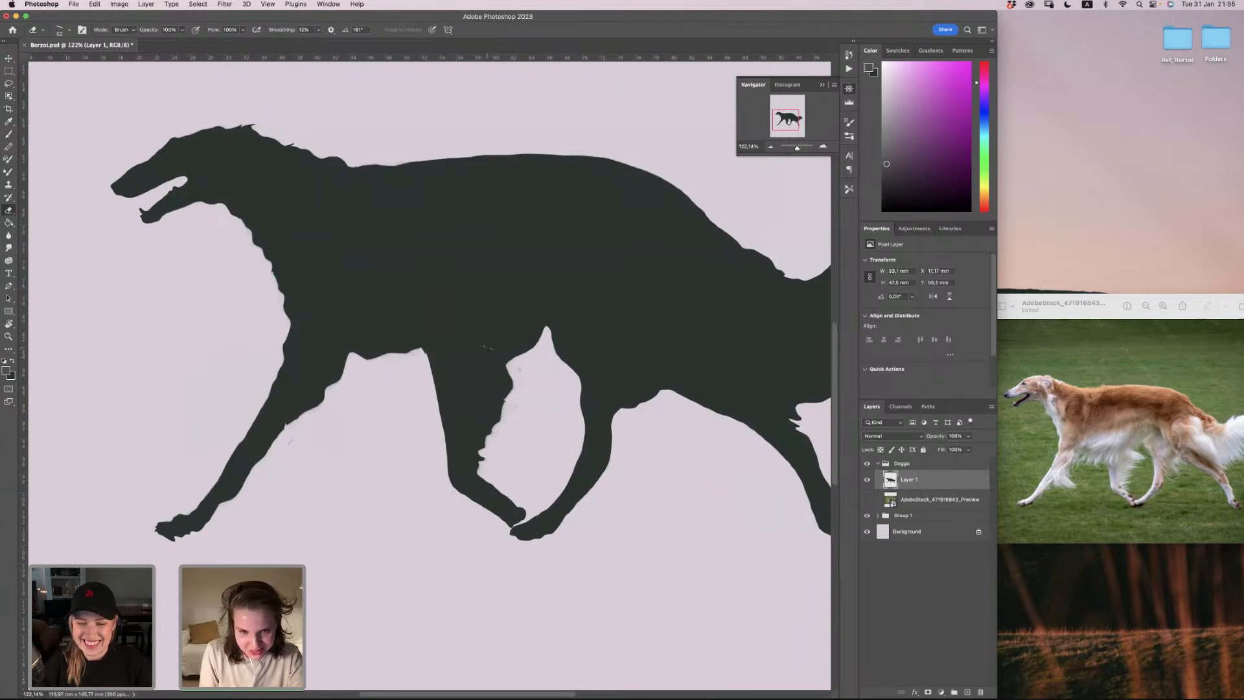
{"action": "right_click", "coordinate": [528, 383]}
{"action": "left_click_drag", "start_coordinate": [542, 409], "coordinate": [550, 397]}
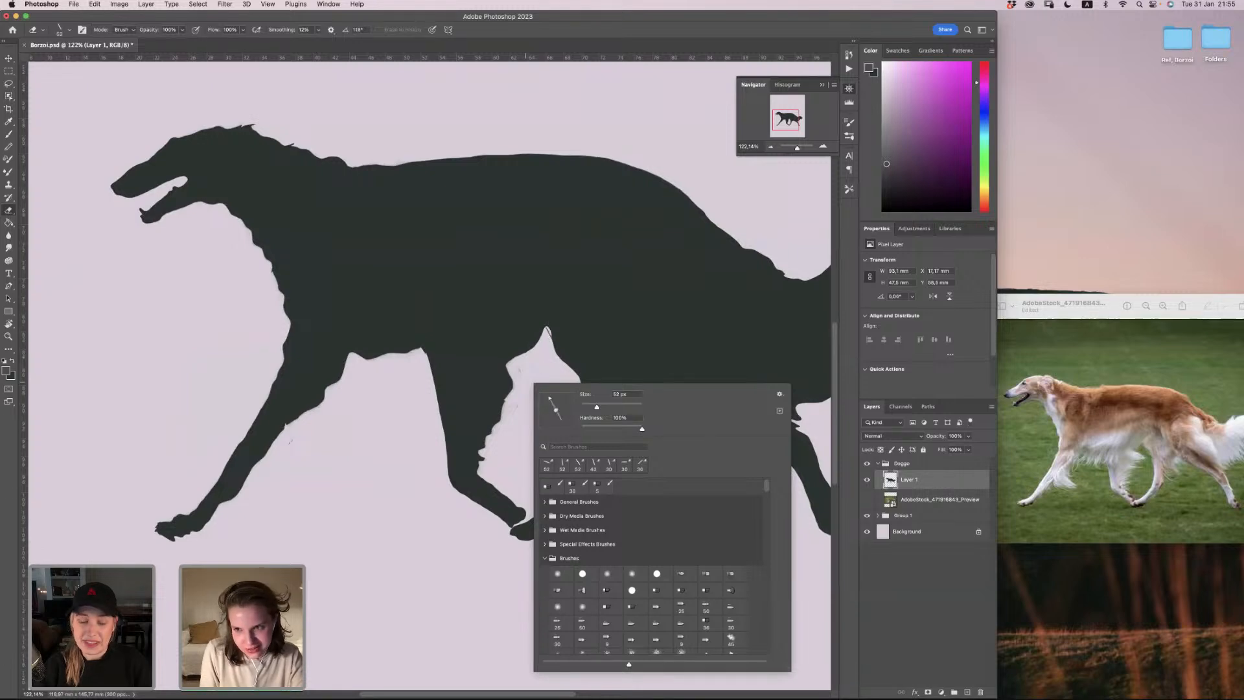
{"action": "mouse_move", "coordinate": [547, 329]}
{"action": "left_mouse_down"}
{"action": "mouse_move", "coordinate": [517, 360]}
{"action": "mouse_move", "coordinate": [495, 358]}
{"action": "mouse_move", "coordinate": [518, 369]}
{"action": "mouse_move", "coordinate": [510, 407]}
{"action": "left_mouse_up"}
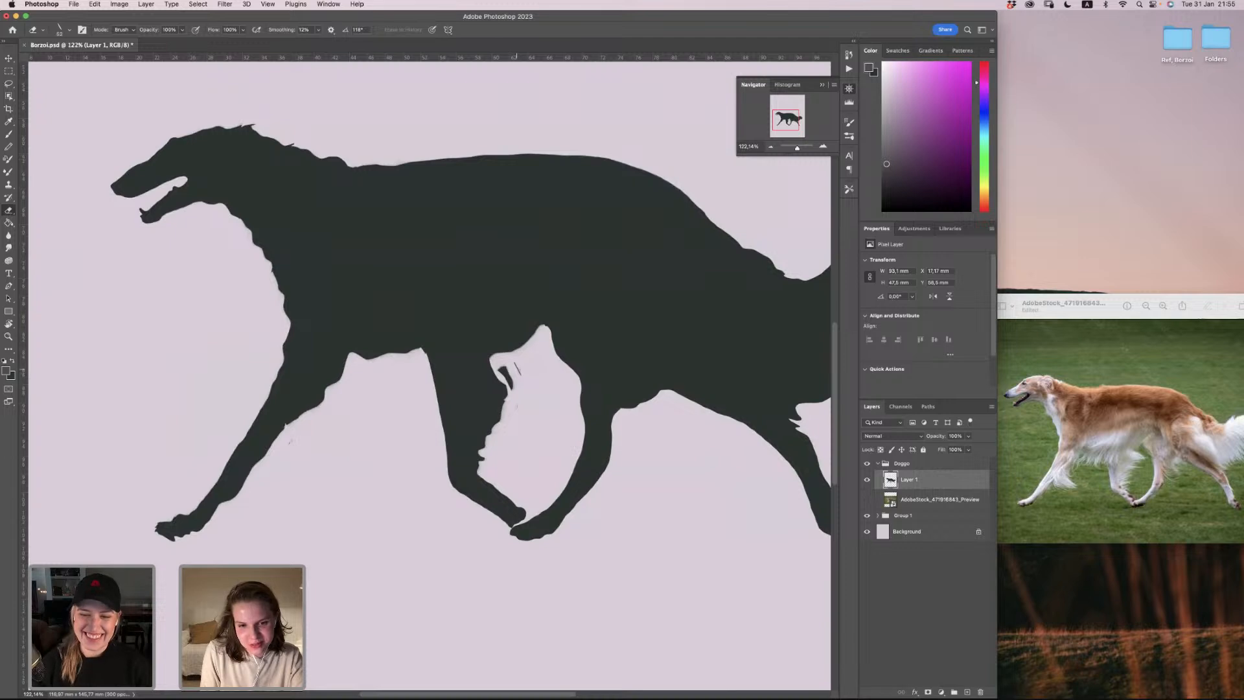
{"action": "mouse_move", "coordinate": [517, 368]}
{"action": "left_mouse_down"}
{"action": "mouse_move", "coordinate": [505, 372]}
{"action": "mouse_move", "coordinate": [510, 387]}
{"action": "left_mouse_up"}
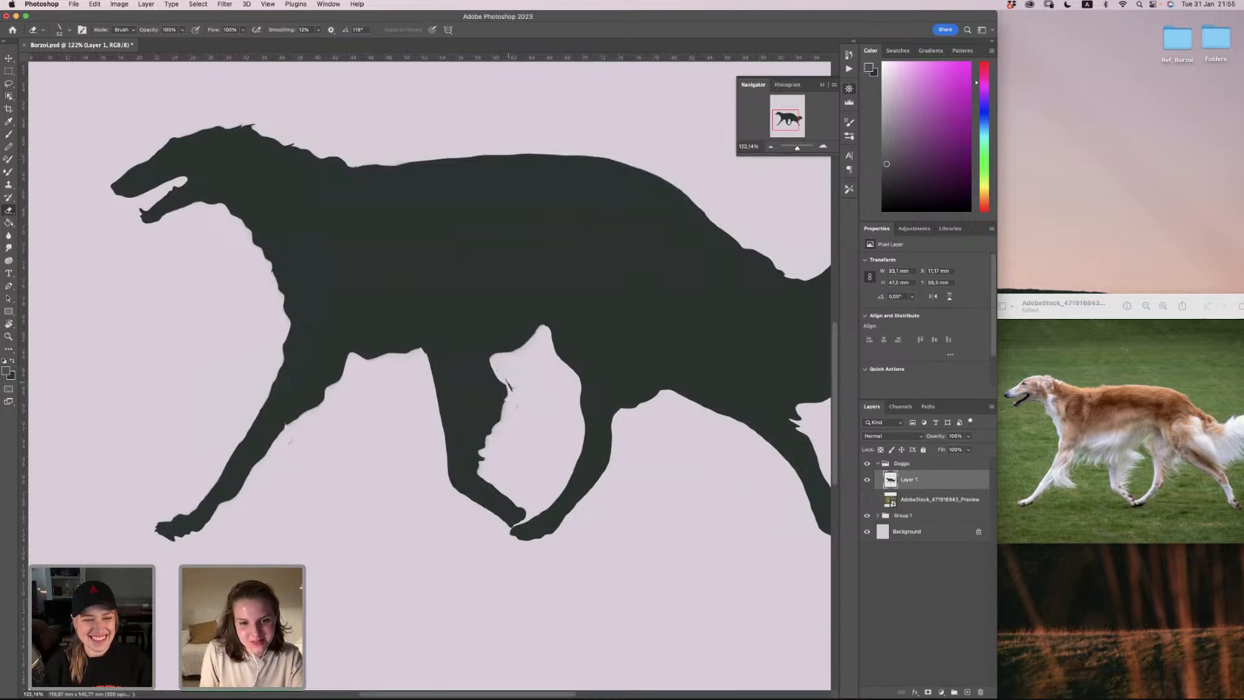
Step: Rotate the eraser tip to about 159° and carve the rear edge of the second foreleg inward from the belly to mid-leg
{"action": "right_click", "coordinate": [521, 386]}
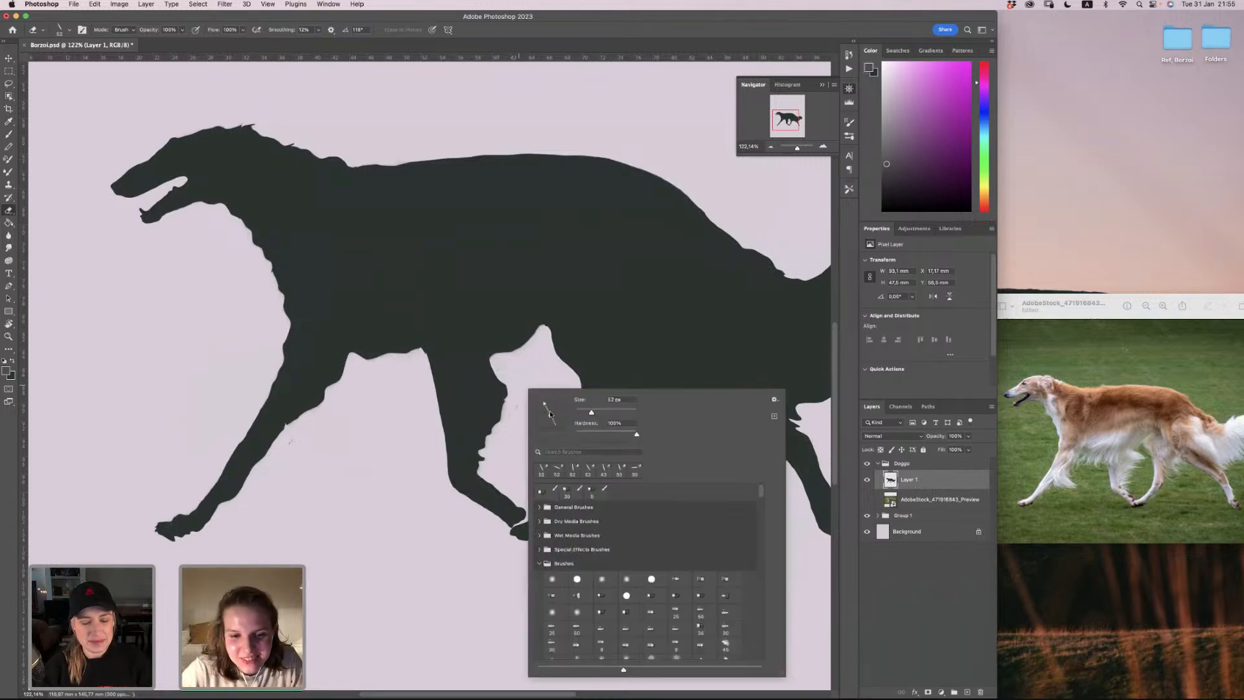
{"action": "left_click", "coordinate": [533, 407]}
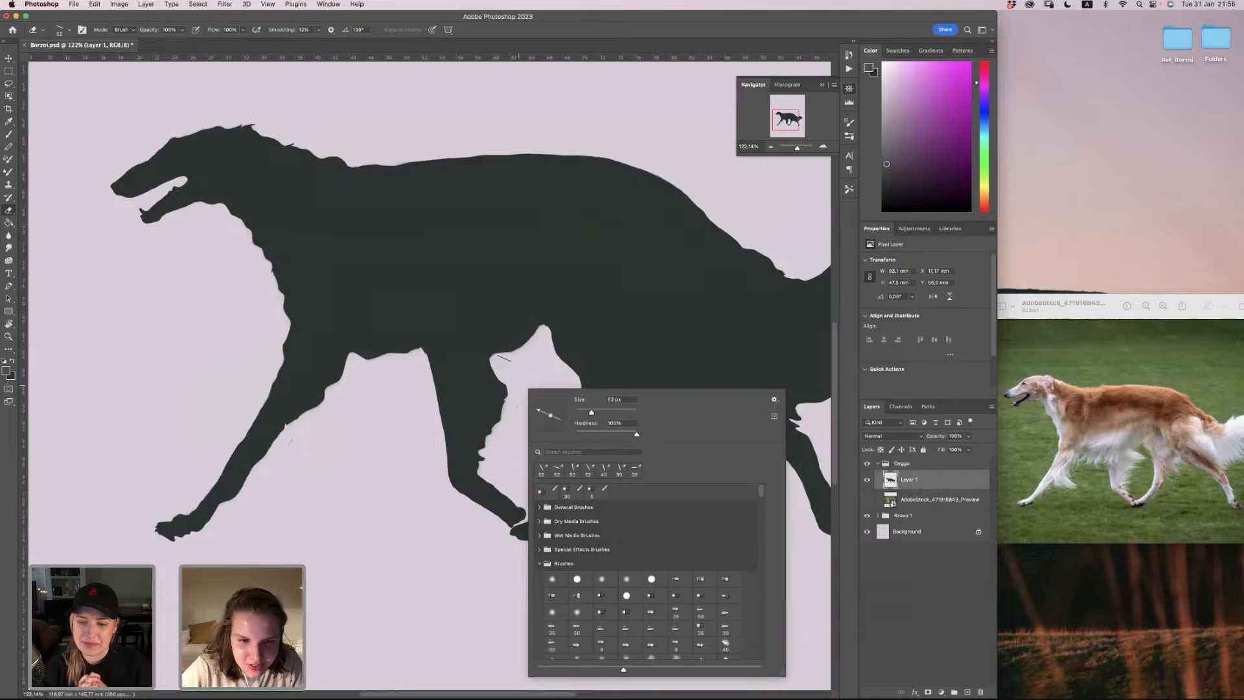
{"action": "left_click", "coordinate": [503, 358]}
{"action": "mouse_move", "coordinate": [496, 363]}
{"action": "left_mouse_down"}
{"action": "mouse_move", "coordinate": [513, 410]}
{"action": "mouse_move", "coordinate": [493, 360]}
{"action": "mouse_move", "coordinate": [507, 405]}
{"action": "mouse_move", "coordinate": [503, 424]}
{"action": "mouse_move", "coordinate": [498, 386]}
{"action": "mouse_move", "coordinate": [506, 410]}
{"action": "mouse_move", "coordinate": [498, 419]}
{"action": "mouse_move", "coordinate": [496, 394]}
{"action": "mouse_move", "coordinate": [483, 422]}
{"action": "mouse_move", "coordinate": [492, 393]}
{"action": "mouse_move", "coordinate": [488, 449]}
{"action": "left_mouse_up"}
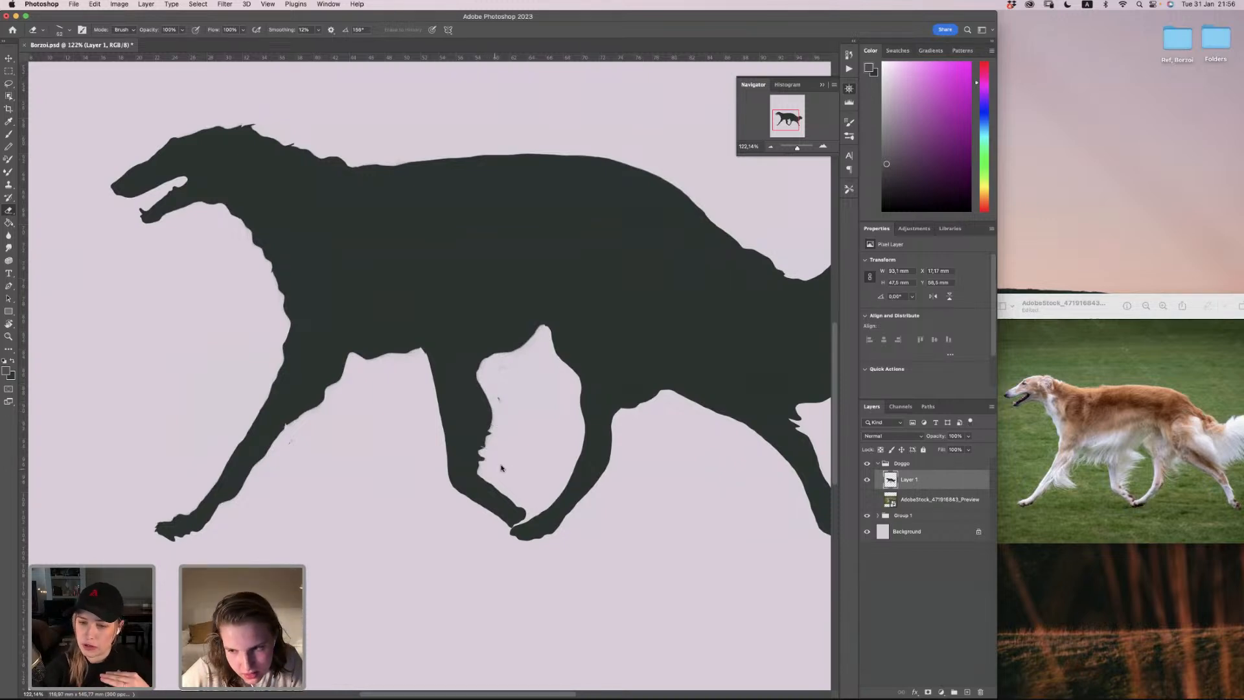
Step: Rotate the eraser tip to about 28° and trim the rear edge of the second foreleg's lower part down to the paw
{"action": "right_click", "coordinate": [518, 435]}
{"action": "left_click_drag", "start_coordinate": [526, 432], "coordinate": [539, 429]}
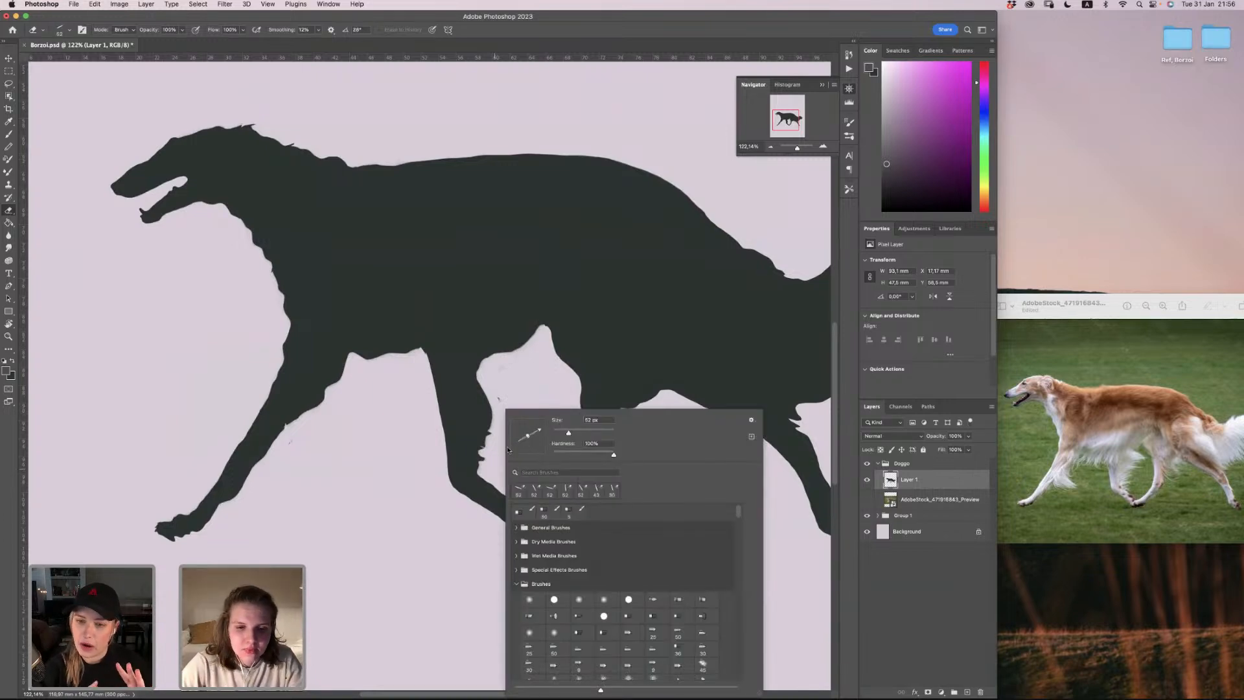
{"action": "mouse_move", "coordinate": [485, 464]}
{"action": "left_mouse_down"}
{"action": "mouse_move", "coordinate": [483, 481]}
{"action": "mouse_move", "coordinate": [528, 517]}
{"action": "left_mouse_up"}
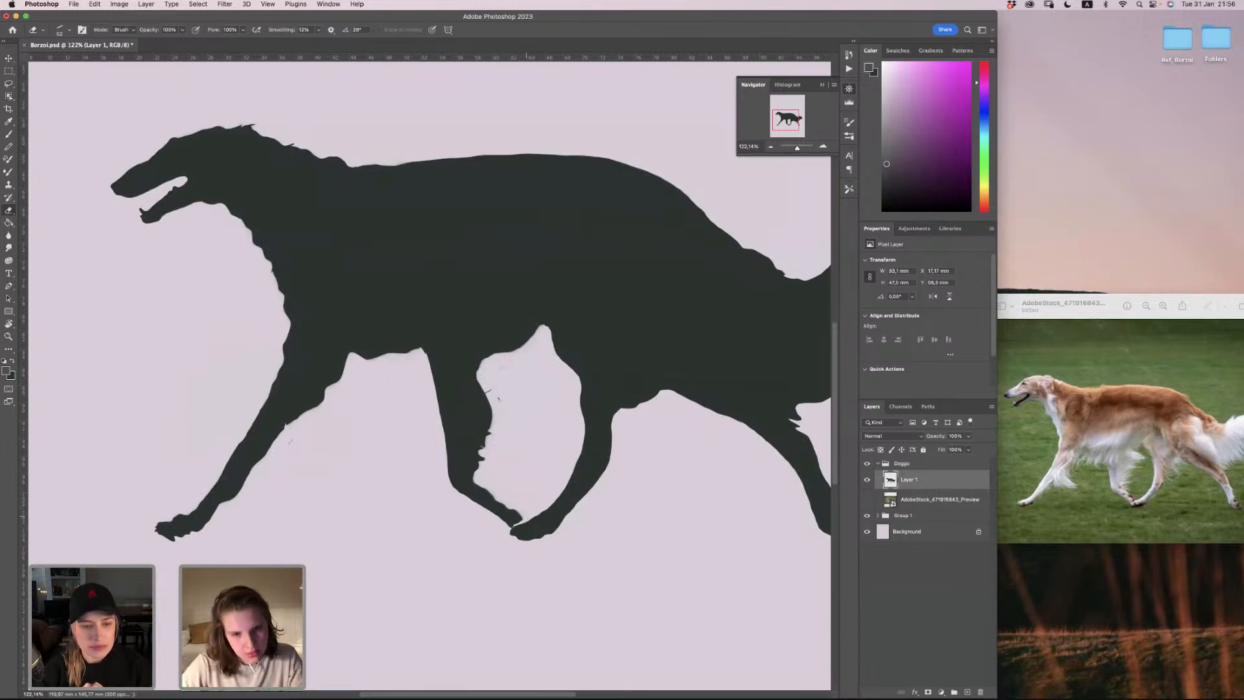
{"action": "key", "text": "super+z"}
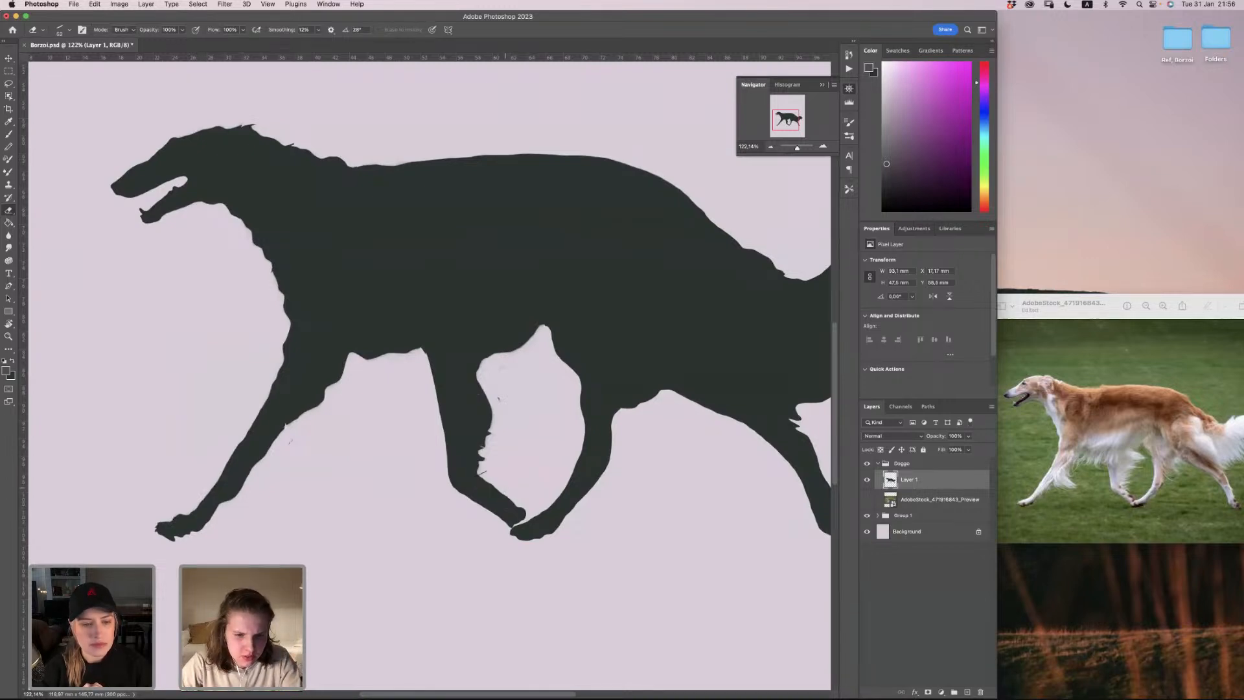
{"action": "mouse_move", "coordinate": [489, 463]}
{"action": "left_mouse_down"}
{"action": "mouse_move", "coordinate": [483, 480]}
{"action": "mouse_move", "coordinate": [529, 514]}
{"action": "left_mouse_up"}
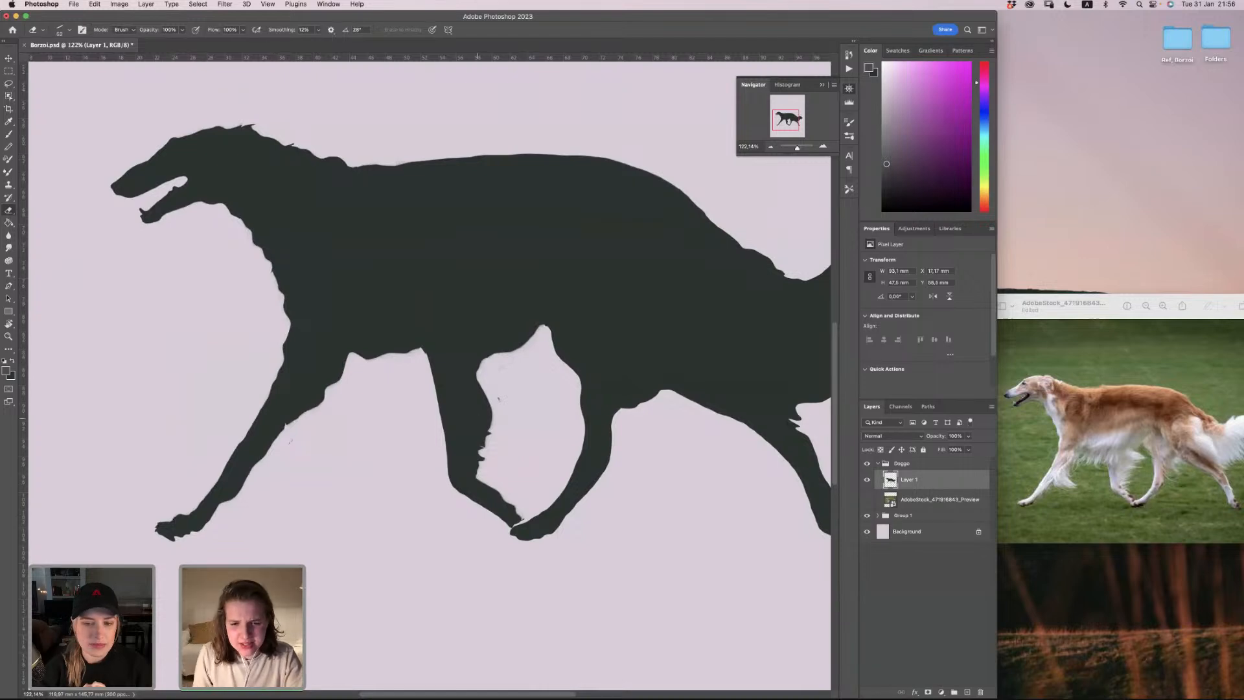
Step: Erase from the belly notch down the front of the forward hind leg at about -118°, and touch up between the paws at about 138°
{"action": "right_click", "coordinate": [647, 438]}
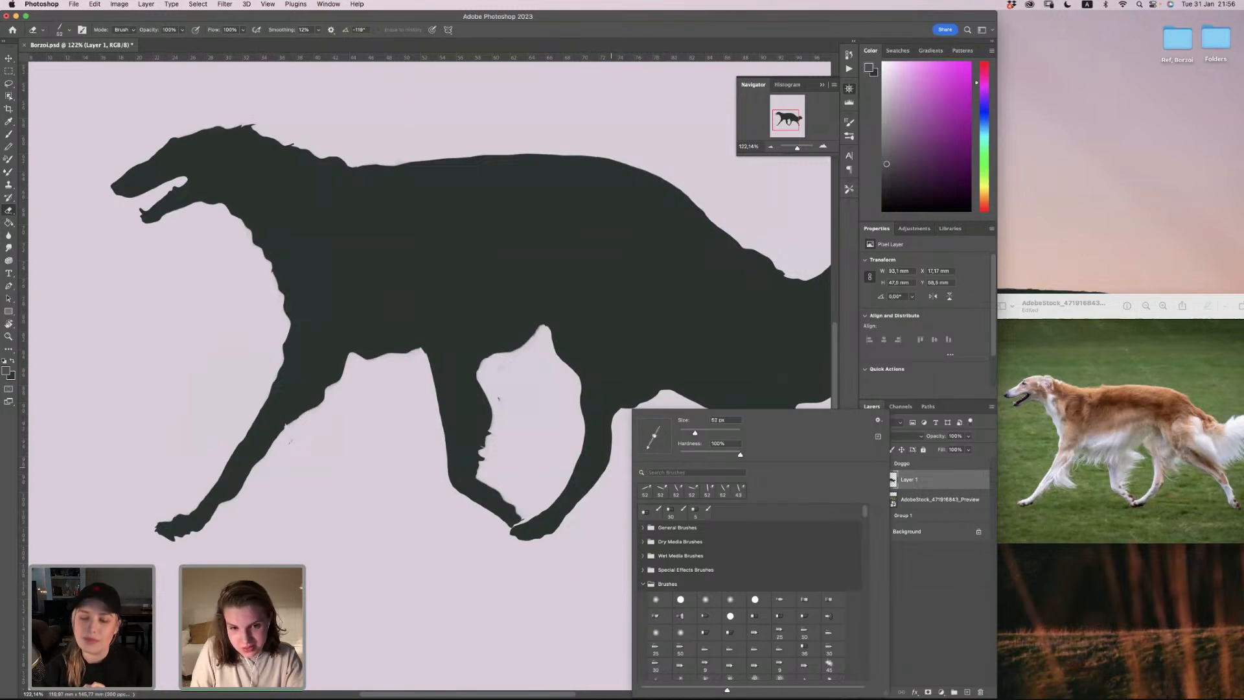
{"action": "left_click", "coordinate": [543, 340]}
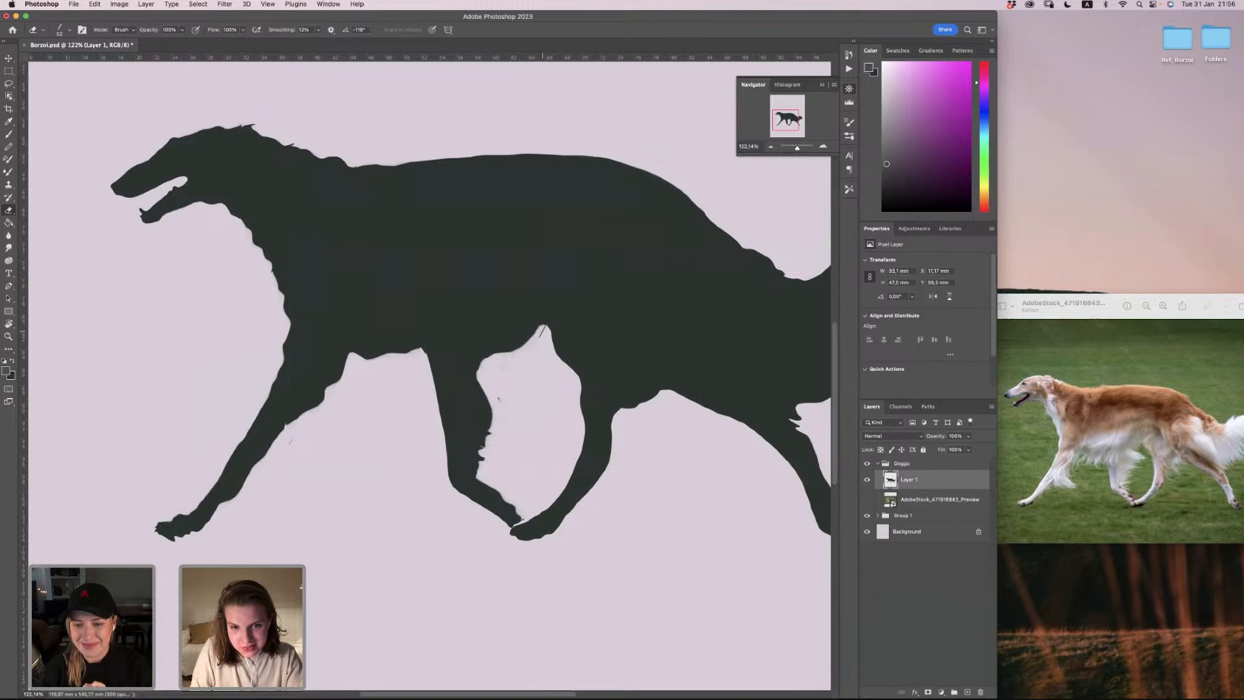
{"action": "mouse_move", "coordinate": [542, 332]}
{"action": "left_mouse_down"}
{"action": "mouse_move", "coordinate": [579, 388]}
{"action": "mouse_move", "coordinate": [576, 462]}
{"action": "left_mouse_up"}
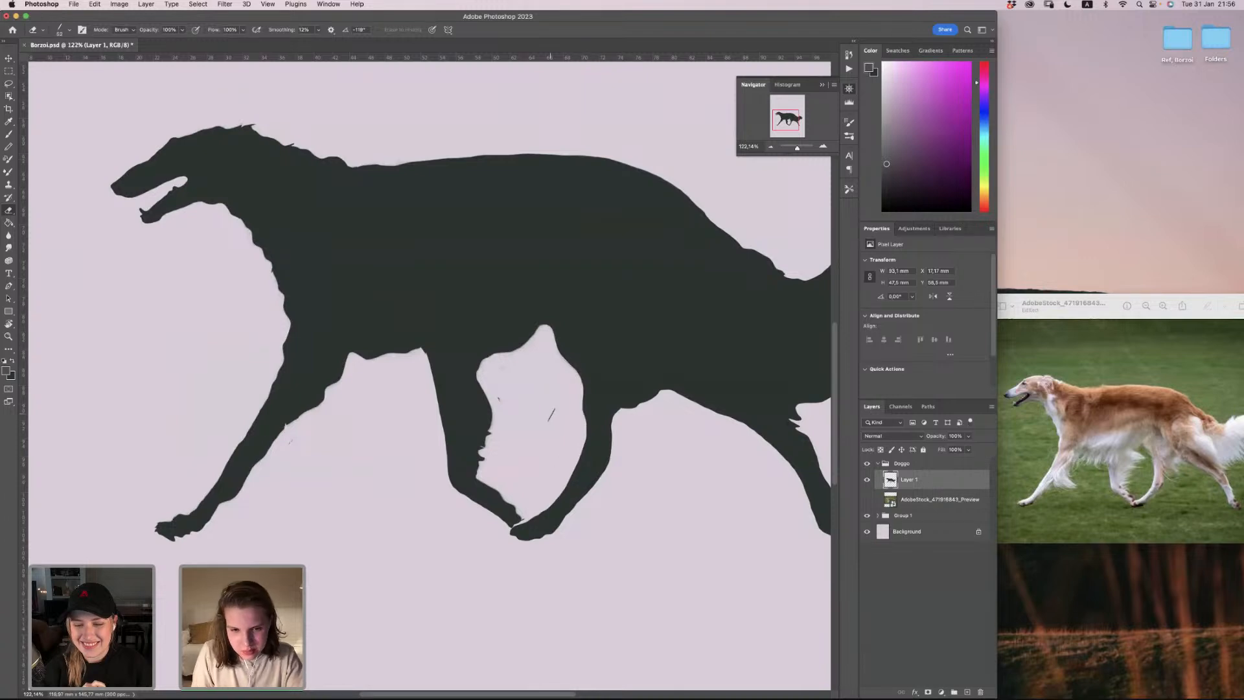
{"action": "right_click", "coordinate": [542, 471]}
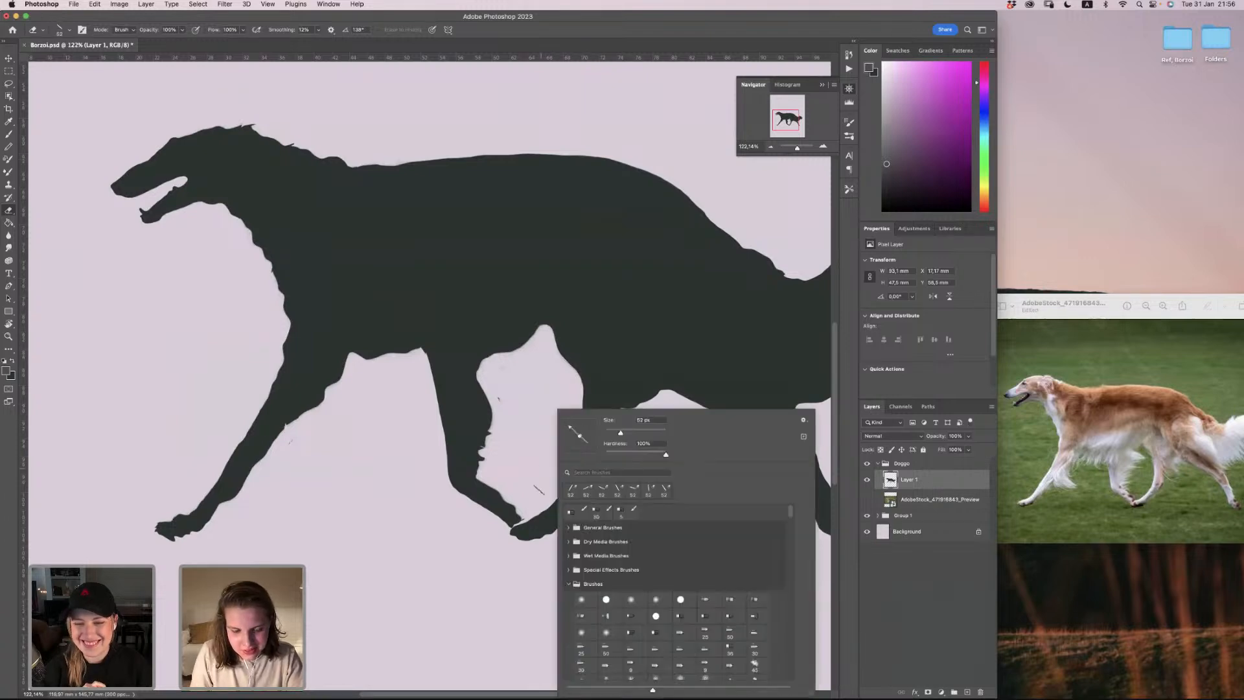
{"action": "left_click", "coordinate": [526, 514]}
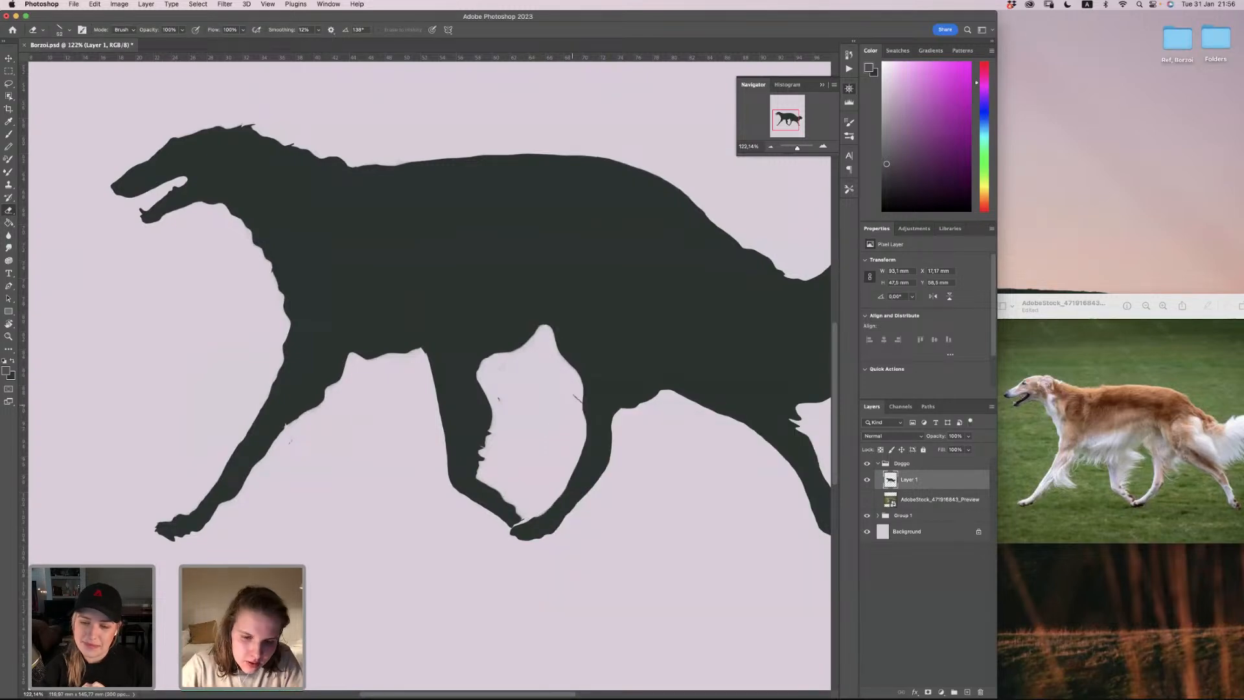
Step: Rotate the eraser tip to about 172° and refine the front edge of the forward hind leg around the knee and shin
{"action": "right_click", "coordinate": [581, 368]}
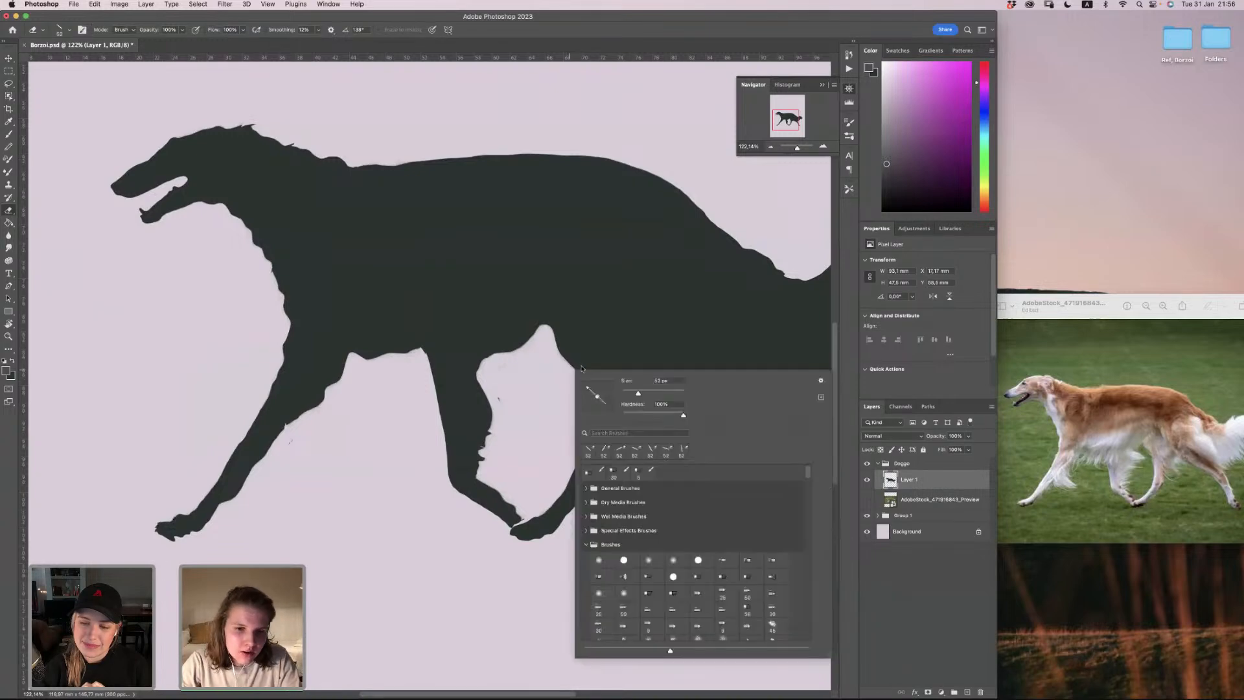
{"action": "left_click_drag", "start_coordinate": [586, 388], "coordinate": [543, 392]}
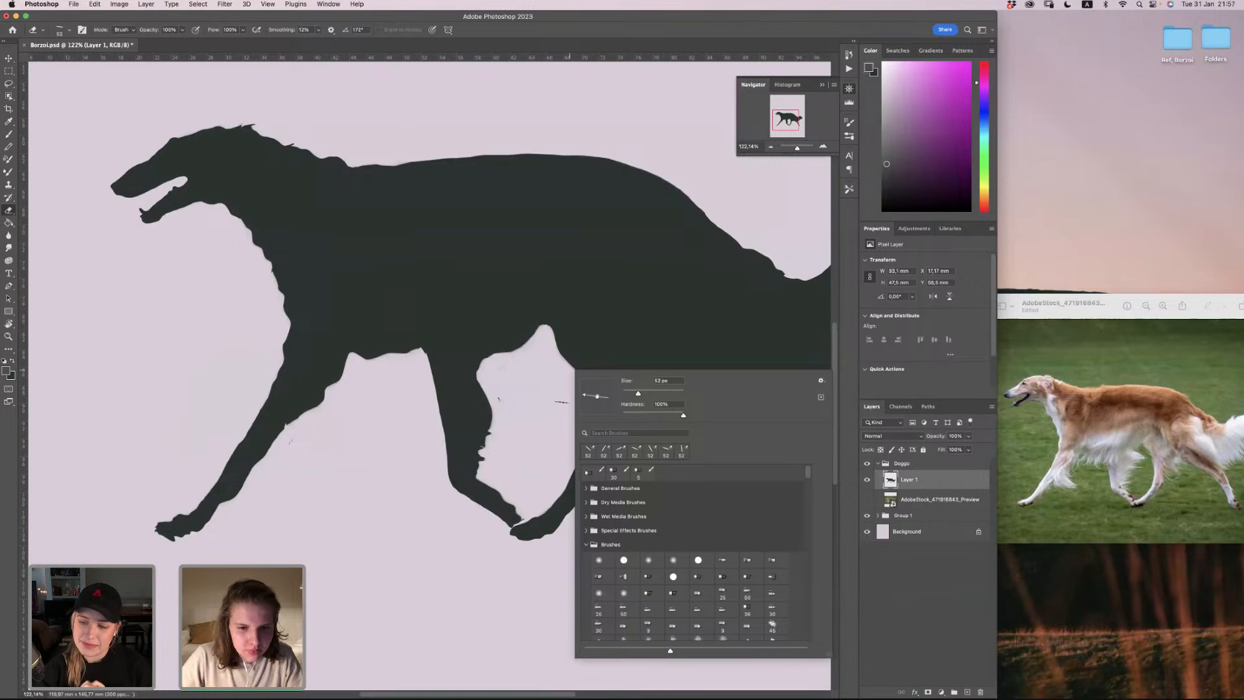
{"action": "left_click", "coordinate": [533, 441]}
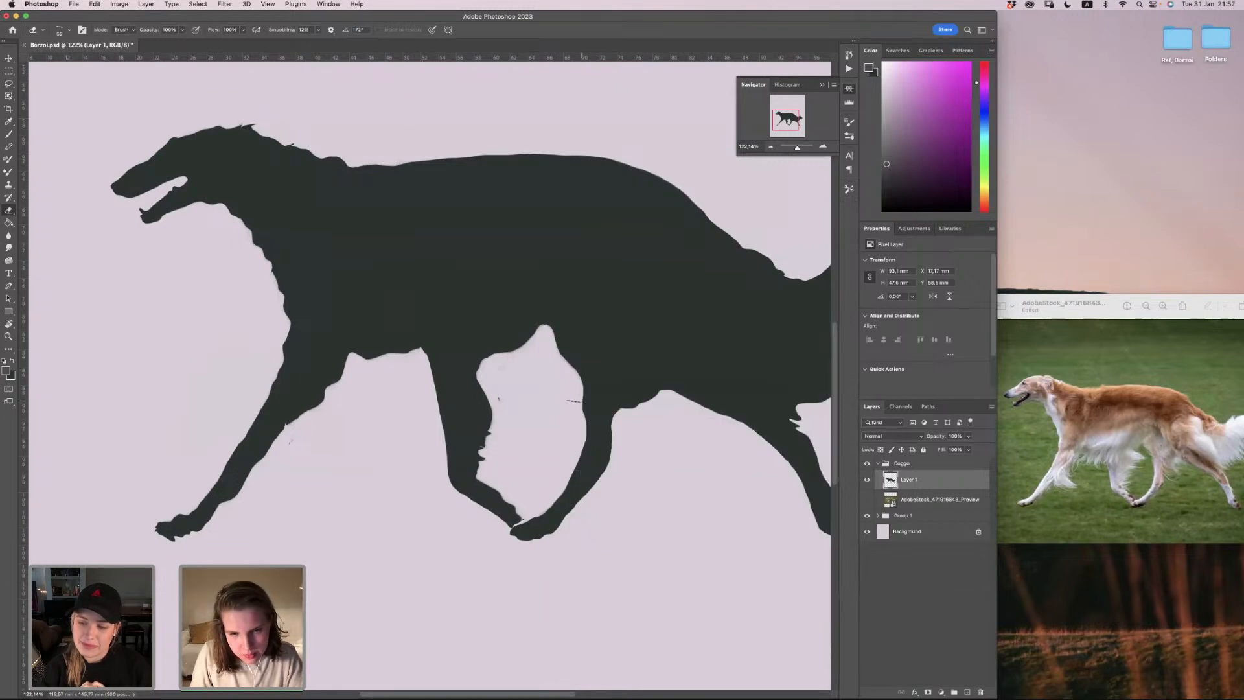
{"action": "left_click_drag", "start_coordinate": [580, 418], "coordinate": [562, 485]}
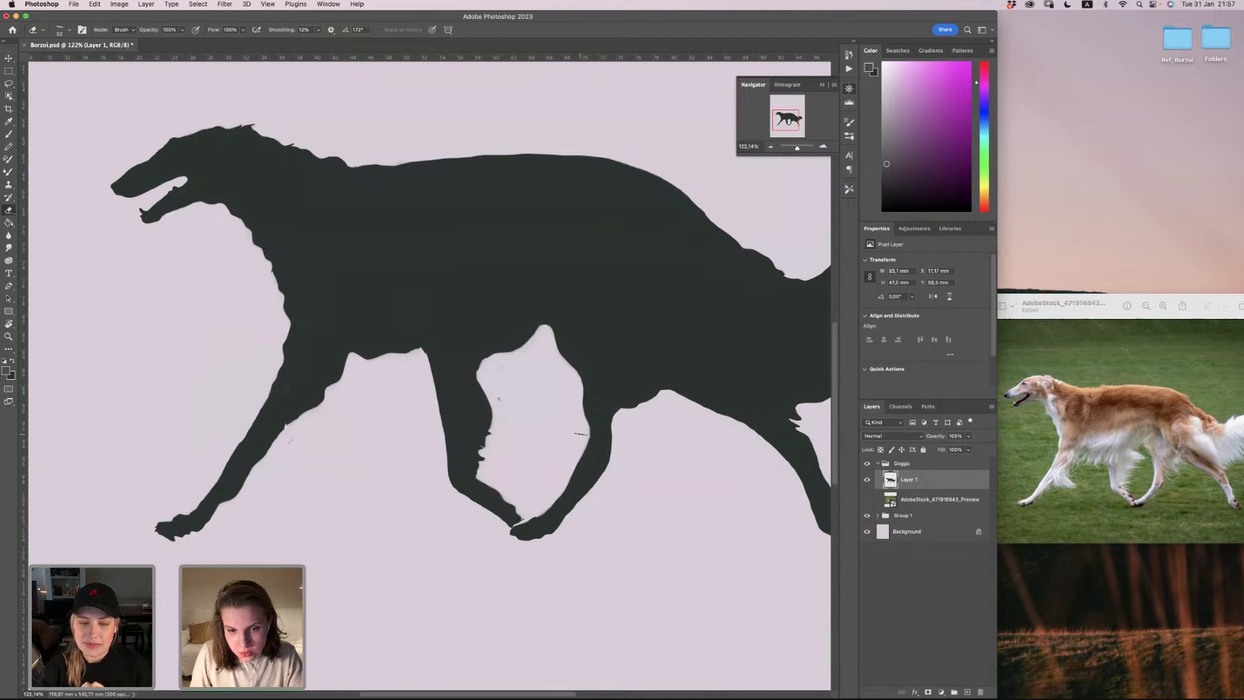
{"action": "left_click_drag", "start_coordinate": [582, 435], "coordinate": [569, 472]}
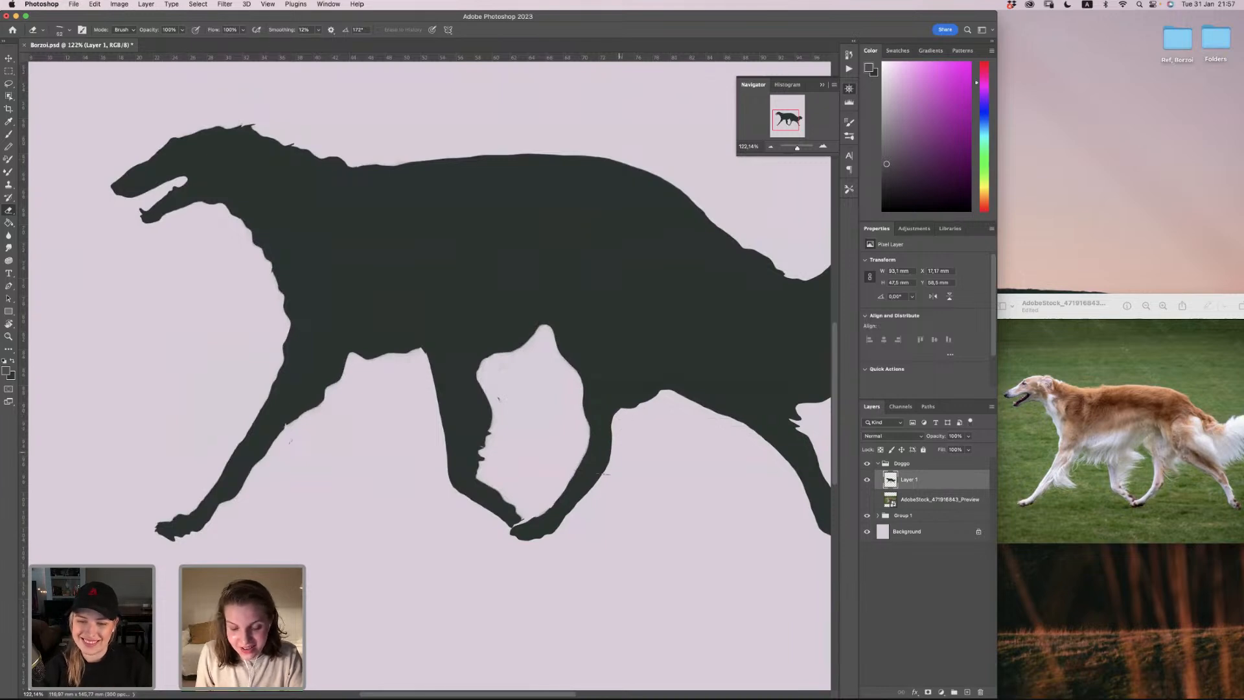
Step: Trim the forward hind leg's rear edge and the arch between the hind legs, and set the eraser tip angle to about 83°
{"action": "left_click_drag", "start_coordinate": [618, 453], "coordinate": [537, 545]}
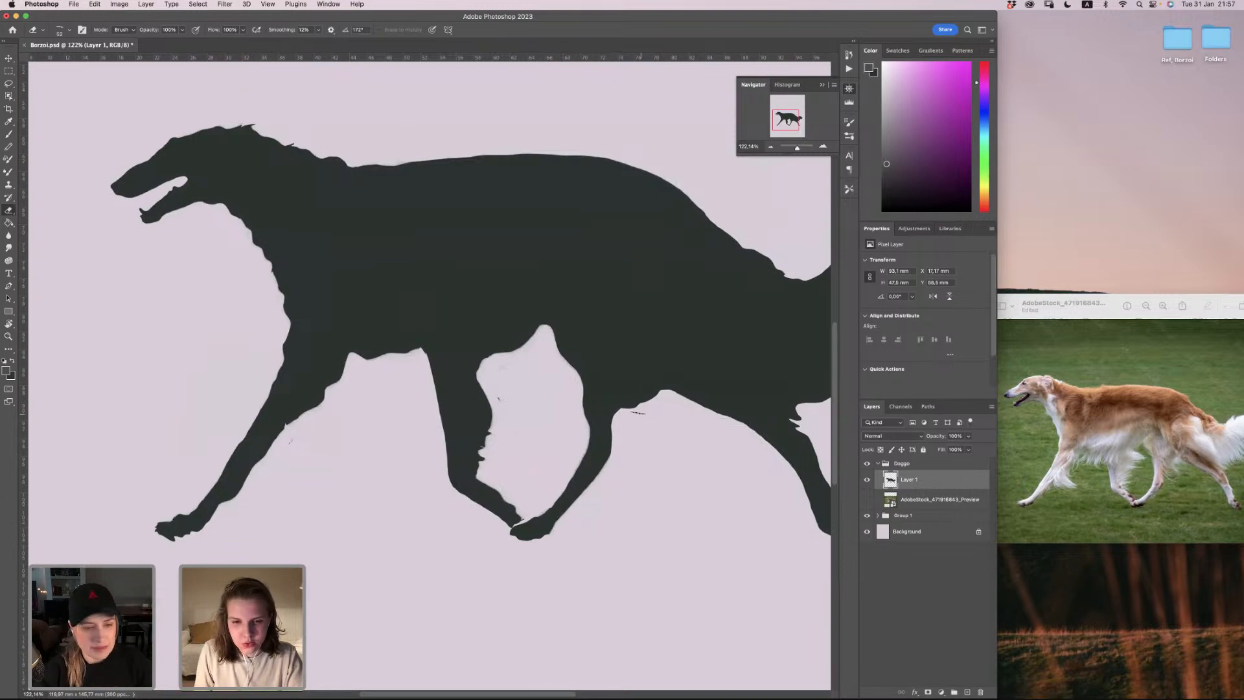
{"action": "left_click_drag", "start_coordinate": [628, 410], "coordinate": [665, 393]}
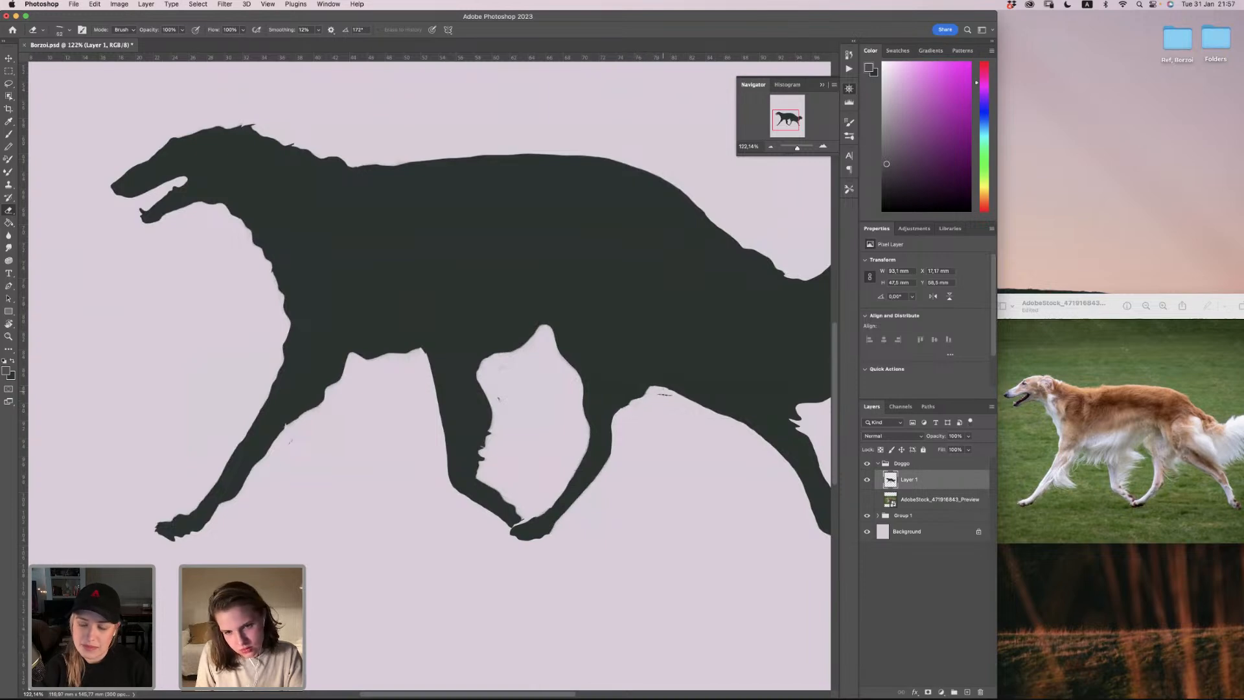
{"action": "right_click", "coordinate": [676, 428]}
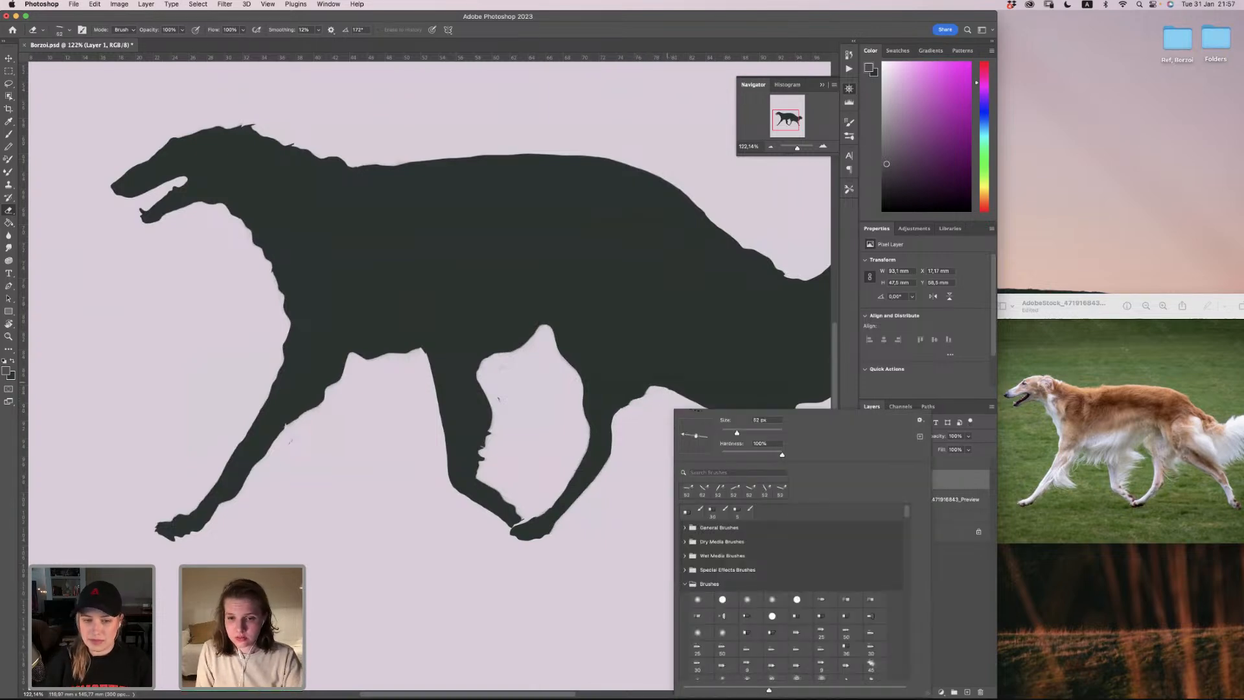
{"action": "left_click_drag", "start_coordinate": [692, 426], "coordinate": [698, 420]}
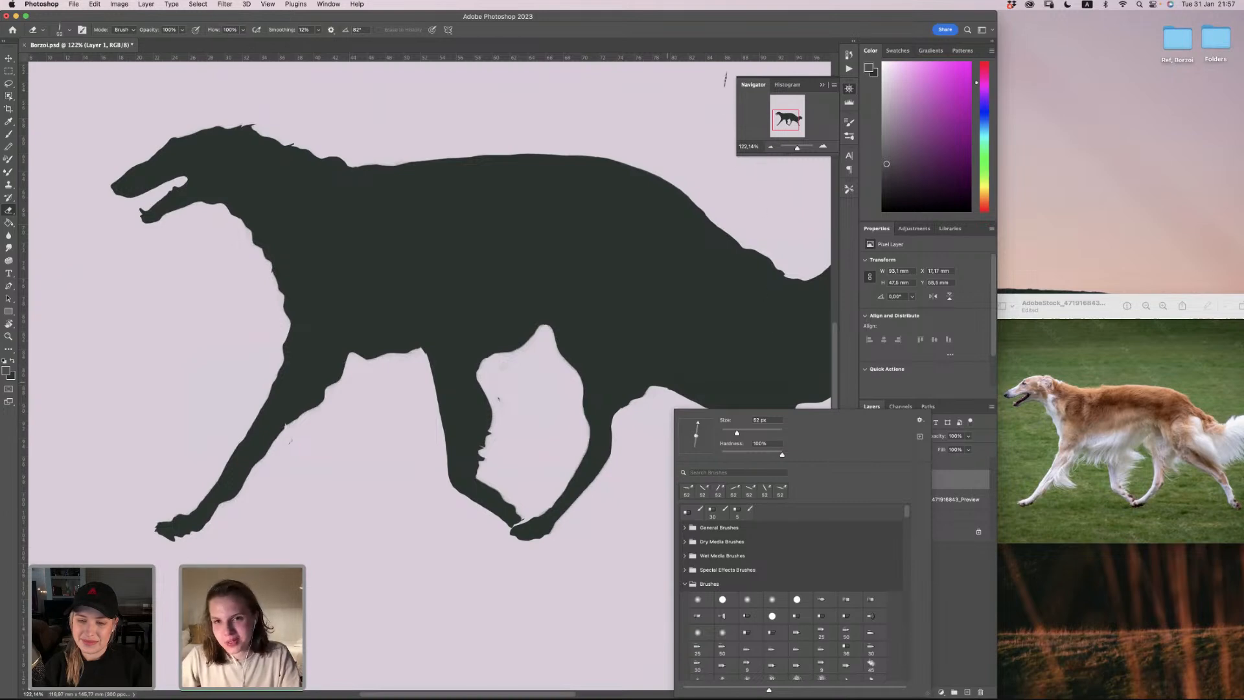
{"action": "left_click", "coordinate": [711, 27]}
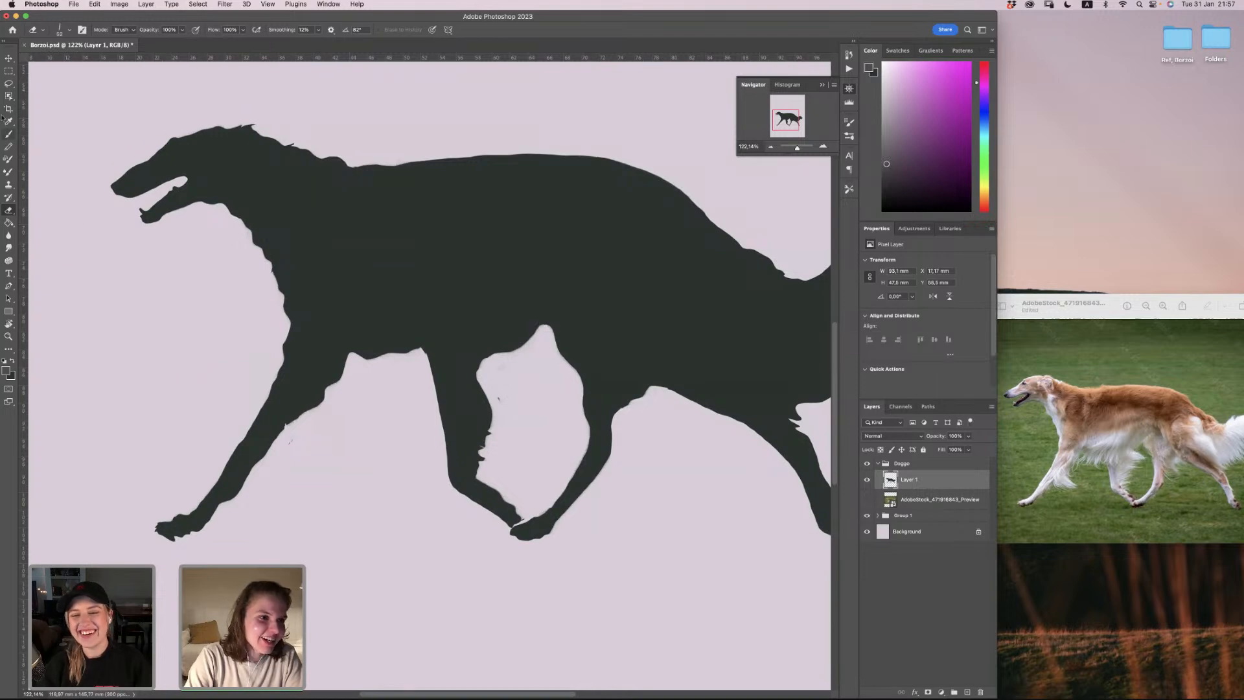
Step: Switch to the Brush tool and choose the round 5 px brush preset
{"action": "left_click", "coordinate": [8, 134]}
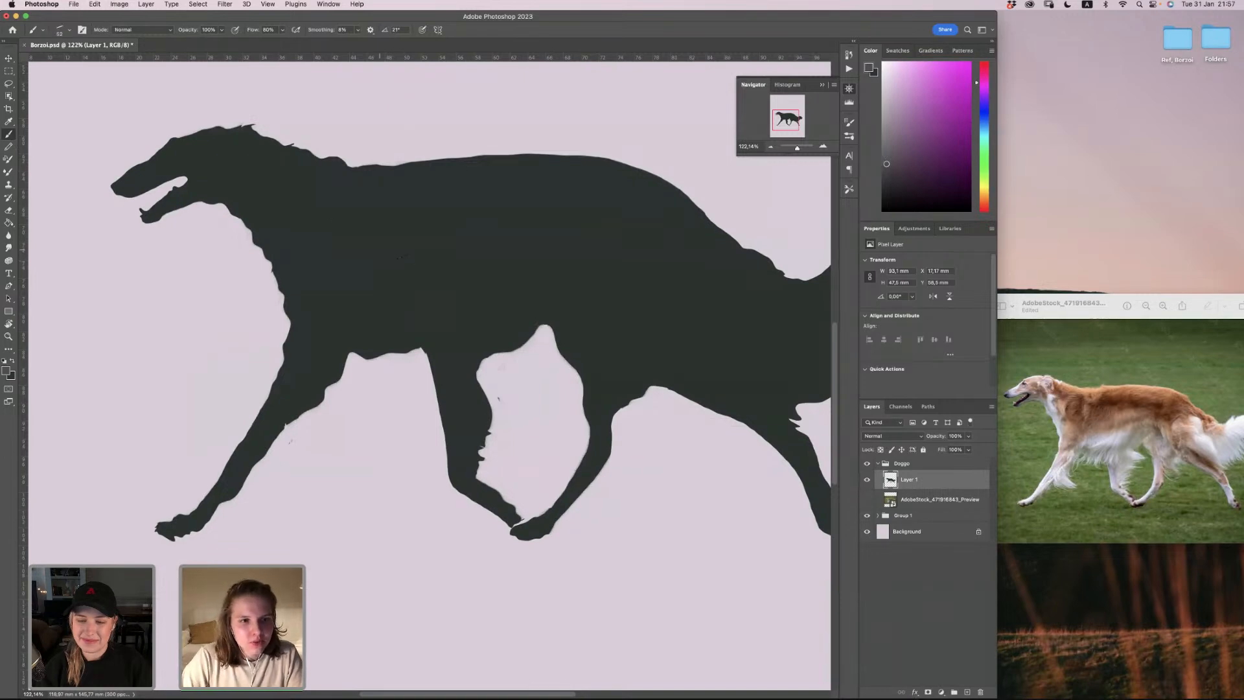
{"action": "right_click", "coordinate": [410, 252]}
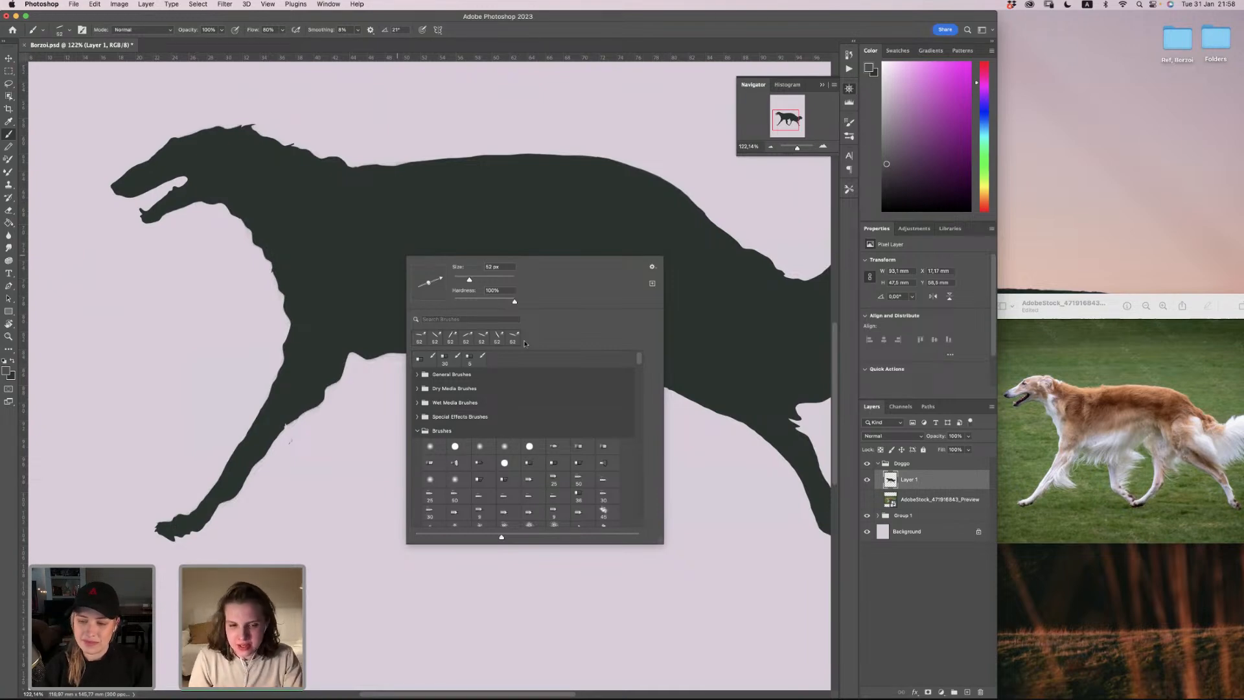
{"action": "left_click", "coordinate": [478, 360]}
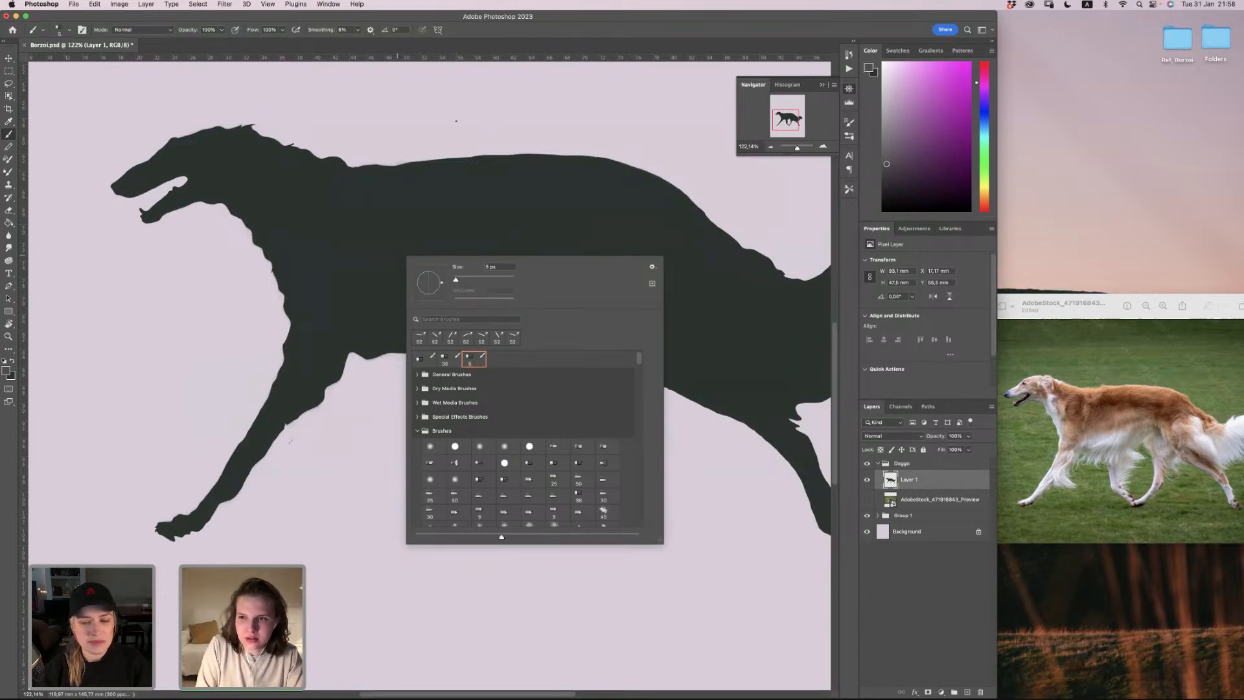
Step: Sketch thin freehand test lines, some smooth and some jagged like fur, in the empty area above the dog's back
{"action": "left_click", "coordinate": [424, 129]}
{"action": "left_click_drag", "start_coordinate": [423, 129], "coordinate": [566, 104]}
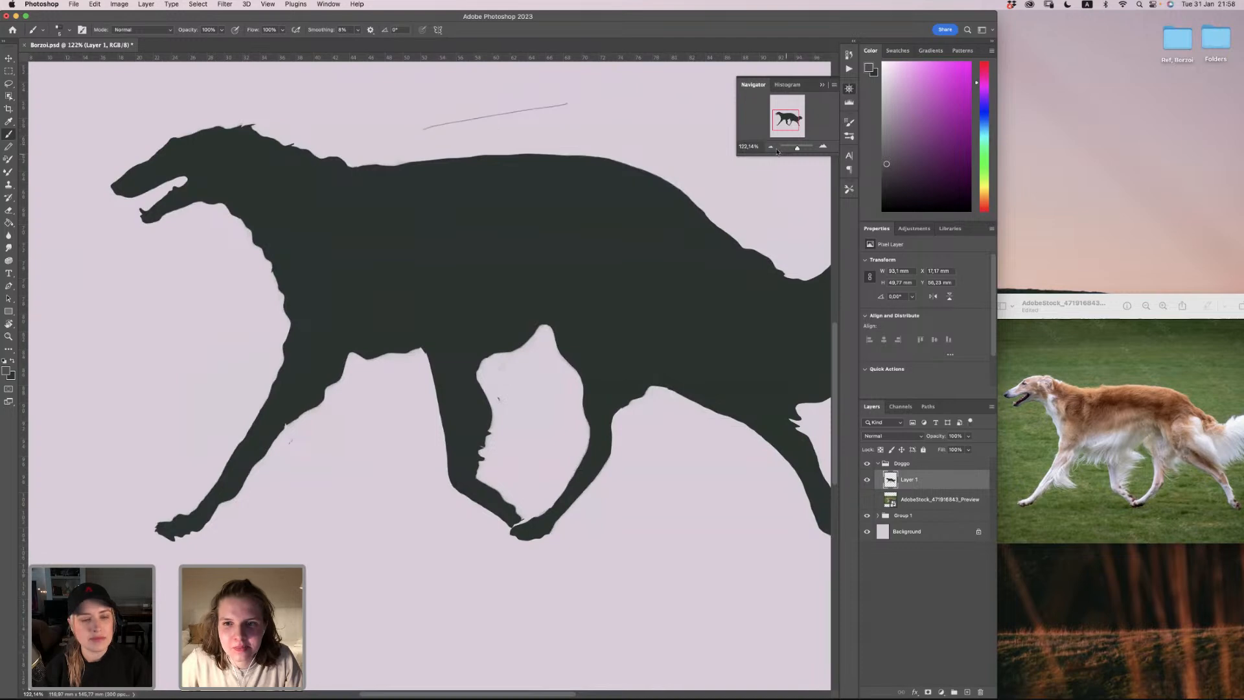
{"action": "left_click_drag", "start_coordinate": [799, 148], "coordinate": [800, 150]}
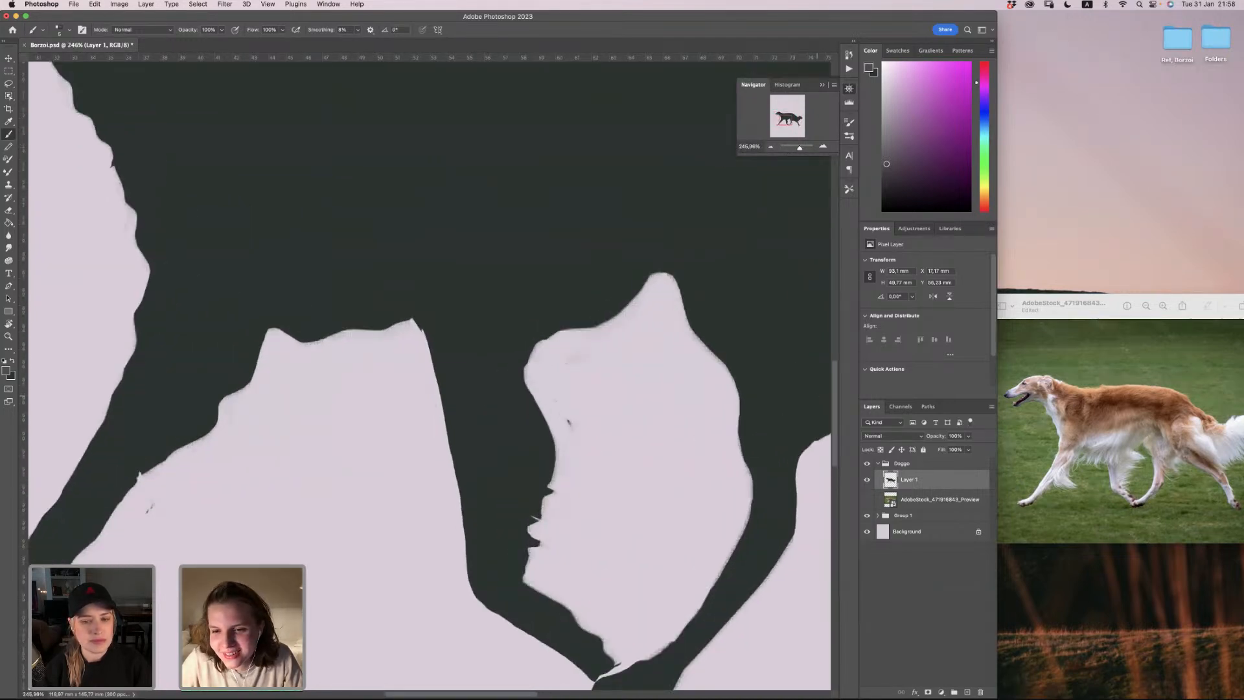
{"action": "left_click_drag", "start_coordinate": [835, 387], "coordinate": [831, 310]}
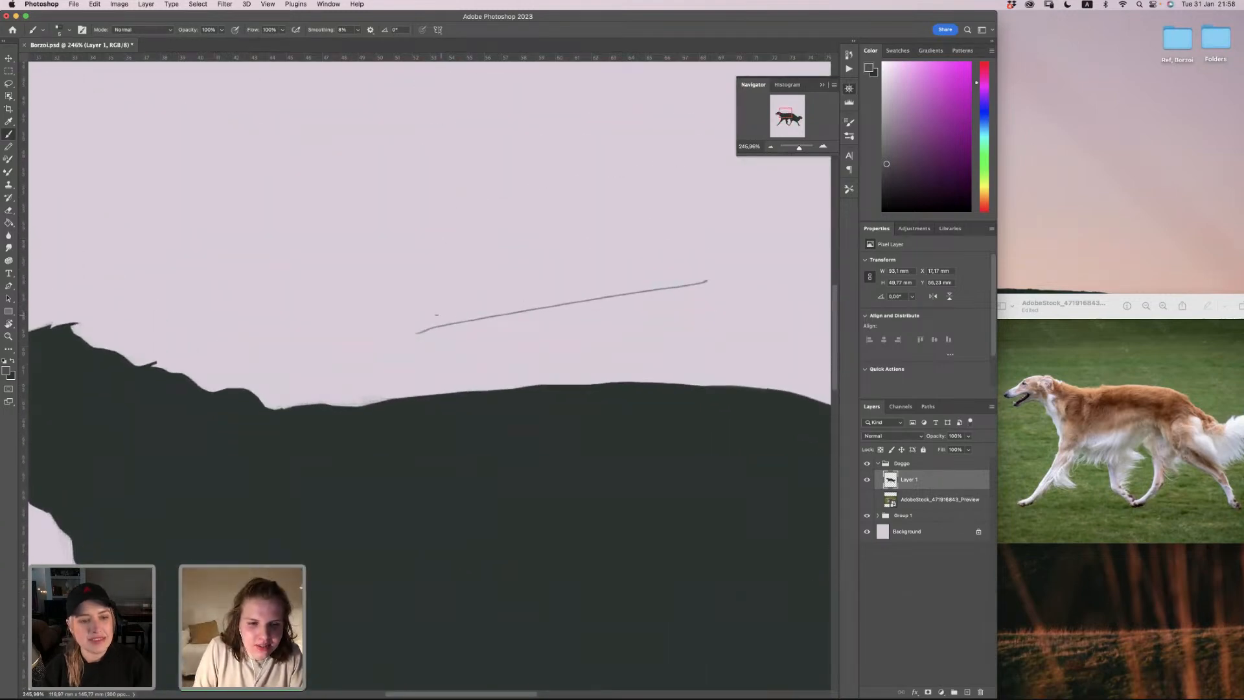
{"action": "mouse_move", "coordinate": [420, 319]}
{"action": "left_mouse_down"}
{"action": "mouse_move", "coordinate": [654, 246]}
{"action": "mouse_move", "coordinate": [632, 217]}
{"action": "mouse_move", "coordinate": [525, 234]}
{"action": "mouse_move", "coordinate": [453, 279]}
{"action": "left_mouse_up"}
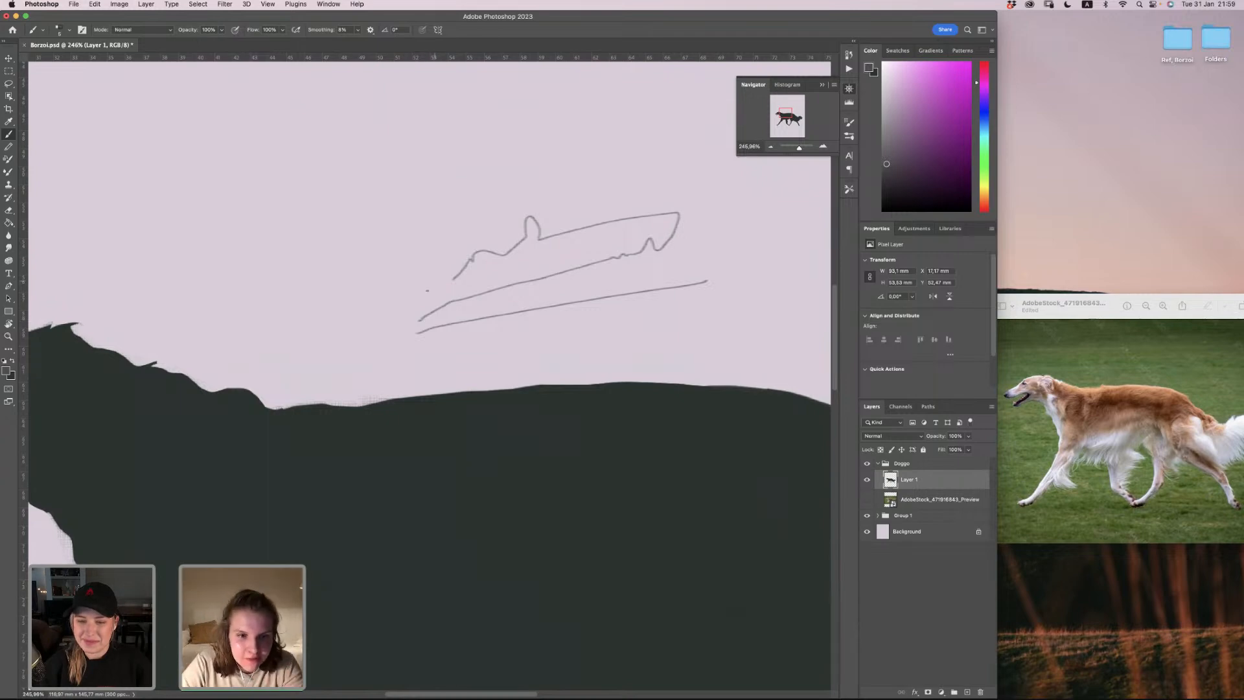
{"action": "mouse_move", "coordinate": [397, 285]}
{"action": "left_mouse_down"}
{"action": "mouse_move", "coordinate": [441, 278]}
{"action": "mouse_move", "coordinate": [449, 252]}
{"action": "mouse_move", "coordinate": [507, 217]}
{"action": "left_mouse_up"}
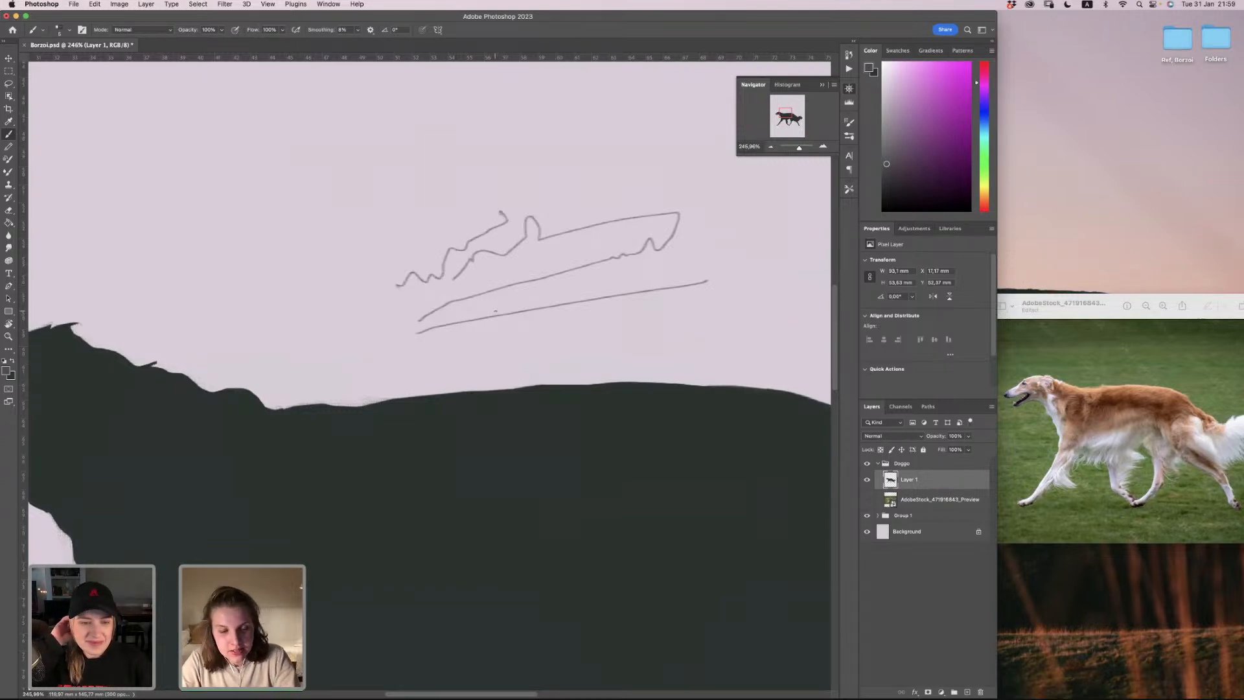
Step: Undo all the test lines drawn above the dog's back
{"action": "key", "text": "super+z"}
{"action": "key", "text": "super+z"}
{"action": "key", "text": "super+z"}
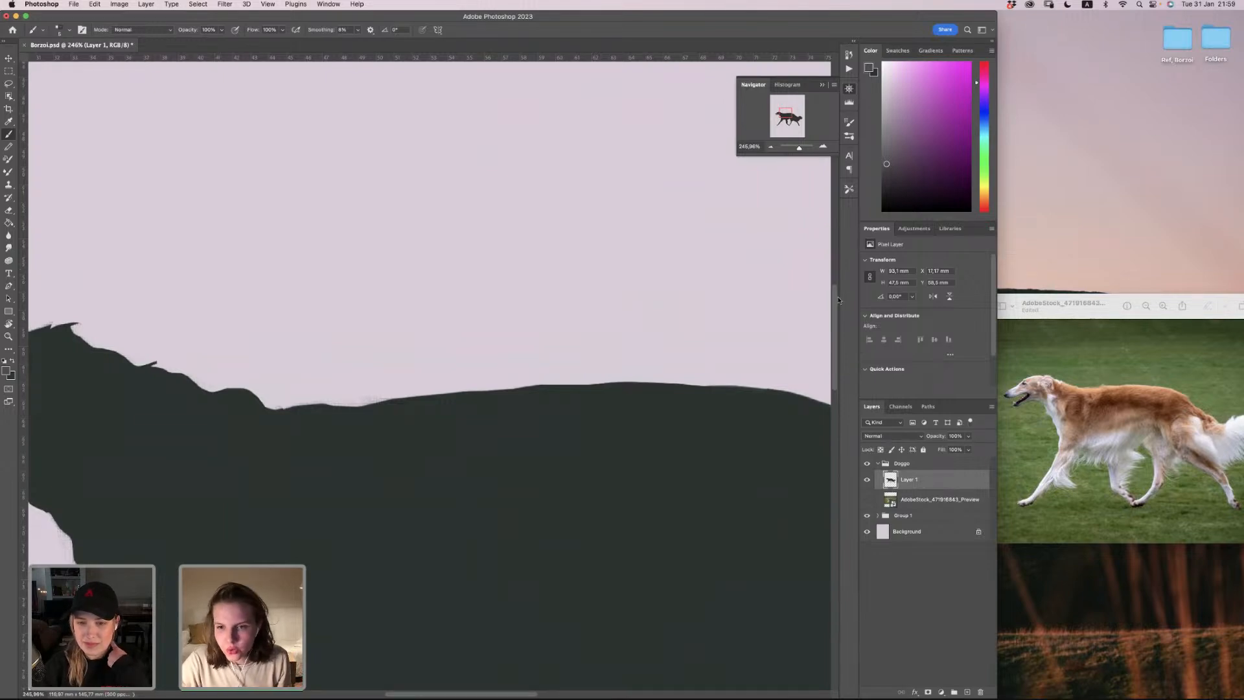
Step: Choose the textured 30 px brush preset and raise its size to 37 px
{"action": "scroll", "coordinate": [835, 304], "scroll_direction": "down", "scroll_amount": 2}
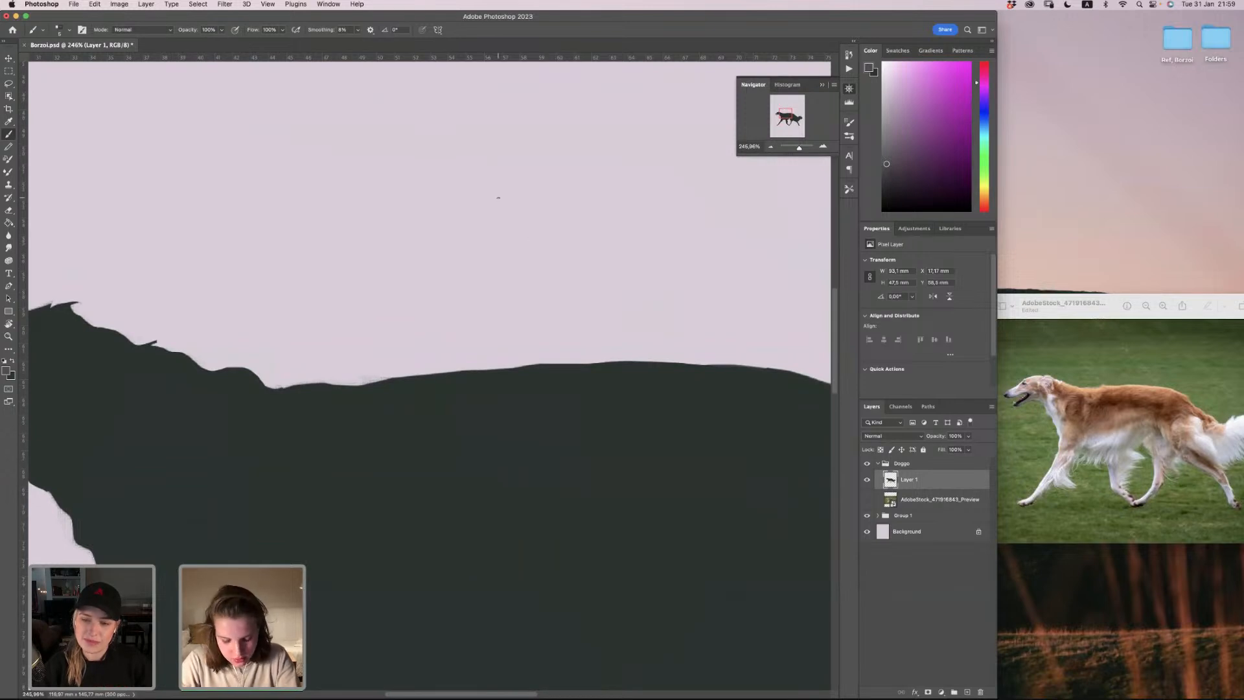
{"action": "right_click", "coordinate": [561, 222]}
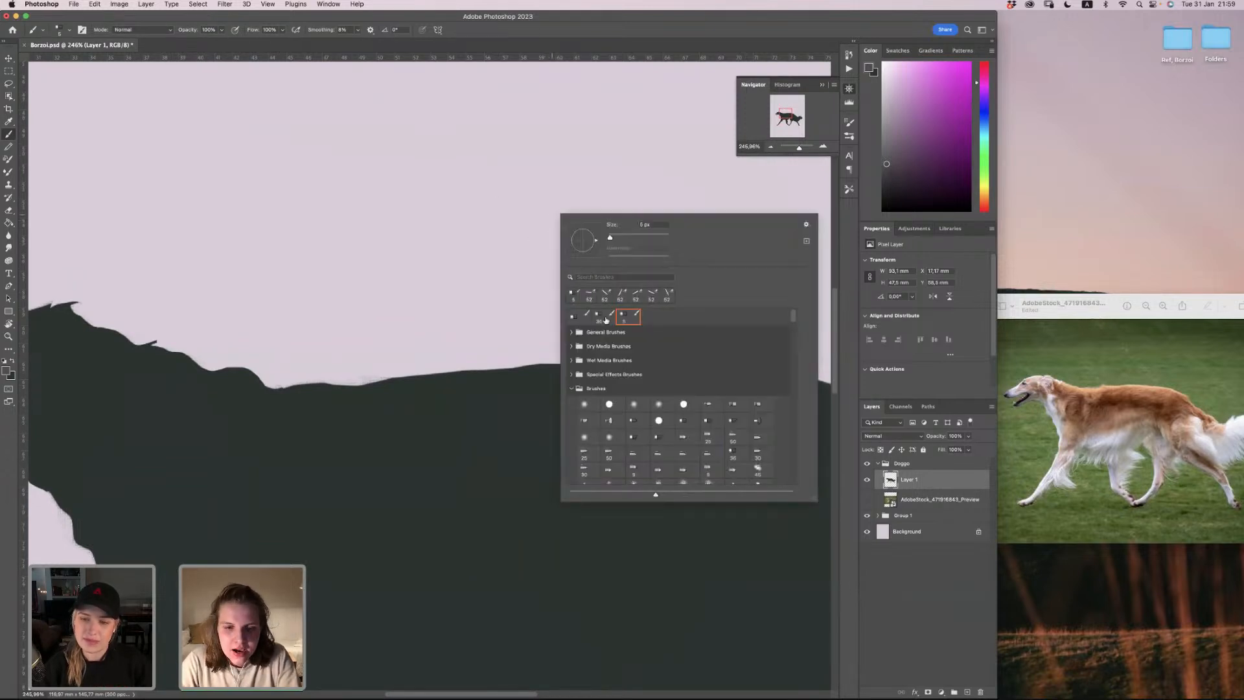
{"action": "left_click", "coordinate": [605, 317]}
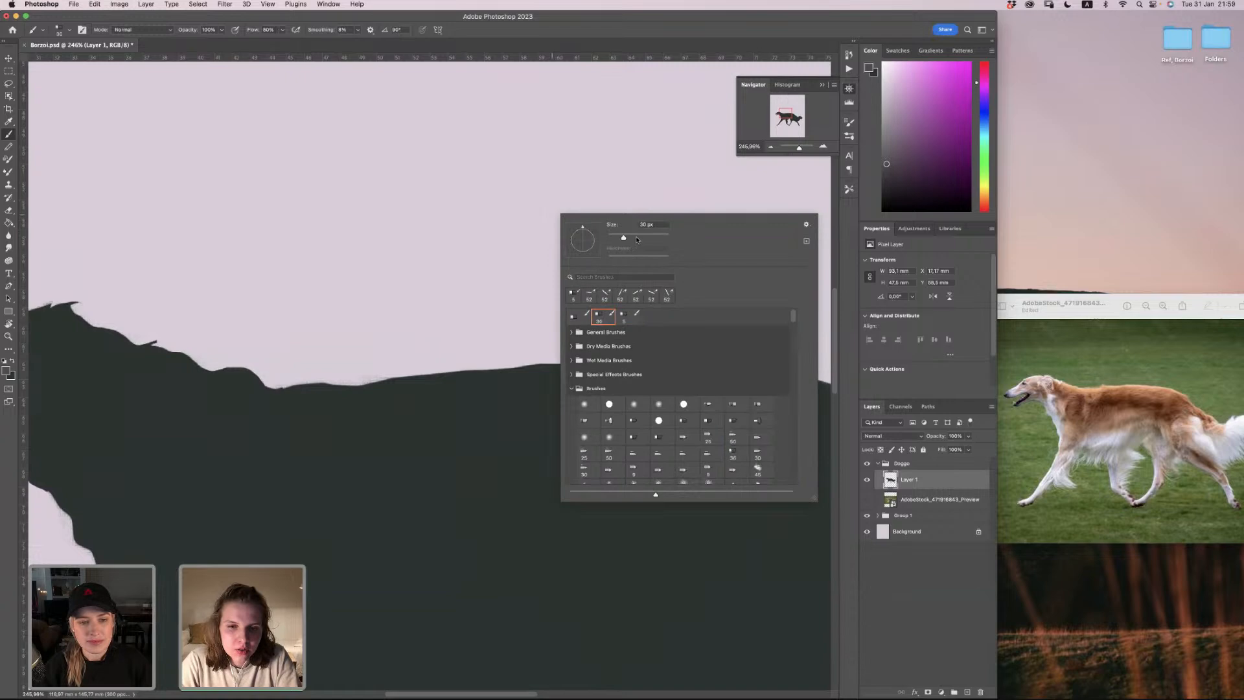
{"action": "left_click_drag", "start_coordinate": [636, 240], "coordinate": [644, 236]}
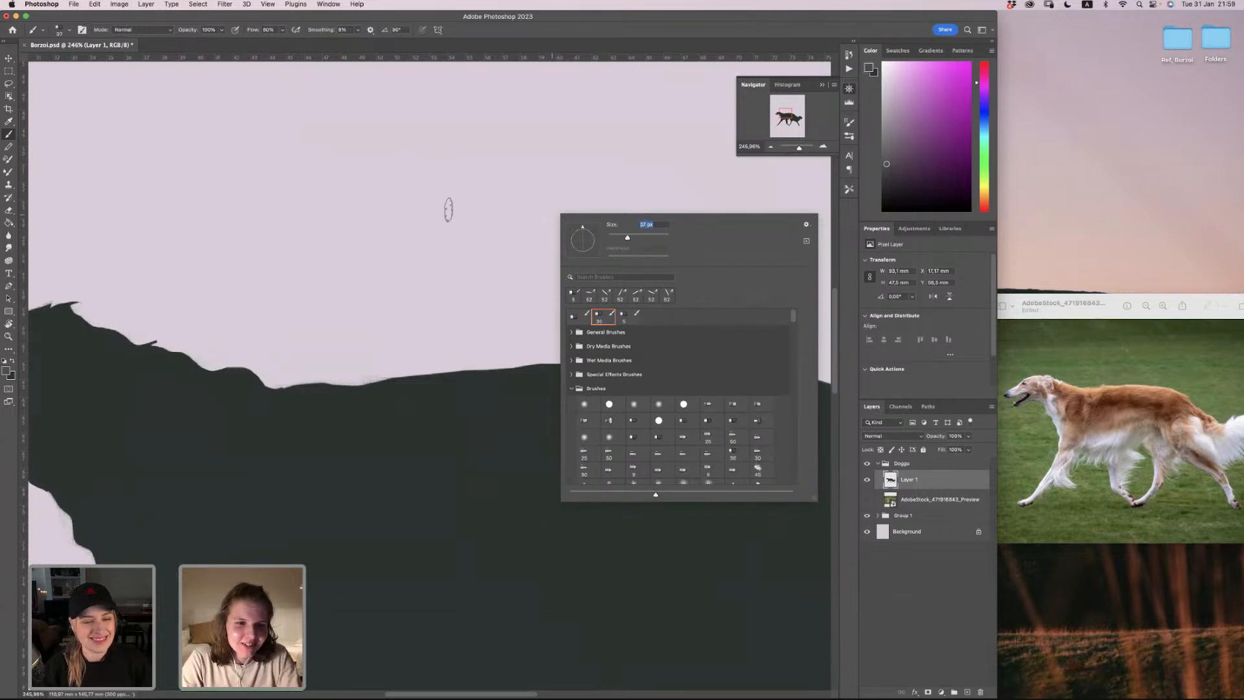
Step: Paint test strokes in the empty area above the dog's back, tilting the brush tip's angle partway through to compare the stroke shapes
{"action": "mouse_move", "coordinate": [448, 210]}
{"action": "left_mouse_down"}
{"action": "mouse_move", "coordinate": [376, 179]}
{"action": "mouse_move", "coordinate": [459, 173]}
{"action": "mouse_move", "coordinate": [467, 184]}
{"action": "mouse_move", "coordinate": [436, 193]}
{"action": "mouse_move", "coordinate": [422, 181]}
{"action": "mouse_move", "coordinate": [530, 193]}
{"action": "mouse_move", "coordinate": [559, 162]}
{"action": "mouse_move", "coordinate": [502, 179]}
{"action": "mouse_move", "coordinate": [520, 158]}
{"action": "mouse_move", "coordinate": [518, 208]}
{"action": "mouse_move", "coordinate": [548, 193]}
{"action": "mouse_move", "coordinate": [530, 253]}
{"action": "mouse_move", "coordinate": [562, 232]}
{"action": "mouse_move", "coordinate": [532, 274]}
{"action": "left_mouse_up"}
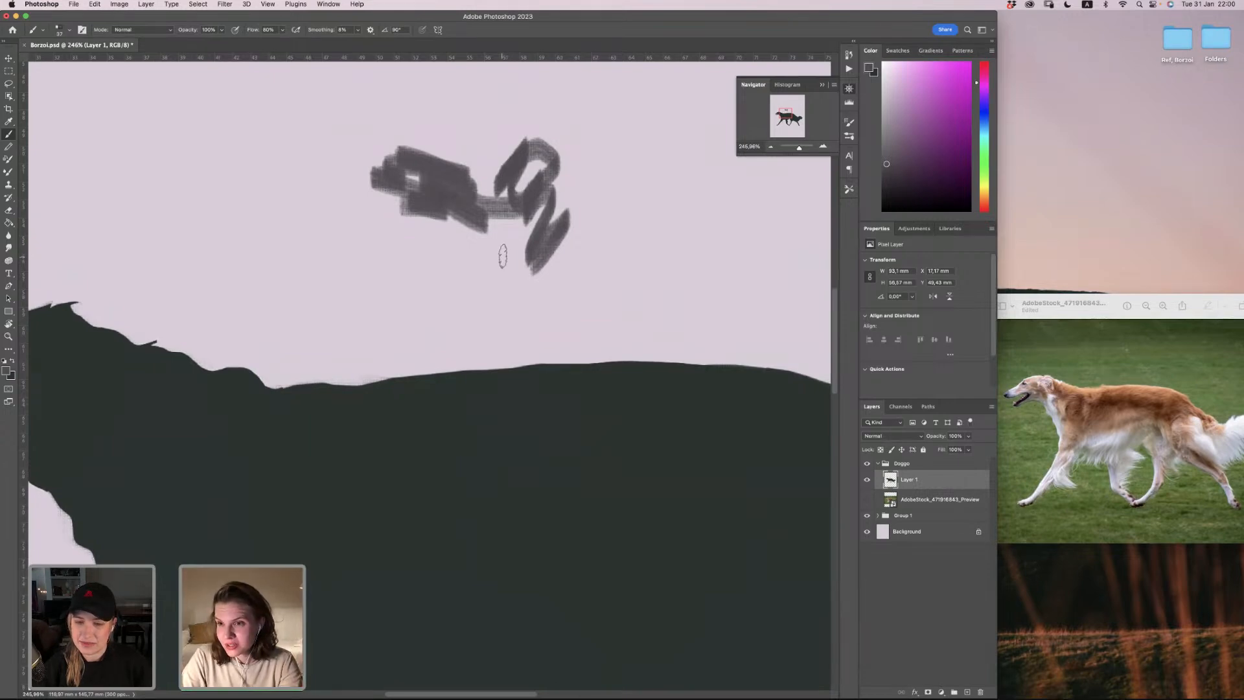
{"action": "mouse_move", "coordinate": [509, 247]}
{"action": "left_mouse_down"}
{"action": "mouse_move", "coordinate": [501, 291]}
{"action": "mouse_move", "coordinate": [508, 253]}
{"action": "left_mouse_up"}
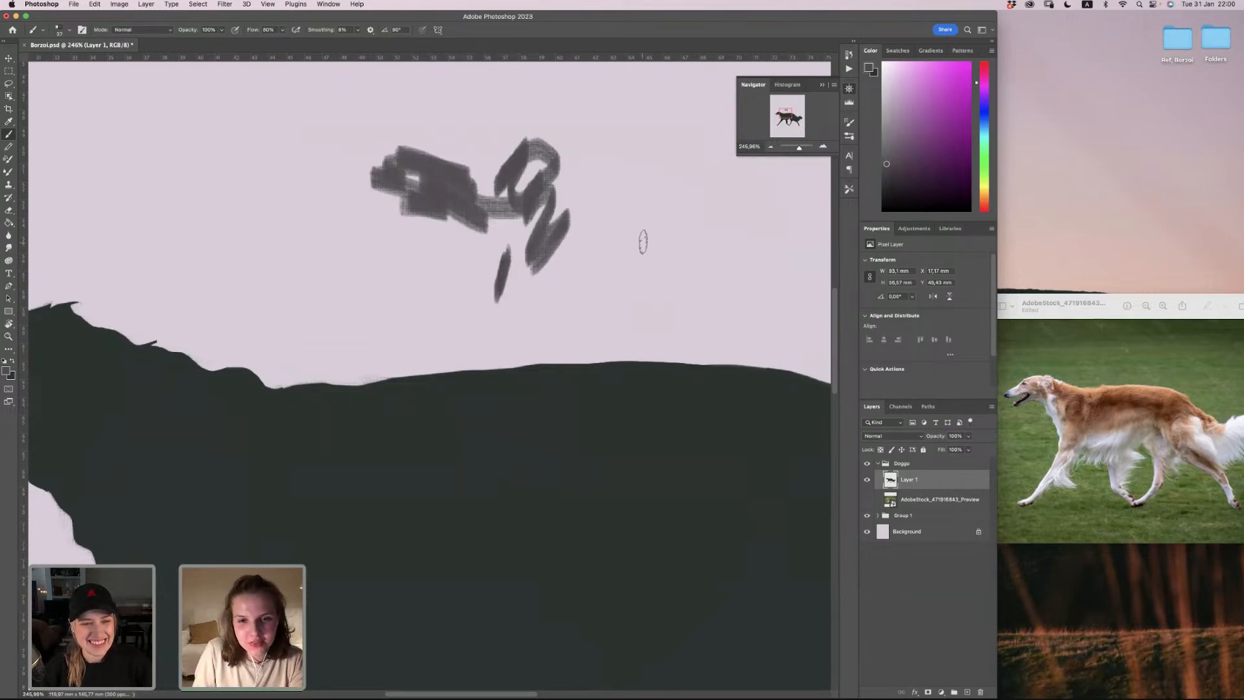
{"action": "right_click", "coordinate": [613, 264]}
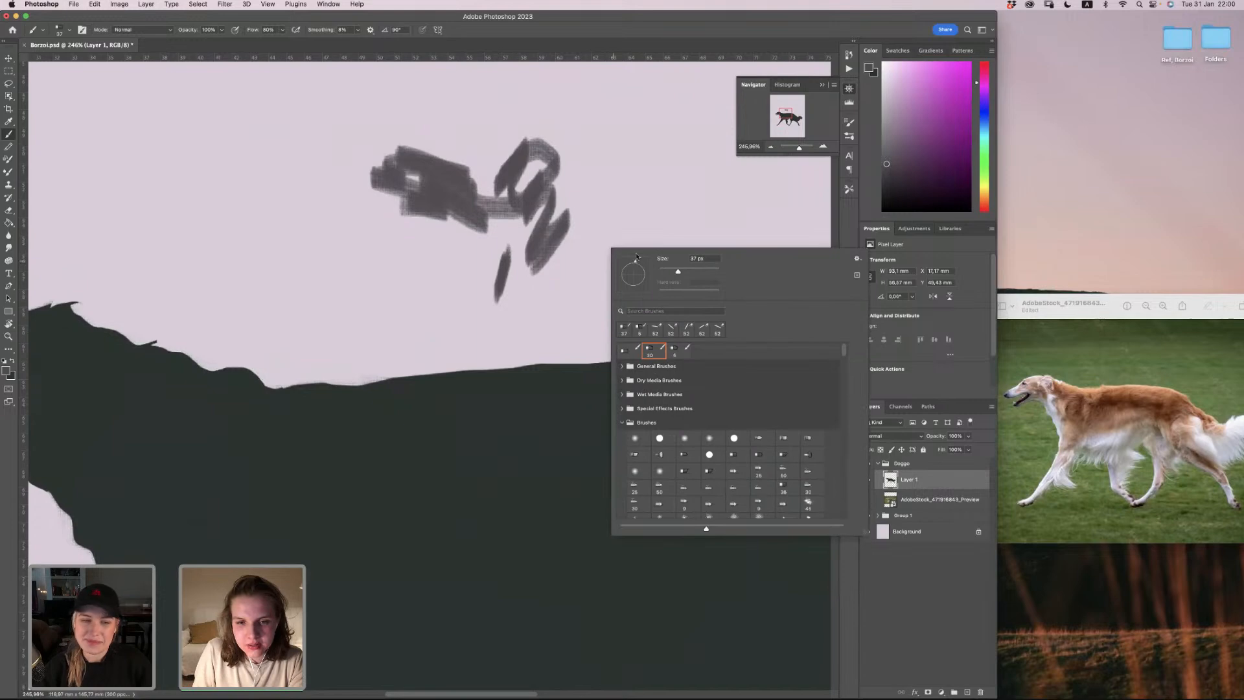
{"action": "left_click", "coordinate": [587, 255]}
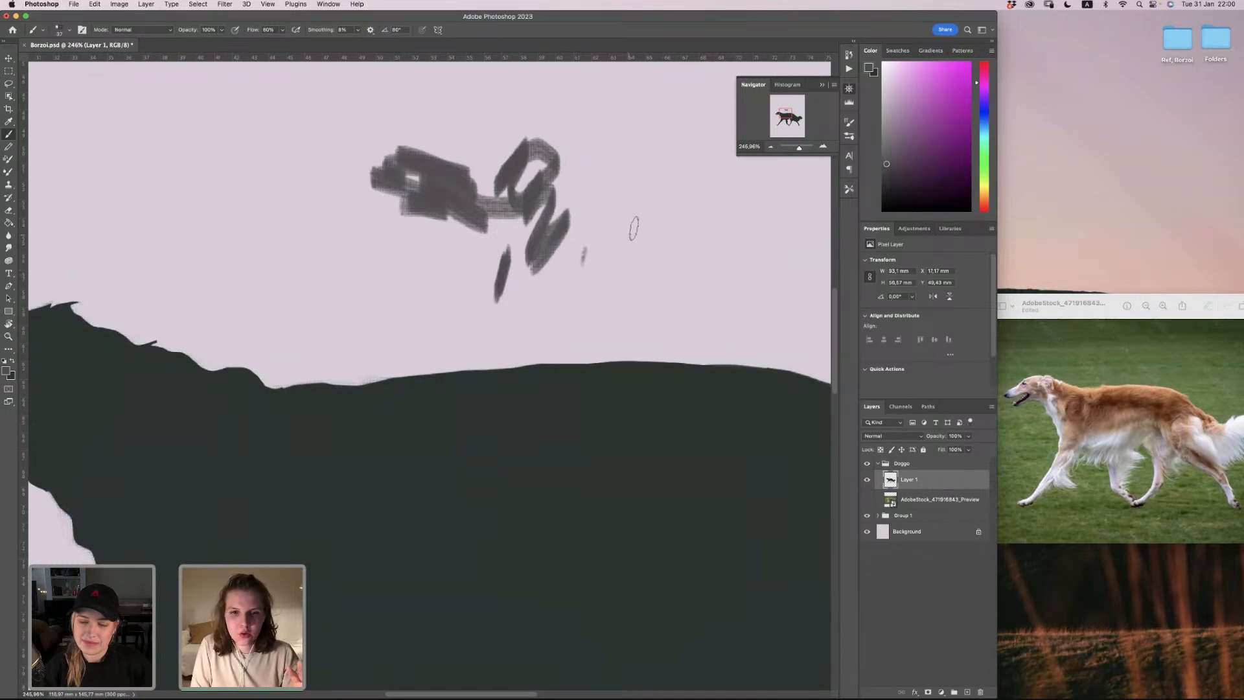
{"action": "mouse_move", "coordinate": [637, 212]}
{"action": "left_mouse_down"}
{"action": "mouse_move", "coordinate": [587, 314]}
{"action": "mouse_move", "coordinate": [612, 267]}
{"action": "mouse_move", "coordinate": [644, 244]}
{"action": "mouse_move", "coordinate": [631, 279]}
{"action": "left_mouse_up"}
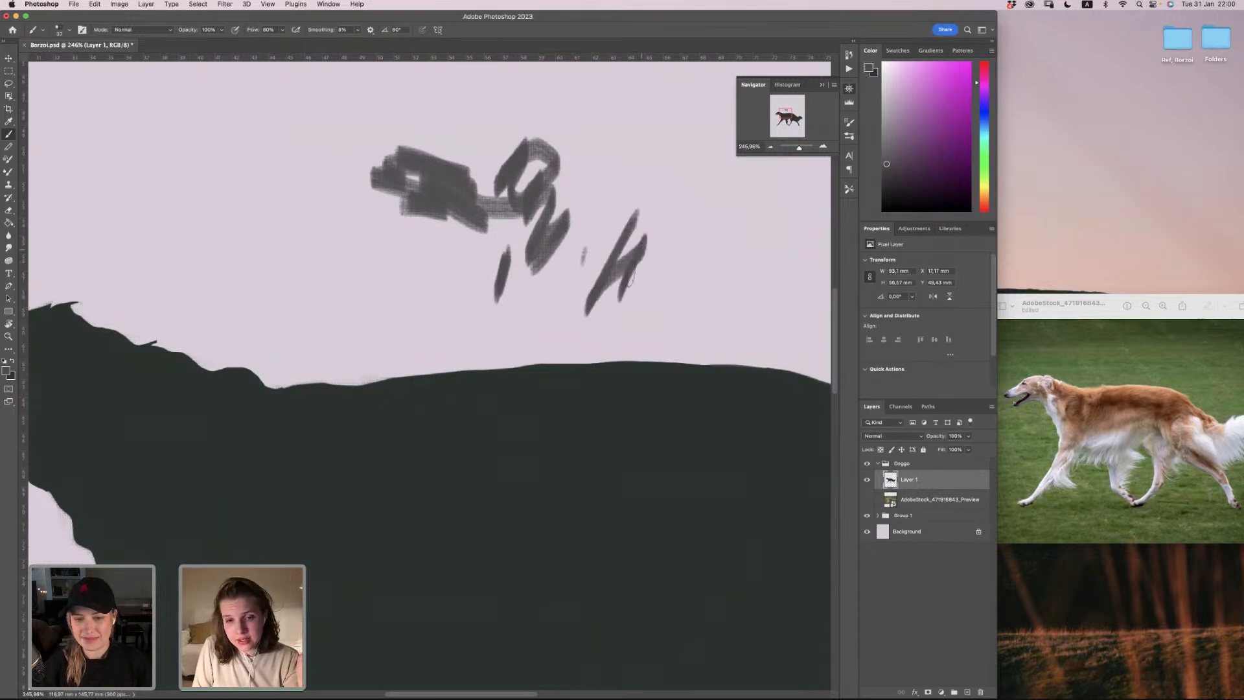
{"action": "right_click", "coordinate": [690, 248]}
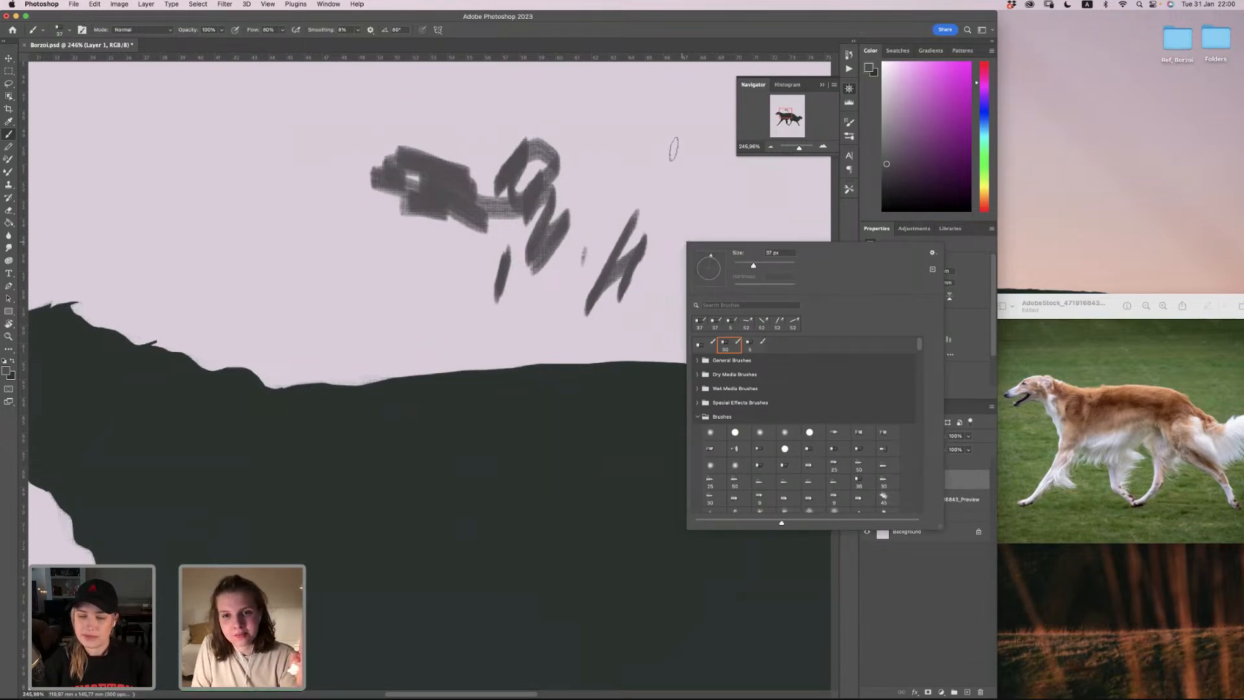
{"action": "left_click_drag", "start_coordinate": [671, 153], "coordinate": [647, 187]}
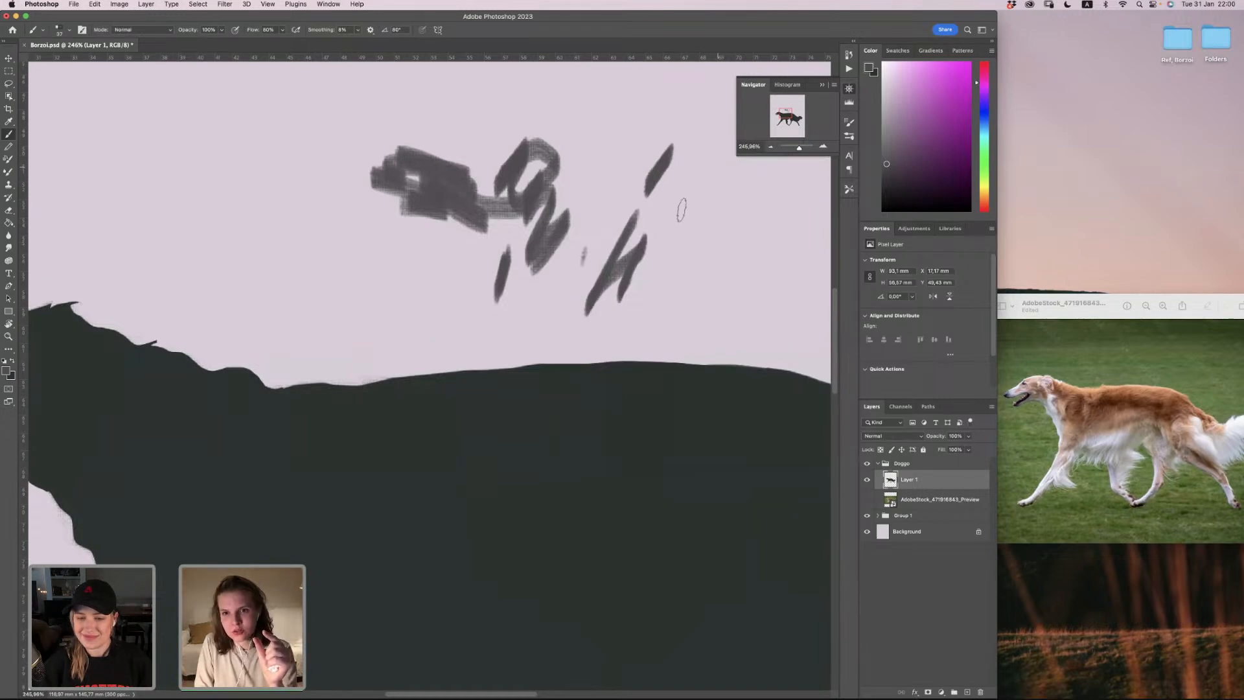
{"action": "mouse_move", "coordinate": [717, 159]}
{"action": "left_mouse_down"}
{"action": "mouse_move", "coordinate": [678, 220]}
{"action": "mouse_move", "coordinate": [716, 160]}
{"action": "left_mouse_up"}
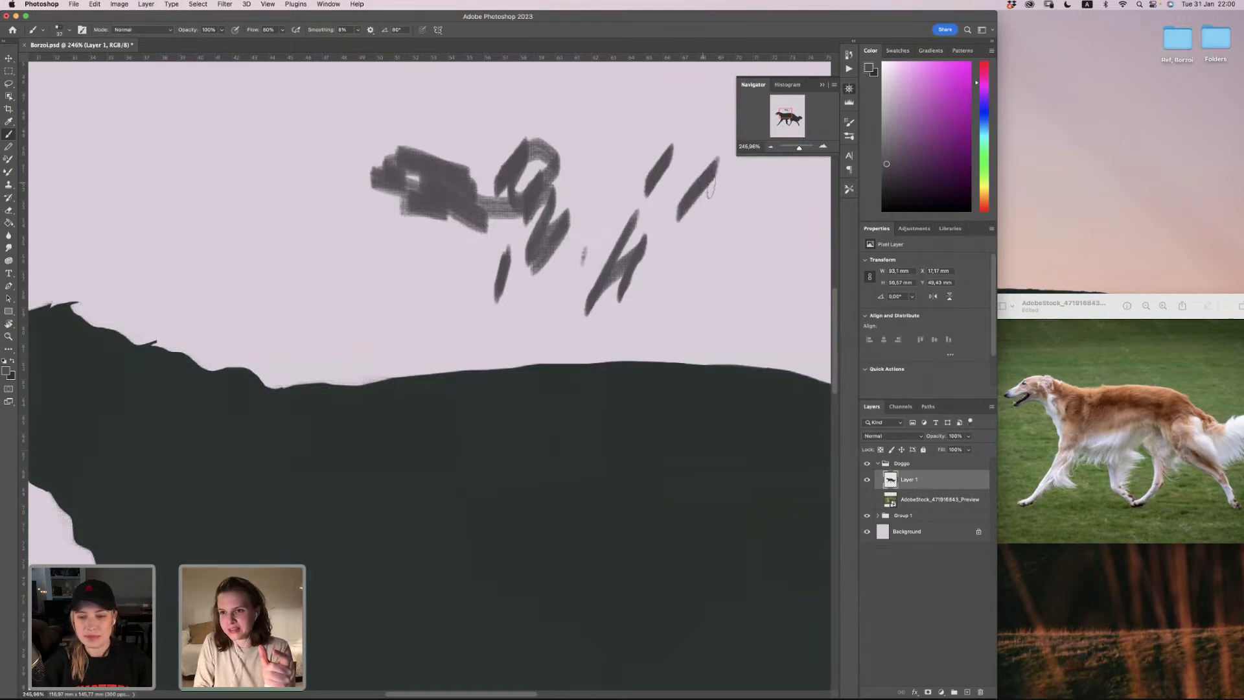
{"action": "mouse_move", "coordinate": [719, 204]}
{"action": "left_mouse_down"}
{"action": "mouse_move", "coordinate": [705, 241]}
{"action": "mouse_move", "coordinate": [762, 225]}
{"action": "mouse_move", "coordinate": [721, 297]}
{"action": "left_mouse_up"}
{"action": "left_click_drag", "start_coordinate": [788, 195], "coordinate": [729, 259]}
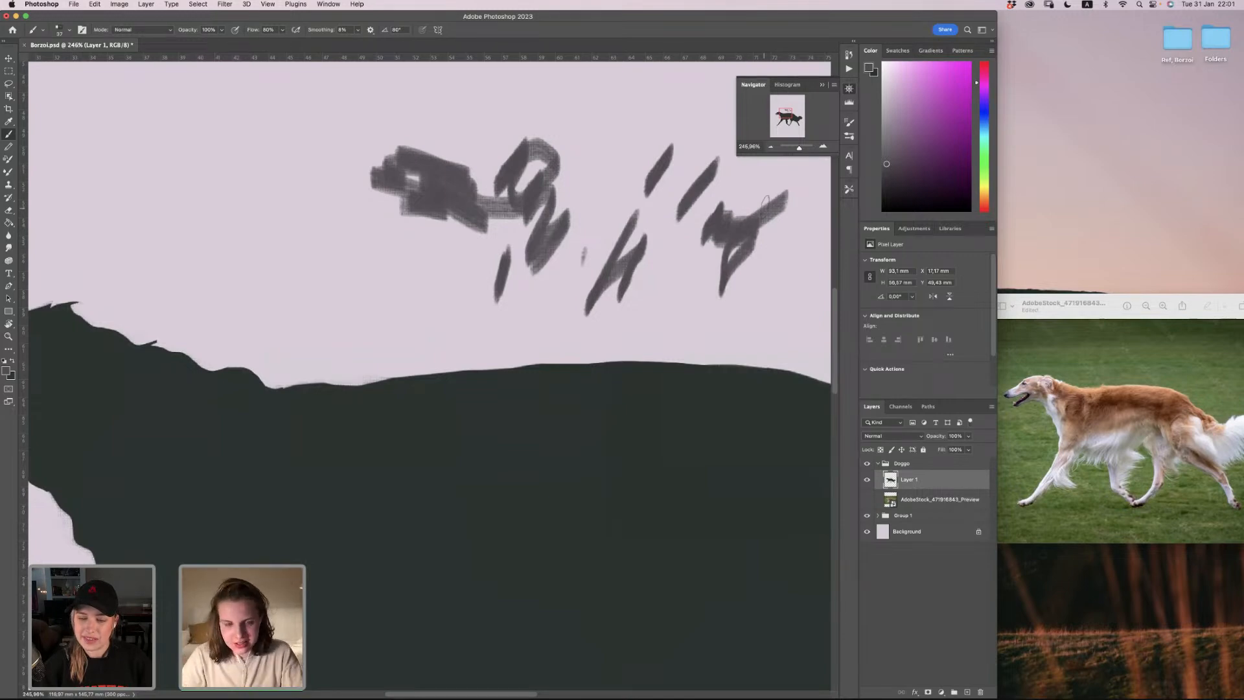
Step: Undo all the textured brush test strokes above the dog's back
{"action": "key", "text": "super+z"}
{"action": "key", "text": "super+z"}
{"action": "key", "text": "super+z"}
{"action": "key", "text": "super+z"}
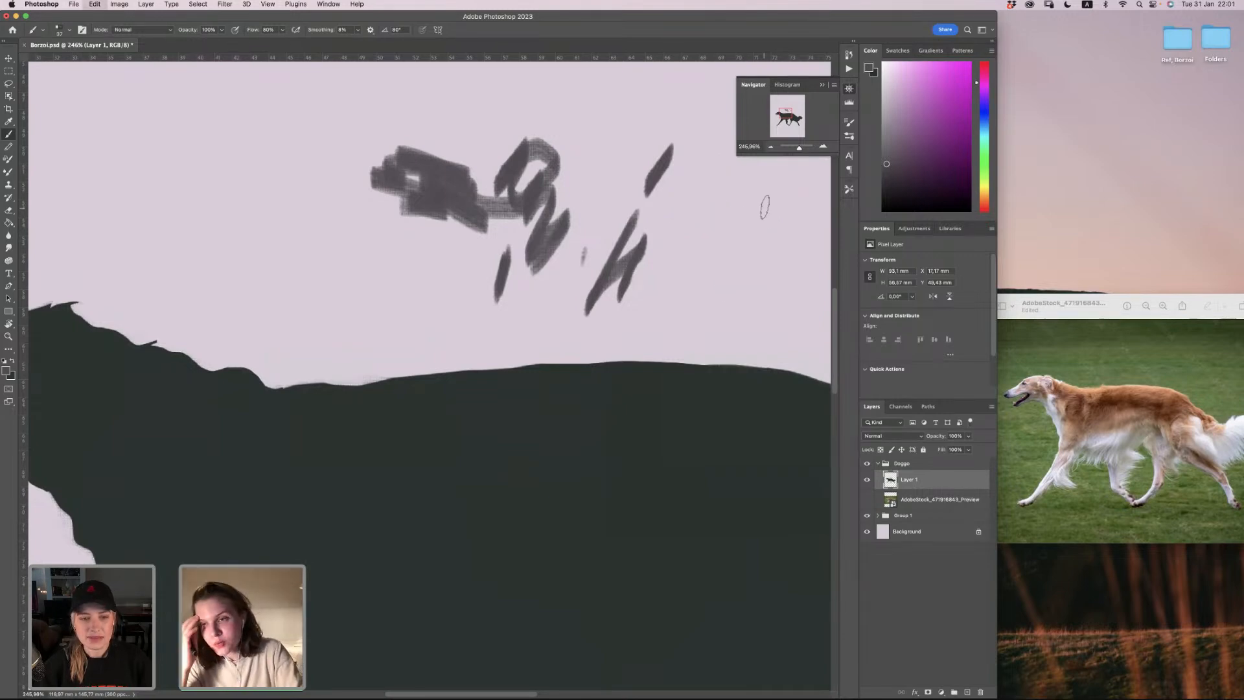
{"action": "key", "text": "super+z"}
{"action": "key", "text": "super+z"}
{"action": "key", "text": "super+z"}
{"action": "key", "text": "super+z"}
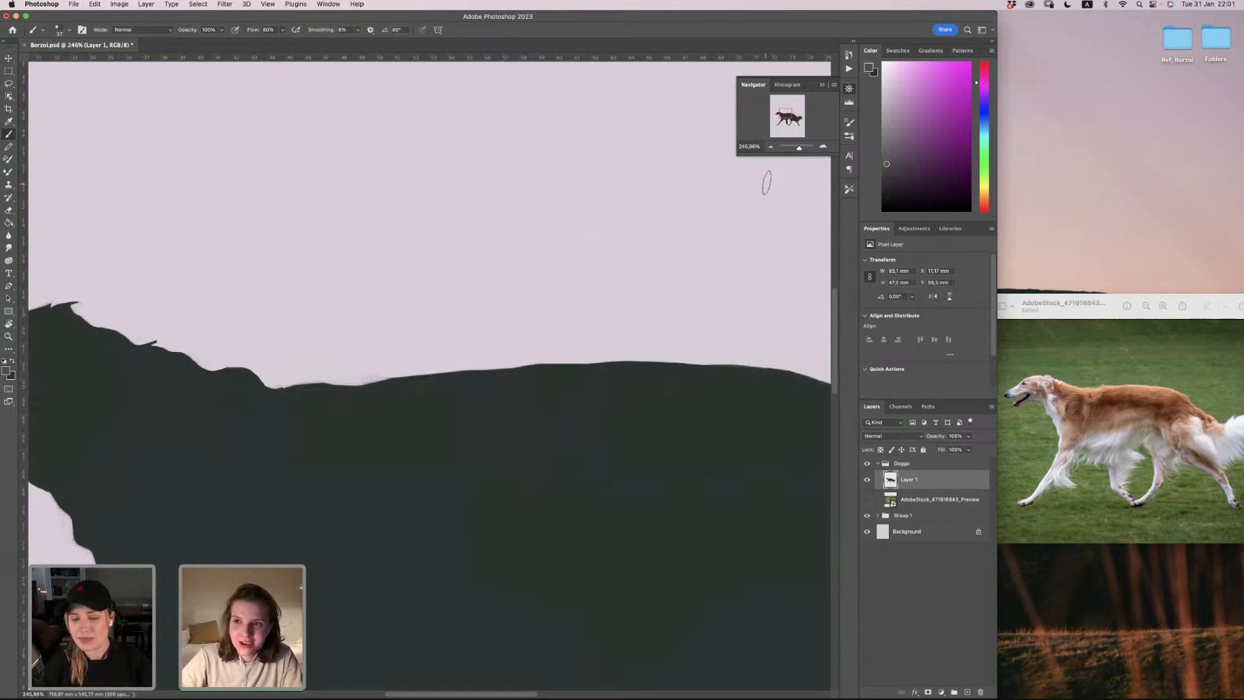
Step: Switch to the Eraser at the dog's hindquarters and tail, and set its tip angle to about 150°
{"action": "scroll", "coordinate": [767, 183], "scroll_direction": "right", "scroll_amount": 5}
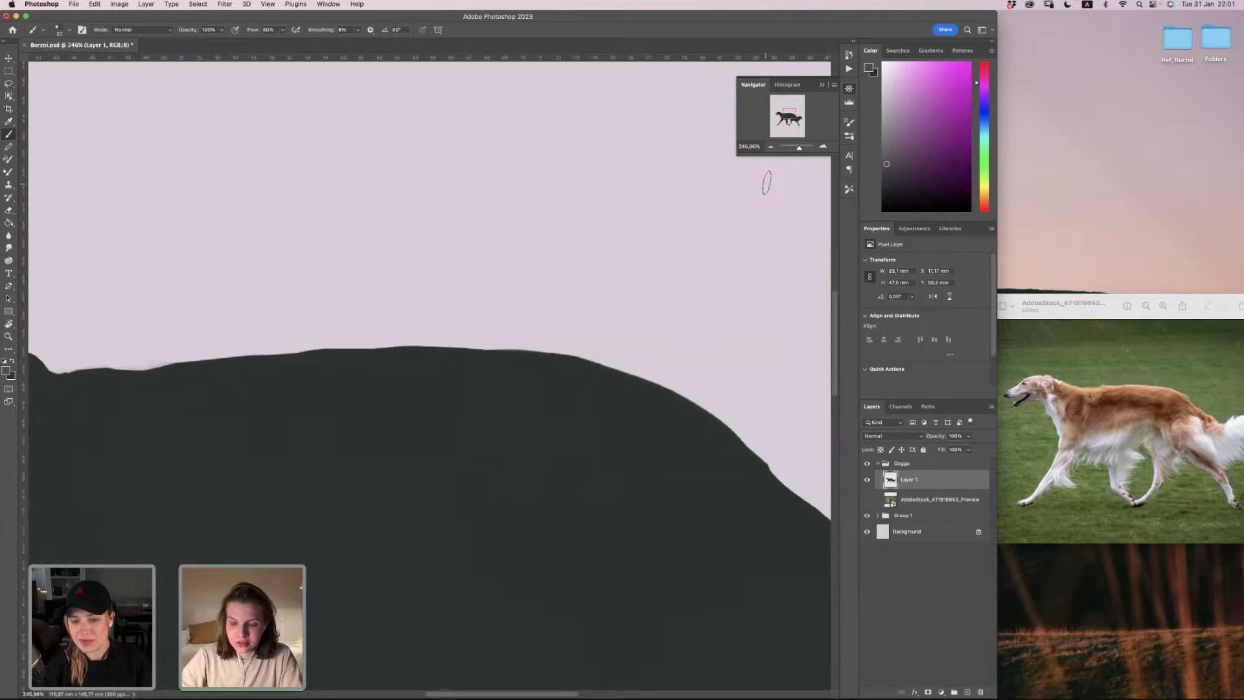
{"action": "scroll", "coordinate": [767, 183], "scroll_direction": "down", "scroll_amount": 10}
{"action": "scroll", "coordinate": [767, 183], "scroll_direction": "down", "scroll_amount": 6}
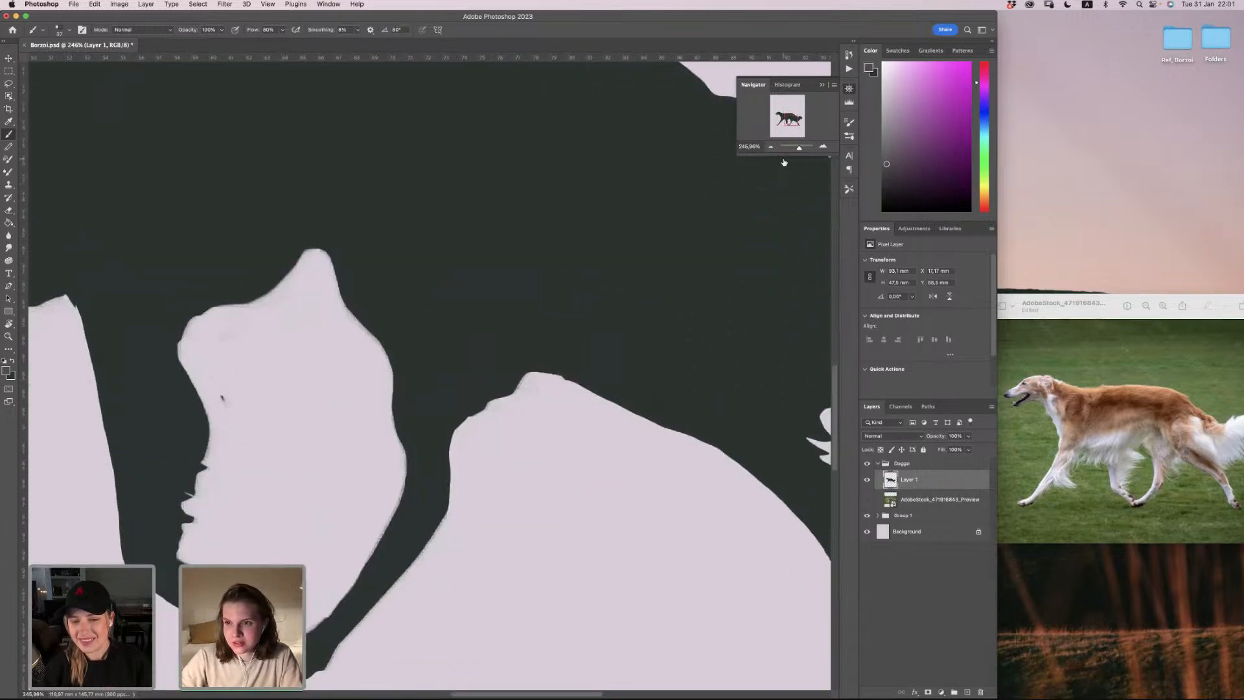
{"action": "scroll", "coordinate": [783, 162], "scroll_direction": "right", "scroll_amount": 2}
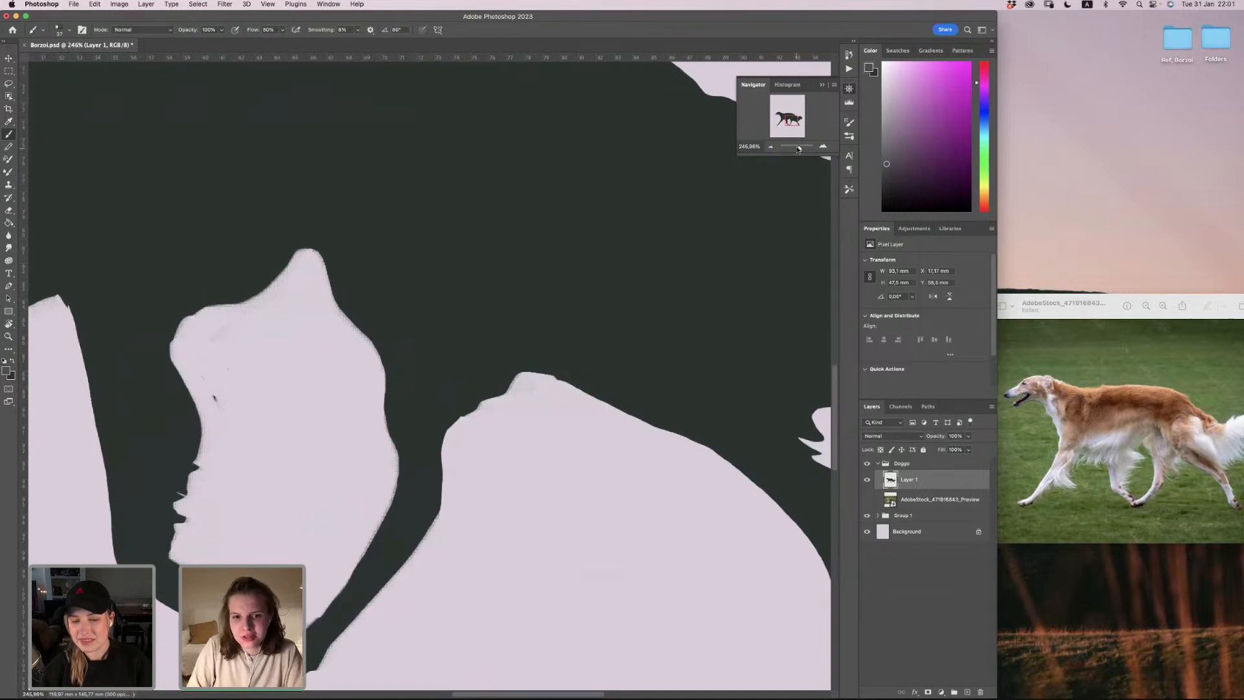
{"action": "left_click_drag", "start_coordinate": [799, 148], "coordinate": [791, 125]}
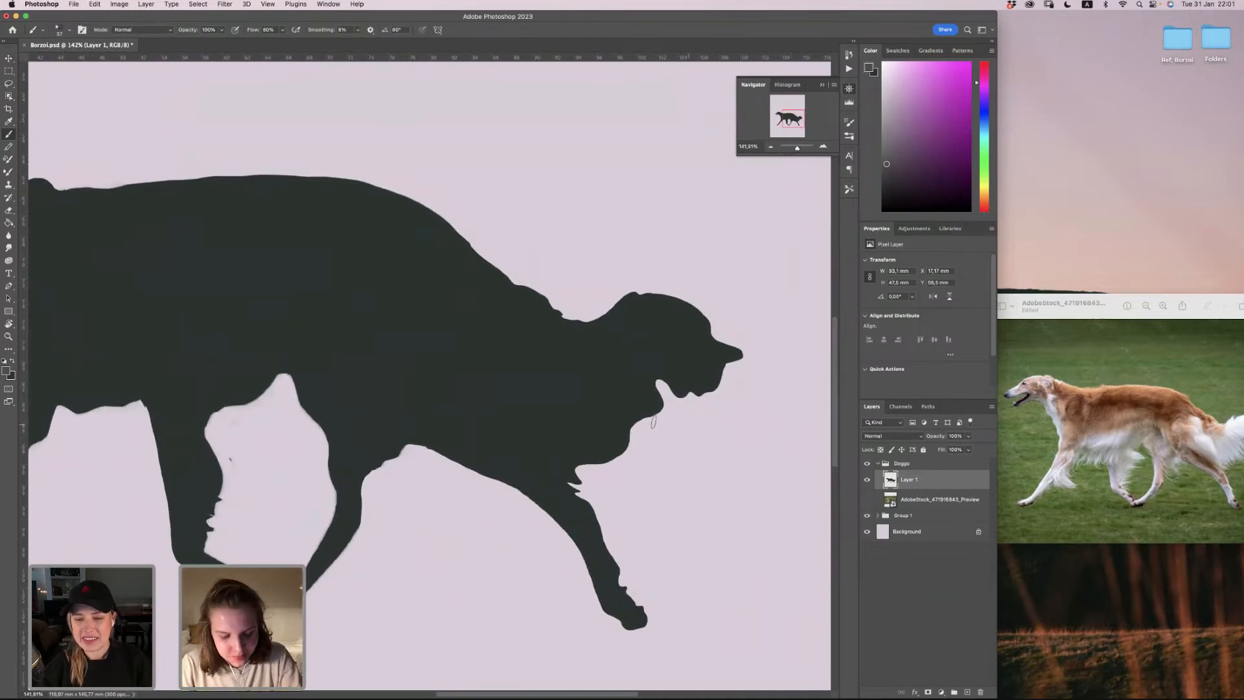
{"action": "key", "text": "e"}
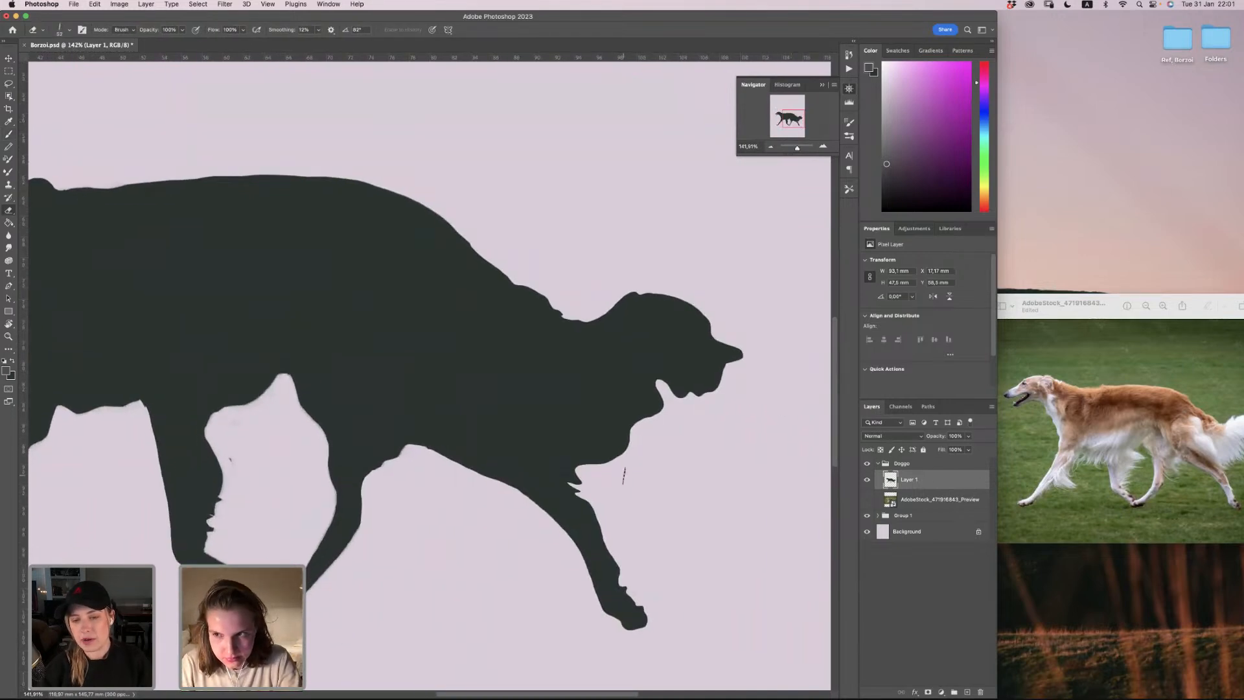
{"action": "right_click", "coordinate": [650, 469]}
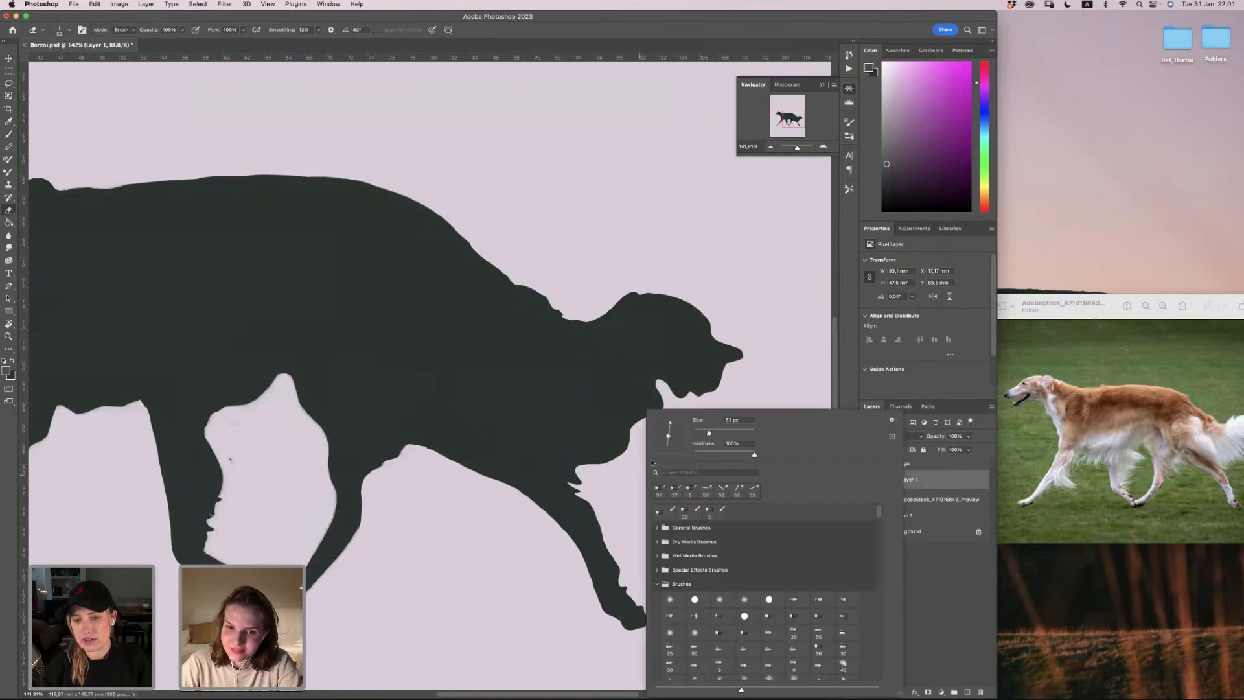
{"action": "left_click_drag", "start_coordinate": [664, 426], "coordinate": [650, 426]}
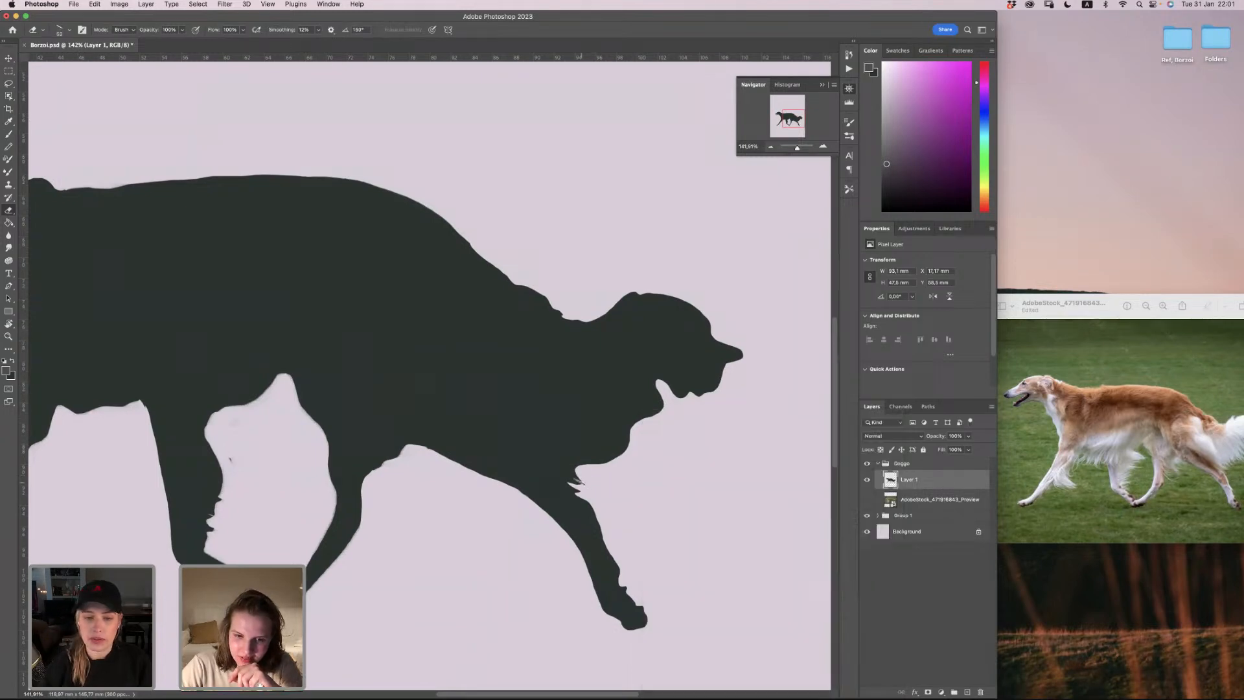
Step: Erase short, closely spaced slanted notches from the back of the thigh up along the tail's inner underside to suggest fur
{"action": "left_click", "coordinate": [580, 480]}
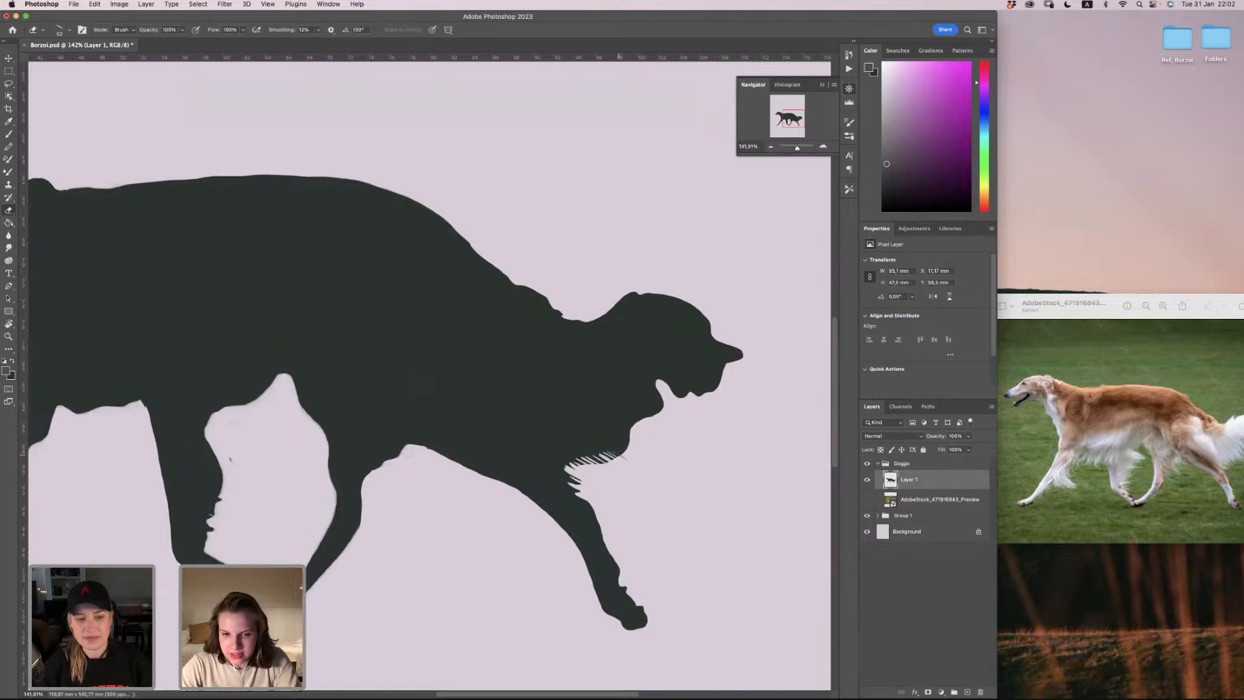
{"action": "mouse_move", "coordinate": [623, 451]}
{"action": "left_mouse_down"}
{"action": "mouse_move", "coordinate": [633, 420]}
{"action": "mouse_move", "coordinate": [648, 407]}
{"action": "mouse_move", "coordinate": [656, 417]}
{"action": "left_mouse_up"}
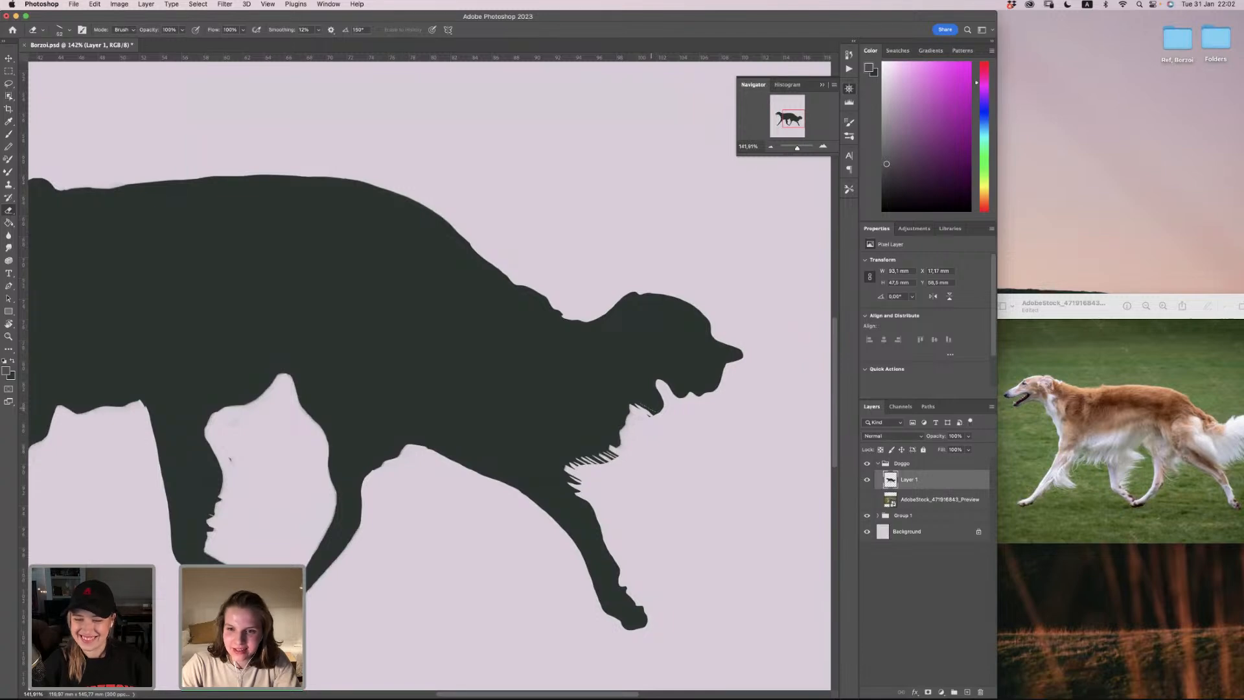
{"action": "mouse_move", "coordinate": [651, 413]}
{"action": "left_mouse_down"}
{"action": "mouse_move", "coordinate": [664, 412]}
{"action": "mouse_move", "coordinate": [648, 405]}
{"action": "left_mouse_up"}
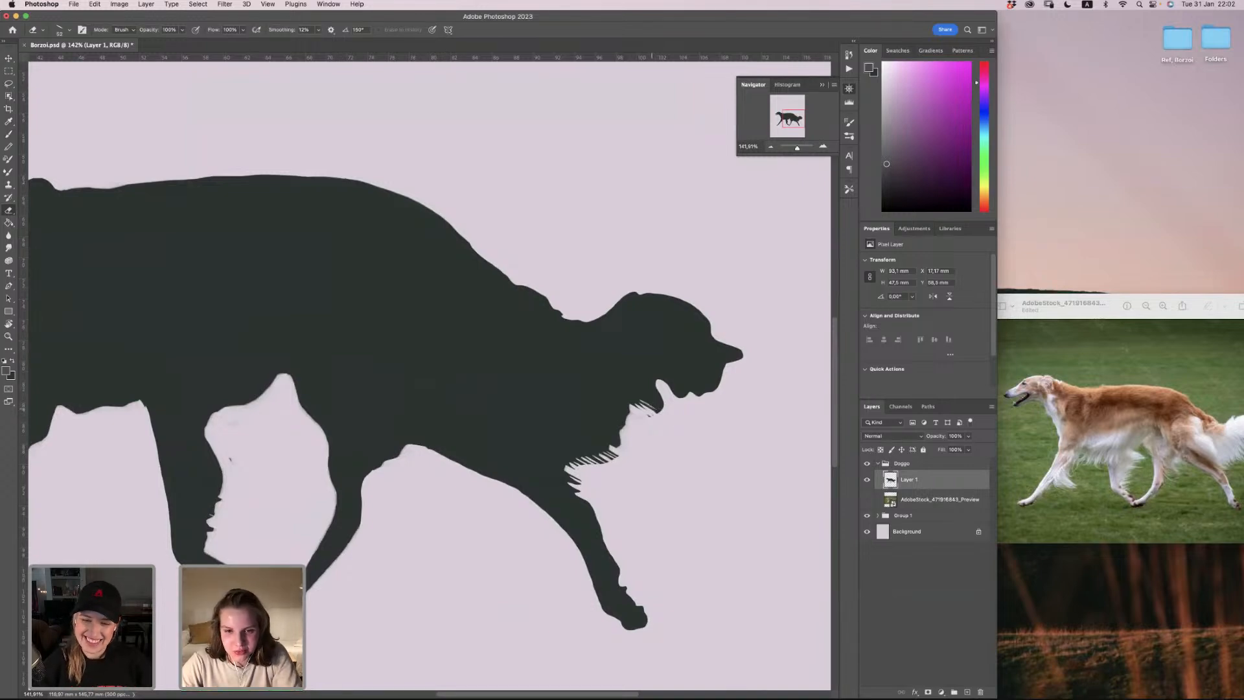
{"action": "mouse_move", "coordinate": [650, 407]}
{"action": "left_mouse_down"}
{"action": "mouse_move", "coordinate": [659, 414]}
{"action": "mouse_move", "coordinate": [654, 391]}
{"action": "mouse_move", "coordinate": [638, 405]}
{"action": "mouse_move", "coordinate": [655, 392]}
{"action": "left_mouse_up"}
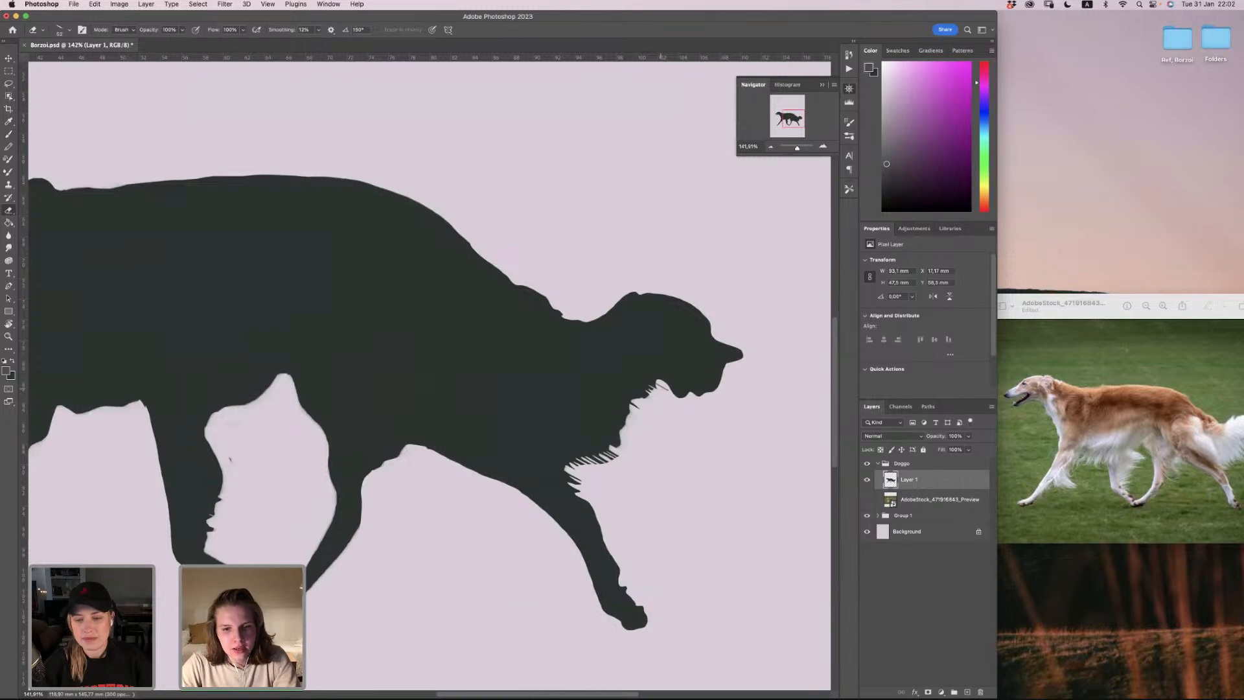
Step: Set the eraser tip angle to about 123° and cut fine fur notches along the underside of the tail's outer end
{"action": "right_click", "coordinate": [669, 418]}
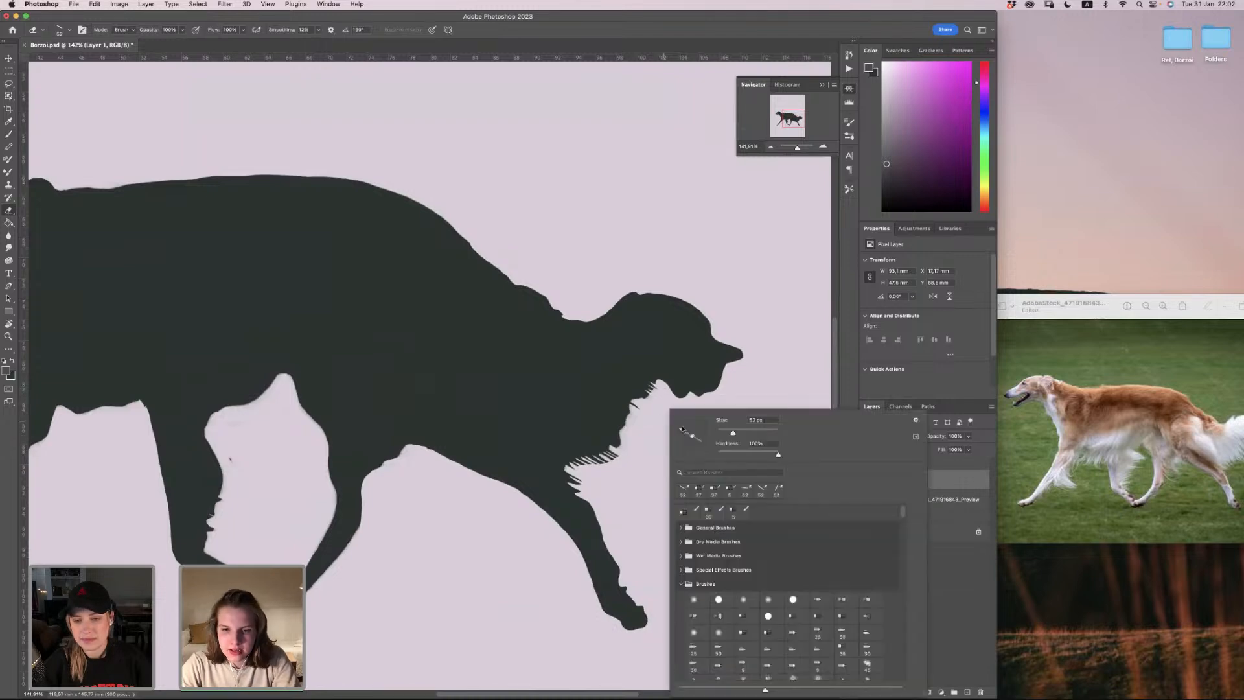
{"action": "left_click_drag", "start_coordinate": [681, 428], "coordinate": [684, 421]}
{"action": "left_click", "coordinate": [658, 383]}
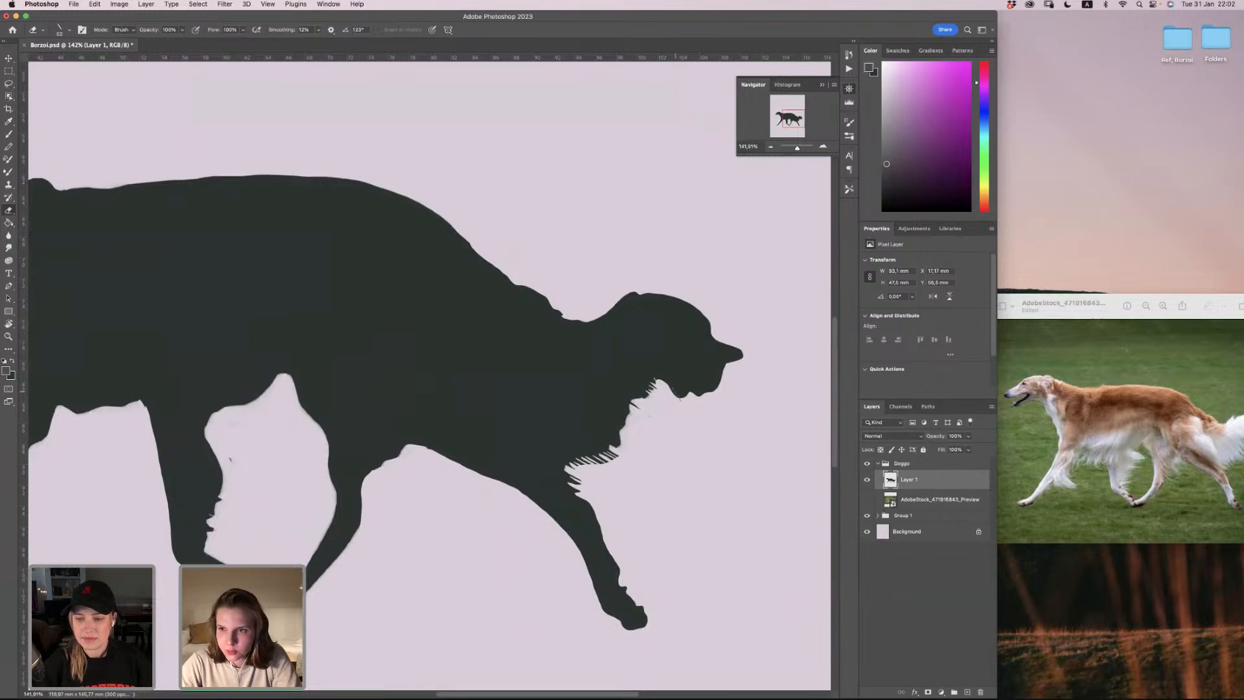
{"action": "left_click_drag", "start_coordinate": [675, 390], "coordinate": [692, 403]}
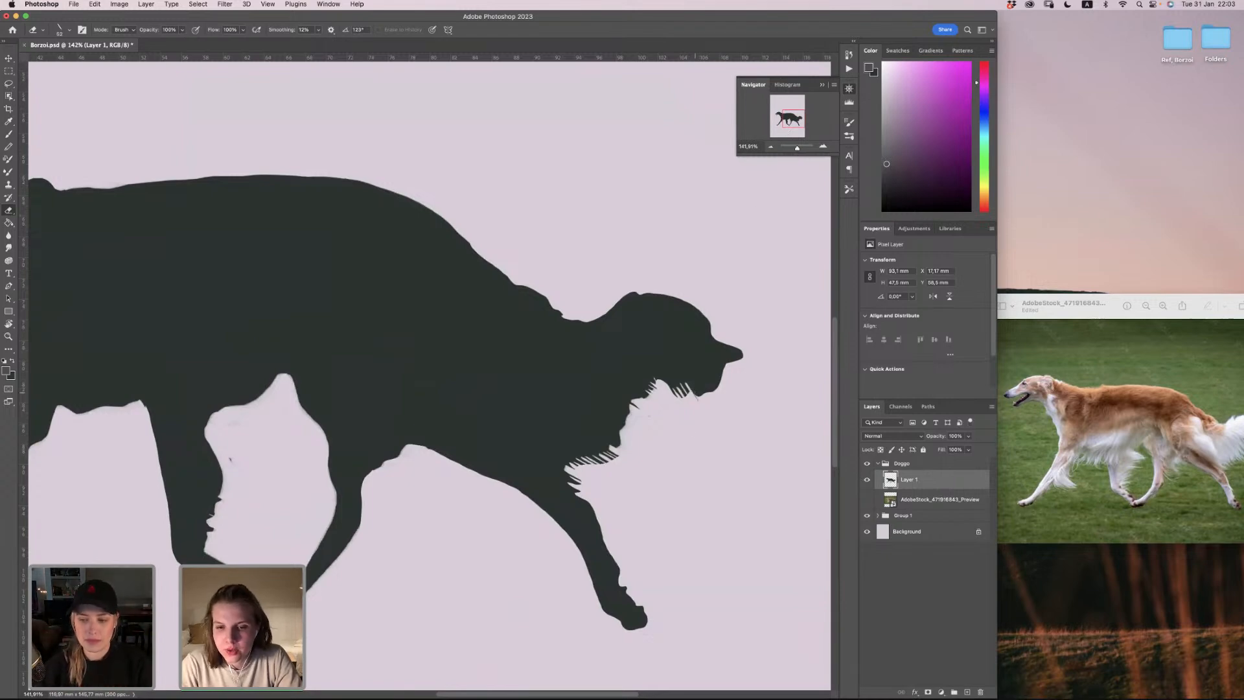
{"action": "left_click_drag", "start_coordinate": [689, 386], "coordinate": [701, 395]}
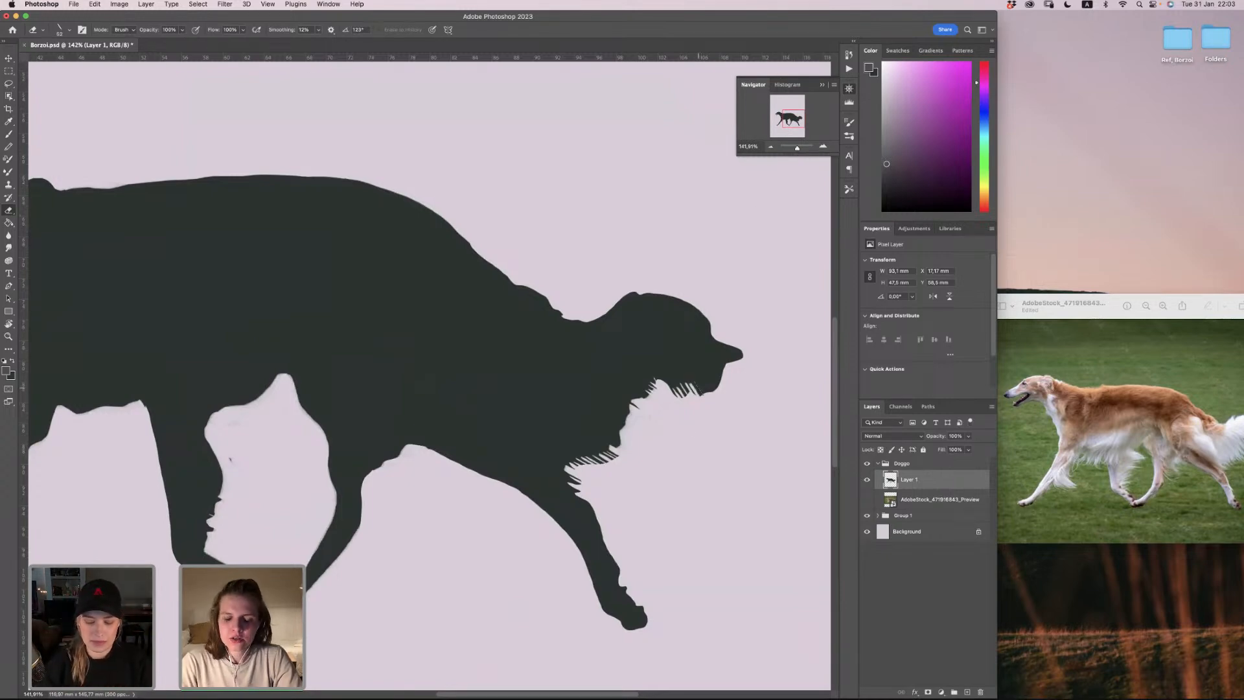
{"action": "left_click", "coordinate": [698, 388]}
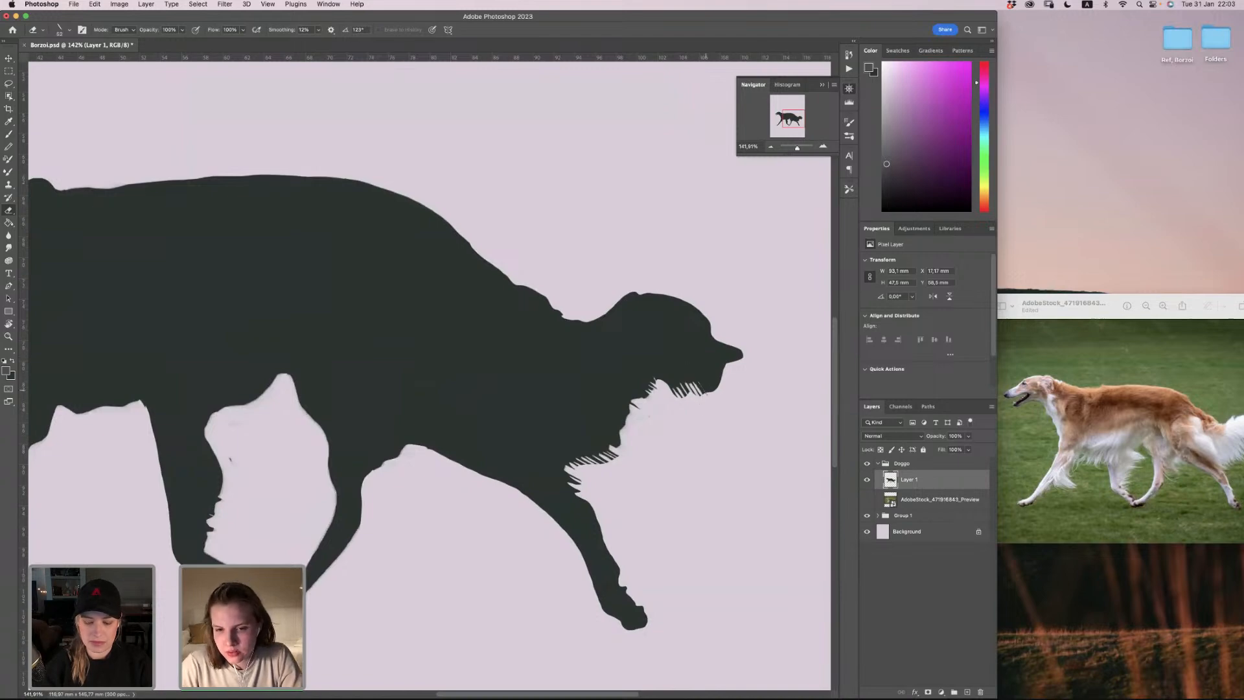
{"action": "left_click", "coordinate": [702, 388]}
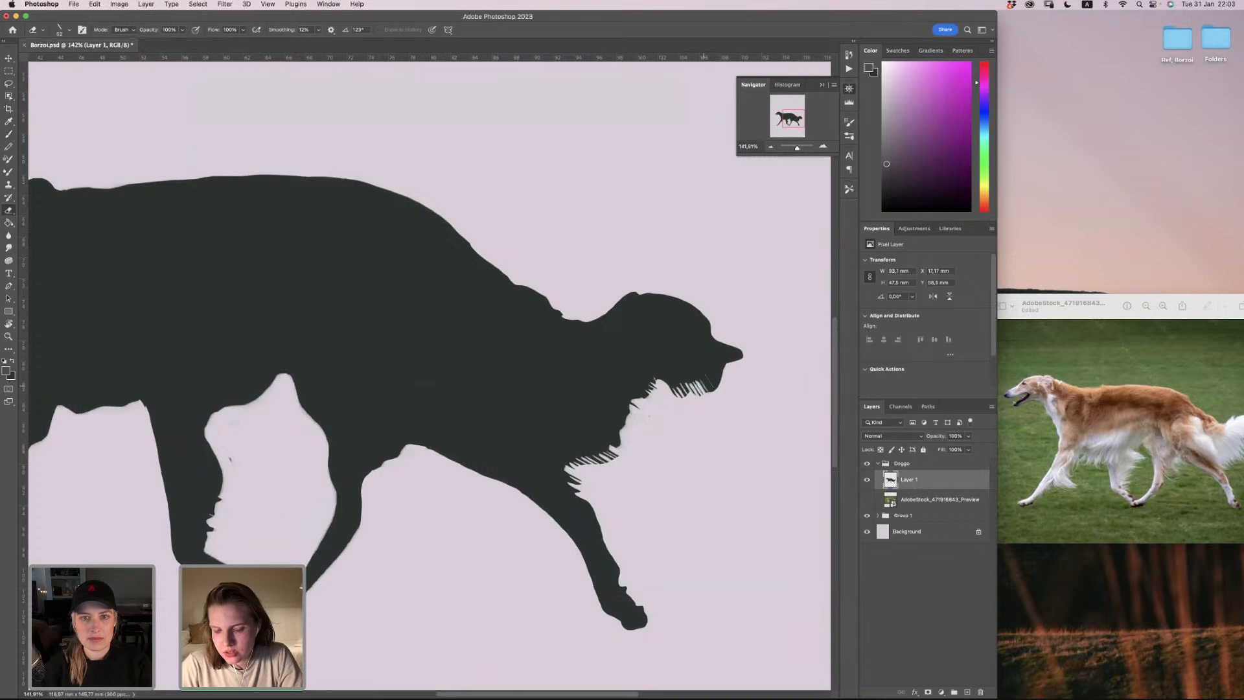
{"action": "left_click", "coordinate": [705, 385]}
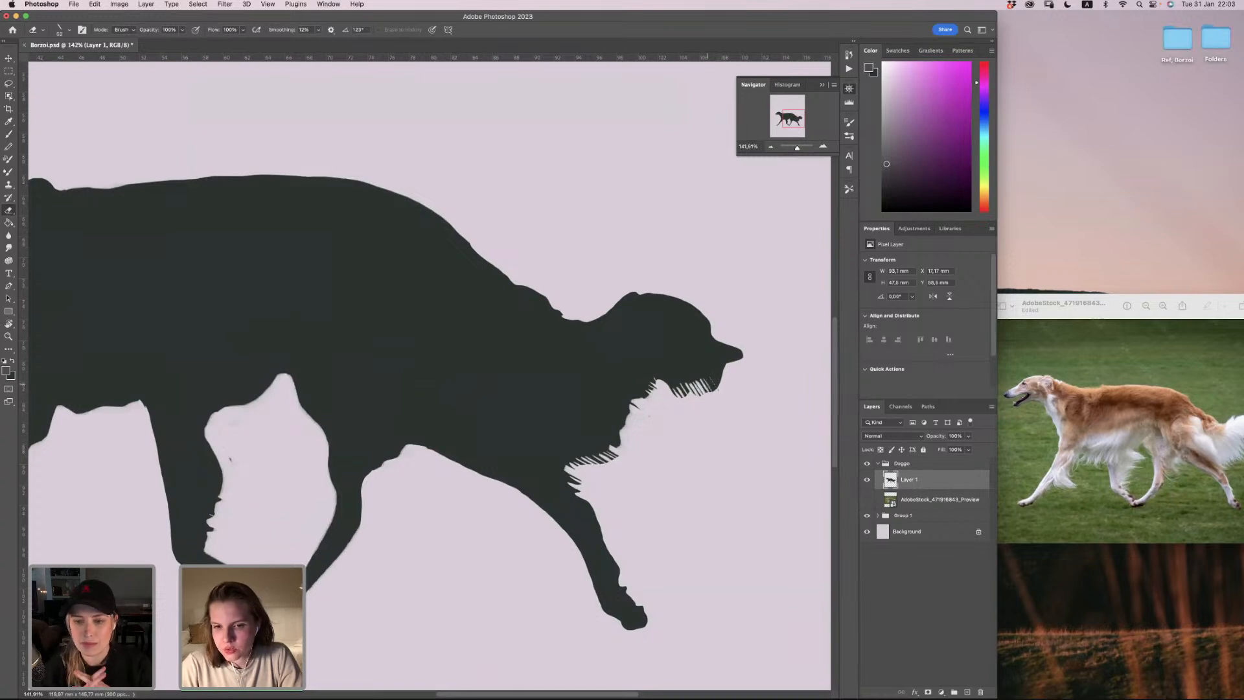
{"action": "left_click", "coordinate": [709, 384]}
{"action": "left_click", "coordinate": [714, 383]}
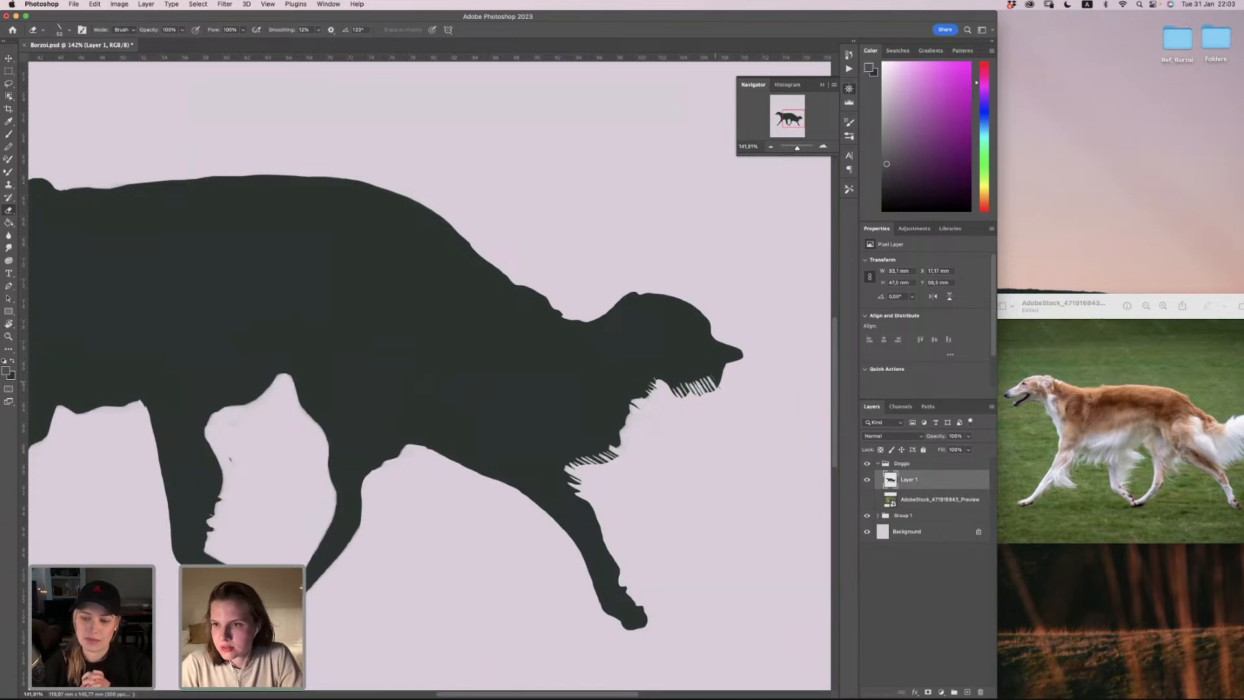
{"action": "left_click", "coordinate": [715, 382]}
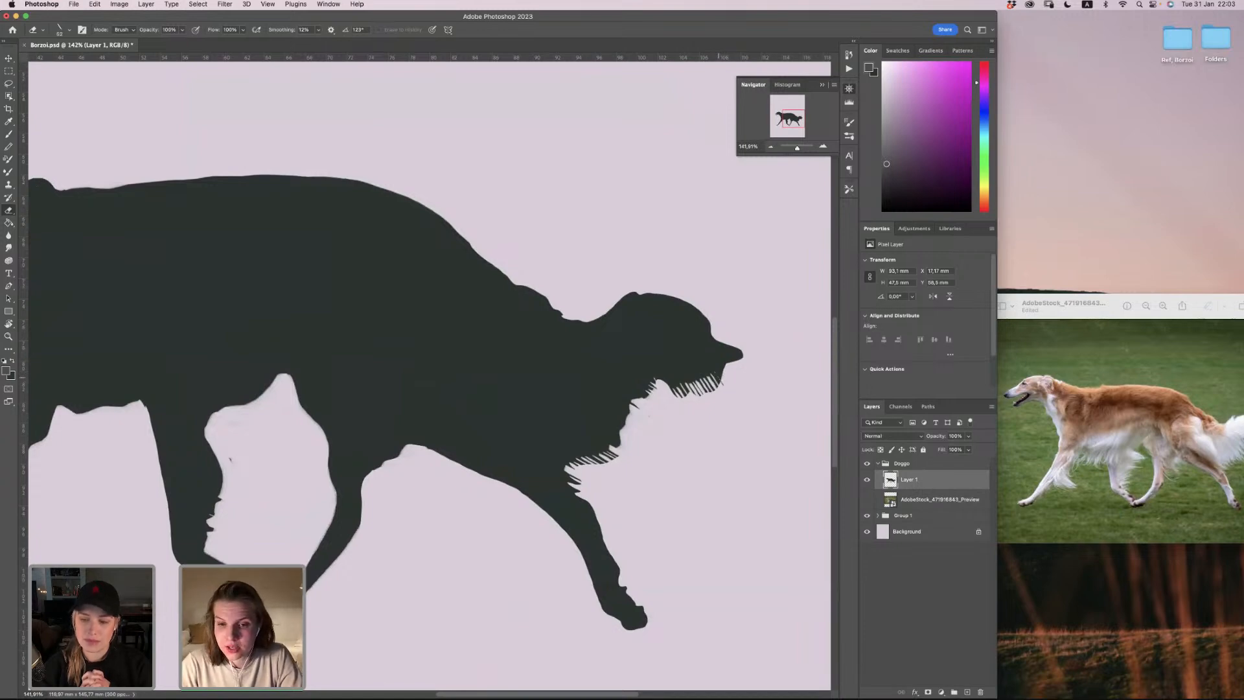
Step: Cut closely spaced fur notches along the underside of the tail's tip with the angled eraser
{"action": "left_click", "coordinate": [717, 377]}
{"action": "left_click", "coordinate": [719, 371]}
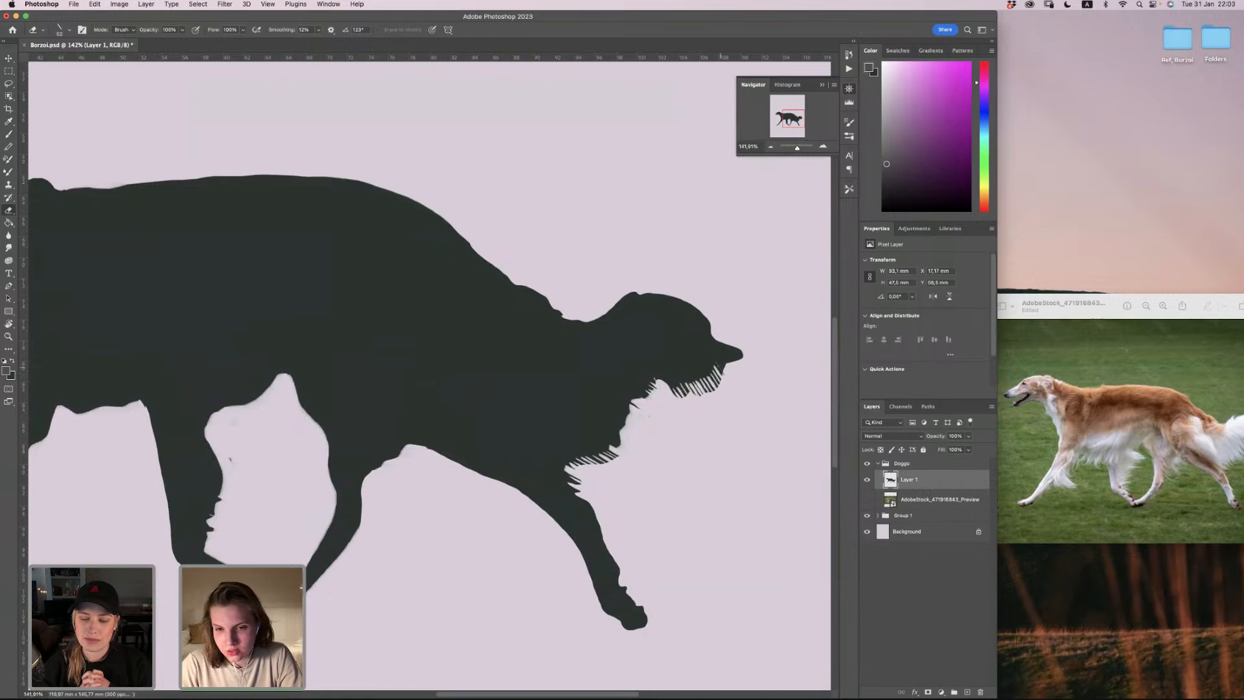
{"action": "left_click", "coordinate": [721, 363]}
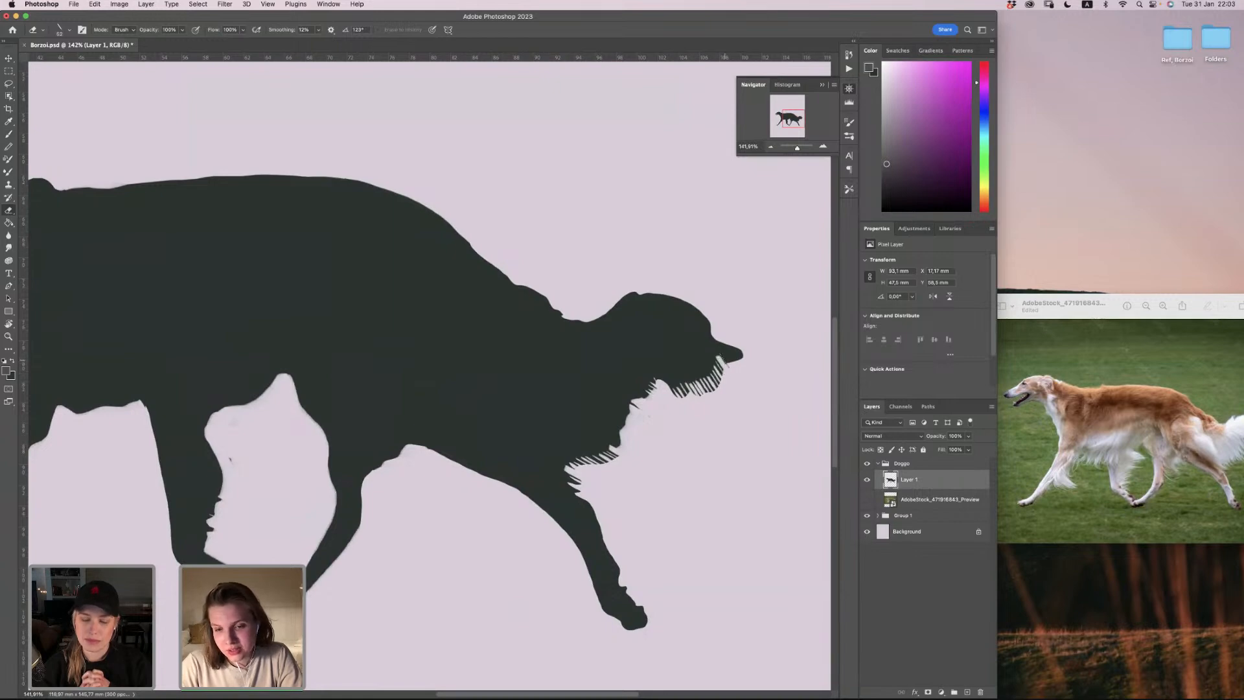
{"action": "left_click", "coordinate": [727, 360]}
{"action": "left_click", "coordinate": [736, 363]}
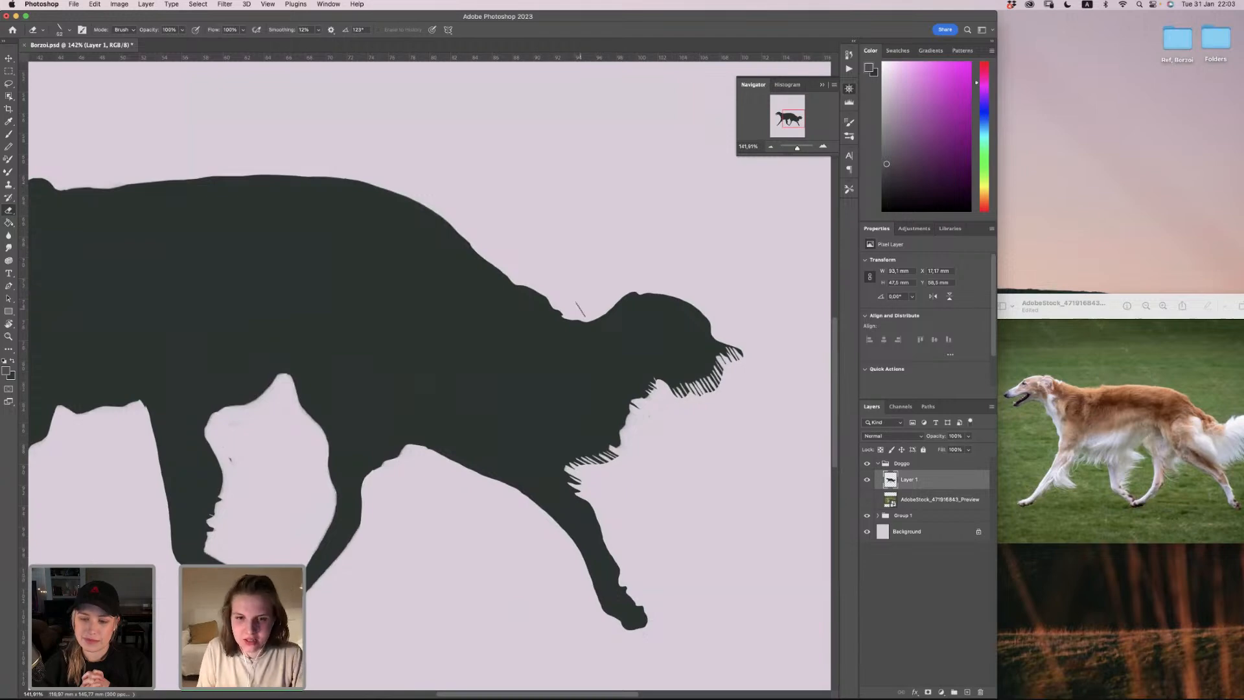
Step: Set the eraser tip angle to about 79° and carve a deeper, rougher gap where the rump meets the base of the tail
{"action": "right_click", "coordinate": [597, 278]}
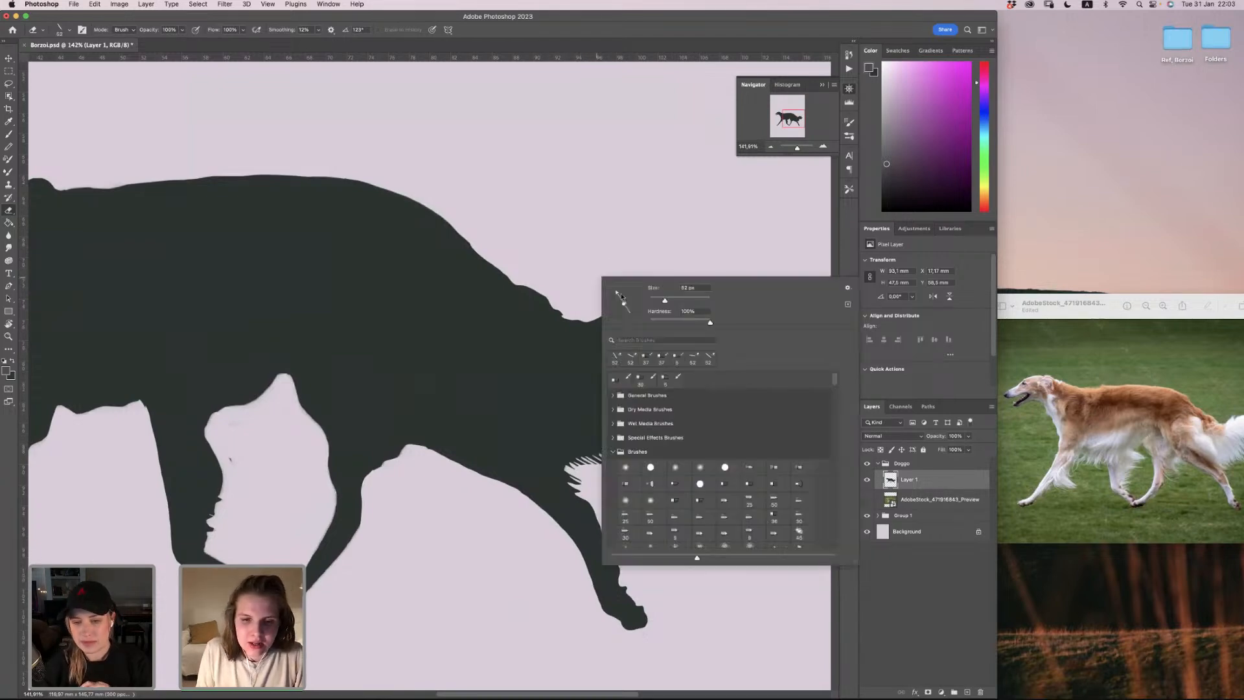
{"action": "mouse_move", "coordinate": [614, 293]}
{"action": "left_mouse_down"}
{"action": "mouse_move", "coordinate": [566, 312]}
{"action": "mouse_move", "coordinate": [592, 320]}
{"action": "mouse_move", "coordinate": [645, 280]}
{"action": "left_mouse_up"}
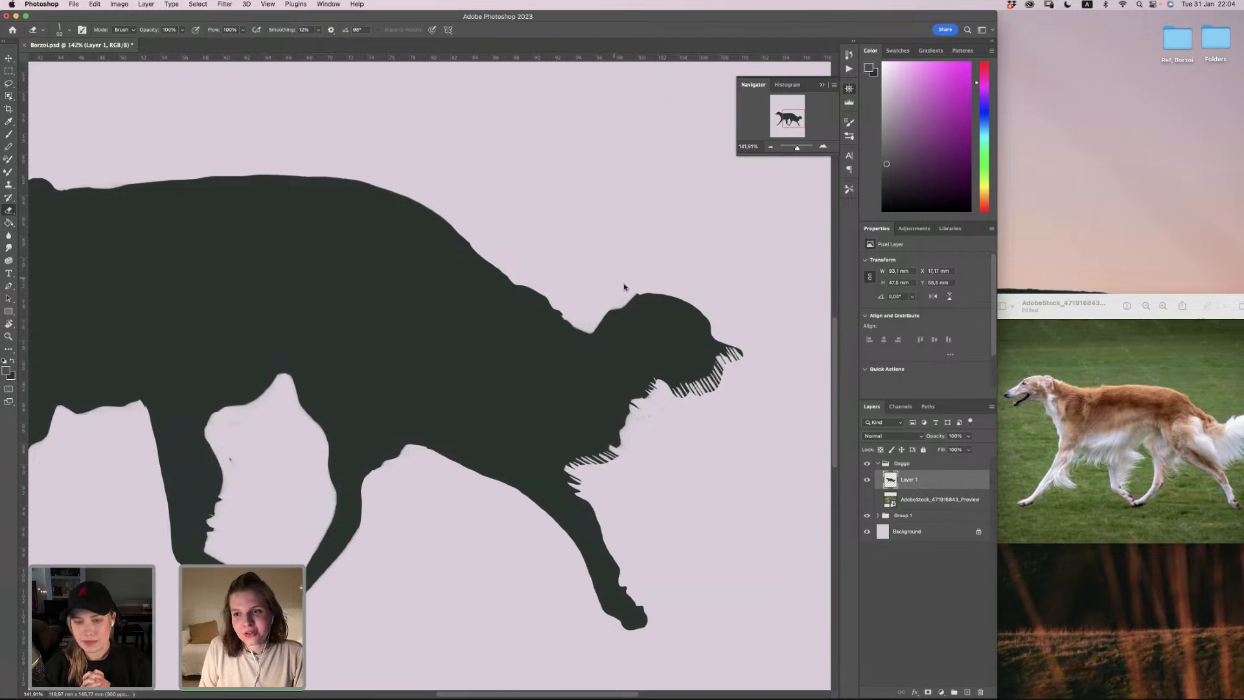
{"action": "right_click", "coordinate": [624, 287]}
{"action": "left_click_drag", "start_coordinate": [640, 296], "coordinate": [646, 294]}
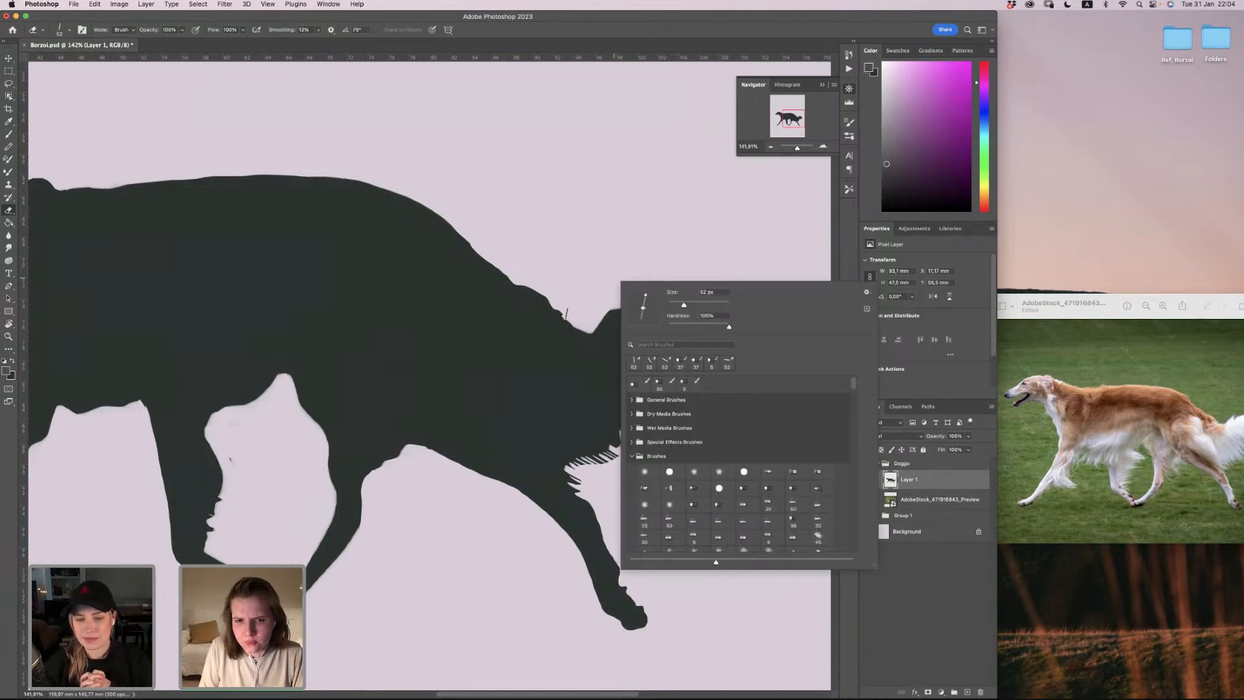
{"action": "mouse_move", "coordinate": [566, 313]}
{"action": "left_mouse_down"}
{"action": "mouse_move", "coordinate": [590, 331]}
{"action": "mouse_move", "coordinate": [605, 312]}
{"action": "left_mouse_up"}
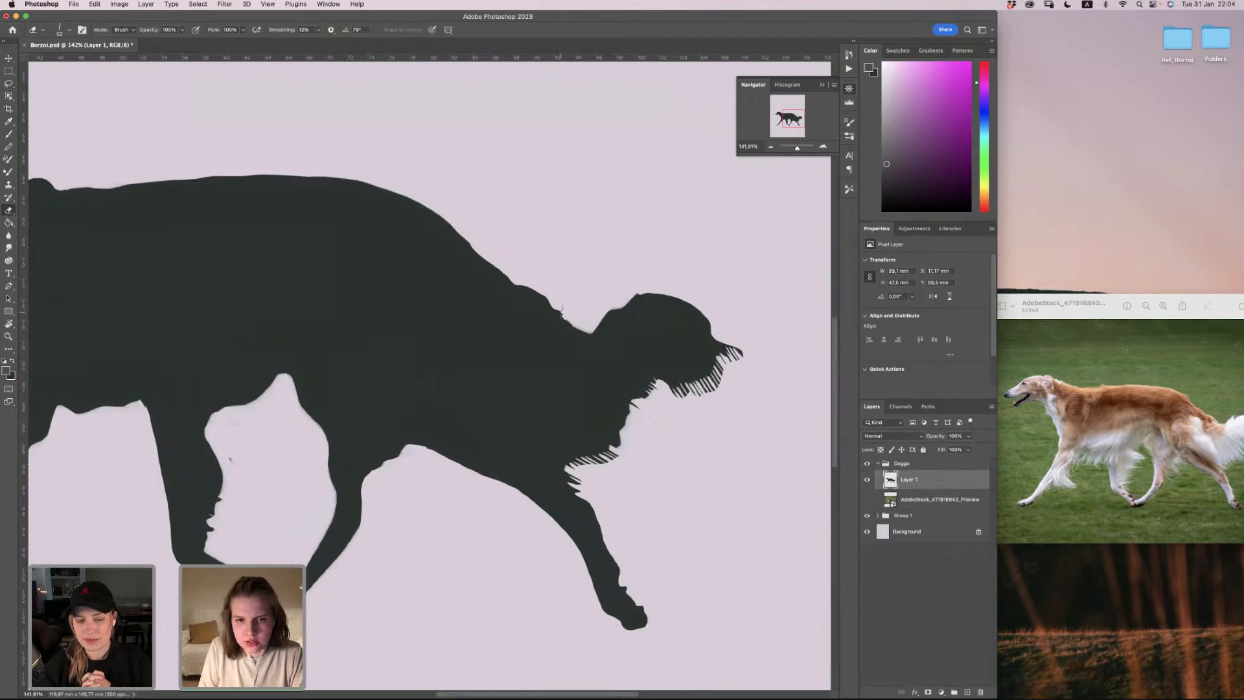
{"action": "left_click_drag", "start_coordinate": [561, 313], "coordinate": [590, 339]}
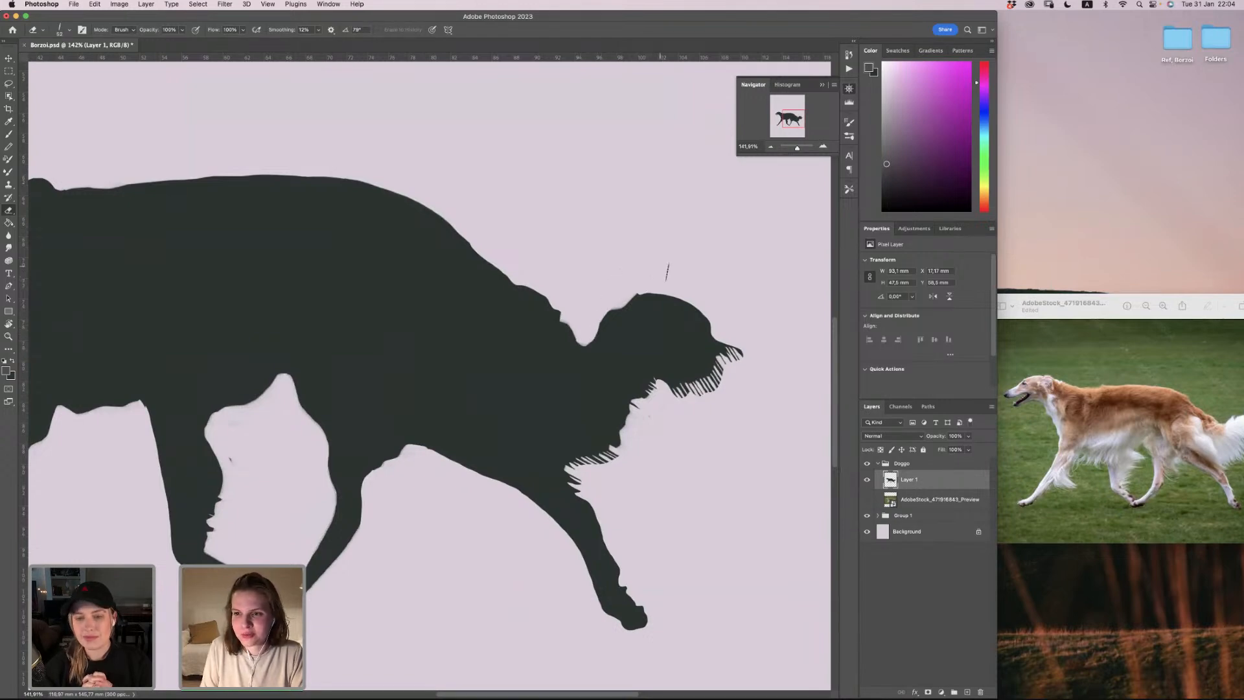
Step: Set the eraser tip angle to about 30° and shape small tufts along the tail's upper curve
{"action": "right_click", "coordinate": [688, 284]}
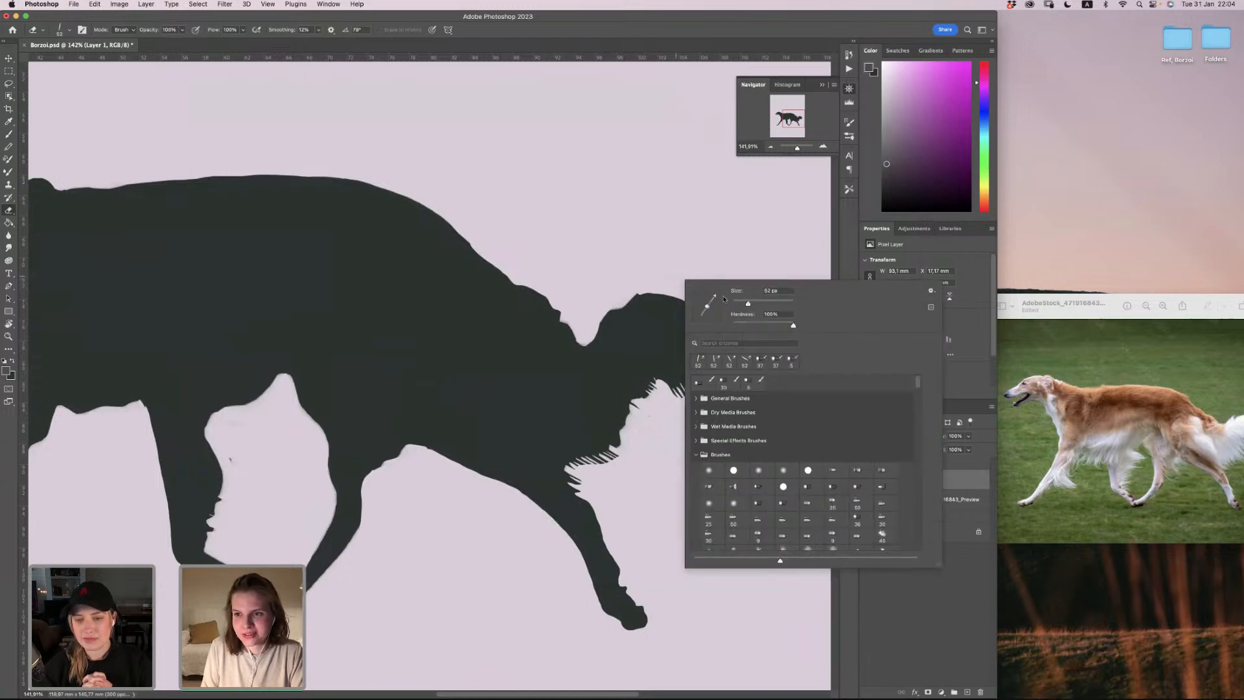
{"action": "left_click_drag", "start_coordinate": [717, 296], "coordinate": [724, 298]}
{"action": "left_click", "coordinate": [680, 259]}
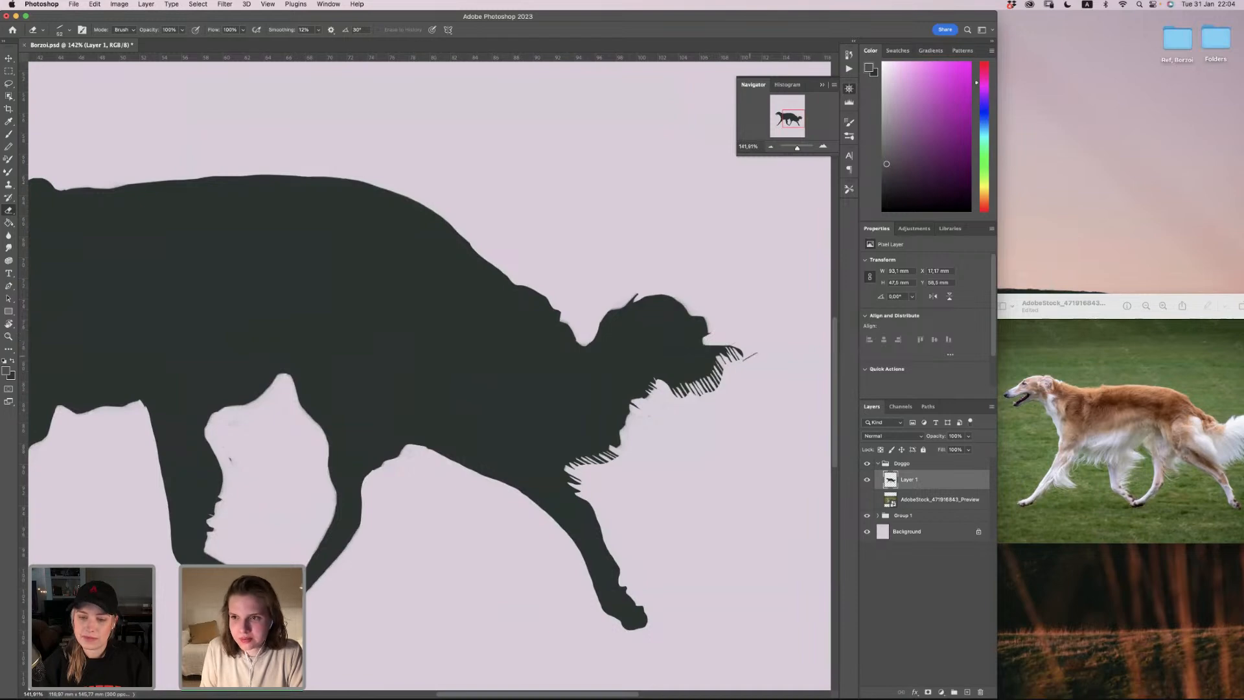
Step: Set the eraser tip angle to about 140° and refine the fur strands at the tip of the tail
{"action": "right_click", "coordinate": [745, 375]}
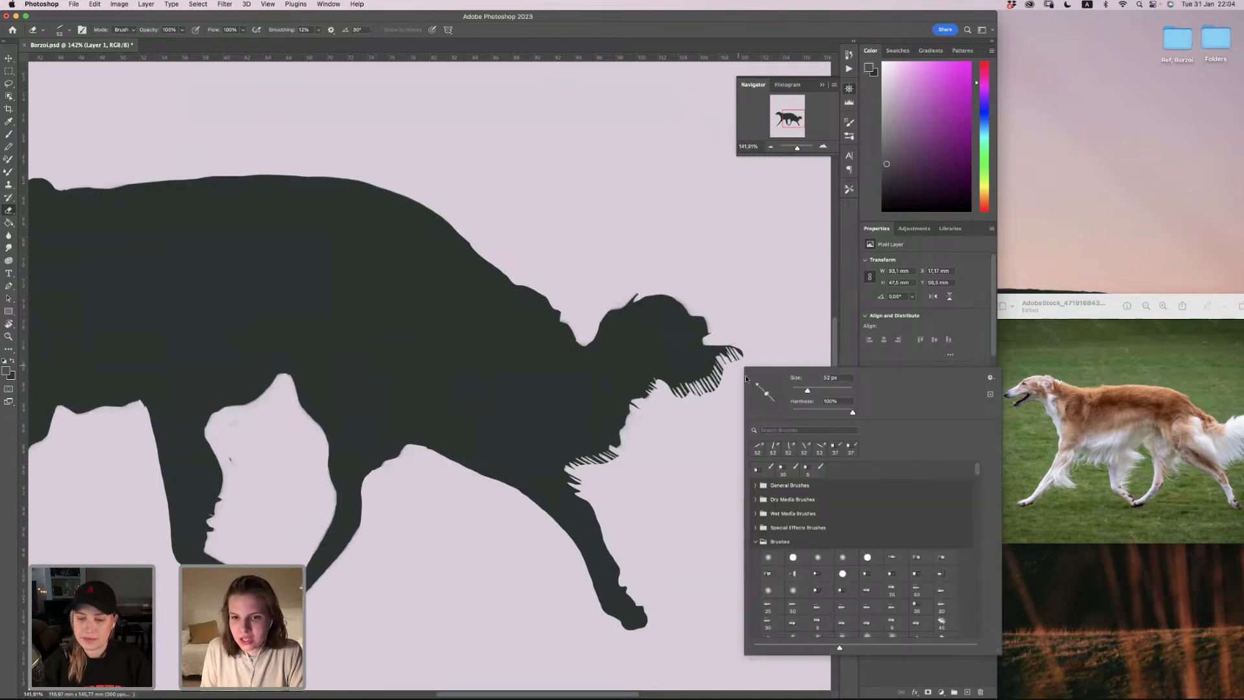
{"action": "left_click_drag", "start_coordinate": [745, 376], "coordinate": [744, 375]}
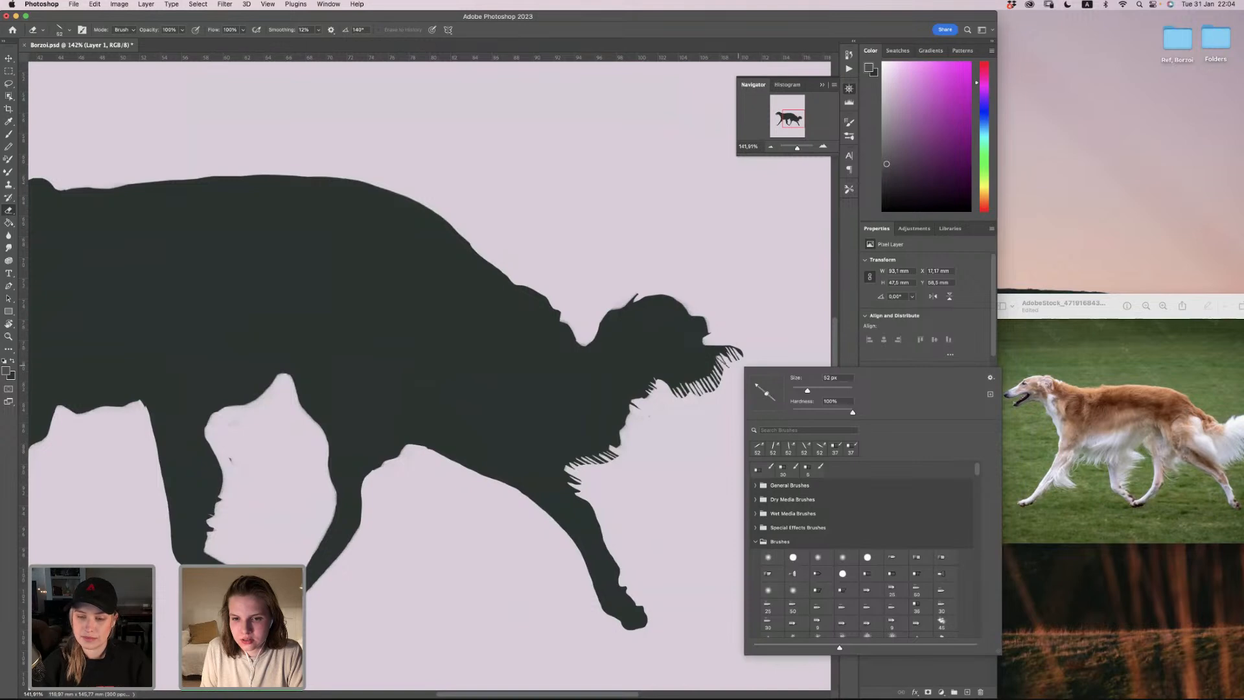
{"action": "left_click", "coordinate": [725, 360]}
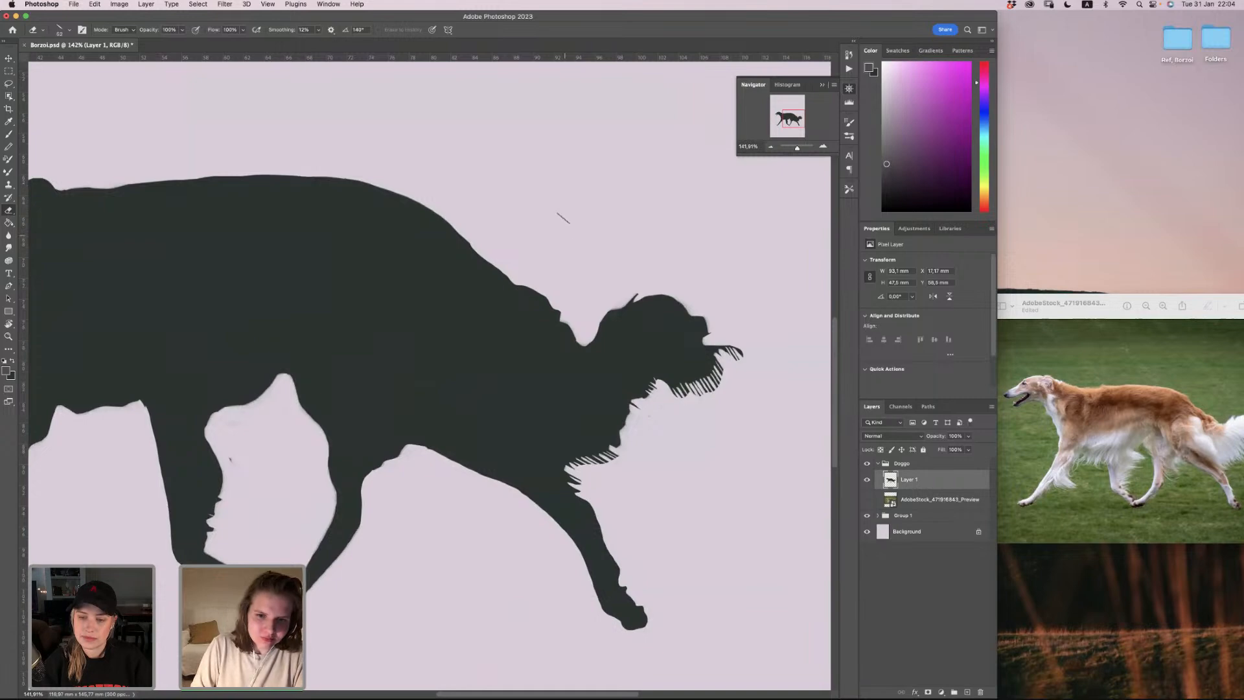
Step: Set the eraser tip angle to about 21° and roughen the rump's outline down to the base of the tail
{"action": "right_click", "coordinate": [563, 219]}
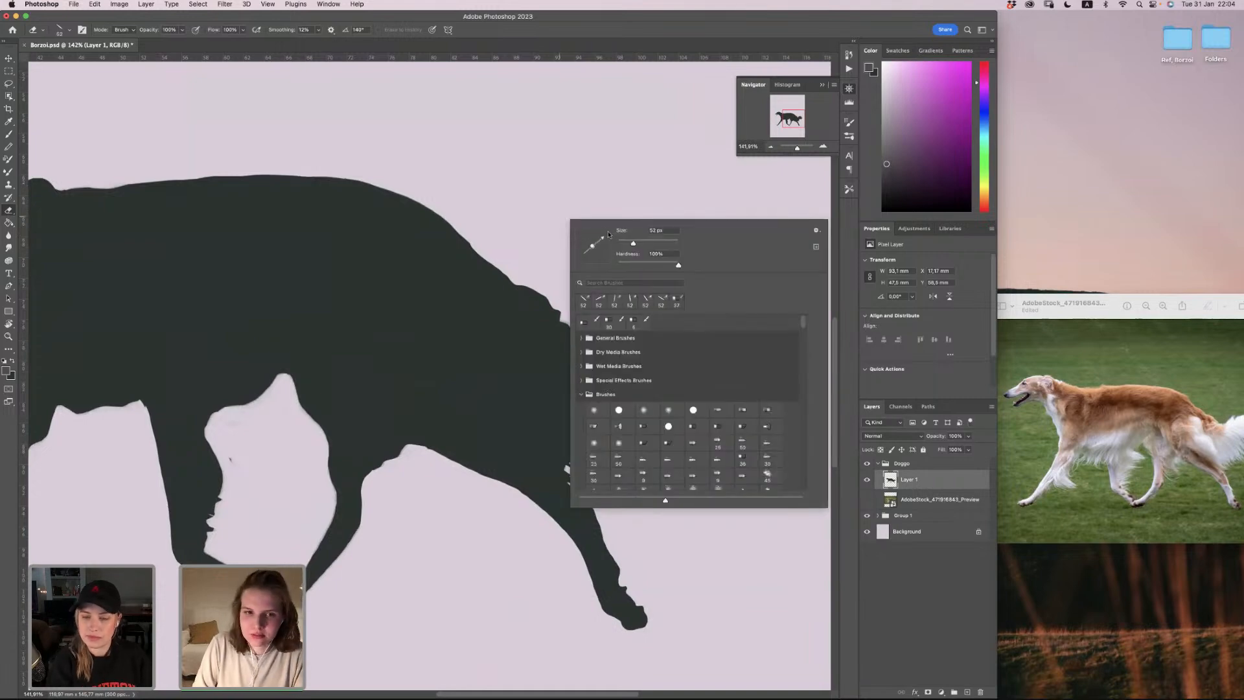
{"action": "left_click_drag", "start_coordinate": [583, 236], "coordinate": [619, 239]}
{"action": "left_click", "coordinate": [477, 194]}
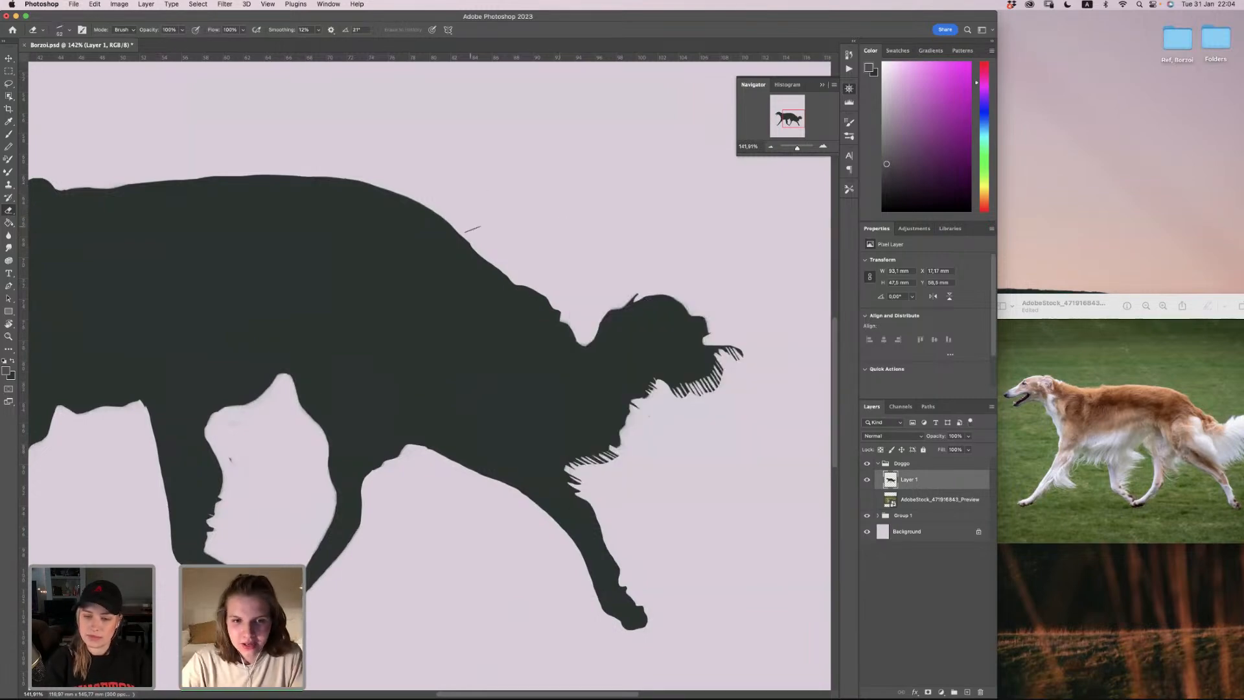
{"action": "left_click_drag", "start_coordinate": [460, 222], "coordinate": [581, 326]}
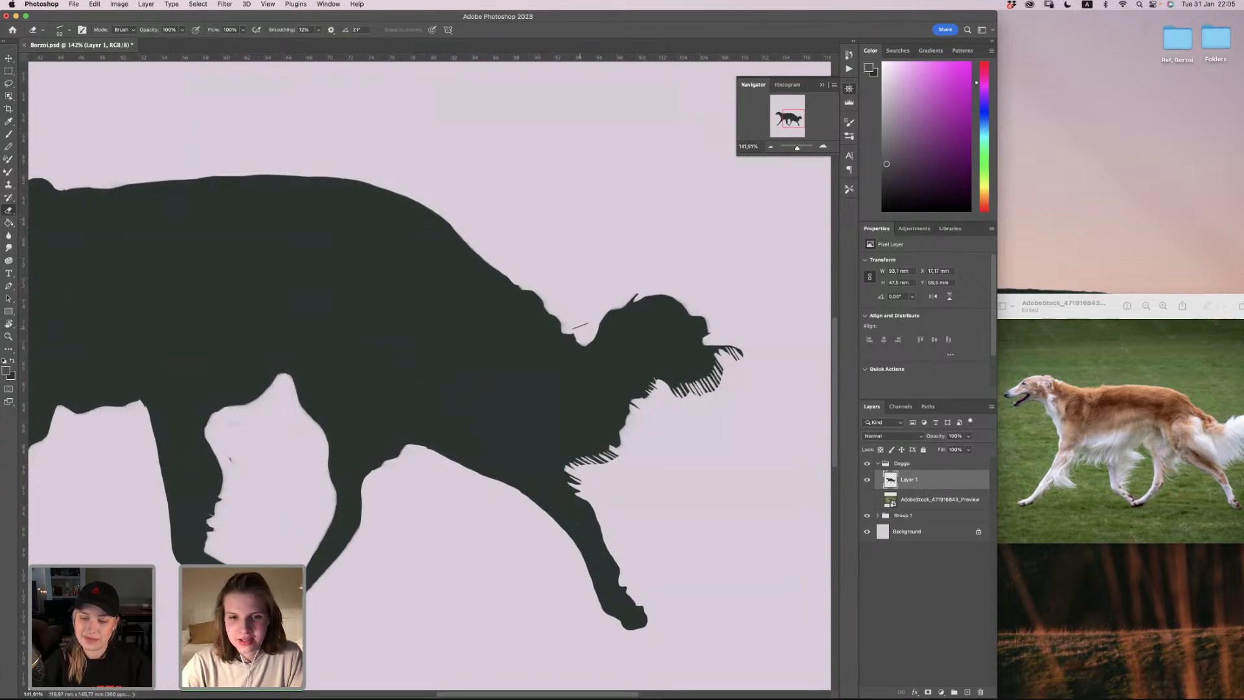
Step: Set the eraser tip angle to about 145° and nibble fur into the back edge of the dog's second front leg
{"action": "scroll", "coordinate": [563, 182], "scroll_direction": "left", "scroll_amount": 15}
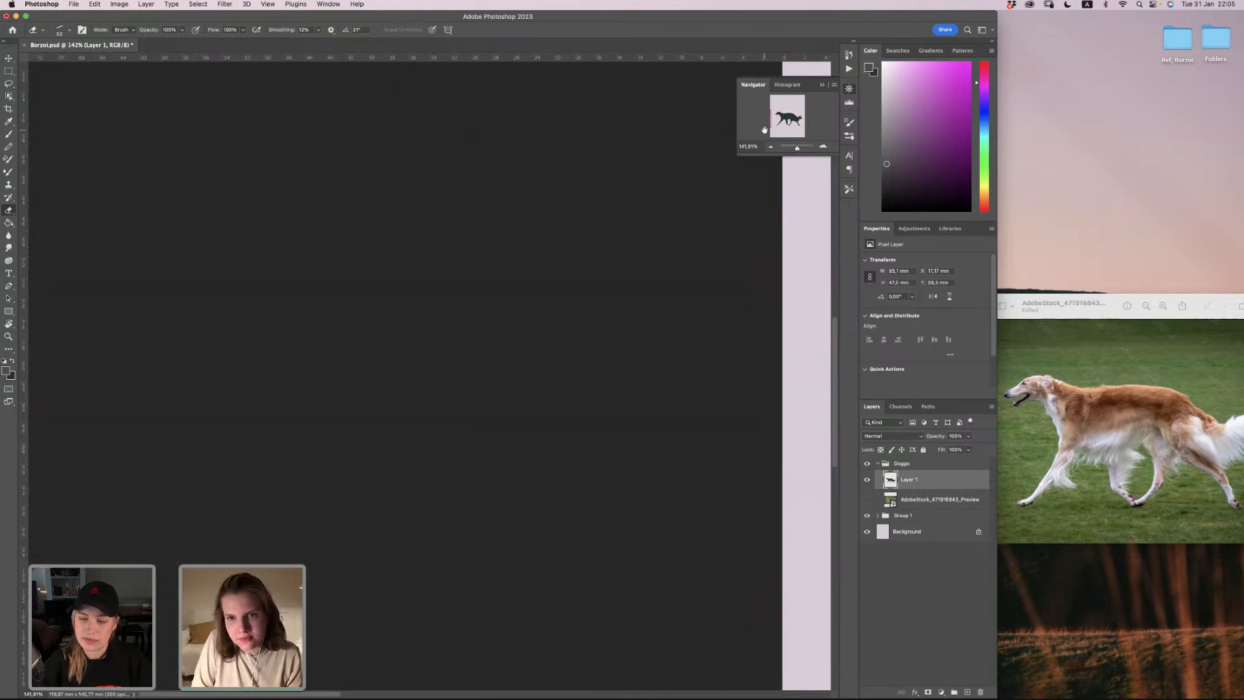
{"action": "left_click_drag", "start_coordinate": [764, 129], "coordinate": [800, 114]}
{"action": "left_click", "coordinate": [796, 149]}
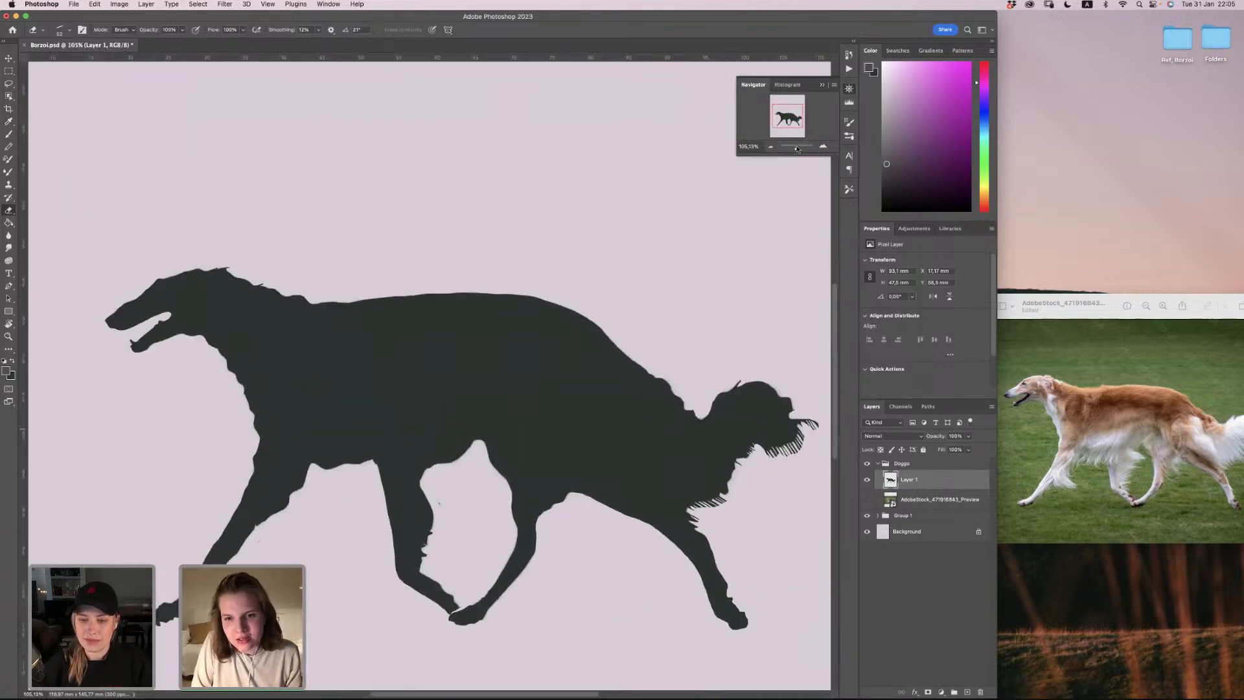
{"action": "left_click", "coordinate": [752, 126]}
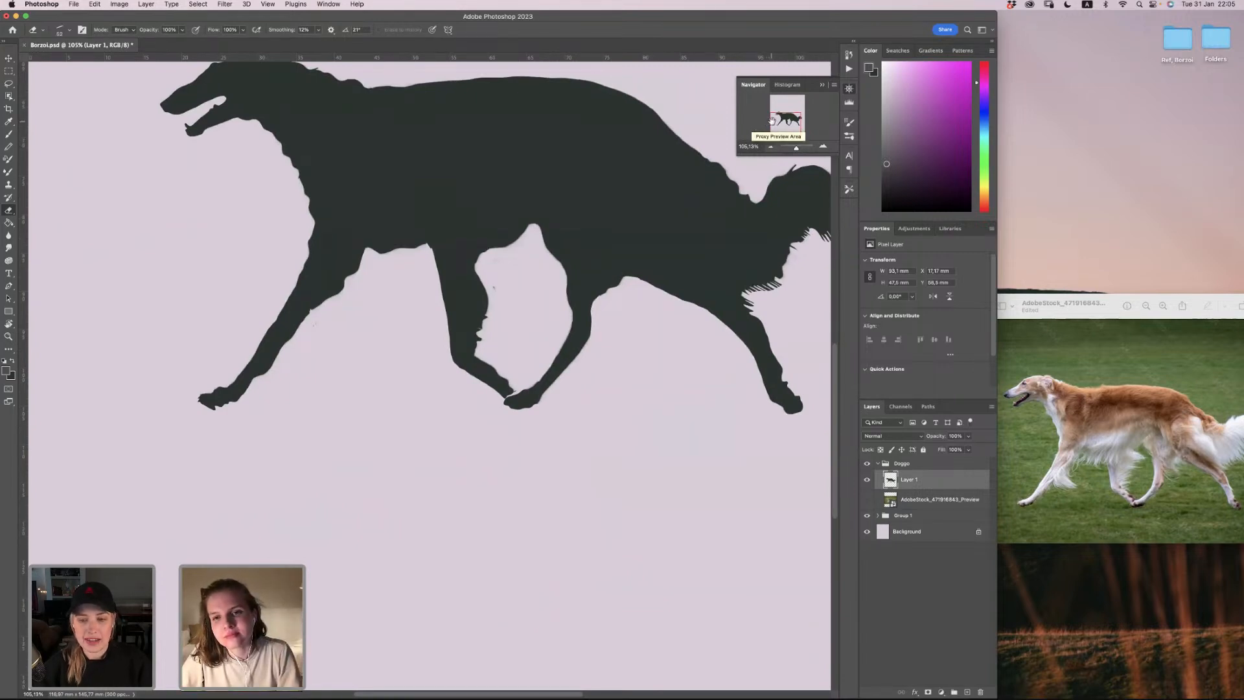
{"action": "left_click_drag", "start_coordinate": [772, 121], "coordinate": [775, 118]}
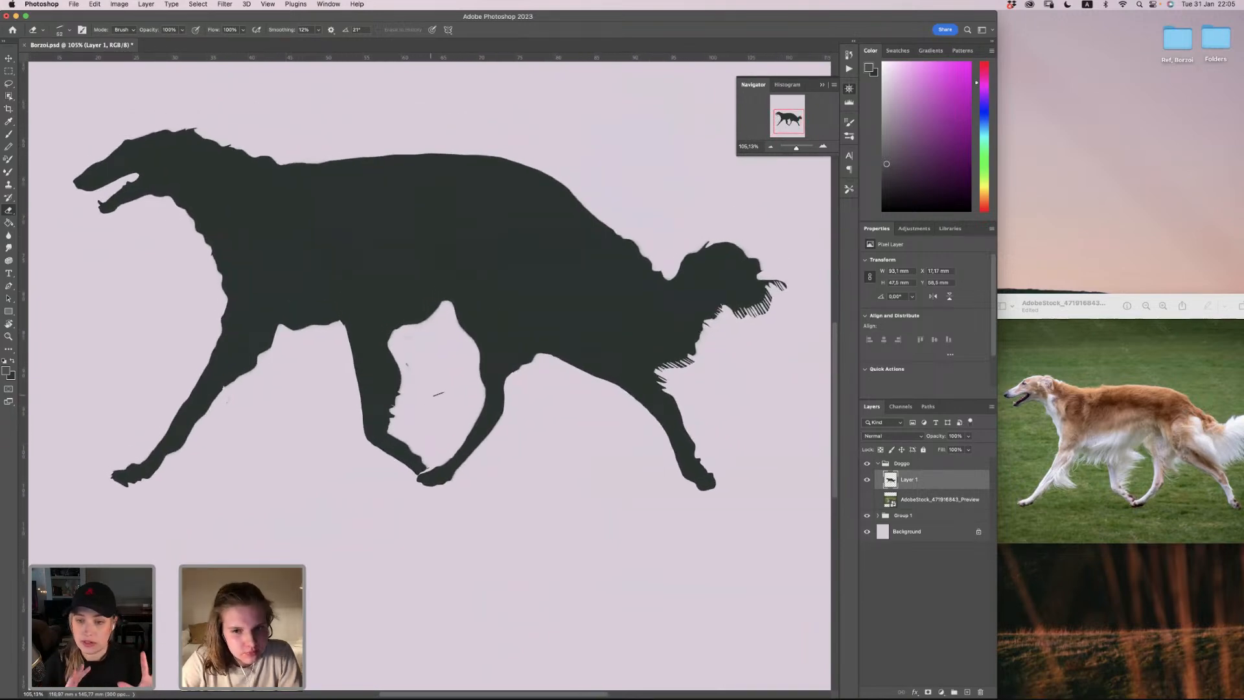
{"action": "right_click", "coordinate": [439, 383]}
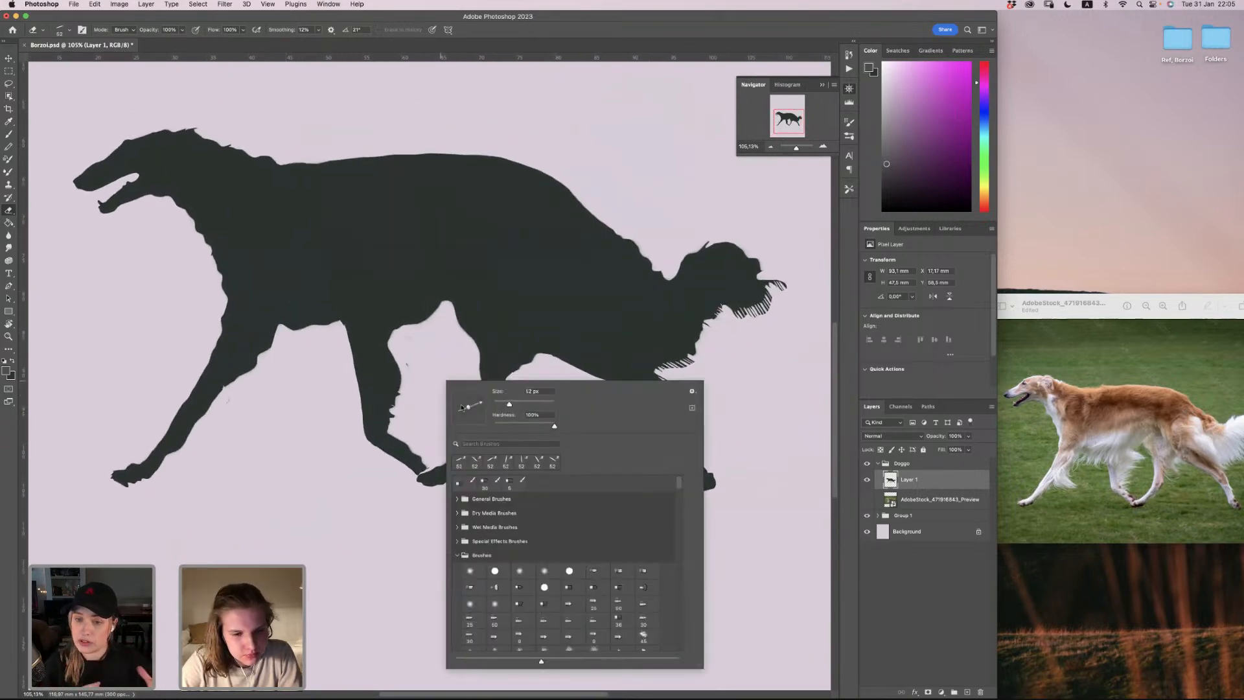
{"action": "mouse_move", "coordinate": [459, 413]}
{"action": "left_mouse_down"}
{"action": "mouse_move", "coordinate": [400, 386]}
{"action": "mouse_move", "coordinate": [396, 415]}
{"action": "left_mouse_up"}
{"action": "left_click", "coordinate": [407, 375]}
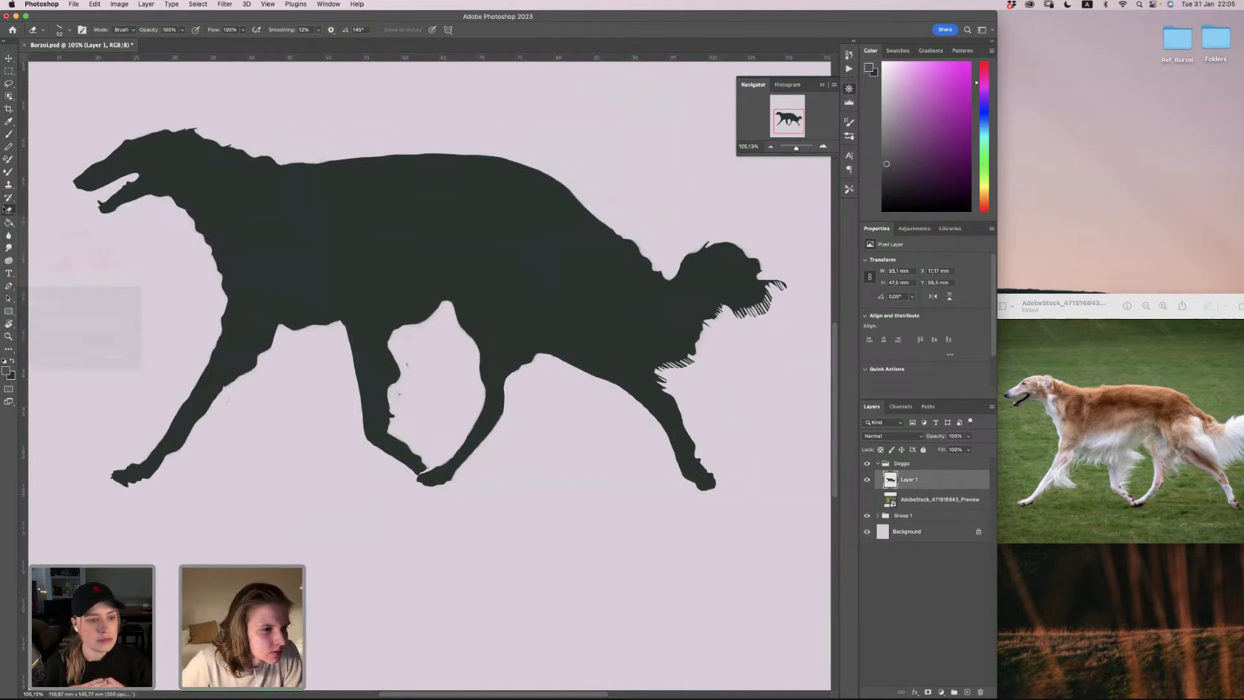
{"action": "scroll", "coordinate": [5, 210], "scroll_direction": "left", "scroll_amount": 10}
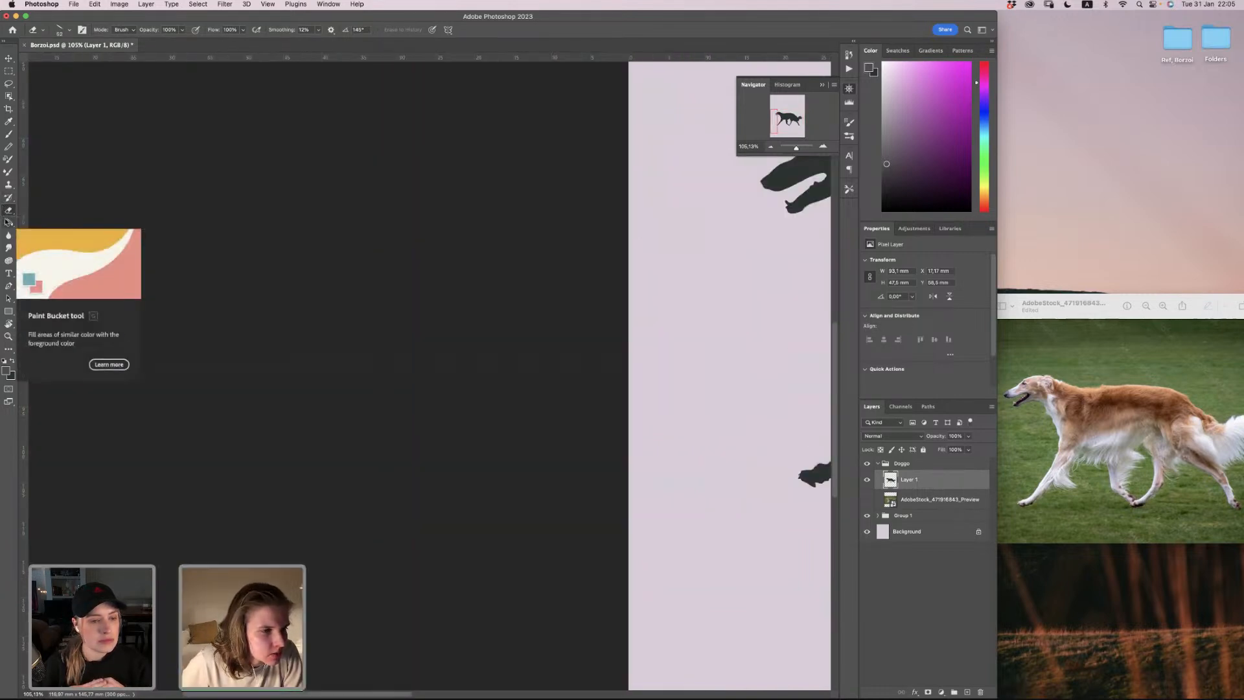
{"action": "left_click", "coordinate": [9, 222]}
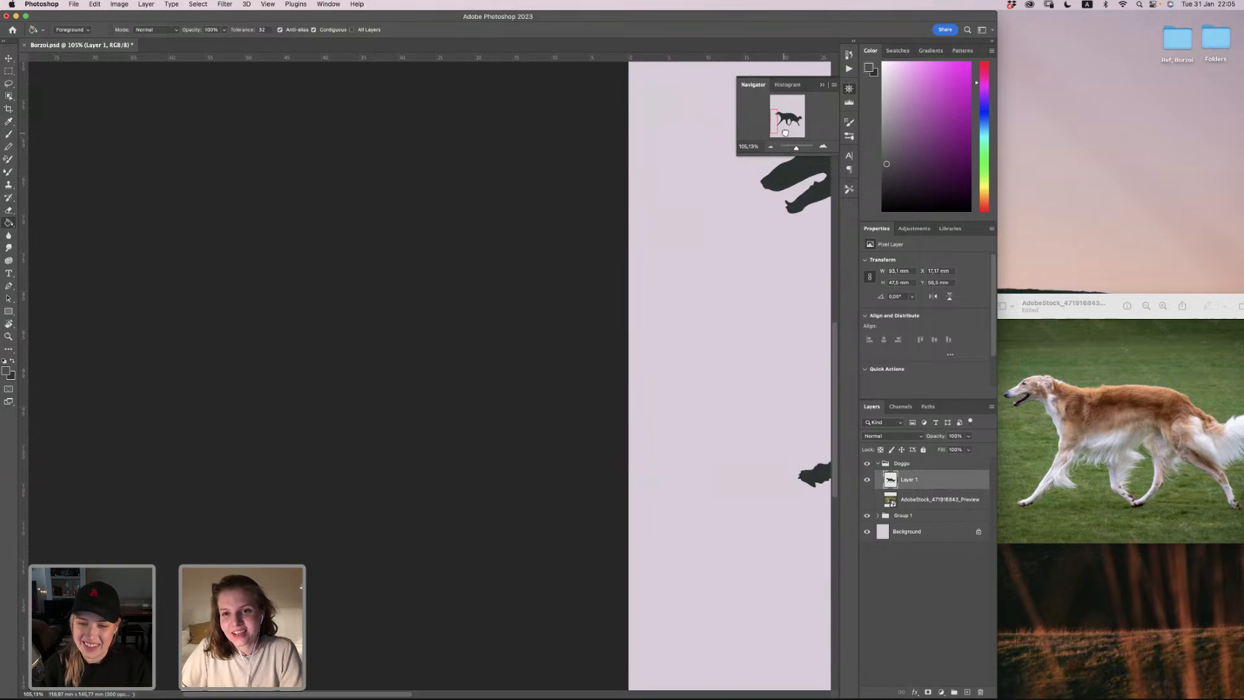
{"action": "left_click_drag", "start_coordinate": [784, 135], "coordinate": [783, 126]}
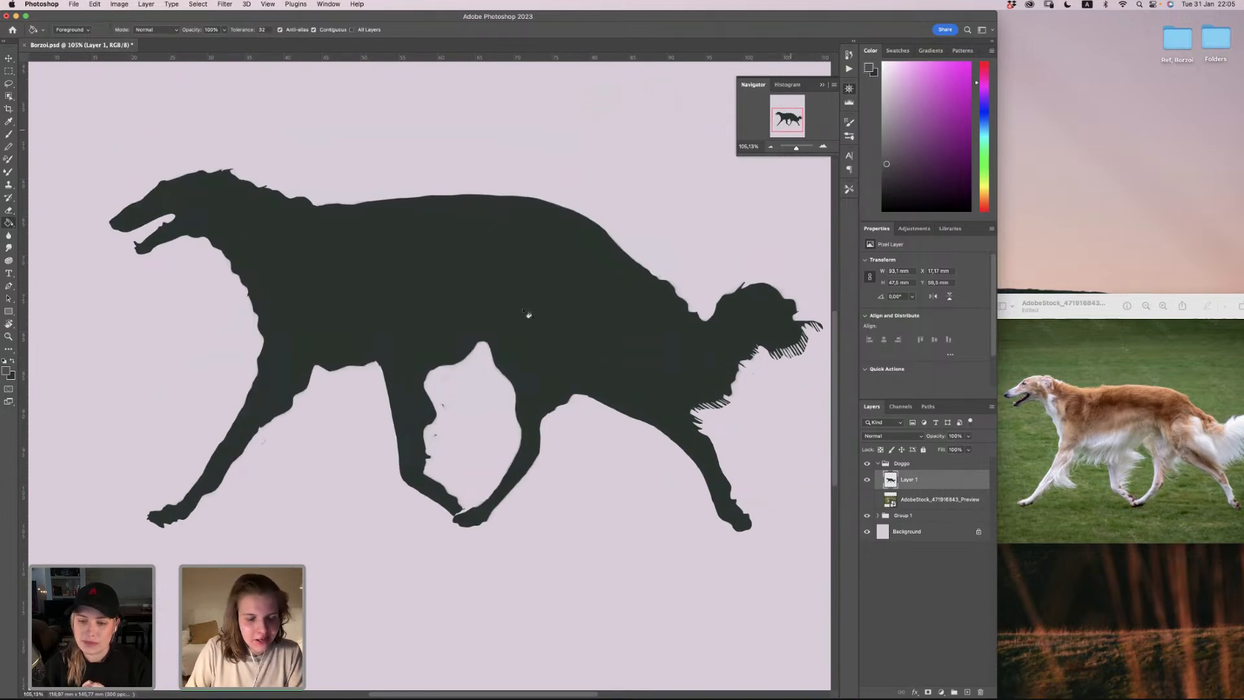
{"action": "key", "text": "e"}
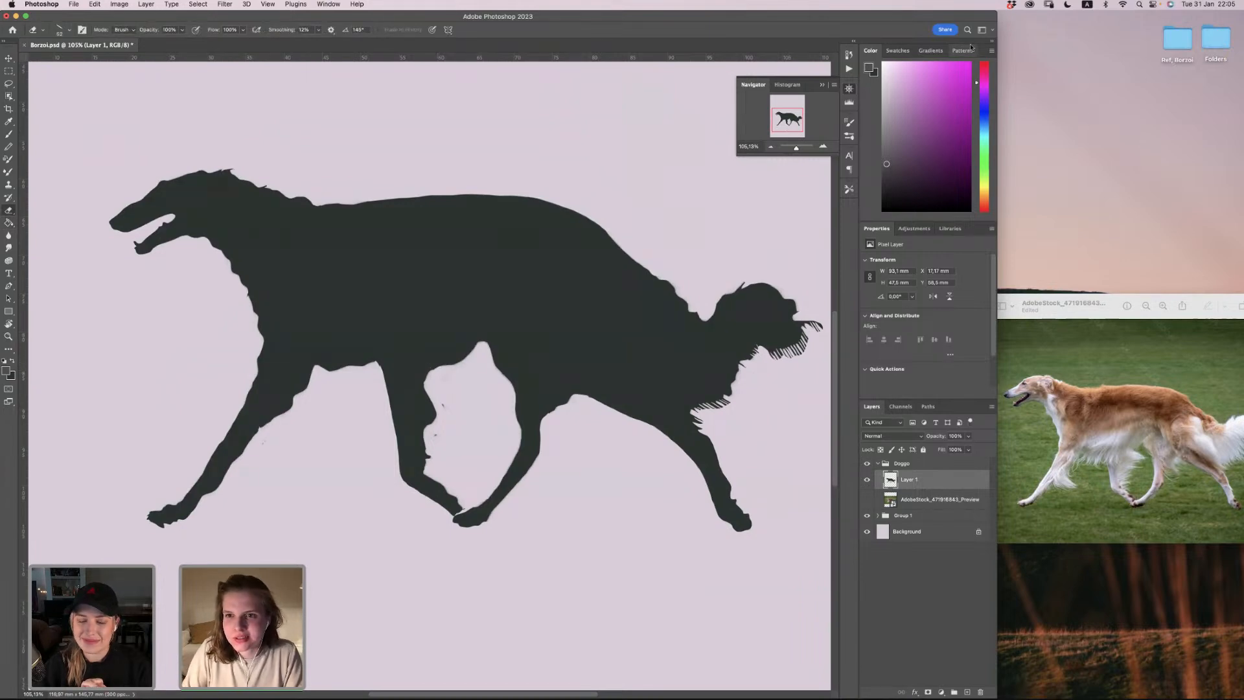
Step: Load the dog silhouette of Layer 1 as a selection, add a new layer above it, and hide Layer 1
{"action": "left_click_drag", "start_coordinate": [797, 149], "coordinate": [796, 150]}
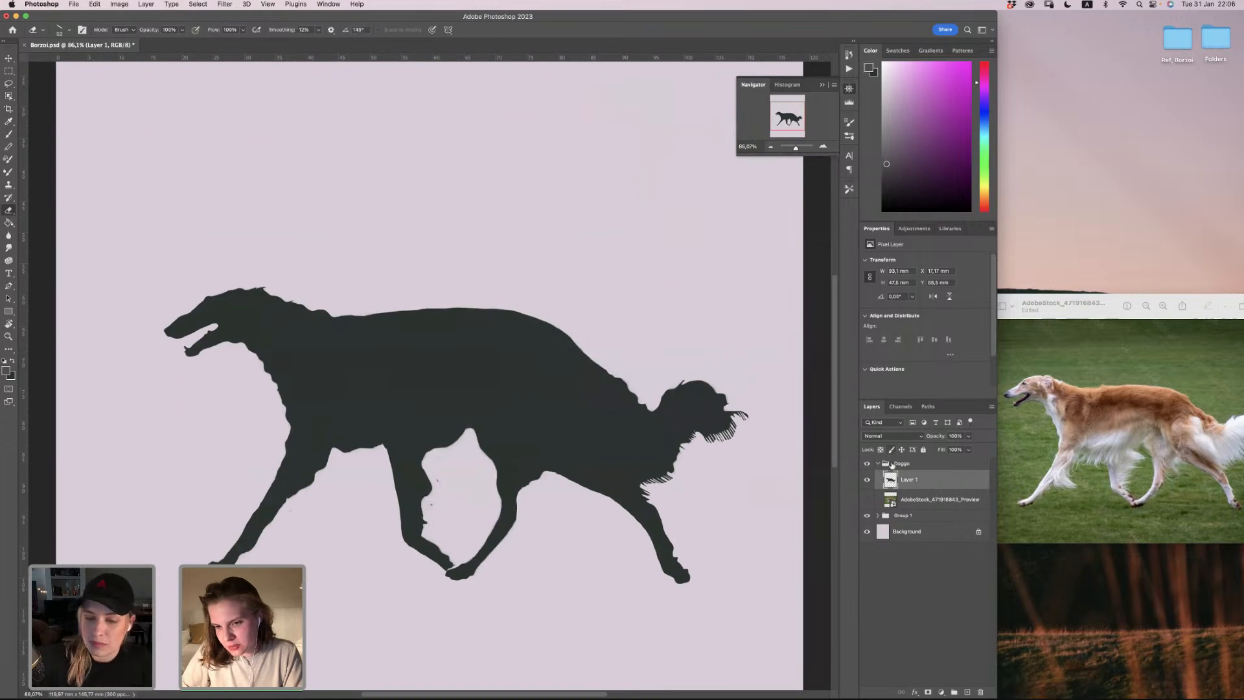
{"action": "left_click", "coordinate": [891, 479], "text": "super"}
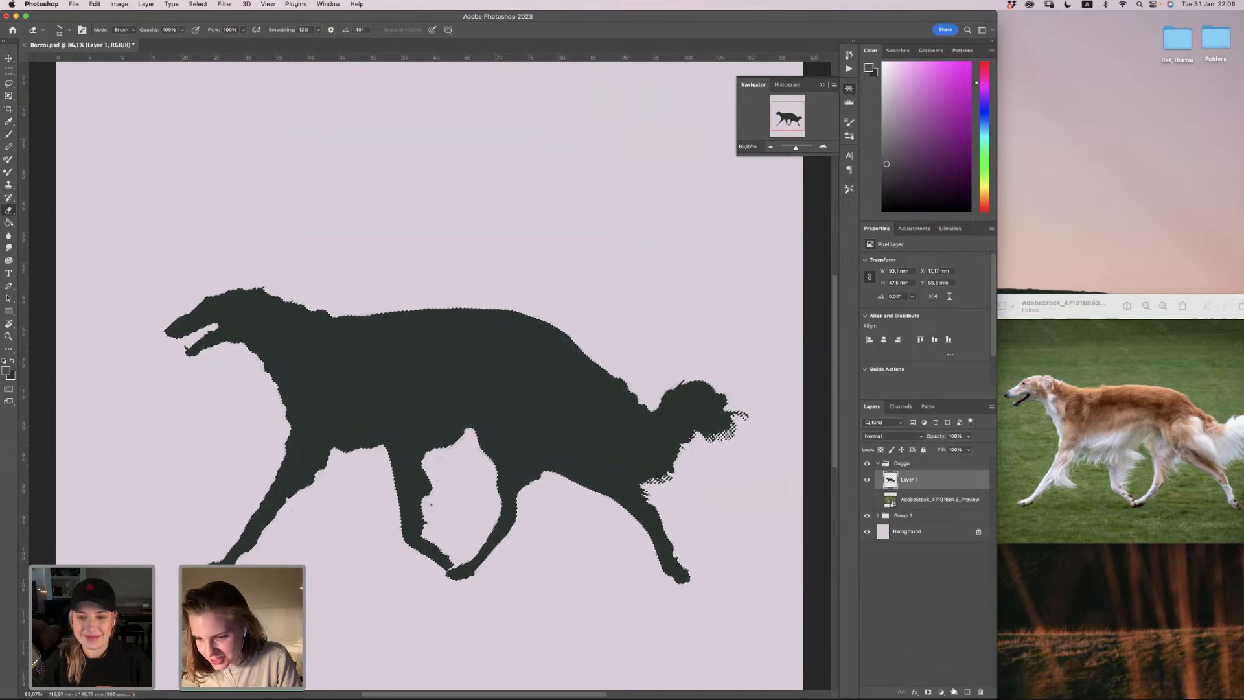
{"action": "left_click", "coordinate": [965, 692]}
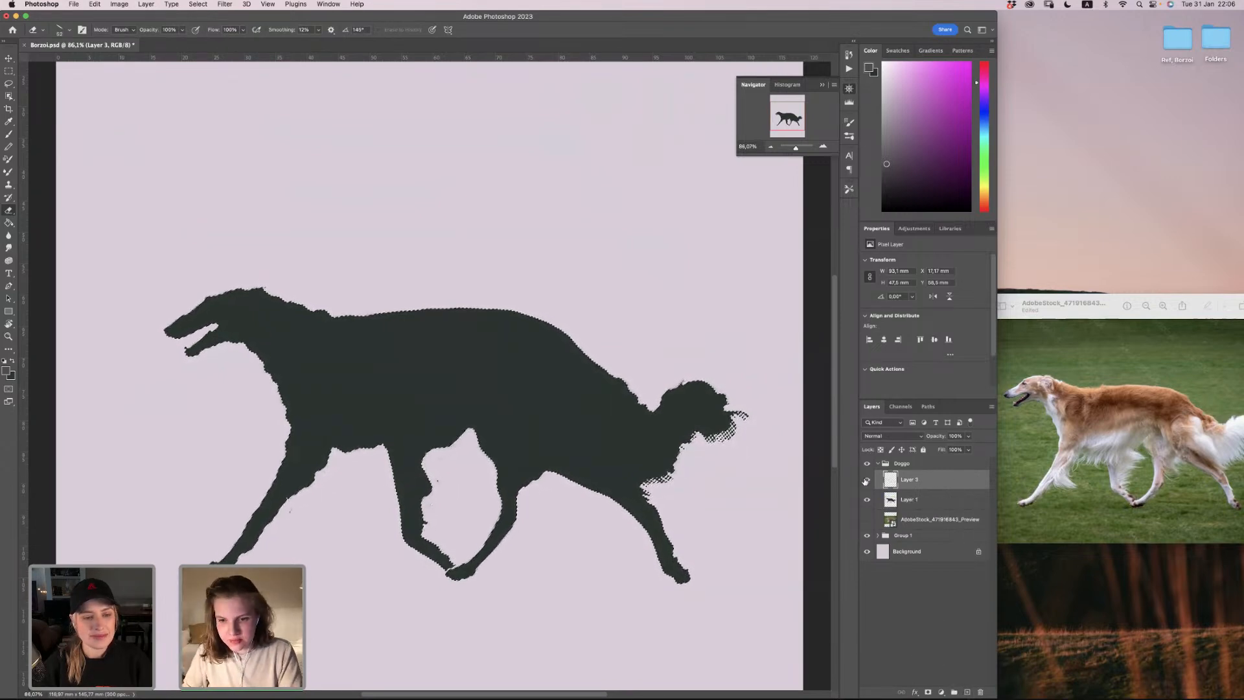
{"action": "left_click", "coordinate": [868, 499]}
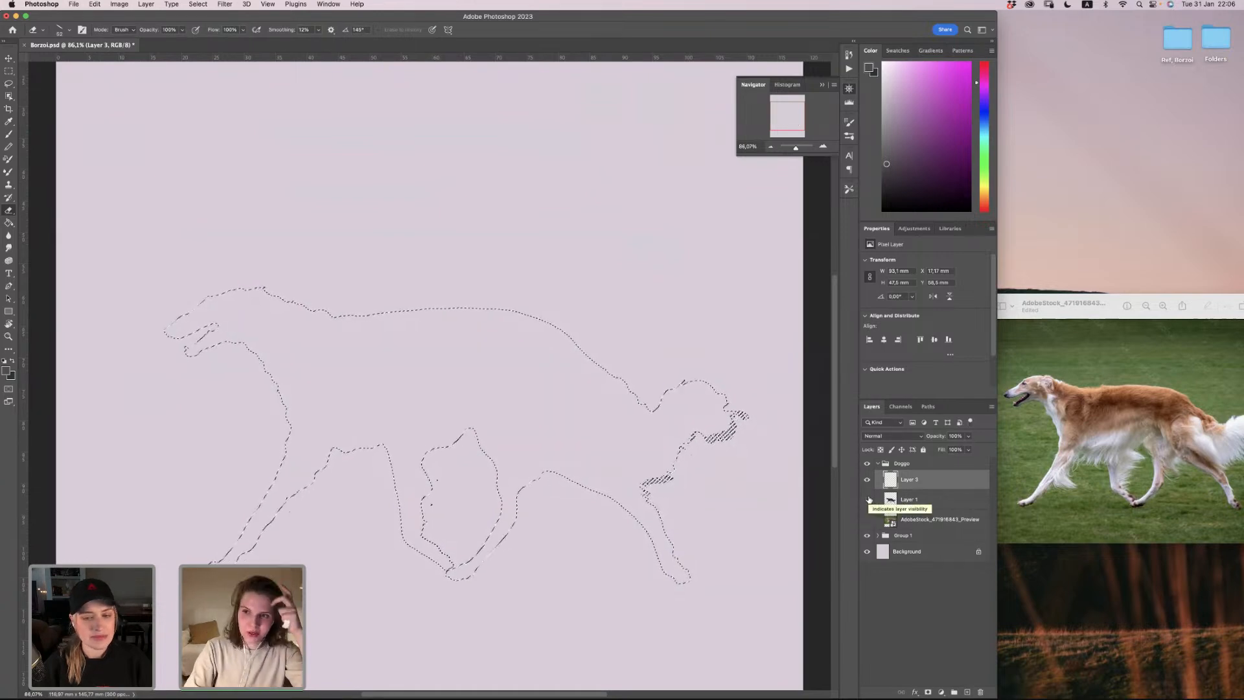
Step: Switch to the Brush, choose a thin flat-tipped preset with 100% hardness, enlarge it and set its tip angle to about 124°
{"action": "left_click", "coordinate": [9, 135]}
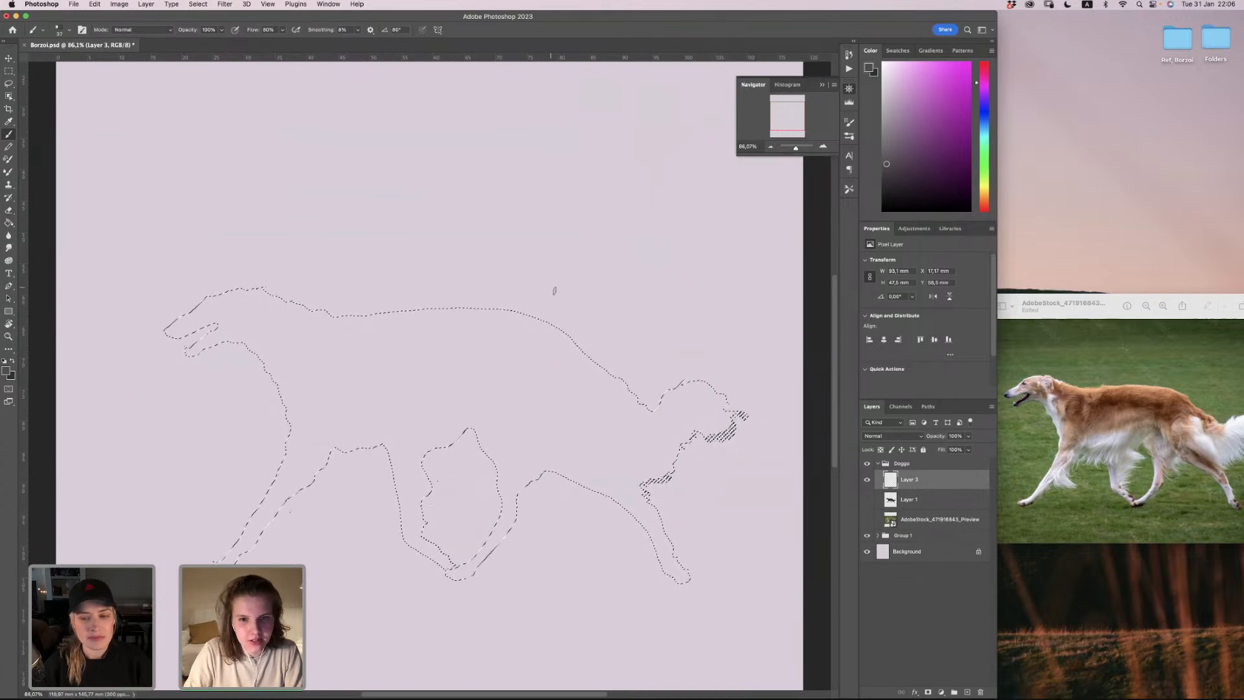
{"action": "right_click", "coordinate": [554, 290]}
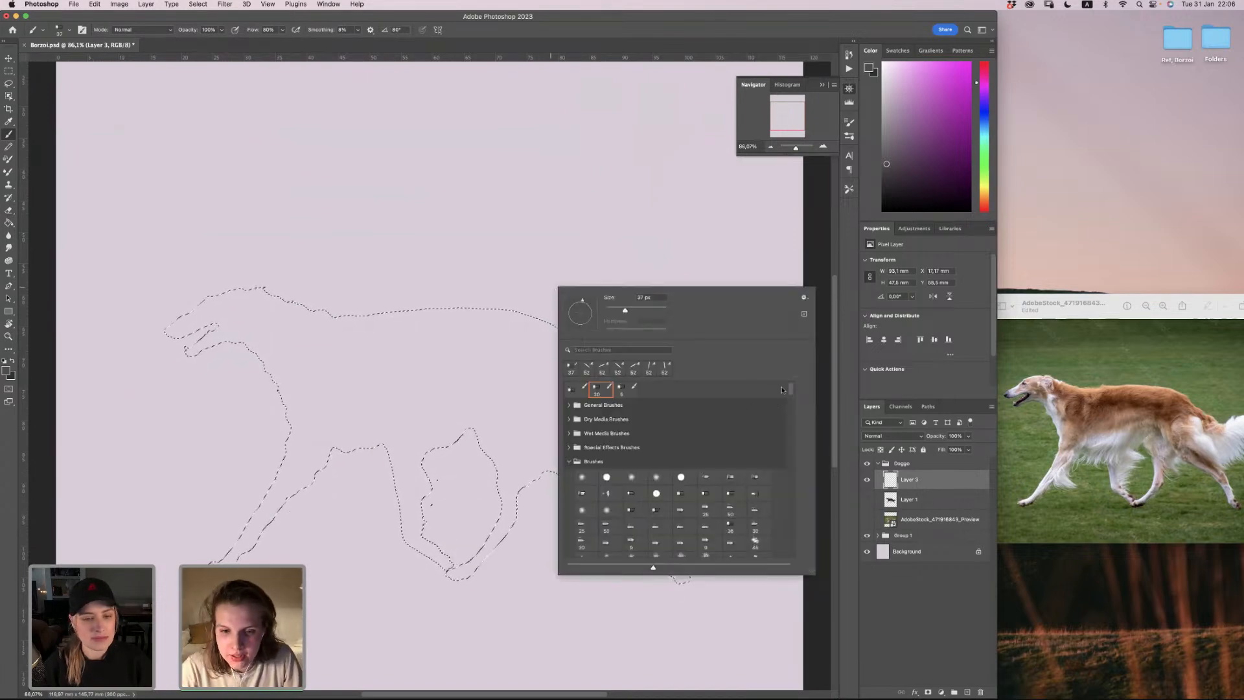
{"action": "left_click_drag", "start_coordinate": [789, 389], "coordinate": [791, 534]}
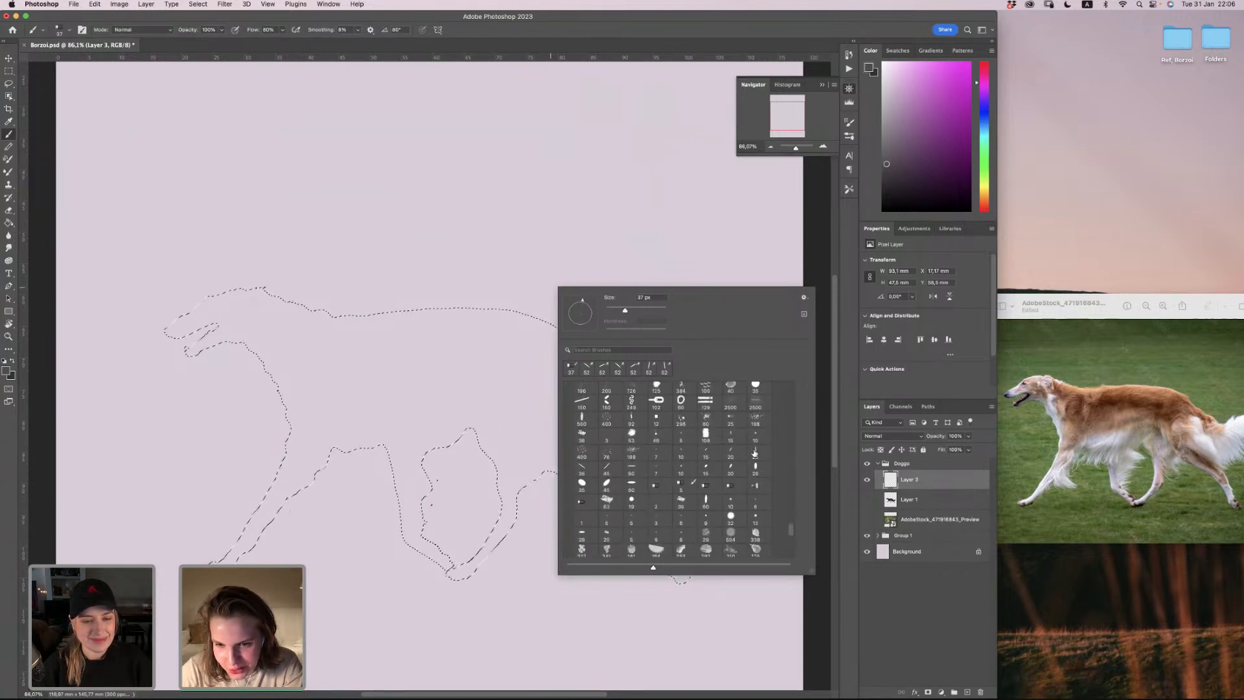
{"action": "left_click", "coordinate": [754, 451]}
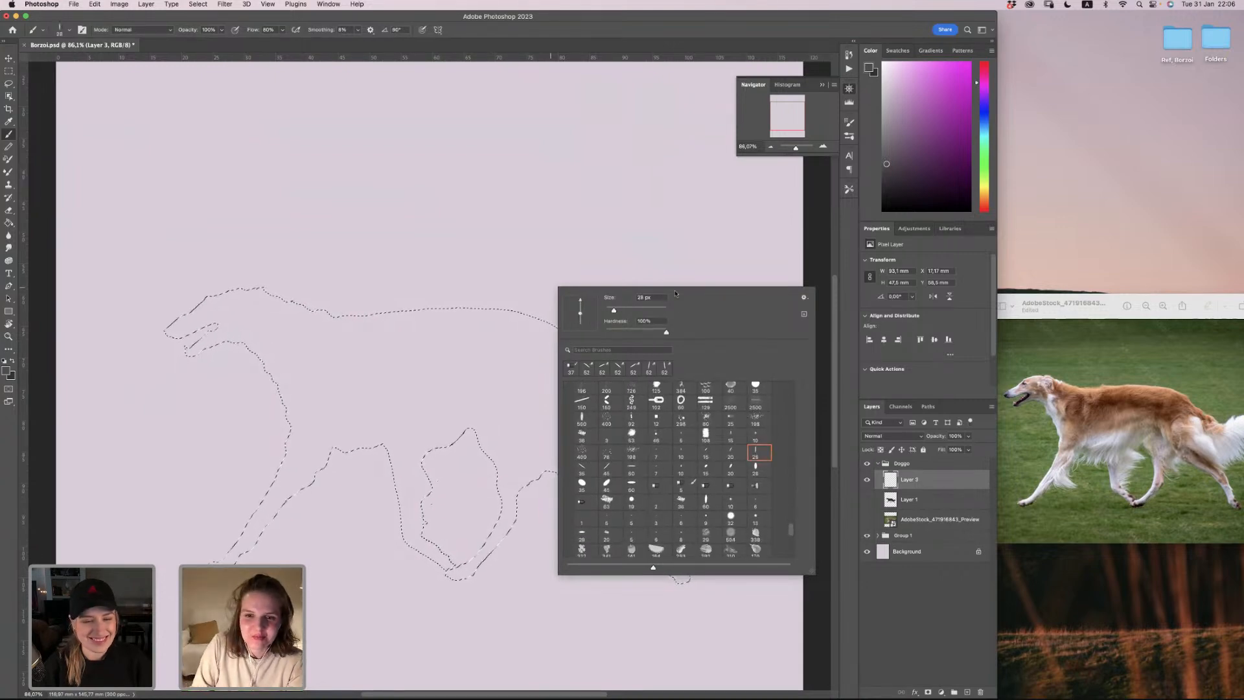
{"action": "left_click_drag", "start_coordinate": [641, 313], "coordinate": [648, 310]}
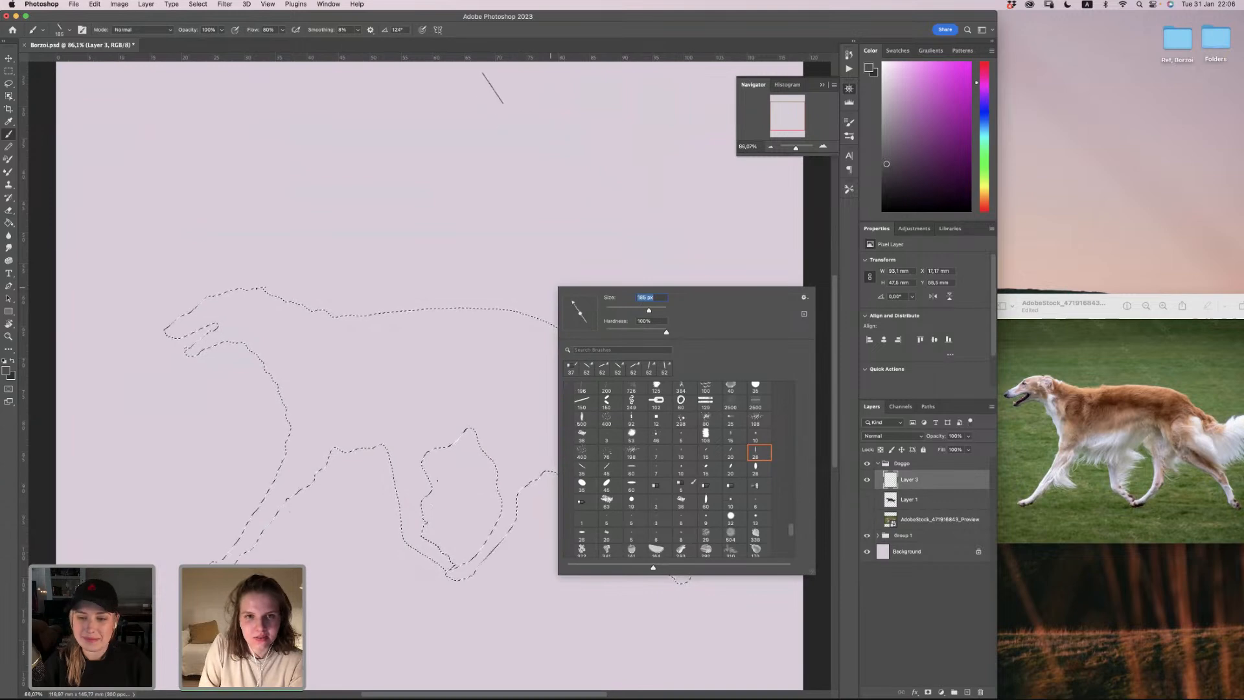
Step: Rotate the flat brush tip to an angle of about 142°
{"action": "left_click", "coordinate": [502, 31]}
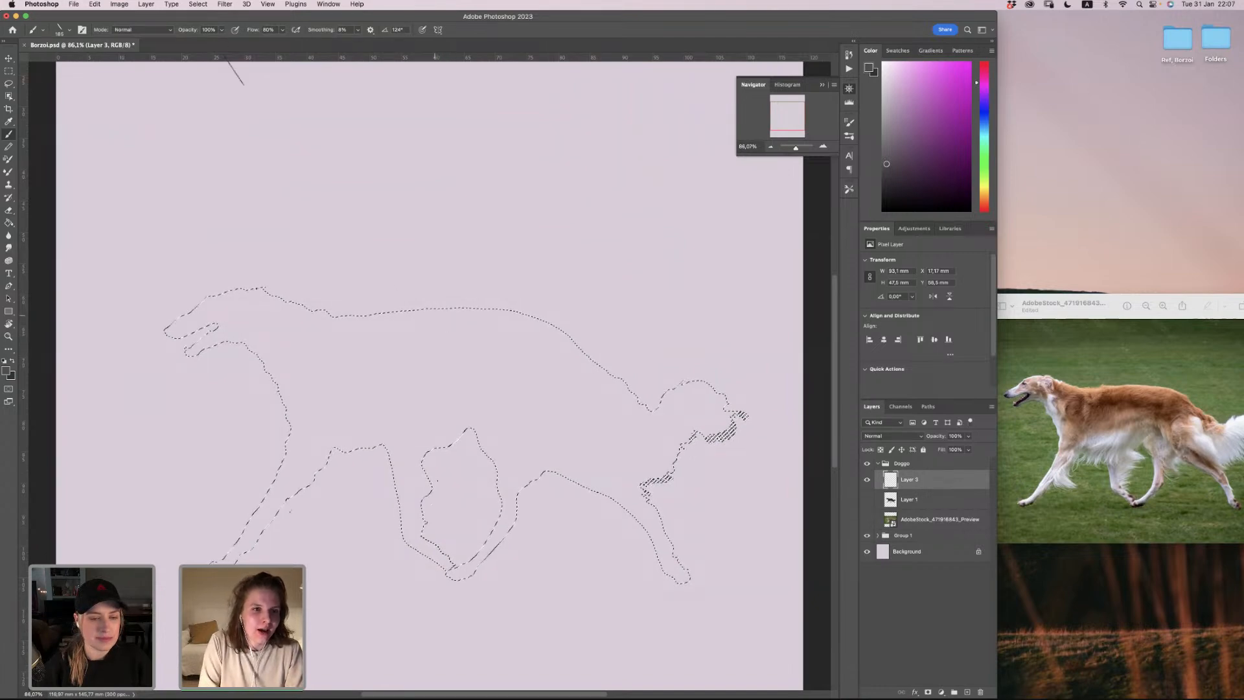
{"action": "left_click", "coordinate": [282, 29]}
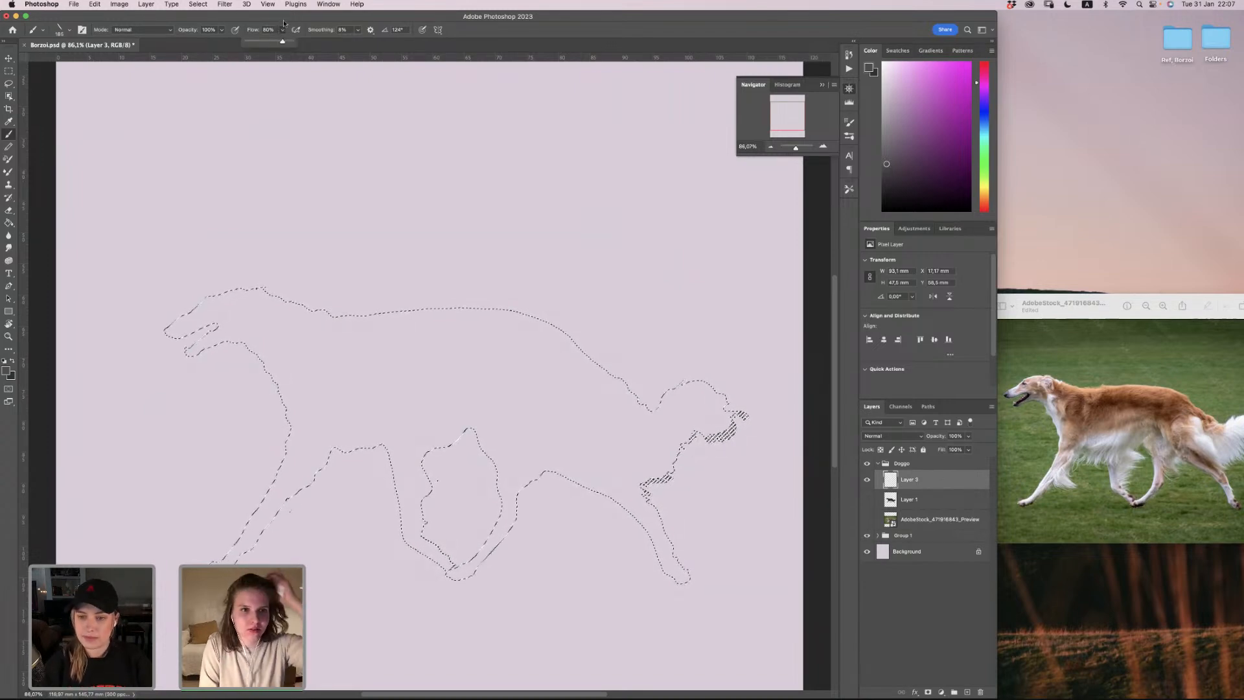
{"action": "left_click", "coordinate": [456, 43]}
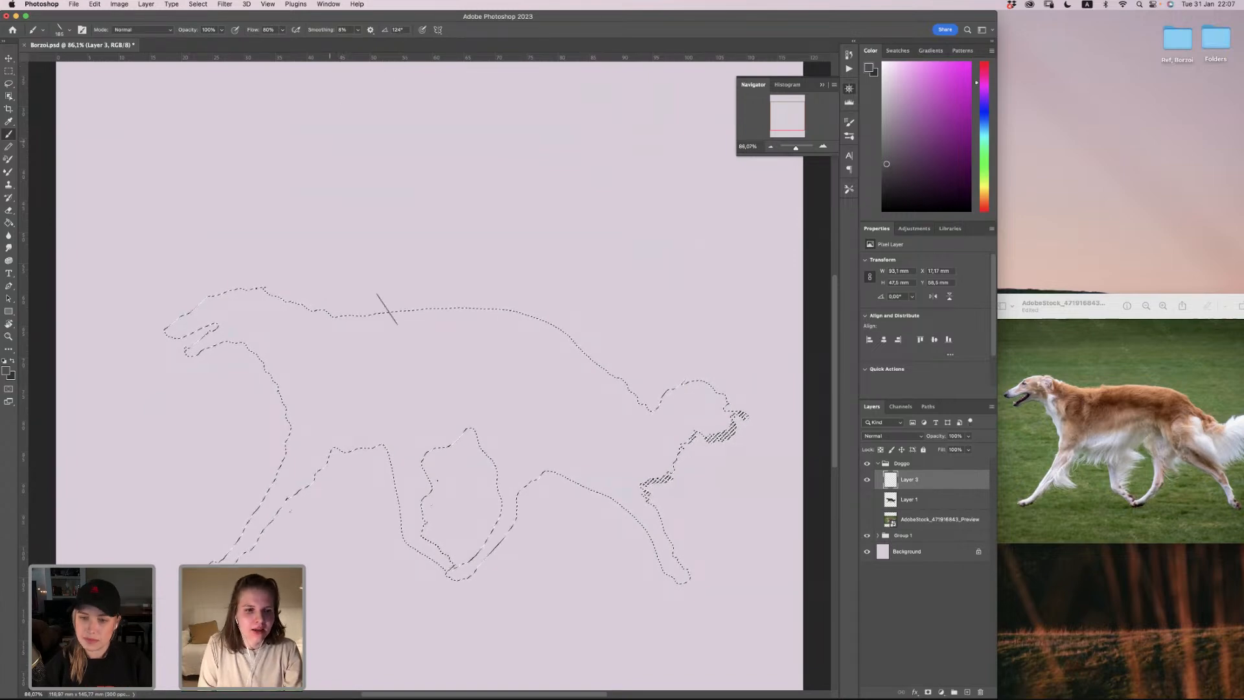
{"action": "left_click_drag", "start_coordinate": [339, 347], "coordinate": [320, 317]}
{"action": "right_click", "coordinate": [353, 346]}
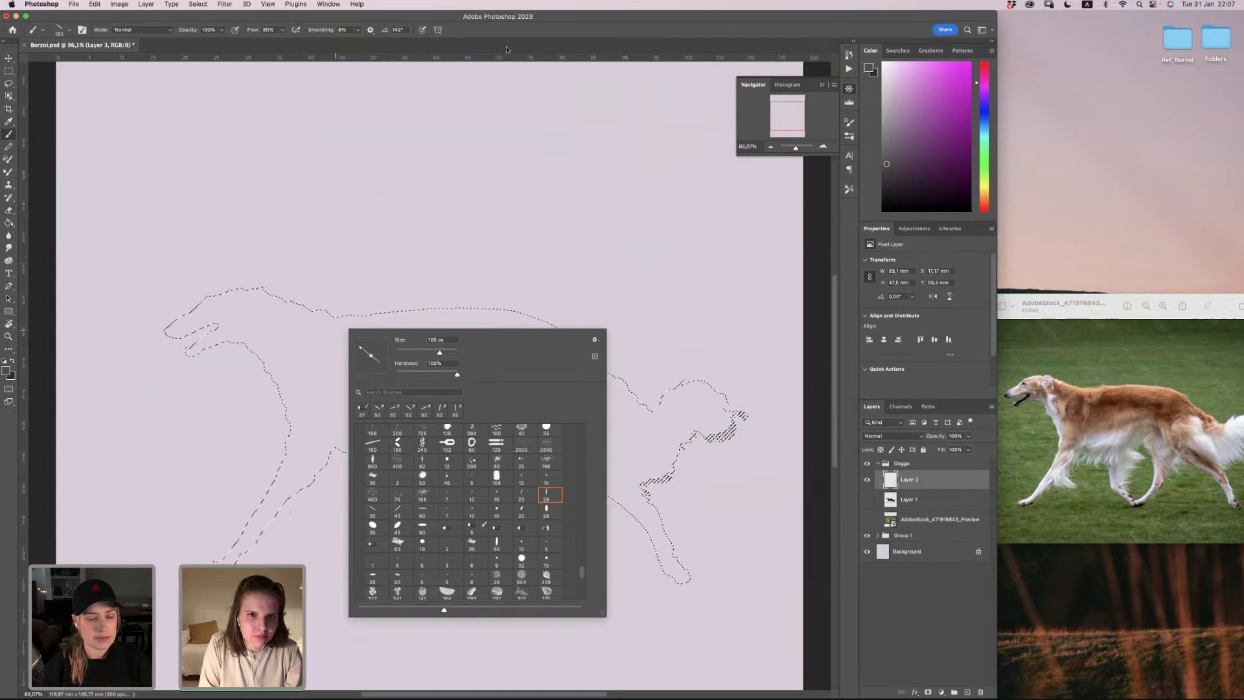
{"action": "left_click", "coordinate": [509, 43]}
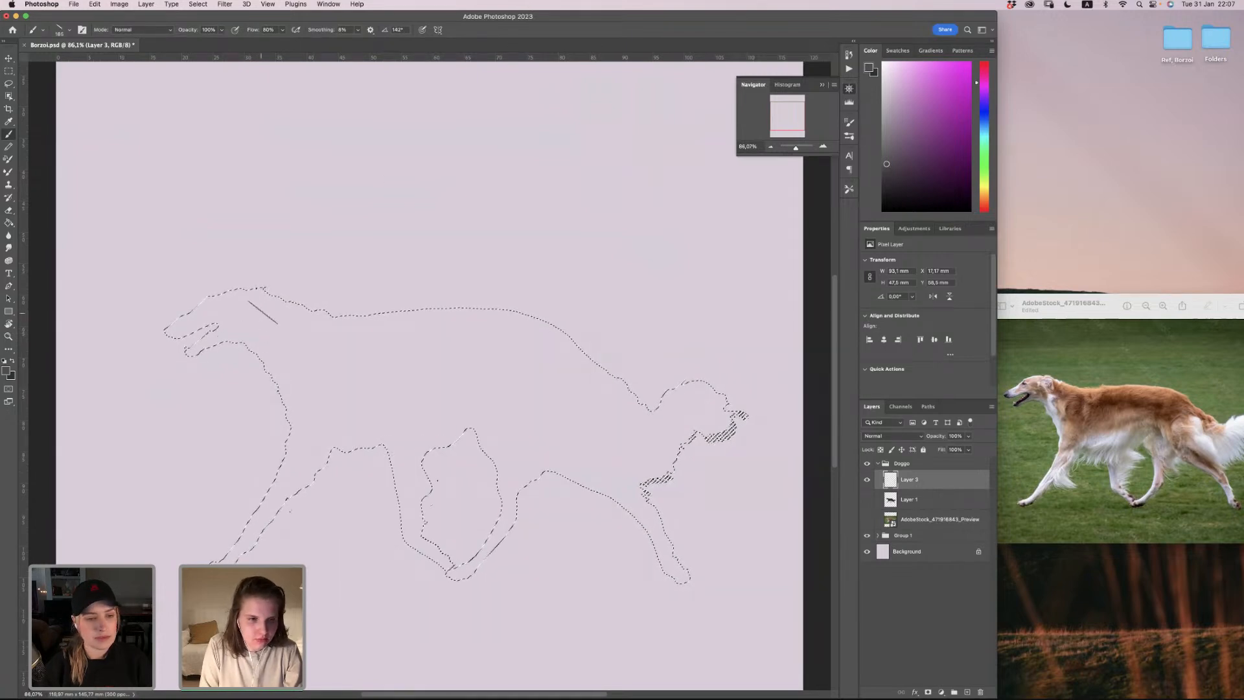
Step: Paint the dog's snout, head and neck dark grey inside the selection with broad flat-brush strokes
{"action": "left_click_drag", "start_coordinate": [235, 343], "coordinate": [222, 362]}
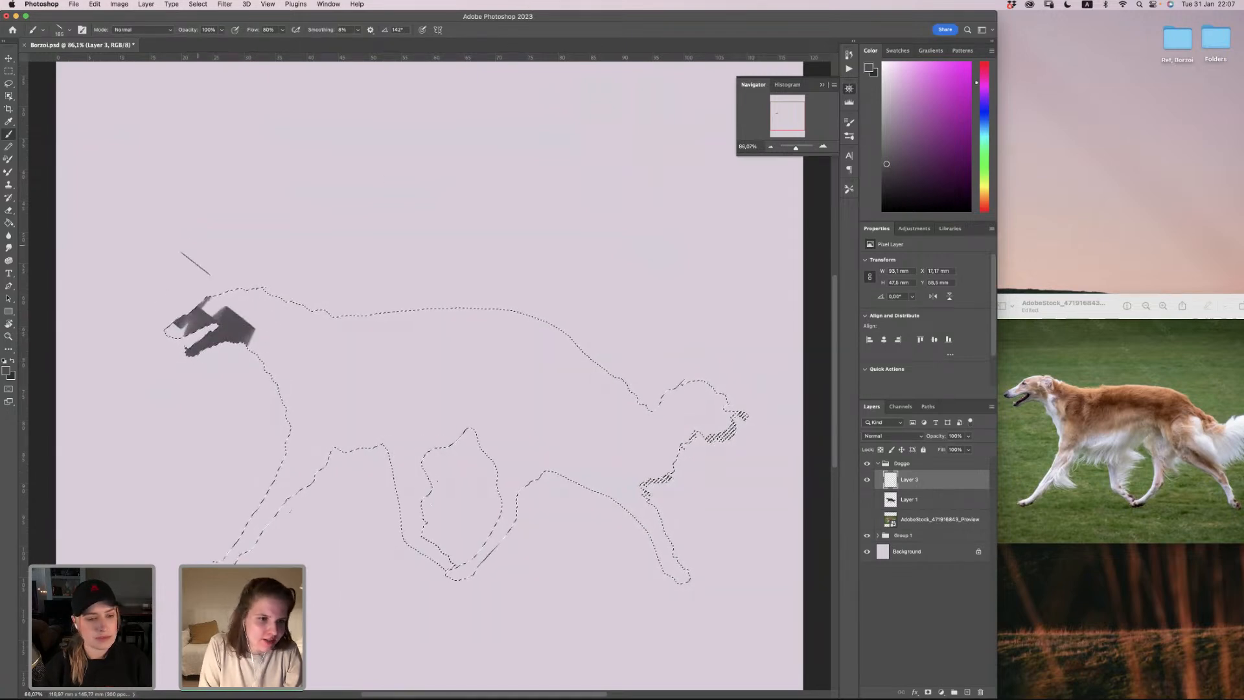
{"action": "left_click_drag", "start_coordinate": [194, 306], "coordinate": [172, 334]}
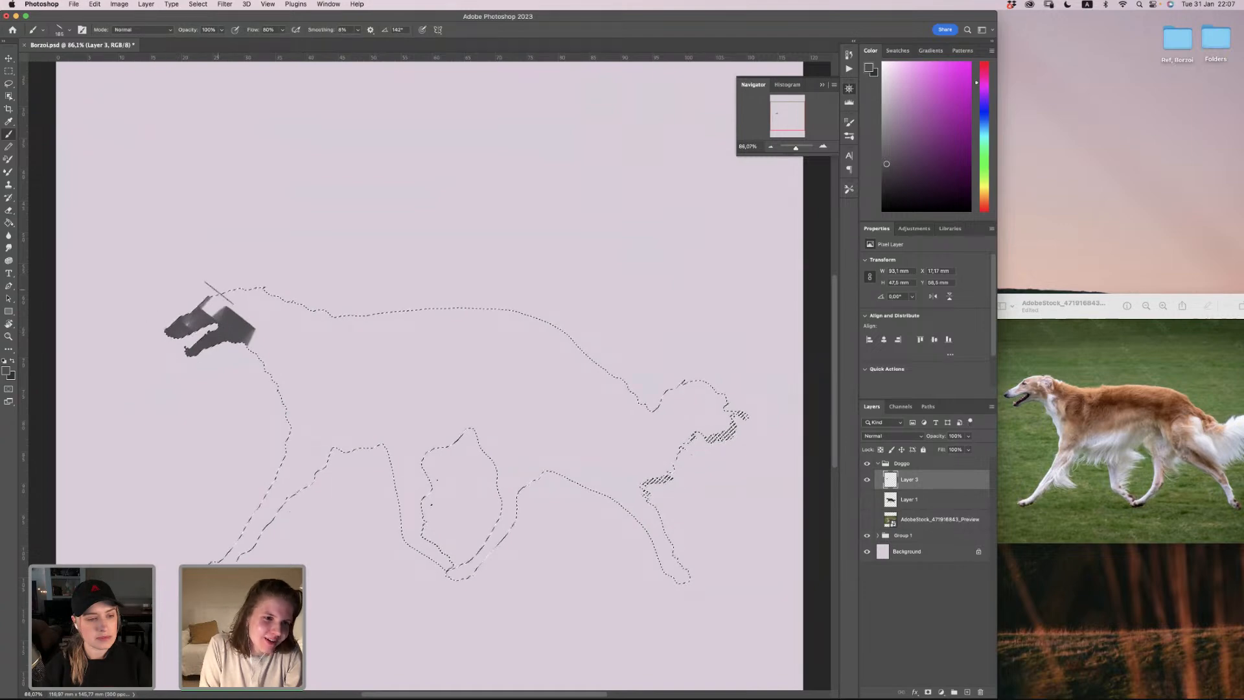
{"action": "left_click_drag", "start_coordinate": [232, 279], "coordinate": [208, 318]}
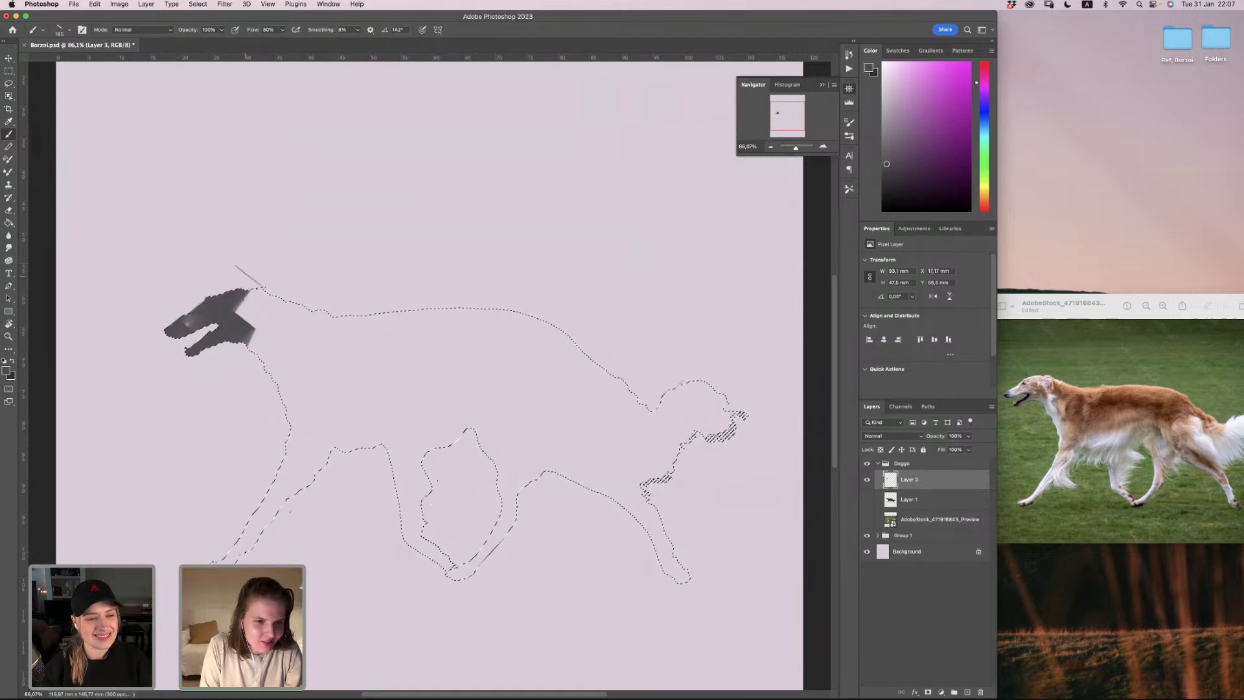
{"action": "mouse_move", "coordinate": [249, 276]}
{"action": "left_mouse_down"}
{"action": "mouse_move", "coordinate": [252, 311]}
{"action": "mouse_move", "coordinate": [268, 287]}
{"action": "mouse_move", "coordinate": [259, 326]}
{"action": "mouse_move", "coordinate": [295, 310]}
{"action": "mouse_move", "coordinate": [282, 373]}
{"action": "left_mouse_up"}
{"action": "left_click_drag", "start_coordinate": [319, 298], "coordinate": [319, 369]}
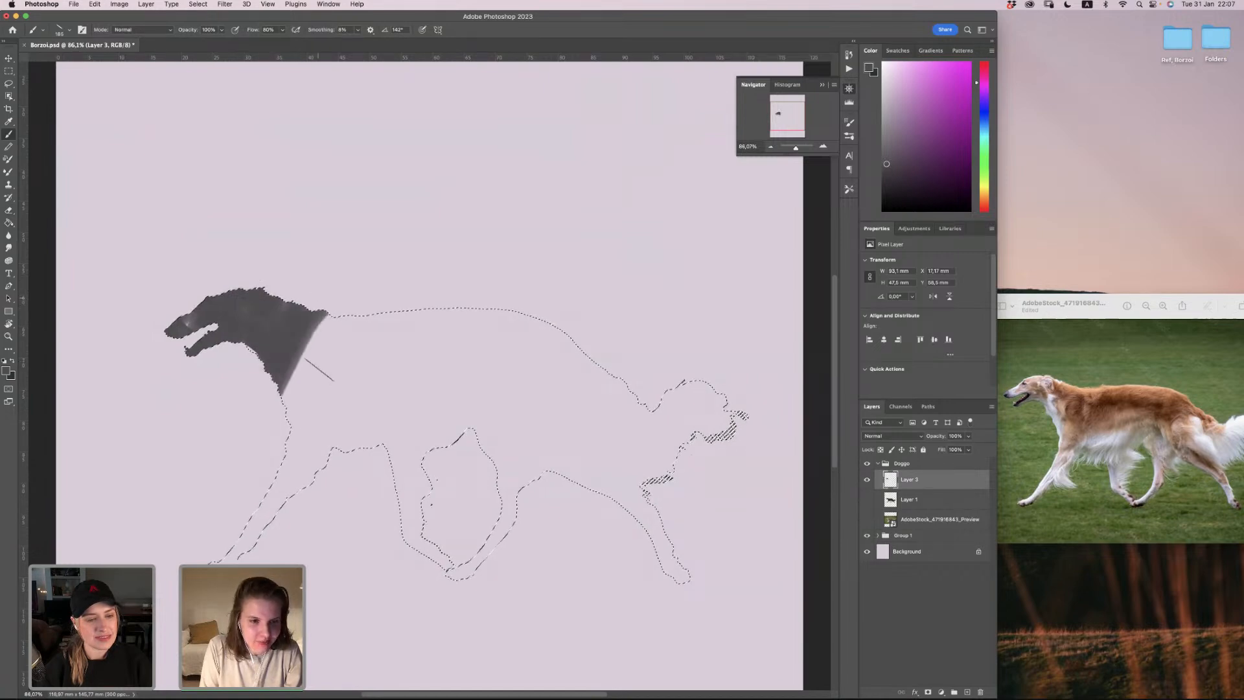
{"action": "left_click_drag", "start_coordinate": [352, 321], "coordinate": [278, 310]}
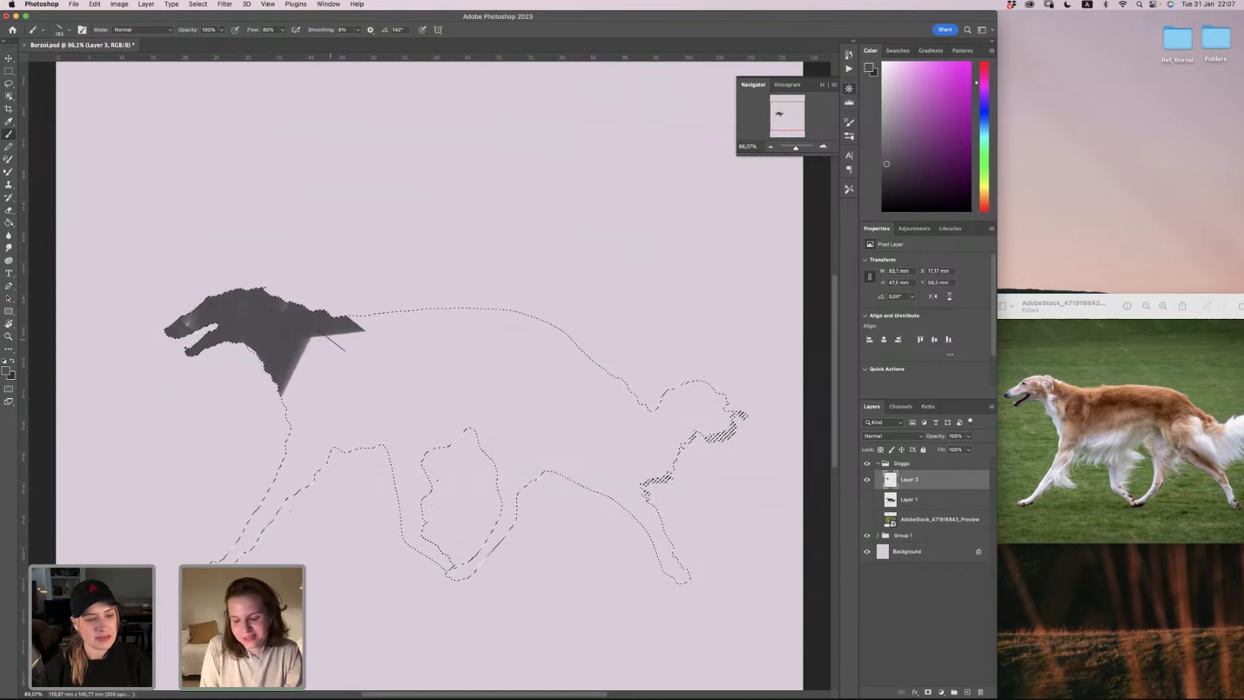
Step: Paint the chest, shoulder and leading front leg dark grey down to the paw with angled strokes
{"action": "mouse_move", "coordinate": [320, 360]}
{"action": "left_mouse_down"}
{"action": "mouse_move", "coordinate": [301, 422]}
{"action": "mouse_move", "coordinate": [330, 402]}
{"action": "mouse_move", "coordinate": [321, 408]}
{"action": "mouse_move", "coordinate": [360, 304]}
{"action": "mouse_move", "coordinate": [343, 382]}
{"action": "mouse_move", "coordinate": [389, 317]}
{"action": "mouse_move", "coordinate": [337, 365]}
{"action": "left_mouse_up"}
{"action": "mouse_move", "coordinate": [324, 415]}
{"action": "left_mouse_down"}
{"action": "mouse_move", "coordinate": [304, 431]}
{"action": "mouse_move", "coordinate": [285, 402]}
{"action": "mouse_move", "coordinate": [304, 457]}
{"action": "mouse_move", "coordinate": [279, 482]}
{"action": "left_mouse_up"}
{"action": "mouse_move", "coordinate": [359, 391]}
{"action": "left_mouse_down"}
{"action": "mouse_move", "coordinate": [334, 442]}
{"action": "mouse_move", "coordinate": [252, 531]}
{"action": "left_mouse_up"}
{"action": "left_click_drag", "start_coordinate": [322, 443], "coordinate": [303, 470]}
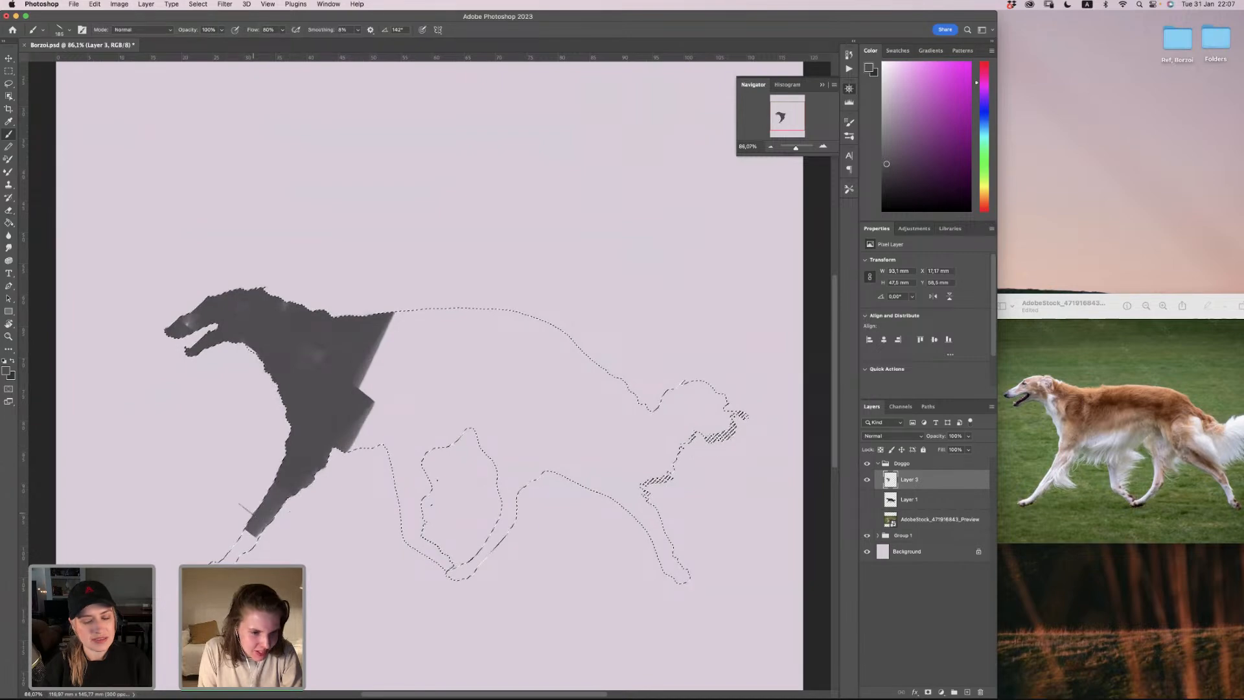
{"action": "left_click_drag", "start_coordinate": [258, 518], "coordinate": [217, 562]}
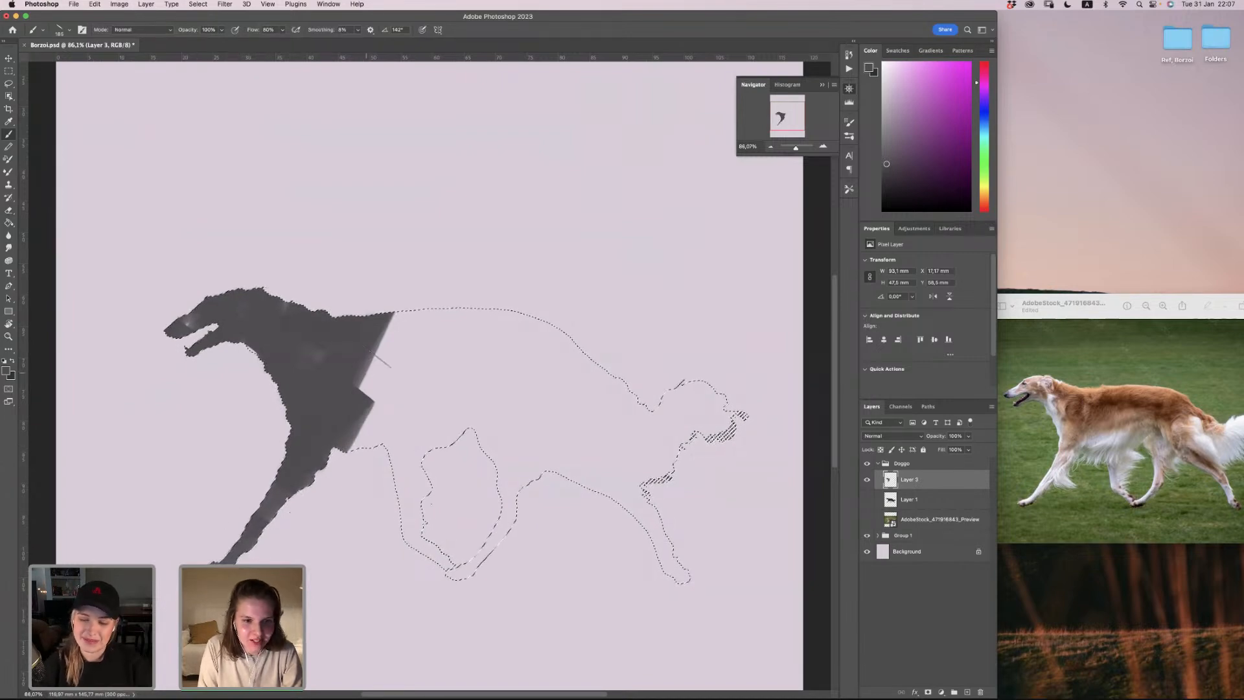
Step: Extend the dark grey strokes over the middle of the torso and down the second front leg
{"action": "mouse_move", "coordinate": [372, 388]}
{"action": "left_mouse_down"}
{"action": "mouse_move", "coordinate": [483, 321]}
{"action": "mouse_move", "coordinate": [377, 353]}
{"action": "mouse_move", "coordinate": [429, 309]}
{"action": "mouse_move", "coordinate": [388, 338]}
{"action": "mouse_move", "coordinate": [355, 440]}
{"action": "left_mouse_up"}
{"action": "left_click_drag", "start_coordinate": [451, 359], "coordinate": [376, 433]}
{"action": "left_click_drag", "start_coordinate": [464, 382], "coordinate": [410, 428]}
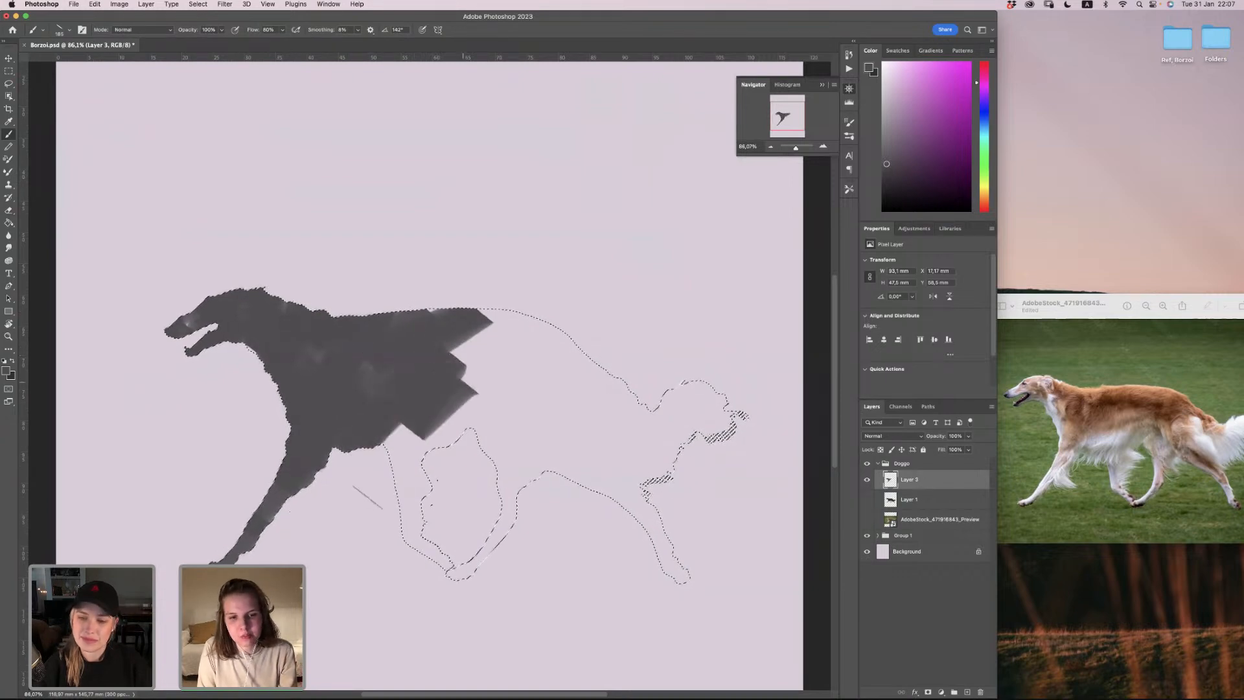
{"action": "left_click_drag", "start_coordinate": [389, 492], "coordinate": [478, 390]}
{"action": "mouse_move", "coordinate": [415, 422]}
{"action": "left_mouse_down"}
{"action": "mouse_move", "coordinate": [456, 447]}
{"action": "mouse_move", "coordinate": [388, 530]}
{"action": "left_mouse_up"}
{"action": "mouse_move", "coordinate": [431, 474]}
{"action": "left_mouse_down"}
{"action": "mouse_move", "coordinate": [408, 531]}
{"action": "mouse_move", "coordinate": [456, 568]}
{"action": "mouse_move", "coordinate": [449, 557]}
{"action": "left_mouse_up"}
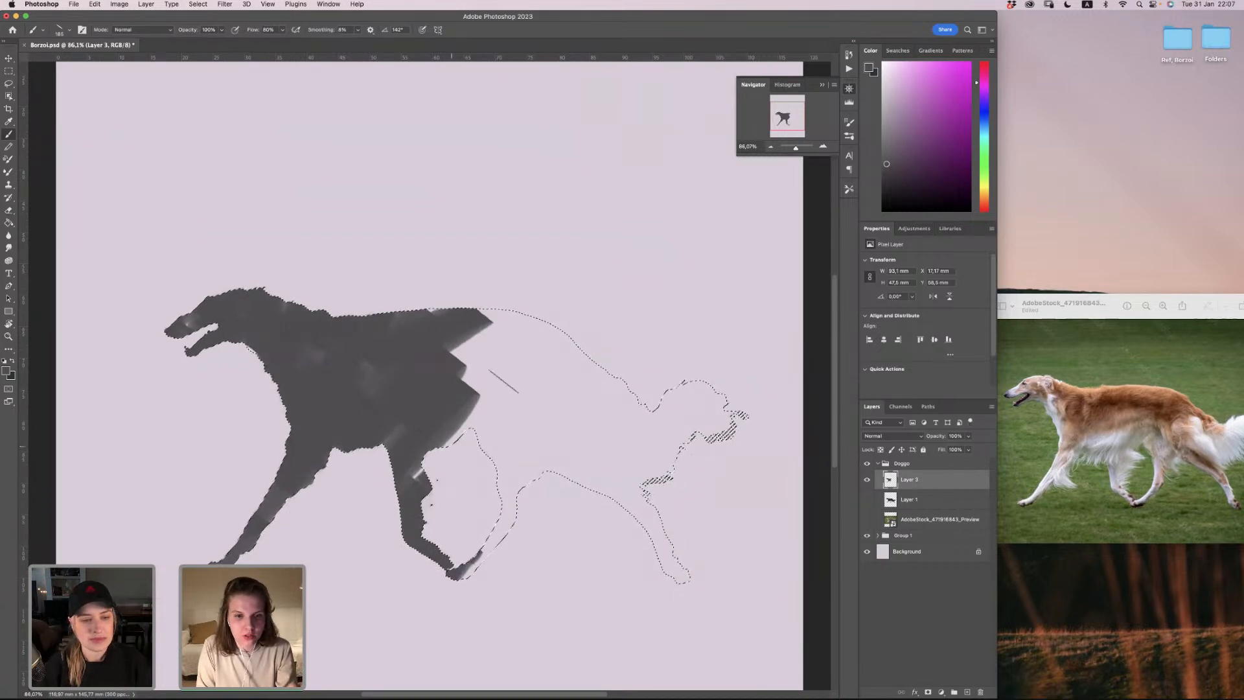
Step: Cover the rear half of the back and belly with overlapping dark grey strokes, reducing the larger light gaps
{"action": "mouse_move", "coordinate": [503, 381]}
{"action": "left_mouse_down"}
{"action": "mouse_move", "coordinate": [495, 315]}
{"action": "mouse_move", "coordinate": [462, 370]}
{"action": "mouse_move", "coordinate": [451, 437]}
{"action": "mouse_move", "coordinate": [436, 307]}
{"action": "left_mouse_up"}
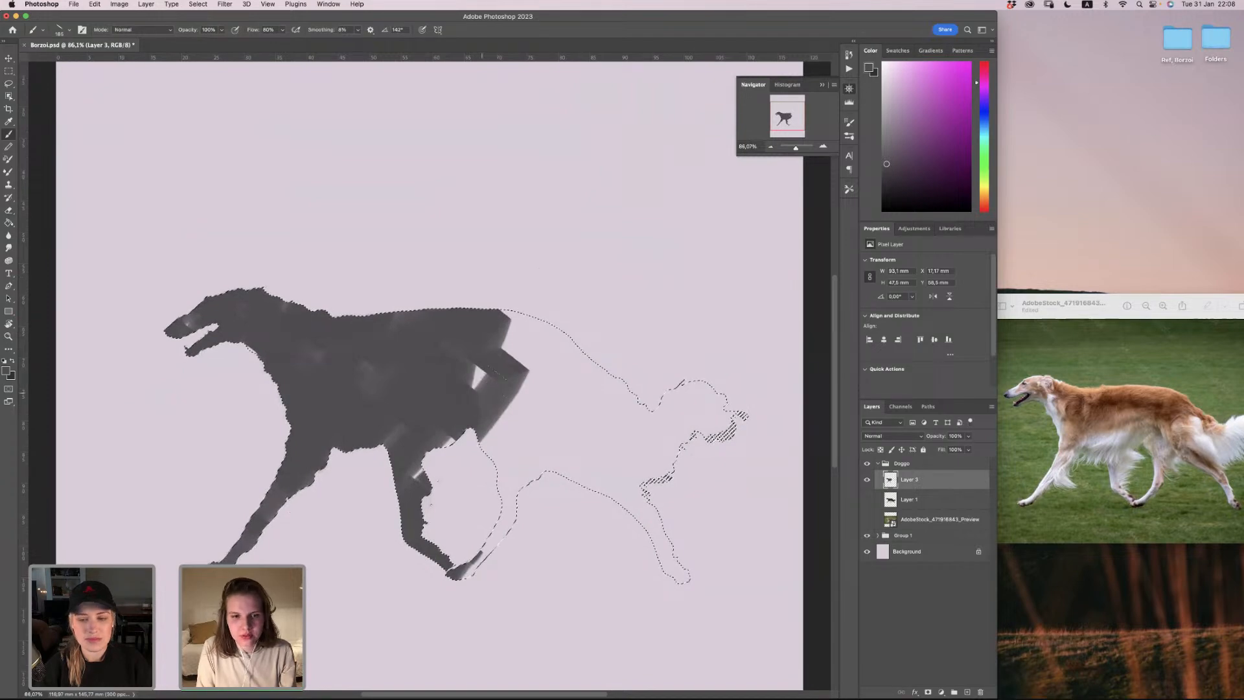
{"action": "left_click_drag", "start_coordinate": [493, 374], "coordinate": [478, 378]}
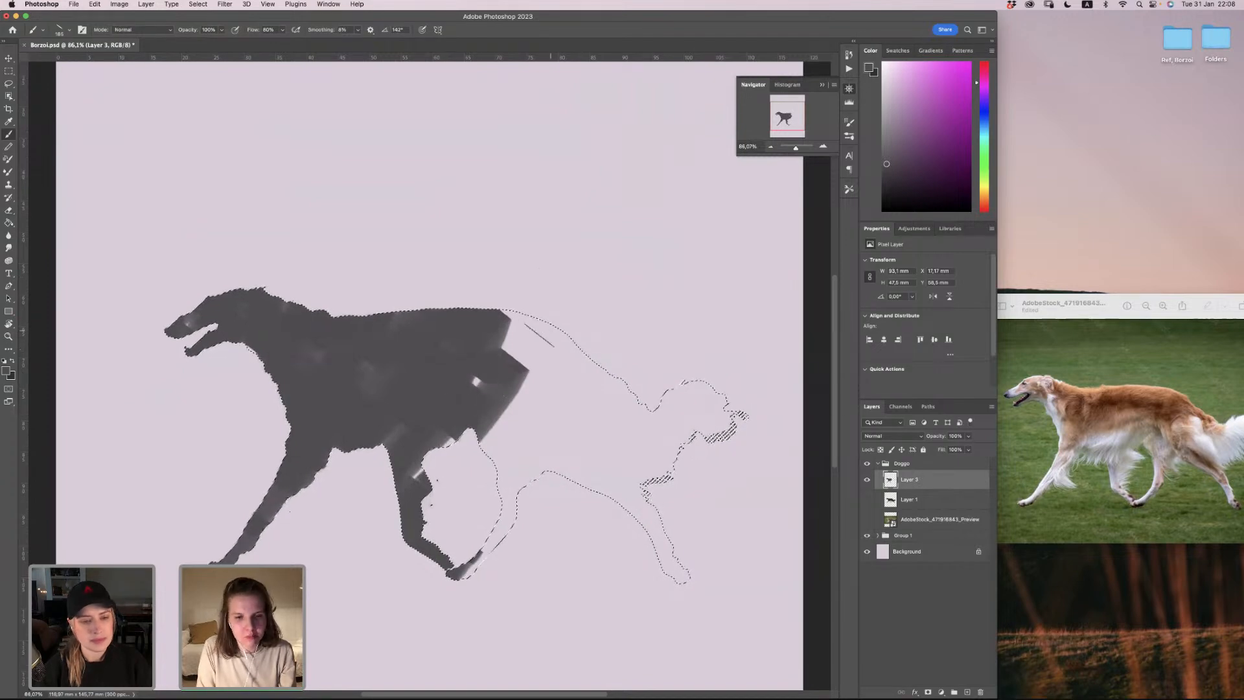
{"action": "left_click_drag", "start_coordinate": [539, 336], "coordinate": [480, 383]}
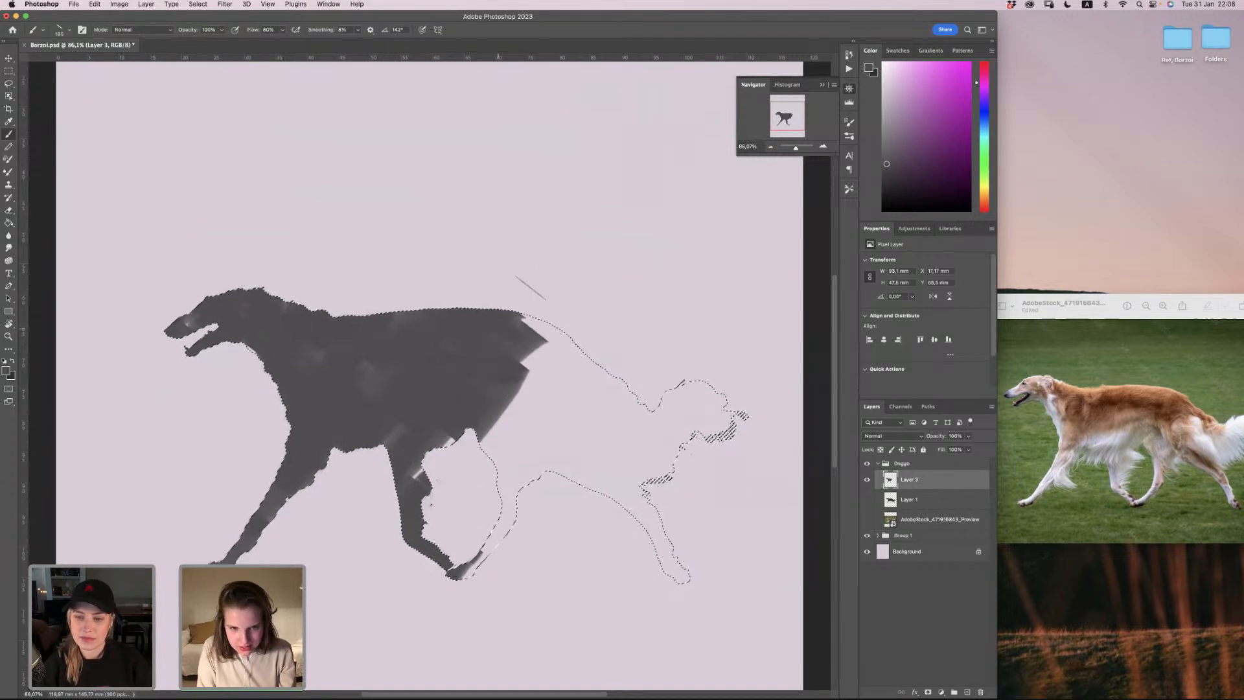
{"action": "mouse_move", "coordinate": [540, 326]}
{"action": "left_mouse_down"}
{"action": "mouse_move", "coordinate": [551, 402]}
{"action": "mouse_move", "coordinate": [495, 394]}
{"action": "mouse_move", "coordinate": [526, 385]}
{"action": "mouse_move", "coordinate": [483, 445]}
{"action": "left_mouse_up"}
{"action": "left_click_drag", "start_coordinate": [559, 407], "coordinate": [524, 430]}
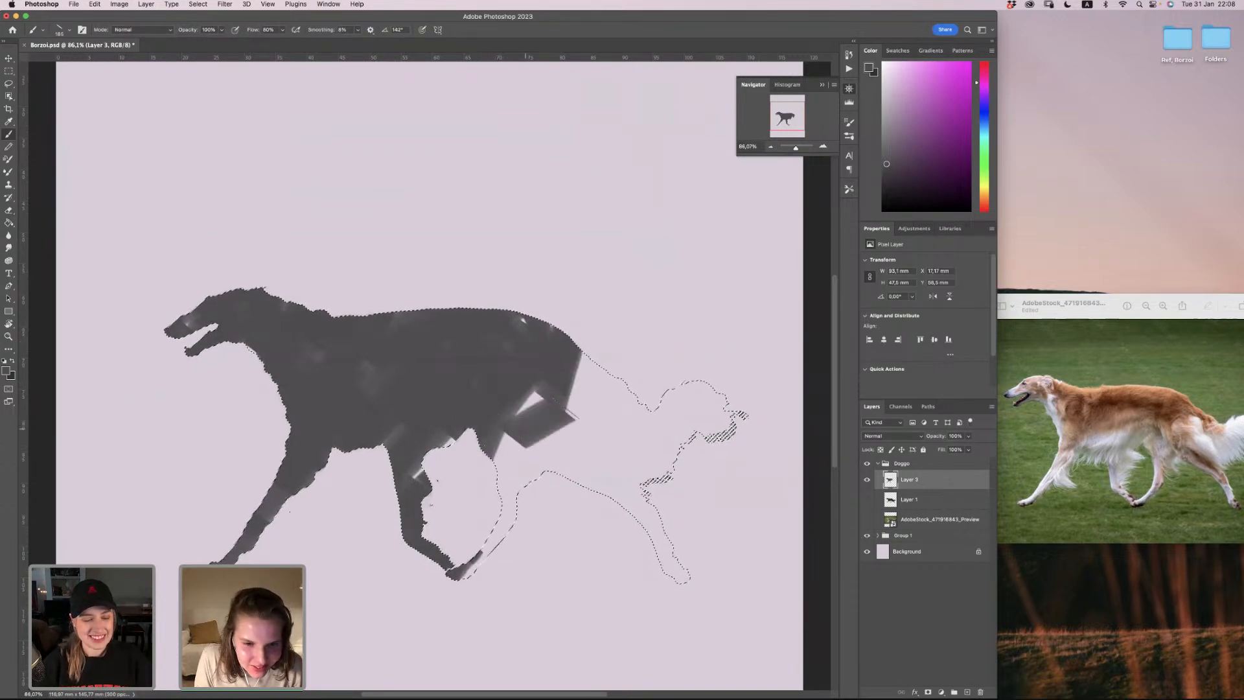
{"action": "left_click_drag", "start_coordinate": [553, 381], "coordinate": [512, 404]}
{"action": "left_click_drag", "start_coordinate": [552, 361], "coordinate": [518, 381]}
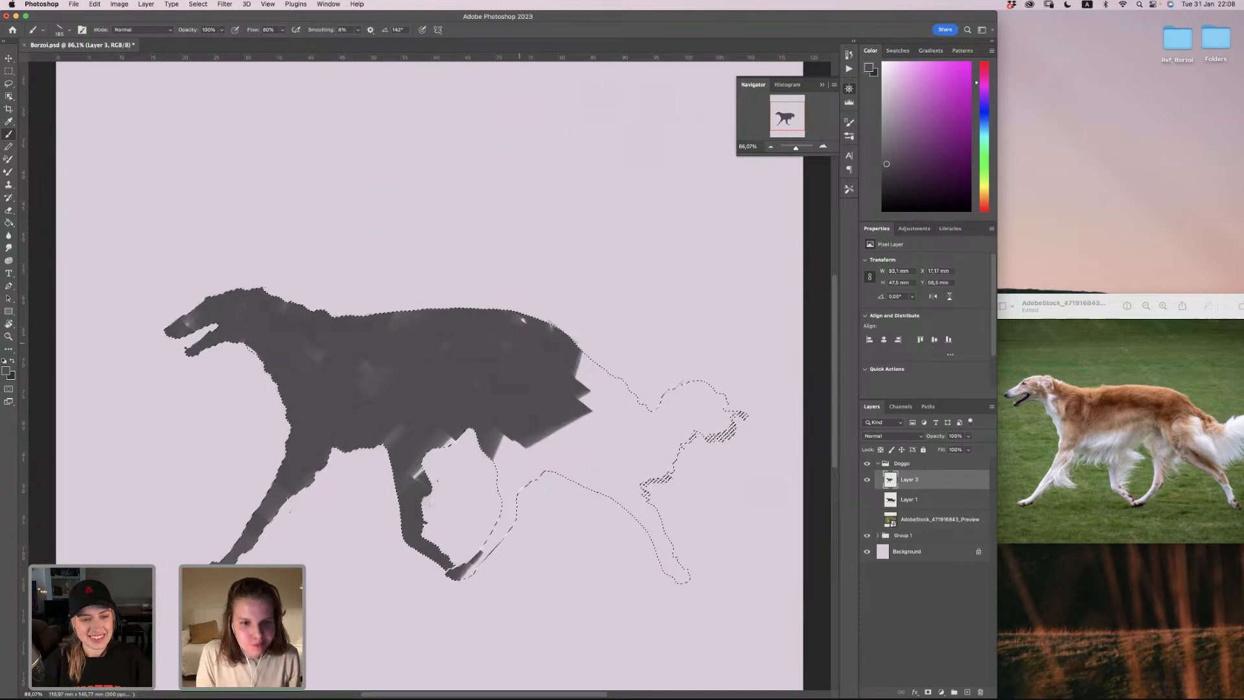
Step: Paint both hind legs, the rump and the tail dark grey to complete the dog inside the selection
{"action": "left_click_drag", "start_coordinate": [515, 456], "coordinate": [486, 496]}
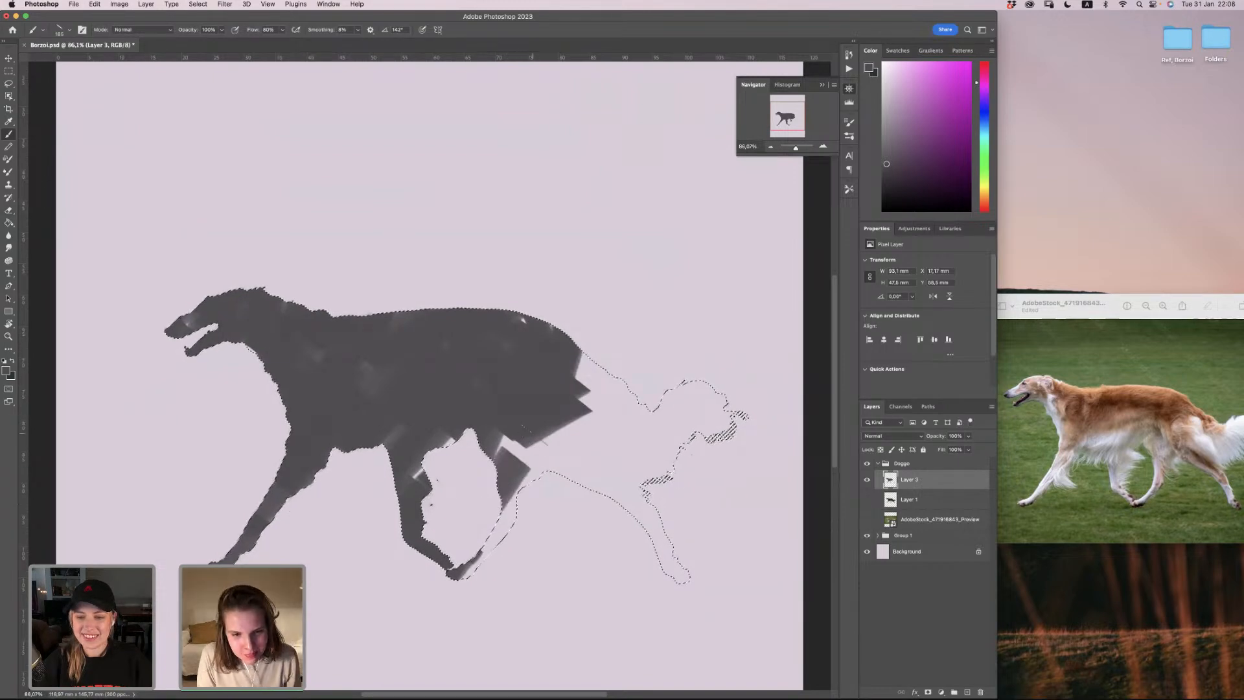
{"action": "left_click_drag", "start_coordinate": [511, 451], "coordinate": [487, 464]}
{"action": "mouse_move", "coordinate": [548, 420]}
{"action": "left_mouse_down"}
{"action": "mouse_move", "coordinate": [561, 434]}
{"action": "mouse_move", "coordinate": [497, 443]}
{"action": "left_mouse_up"}
{"action": "mouse_move", "coordinate": [495, 401]}
{"action": "left_mouse_down"}
{"action": "mouse_move", "coordinate": [541, 404]}
{"action": "mouse_move", "coordinate": [608, 368]}
{"action": "mouse_move", "coordinate": [588, 421]}
{"action": "left_mouse_up"}
{"action": "mouse_move", "coordinate": [592, 357]}
{"action": "left_mouse_down"}
{"action": "mouse_move", "coordinate": [517, 496]}
{"action": "mouse_move", "coordinate": [546, 475]}
{"action": "mouse_move", "coordinate": [494, 520]}
{"action": "mouse_move", "coordinate": [536, 488]}
{"action": "mouse_move", "coordinate": [463, 573]}
{"action": "left_mouse_up"}
{"action": "mouse_move", "coordinate": [600, 452]}
{"action": "left_mouse_down"}
{"action": "mouse_move", "coordinate": [649, 438]}
{"action": "mouse_move", "coordinate": [613, 413]}
{"action": "left_mouse_up"}
{"action": "mouse_move", "coordinate": [691, 400]}
{"action": "left_mouse_down"}
{"action": "mouse_move", "coordinate": [647, 467]}
{"action": "mouse_move", "coordinate": [695, 402]}
{"action": "mouse_move", "coordinate": [671, 413]}
{"action": "left_mouse_up"}
{"action": "mouse_move", "coordinate": [712, 367]}
{"action": "left_mouse_down"}
{"action": "mouse_move", "coordinate": [742, 416]}
{"action": "mouse_move", "coordinate": [704, 482]}
{"action": "mouse_move", "coordinate": [659, 472]}
{"action": "left_mouse_up"}
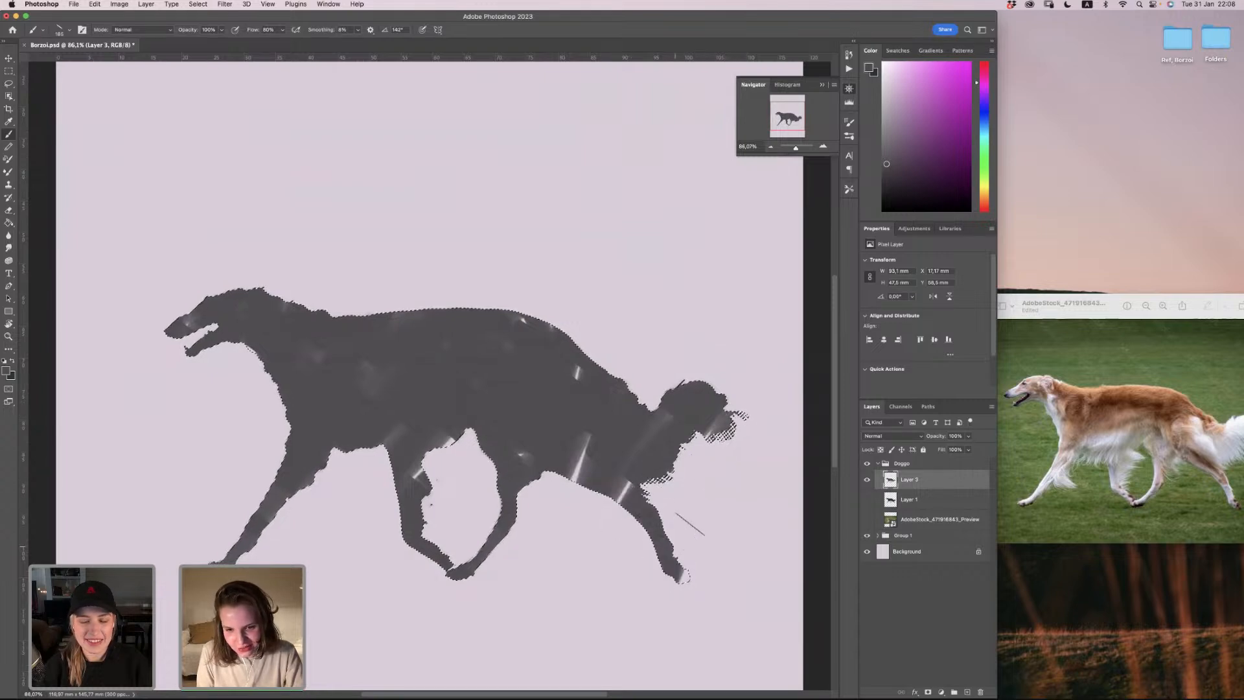
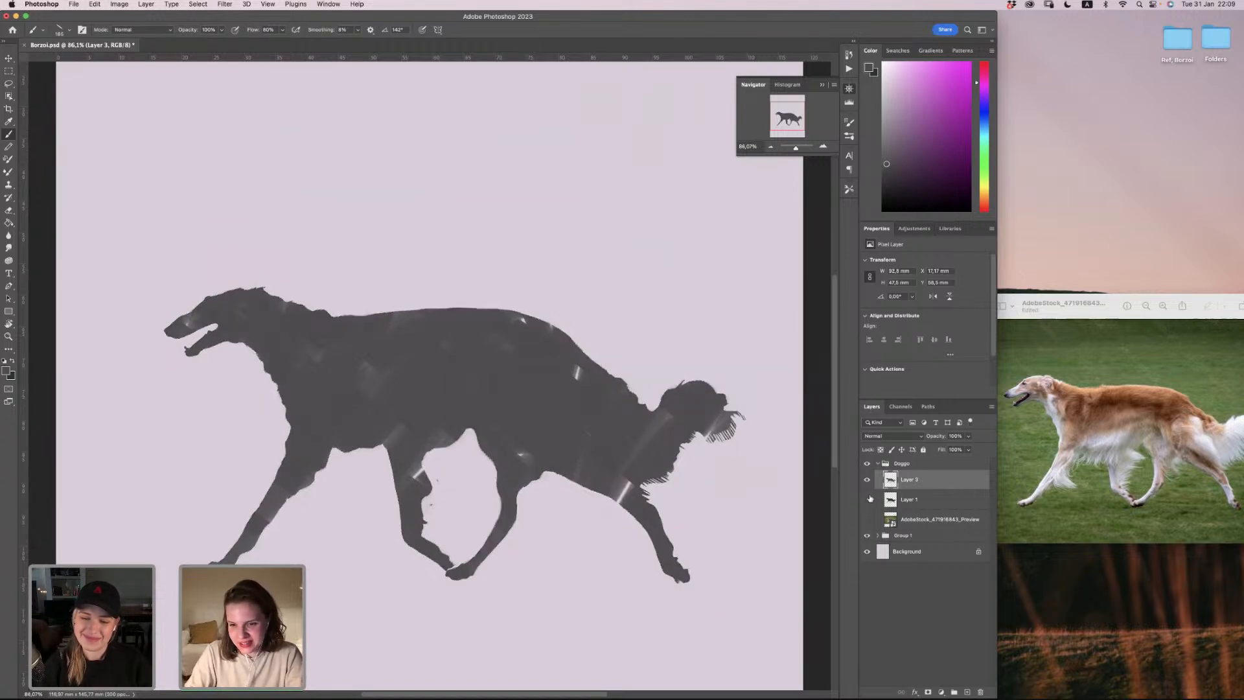
Step: Delete the old Layer 1 and use an enlarged eraser on Layer 3 to remove stray specks behind the second front leg
{"action": "left_click", "coordinate": [903, 502]}
{"action": "key", "text": "BackSpace"}
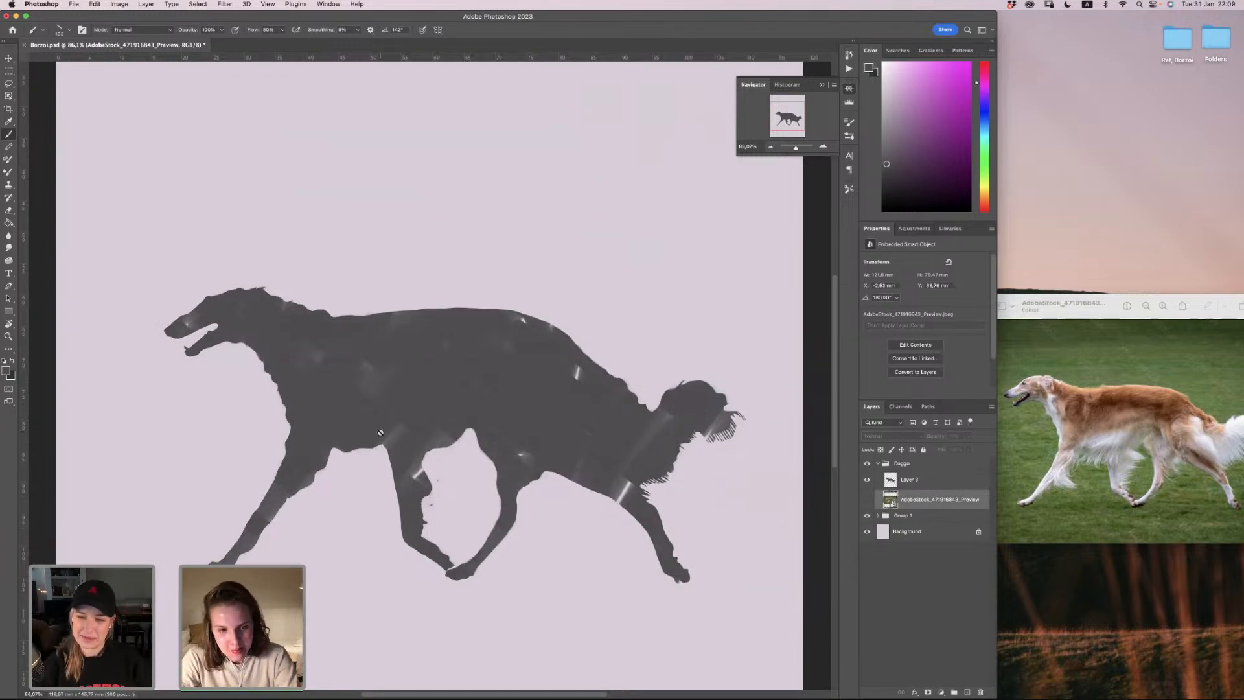
{"action": "key", "text": "e"}
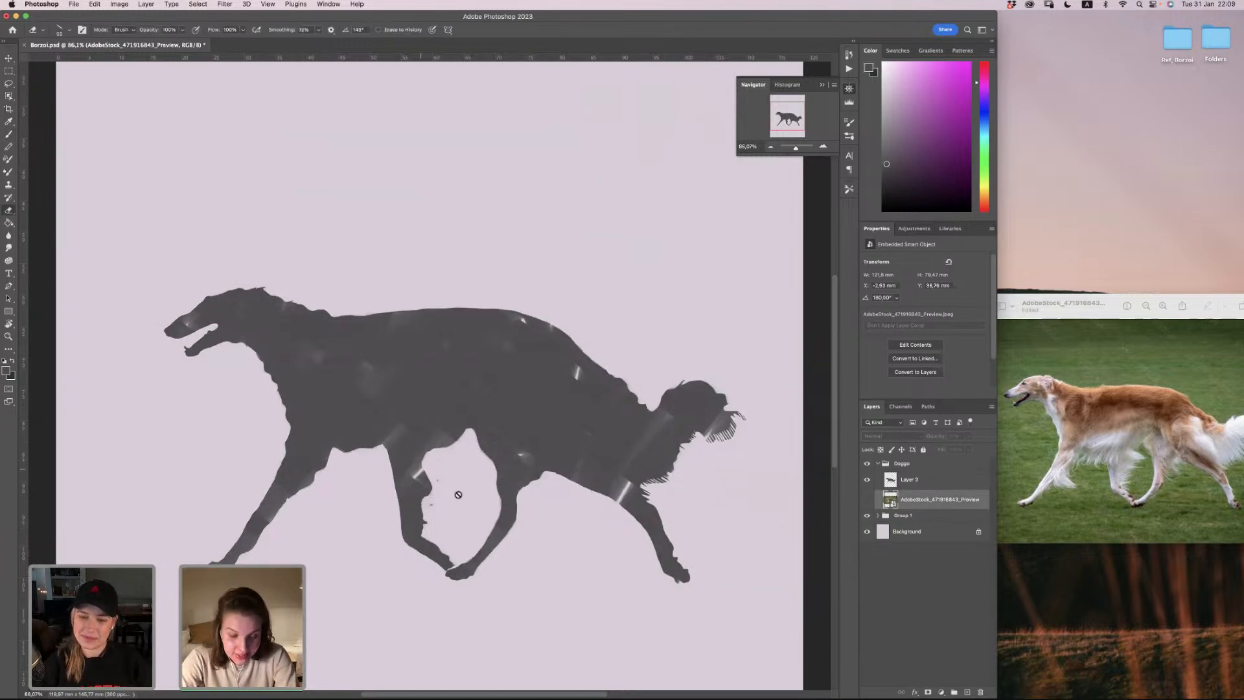
{"action": "left_click", "coordinate": [906, 479]}
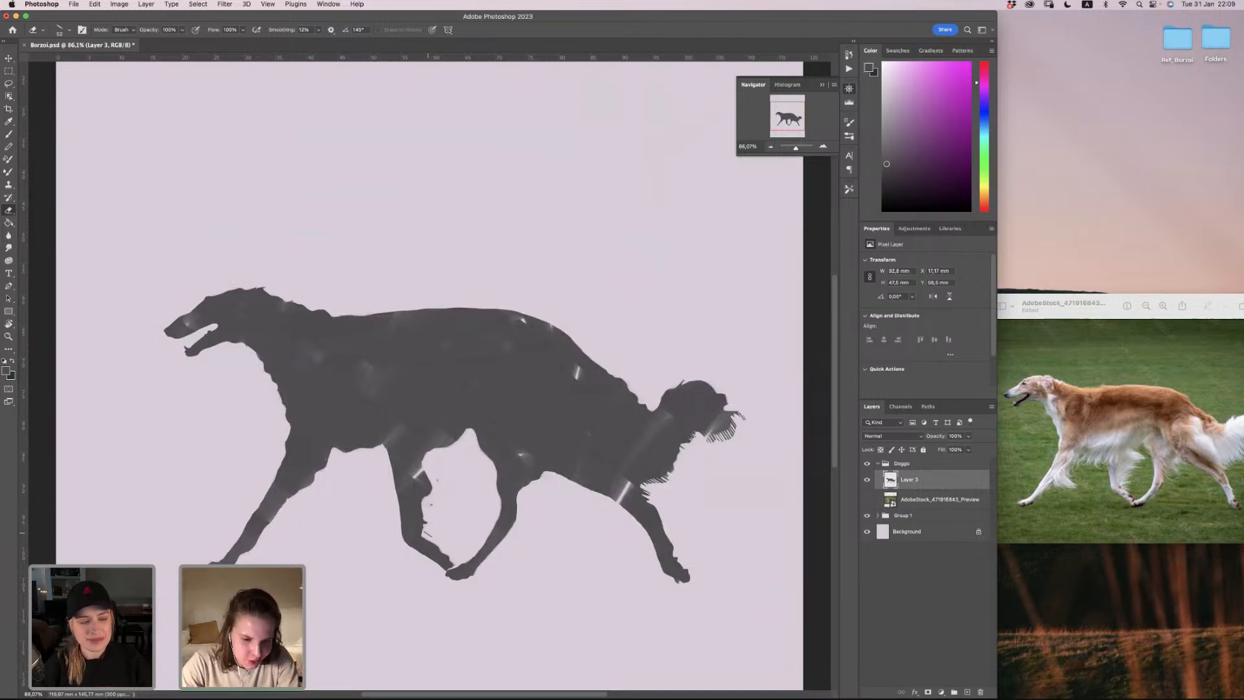
{"action": "key", "text": "]"}
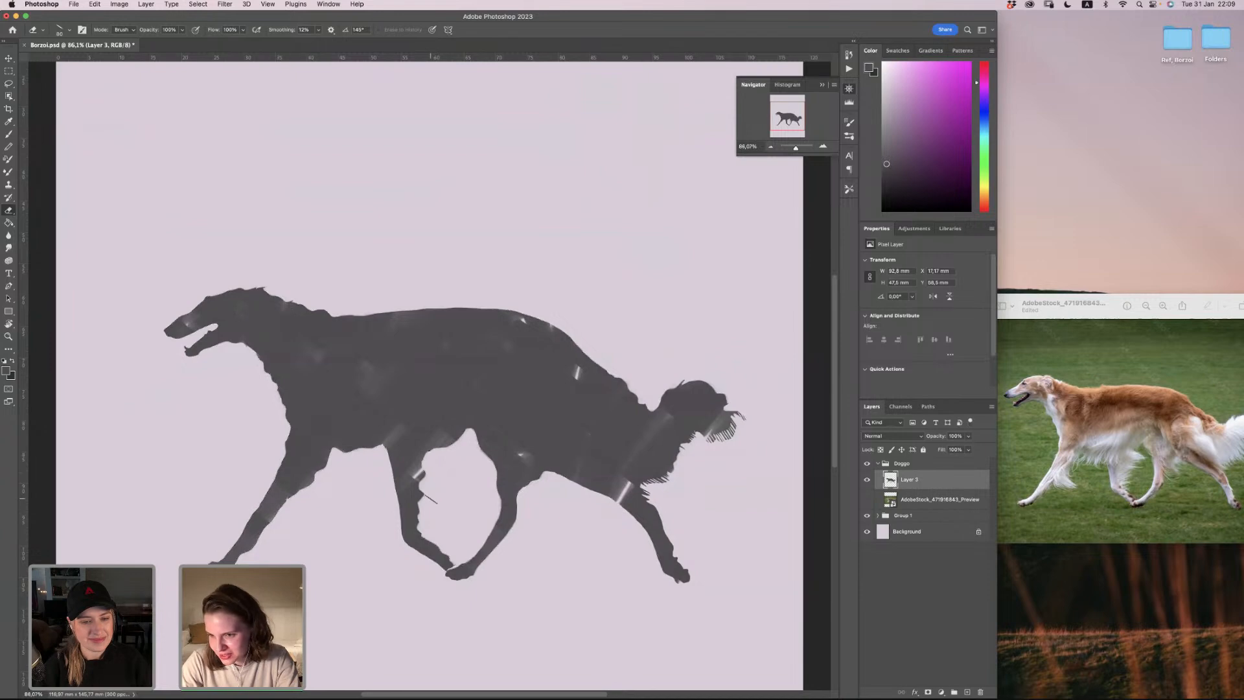
Step: Erase the fringe on the tail, lower the eraser flow to 75%, and trim the edge from the tail down the rump
{"action": "scroll", "coordinate": [426, 496], "scroll_direction": "down", "scroll_amount": 3}
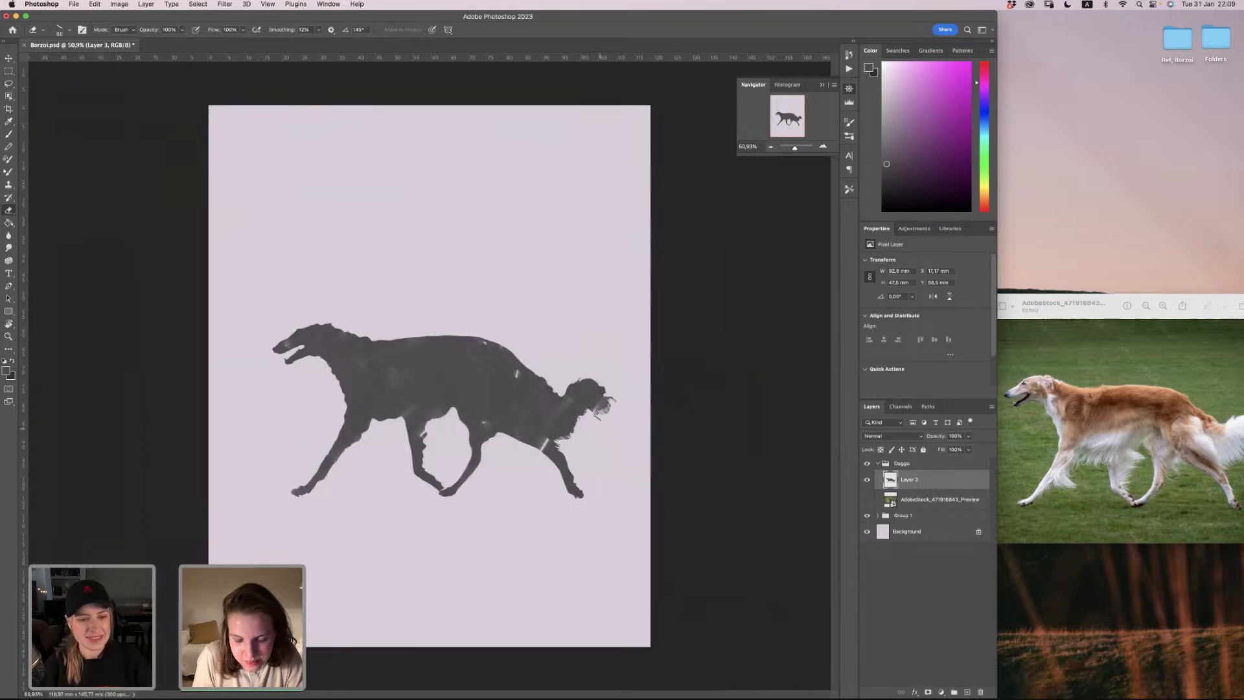
{"action": "left_click_drag", "start_coordinate": [593, 416], "coordinate": [615, 400]}
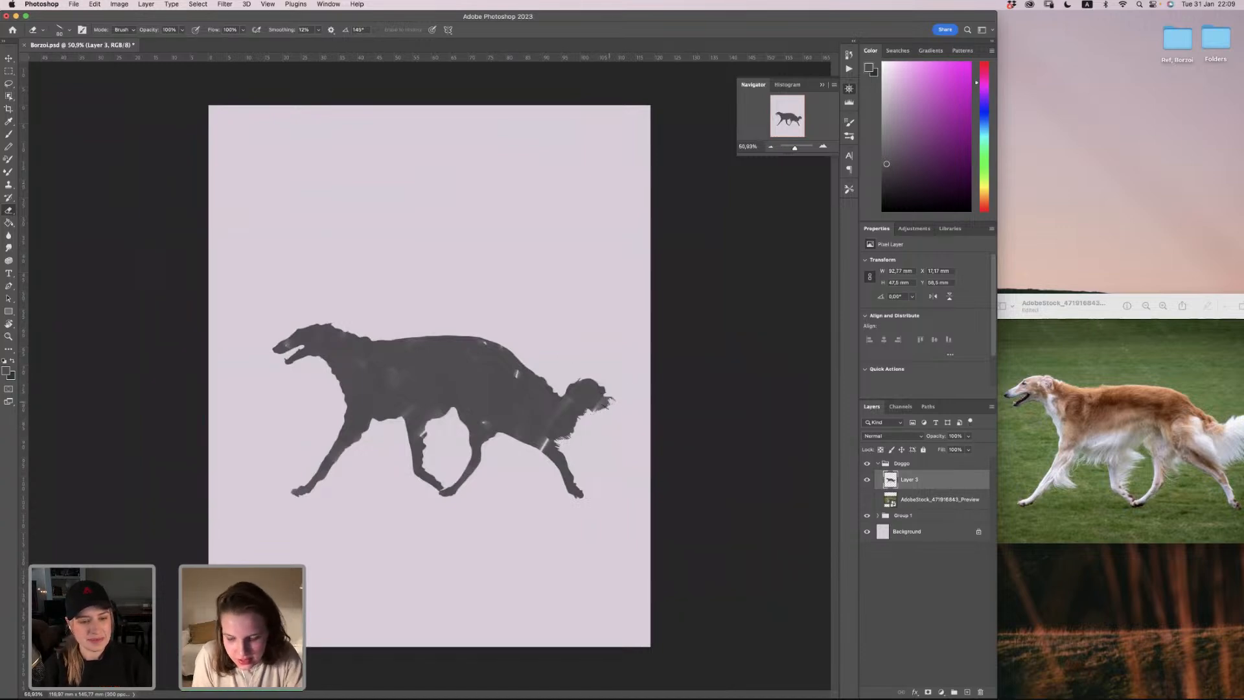
{"action": "left_click", "coordinate": [243, 29]}
{"action": "left_click_drag", "start_coordinate": [242, 43], "coordinate": [230, 42]}
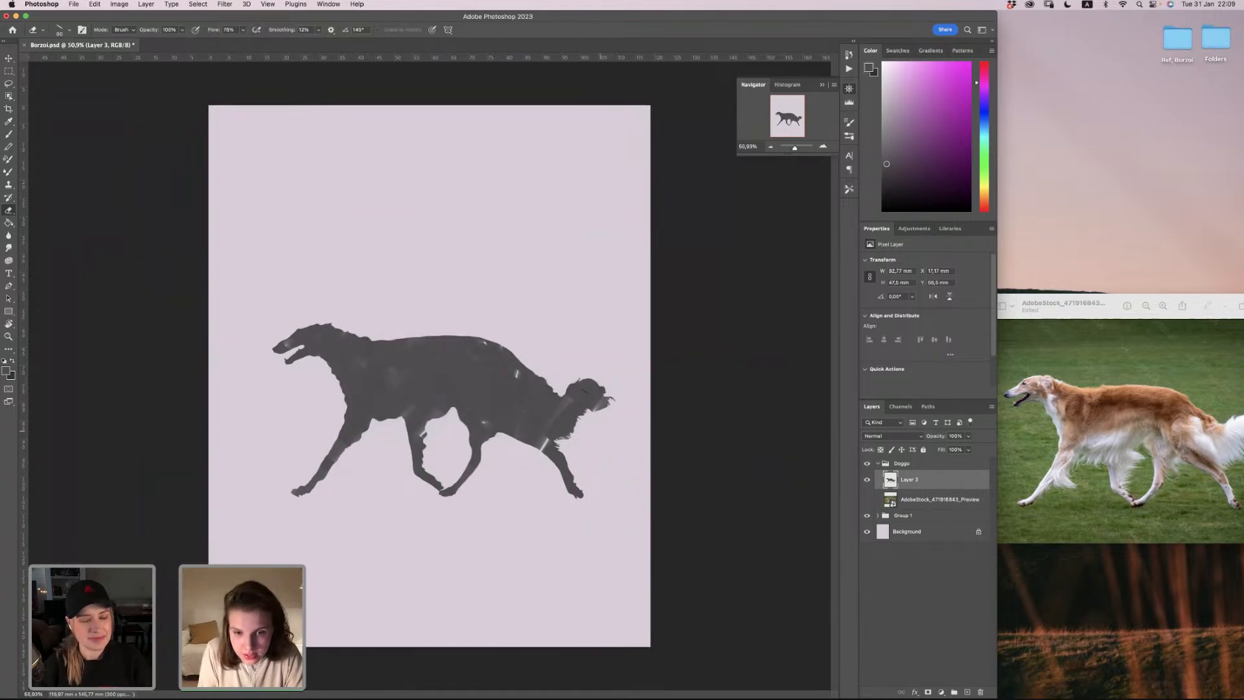
{"action": "left_click_drag", "start_coordinate": [615, 397], "coordinate": [554, 442]}
Step: Undo the unwanted eraser strokes on the rump and reshape the edge below the tail
{"action": "key", "text": "super+z"}
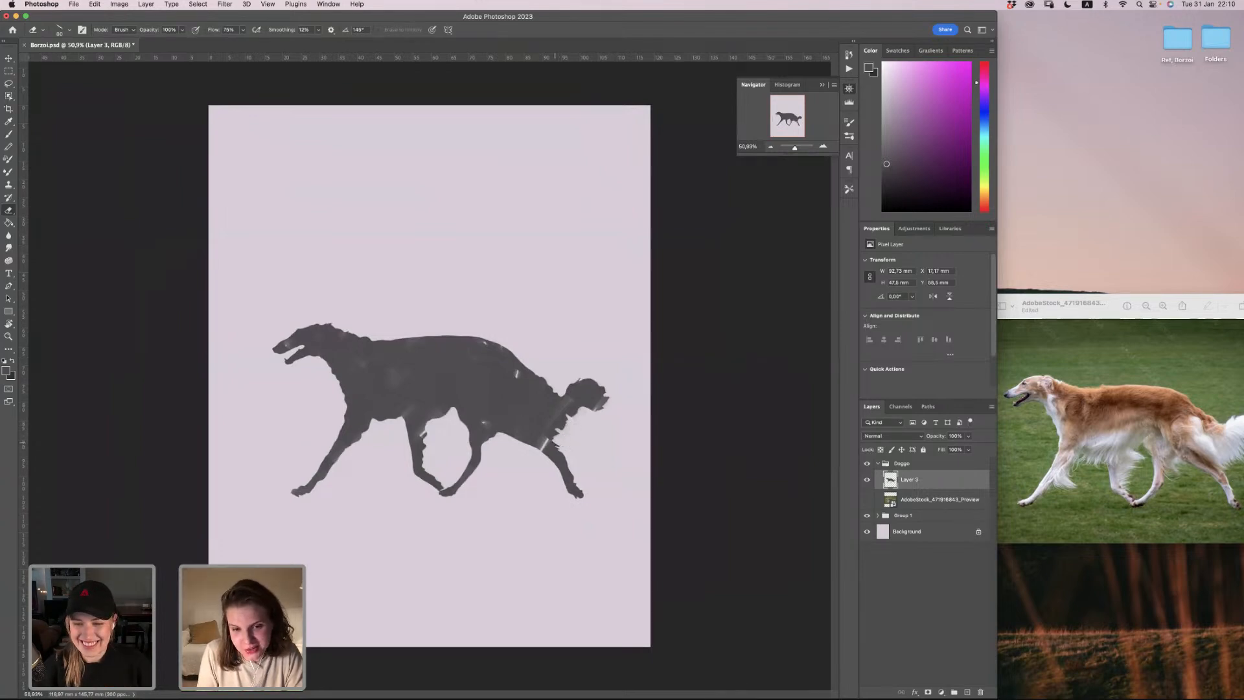
{"action": "key", "text": "super+z"}
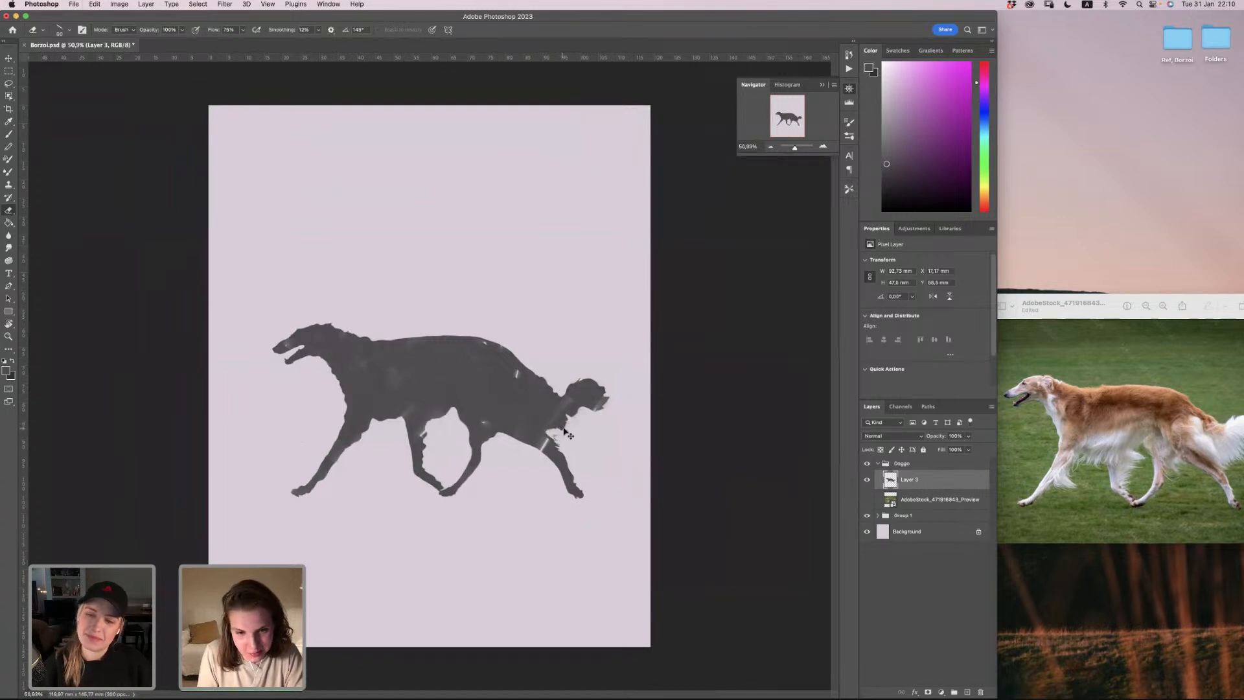
{"action": "key", "text": "super+z"}
{"action": "left_click_drag", "start_coordinate": [555, 440], "coordinate": [571, 423]}
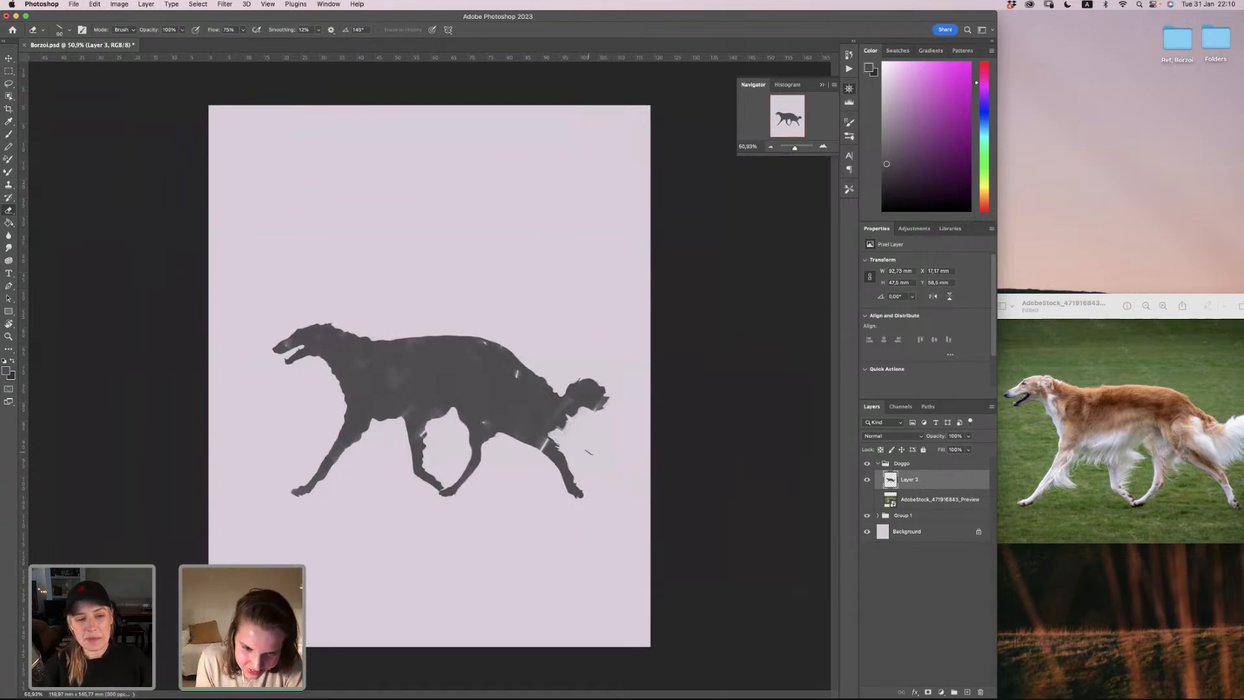
Step: Set the eraser tip angle to about 31° for trimming the dog's edges
{"action": "right_click", "coordinate": [593, 453]}
{"action": "mouse_move", "coordinate": [619, 429]}
{"action": "left_mouse_down"}
{"action": "mouse_move", "coordinate": [635, 422]}
{"action": "mouse_move", "coordinate": [628, 429]}
{"action": "left_mouse_up"}
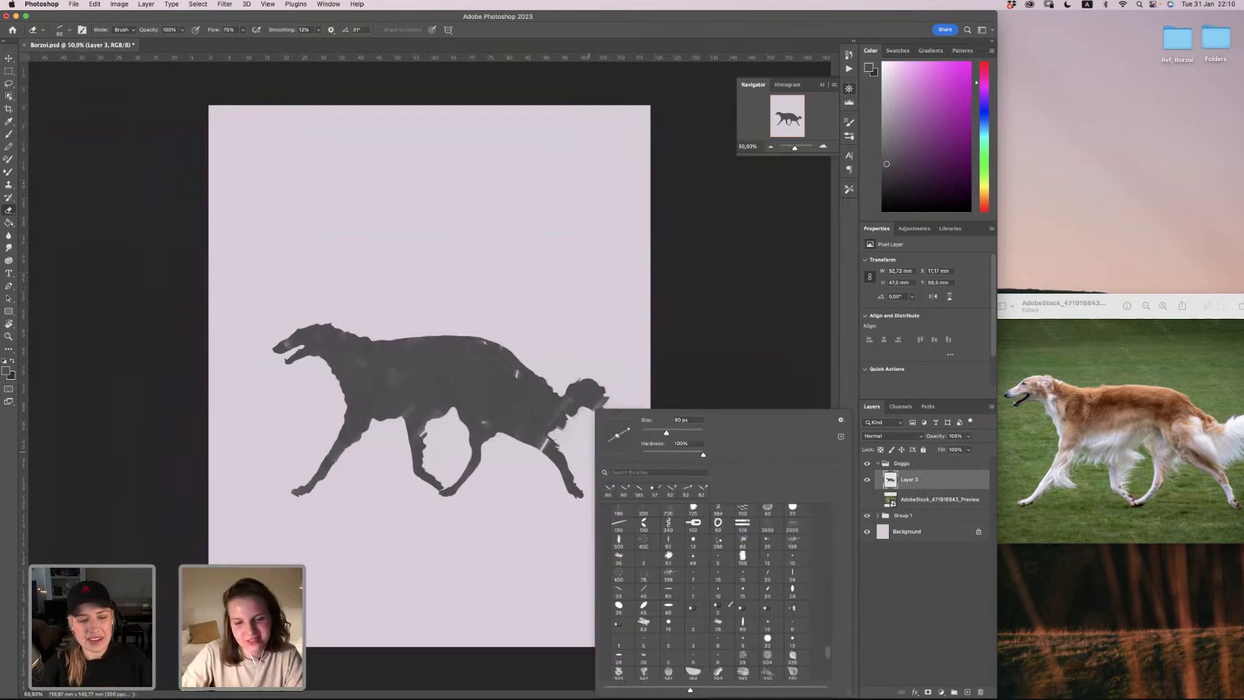
{"action": "left_click", "coordinate": [566, 446]}
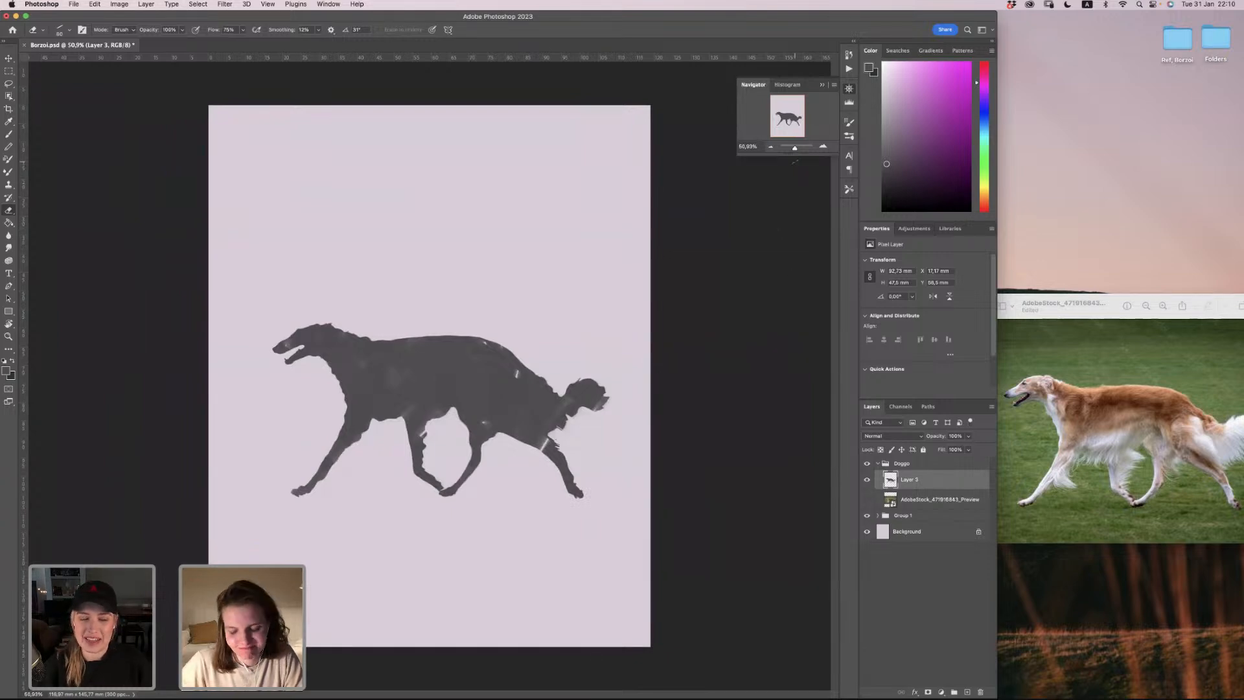
{"action": "key", "text": "super+equal"}
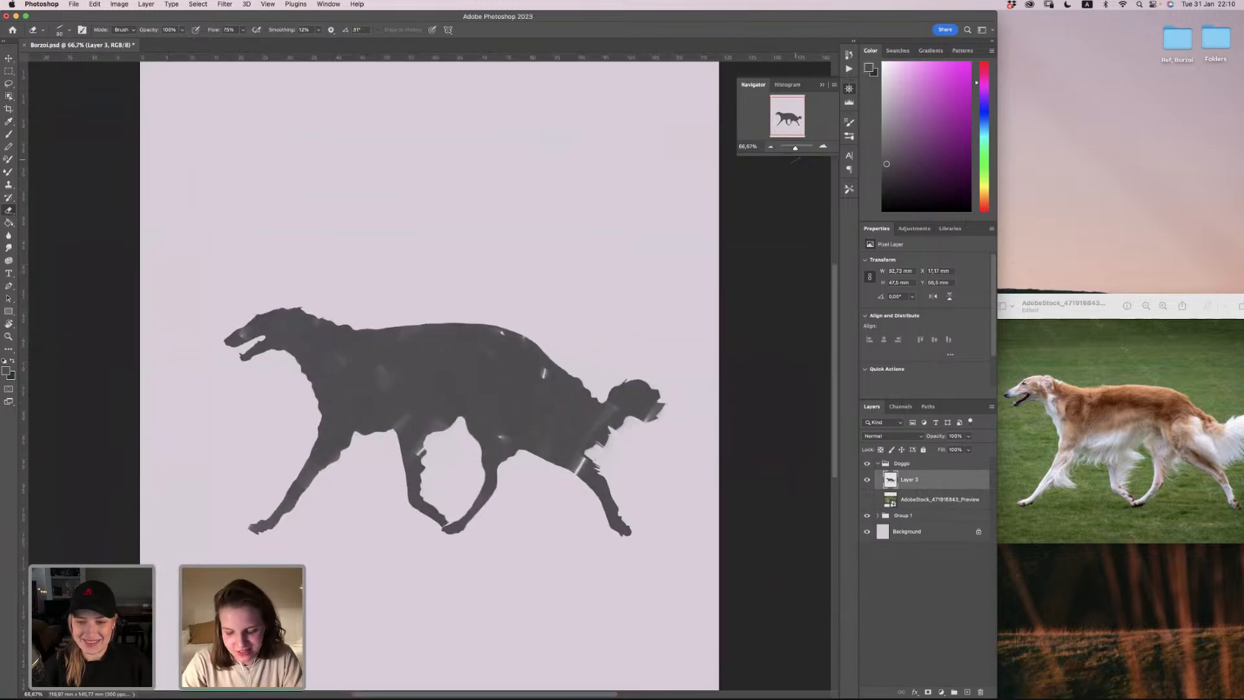
Step: Undo unwanted strokes and trim the upper rump edge toward the tail, setting the eraser tip angle to about 66°
{"action": "key", "text": "super+equal"}
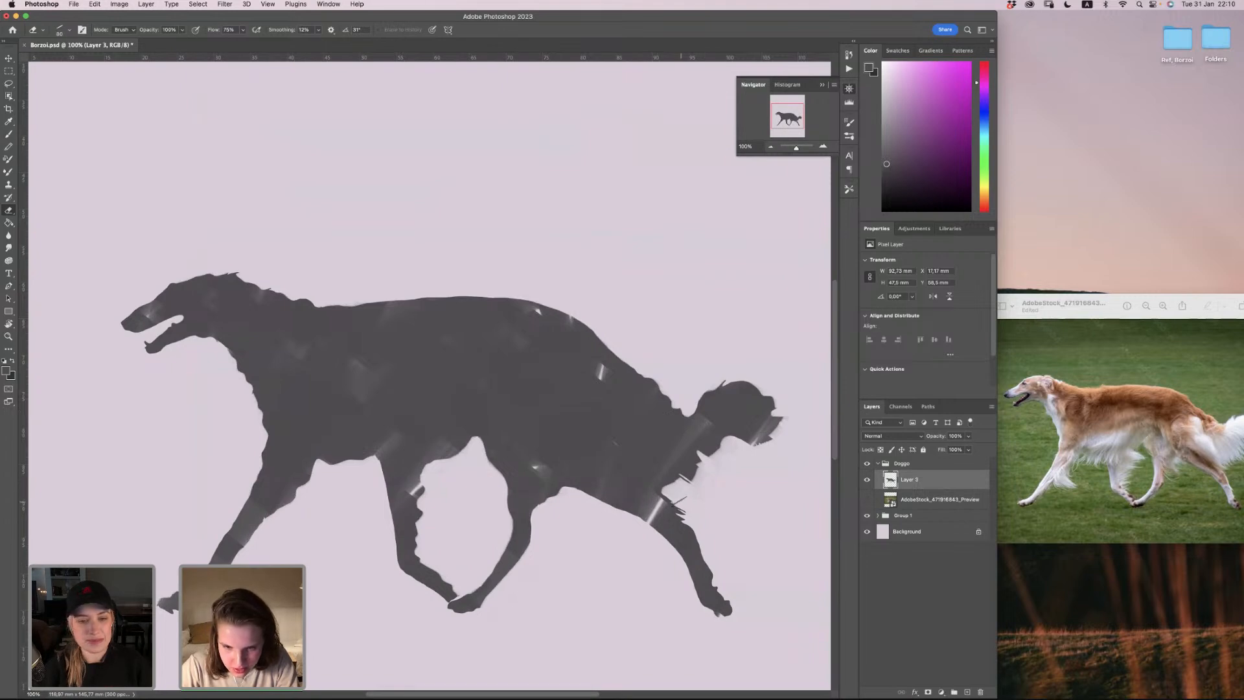
{"action": "key", "text": "super+z"}
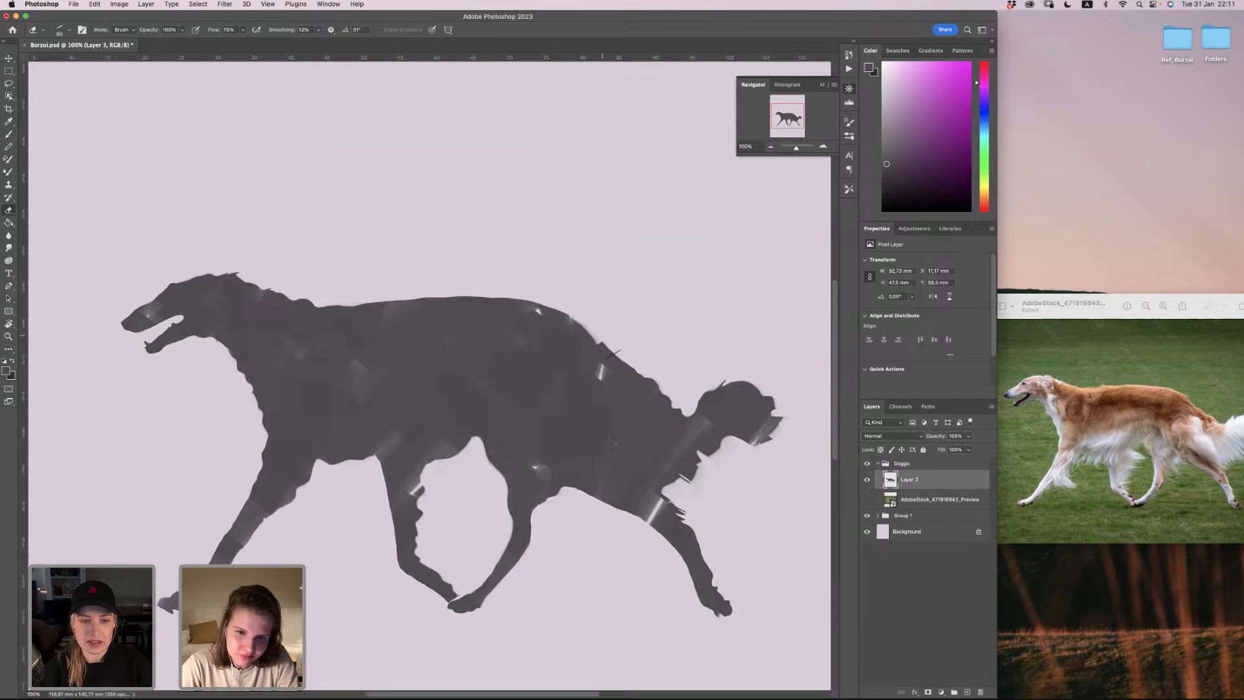
{"action": "left_click_drag", "start_coordinate": [636, 368], "coordinate": [682, 398]}
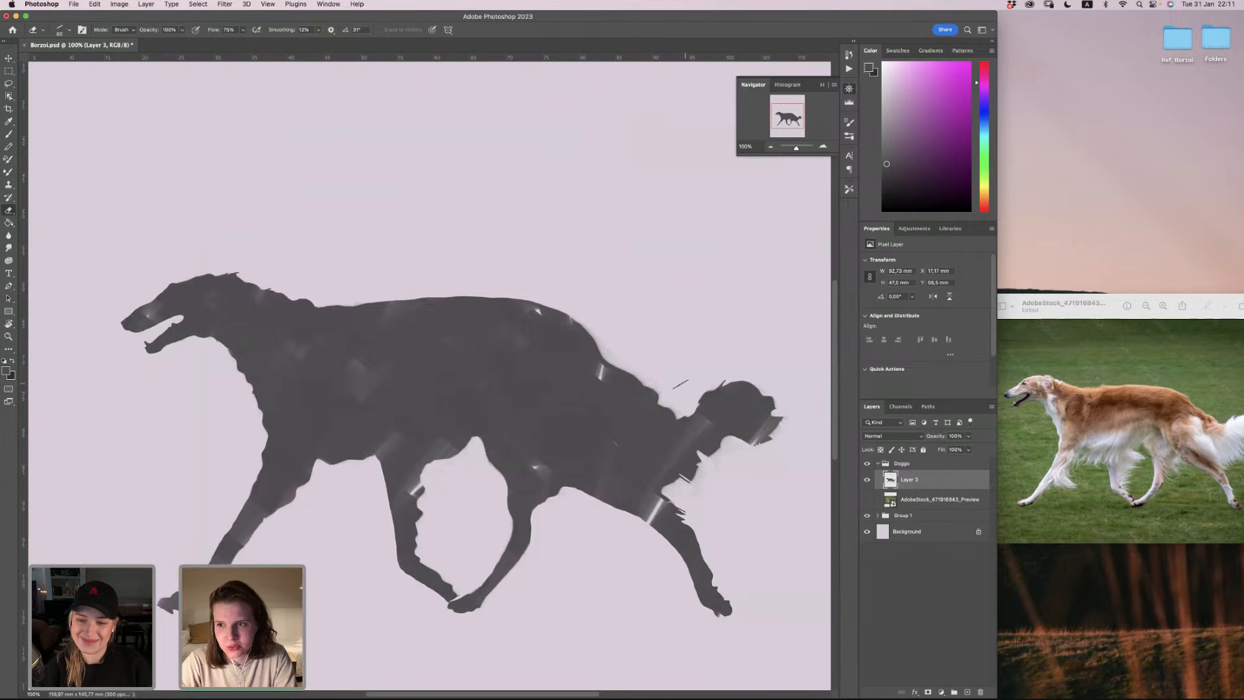
{"action": "key", "text": "super+z"}
{"action": "right_click", "coordinate": [688, 391]}
{"action": "left_click_drag", "start_coordinate": [708, 403], "coordinate": [715, 406]}
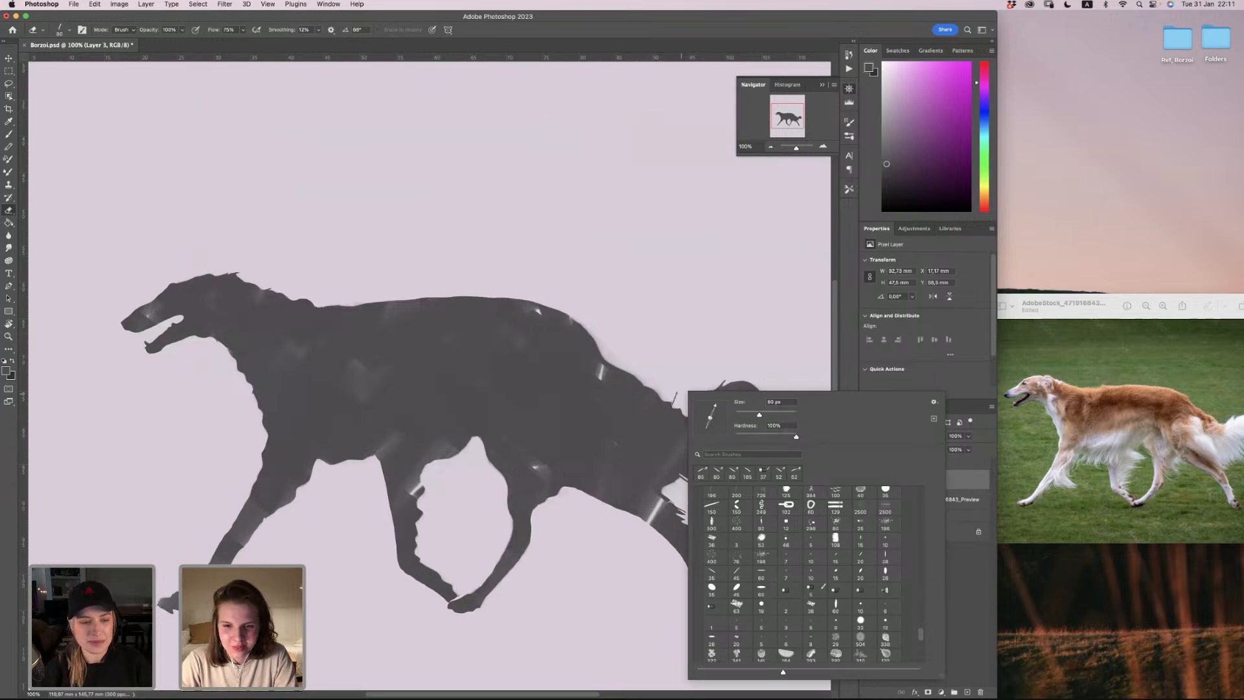
{"action": "key", "text": "Return"}
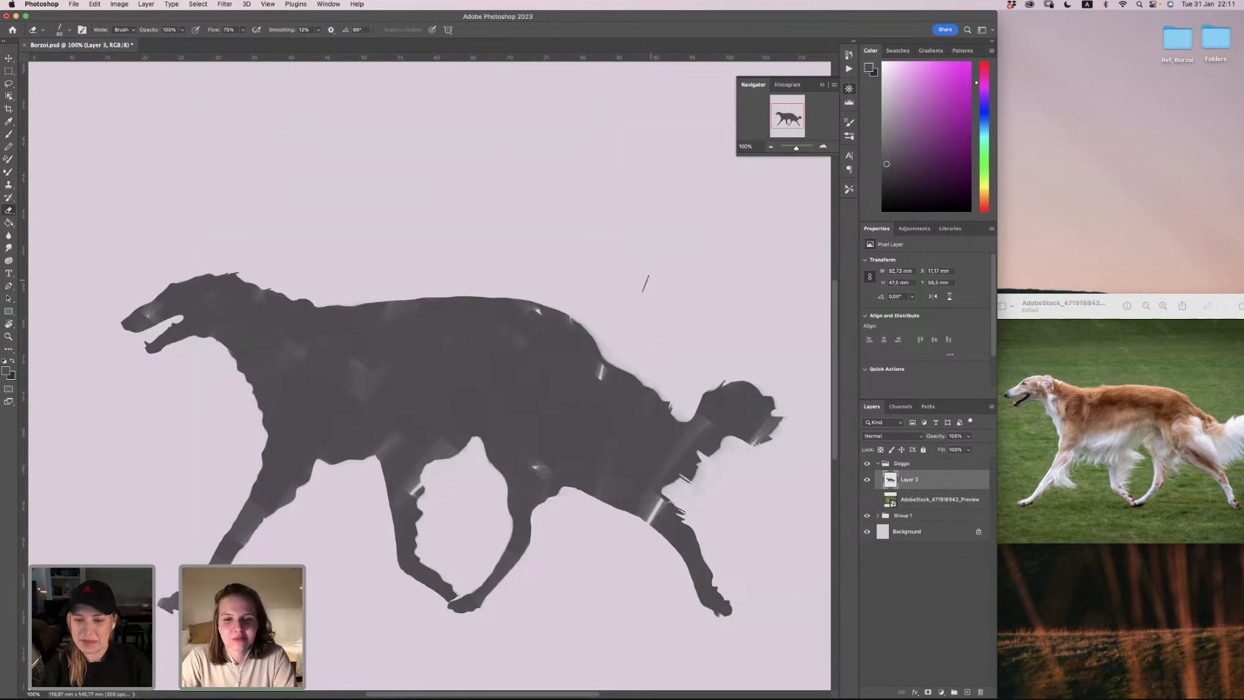
{"action": "key", "text": "b"}
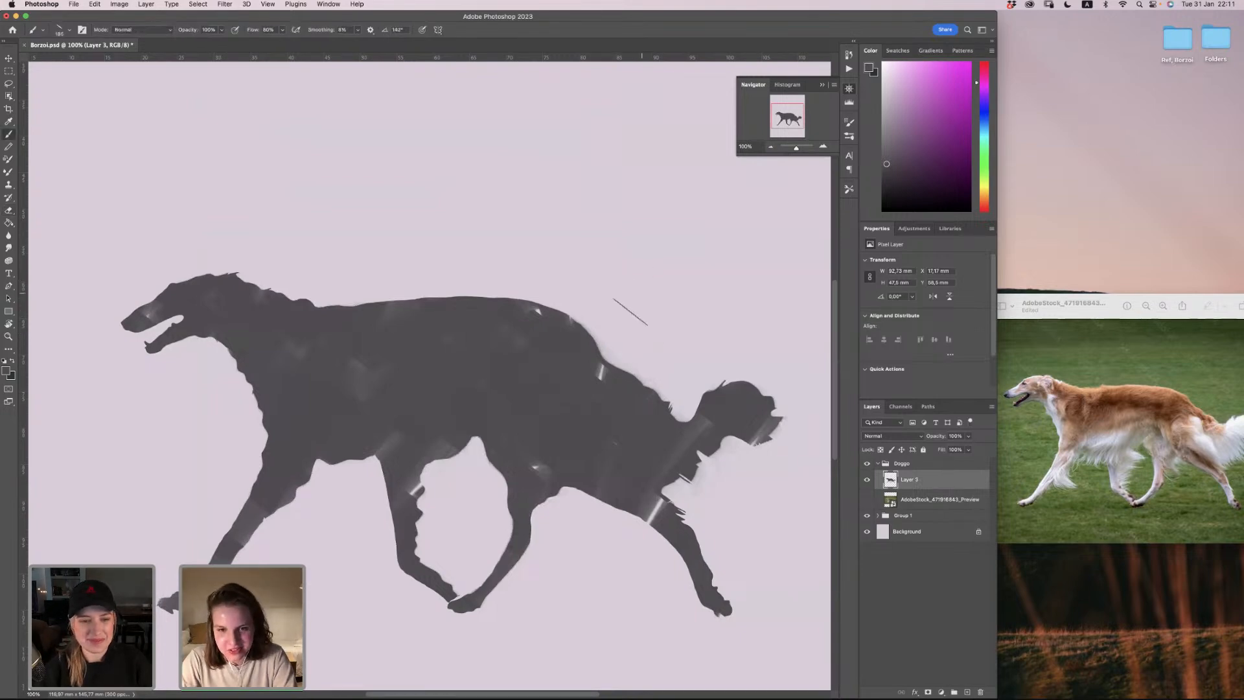
{"action": "mouse_move", "coordinate": [630, 311]}
{"action": "left_mouse_down"}
{"action": "mouse_move", "coordinate": [652, 266]}
{"action": "mouse_move", "coordinate": [630, 335]}
{"action": "left_mouse_up"}
{"action": "key", "text": "super+z"}
{"action": "key", "text": "super+z"}
{"action": "key", "text": "super+z"}
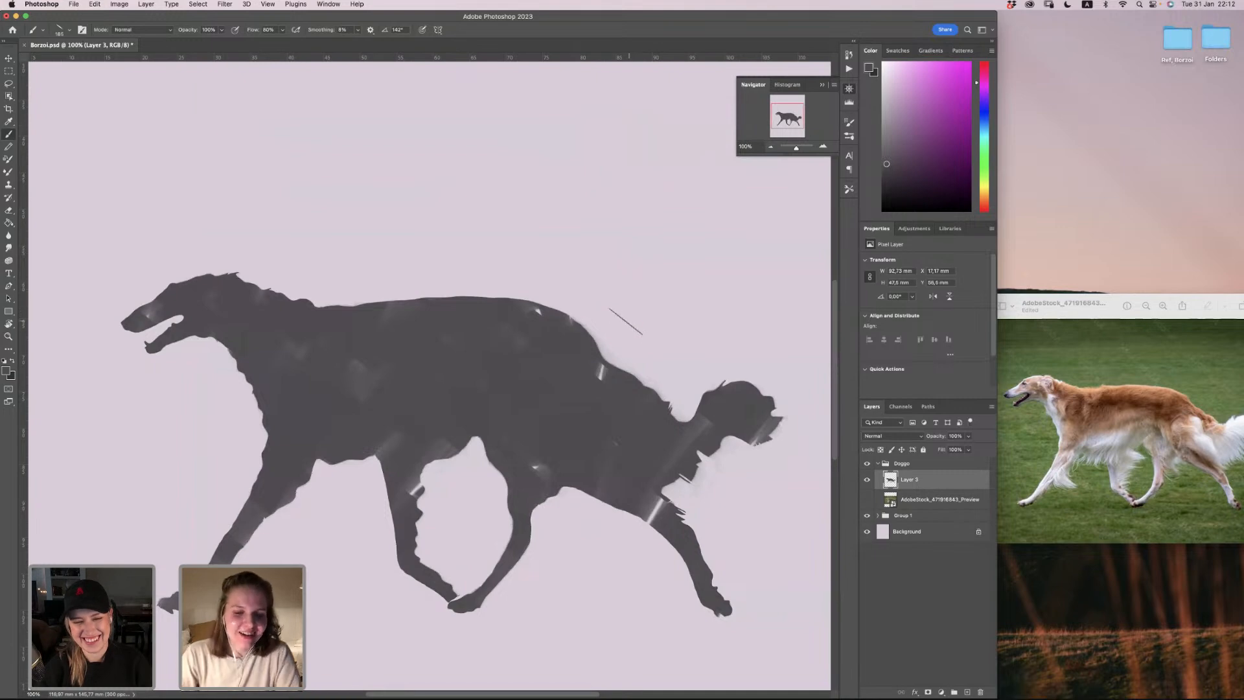
Step: Set the eraser tip angle to about 140° and carve the notch below the tail base, undoing unwanted strokes
{"action": "key", "text": "e"}
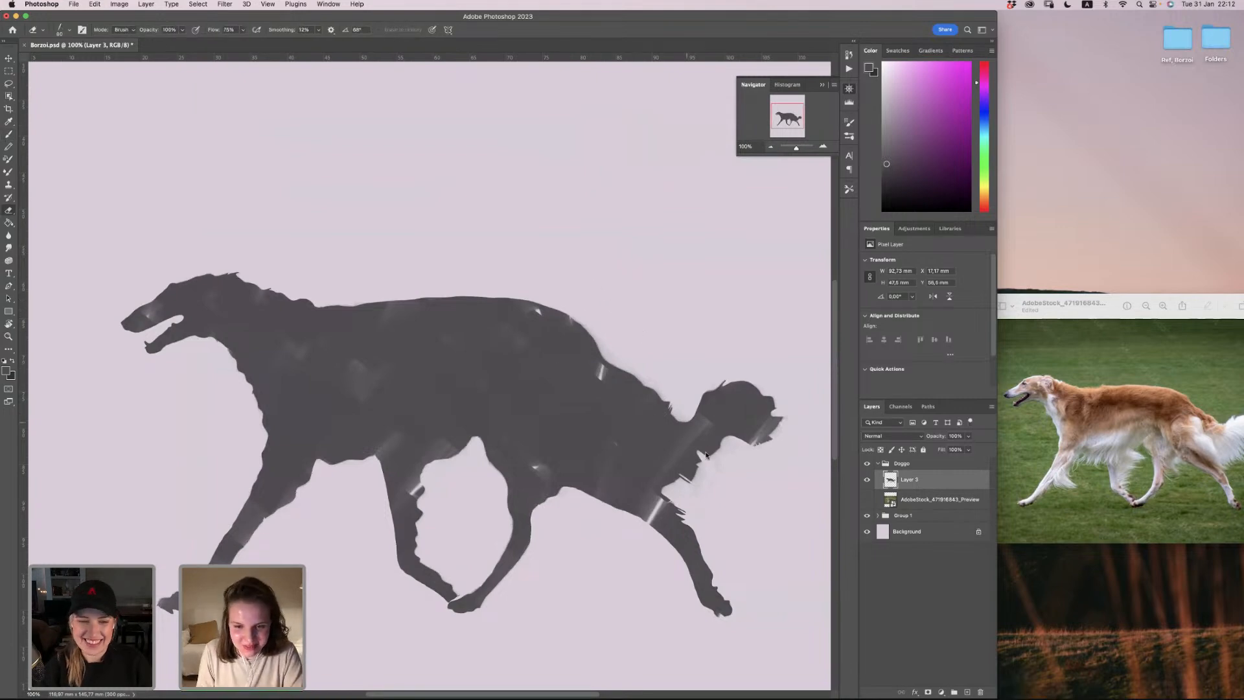
{"action": "right_click", "coordinate": [707, 456]}
{"action": "left_click_drag", "start_coordinate": [723, 425], "coordinate": [710, 427]}
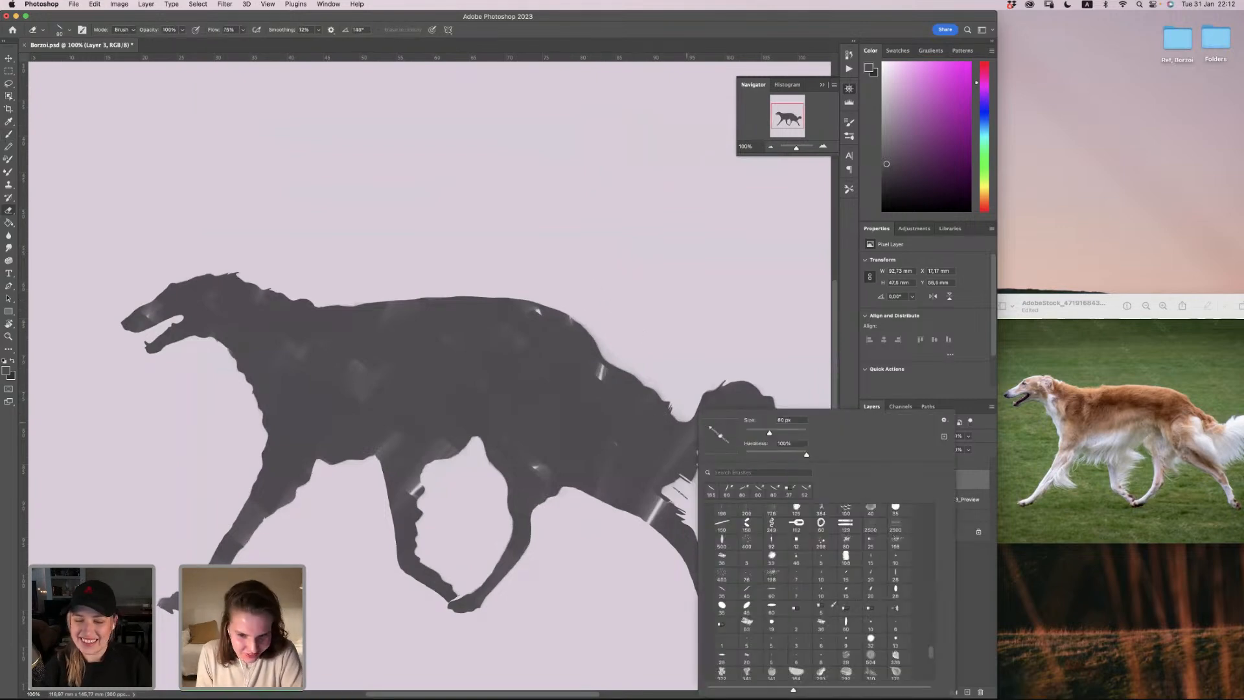
{"action": "left_click", "coordinate": [687, 422]}
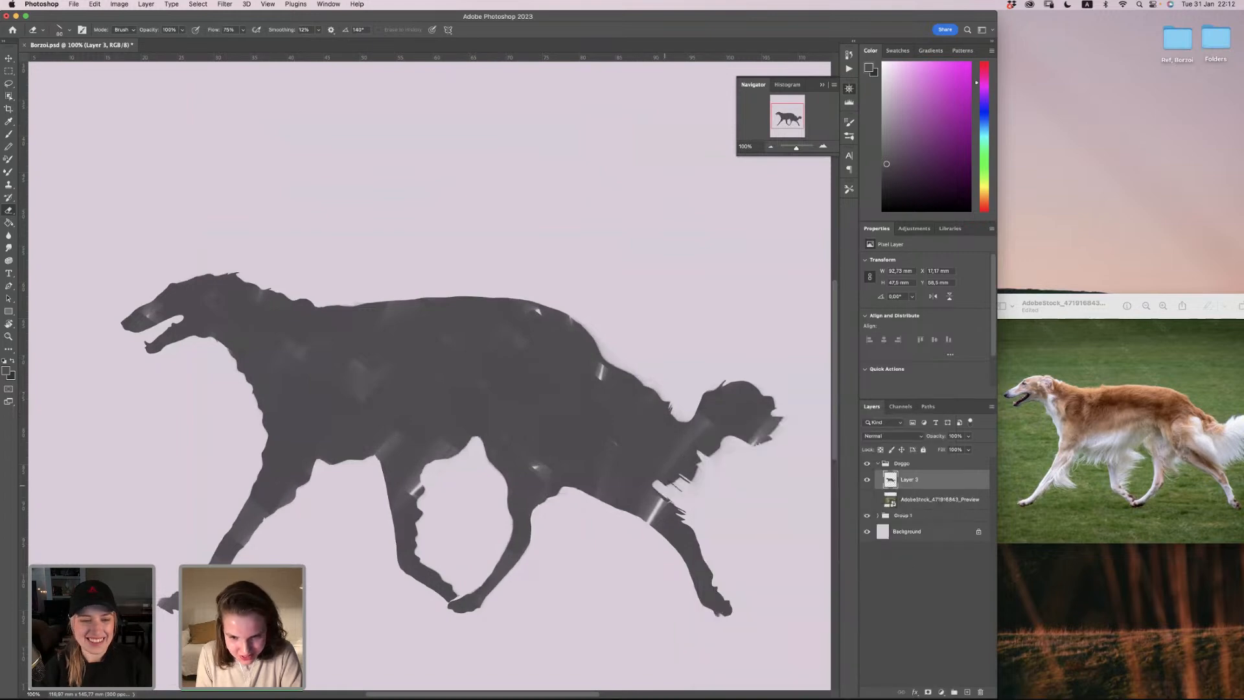
{"action": "left_click_drag", "start_coordinate": [662, 486], "coordinate": [676, 488]}
{"action": "key", "text": "super+z"}
{"action": "key", "text": "super+z"}
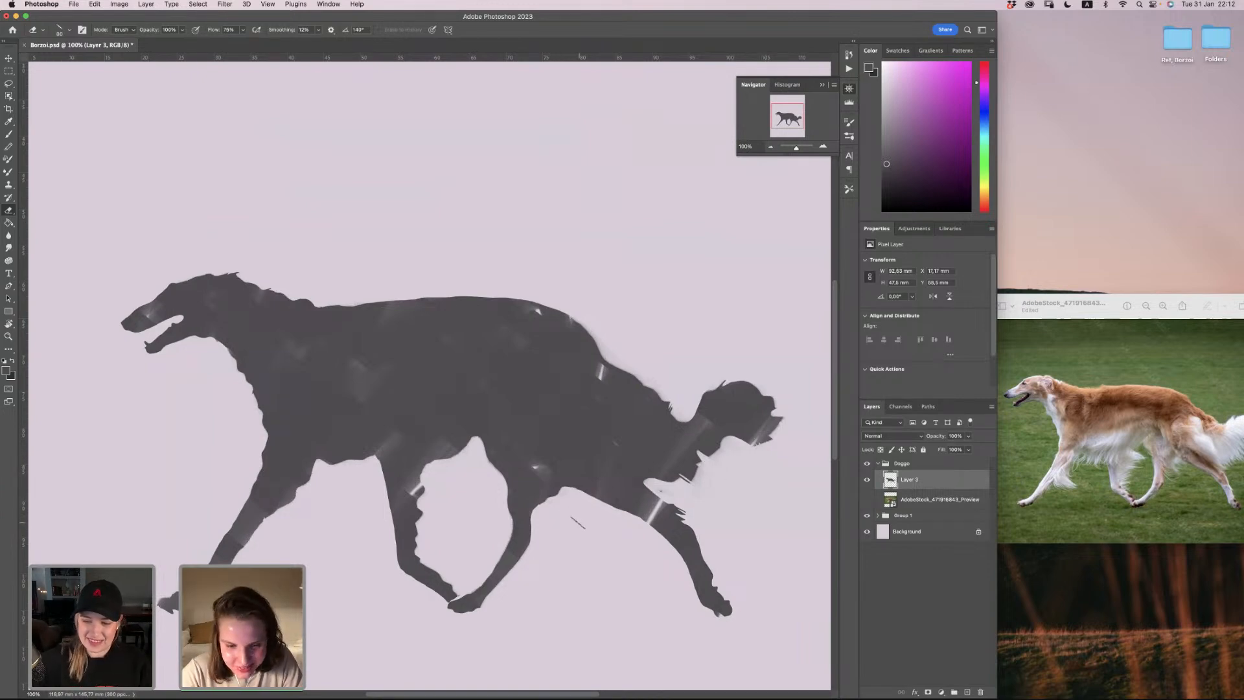
Step: Carve a higher gap between the two hind legs and erase a feathered fringe along the underside of the rear thigh
{"action": "mouse_move", "coordinate": [540, 508]}
{"action": "left_mouse_down"}
{"action": "mouse_move", "coordinate": [552, 487]}
{"action": "mouse_move", "coordinate": [578, 492]}
{"action": "mouse_move", "coordinate": [541, 500]}
{"action": "mouse_move", "coordinate": [552, 473]}
{"action": "mouse_move", "coordinate": [576, 494]}
{"action": "left_mouse_up"}
{"action": "key", "text": "super+z"}
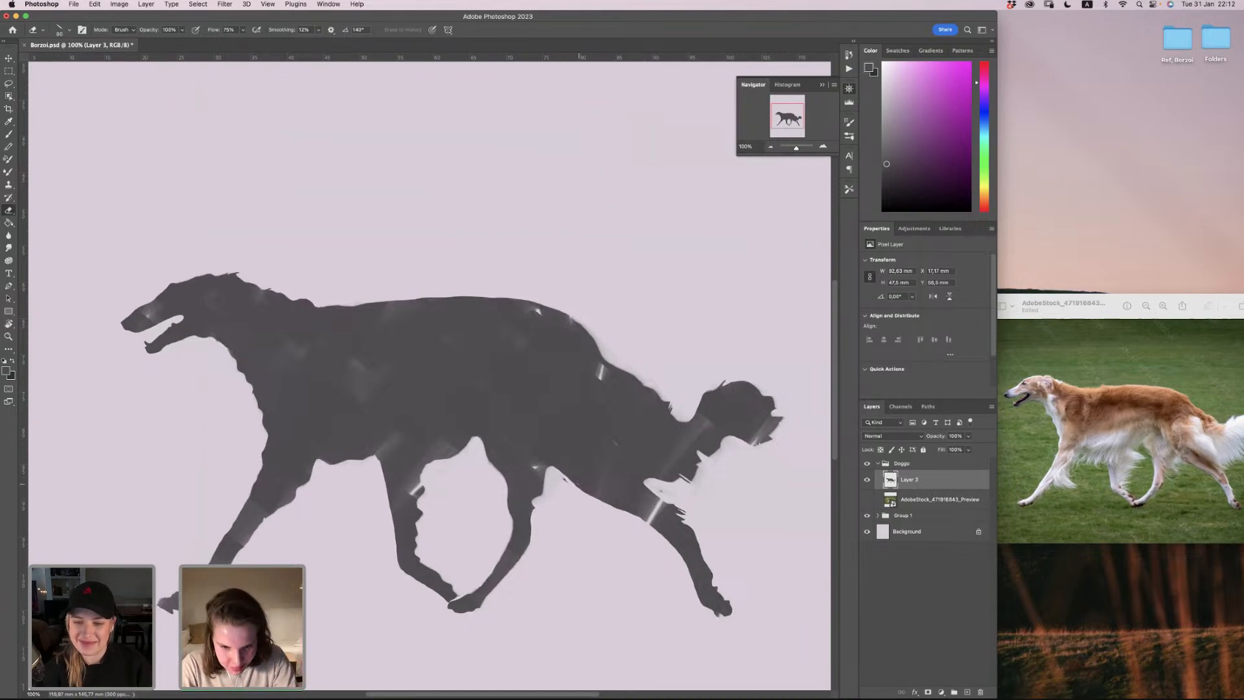
{"action": "left_click_drag", "start_coordinate": [564, 480], "coordinate": [637, 522]}
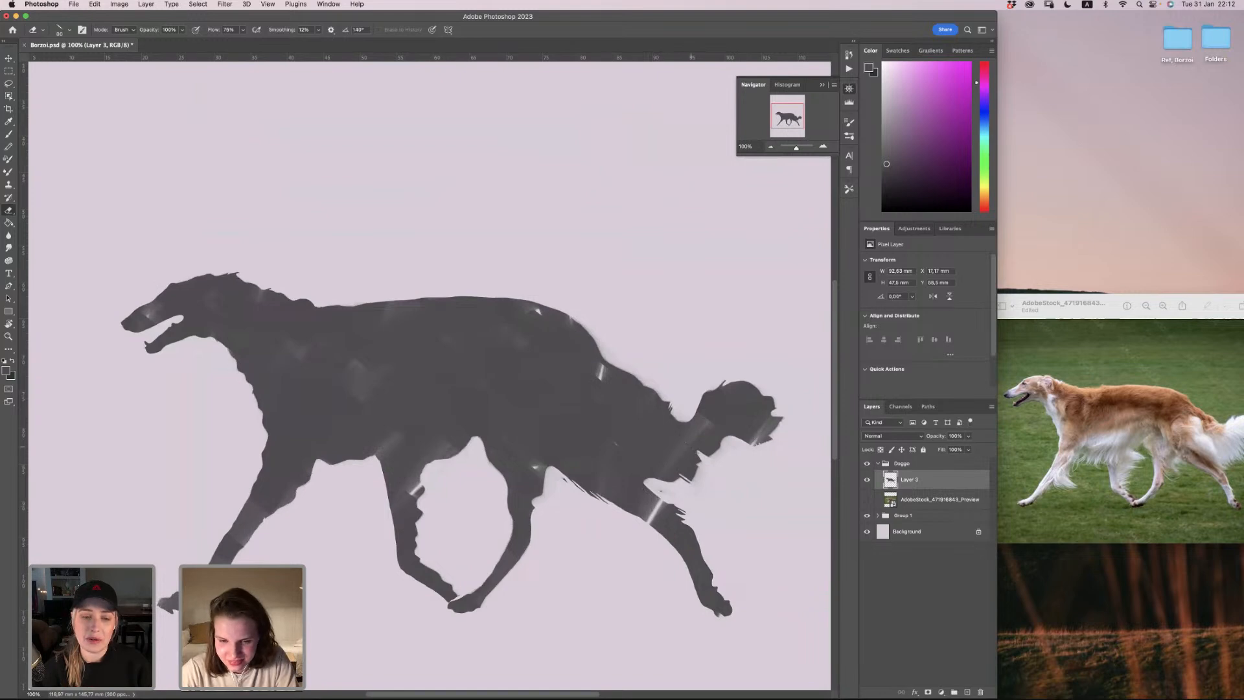
Step: Rotate the eraser tip to about -160° and trim the back edge of the rearmost leg, undoing and redoing unsatisfactory strokes
{"action": "right_click", "coordinate": [745, 496]}
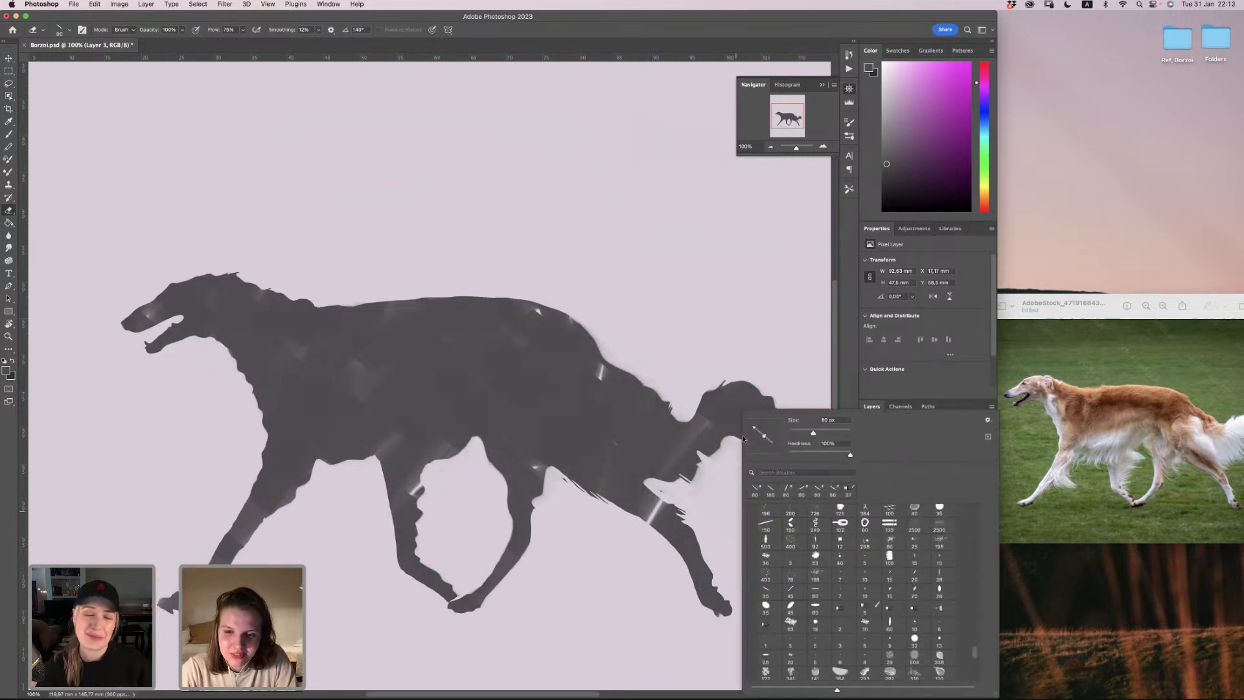
{"action": "left_click_drag", "start_coordinate": [748, 426], "coordinate": [734, 447]}
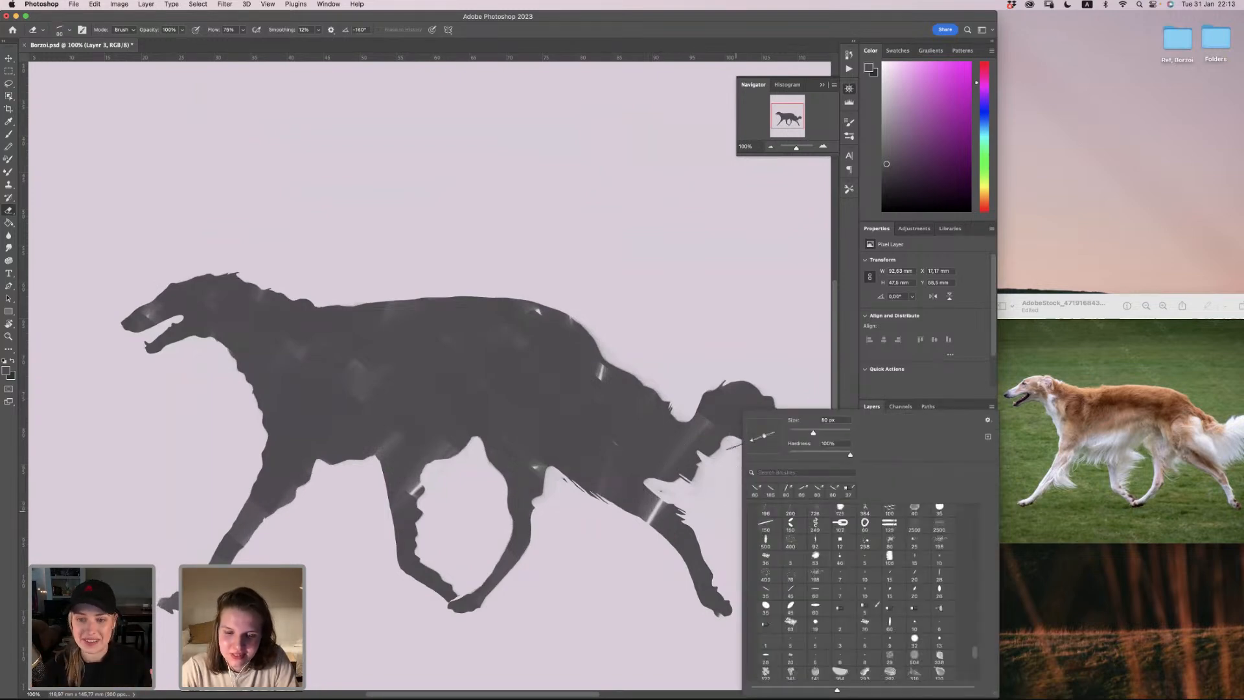
{"action": "left_click", "coordinate": [679, 499]}
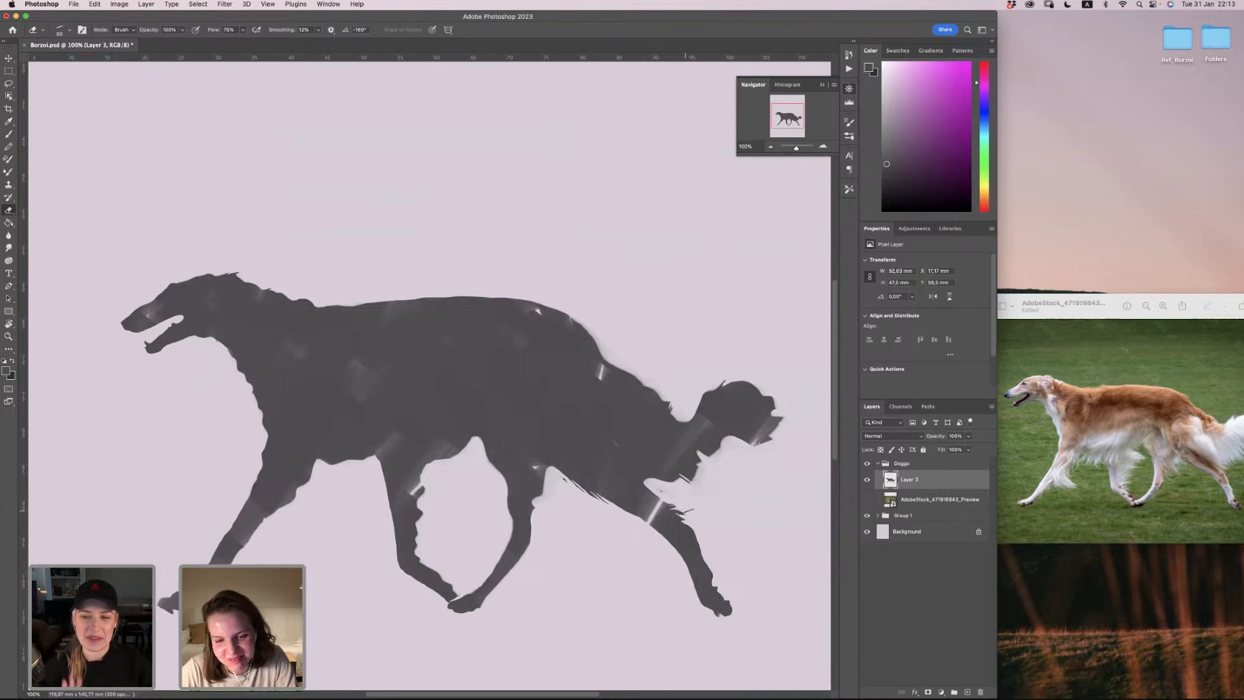
{"action": "left_click_drag", "start_coordinate": [682, 507], "coordinate": [694, 523]}
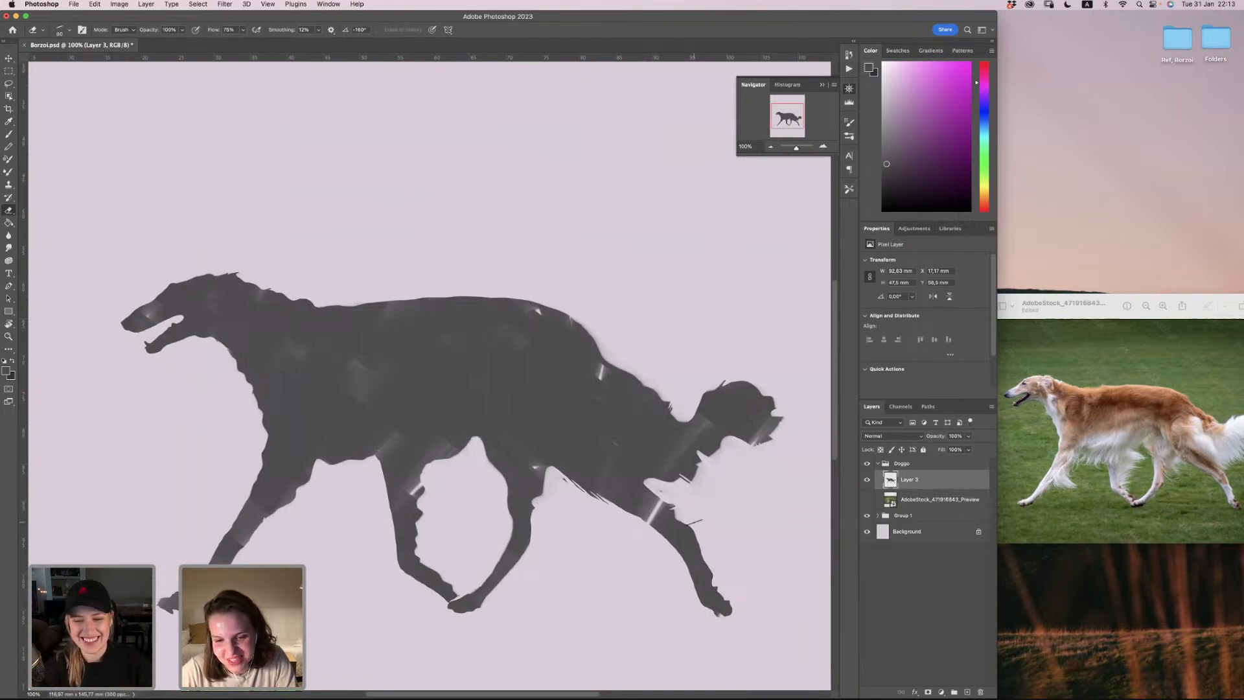
{"action": "key", "text": "super+z"}
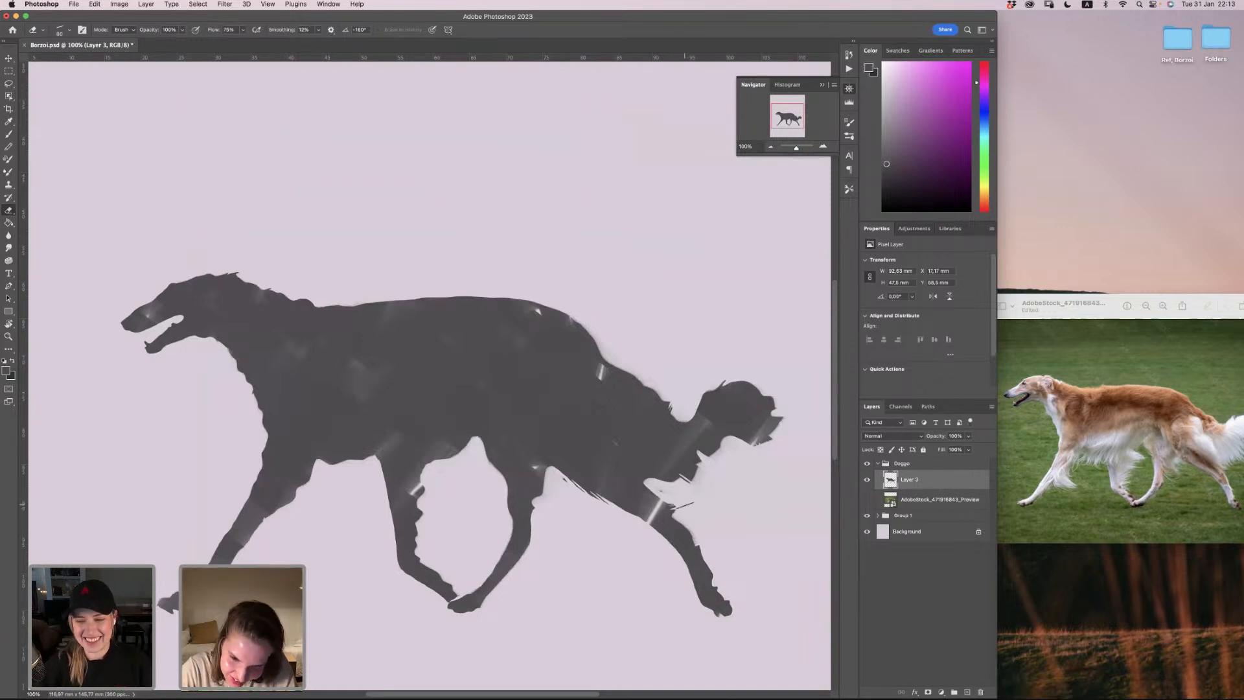
{"action": "key", "text": "super+z"}
{"action": "left_click_drag", "start_coordinate": [681, 509], "coordinate": [714, 561]}
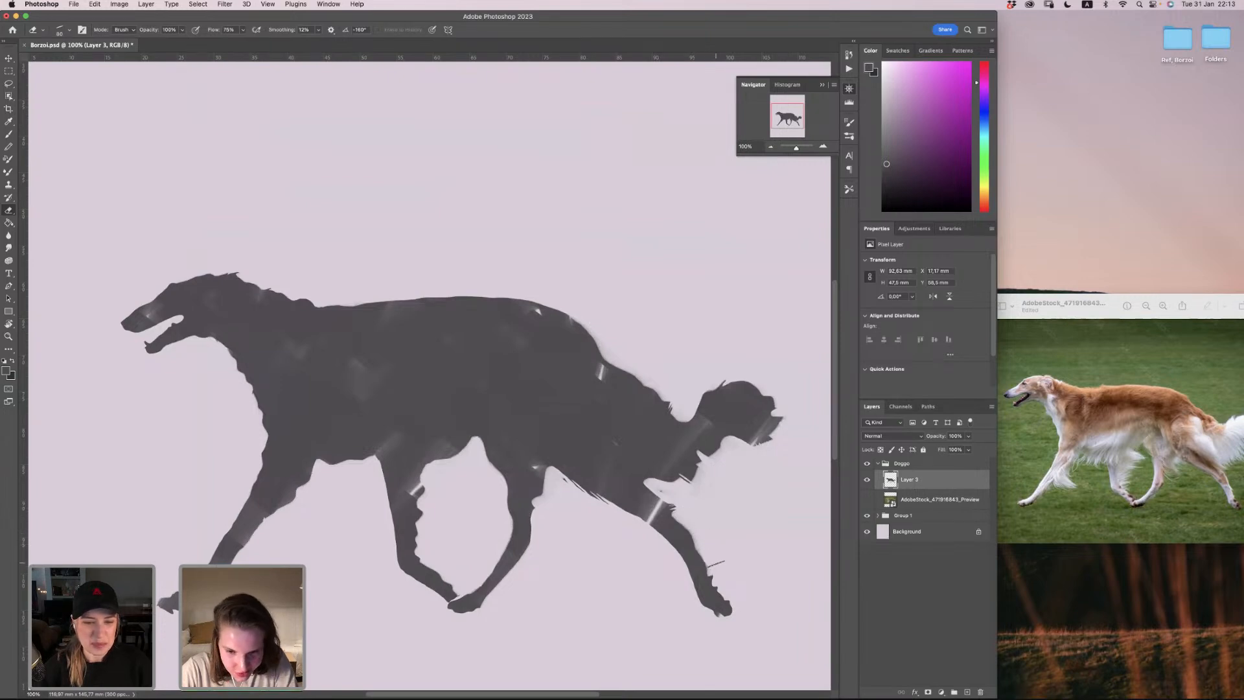
{"action": "key", "text": "super+z"}
{"action": "left_click_drag", "start_coordinate": [677, 512], "coordinate": [708, 555]}
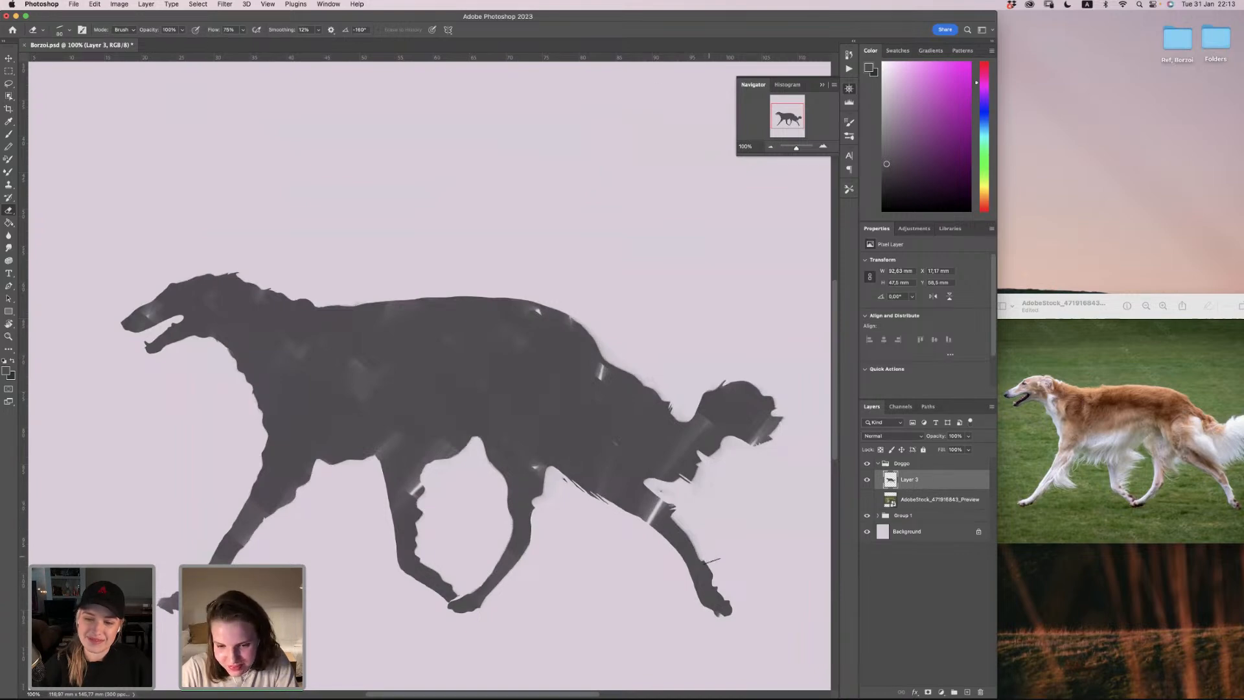
{"action": "key", "text": "super+z"}
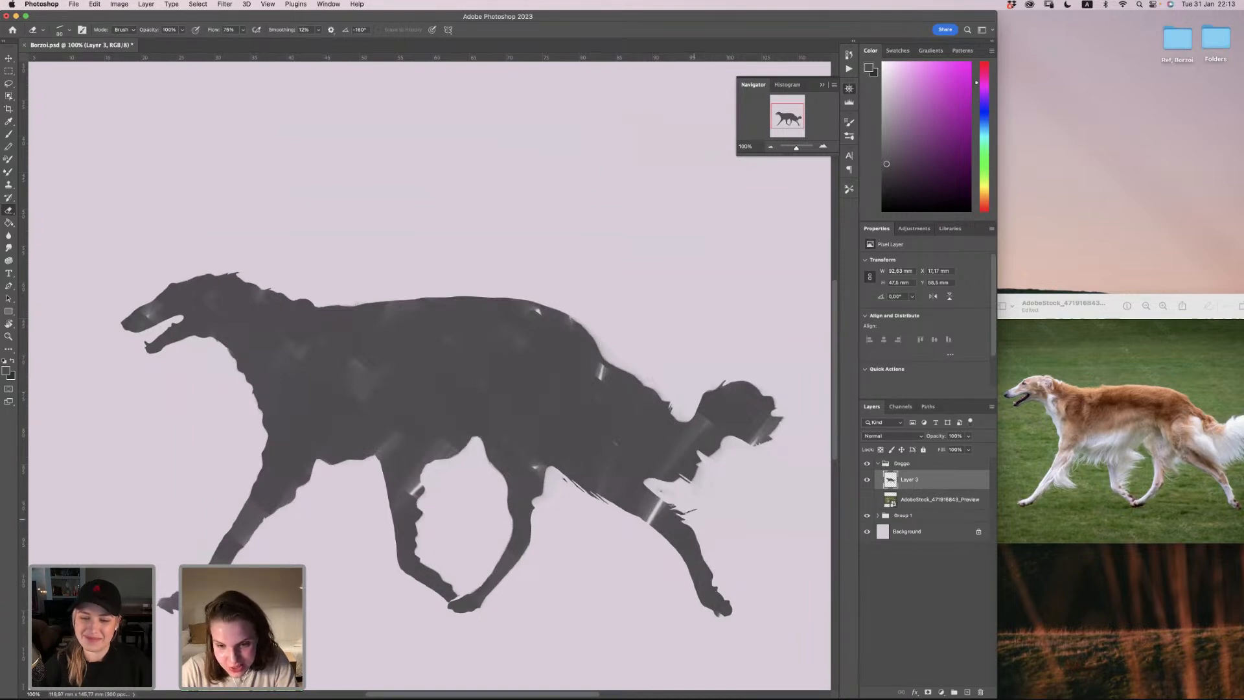
{"action": "left_click_drag", "start_coordinate": [679, 516], "coordinate": [728, 583]}
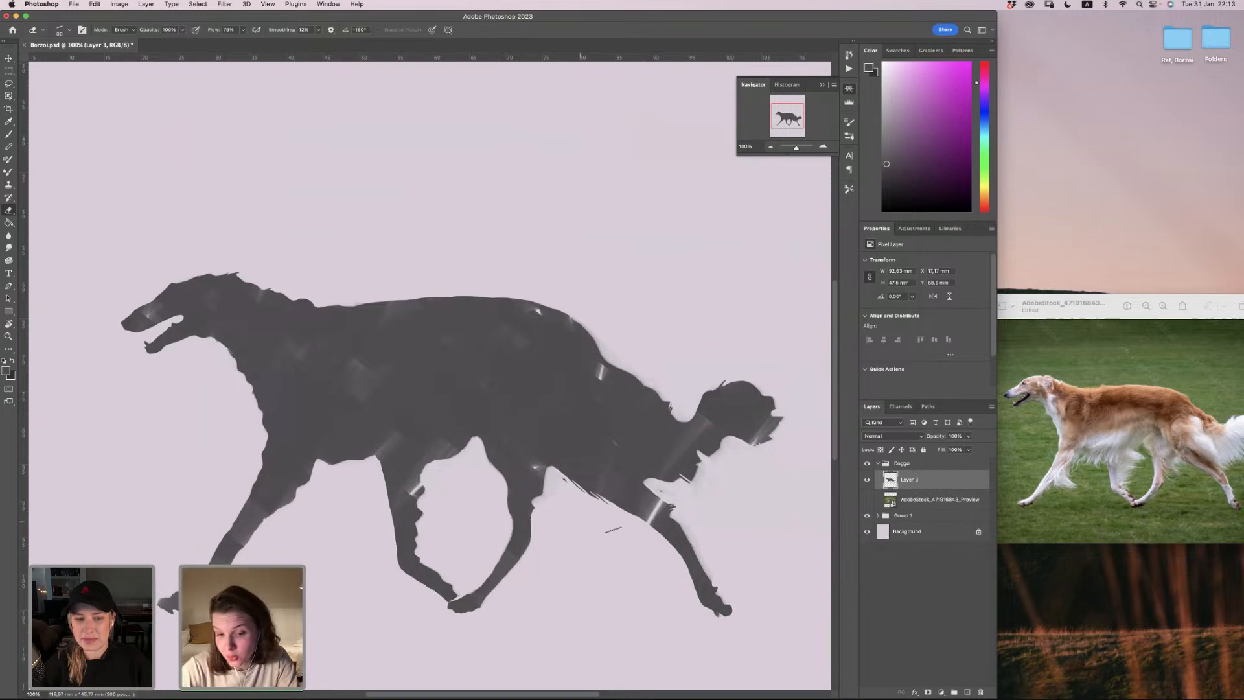
Step: Re-angle the eraser tip several times to refine the back edge of the rearmost leg and the notch below the tail
{"action": "right_click", "coordinate": [632, 537]}
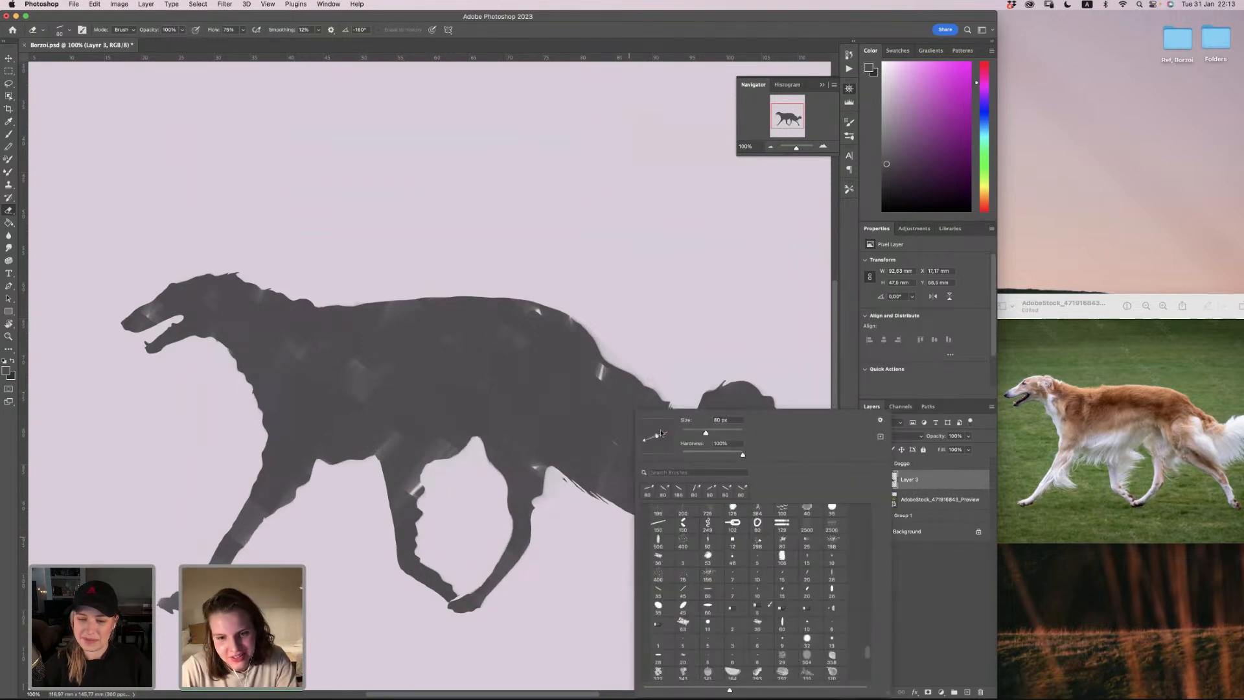
{"action": "left_click", "coordinate": [664, 421]}
{"action": "left_click", "coordinate": [613, 529]}
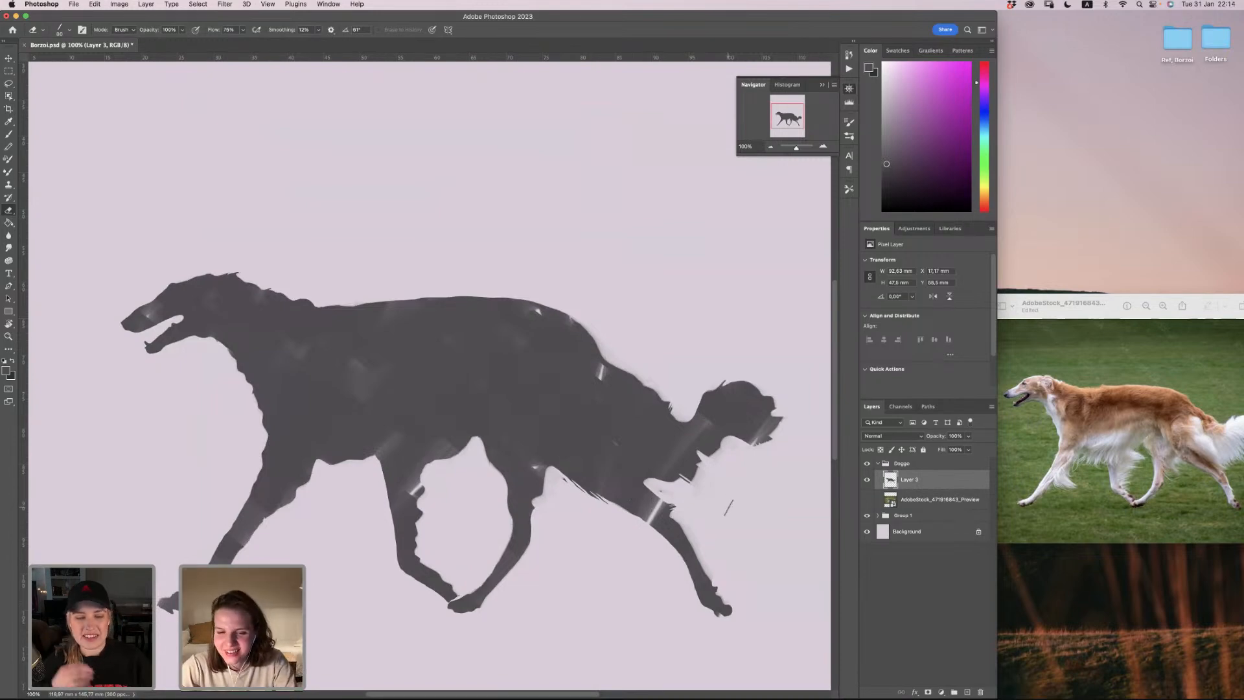
{"action": "right_click", "coordinate": [733, 512]}
{"action": "left_click_drag", "start_coordinate": [764, 428], "coordinate": [771, 438]}
{"action": "left_click", "coordinate": [685, 513]}
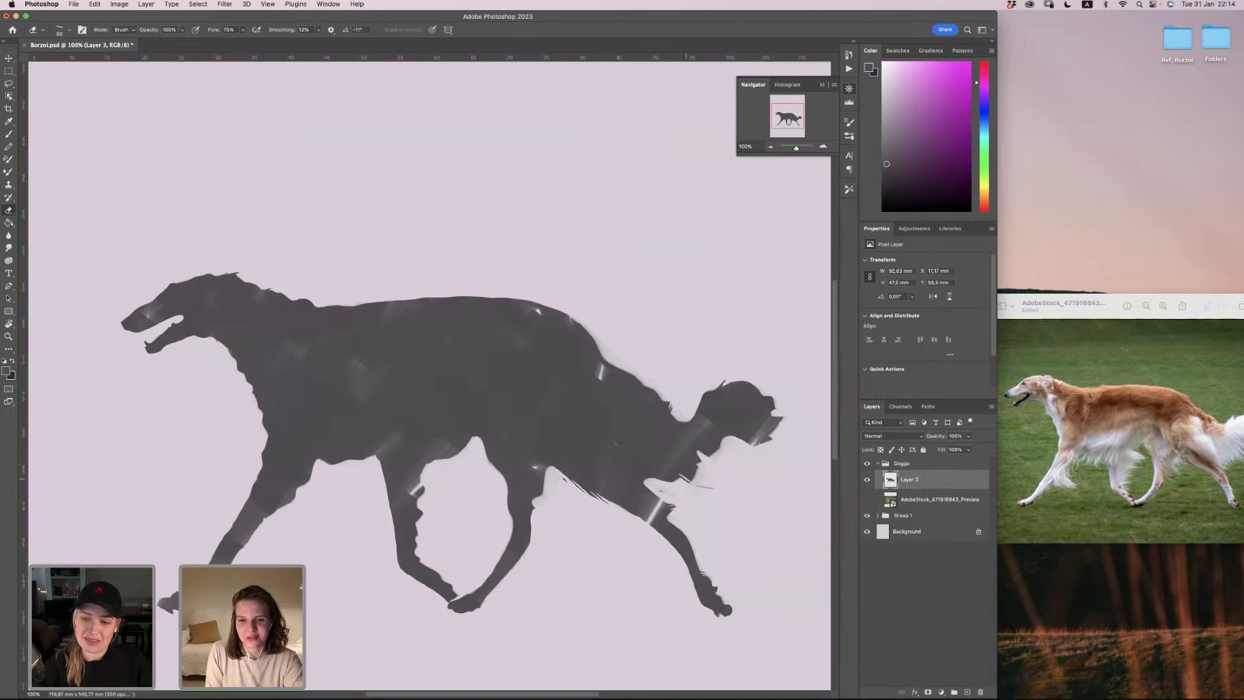
{"action": "right_click", "coordinate": [687, 481]}
{"action": "left_click_drag", "start_coordinate": [740, 438], "coordinate": [715, 430]}
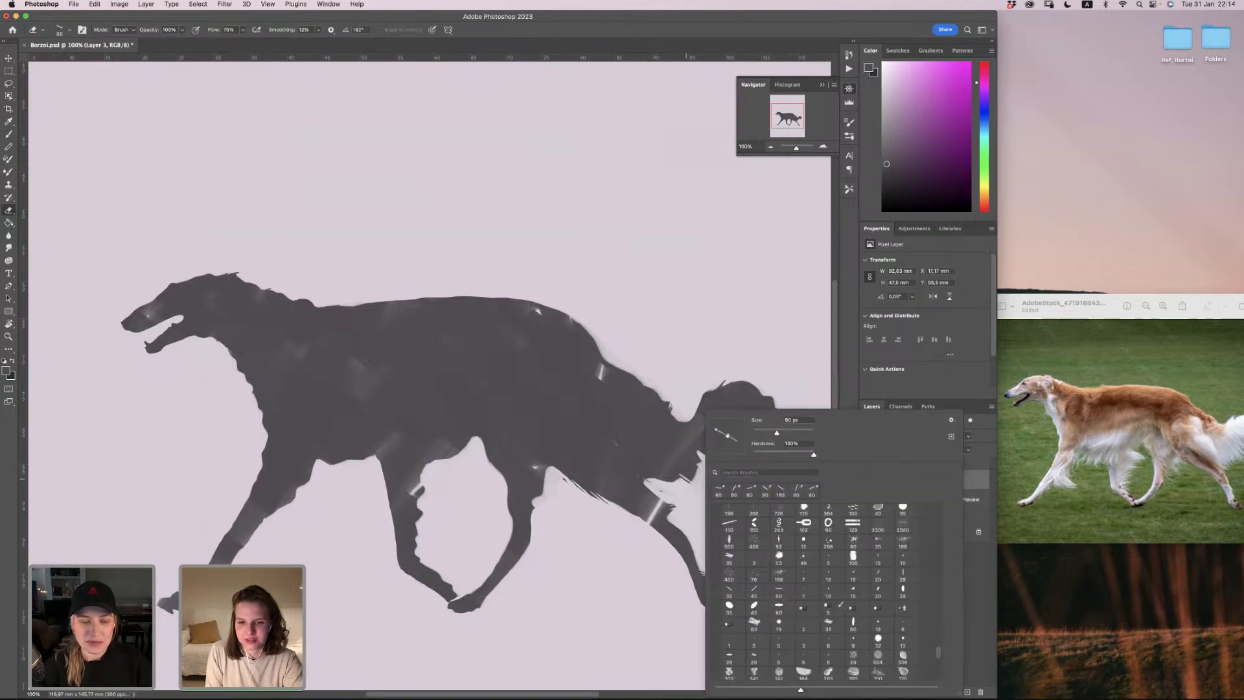
{"action": "left_click", "coordinate": [659, 487]}
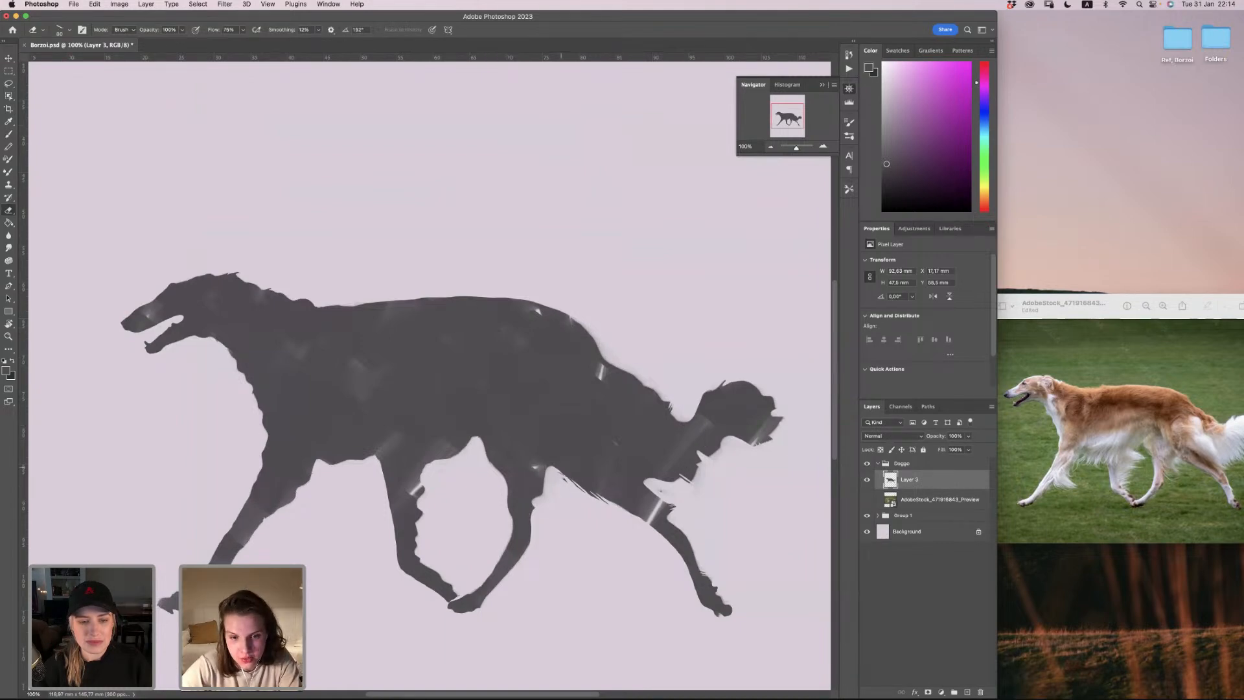
Step: Tilt the eraser tip to a steeper angle and cut feathered tufts at the top of the gap between the hind legs
{"action": "right_click", "coordinate": [580, 433]}
{"action": "left_click", "coordinate": [582, 422]}
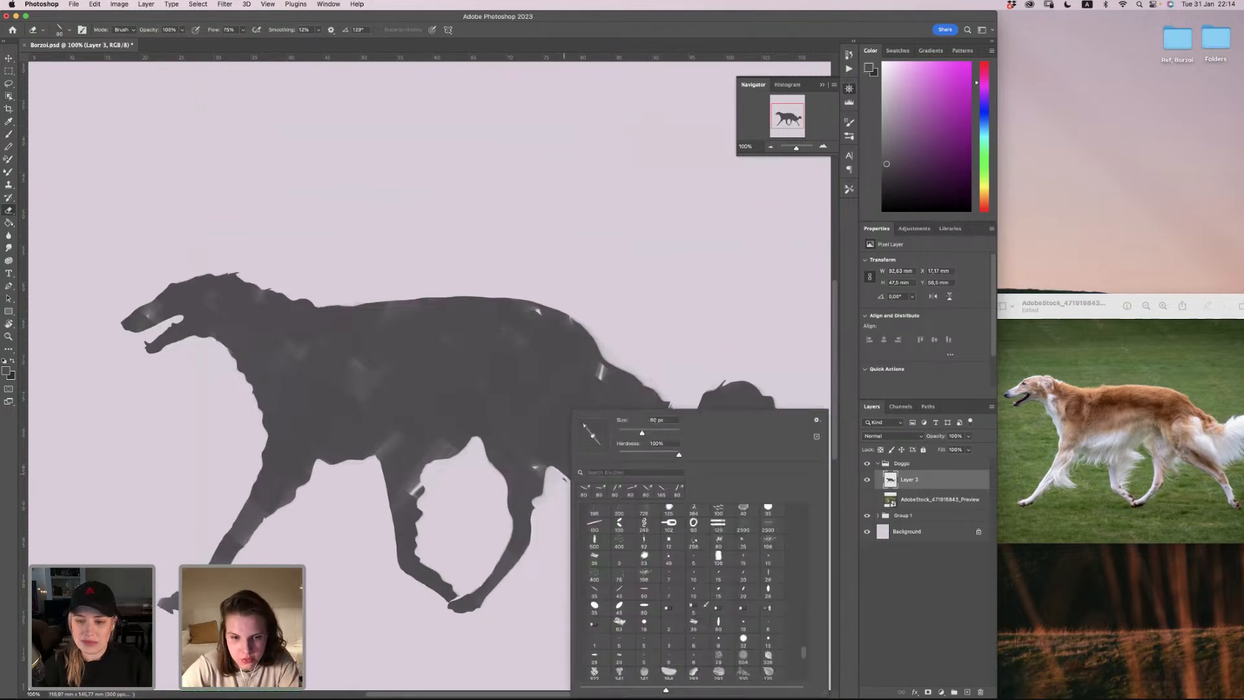
{"action": "left_click", "coordinate": [550, 534]}
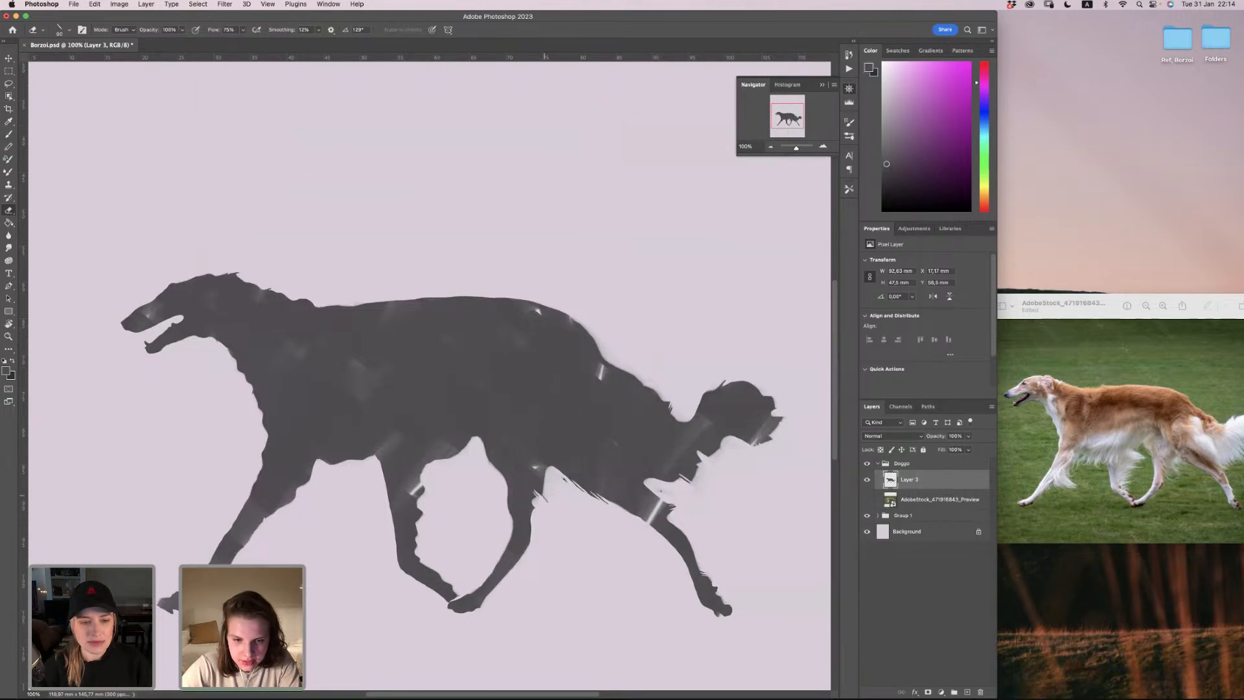
{"action": "left_click_drag", "start_coordinate": [541, 494], "coordinate": [552, 496]}
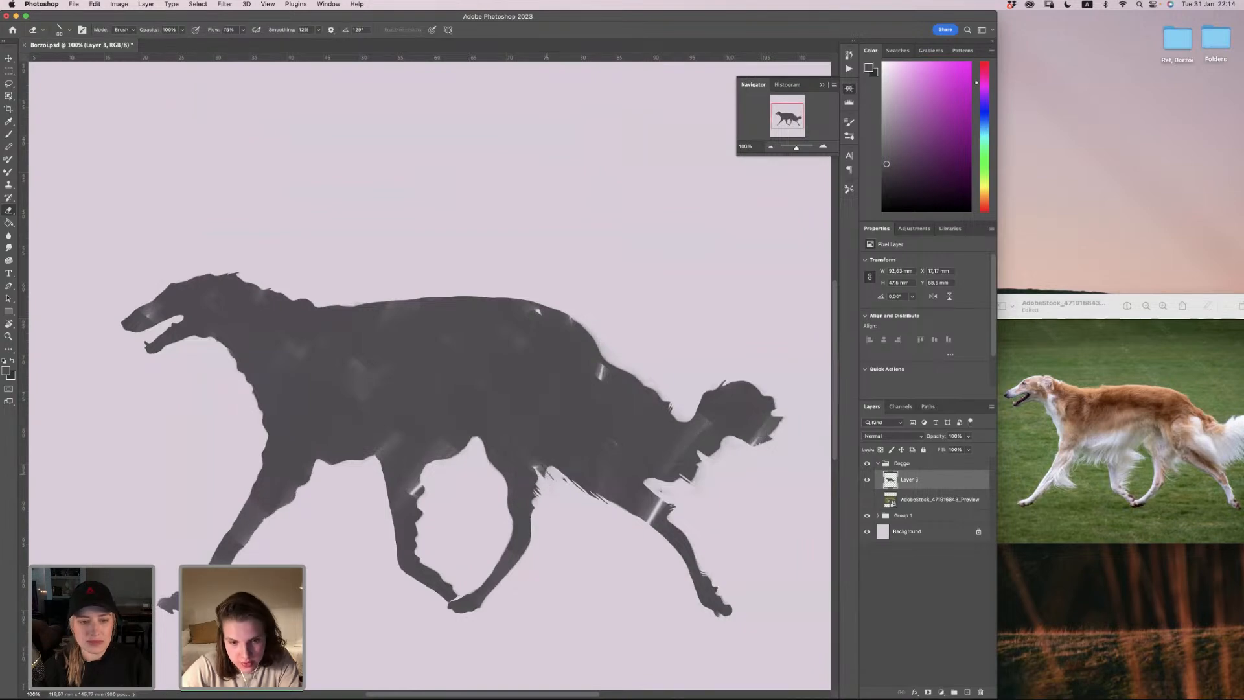
Step: Set the eraser size to 78 px and its tip angle to about 49° for trimming the dog's back
{"action": "scroll", "coordinate": [429, 374], "scroll_direction": "down", "scroll_amount": 3}
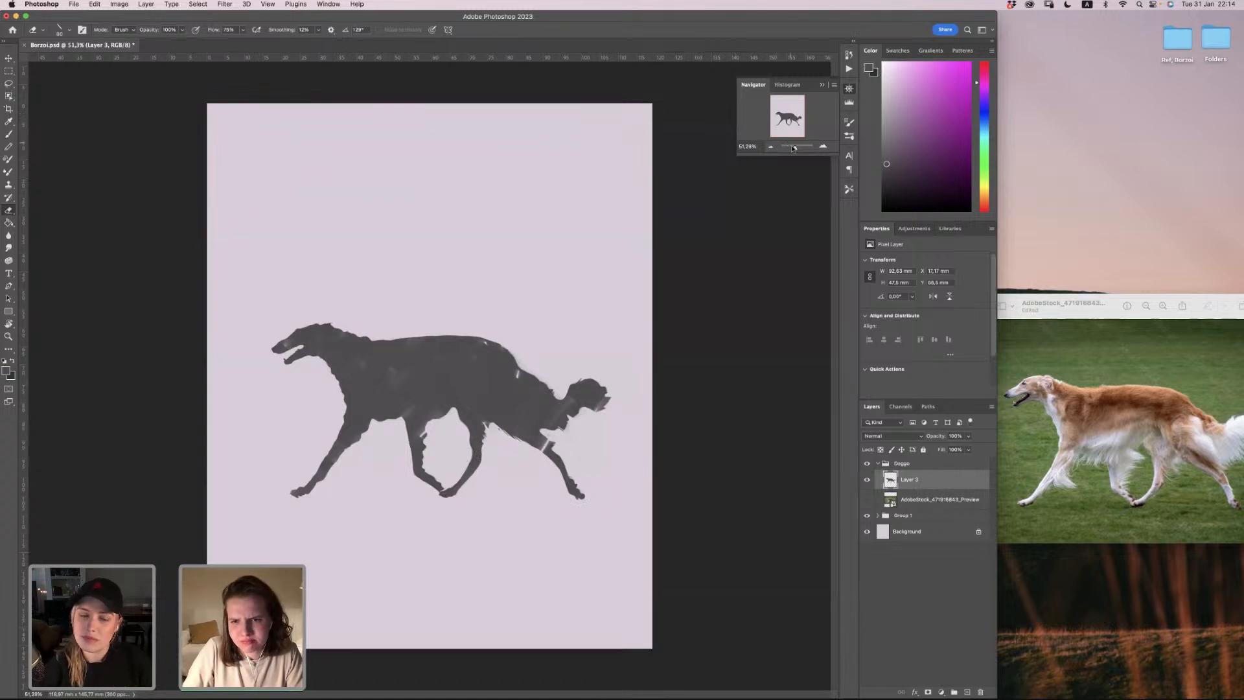
{"action": "left_click_drag", "start_coordinate": [795, 150], "coordinate": [797, 149]}
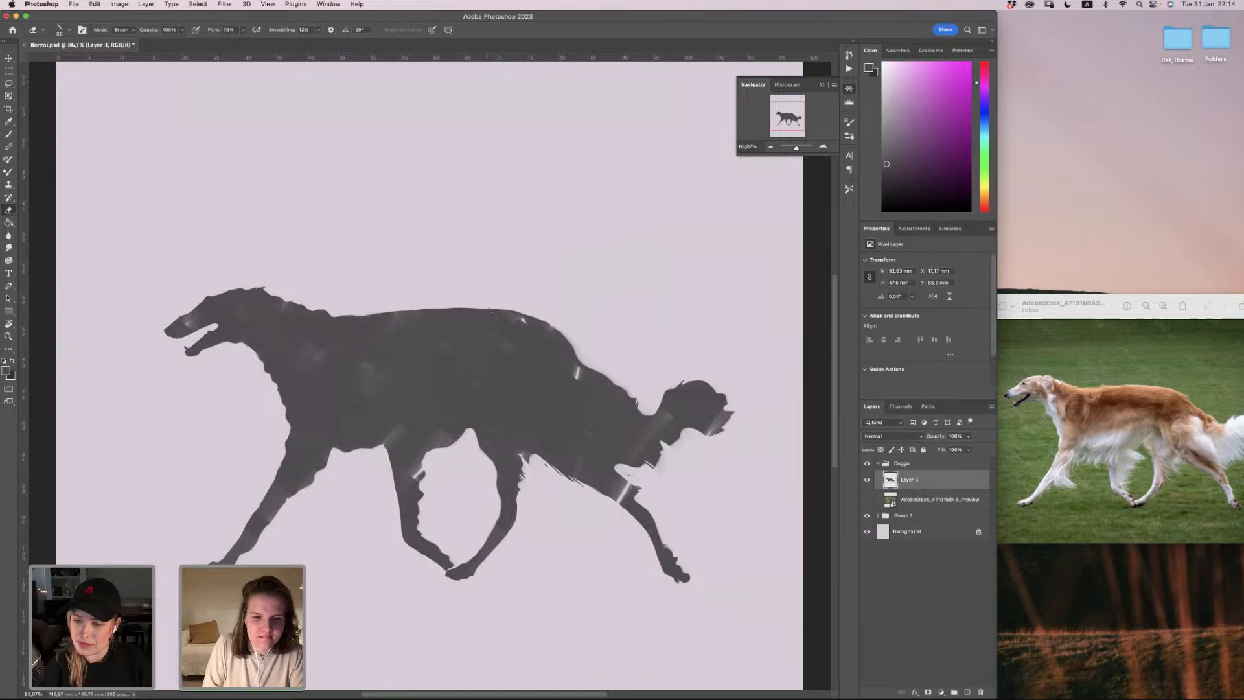
{"action": "right_click", "coordinate": [530, 269]}
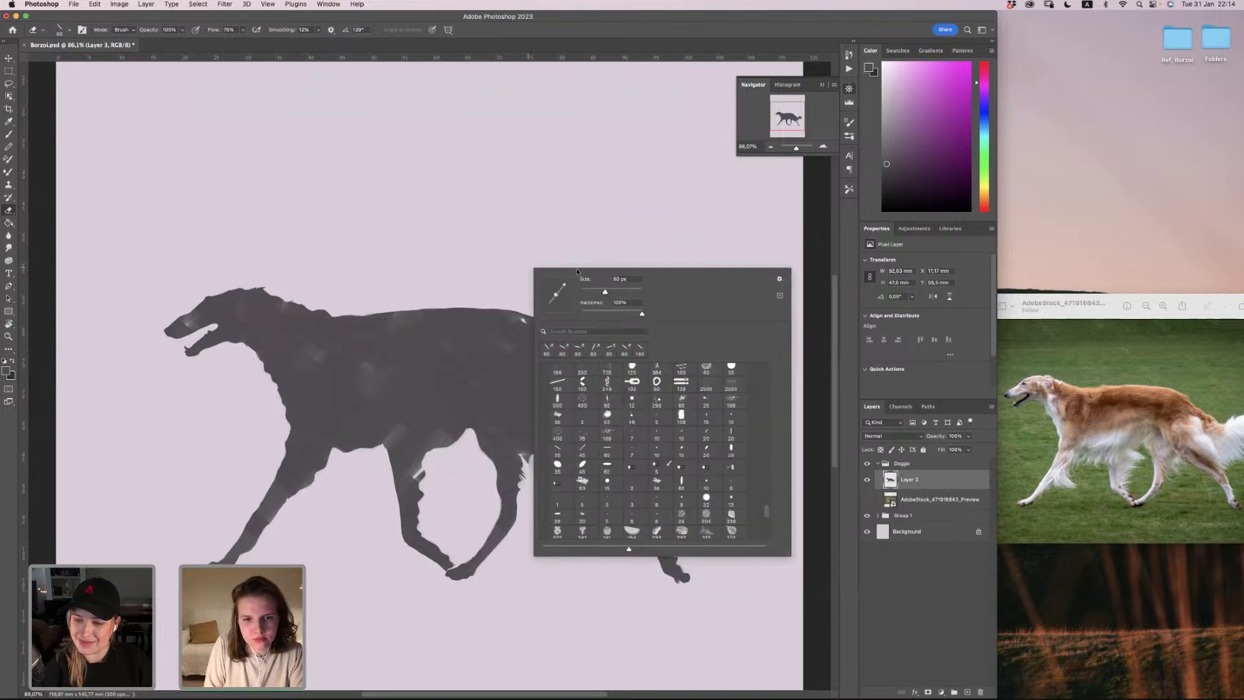
{"action": "left_click_drag", "start_coordinate": [611, 291], "coordinate": [604, 291]}
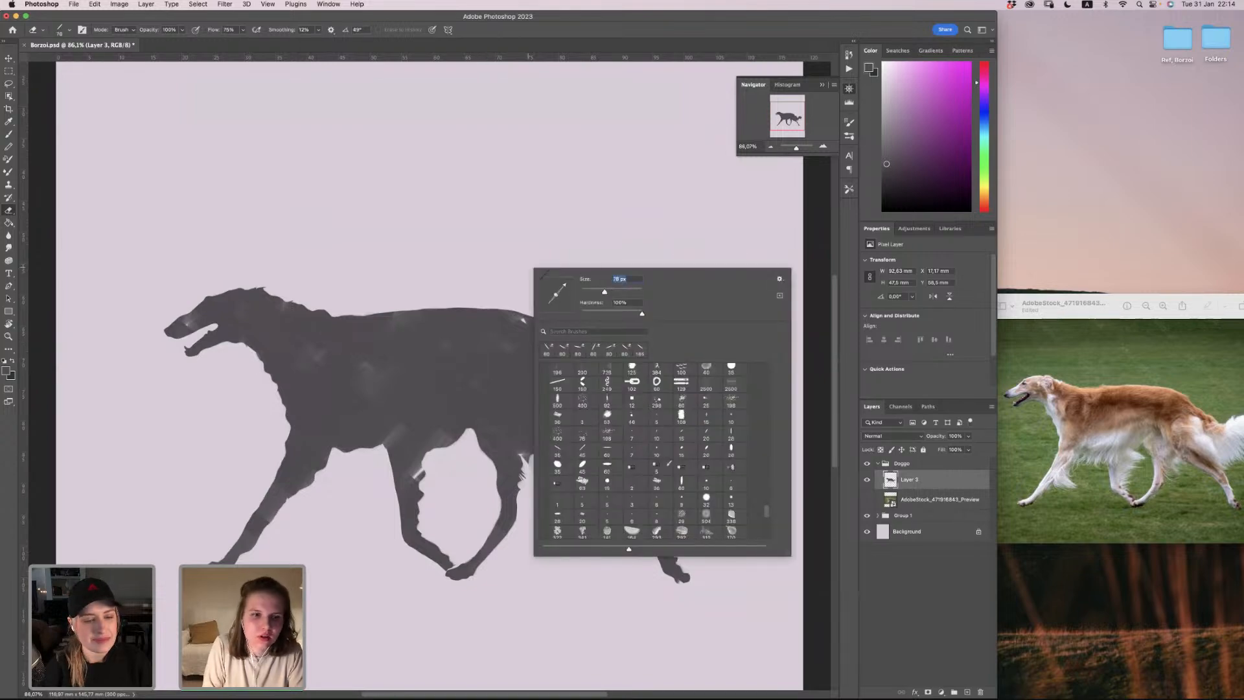
{"action": "scroll", "coordinate": [324, 277], "scroll_direction": "up", "scroll_amount": 4}
{"action": "scroll", "coordinate": [259, 263], "scroll_direction": "down", "scroll_amount": 3}
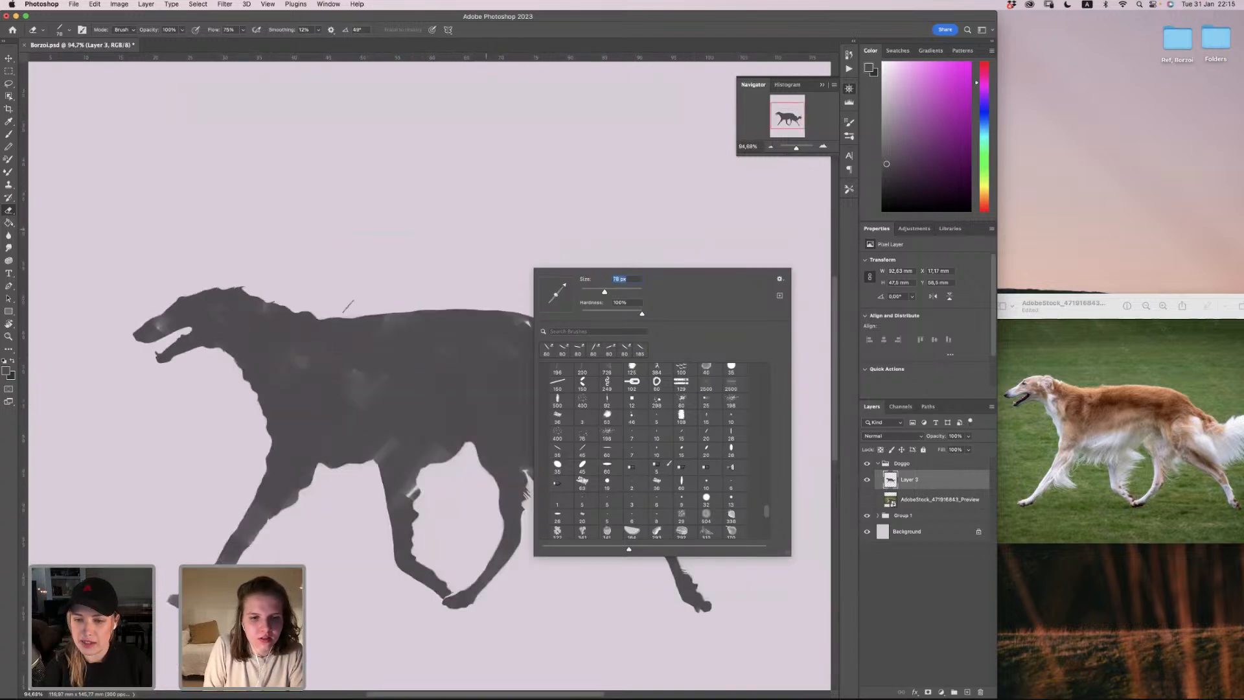
Step: Cut a row of short slanted fur notches into the upper back just behind the neck with the eraser
{"action": "left_click", "coordinate": [351, 301]}
{"action": "scroll", "coordinate": [327, 310], "scroll_direction": "up", "scroll_amount": 4}
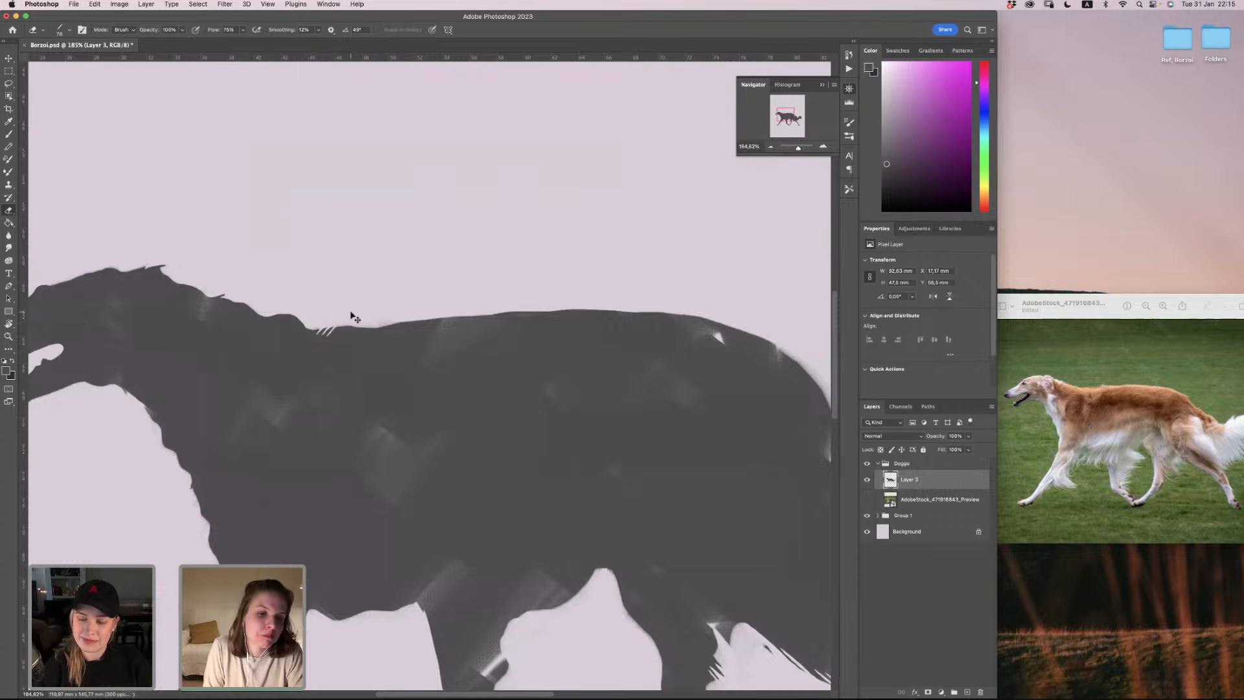
{"action": "left_click_drag", "start_coordinate": [339, 321], "coordinate": [342, 324]}
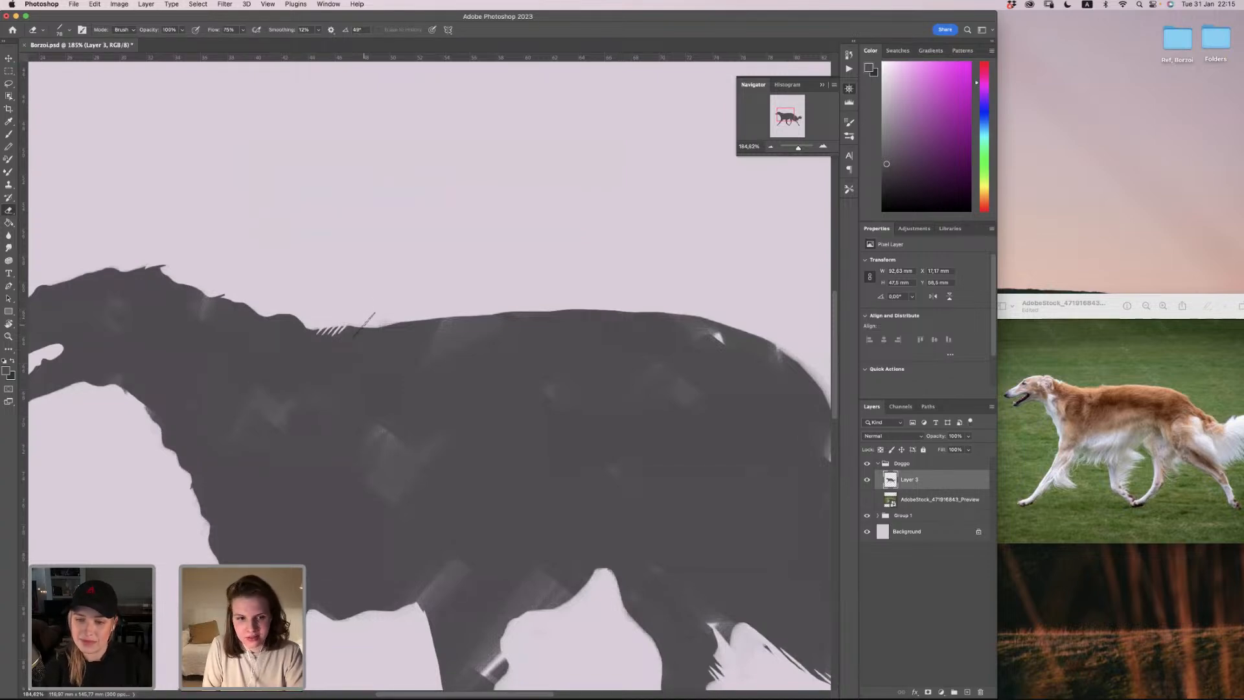
{"action": "scroll", "coordinate": [356, 318], "scroll_direction": "up", "scroll_amount": 7}
{"action": "left_click", "coordinate": [357, 318], "text": "alt"}
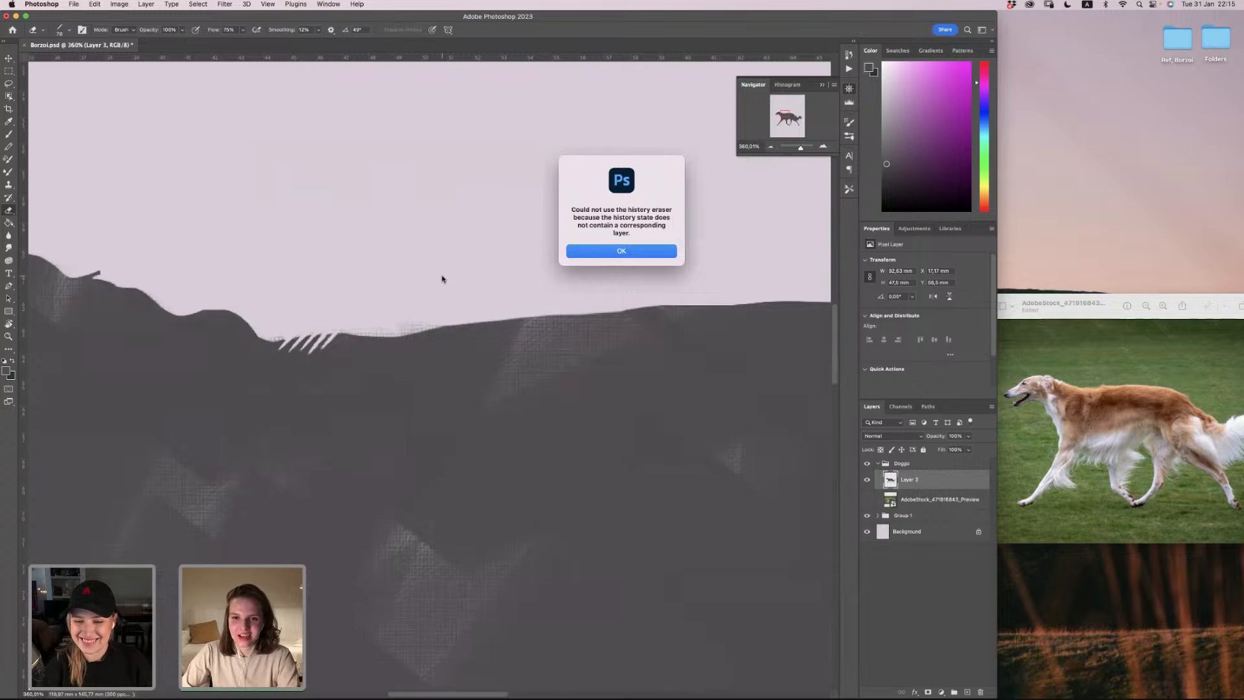
{"action": "left_click", "coordinate": [640, 252]}
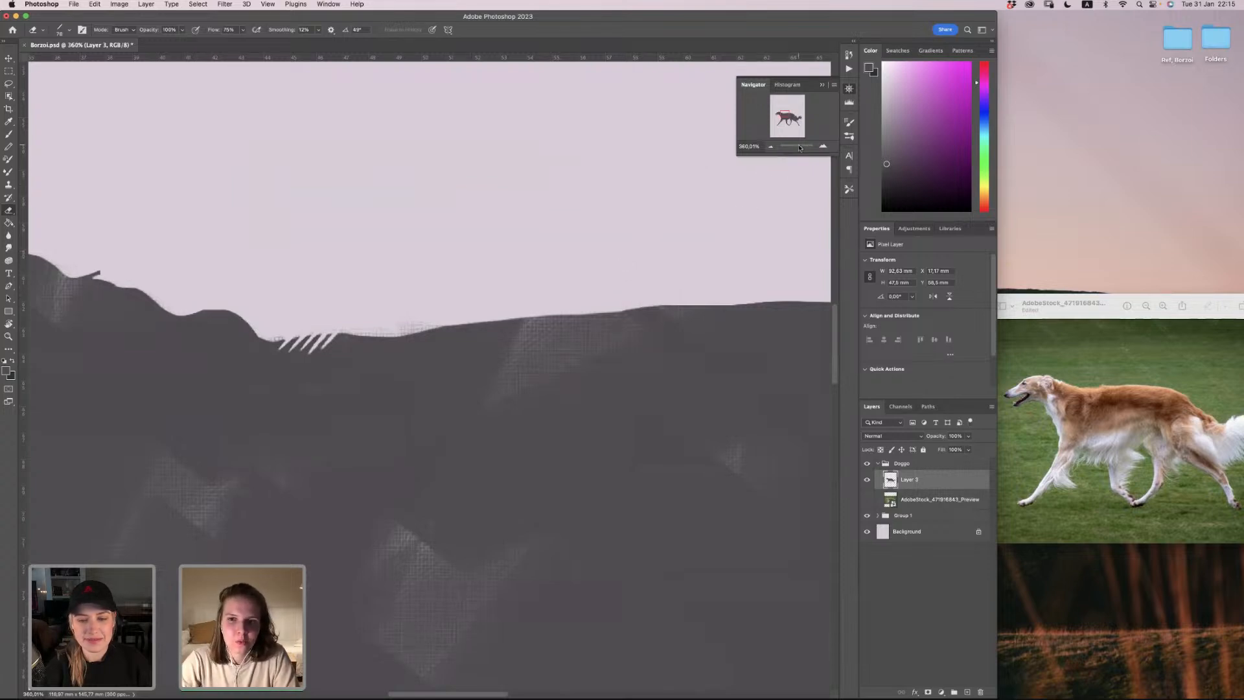
{"action": "left_click_drag", "start_coordinate": [800, 147], "coordinate": [798, 149]}
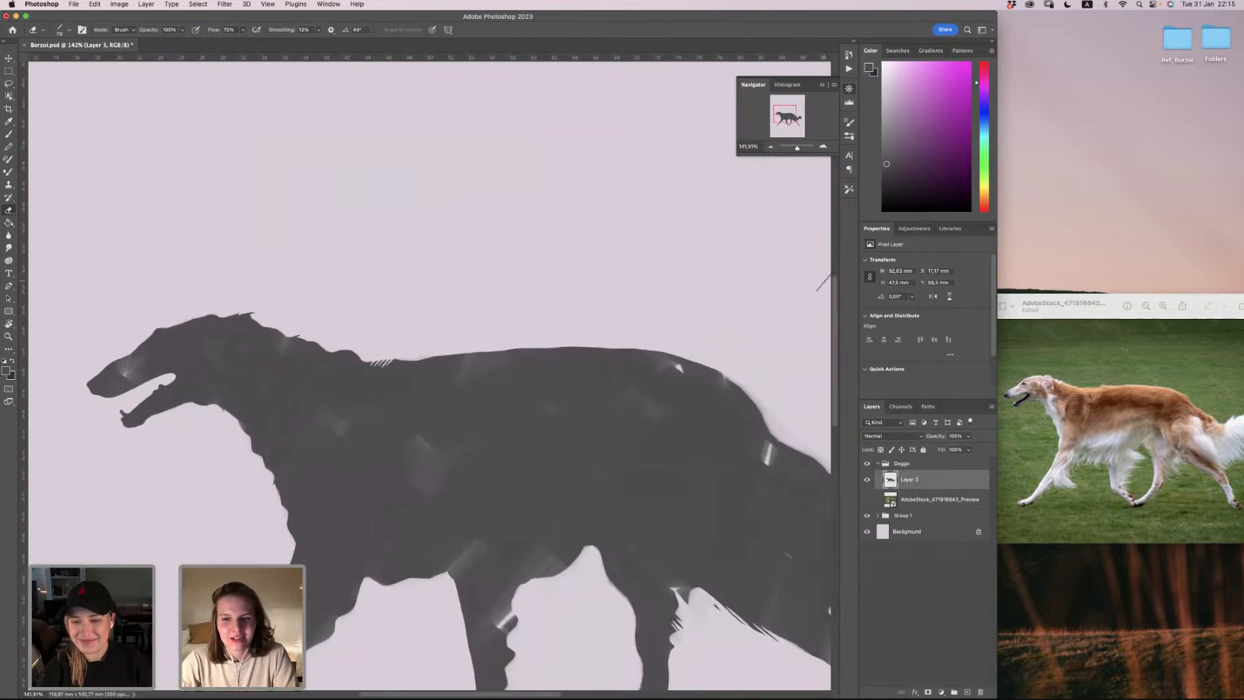
{"action": "left_click_drag", "start_coordinate": [837, 288], "coordinate": [842, 324]}
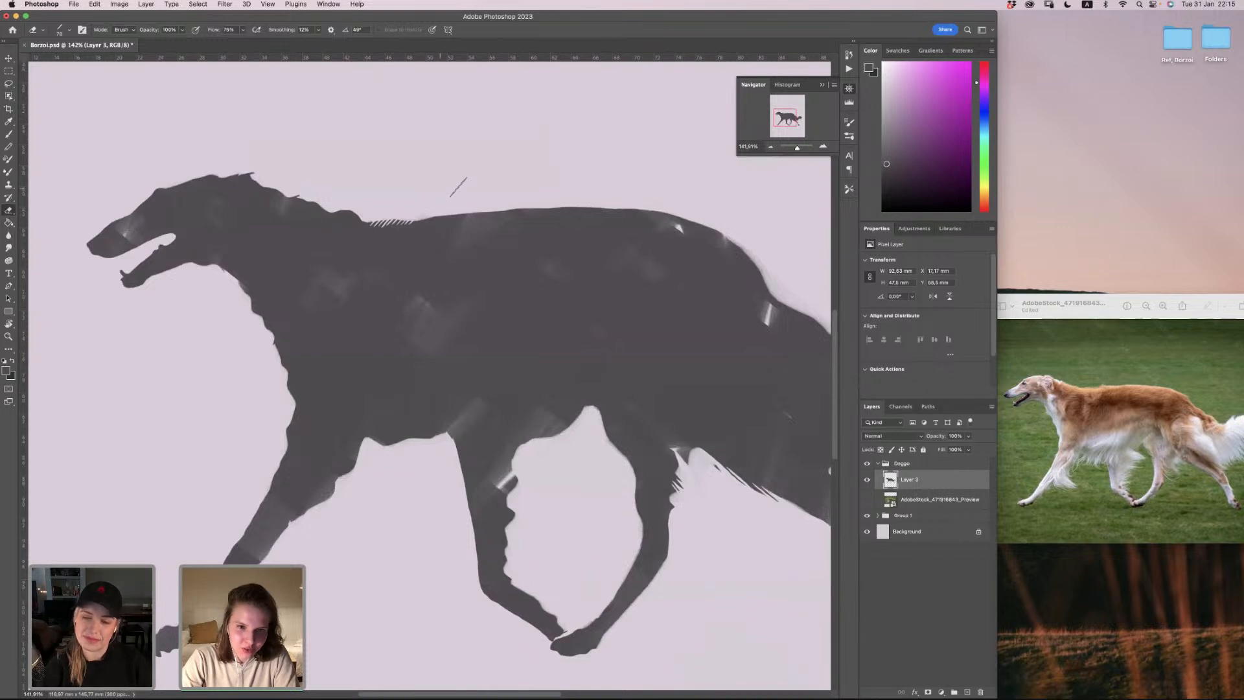
Step: Rotate the eraser tip to about 104° and trim the back edge just behind the slanted notches
{"action": "right_click", "coordinate": [451, 191]}
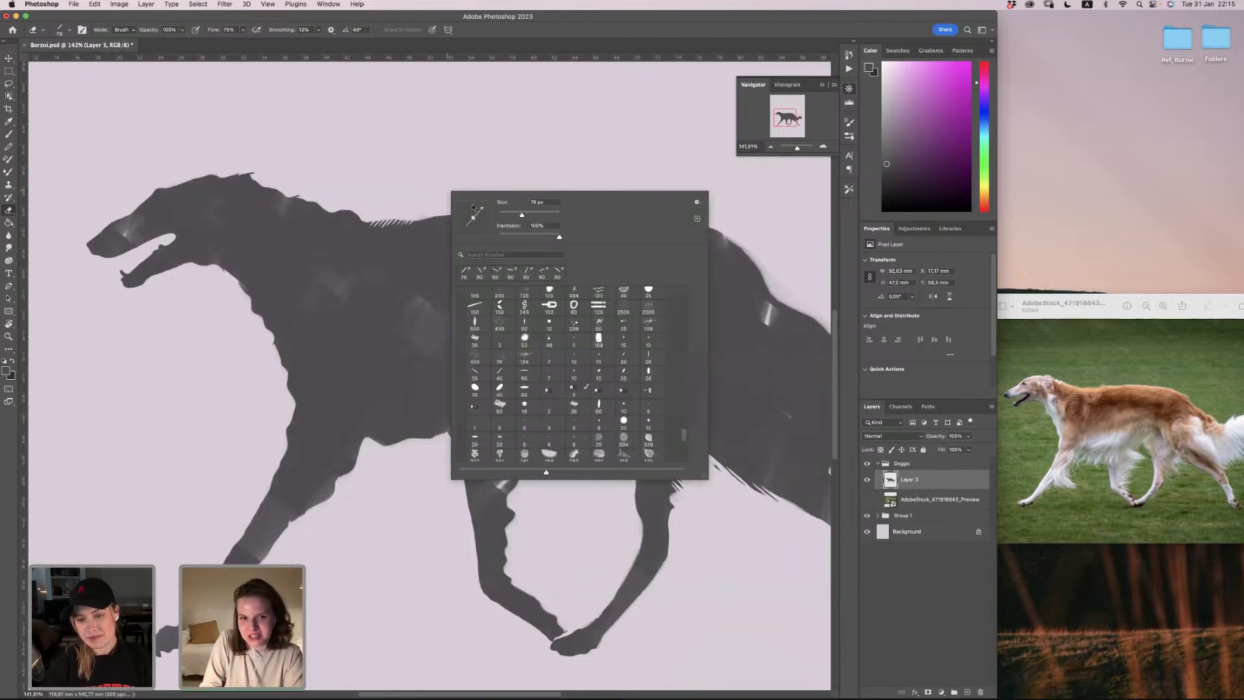
{"action": "left_click_drag", "start_coordinate": [470, 208], "coordinate": [470, 205]}
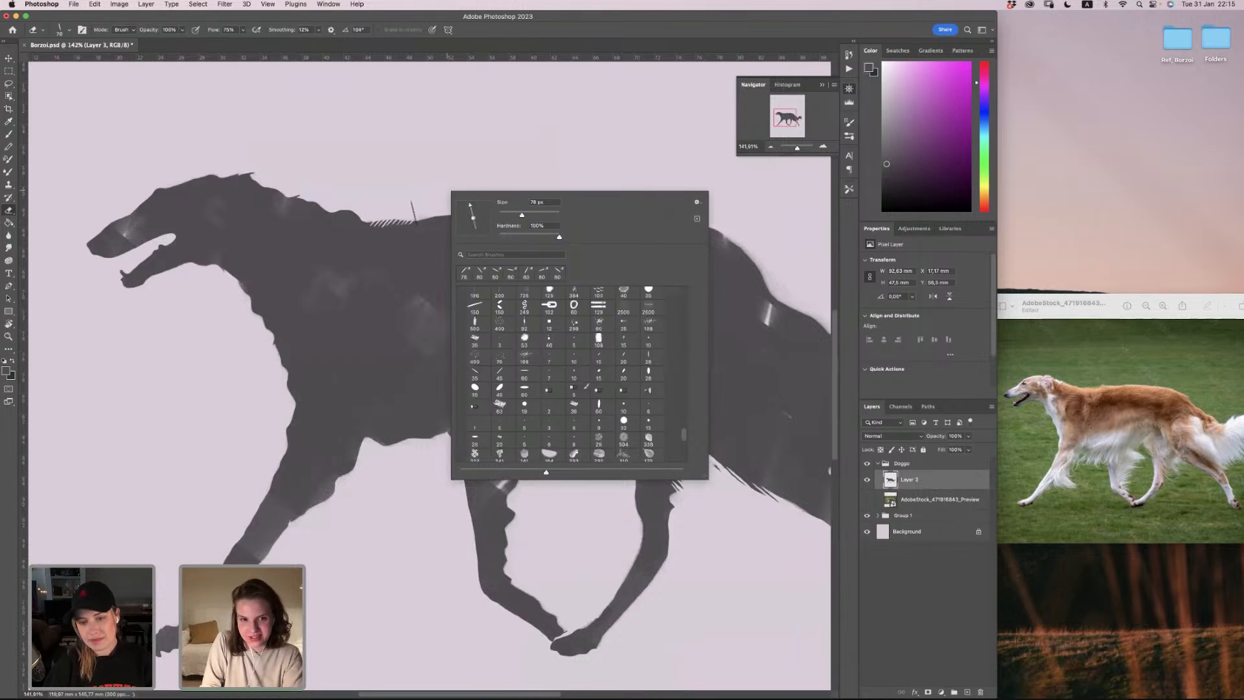
{"action": "left_click", "coordinate": [414, 211]}
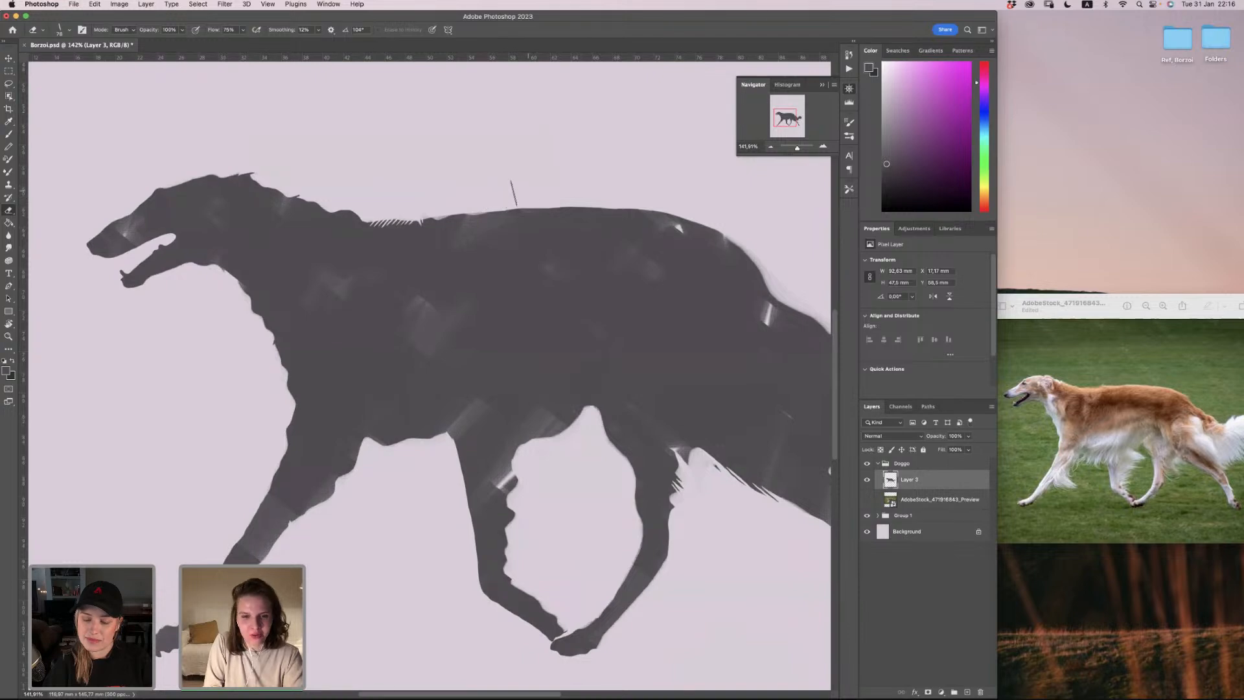
{"action": "scroll", "coordinate": [487, 204], "scroll_direction": "up", "scroll_amount": 5}
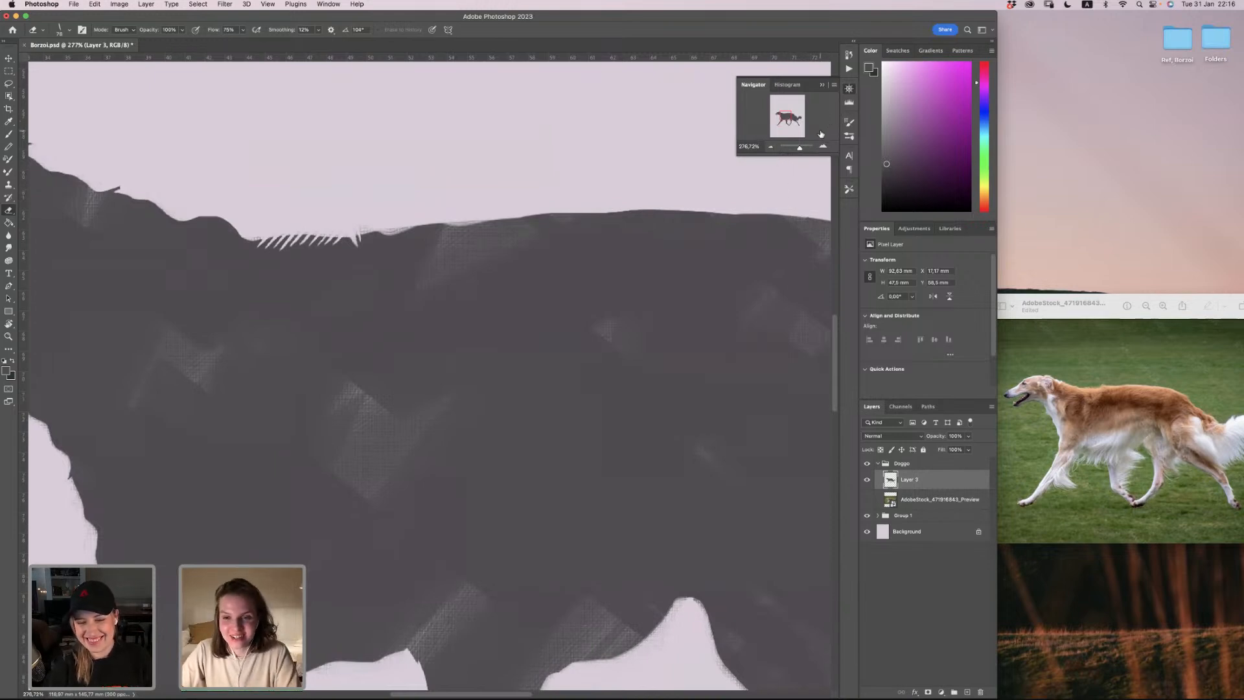
{"action": "left_click_drag", "start_coordinate": [802, 148], "coordinate": [796, 150]}
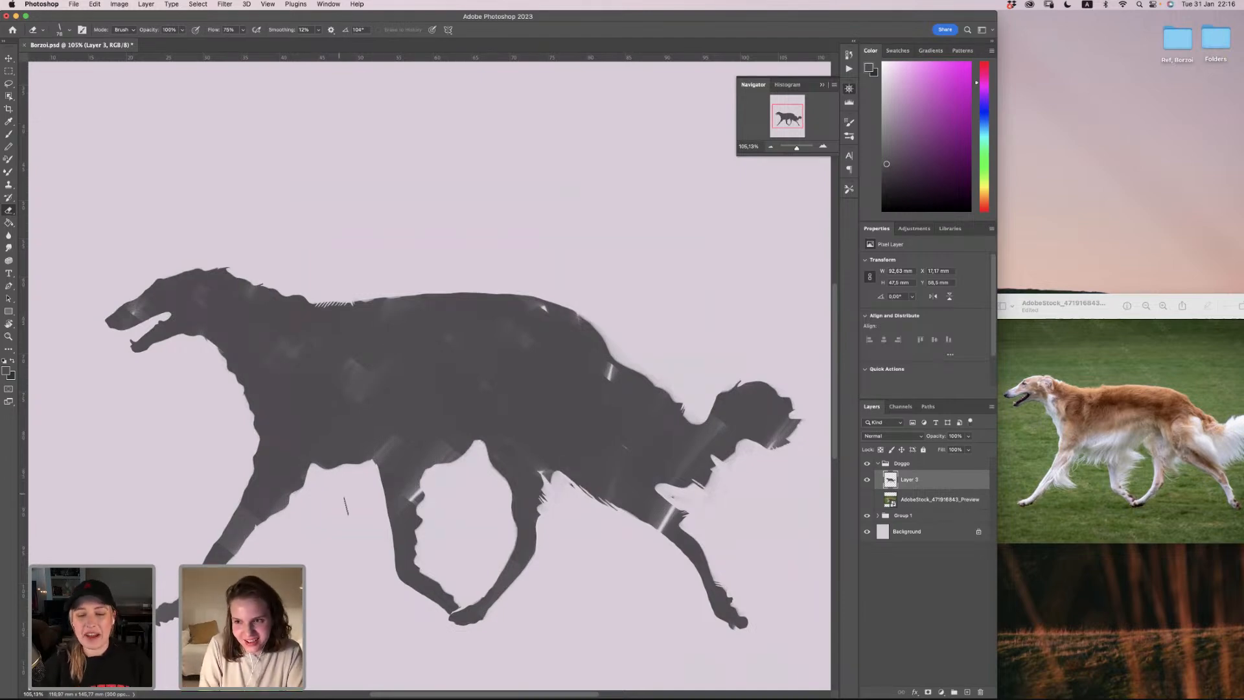
Step: Carve fur into the corner where the leading front leg meets the belly, undoing and repeating the first stroke
{"action": "right_click", "coordinate": [353, 489]}
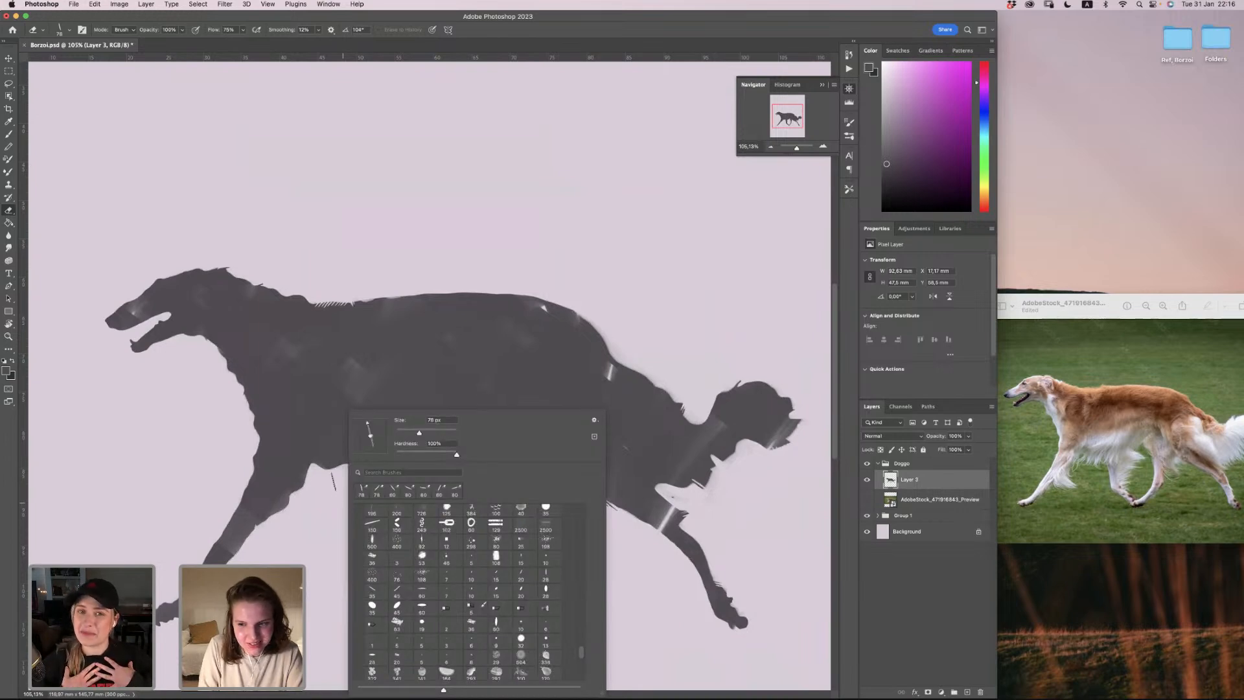
{"action": "left_click", "coordinate": [331, 476]}
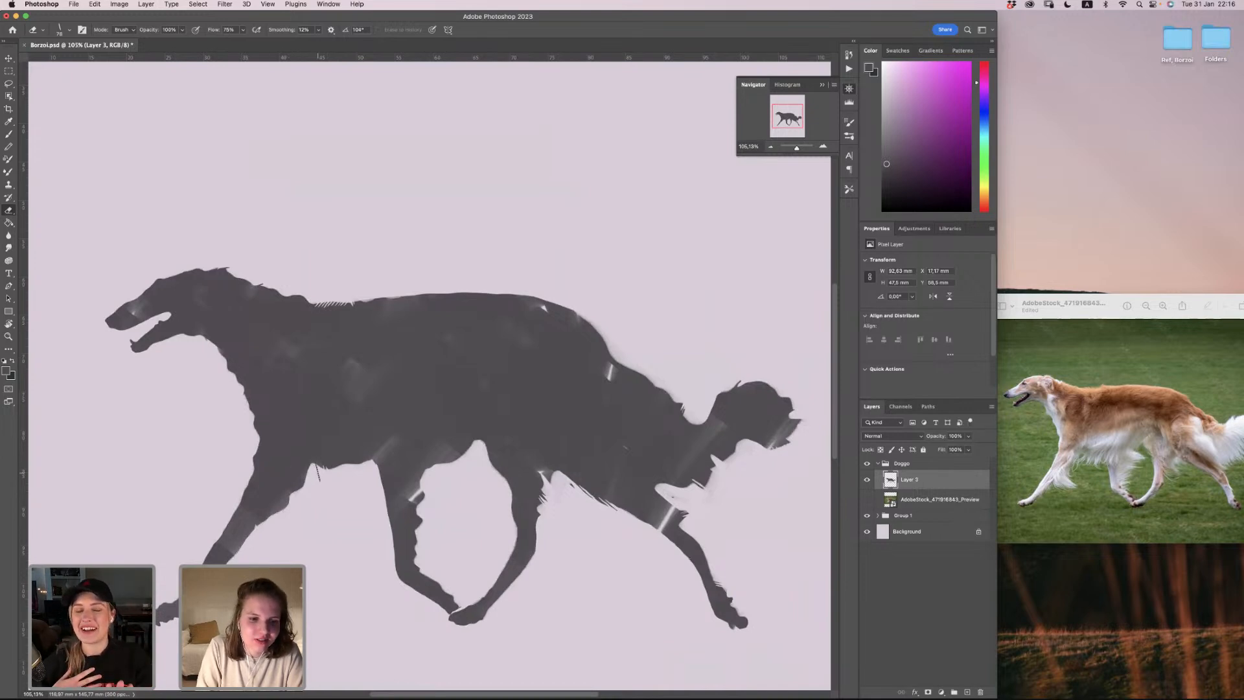
{"action": "mouse_move", "coordinate": [318, 472]}
{"action": "left_mouse_down"}
{"action": "mouse_move", "coordinate": [310, 464]}
{"action": "mouse_move", "coordinate": [298, 487]}
{"action": "left_mouse_up"}
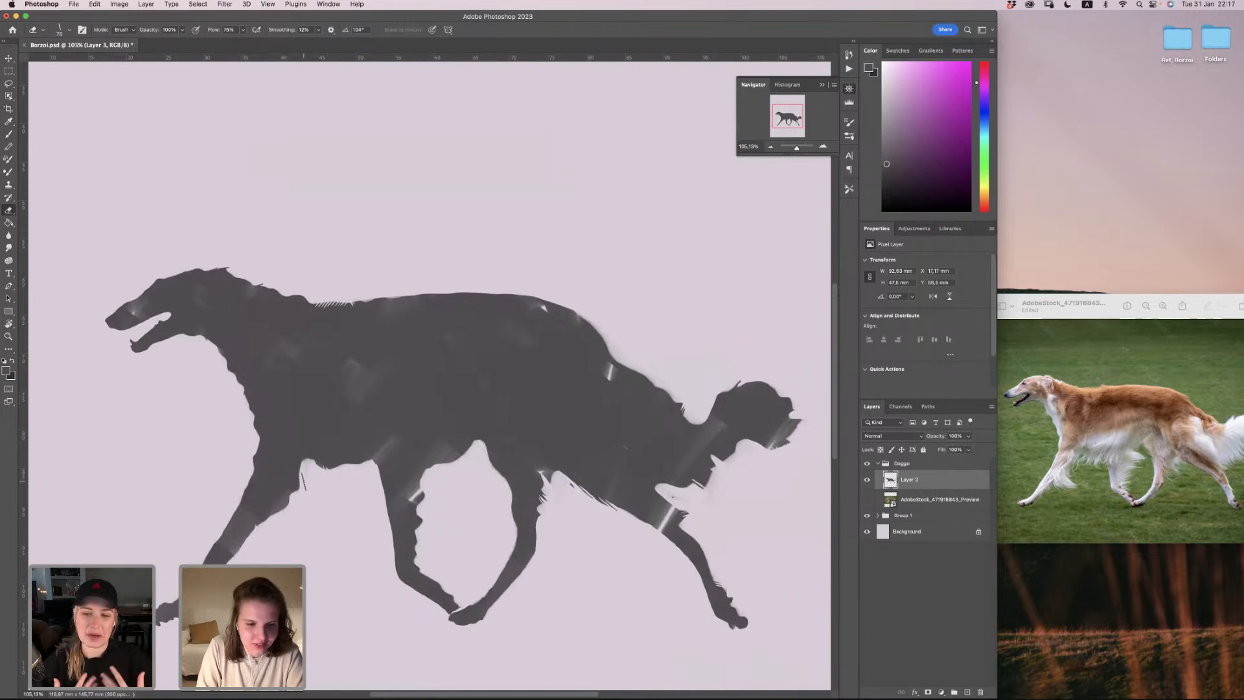
{"action": "key", "text": "super+z"}
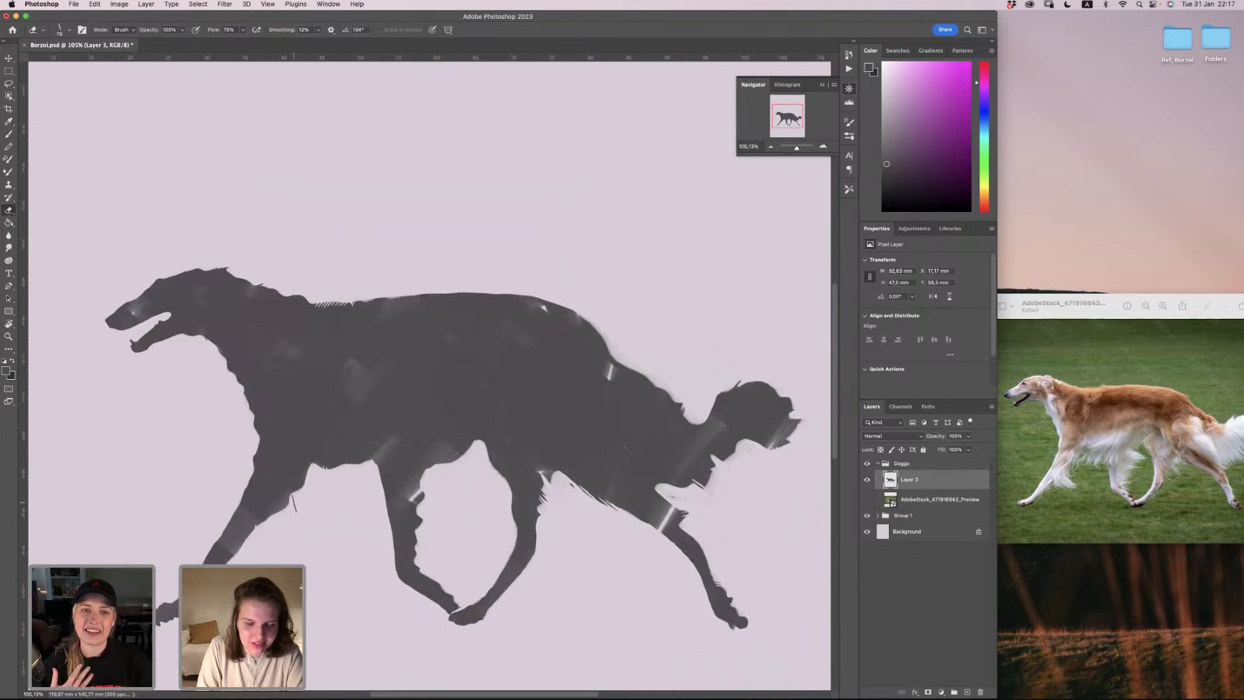
{"action": "mouse_move", "coordinate": [303, 473]}
{"action": "left_mouse_down"}
{"action": "mouse_move", "coordinate": [311, 466]}
{"action": "mouse_move", "coordinate": [318, 484]}
{"action": "left_mouse_up"}
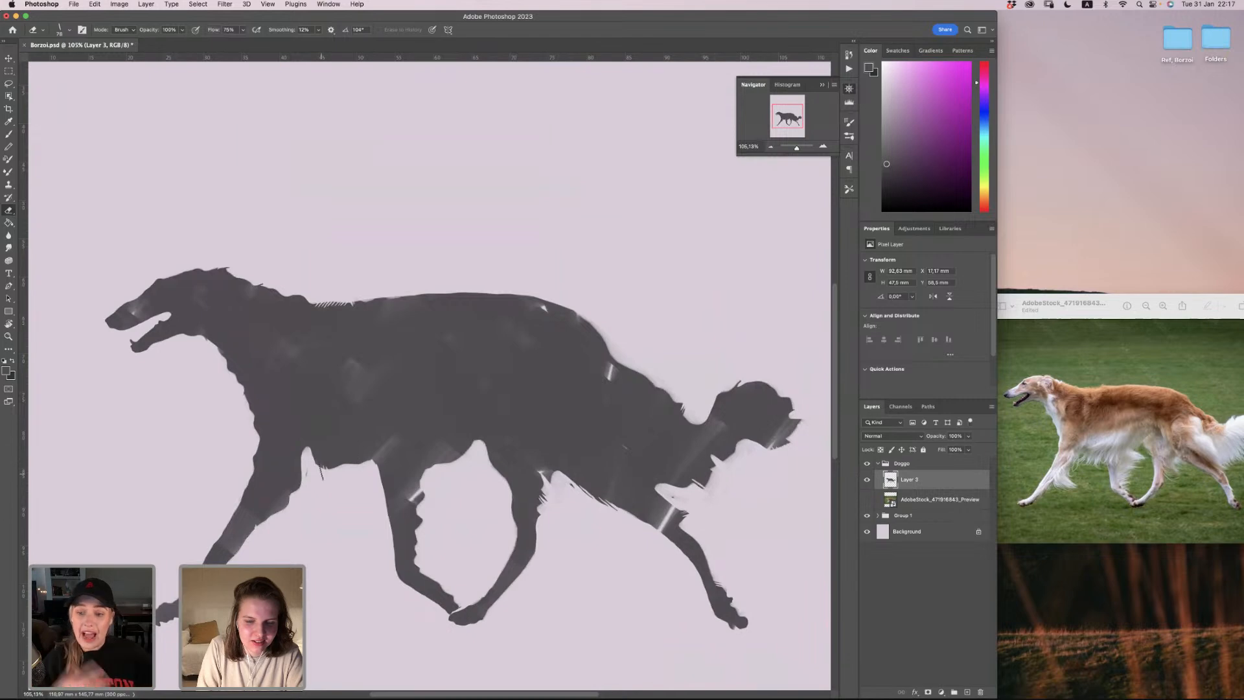
Step: Try trimming the belly edge between the front legs with the eraser tip at about 90°, undoing the strokes
{"action": "right_click", "coordinate": [376, 439]}
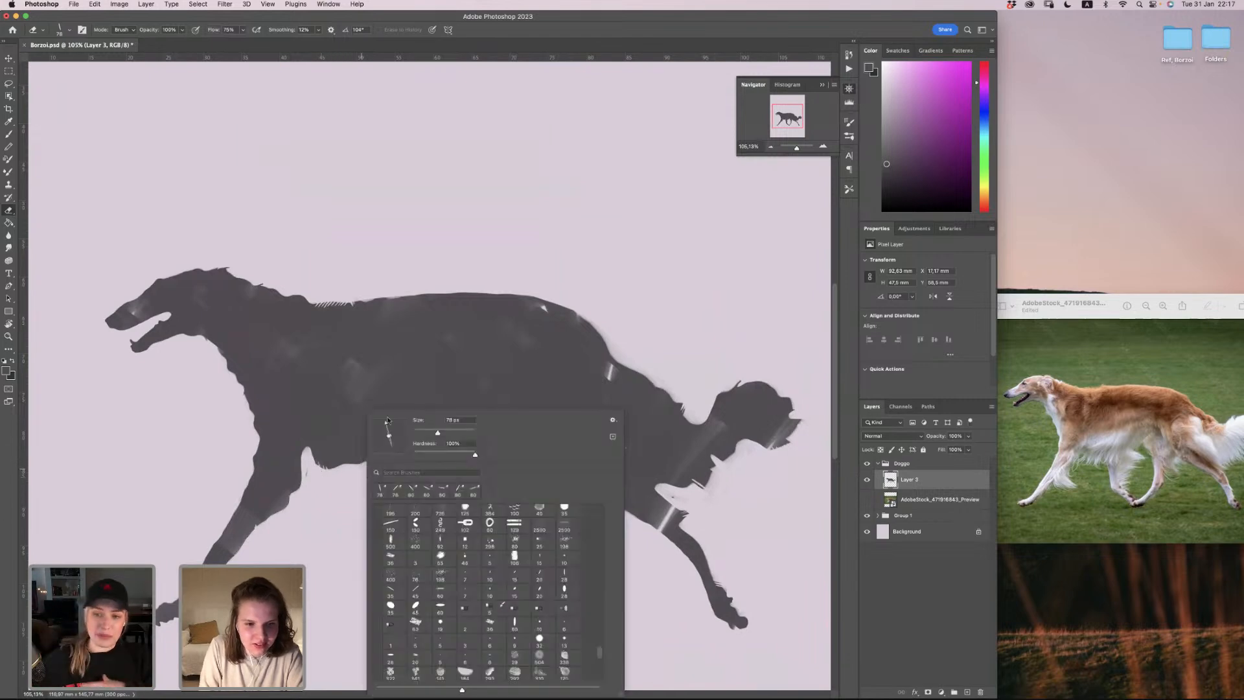
{"action": "left_click_drag", "start_coordinate": [386, 423], "coordinate": [389, 421]}
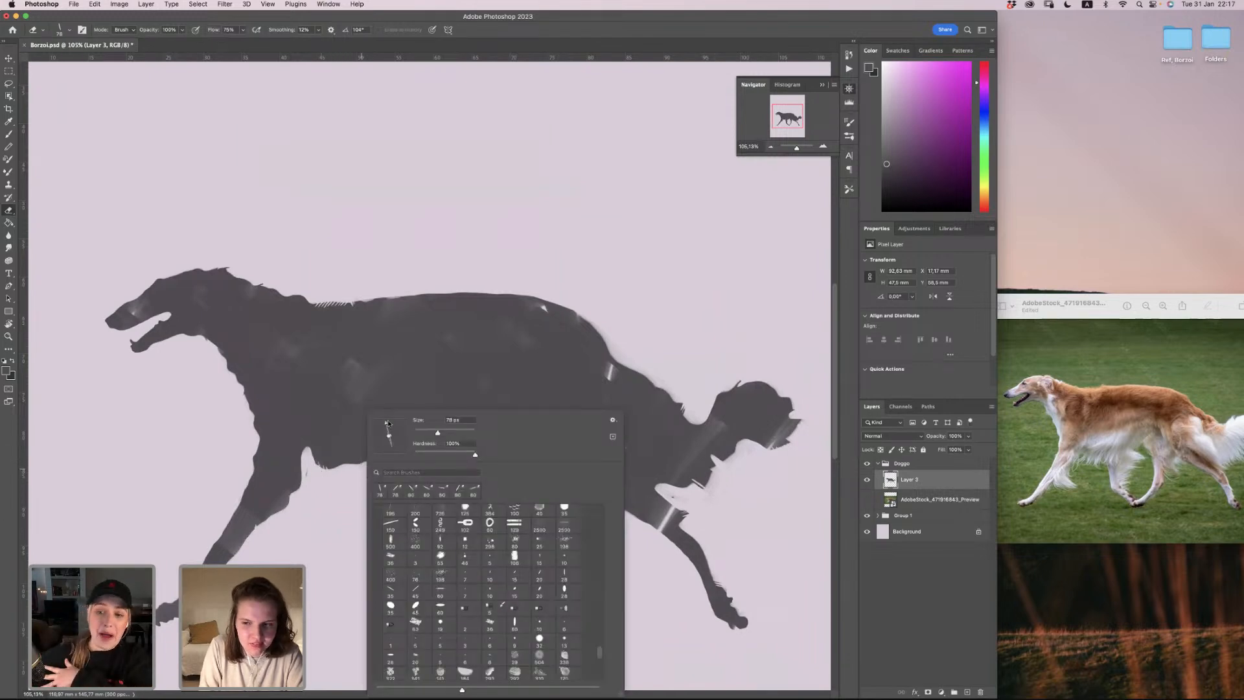
{"action": "left_click", "coordinate": [355, 465]}
{"action": "key", "text": "super+z"}
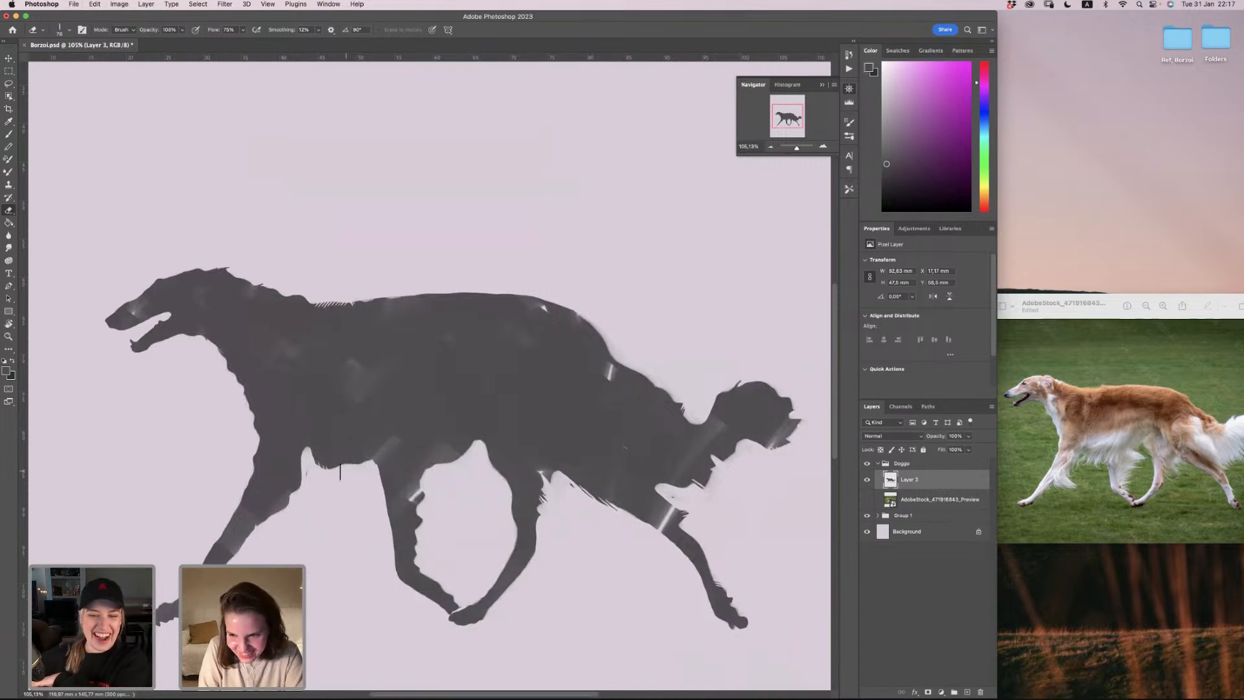
{"action": "left_click_drag", "start_coordinate": [313, 460], "coordinate": [354, 461]}
{"action": "key", "text": "super+z"}
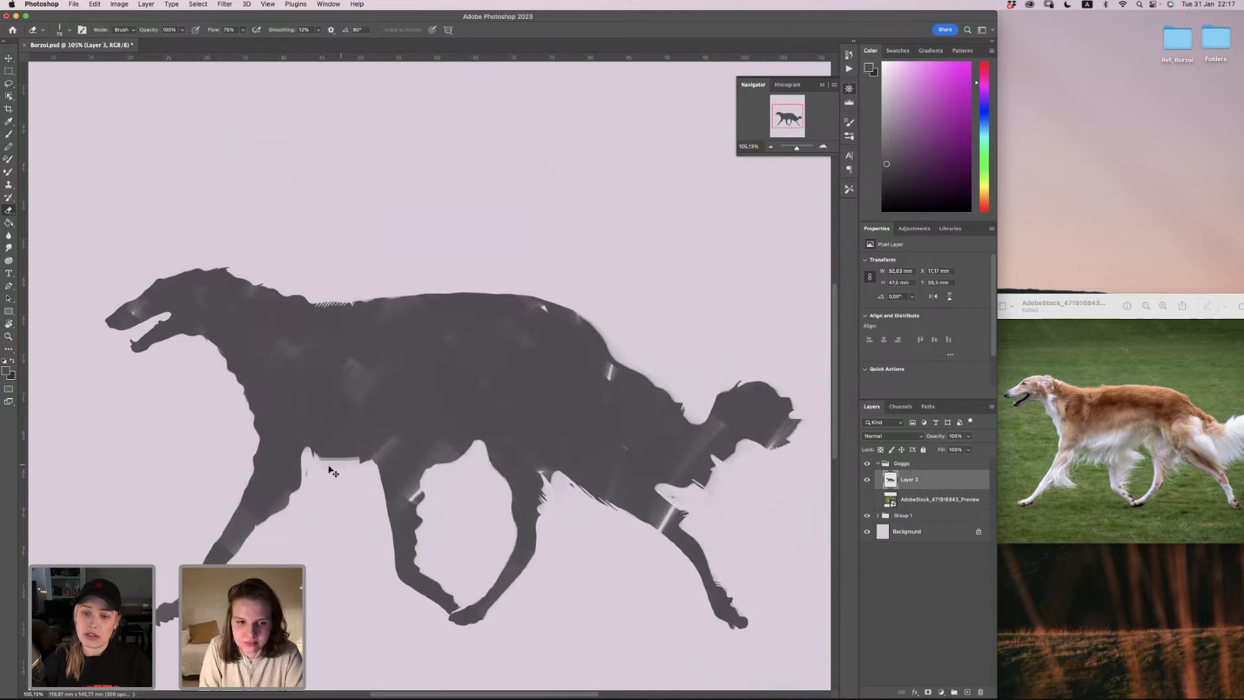
{"action": "key", "text": "super+z"}
{"action": "mouse_move", "coordinate": [318, 462]}
{"action": "left_mouse_down"}
{"action": "mouse_move", "coordinate": [377, 454]}
{"action": "mouse_move", "coordinate": [338, 473]}
{"action": "mouse_move", "coordinate": [373, 460]}
{"action": "mouse_move", "coordinate": [319, 466]}
{"action": "mouse_move", "coordinate": [374, 464]}
{"action": "left_mouse_up"}
{"action": "key", "text": "super+z"}
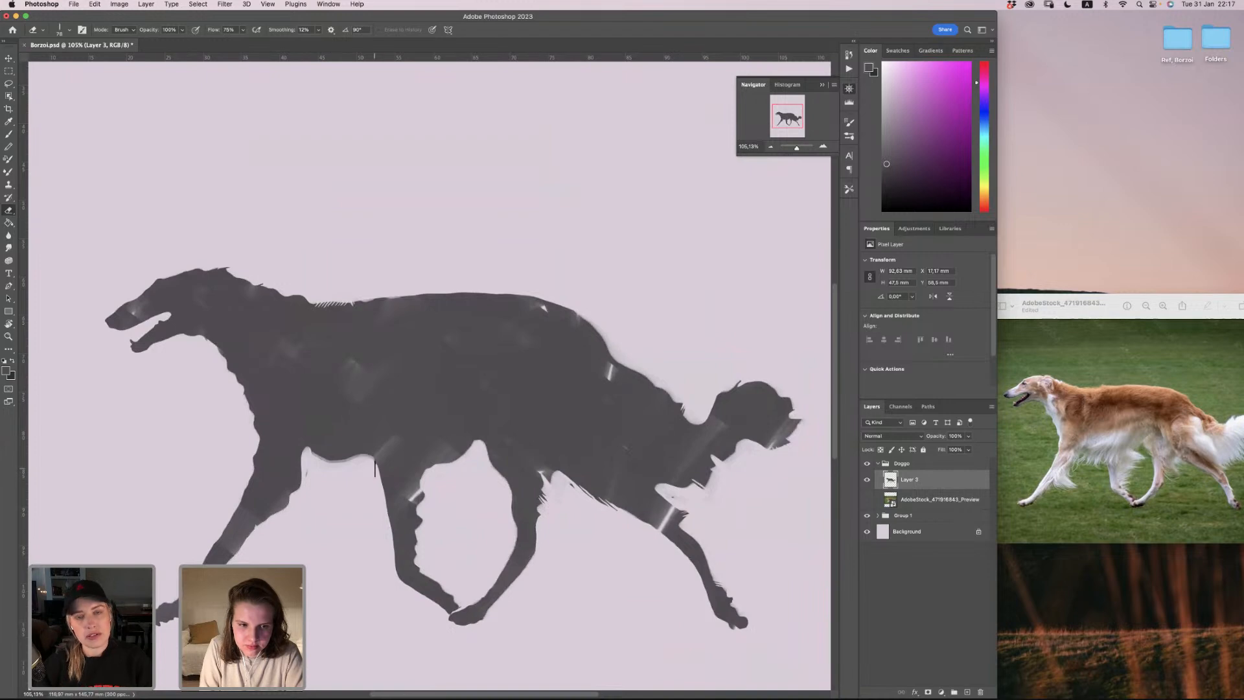
{"action": "key", "text": "super+z"}
Step: Try cutting a tuft behind the leading front leg with the eraser tip at about 138°, undoing the strokes
{"action": "right_click", "coordinate": [325, 467]}
{"action": "mouse_move", "coordinate": [348, 428]}
{"action": "left_mouse_down"}
{"action": "mouse_move", "coordinate": [334, 438]}
{"action": "mouse_move", "coordinate": [338, 425]}
{"action": "left_mouse_up"}
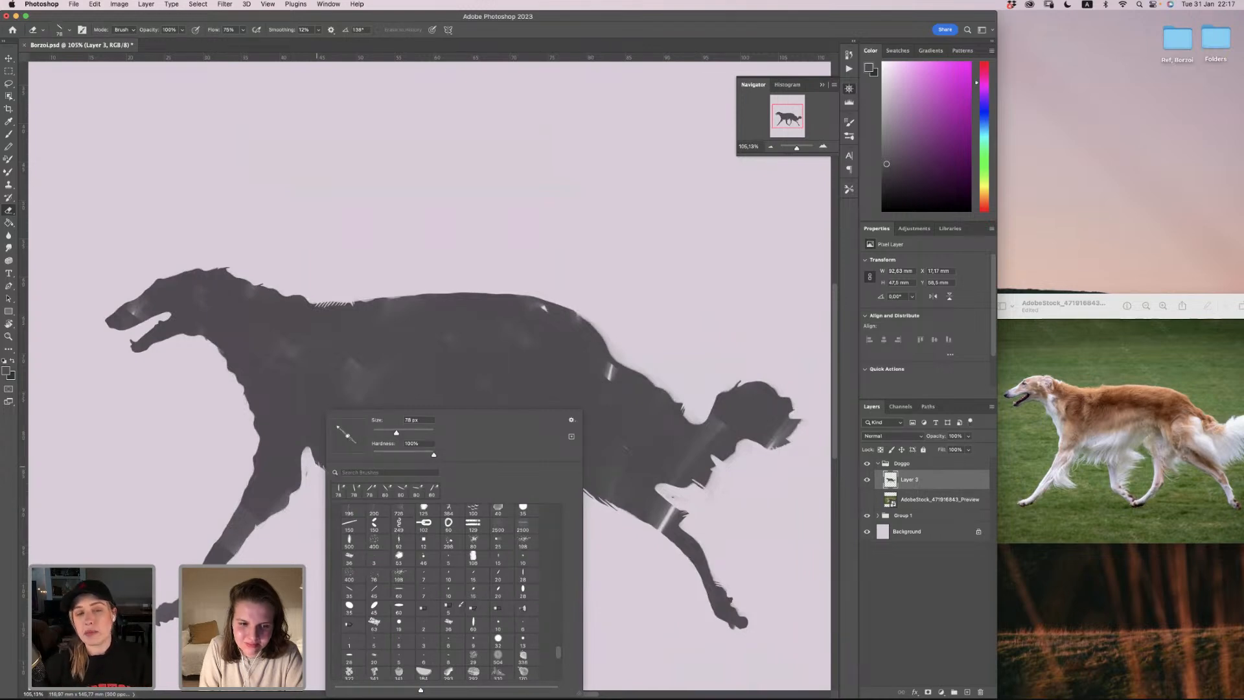
{"action": "left_click", "coordinate": [319, 466]}
{"action": "key", "text": "super+z"}
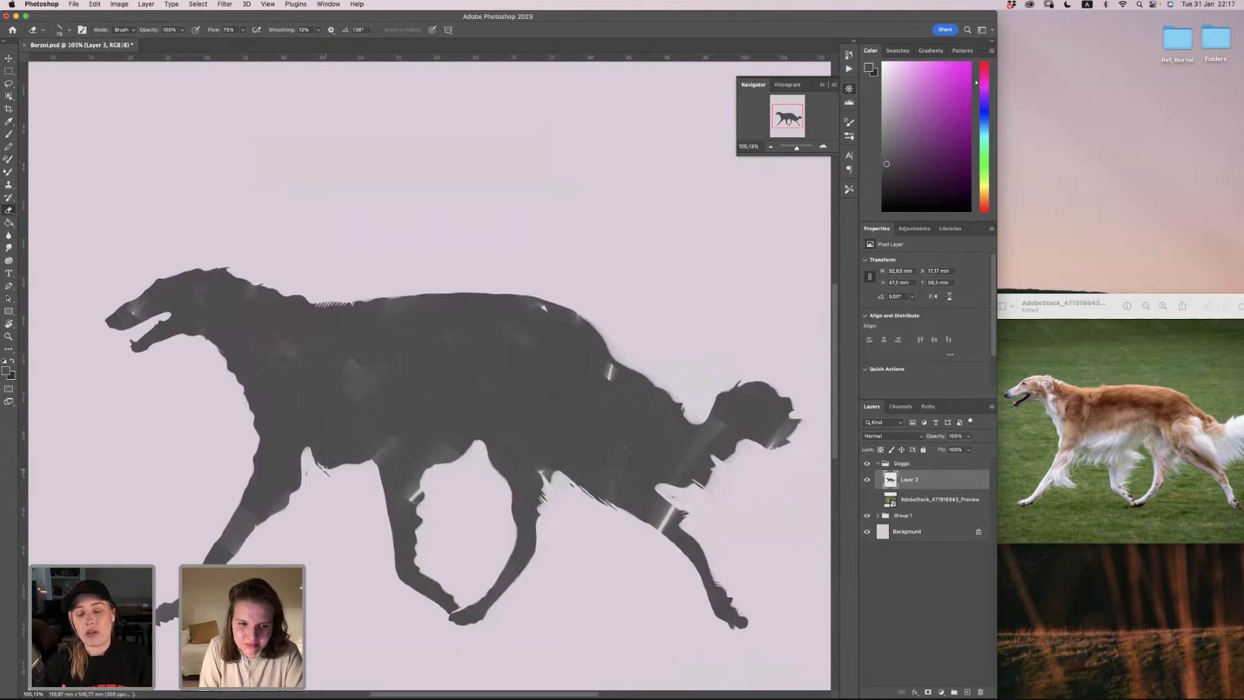
{"action": "mouse_move", "coordinate": [322, 466]}
{"action": "left_mouse_down"}
{"action": "mouse_move", "coordinate": [342, 474]}
{"action": "mouse_move", "coordinate": [343, 441]}
{"action": "mouse_move", "coordinate": [328, 474]}
{"action": "left_mouse_up"}
{"action": "key", "text": "super+z"}
Step: Tilt the eraser tip to about 108° and shape belly tufts behind the leading front leg, undoing unsatisfactory strokes
{"action": "right_click", "coordinate": [318, 465]}
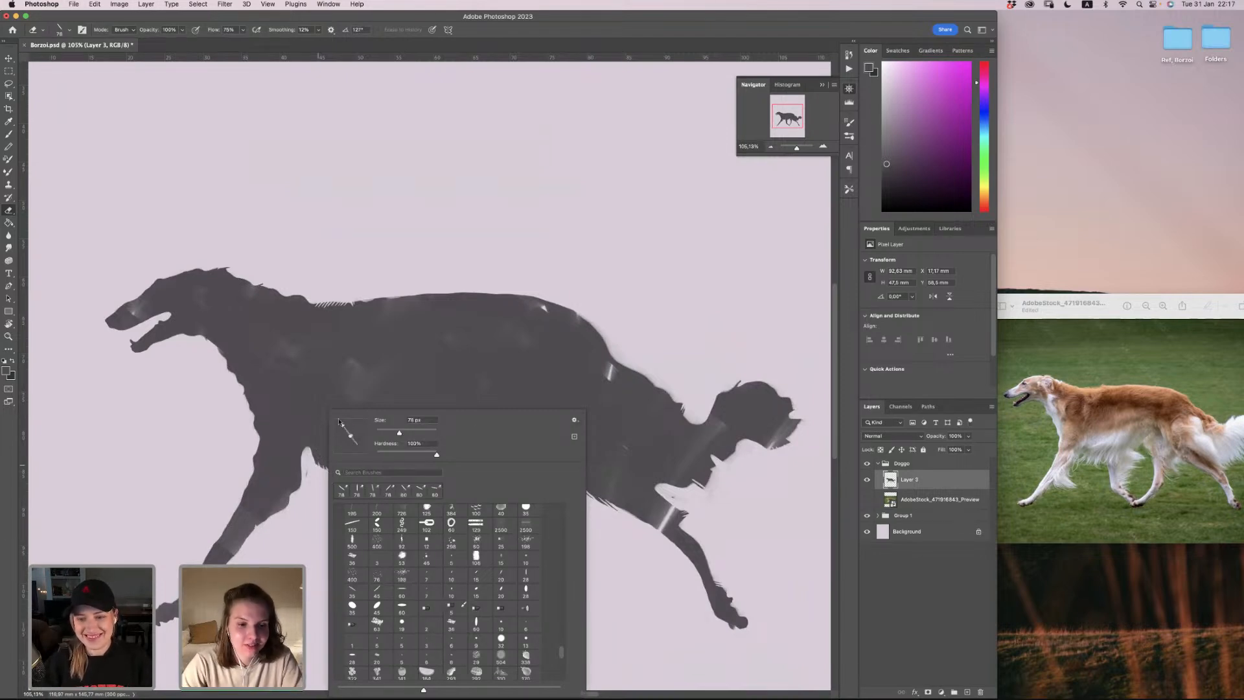
{"action": "left_click_drag", "start_coordinate": [344, 422], "coordinate": [320, 460]}
{"action": "left_click", "coordinate": [311, 465]}
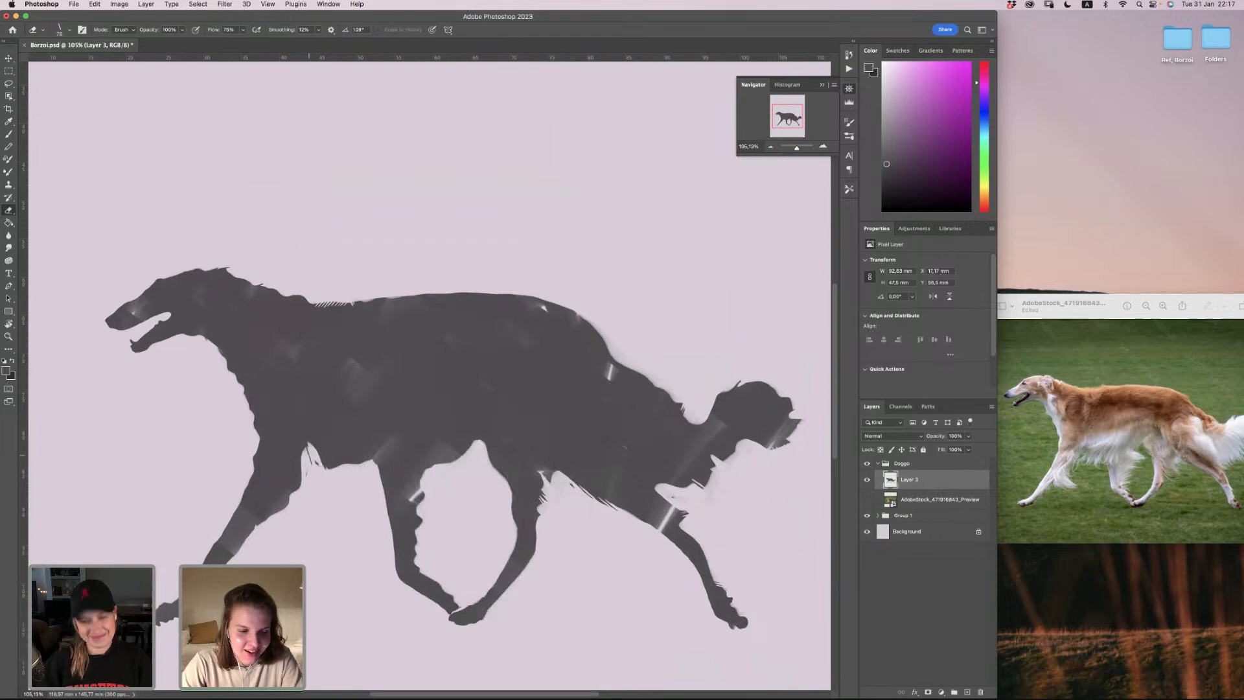
{"action": "key", "text": "super+z"}
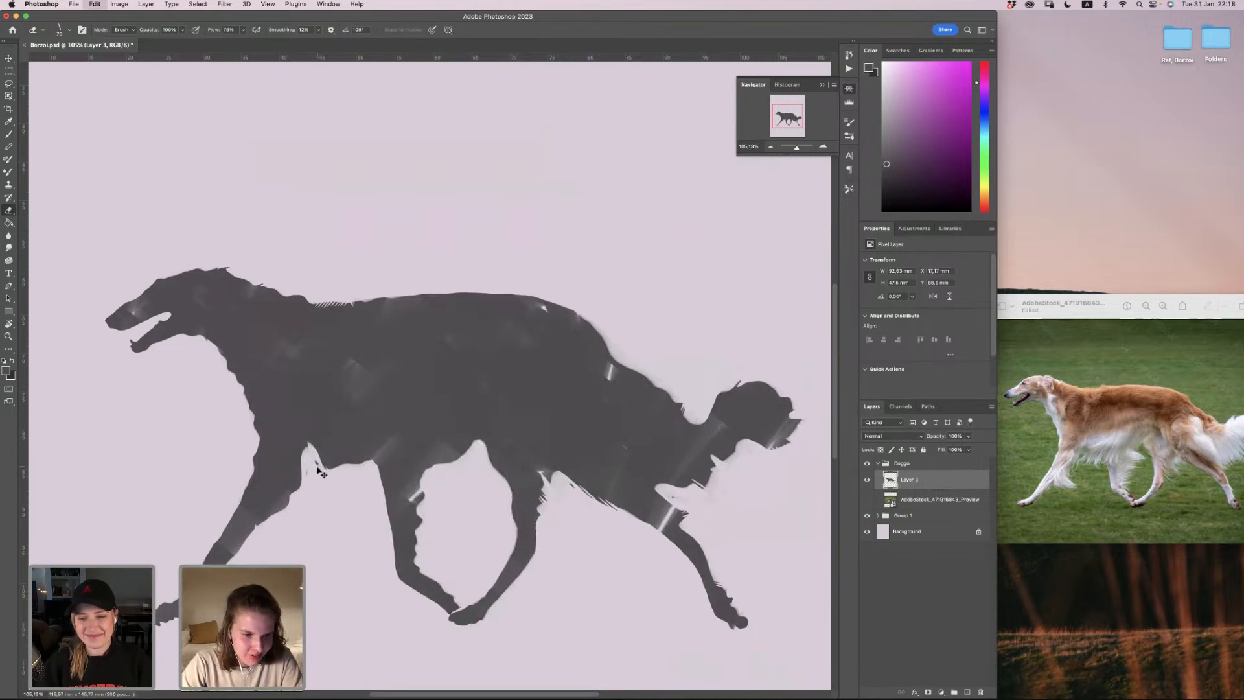
{"action": "left_click_drag", "start_coordinate": [311, 457], "coordinate": [360, 473]}
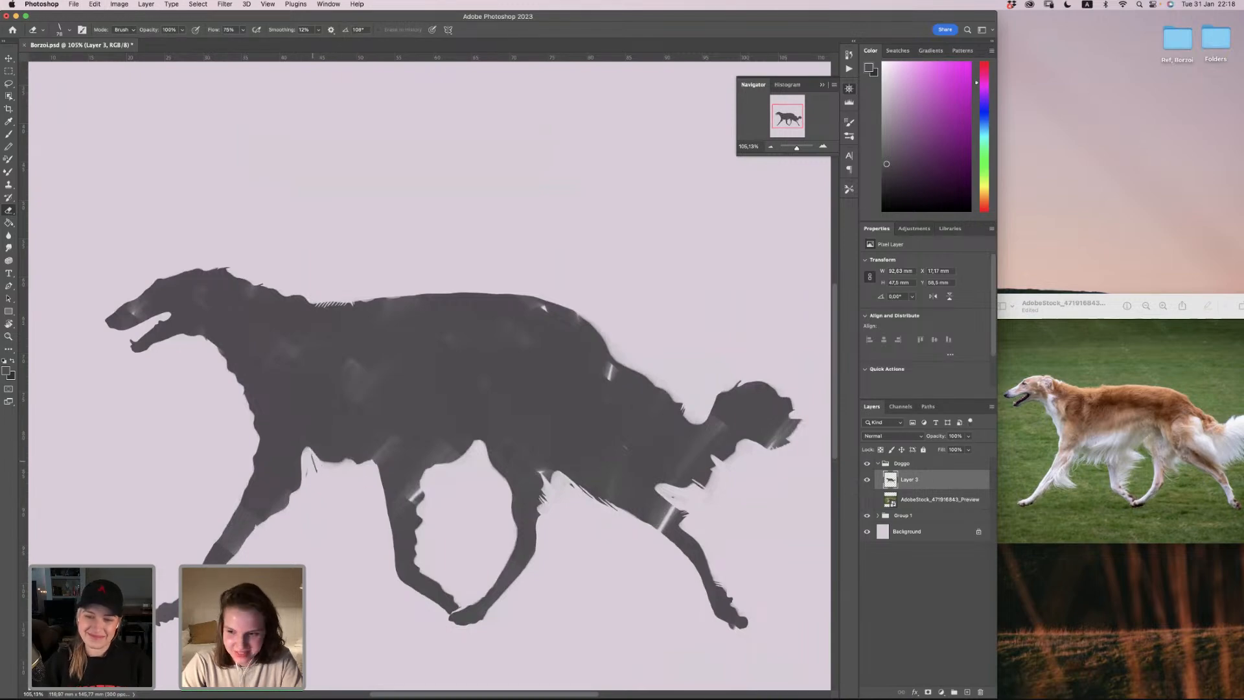
{"action": "key", "text": "super+z"}
{"action": "left_click_drag", "start_coordinate": [313, 461], "coordinate": [362, 468]}
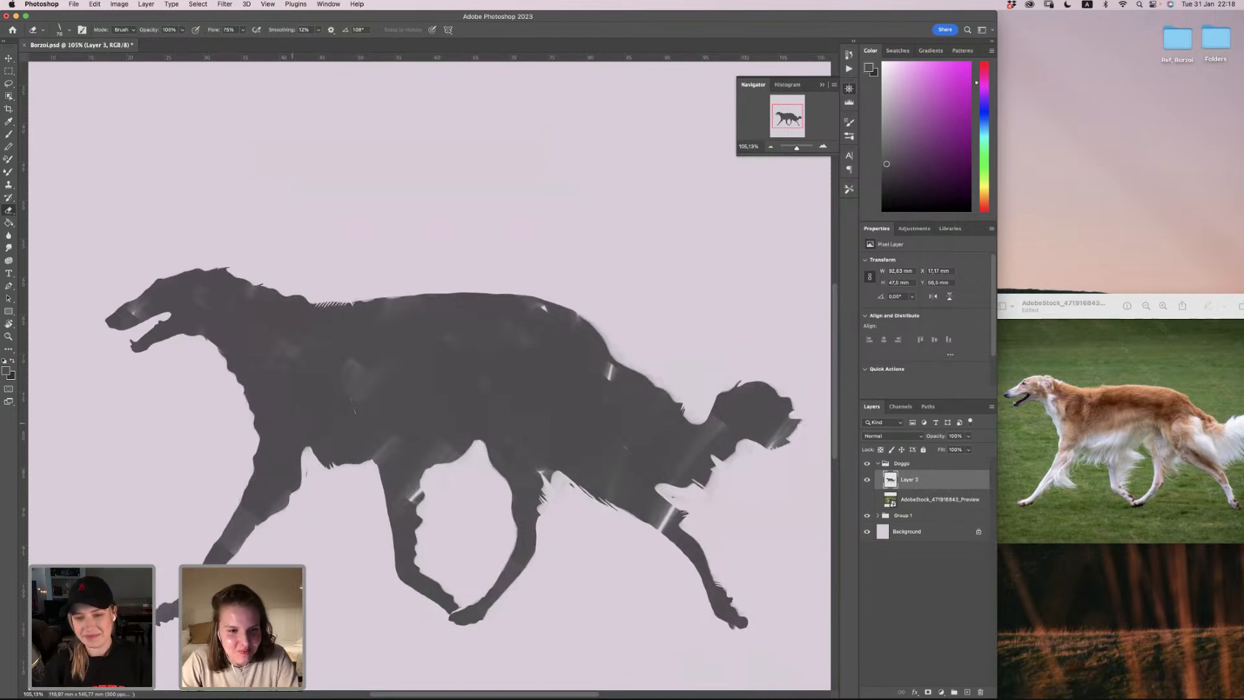
Step: Set the eraser tip angle to about 59° and cut slanted tufts into the belly edge between the front legs
{"action": "right_click", "coordinate": [383, 429]}
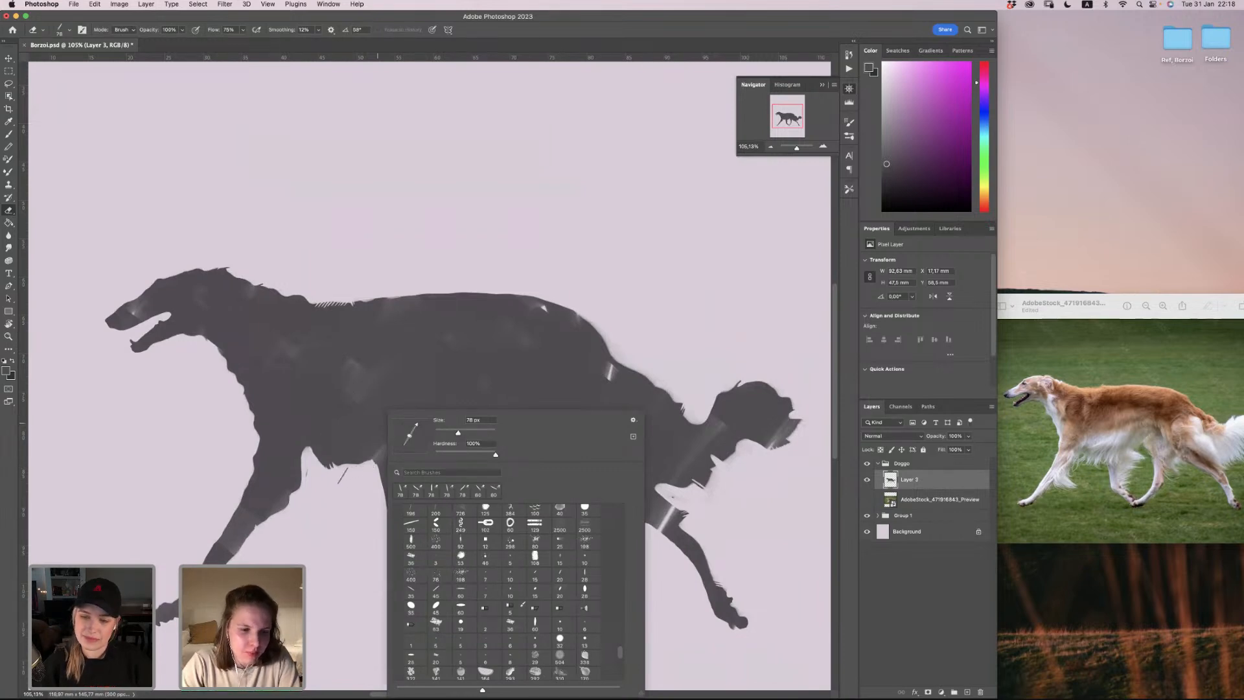
{"action": "left_click", "coordinate": [342, 471]}
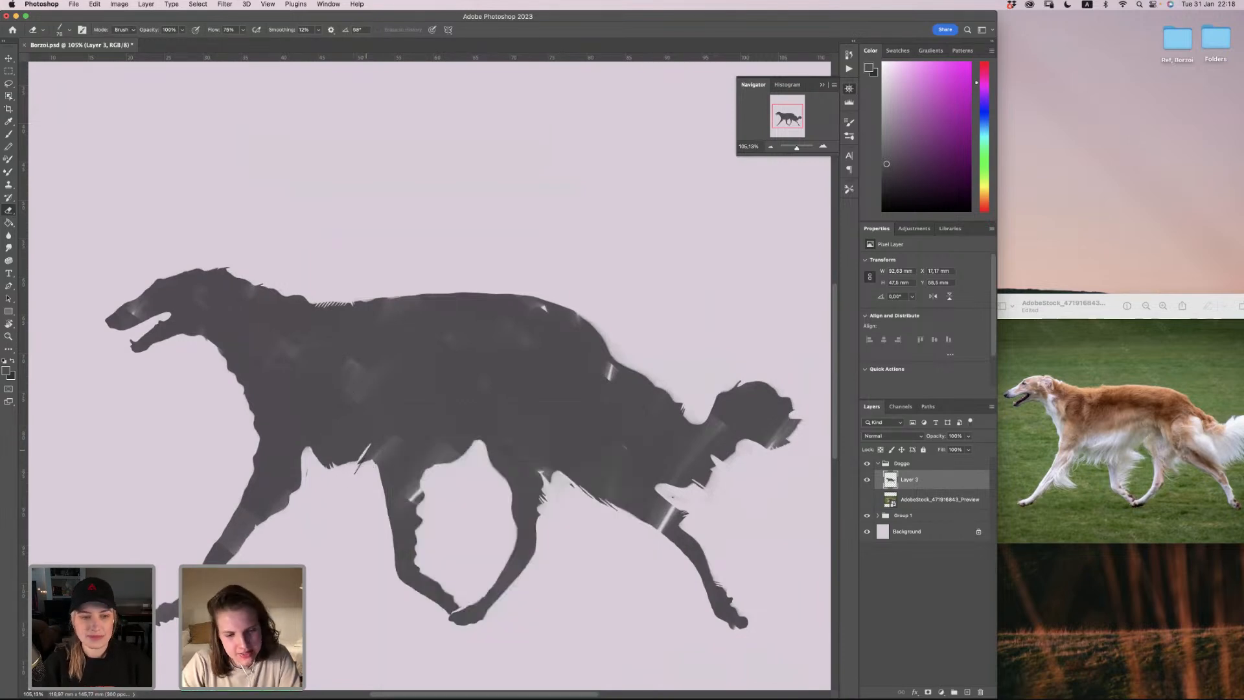
{"action": "mouse_move", "coordinate": [339, 473]}
{"action": "left_mouse_down"}
{"action": "mouse_move", "coordinate": [373, 451]}
{"action": "mouse_move", "coordinate": [372, 469]}
{"action": "left_mouse_up"}
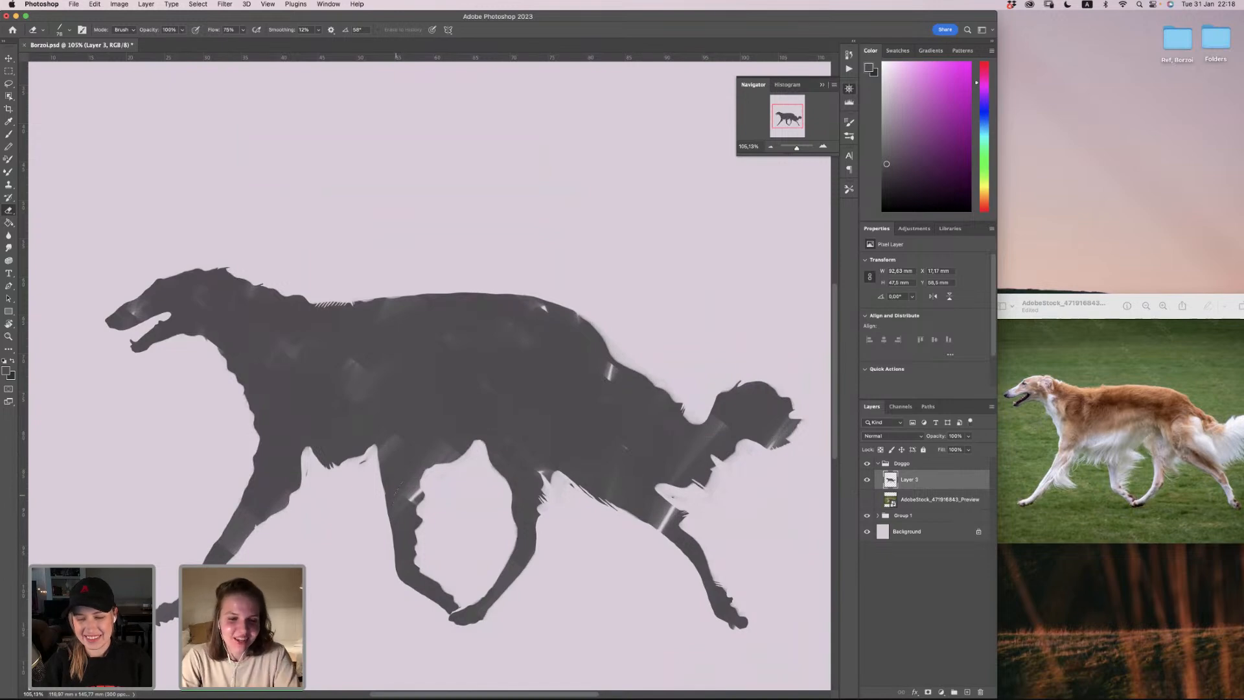
Step: Rotate the eraser tip to about 148° and cut tufts into the upper rear edge of the second front leg, redoing a bad stroke
{"action": "right_click", "coordinate": [464, 489]}
{"action": "mouse_move", "coordinate": [487, 426]}
{"action": "left_mouse_down"}
{"action": "mouse_move", "coordinate": [475, 425]}
{"action": "mouse_move", "coordinate": [435, 488]}
{"action": "mouse_move", "coordinate": [477, 438]}
{"action": "mouse_move", "coordinate": [469, 425]}
{"action": "left_mouse_up"}
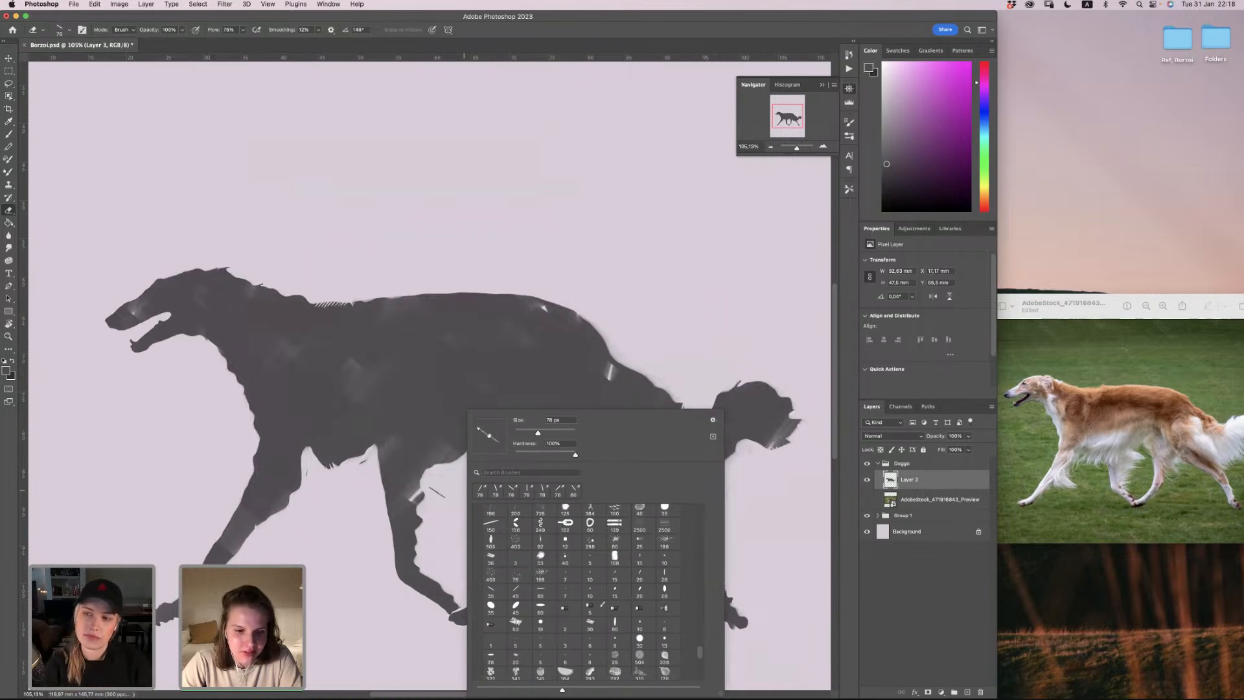
{"action": "left_click", "coordinate": [426, 486]}
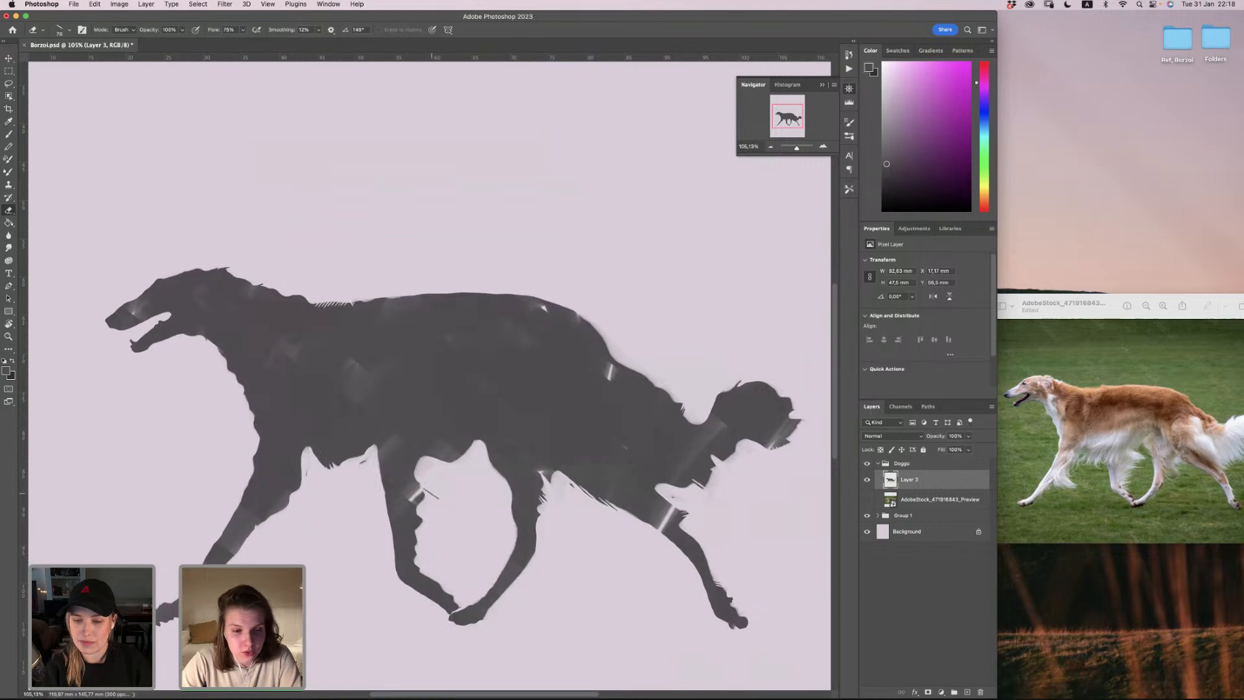
{"action": "key", "text": "super+z"}
{"action": "mouse_move", "coordinate": [424, 484]}
{"action": "left_mouse_down"}
{"action": "mouse_move", "coordinate": [429, 466]}
{"action": "mouse_move", "coordinate": [453, 464]}
{"action": "mouse_move", "coordinate": [451, 477]}
{"action": "left_mouse_up"}
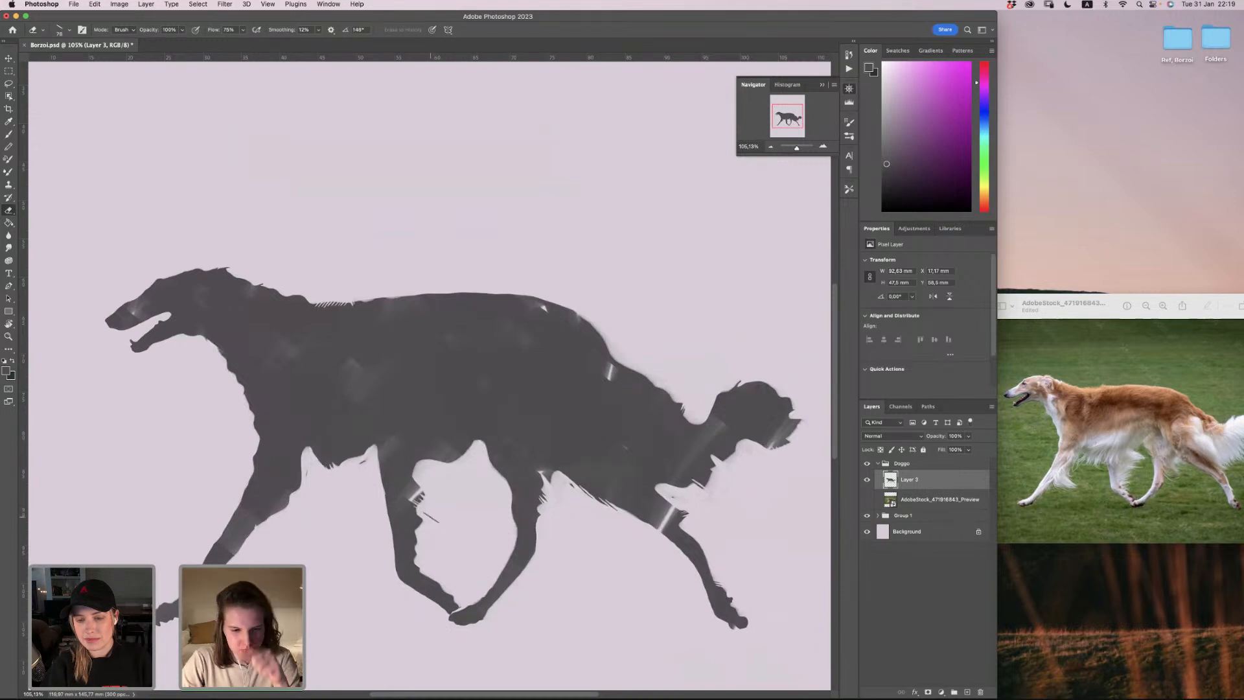
Step: Rotate the eraser tip to about -173° and cut fur tufts into the lower rear edge of the second front leg
{"action": "right_click", "coordinate": [441, 498]}
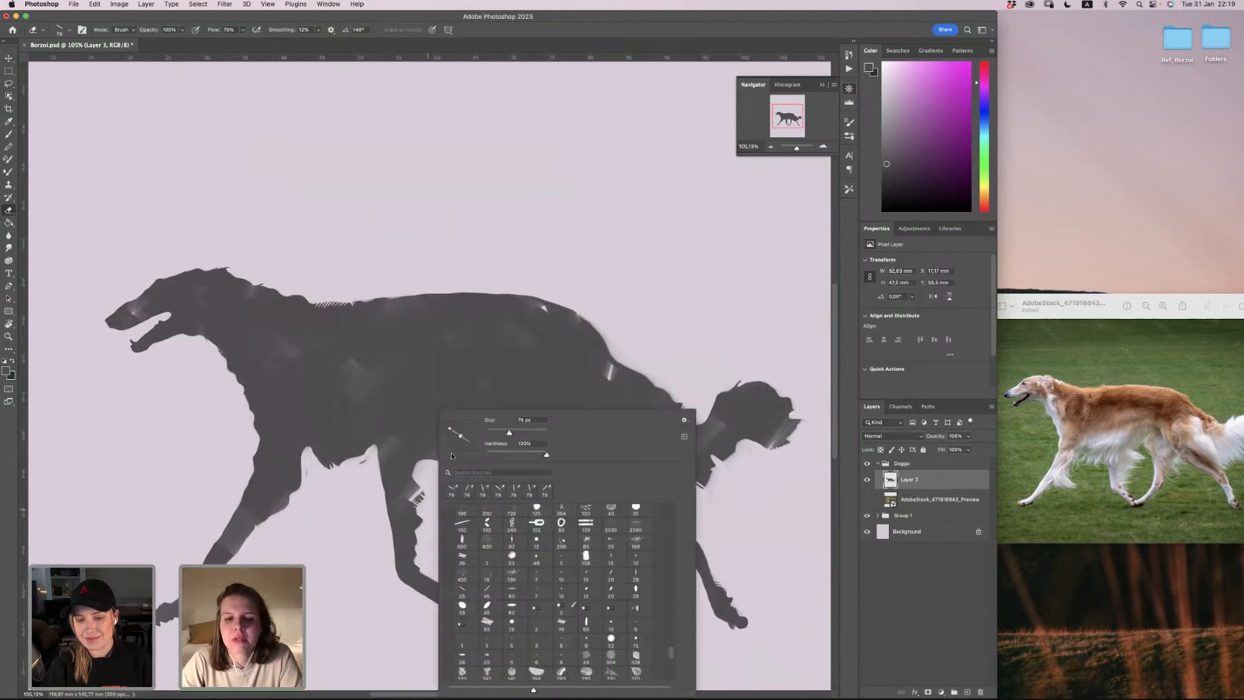
{"action": "left_click_drag", "start_coordinate": [446, 439], "coordinate": [444, 437]}
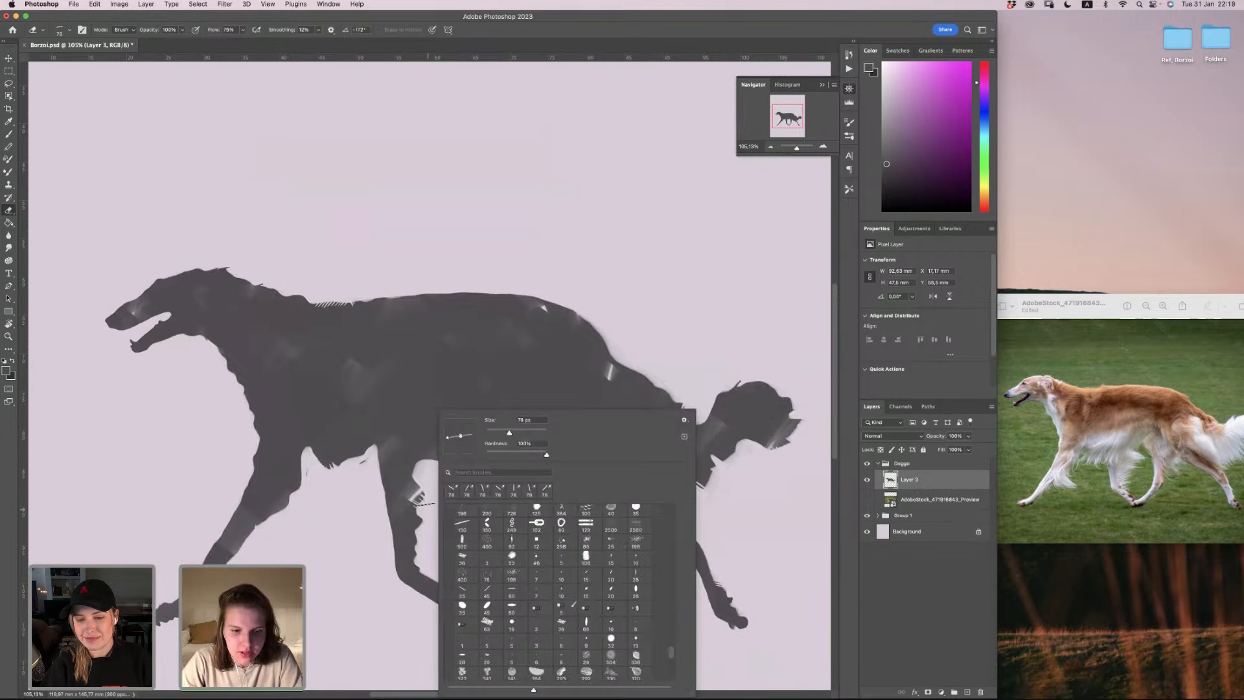
{"action": "left_click", "coordinate": [427, 508]}
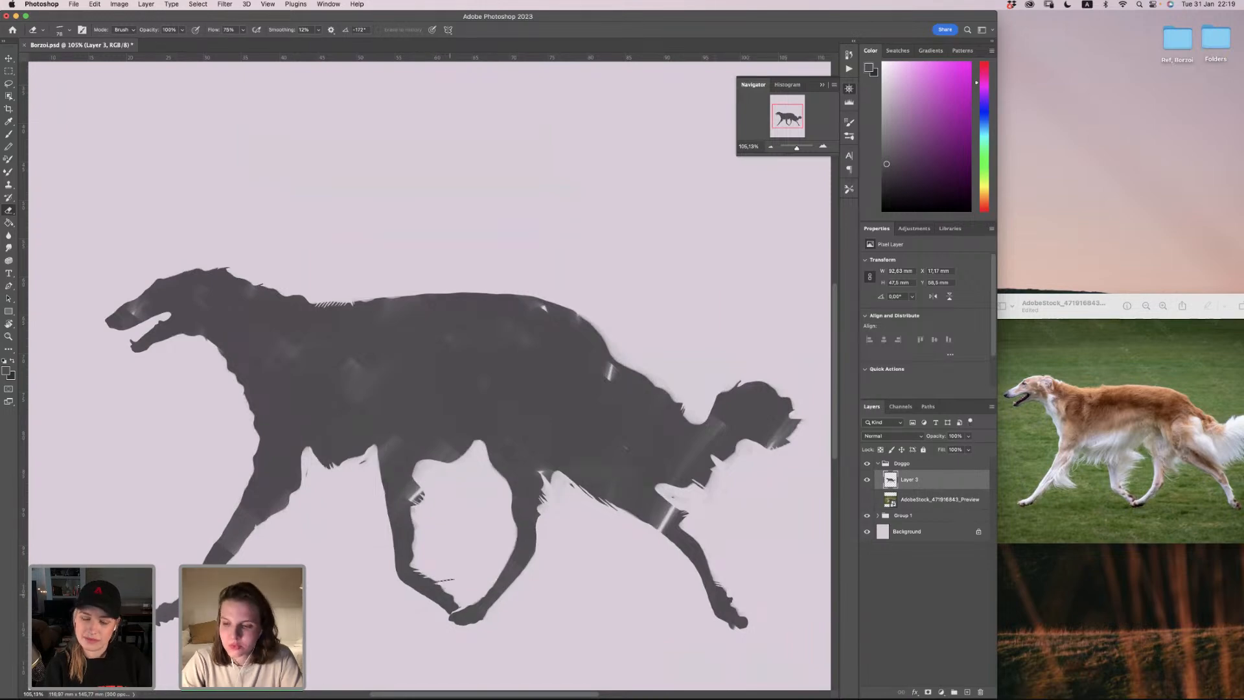
Step: Set the eraser tip angle to about 53° and shape the lower edge of the second front leg near the paw
{"action": "right_click", "coordinate": [391, 612]}
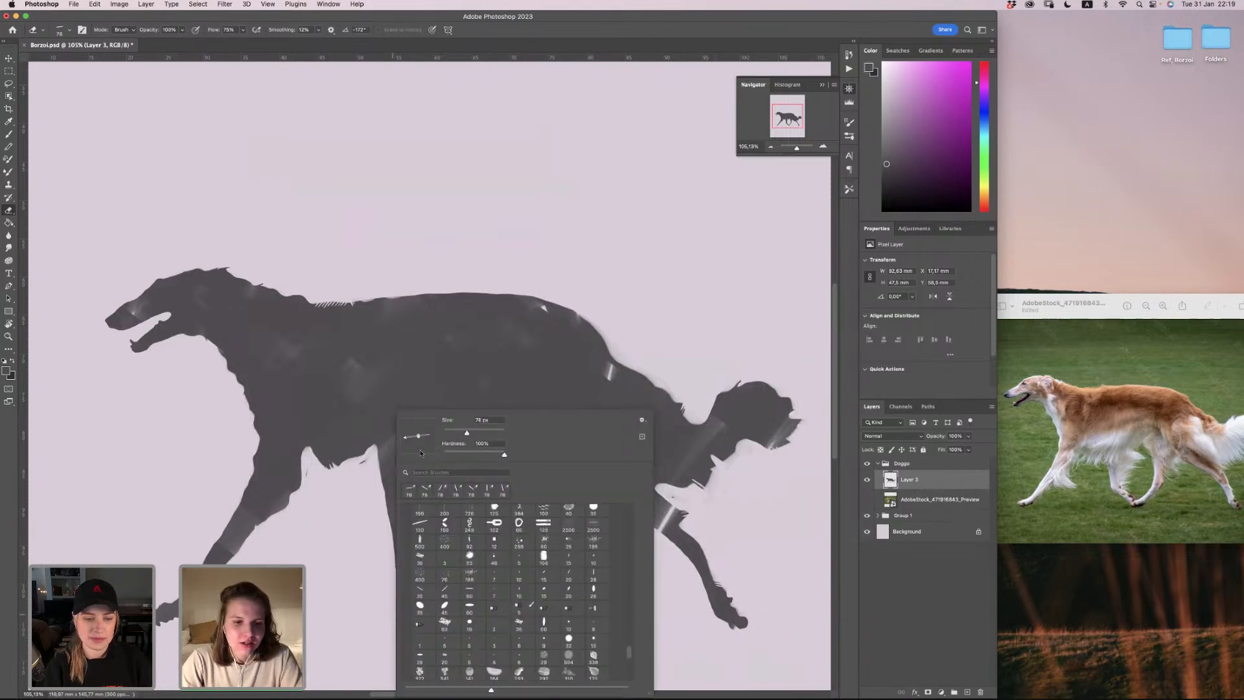
{"action": "left_click_drag", "start_coordinate": [424, 430], "coordinate": [425, 424]}
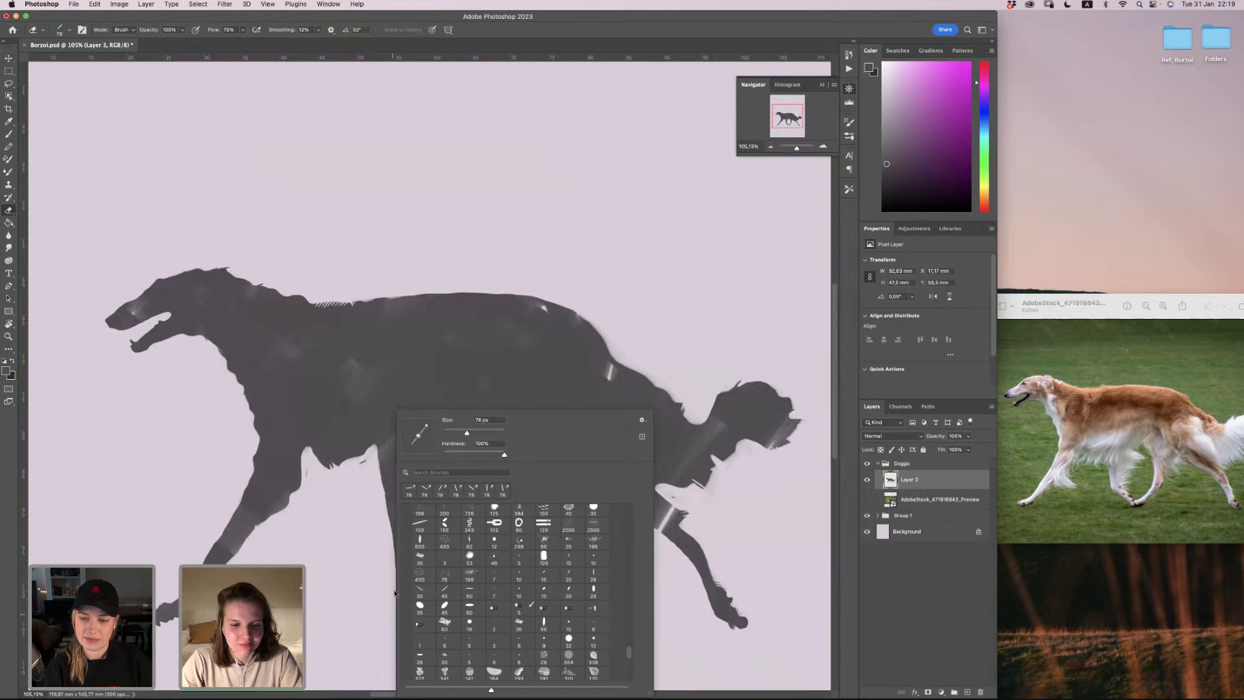
{"action": "left_click", "coordinate": [385, 567]}
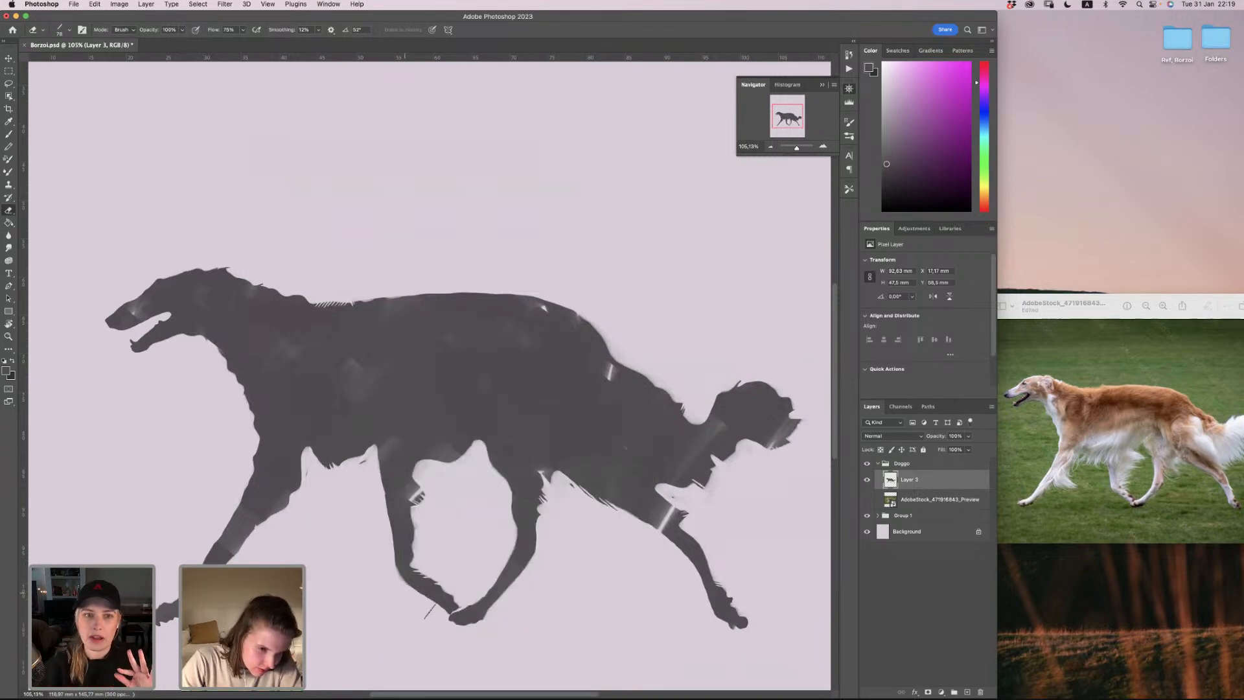
Step: Open the eraser tip settings beside the dog's chest
{"action": "right_click", "coordinate": [253, 416]}
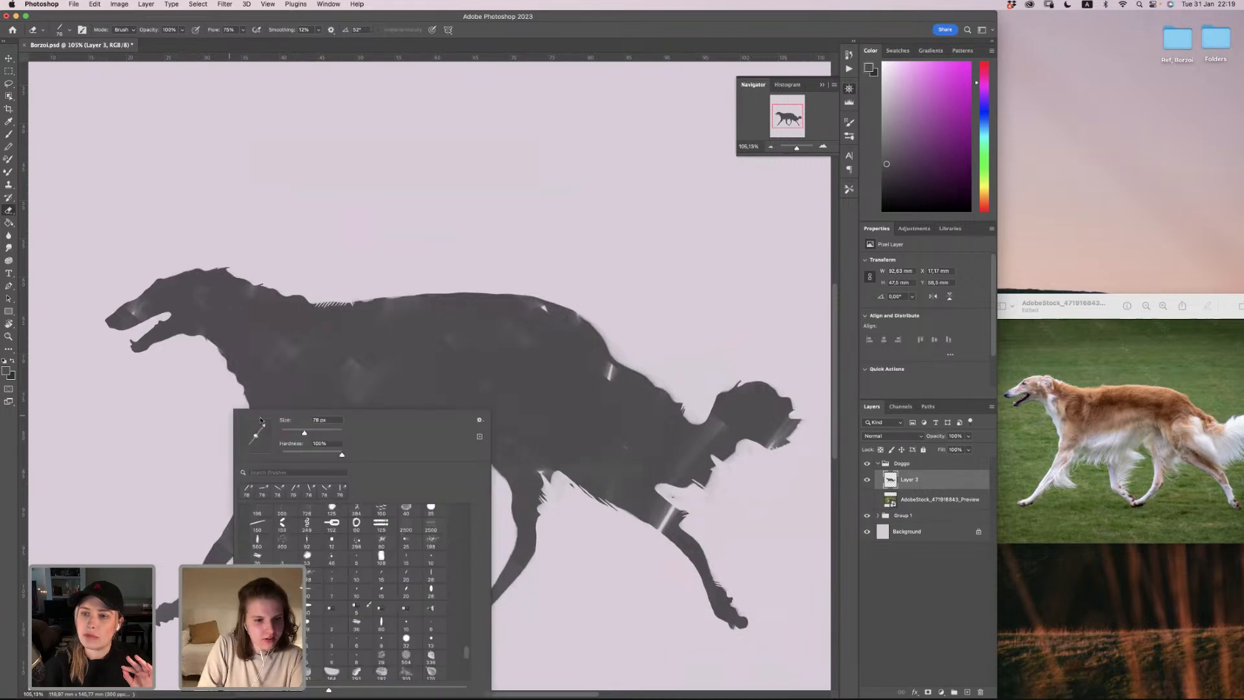
Step: Add a new empty layer above the dog silhouette layer in the Doggo group
{"action": "left_click", "coordinate": [186, 236]}
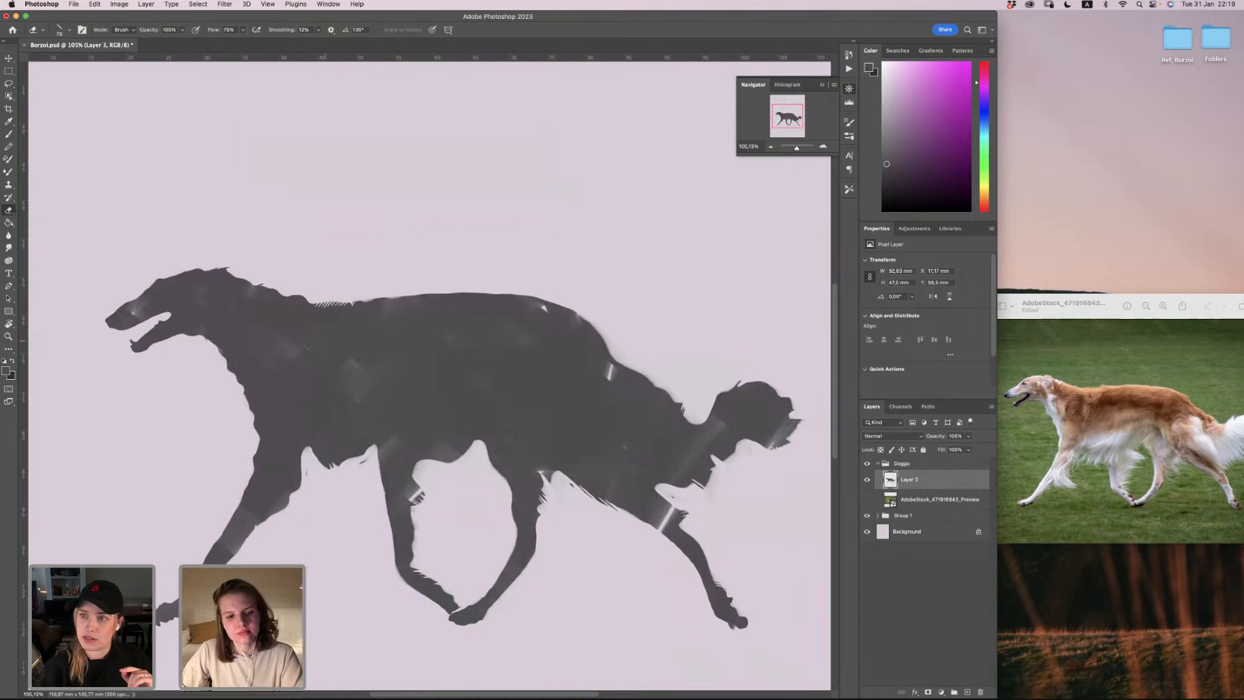
{"action": "scroll", "coordinate": [428, 376], "scroll_direction": "right", "scroll_amount": 5}
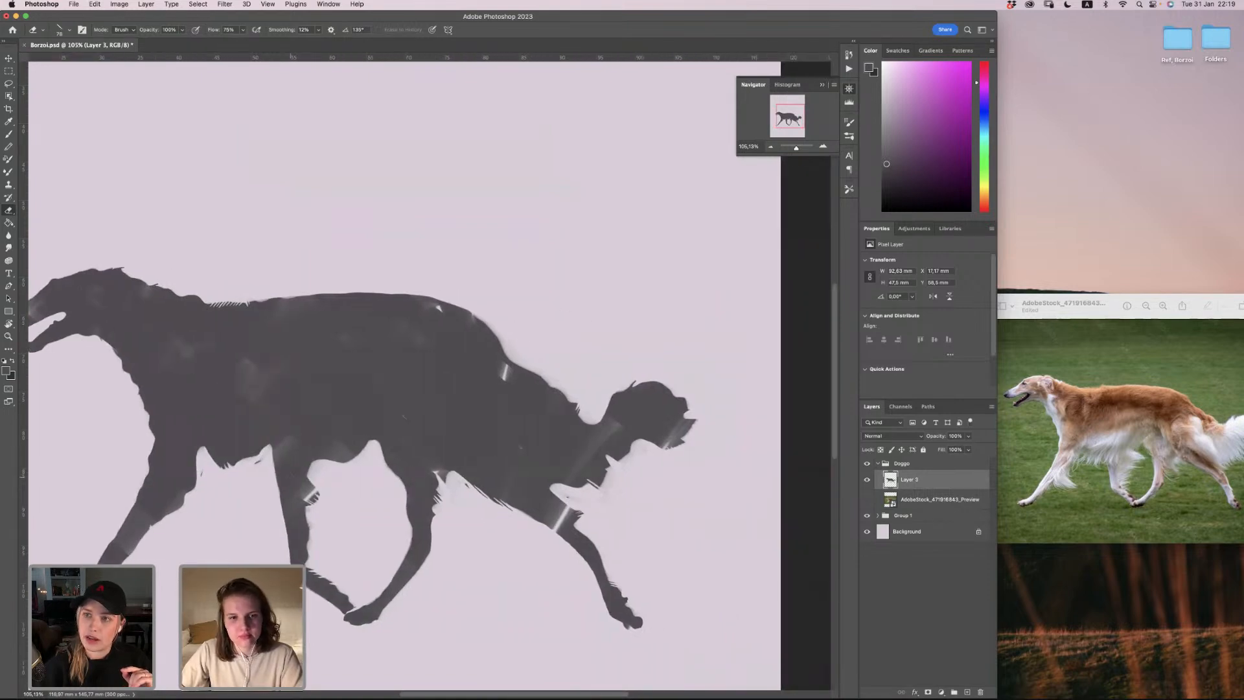
{"action": "scroll", "coordinate": [770, 123], "scroll_direction": "down", "scroll_amount": 1}
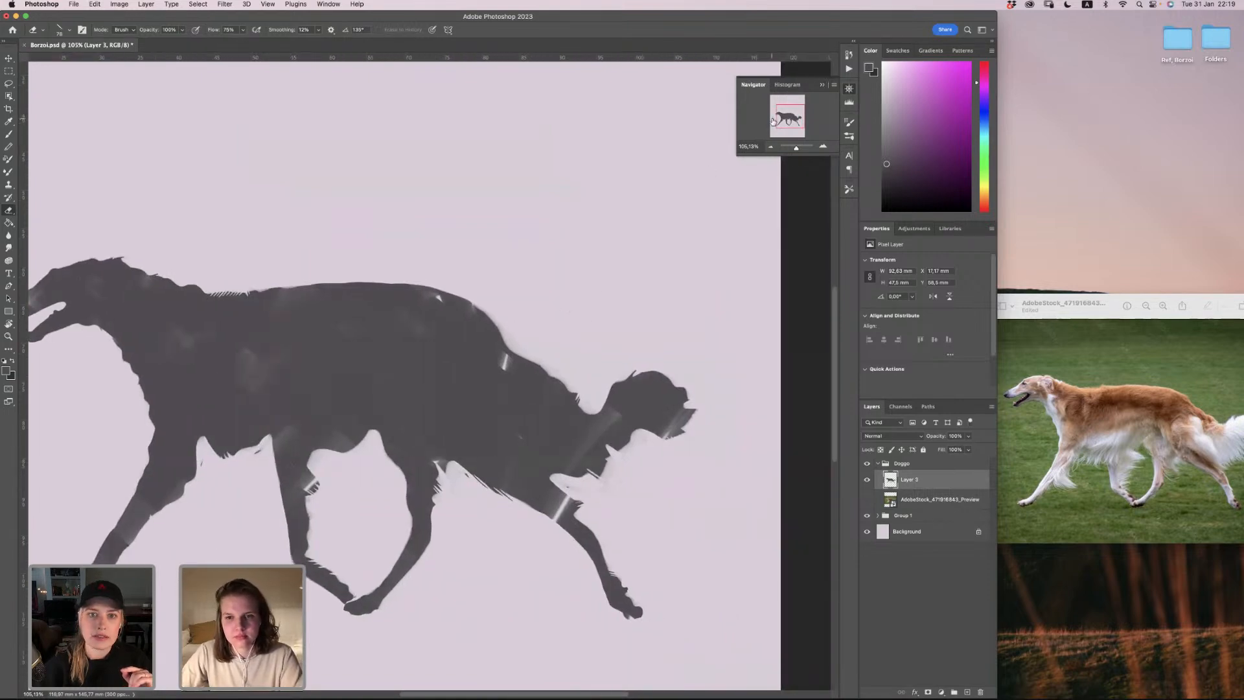
{"action": "scroll", "coordinate": [776, 117], "scroll_direction": "left", "scroll_amount": 3}
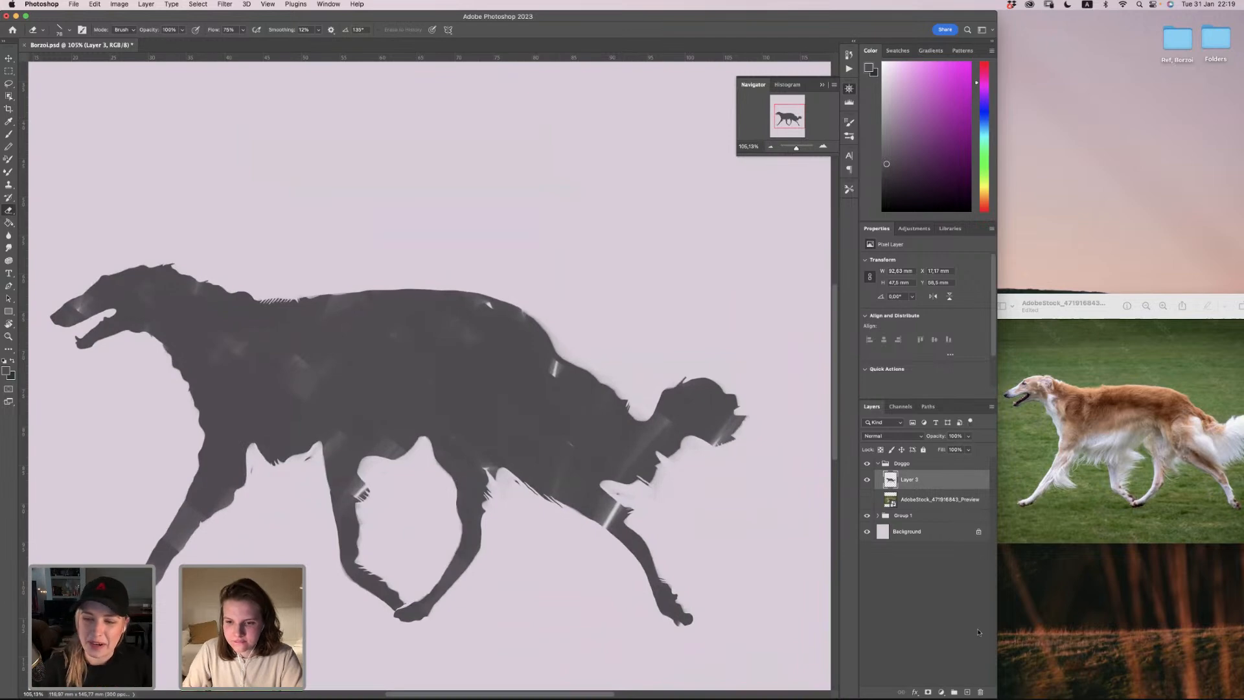
{"action": "left_click", "coordinate": [968, 692]}
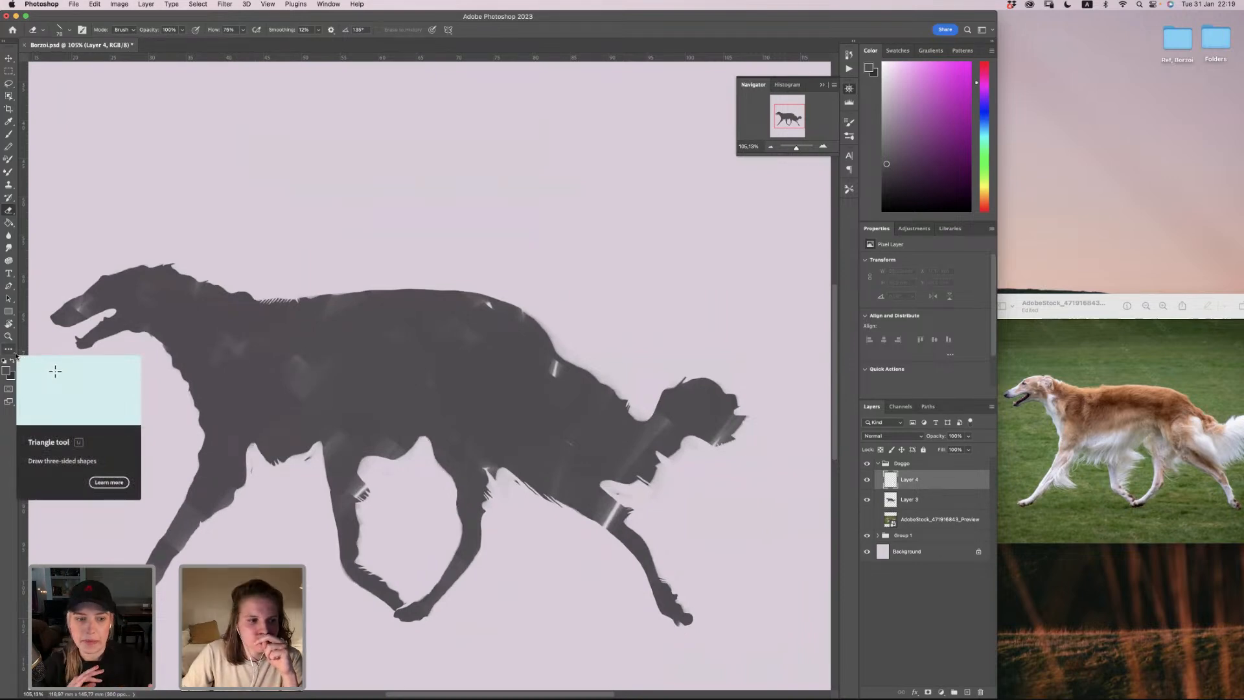
{"action": "scroll", "coordinate": [428, 376], "scroll_direction": "up", "scroll_amount": 10}
{"action": "scroll", "coordinate": [78, 318], "scroll_direction": "down", "scroll_amount": 3}
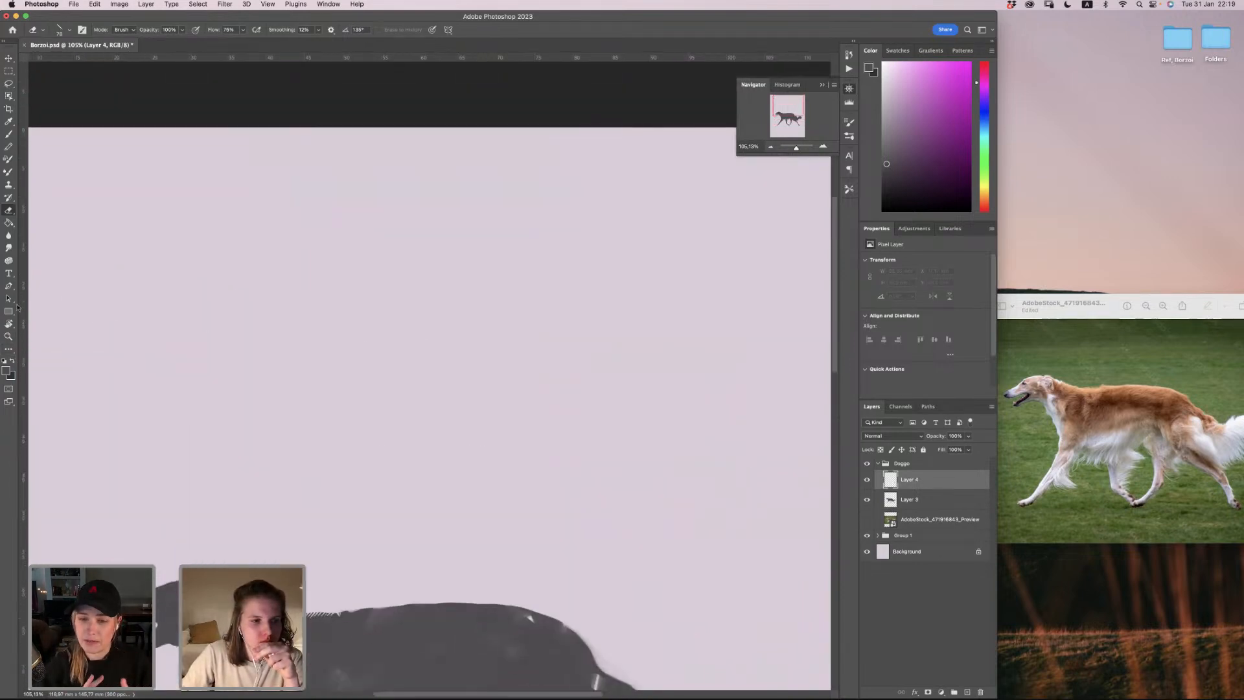
{"action": "scroll", "coordinate": [140, 320], "scroll_direction": "down", "scroll_amount": 10}
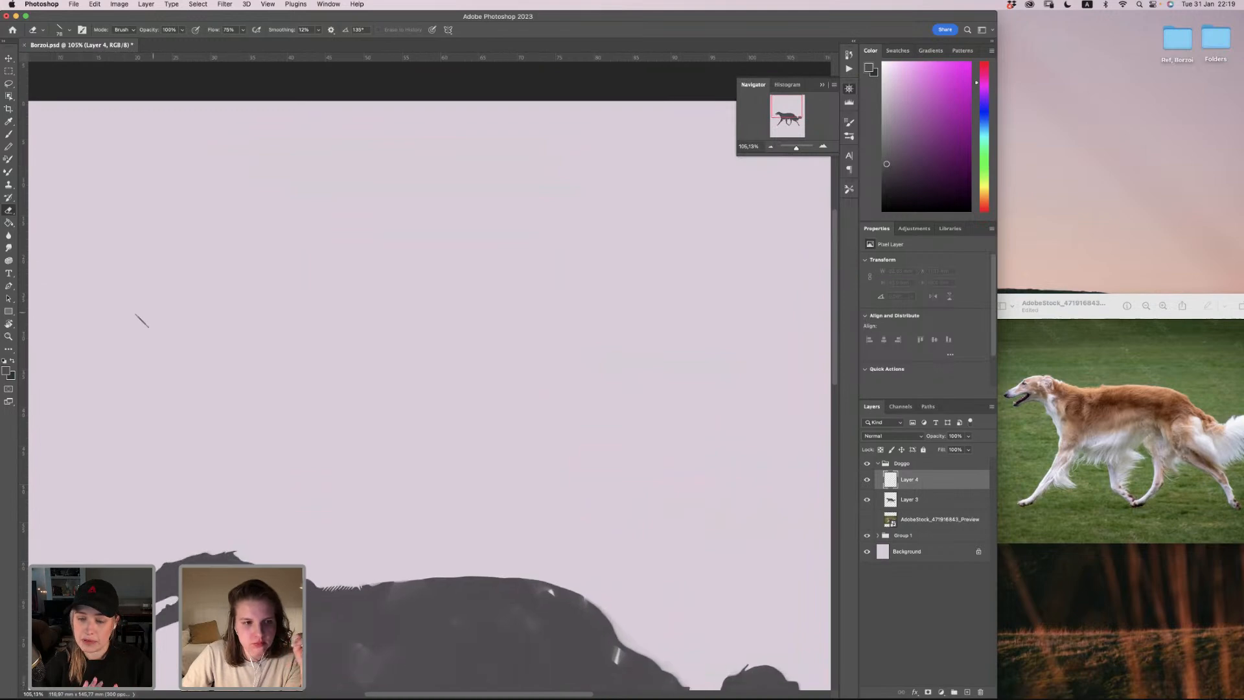
{"action": "scroll", "coordinate": [139, 320], "scroll_direction": "left", "scroll_amount": 4}
{"action": "scroll", "coordinate": [139, 320], "scroll_direction": "right", "scroll_amount": 7}
{"action": "scroll", "coordinate": [139, 320], "scroll_direction": "up", "scroll_amount": 2}
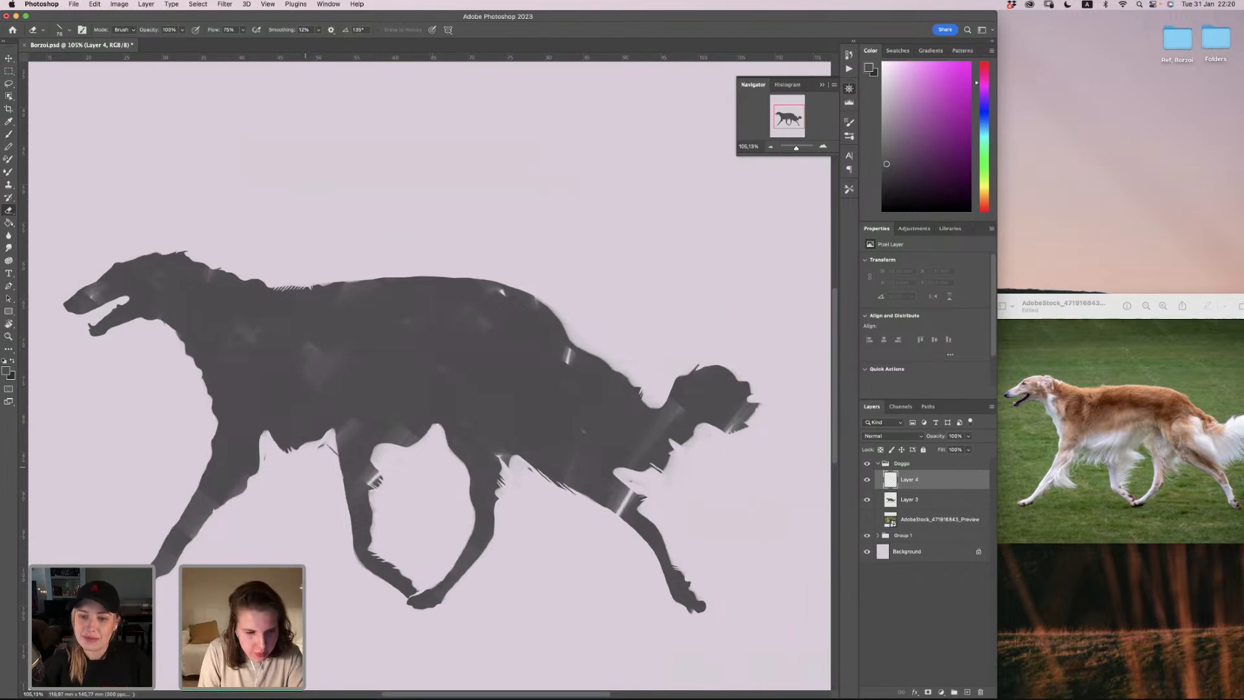
Step: Set the Eraser's brush size to 57 px
{"action": "right_click", "coordinate": [319, 442]}
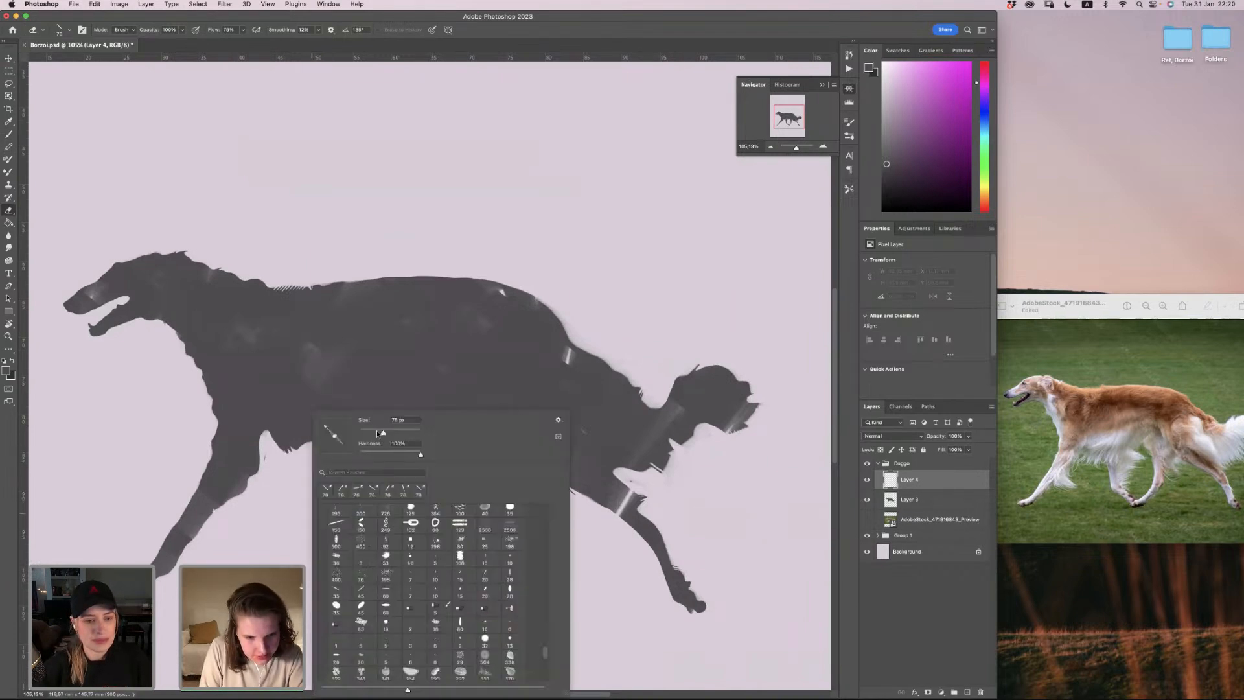
{"action": "left_click_drag", "start_coordinate": [378, 433], "coordinate": [373, 433]}
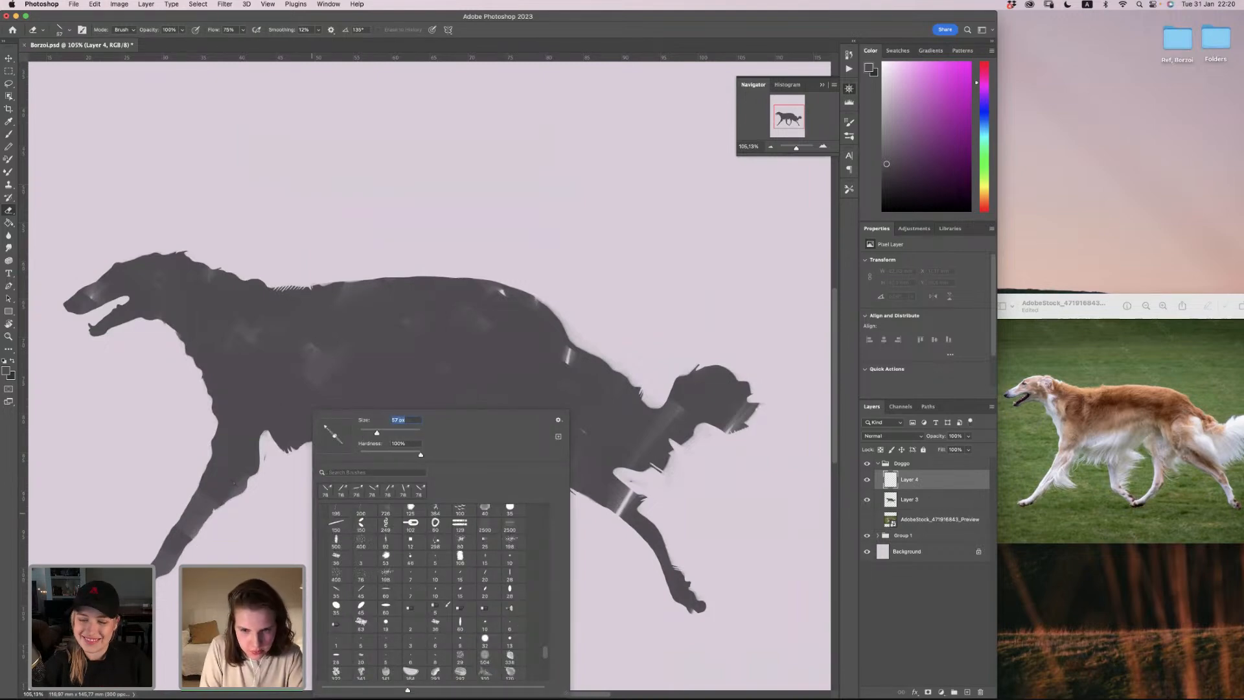
{"action": "key", "text": "Return"}
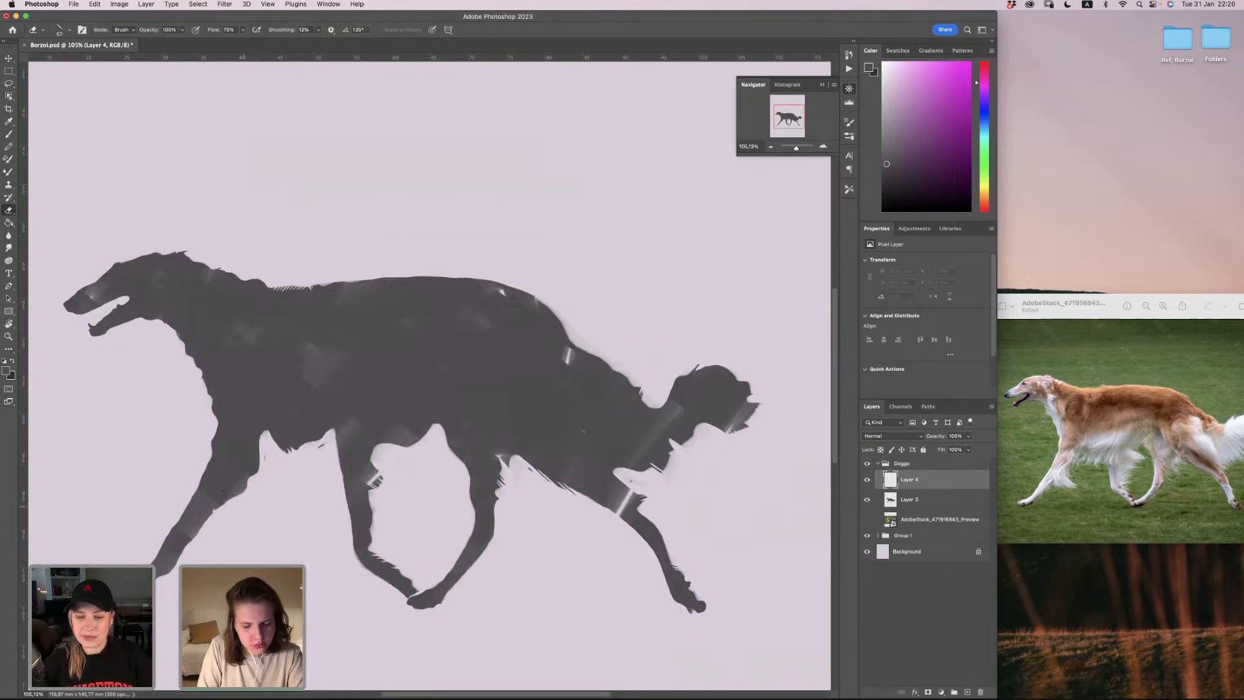
{"action": "right_click", "coordinate": [255, 482]}
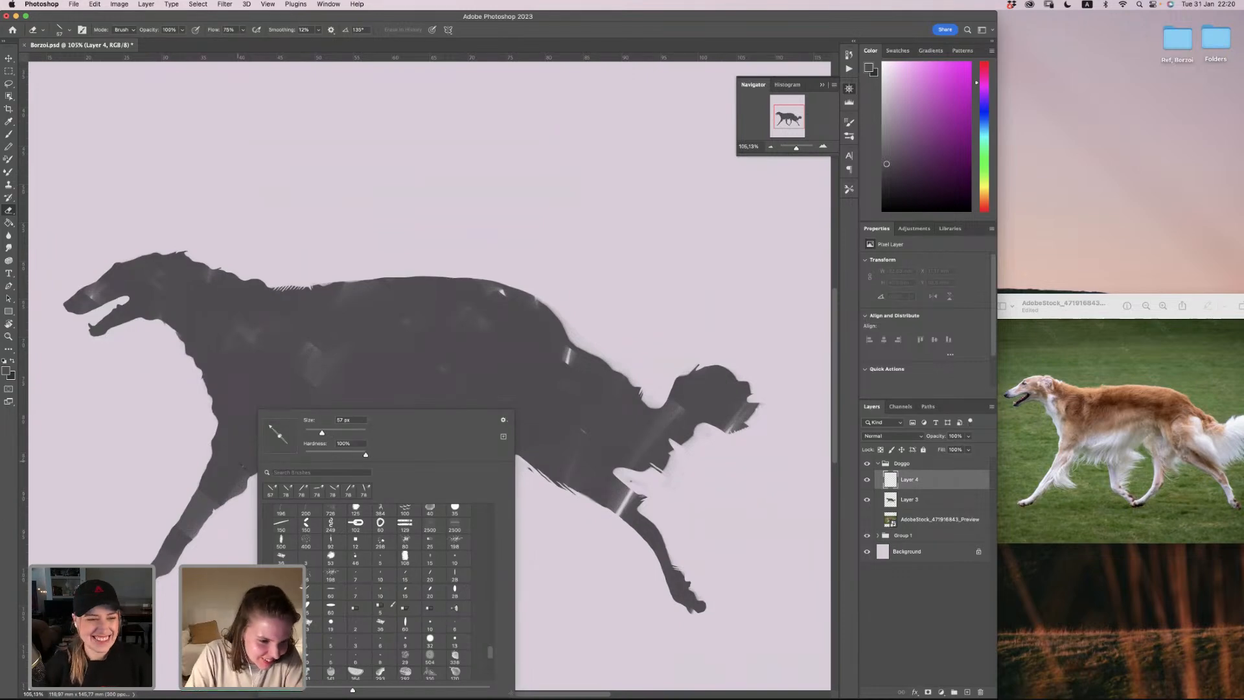
{"action": "key", "text": "Escape"}
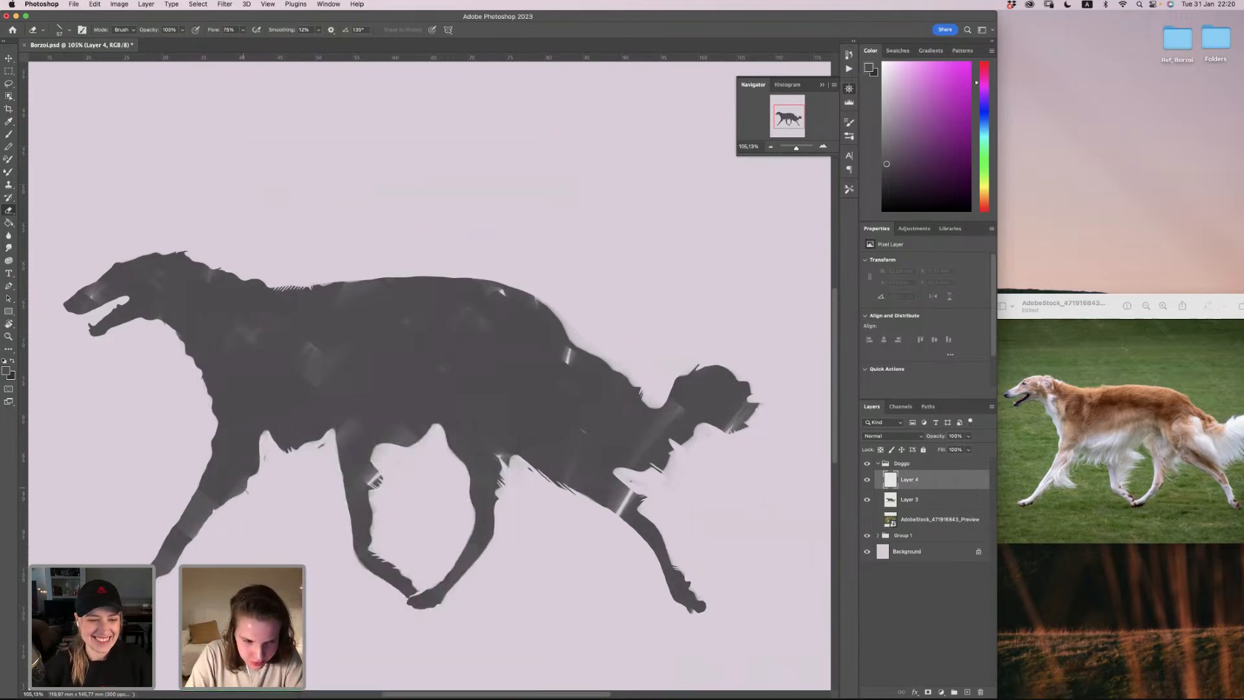
Step: Brush a curved hair strand hanging from the back of the foremost front leg on the new layer
{"action": "key", "text": "b"}
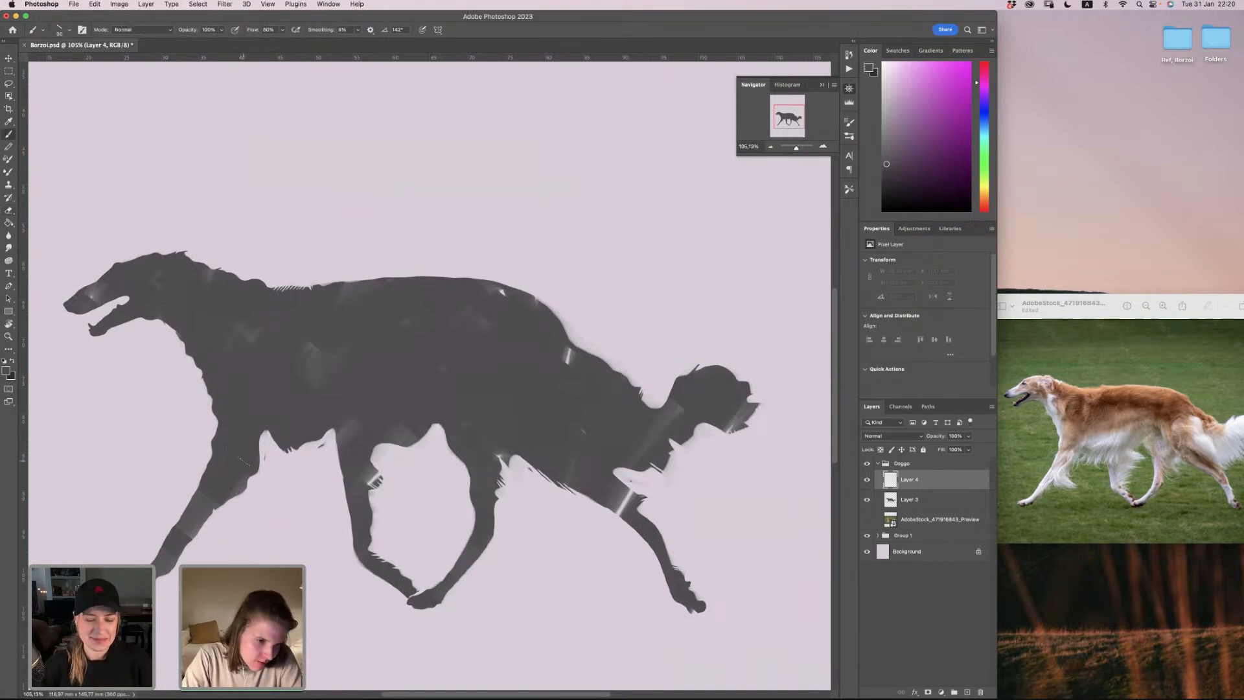
{"action": "left_click_drag", "start_coordinate": [237, 472], "coordinate": [259, 555]}
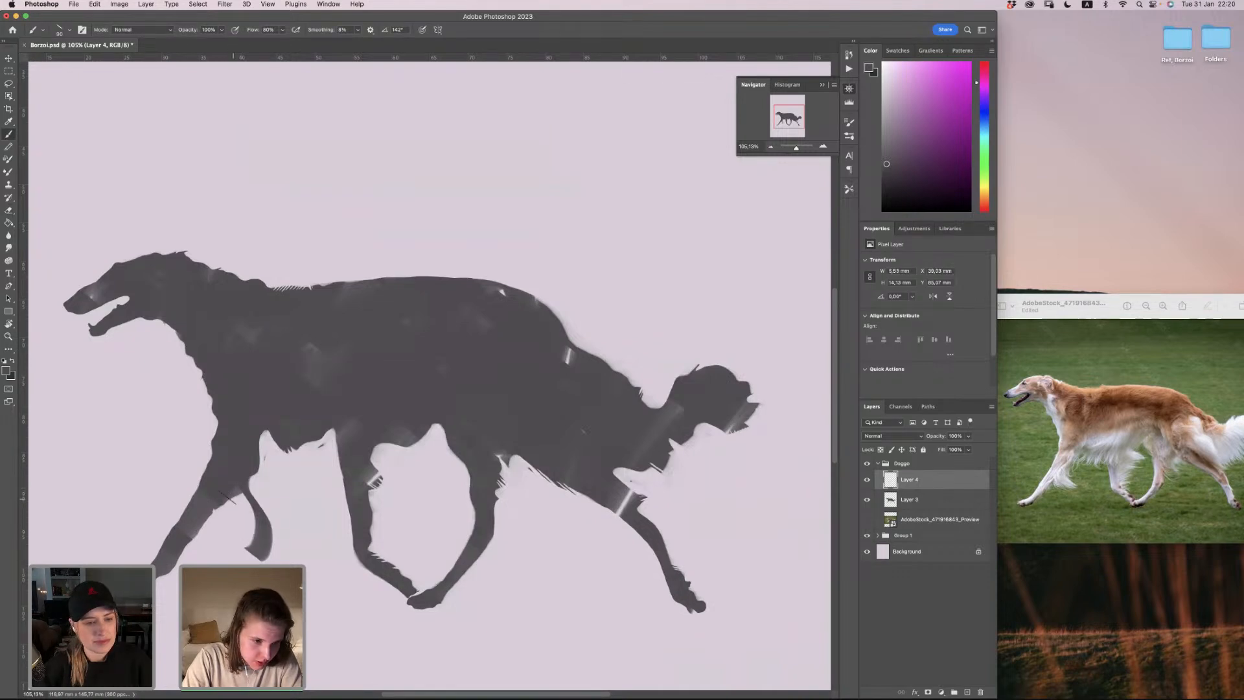
{"action": "left_click_drag", "start_coordinate": [221, 500], "coordinate": [256, 545]}
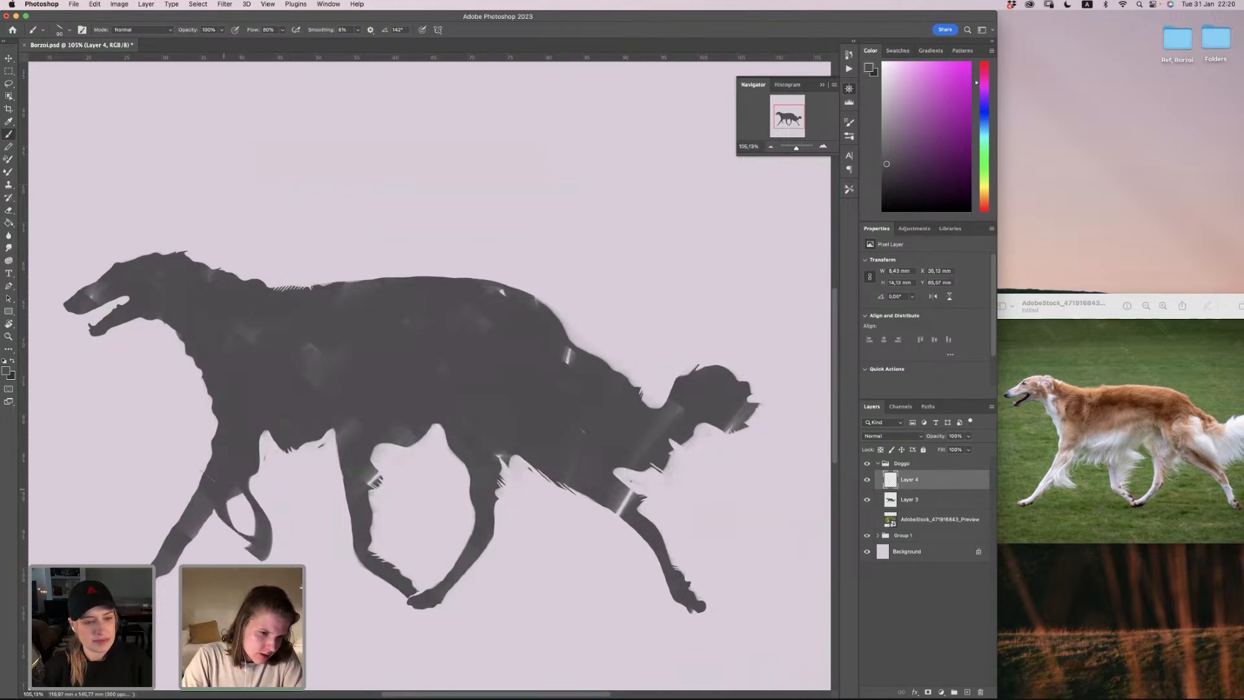
{"action": "key", "text": "cmd+z"}
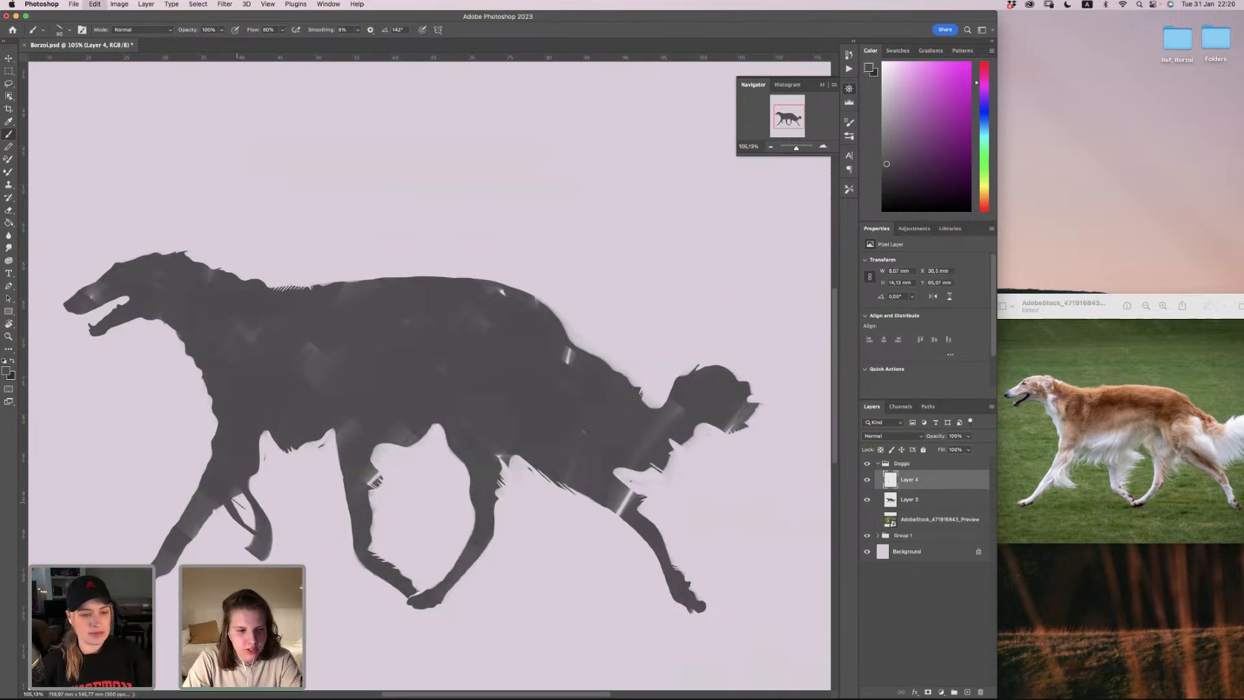
{"action": "left_click_drag", "start_coordinate": [219, 491], "coordinate": [235, 525]}
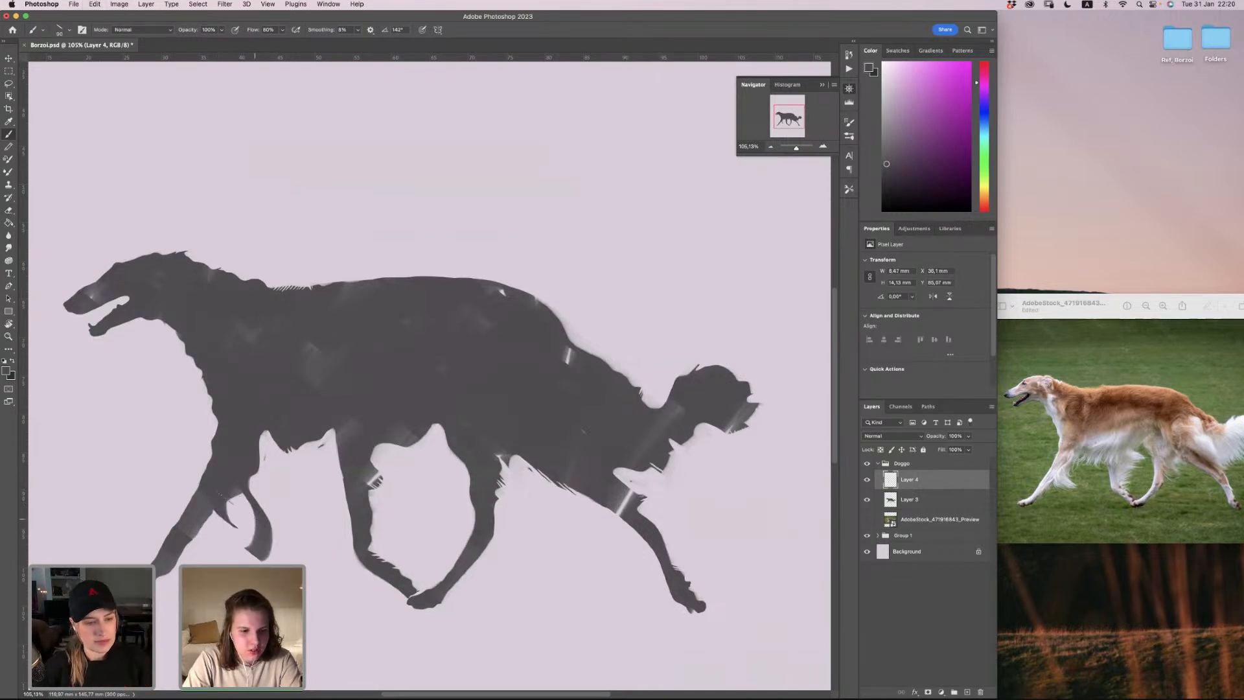
{"action": "key", "text": "cmd+z"}
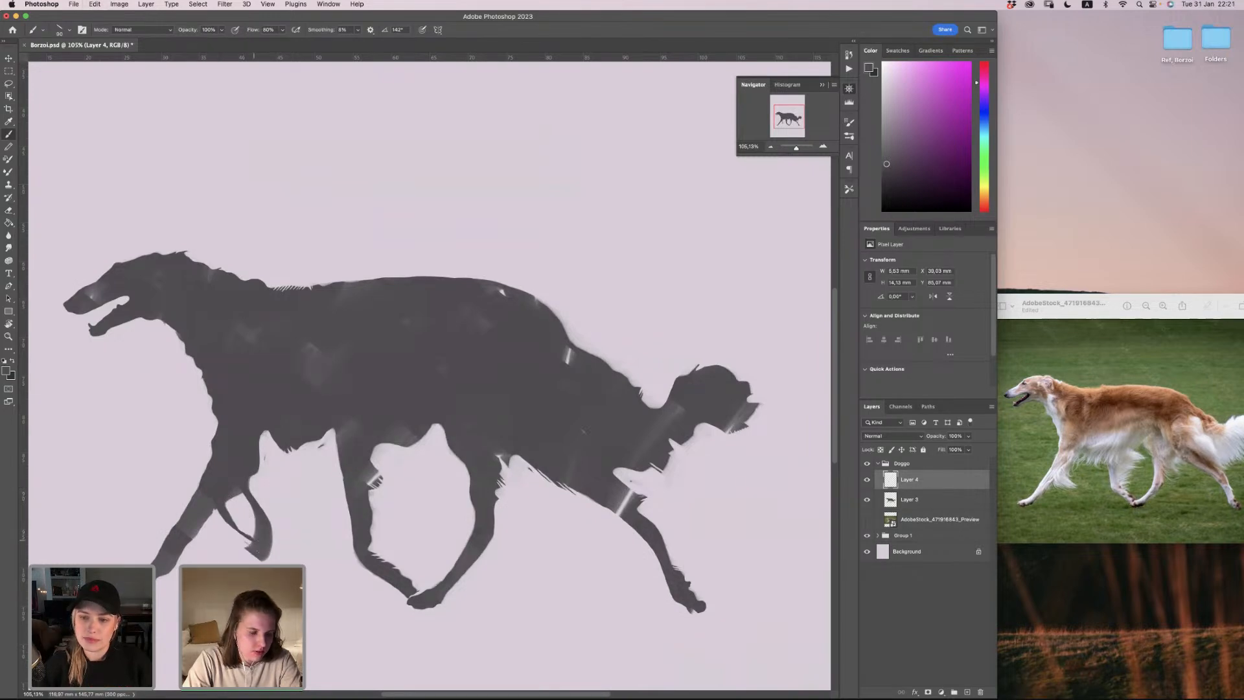
{"action": "left_click_drag", "start_coordinate": [220, 498], "coordinate": [242, 532]}
{"action": "key", "text": "super+z"}
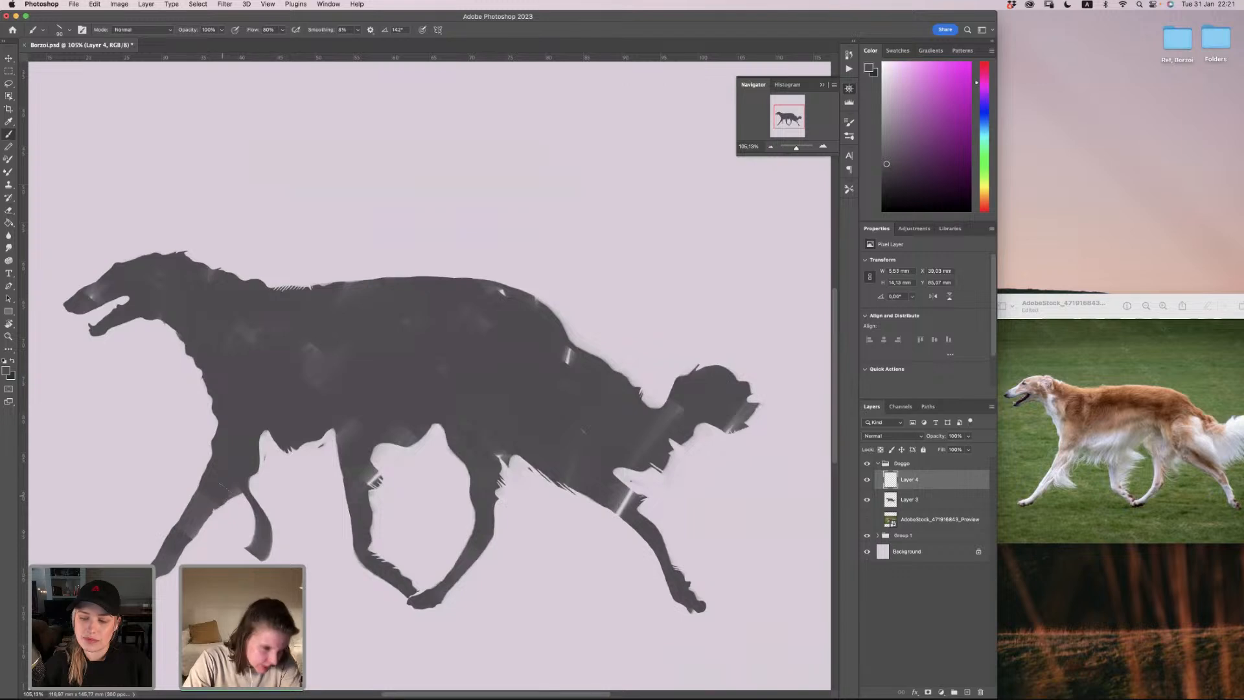
Step: Brush a second thin hair strand beside the first one behind the front leg and trim the strands with the Eraser
{"action": "left_click_drag", "start_coordinate": [223, 491], "coordinate": [271, 558]}
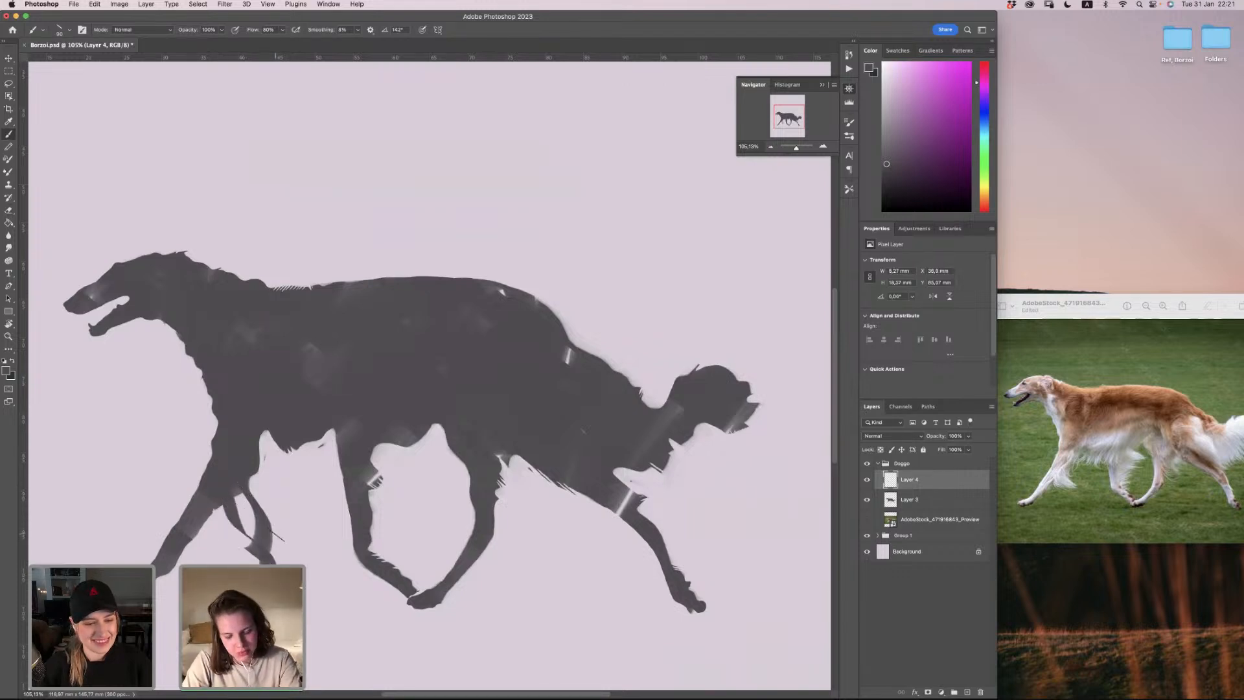
{"action": "key", "text": "e"}
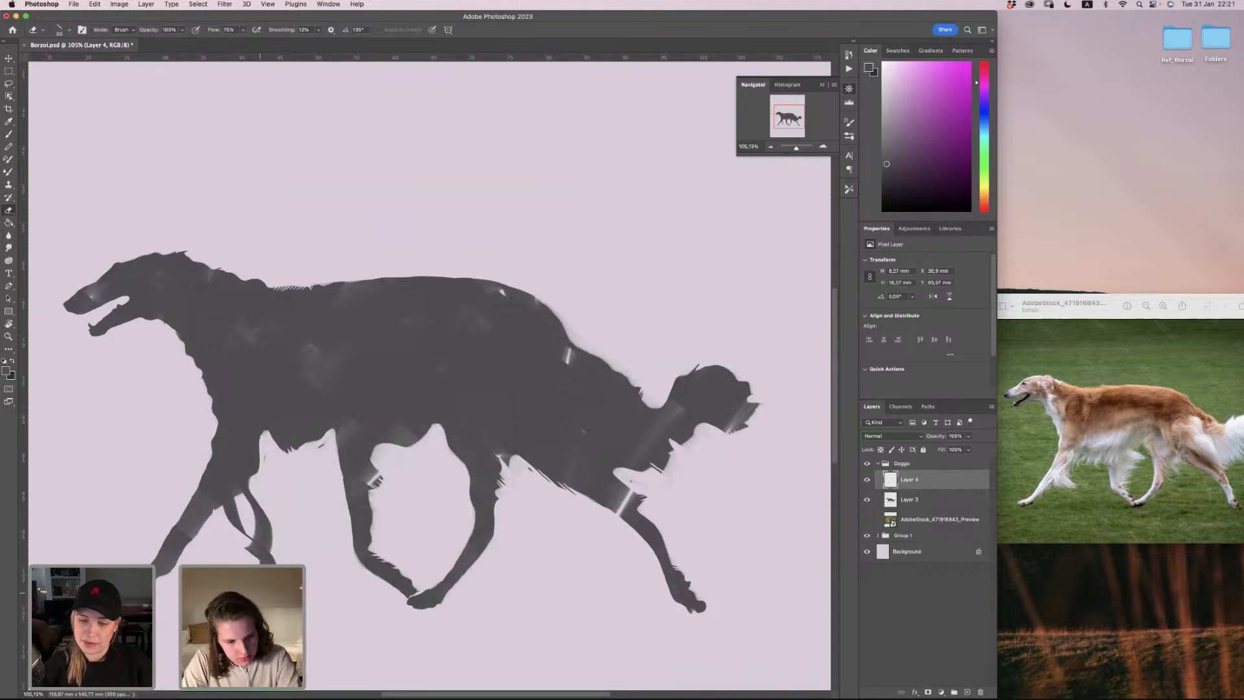
{"action": "left_click_drag", "start_coordinate": [272, 549], "coordinate": [279, 580]}
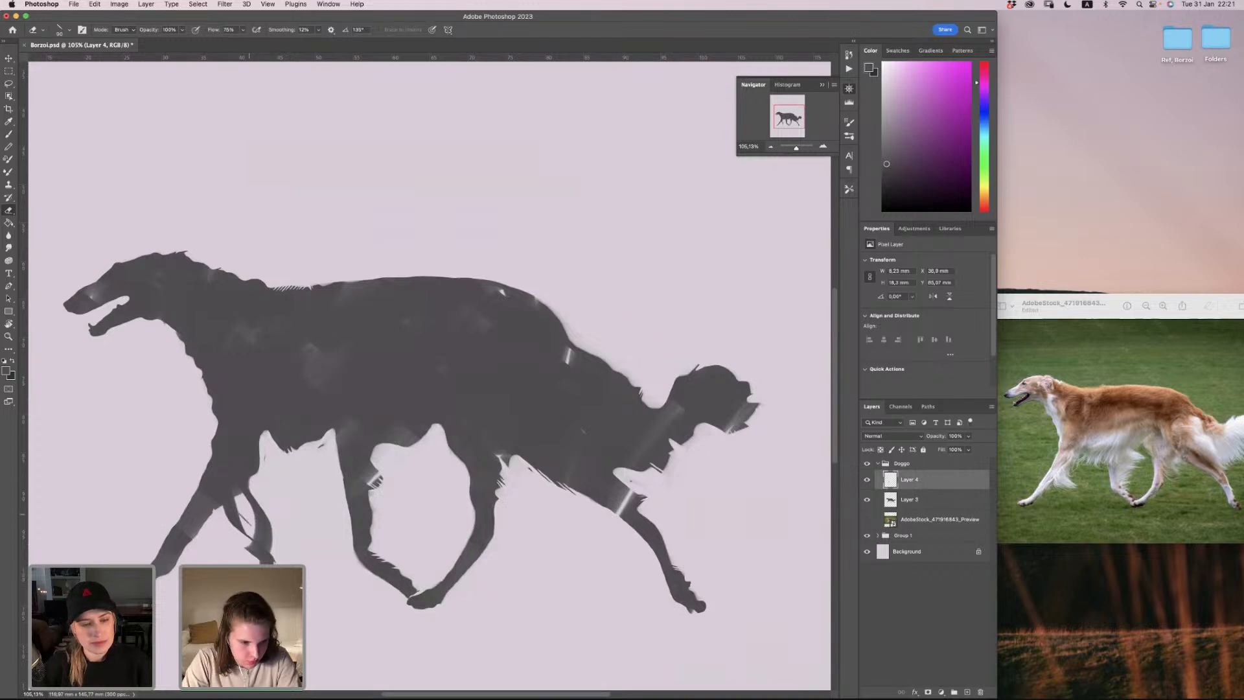
{"action": "key", "text": "bracketleft"}
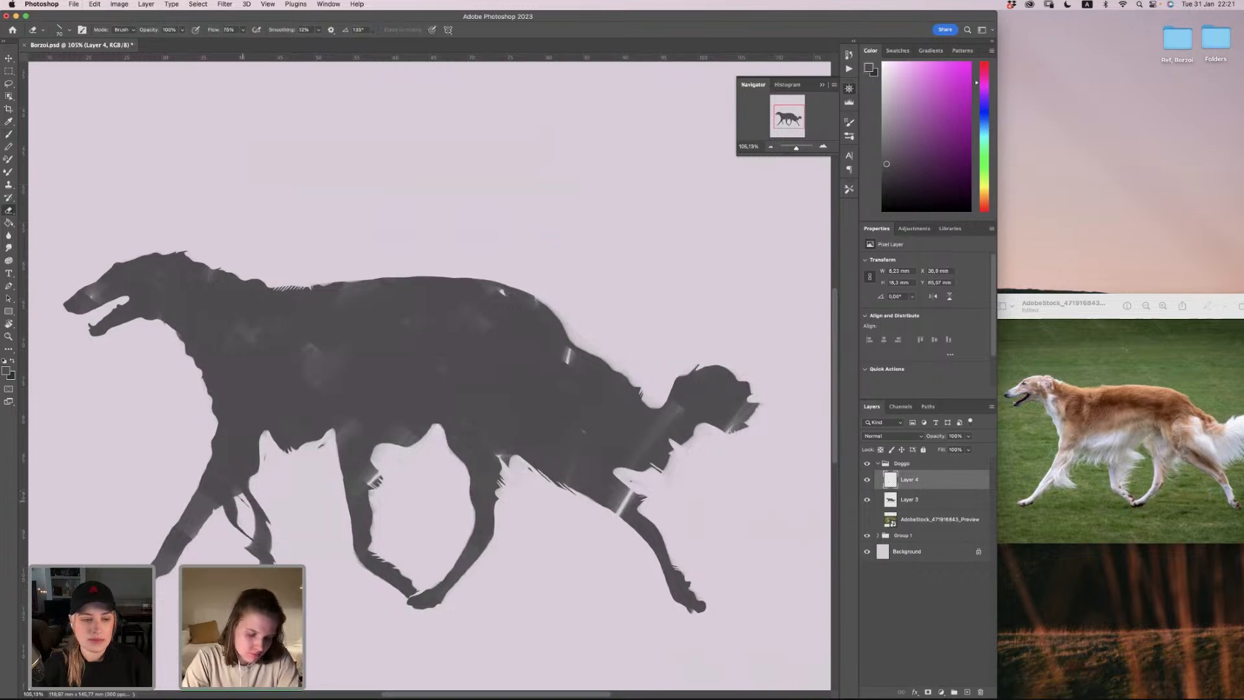
Step: Rotate the Brush tip to an angle of 120°
{"action": "key", "text": "b"}
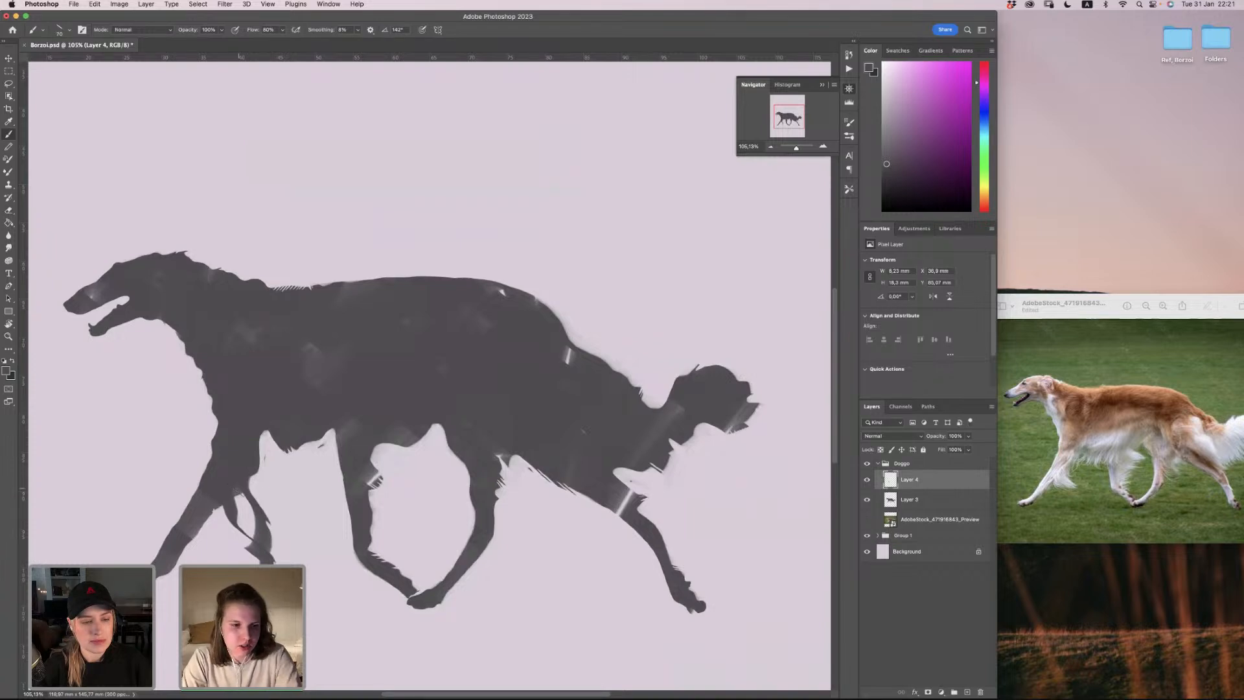
{"action": "right_click", "coordinate": [260, 480]}
{"action": "left_click_drag", "start_coordinate": [261, 422], "coordinate": [259, 421]}
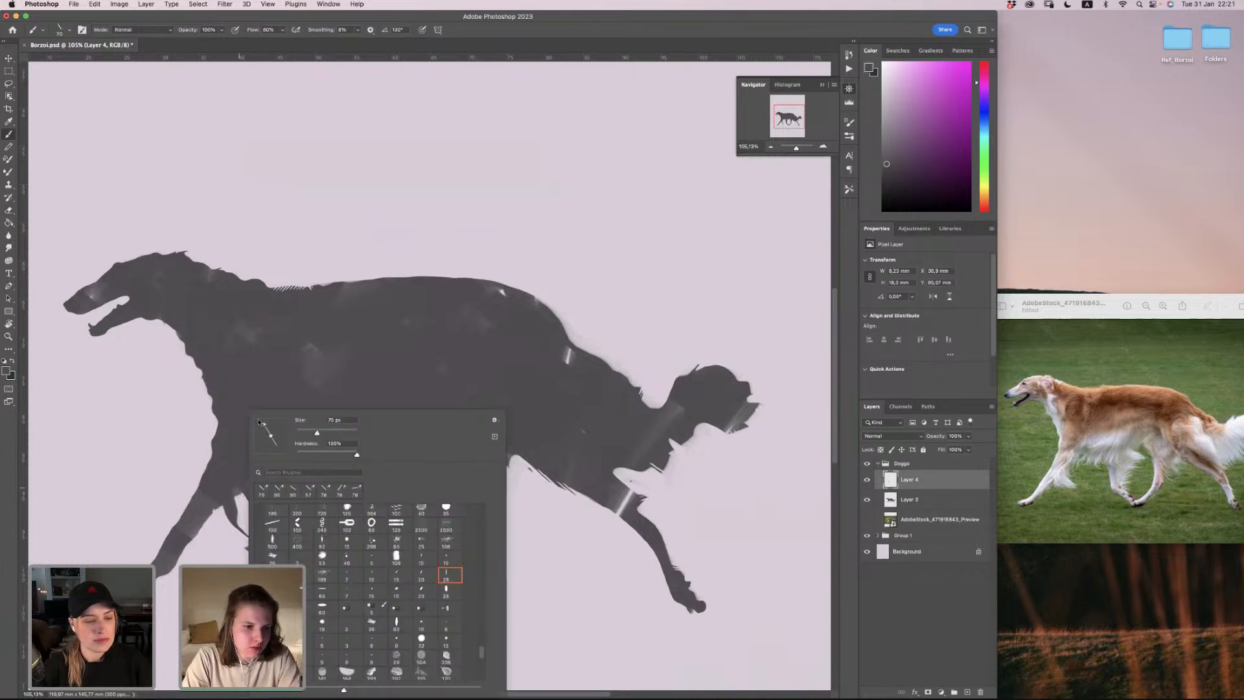
{"action": "key", "text": "Return"}
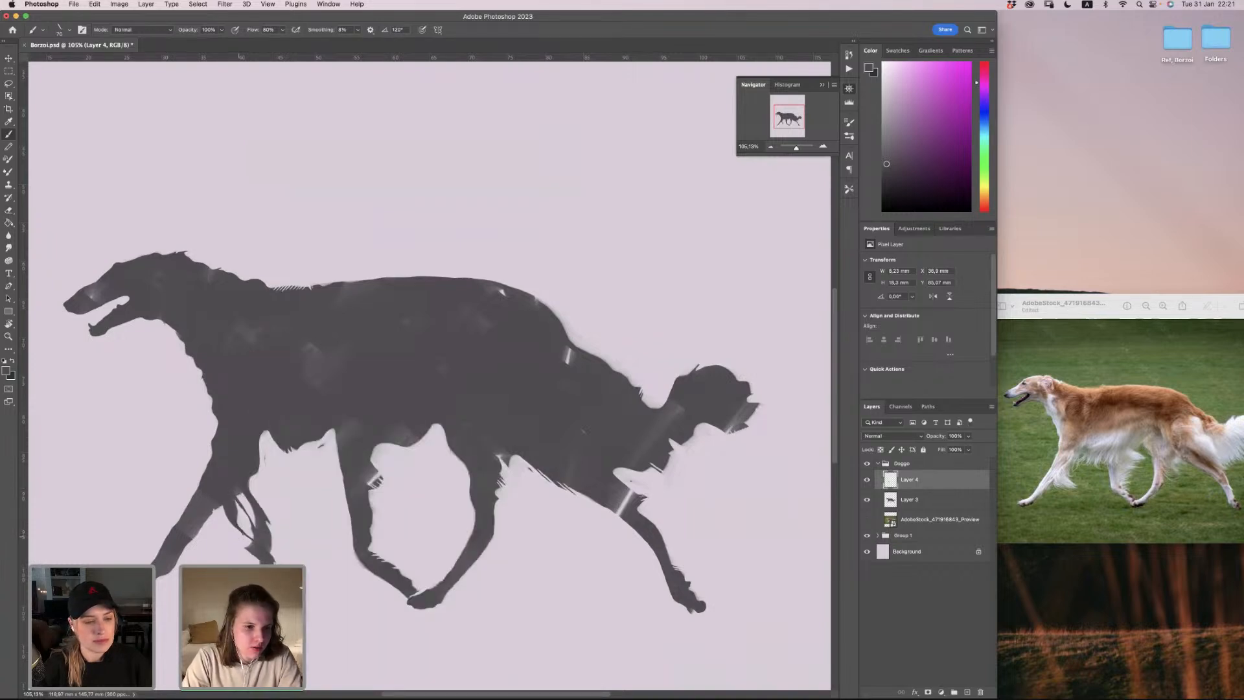
{"action": "left_click_drag", "start_coordinate": [241, 510], "coordinate": [238, 547]}
{"action": "key", "text": "super+z"}
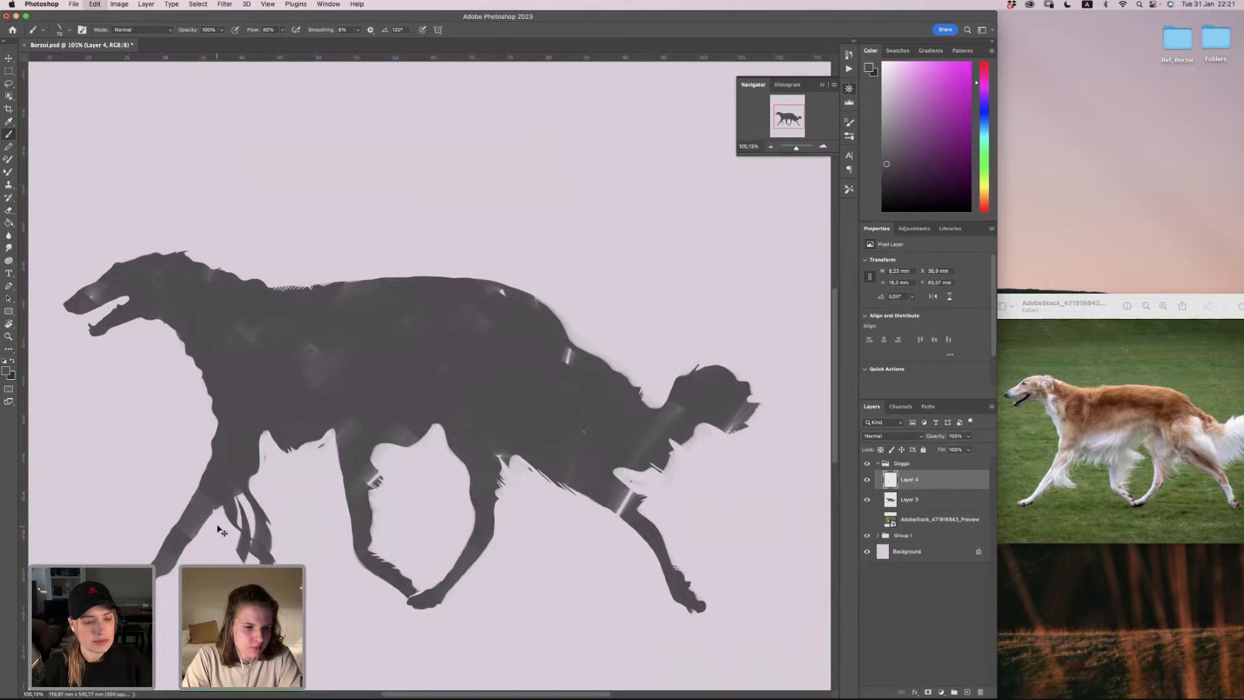
{"action": "left_click_drag", "start_coordinate": [241, 503], "coordinate": [240, 549]}
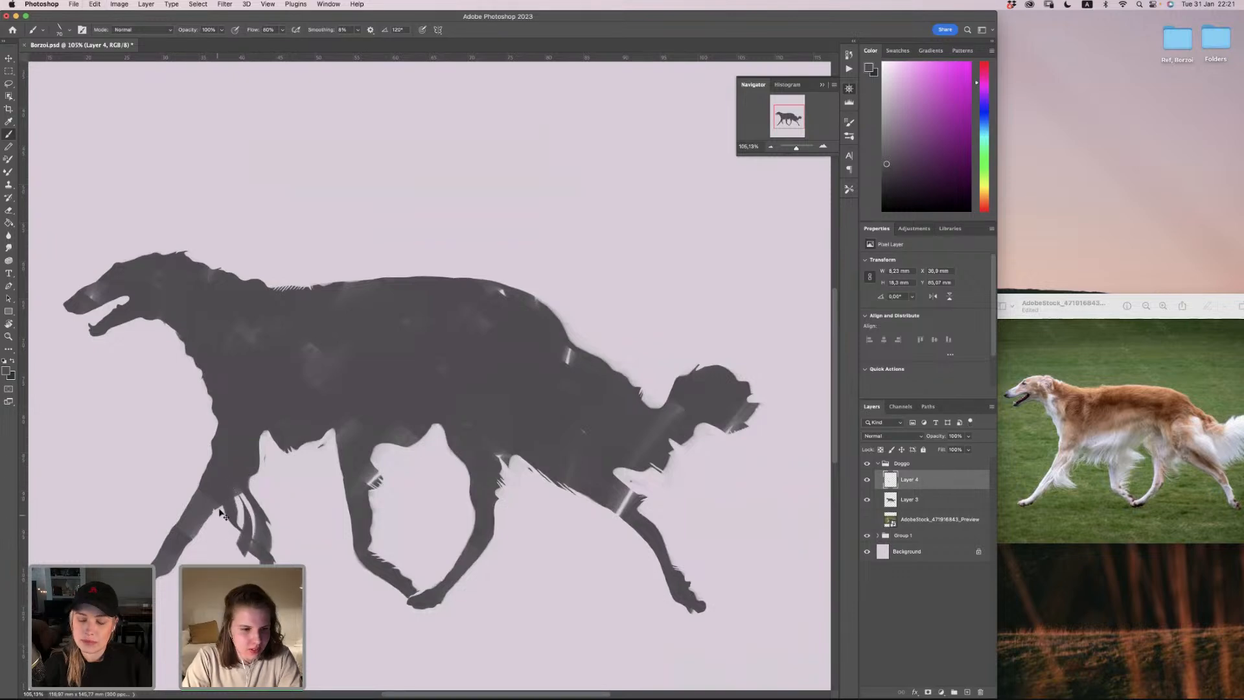
{"action": "key", "text": "super+z"}
Step: Paint short hair tufts along the back edge of the foremost front leg
{"action": "mouse_move", "coordinate": [217, 506]}
{"action": "left_mouse_down"}
{"action": "mouse_move", "coordinate": [214, 522]}
{"action": "mouse_move", "coordinate": [193, 523]}
{"action": "left_mouse_up"}
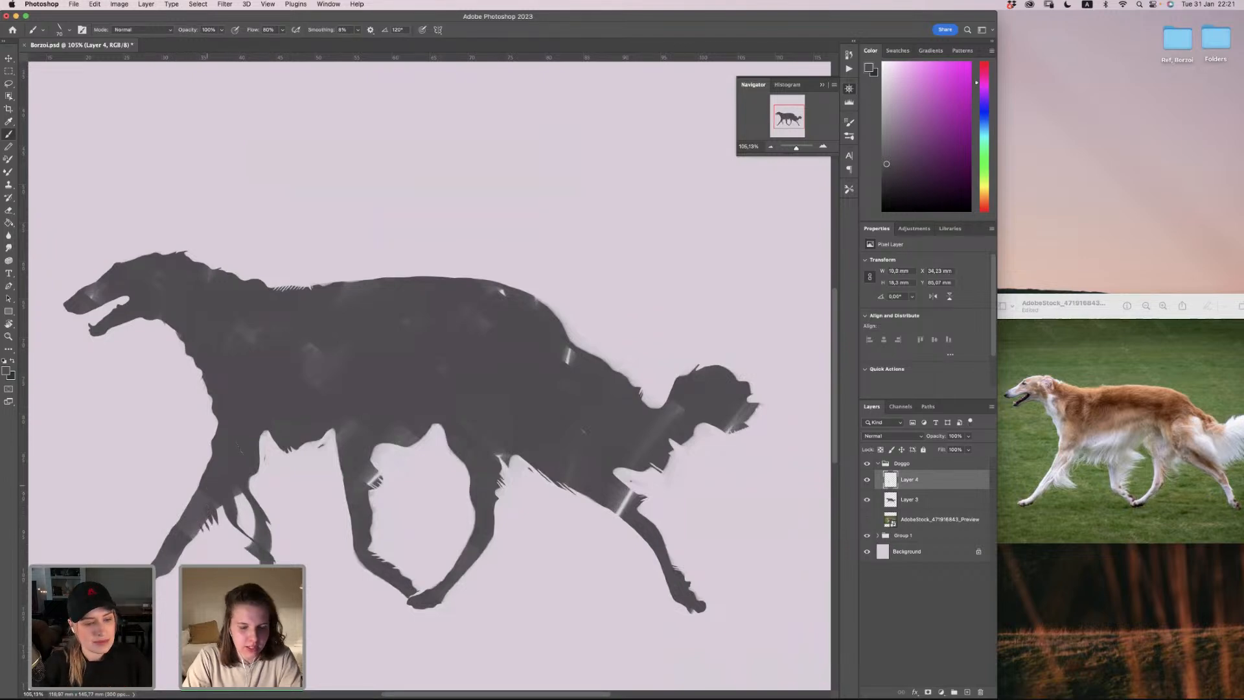
Step: Reduce the Brush size and rotate its tip to 117°
{"action": "right_click", "coordinate": [339, 427]}
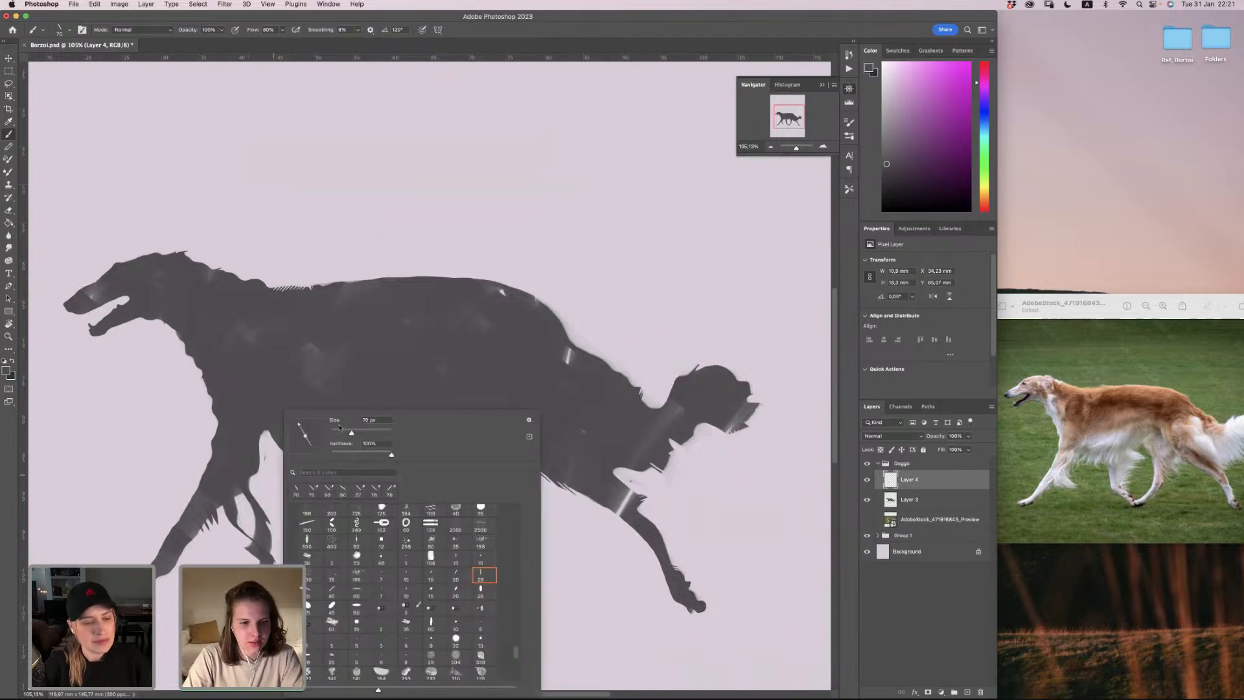
{"action": "left_click_drag", "start_coordinate": [345, 432], "coordinate": [337, 432]}
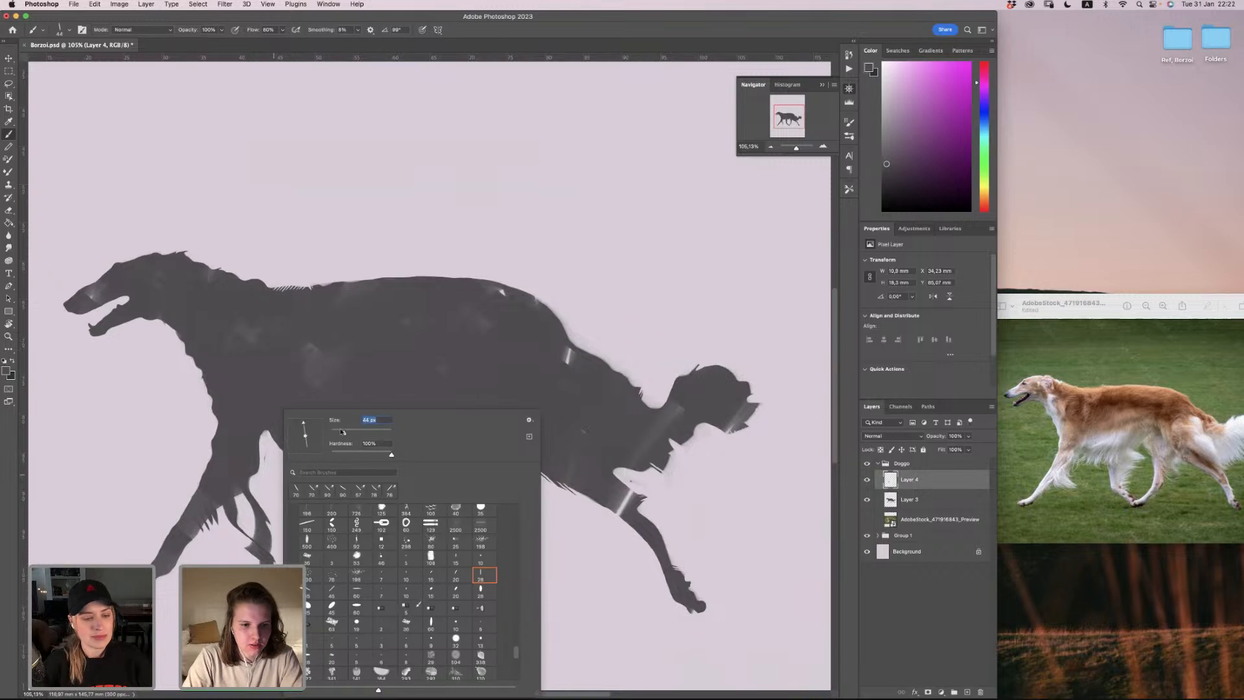
{"action": "left_click_drag", "start_coordinate": [344, 433], "coordinate": [296, 421]}
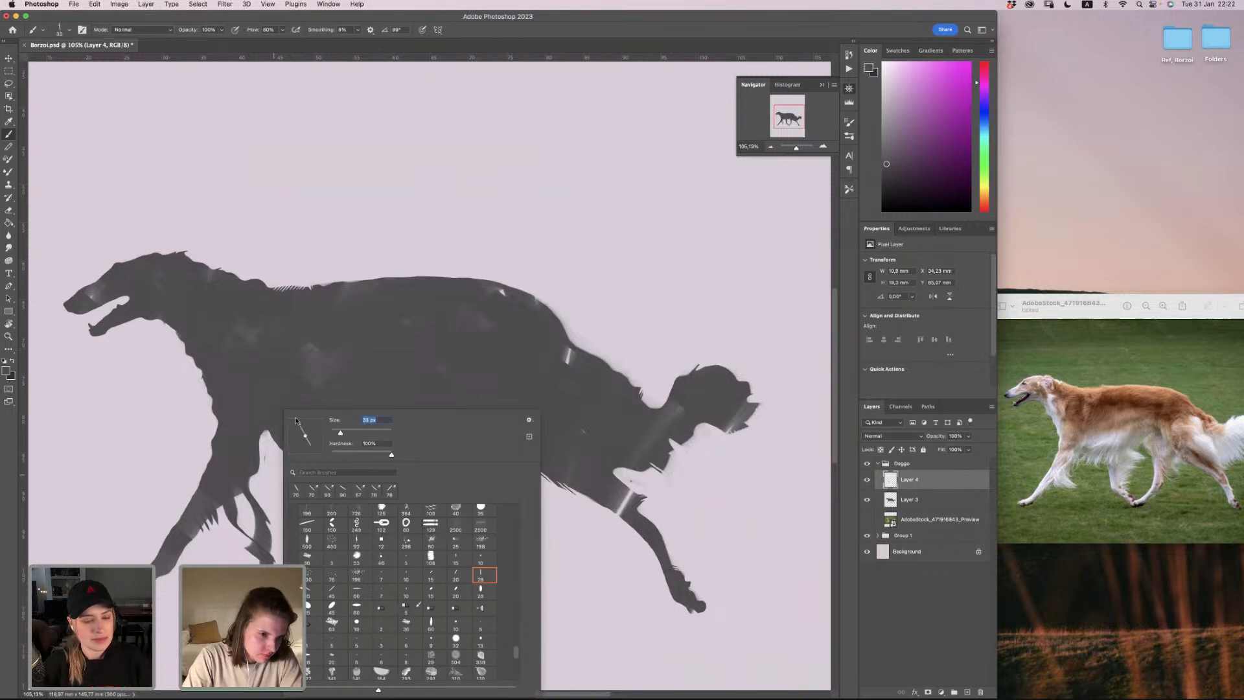
{"action": "key", "text": "Return"}
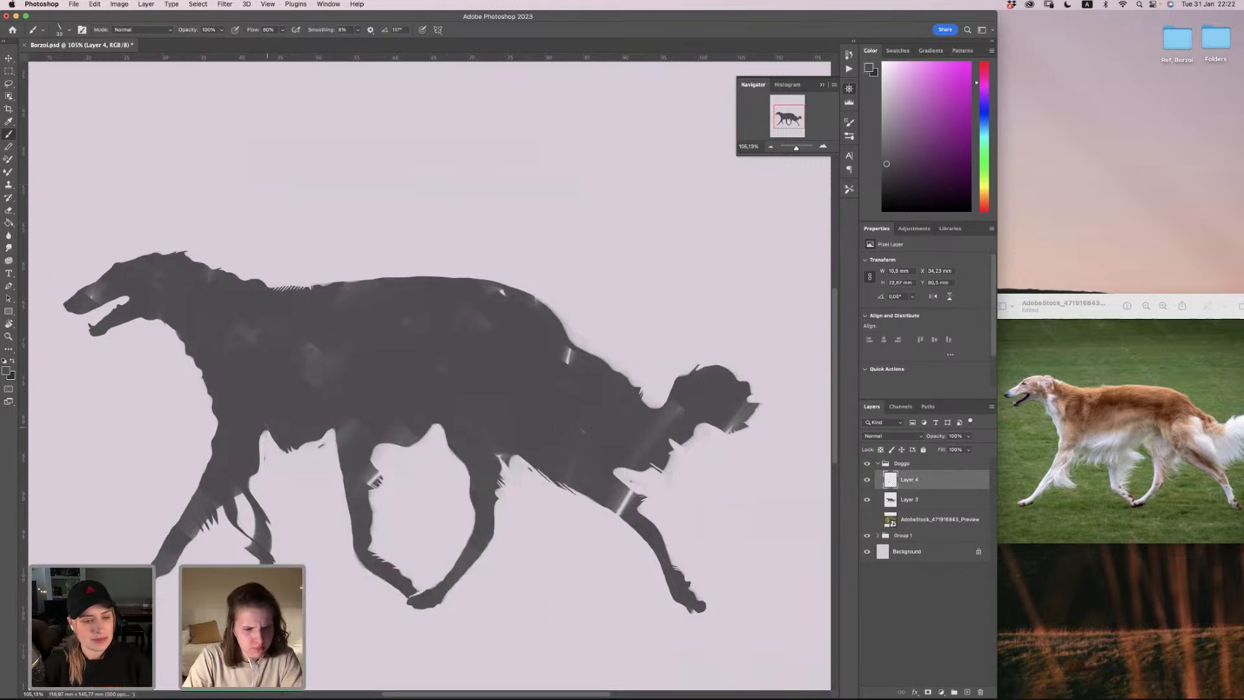
Step: Reduce the Brush size while testing thin hair strands from the chest behind the foremost front leg, undoing each test
{"action": "left_click_drag", "start_coordinate": [266, 428], "coordinate": [321, 488]}
{"action": "key", "text": "super+z"}
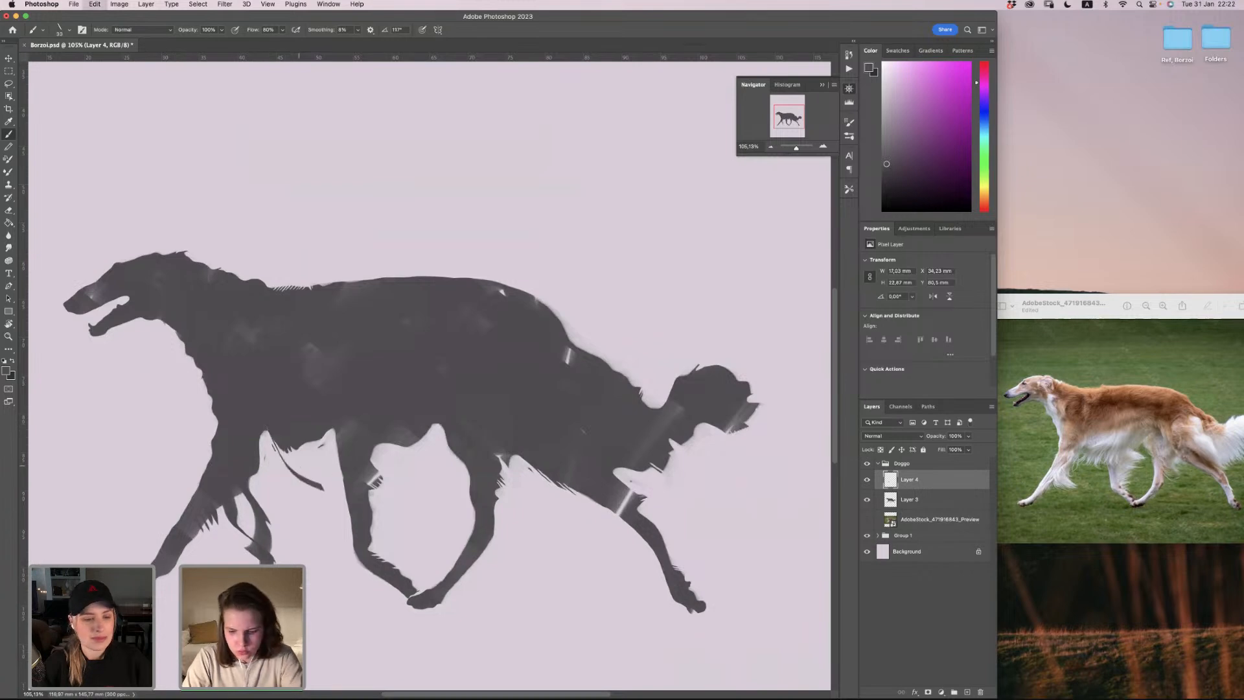
{"action": "key", "text": "["}
{"action": "left_click_drag", "start_coordinate": [263, 422], "coordinate": [323, 497]}
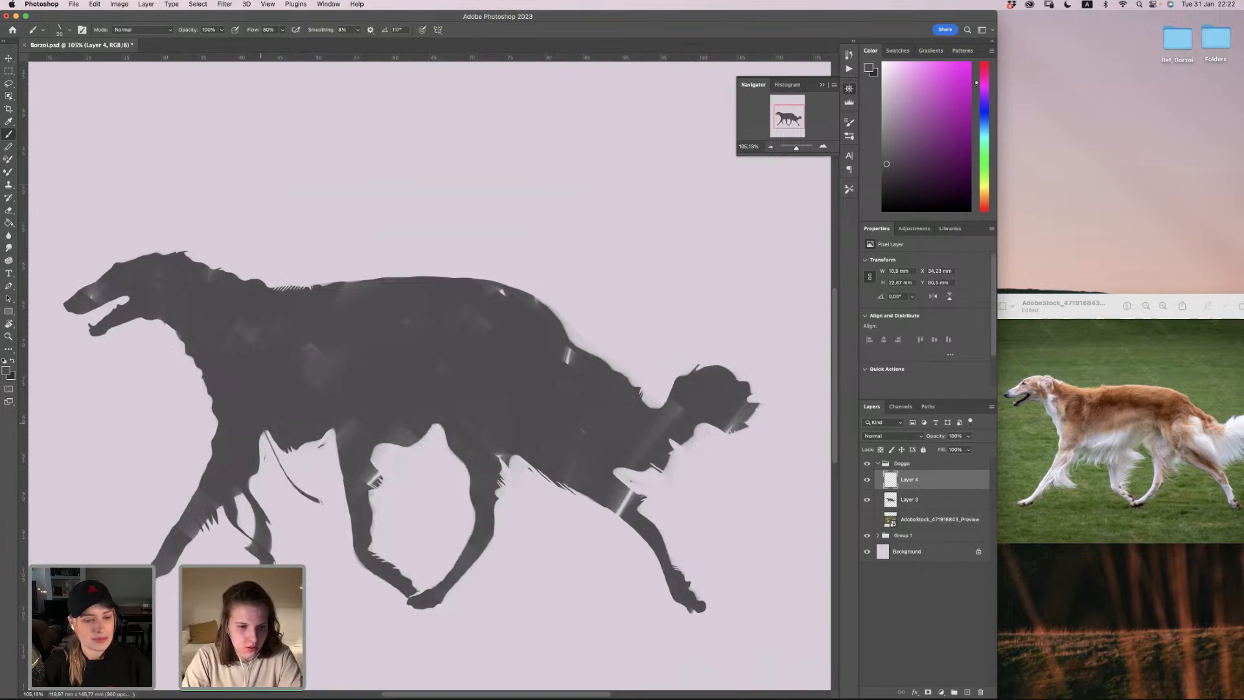
{"action": "key", "text": "super+z"}
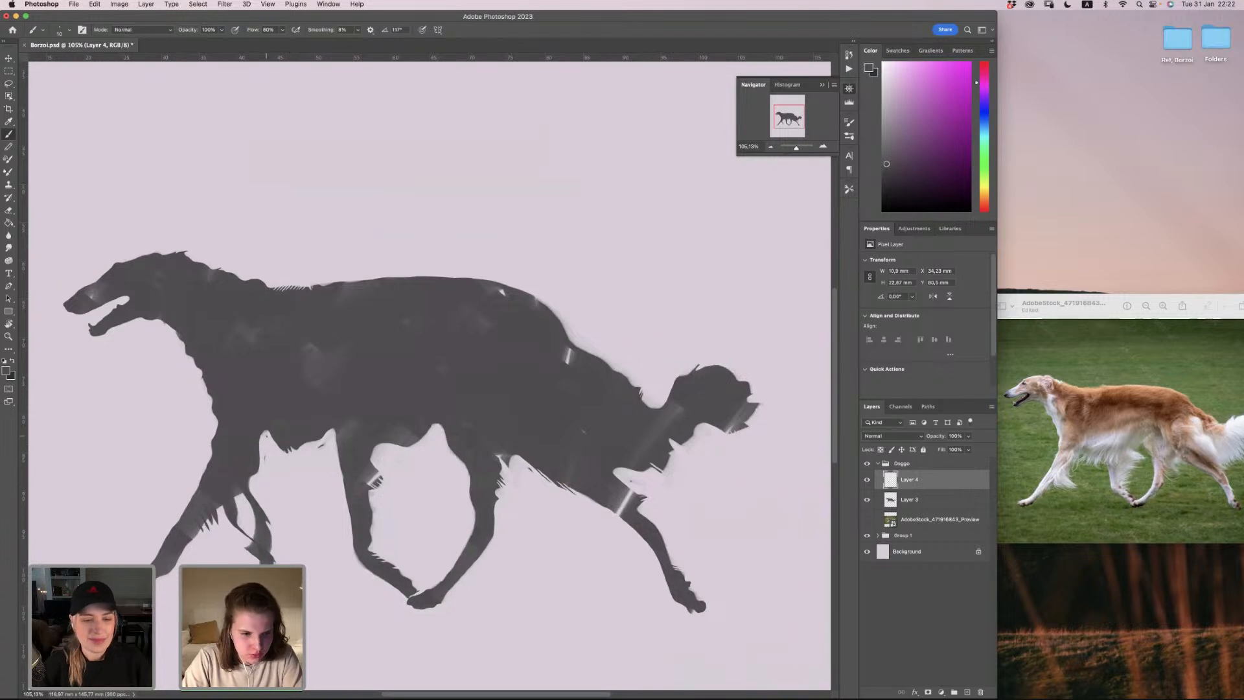
{"action": "left_click_drag", "start_coordinate": [266, 433], "coordinate": [274, 452]}
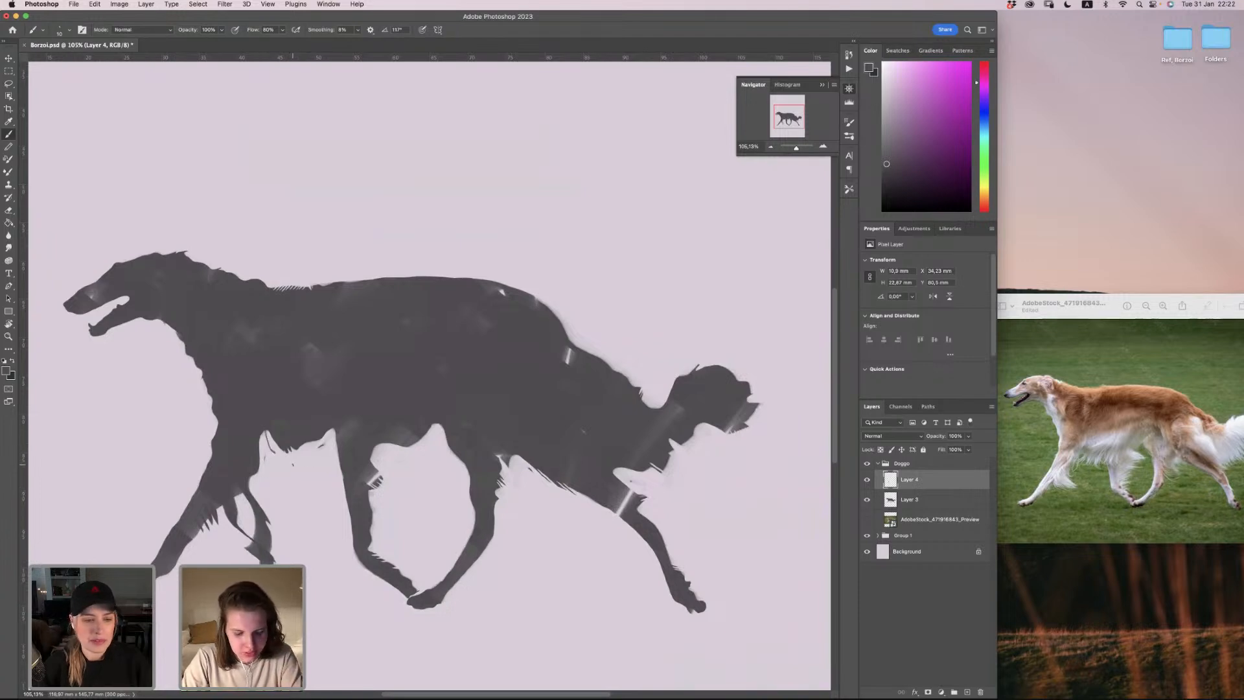
{"action": "key", "text": "super+z"}
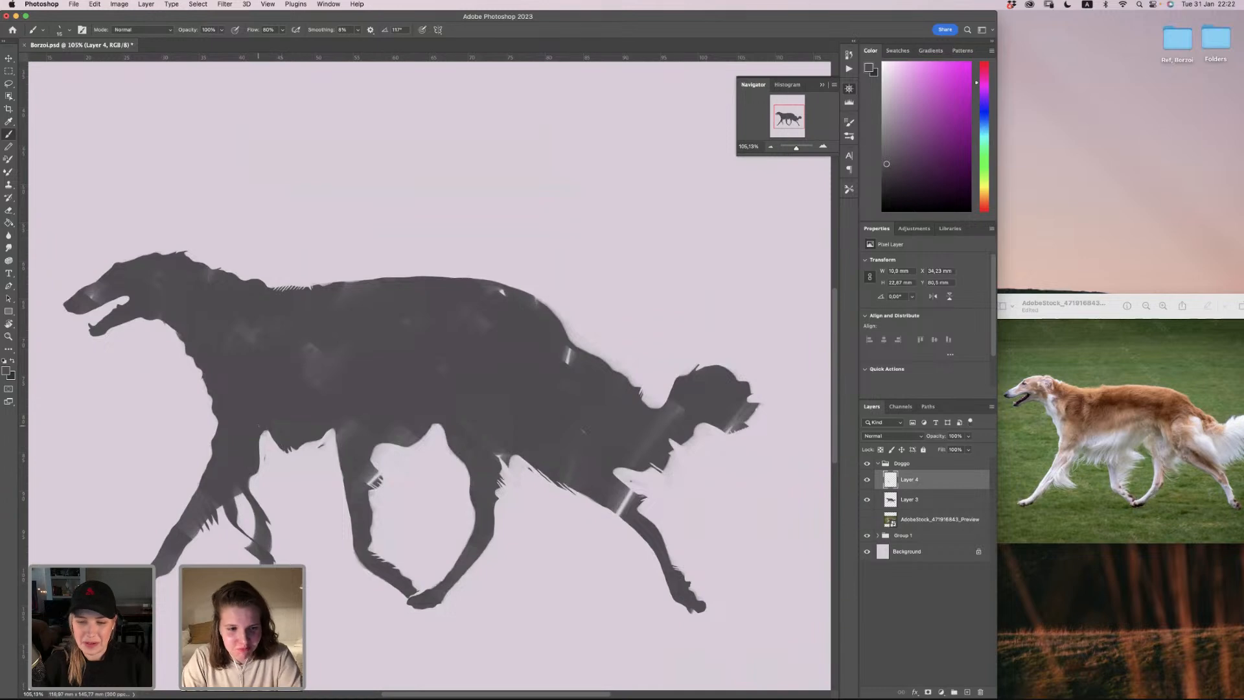
Step: Try to paint a long, thin curved hair strand from the elbow behind the foremost front leg
{"action": "left_click_drag", "start_coordinate": [265, 433], "coordinate": [323, 491]}
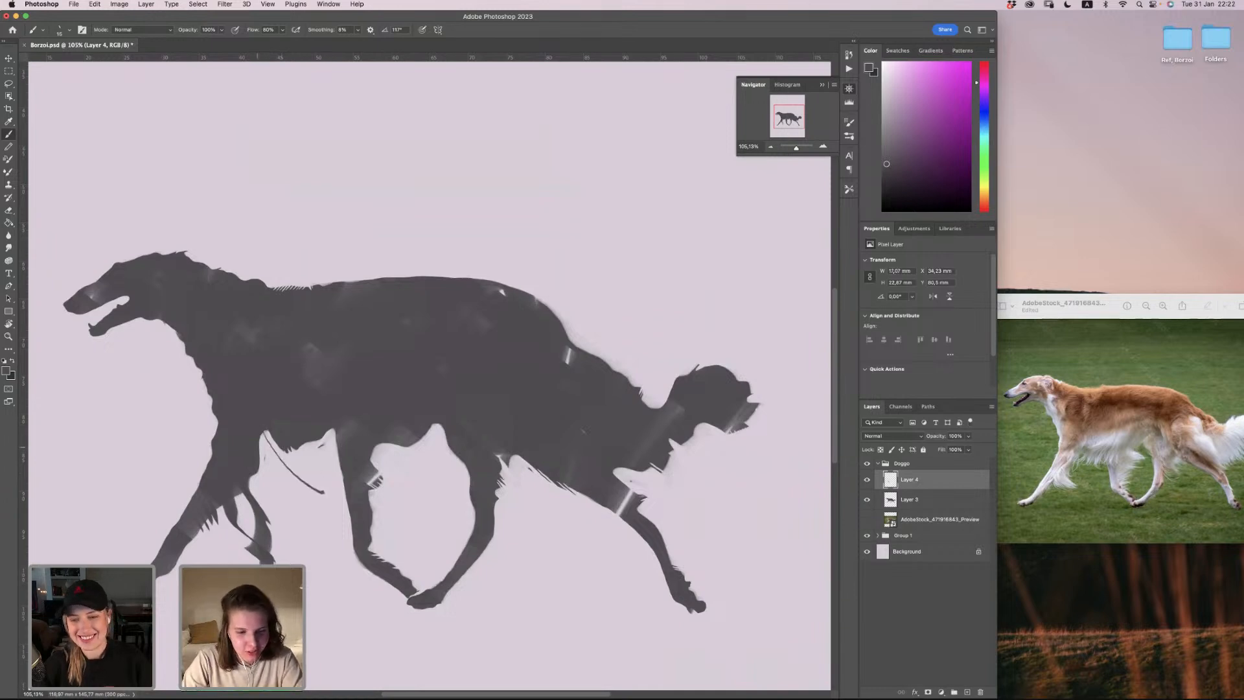
{"action": "key", "text": "super+z"}
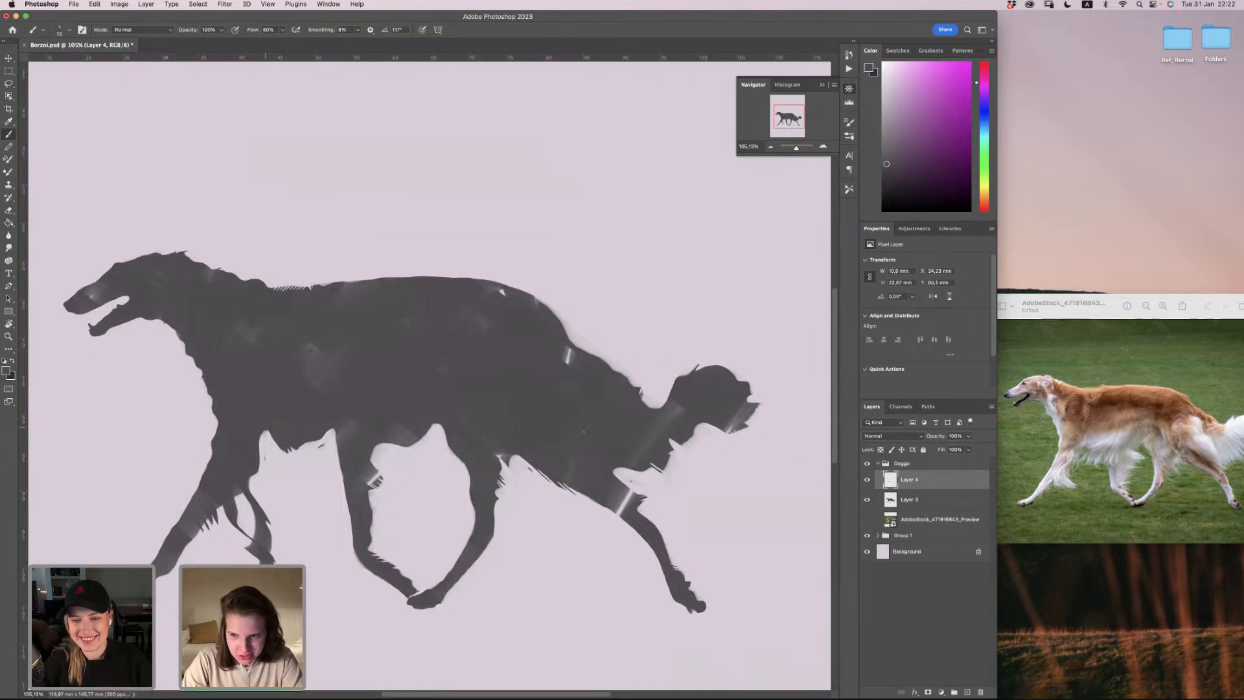
{"action": "left_click_drag", "start_coordinate": [265, 430], "coordinate": [336, 486]}
{"action": "key", "text": "super+z"}
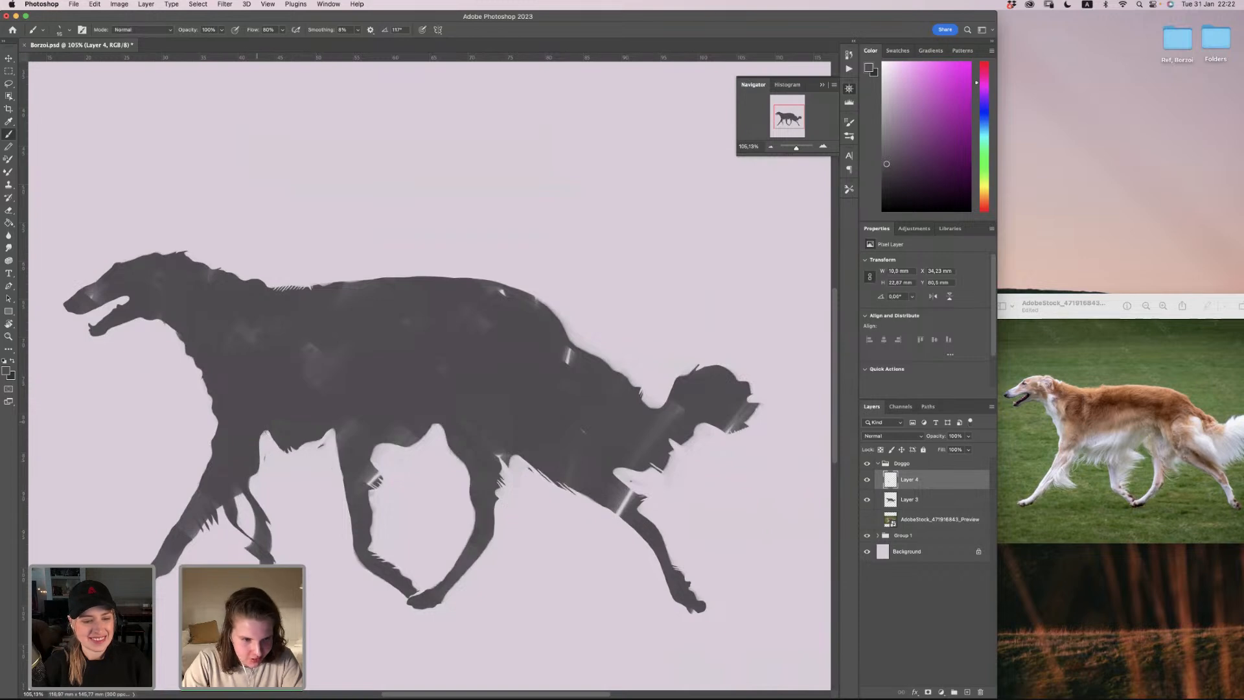
{"action": "left_click_drag", "start_coordinate": [265, 432], "coordinate": [314, 482]}
{"action": "key", "text": "super+z"}
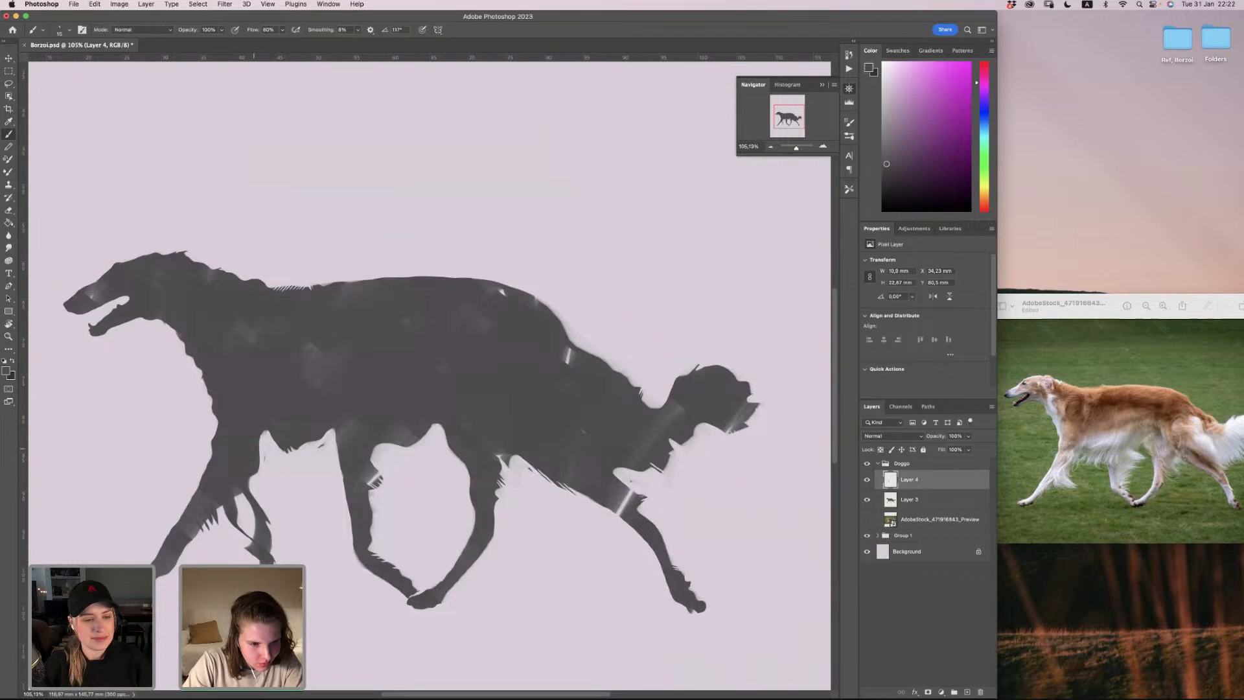
{"action": "left_click_drag", "start_coordinate": [263, 430], "coordinate": [261, 453]}
{"action": "key", "text": "super+z"}
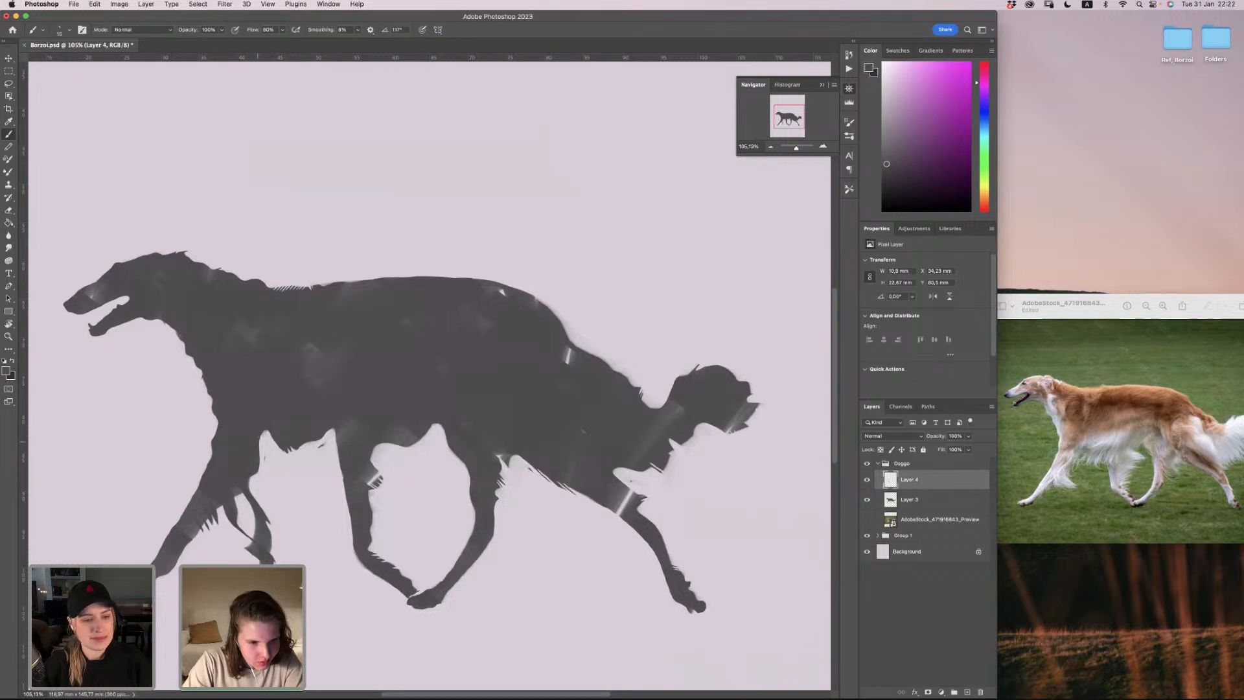
Step: Rotate the Brush tip to 94° and paint thin hair strands hanging from the elbow of the foremost front leg
{"action": "right_click", "coordinate": [309, 399]}
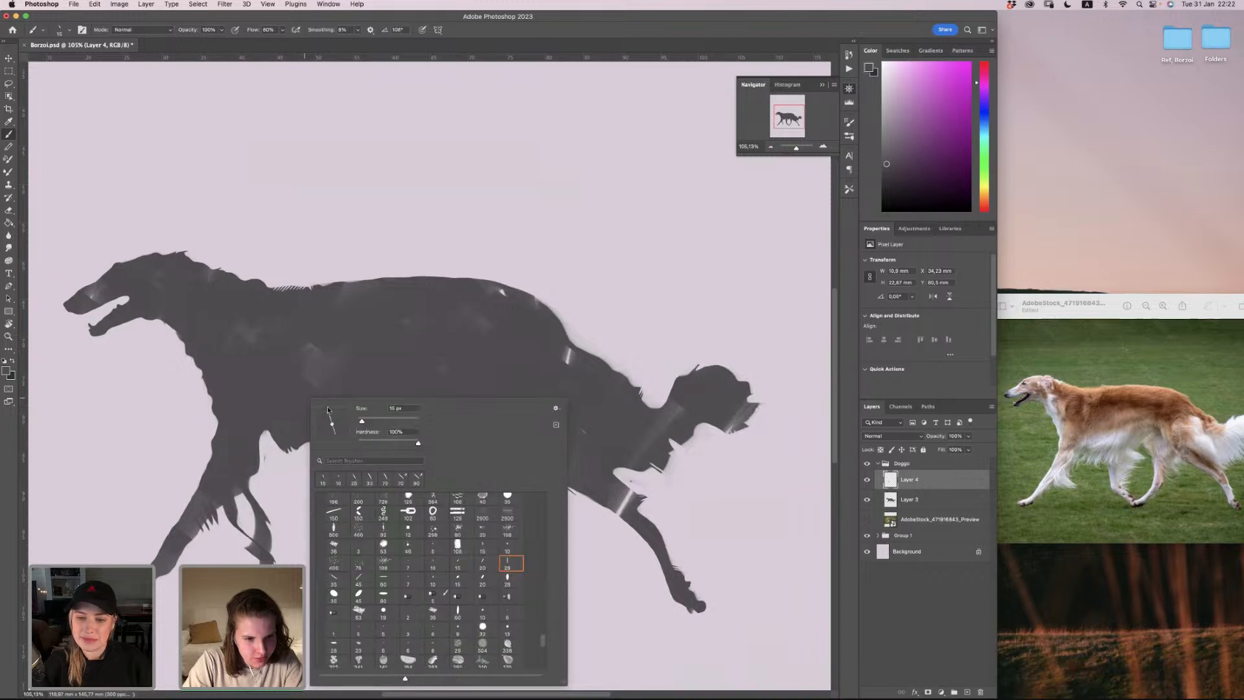
{"action": "mouse_move", "coordinate": [329, 411]}
{"action": "left_mouse_down"}
{"action": "mouse_move", "coordinate": [320, 418]}
{"action": "mouse_move", "coordinate": [330, 409]}
{"action": "left_mouse_up"}
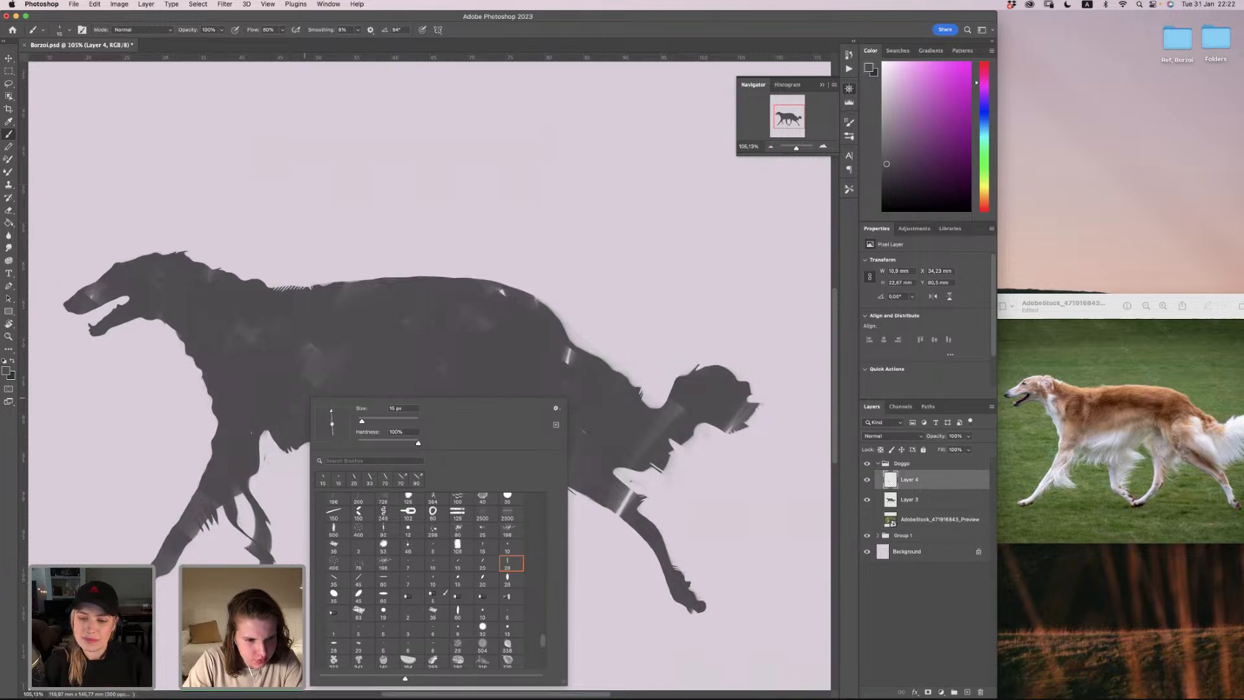
{"action": "left_click", "coordinate": [264, 421]}
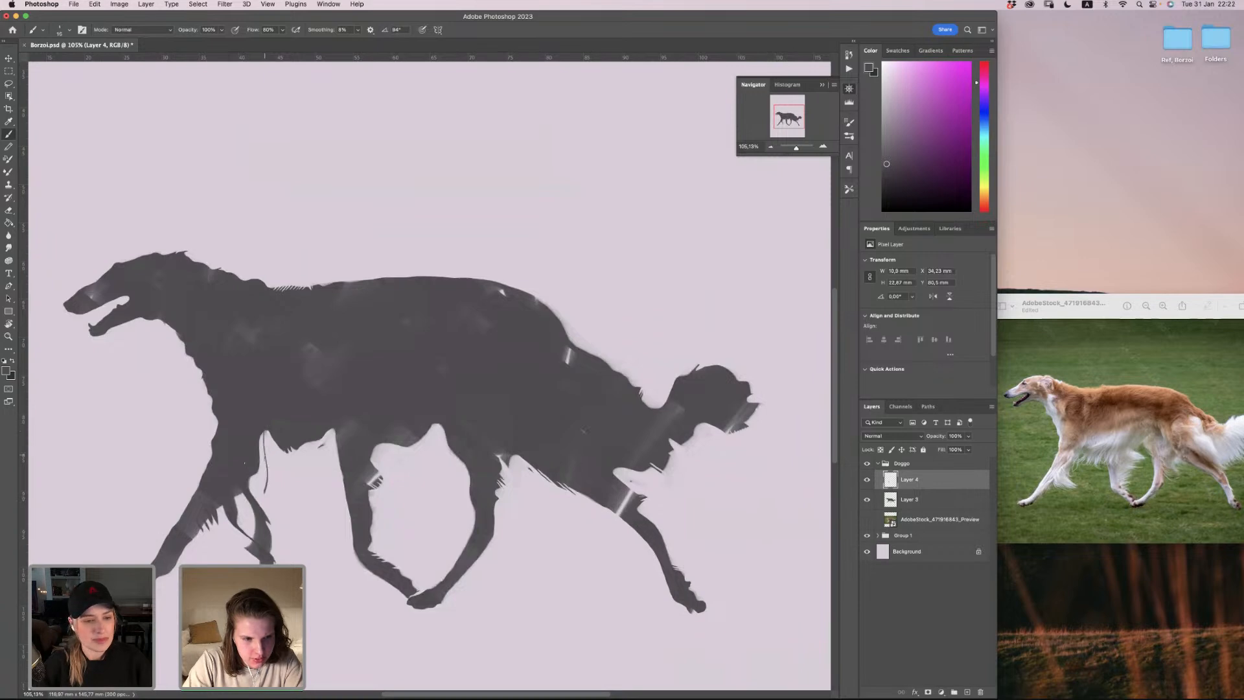
{"action": "left_click_drag", "start_coordinate": [265, 432], "coordinate": [250, 500]}
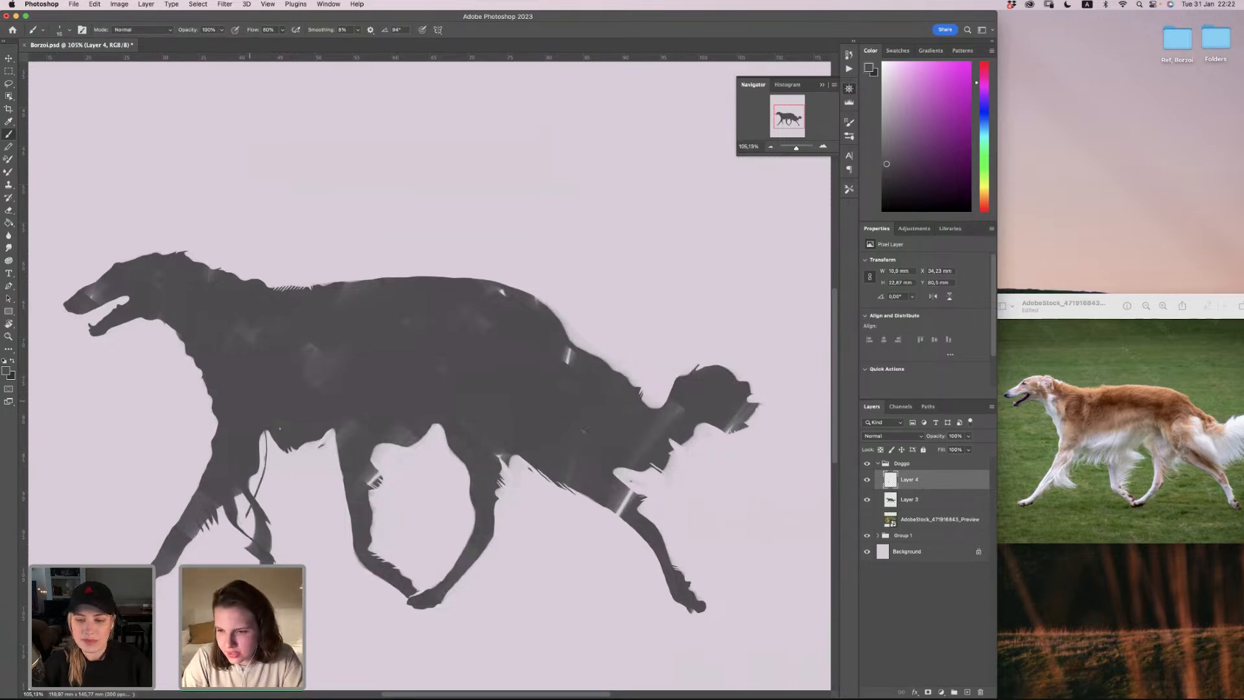
{"action": "left_click_drag", "start_coordinate": [275, 445], "coordinate": [260, 461]}
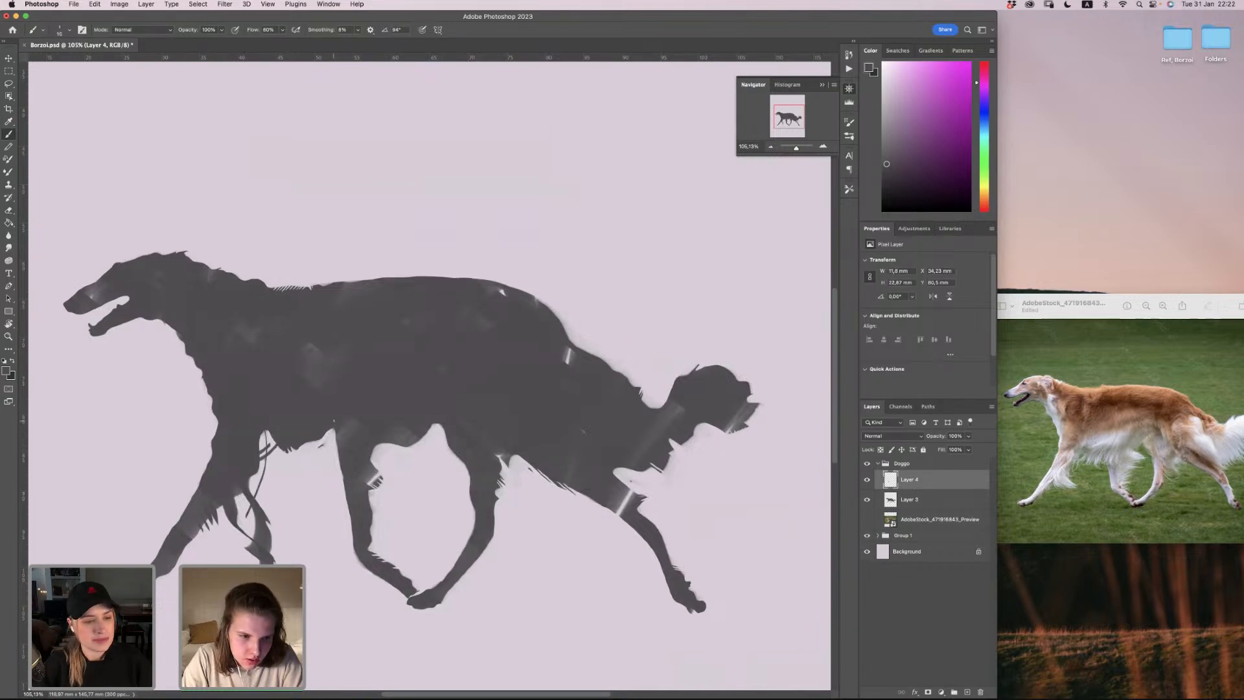
Step: Paint two curved hair strands hanging from the chest just in front of the second front leg
{"action": "left_click_drag", "start_coordinate": [332, 428], "coordinate": [344, 485]}
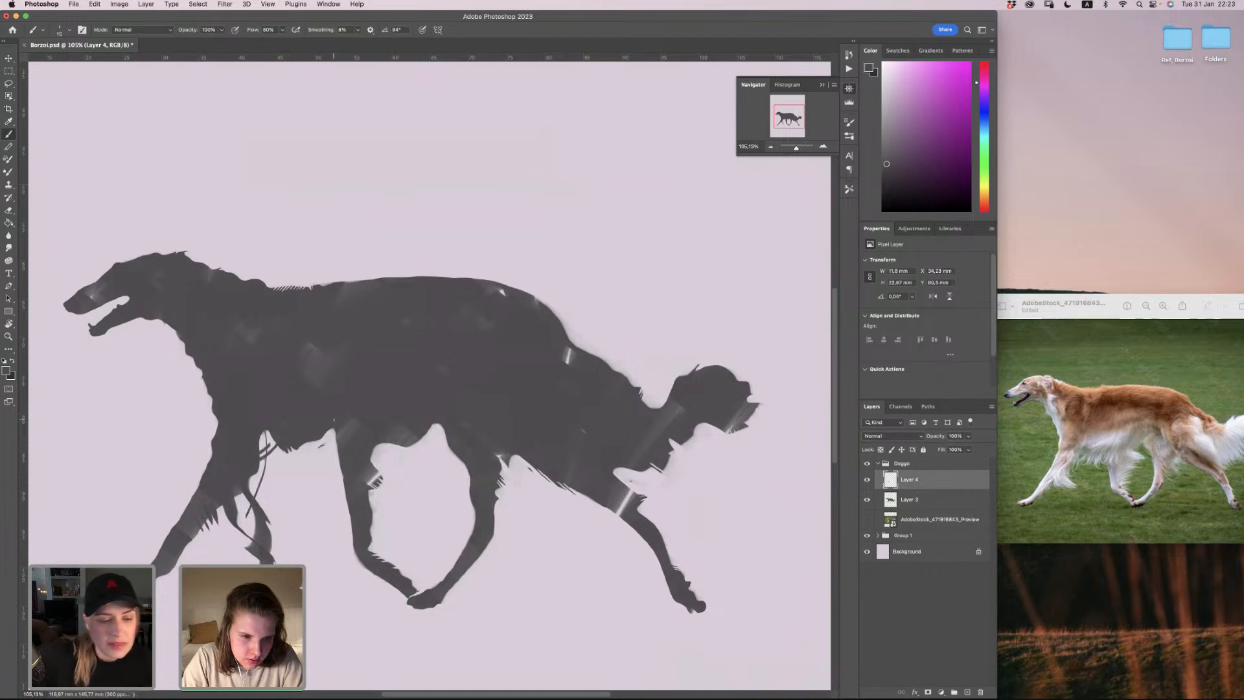
{"action": "key", "text": "super+z"}
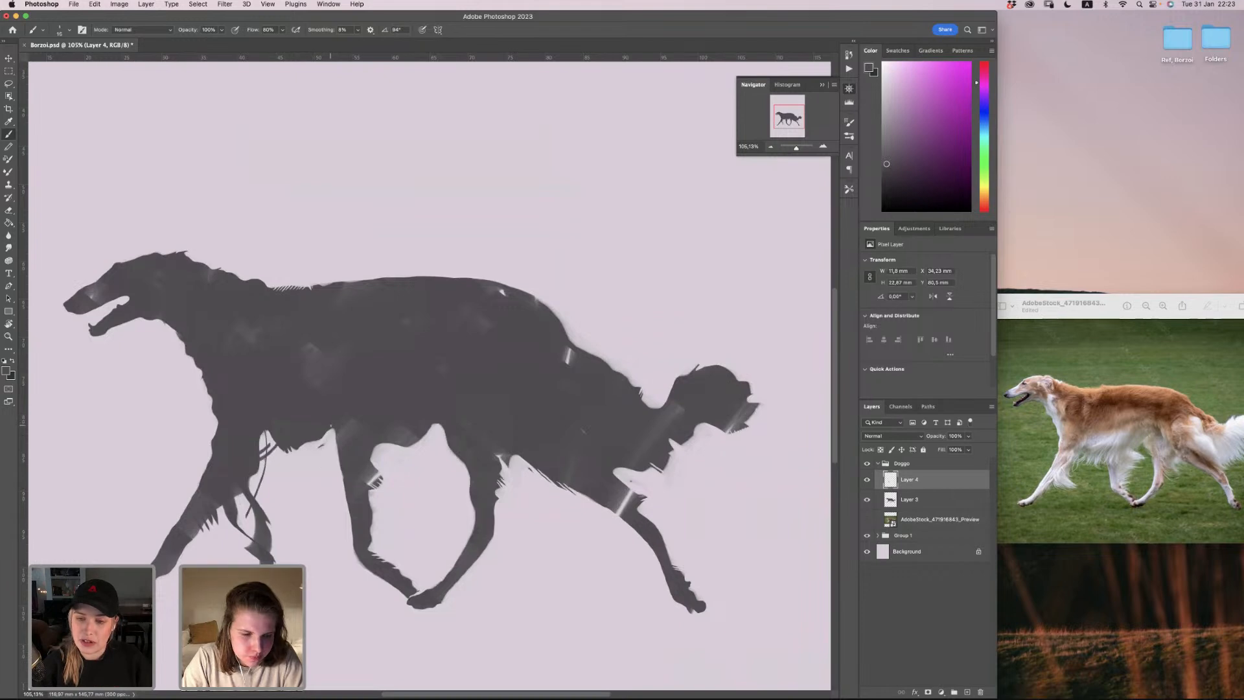
{"action": "left_click_drag", "start_coordinate": [322, 435], "coordinate": [291, 480]}
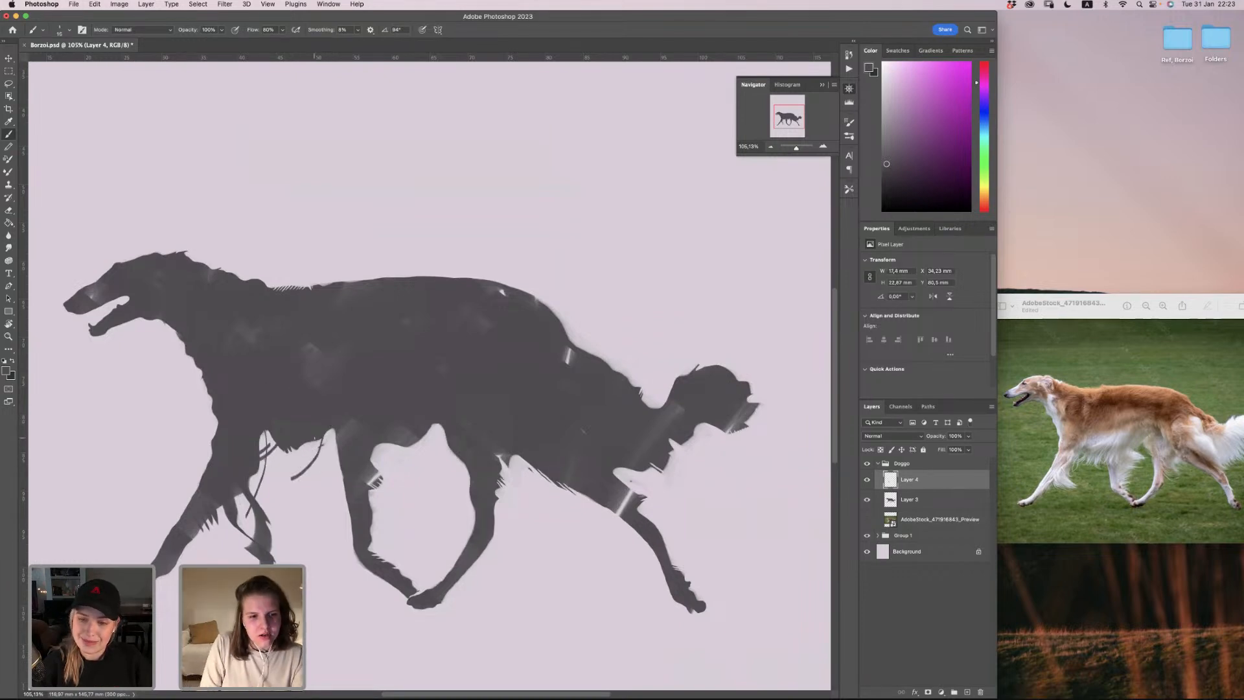
{"action": "right_click", "coordinate": [335, 435]}
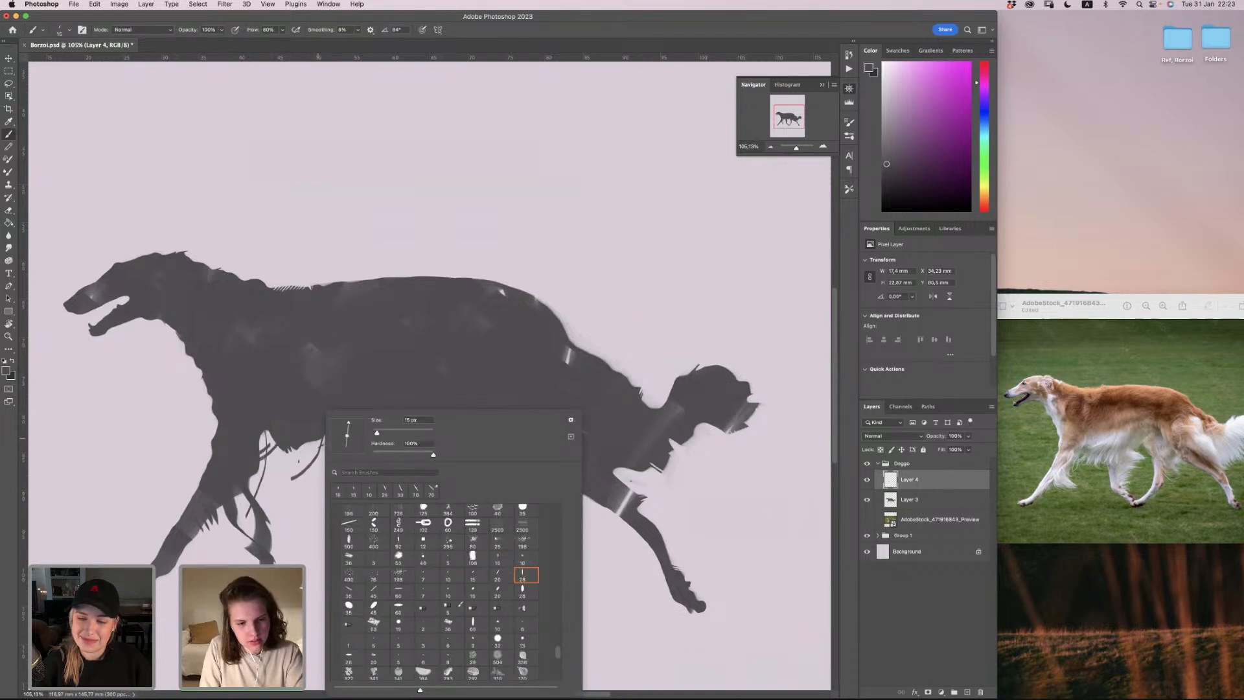
{"action": "left_click_drag", "start_coordinate": [291, 472], "coordinate": [313, 449]}
{"action": "key", "text": "super+z"}
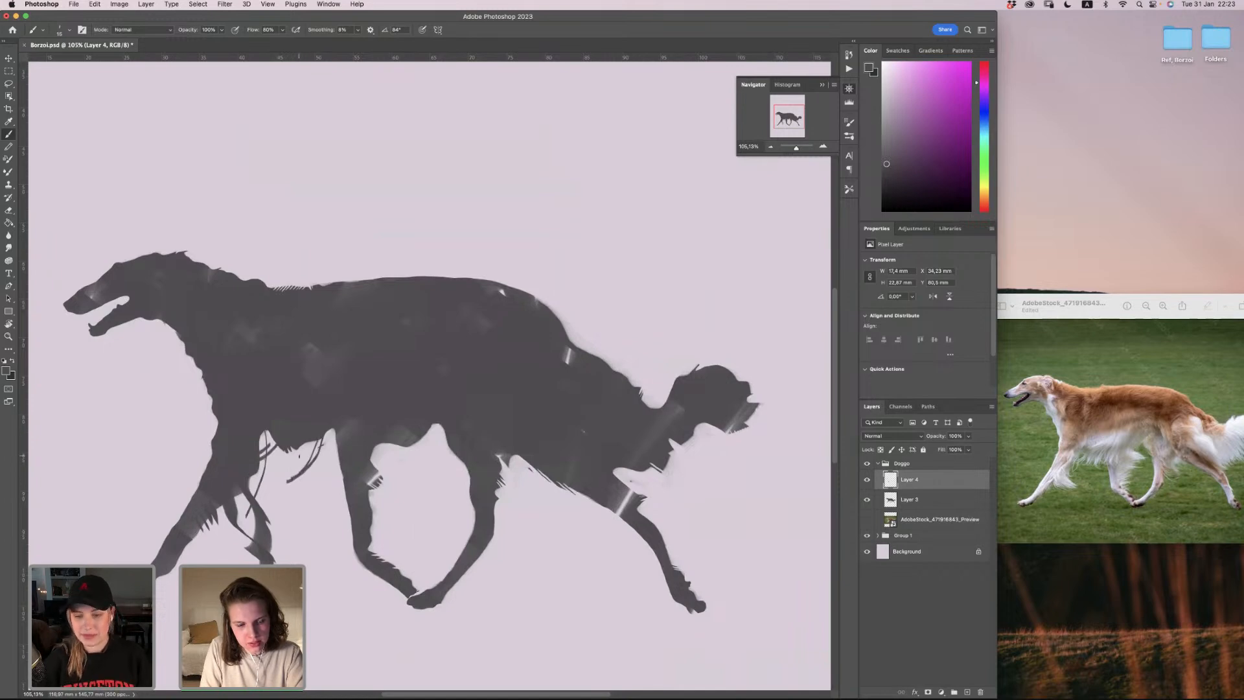
{"action": "key", "text": "super+z"}
{"action": "mouse_move", "coordinate": [292, 465]}
{"action": "left_mouse_down"}
{"action": "mouse_move", "coordinate": [321, 442]}
{"action": "mouse_move", "coordinate": [287, 476]}
{"action": "left_mouse_up"}
{"action": "key", "text": "super+z"}
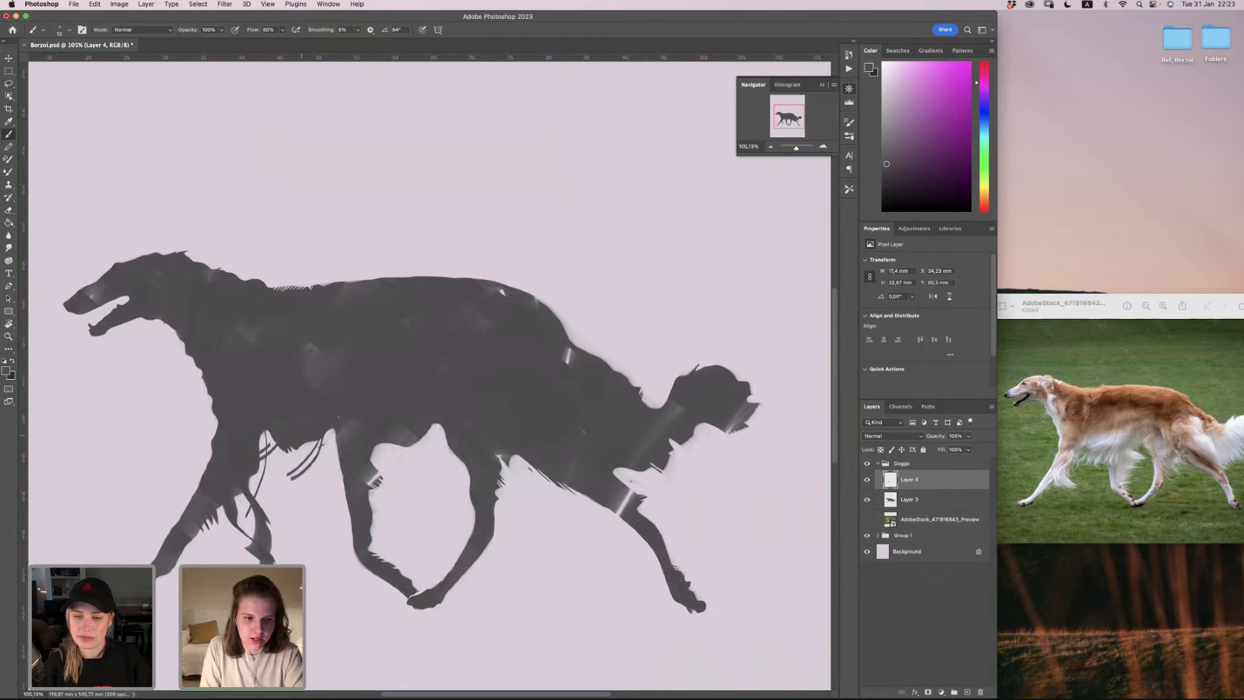
Step: Rotate the Brush tip to 120° and paint short hair tufts along the back edge of the second front leg
{"action": "right_click", "coordinate": [464, 422]}
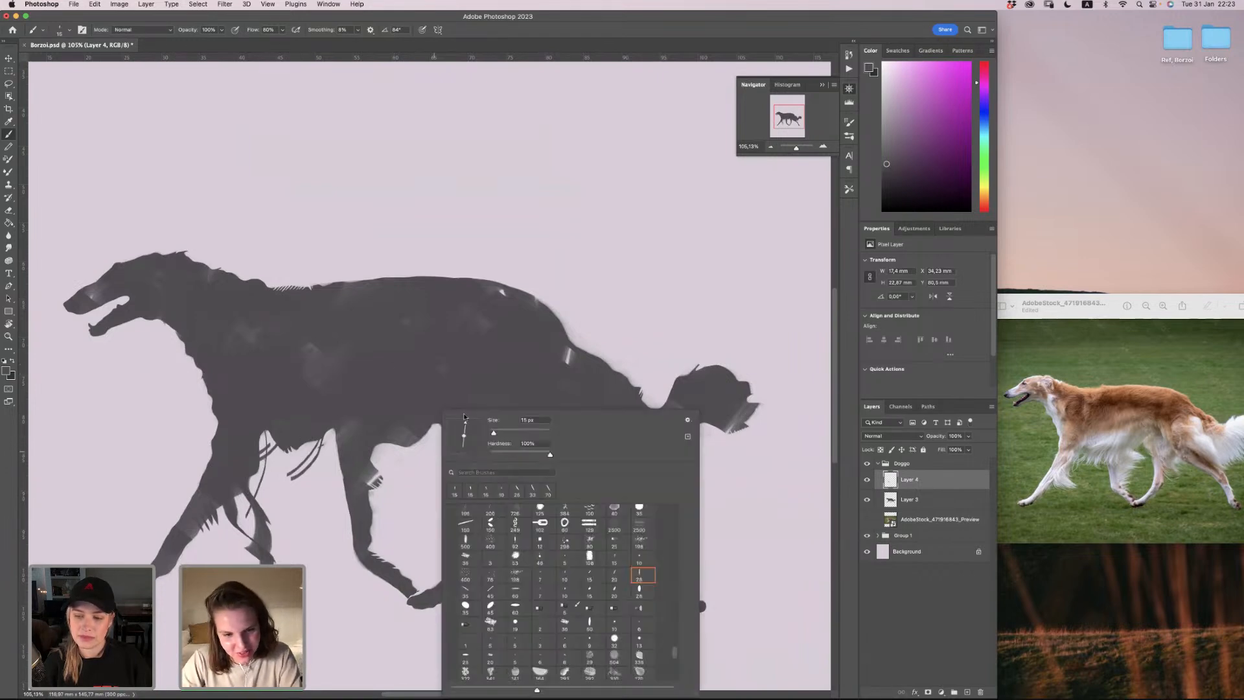
{"action": "left_click_drag", "start_coordinate": [454, 420], "coordinate": [456, 423]}
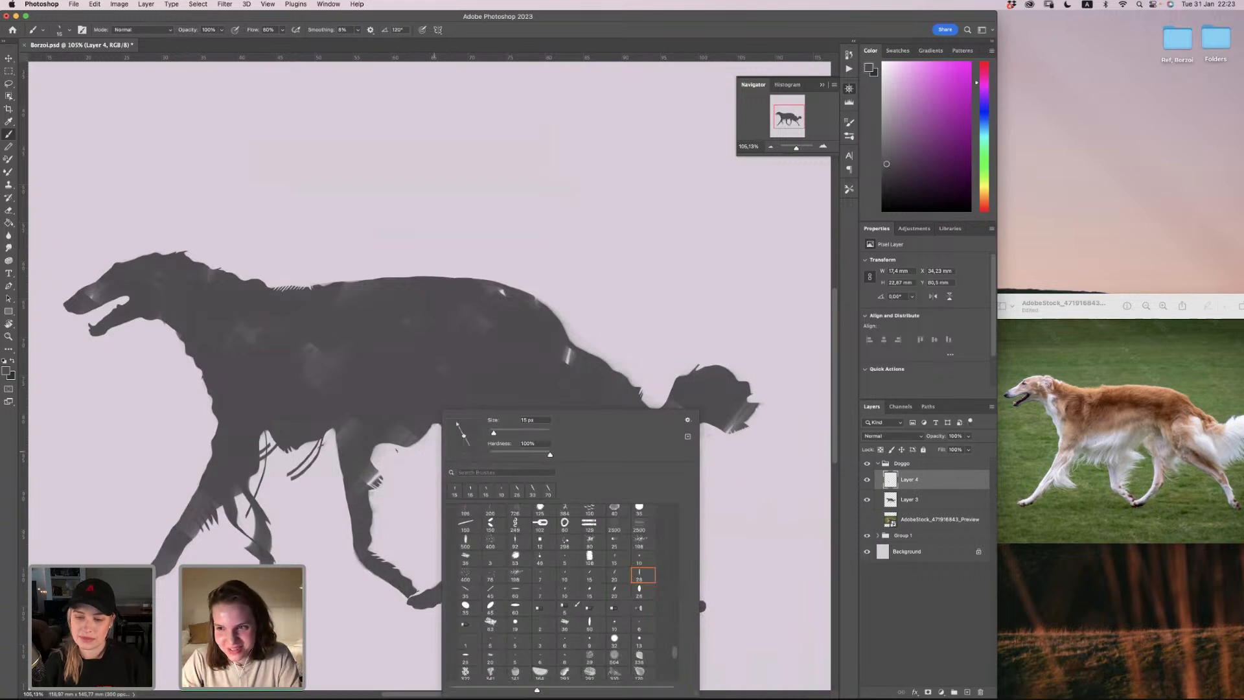
{"action": "left_click", "coordinate": [381, 441]}
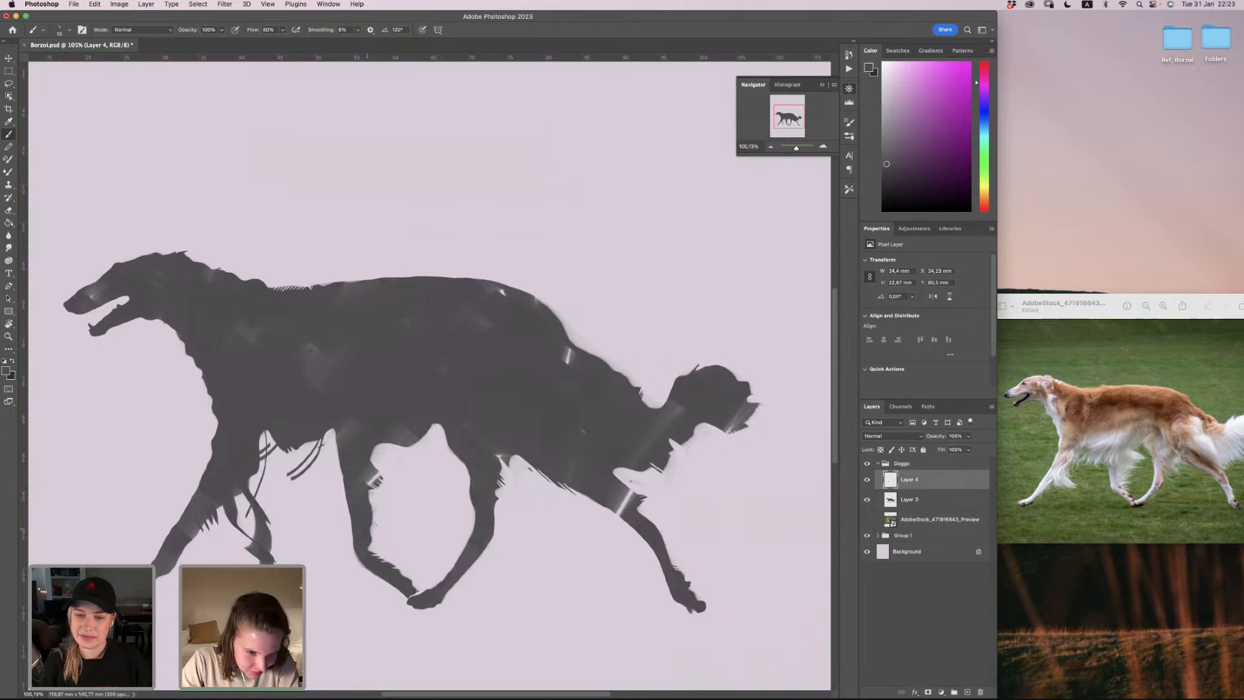
{"action": "mouse_move", "coordinate": [376, 512]}
{"action": "left_mouse_down"}
{"action": "mouse_move", "coordinate": [380, 524]}
{"action": "mouse_move", "coordinate": [374, 508]}
{"action": "left_mouse_up"}
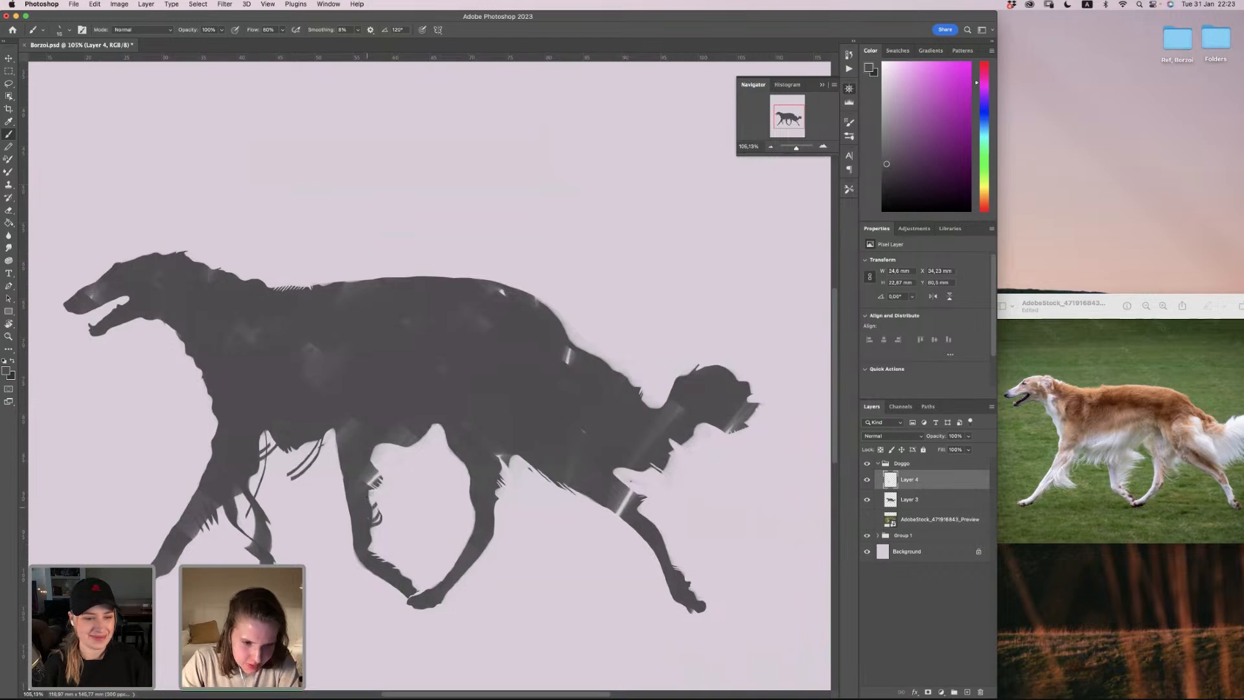
{"action": "left_click_drag", "start_coordinate": [372, 502], "coordinate": [376, 516]}
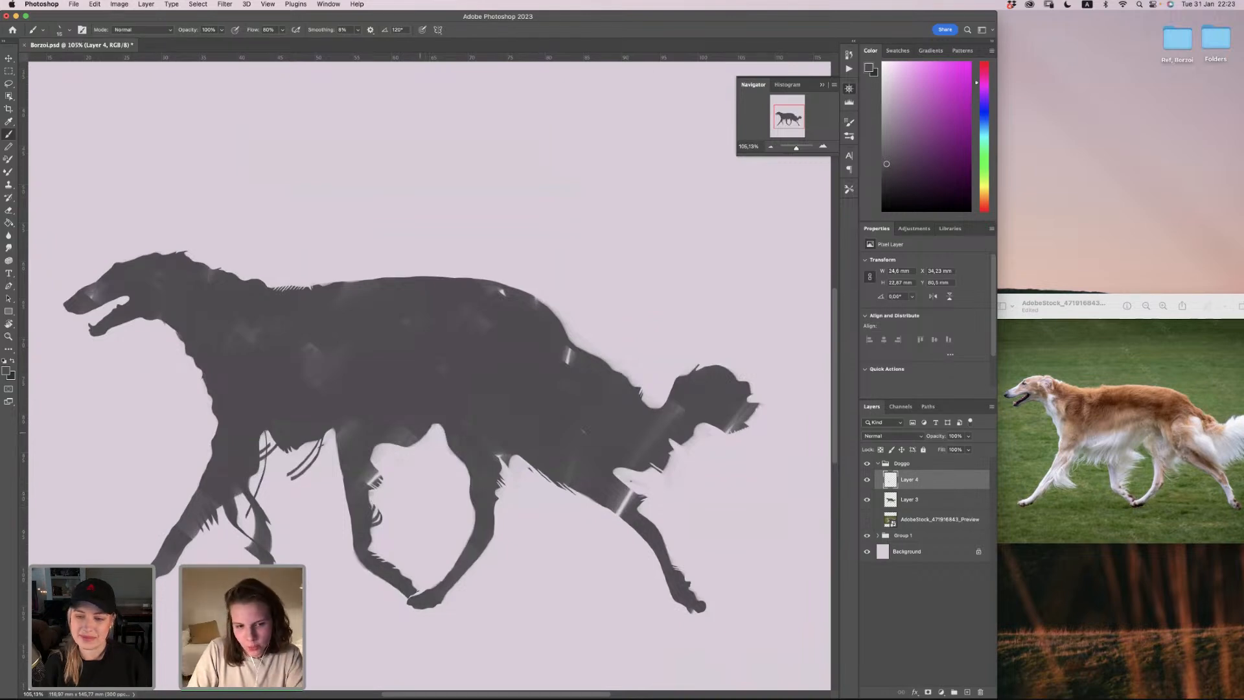
Step: Paint long curved hair strands hanging from the belly behind the elbow of the second front leg
{"action": "right_click", "coordinate": [422, 412]}
{"action": "left_click", "coordinate": [373, 438]}
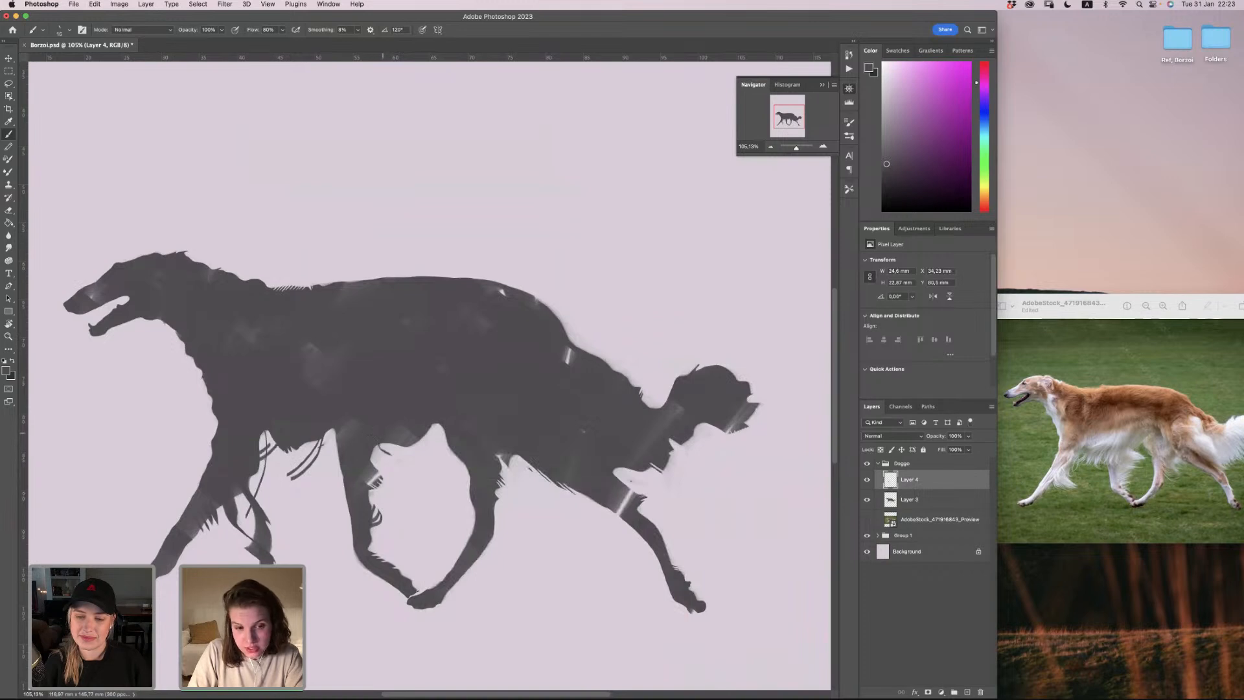
{"action": "left_click_drag", "start_coordinate": [381, 445], "coordinate": [407, 493]}
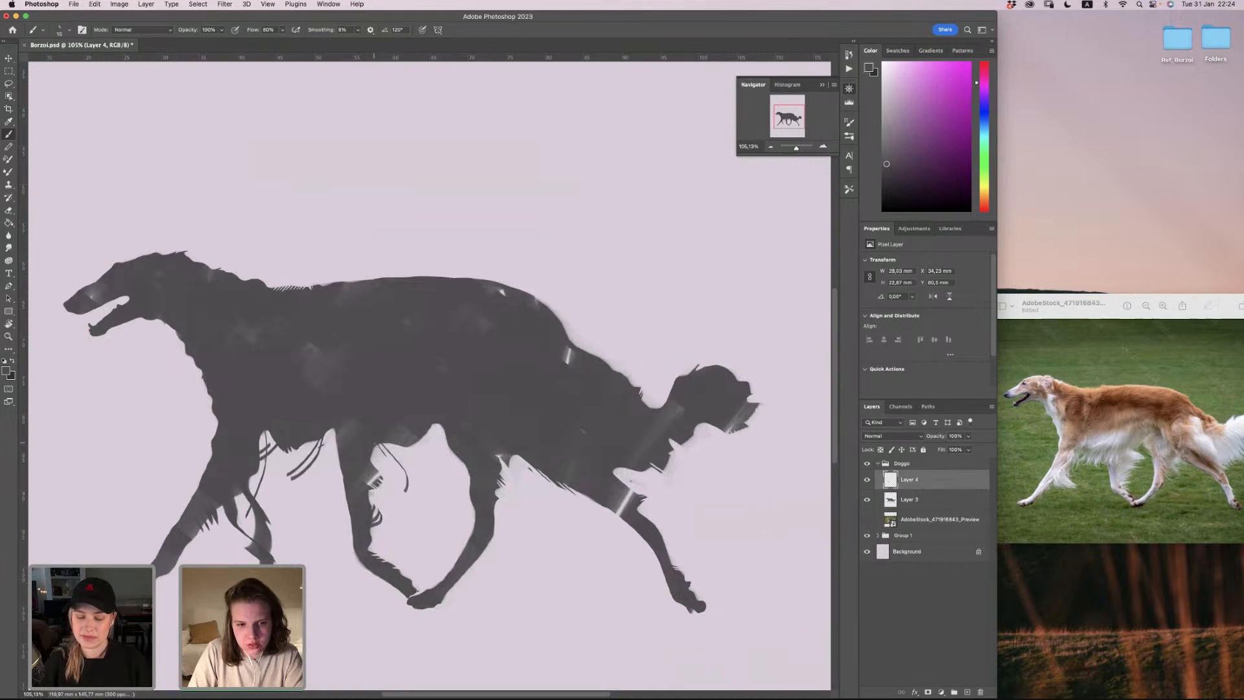
{"action": "left_click_drag", "start_coordinate": [376, 446], "coordinate": [392, 479]}
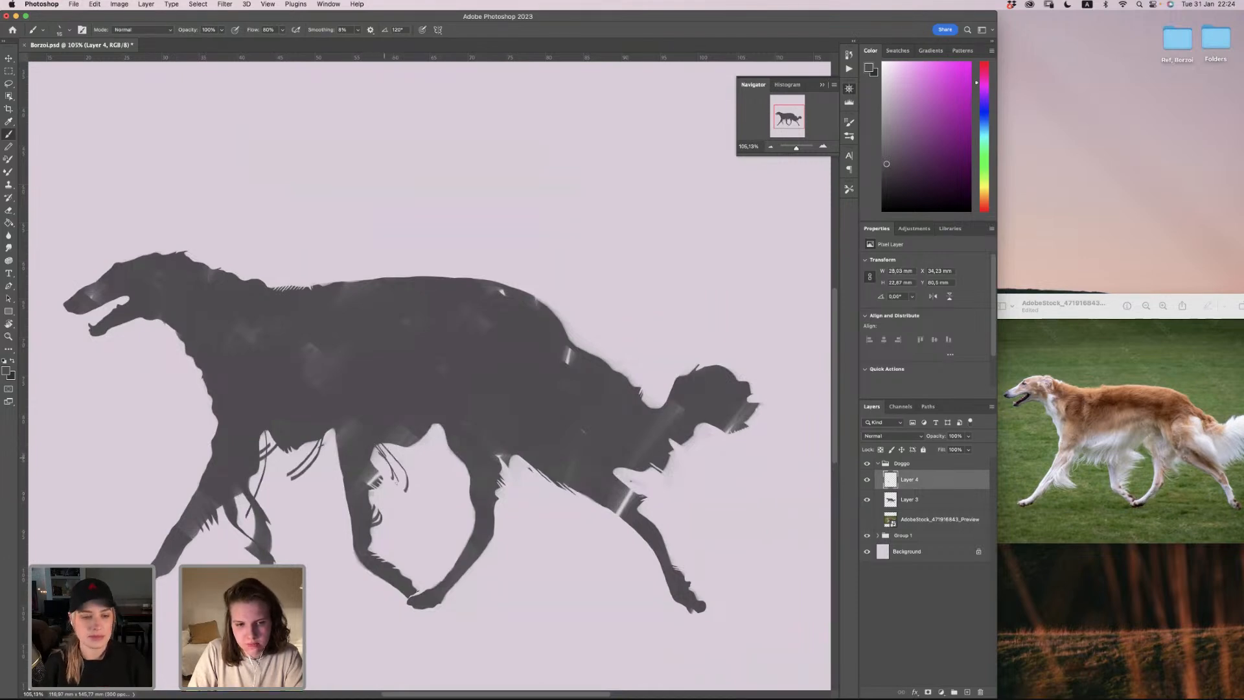
{"action": "key", "text": "super+z"}
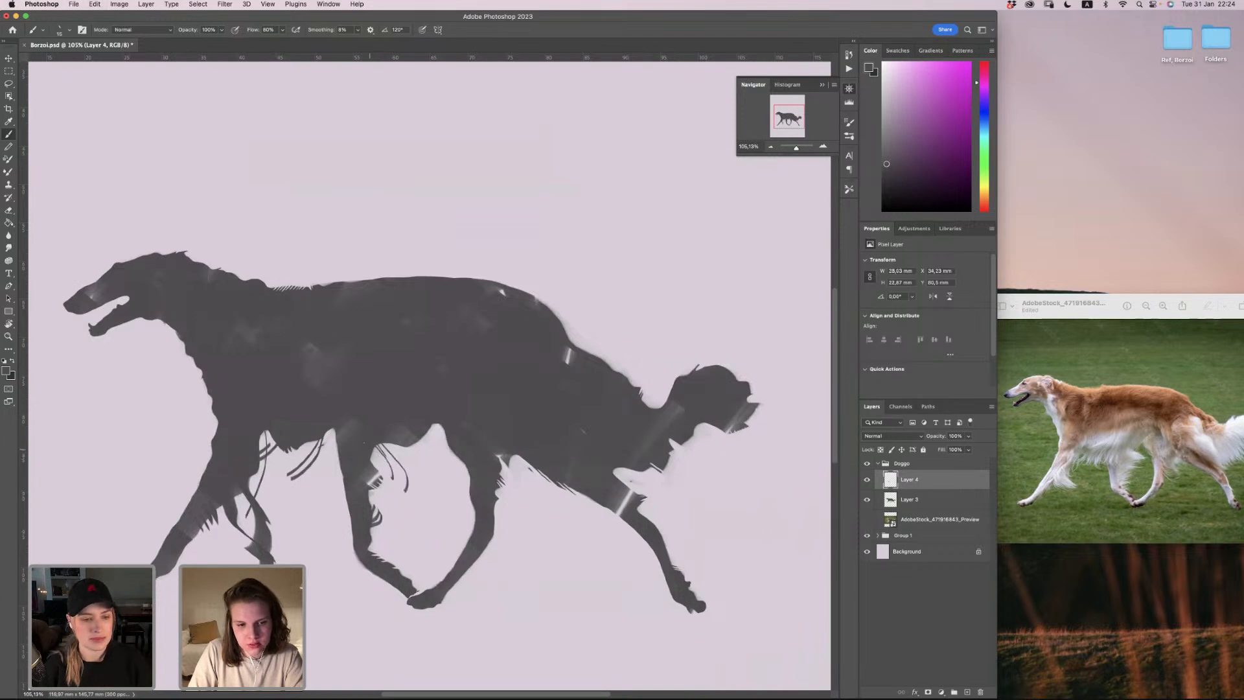
{"action": "left_click_drag", "start_coordinate": [373, 452], "coordinate": [393, 474]}
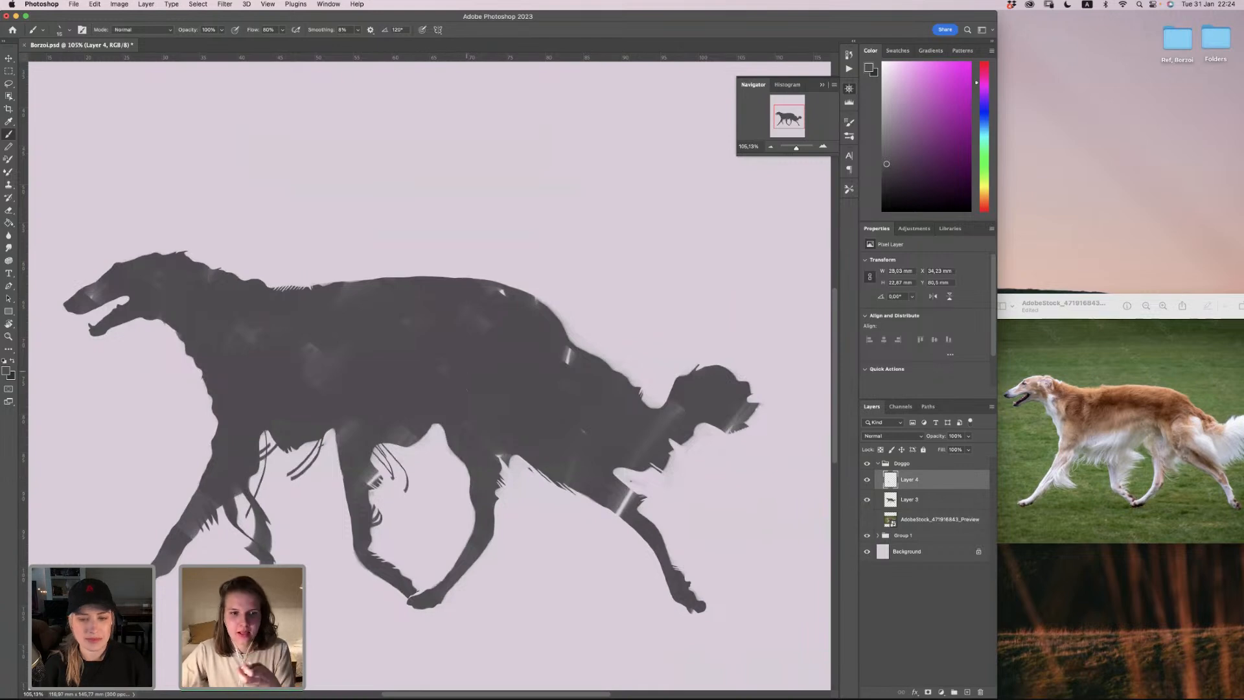
Step: Load the silhouette on Layer 3 as a selection and add a new empty layer above Layer 4
{"action": "left_click", "coordinate": [892, 498]}
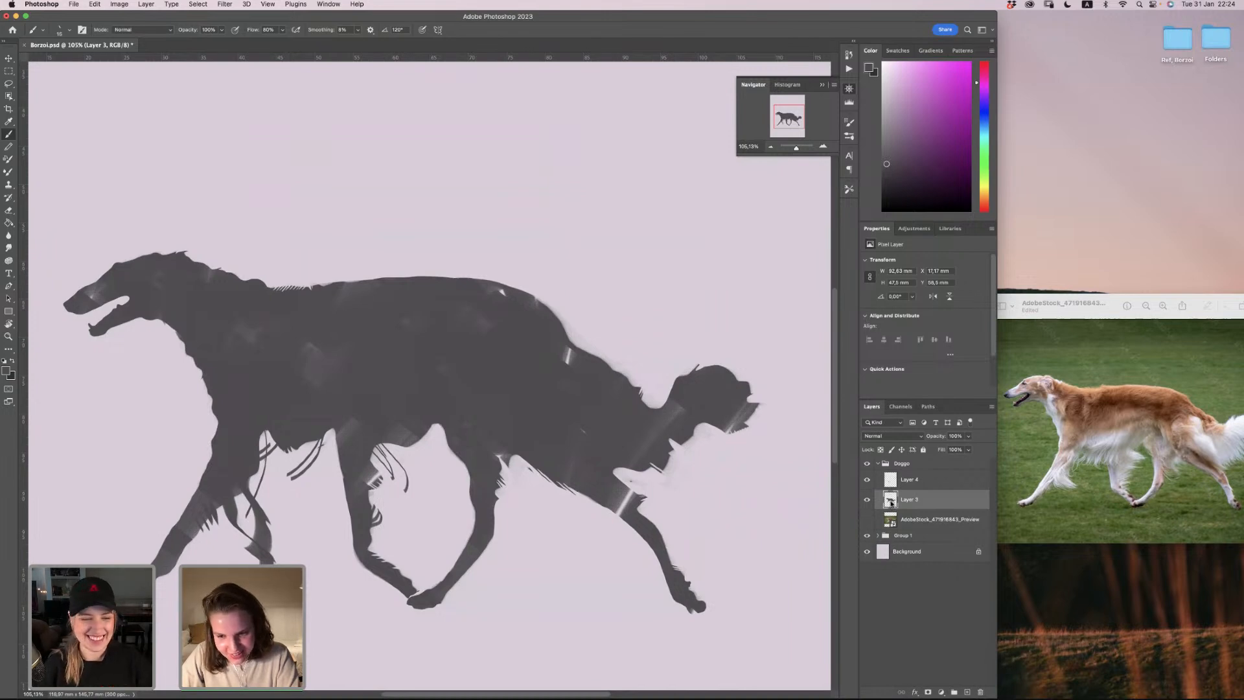
{"action": "left_click", "coordinate": [892, 502], "text": "super"}
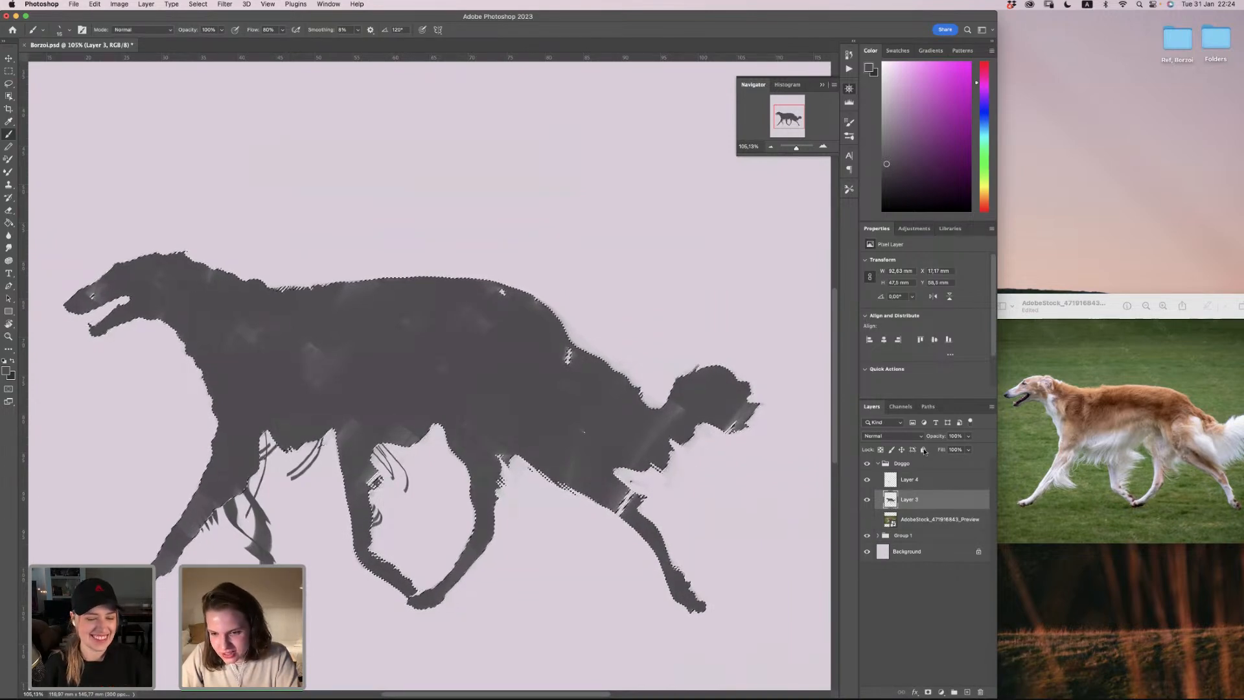
{"action": "left_click", "coordinate": [945, 482]}
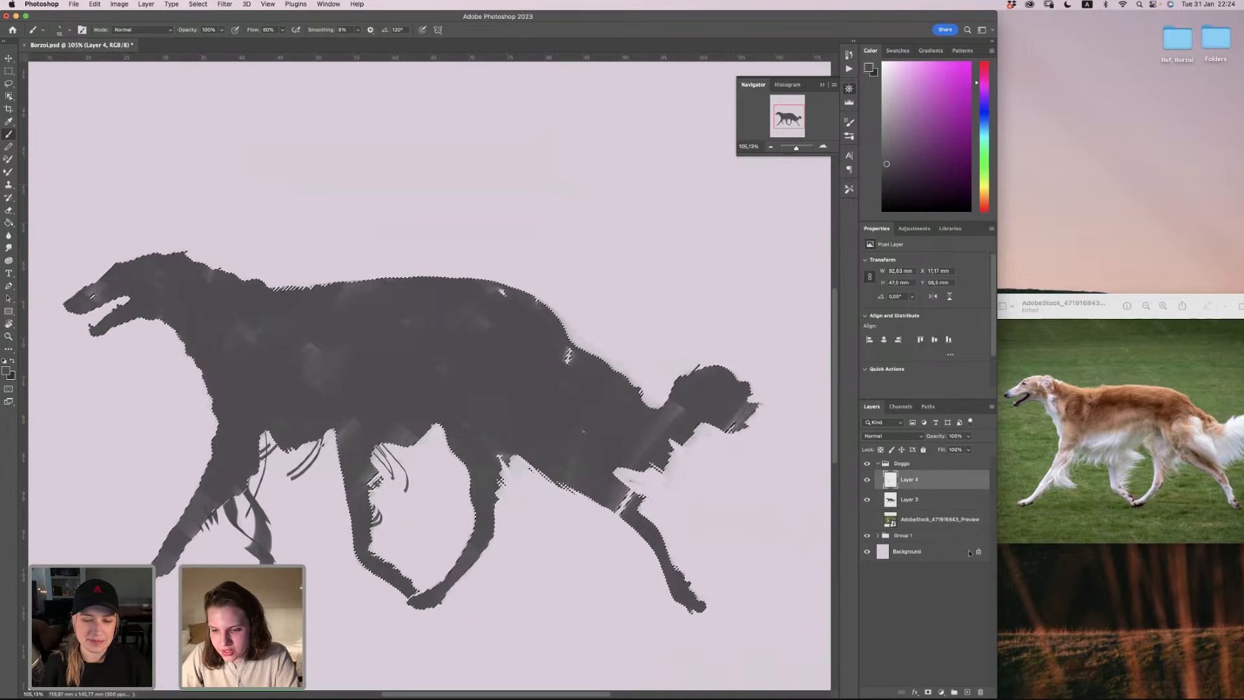
{"action": "mouse_move", "coordinate": [970, 697]}
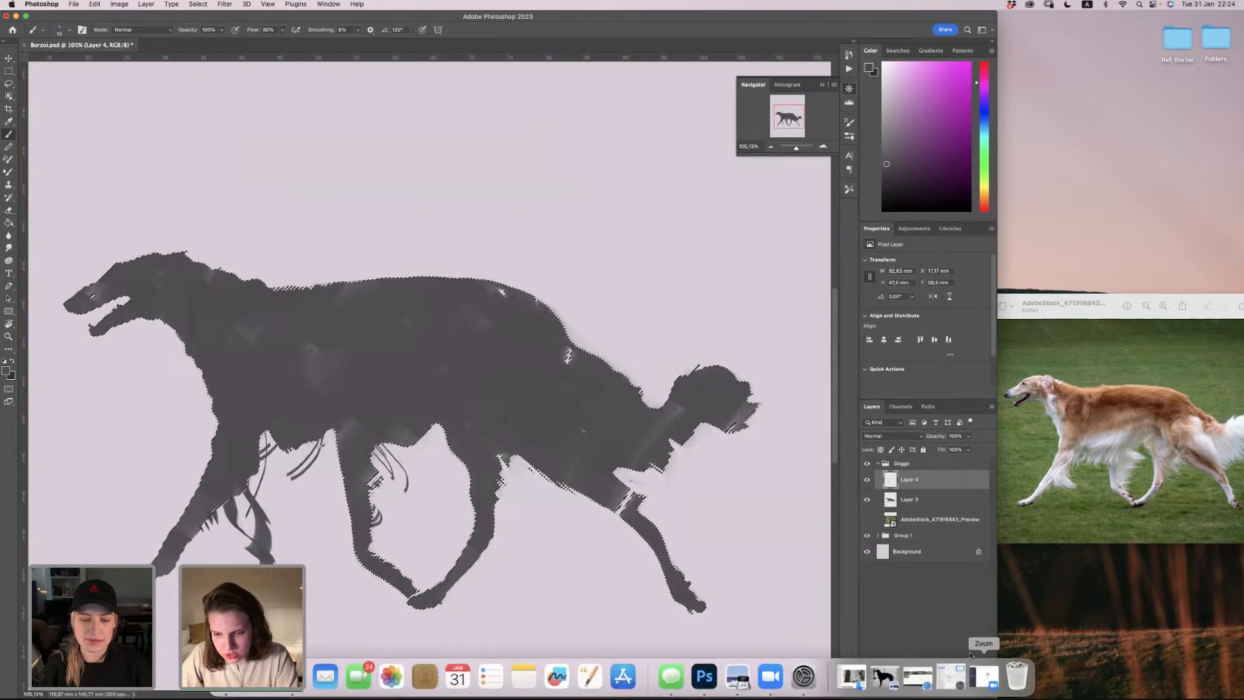
{"action": "left_click", "coordinate": [967, 692]}
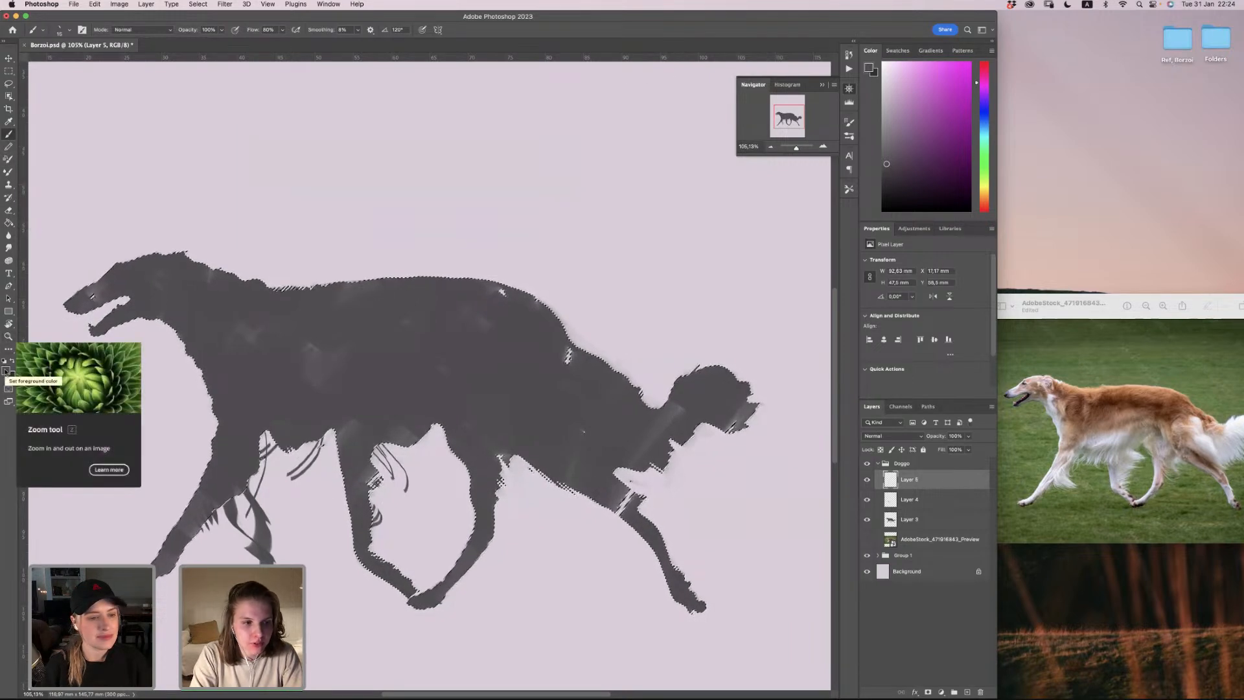
Step: Set the foreground colour to the light greyish pink c7b4c7
{"action": "left_click", "coordinate": [6, 371]}
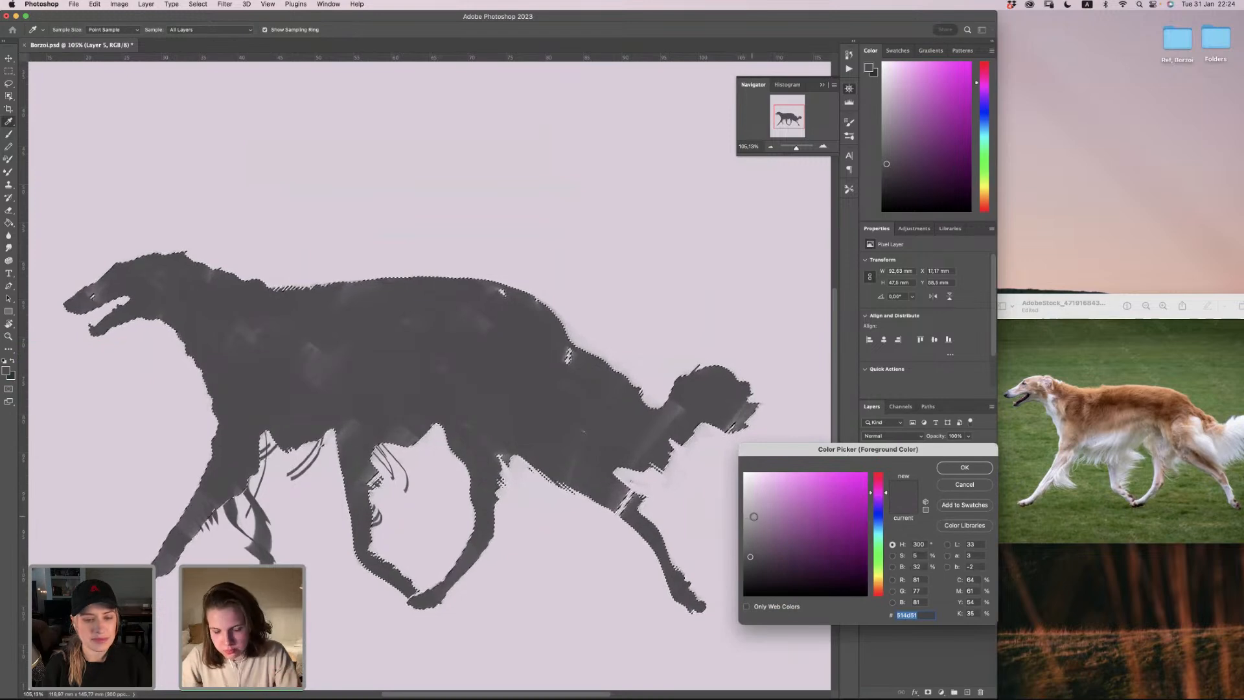
{"action": "left_click", "coordinate": [761, 505]}
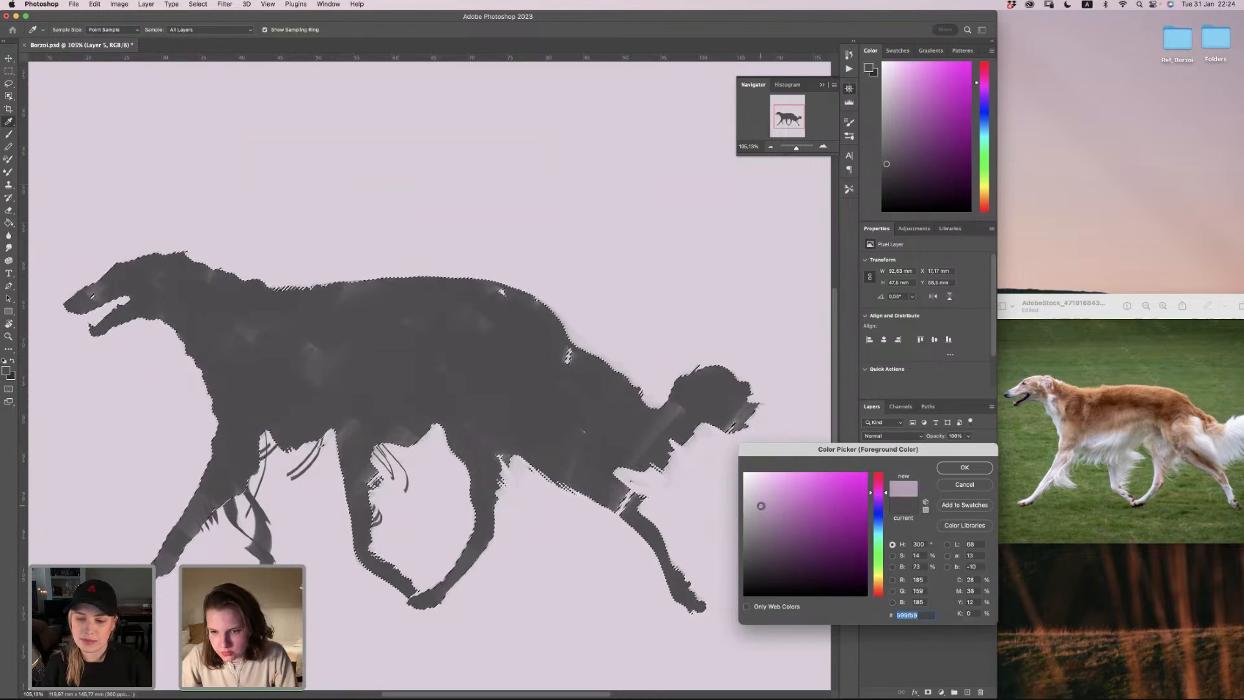
{"action": "left_click_drag", "start_coordinate": [762, 503], "coordinate": [761, 503]}
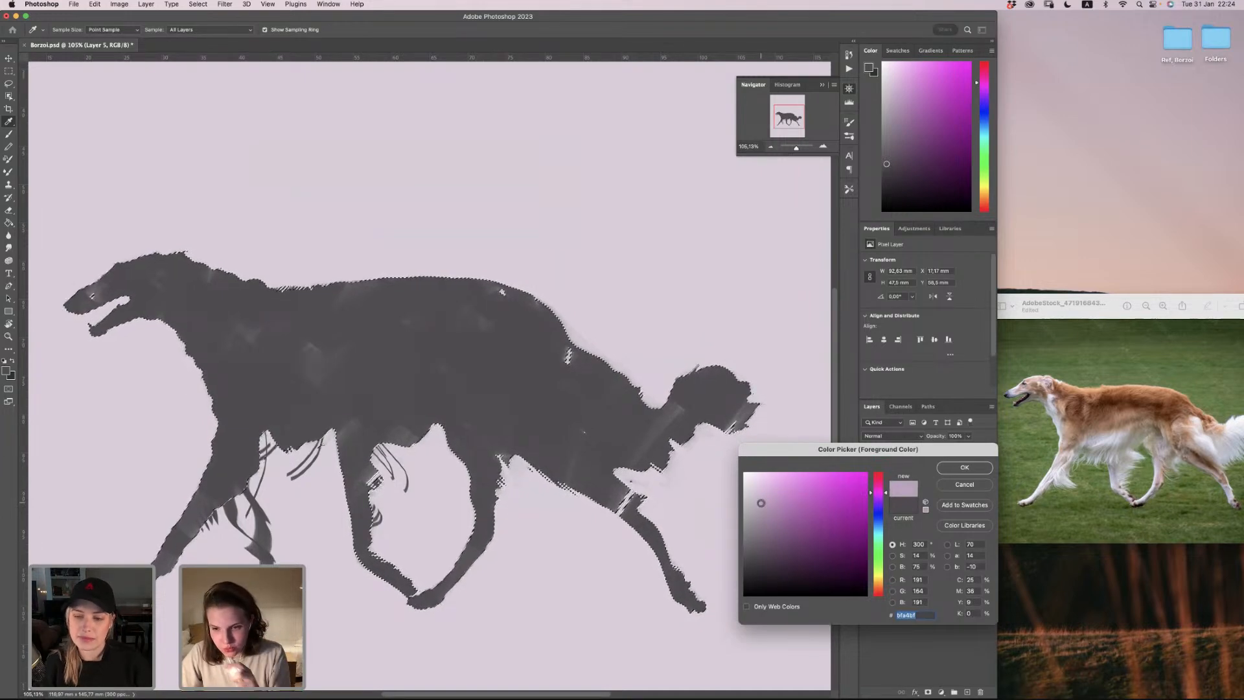
{"action": "left_click_drag", "start_coordinate": [762, 503], "coordinate": [759, 504]}
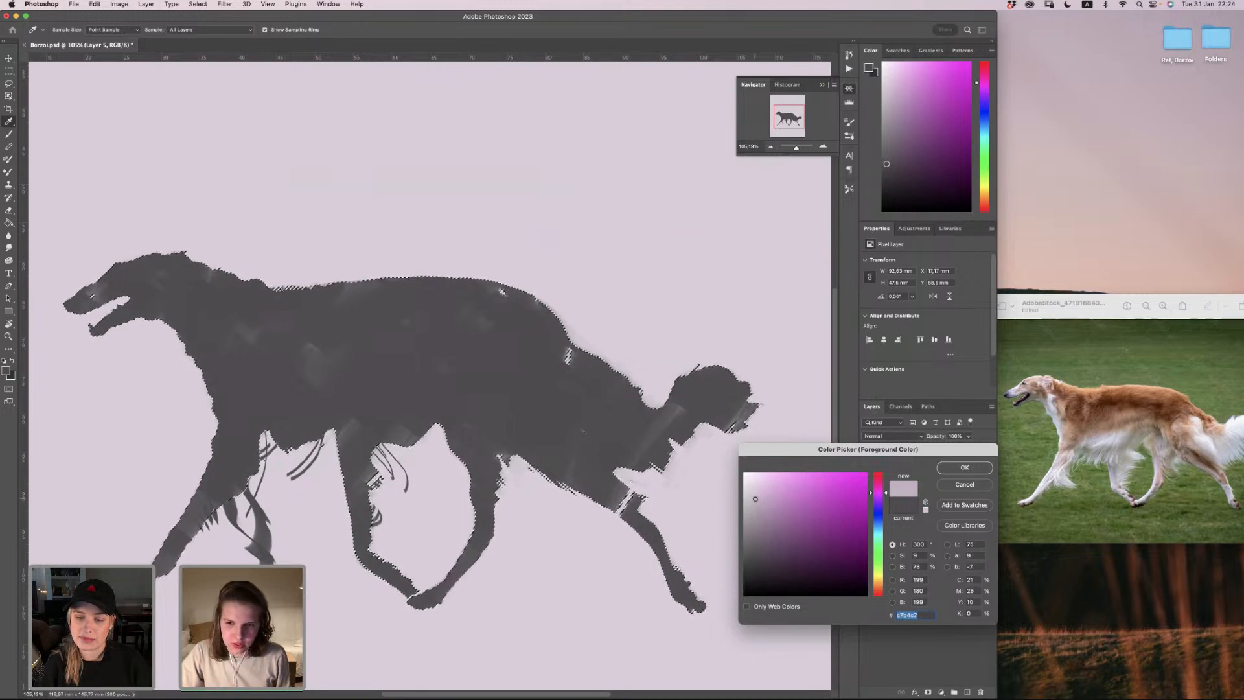
{"action": "left_click", "coordinate": [975, 472]}
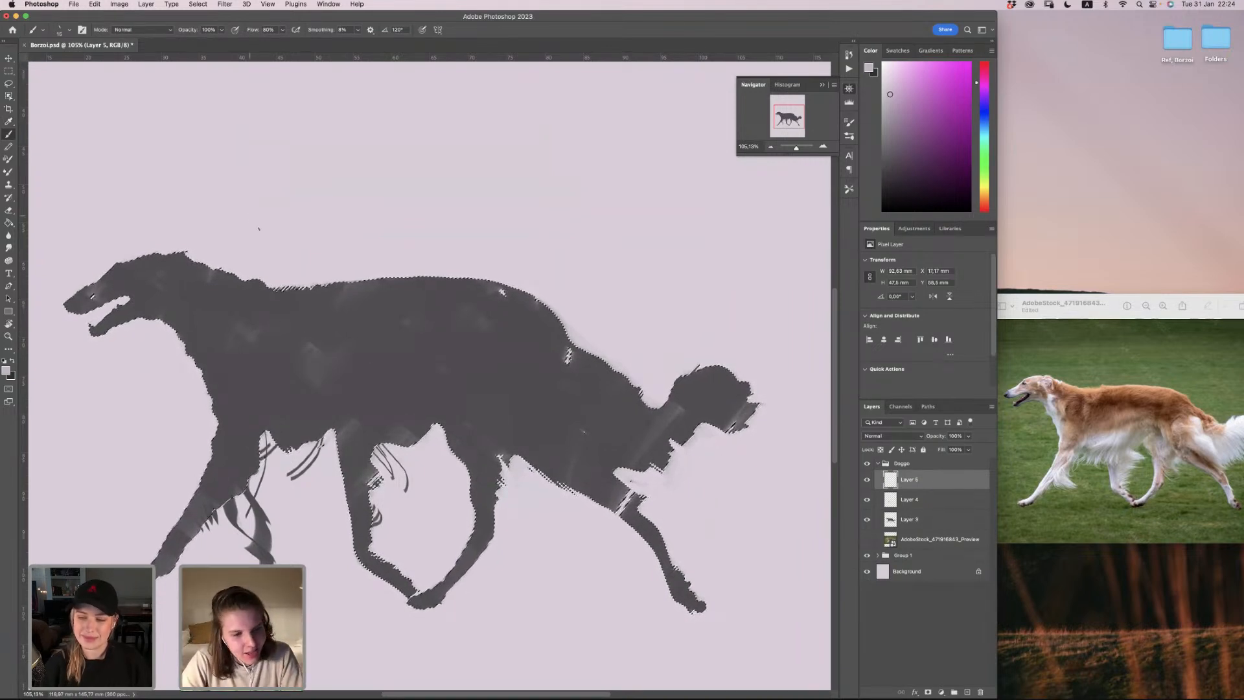
Step: Tilt the Brush tip so it slopes down towards the tail and set the brush size to 75 px
{"action": "right_click", "coordinate": [374, 480]}
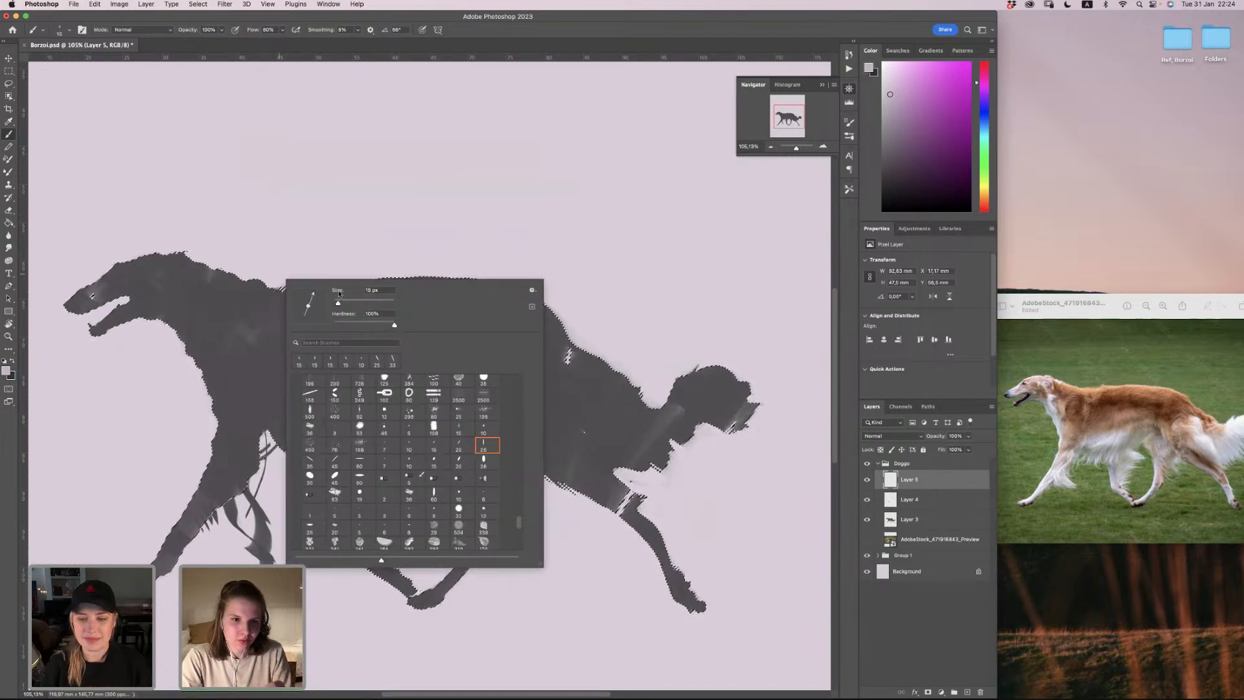
{"action": "left_click_drag", "start_coordinate": [332, 291], "coordinate": [342, 295]}
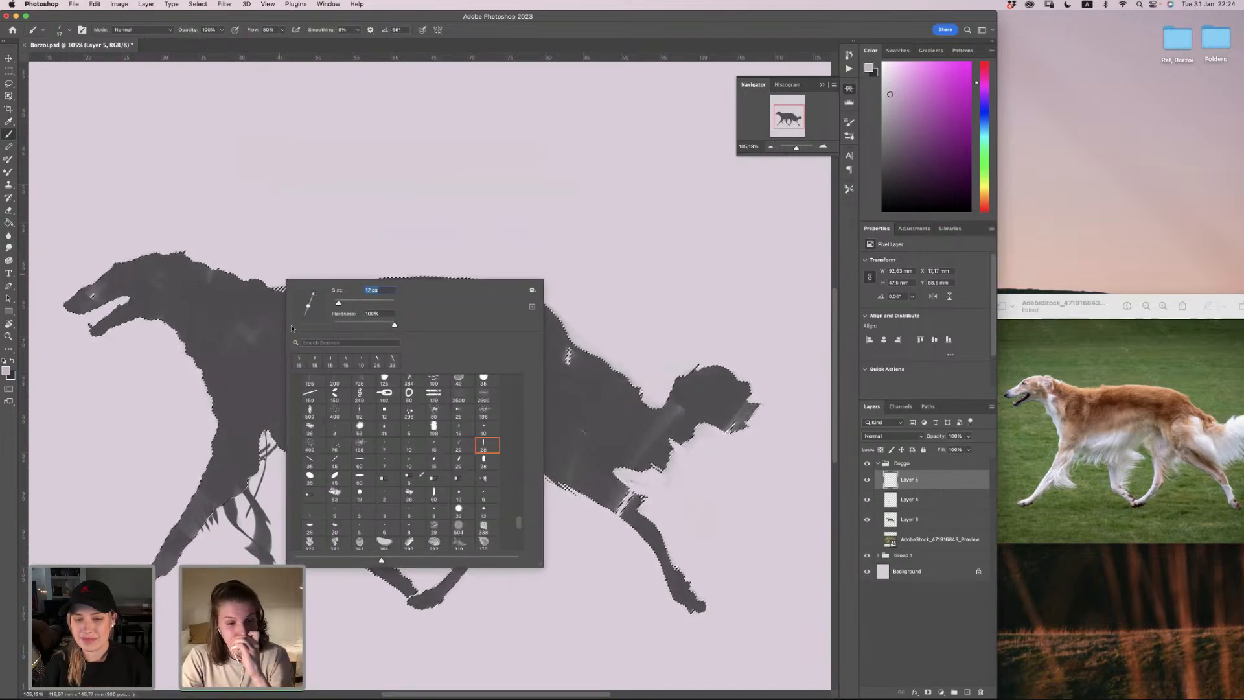
{"action": "mouse_move", "coordinate": [338, 303]}
{"action": "left_mouse_down"}
{"action": "mouse_move", "coordinate": [350, 303]}
{"action": "mouse_move", "coordinate": [297, 299]}
{"action": "left_mouse_up"}
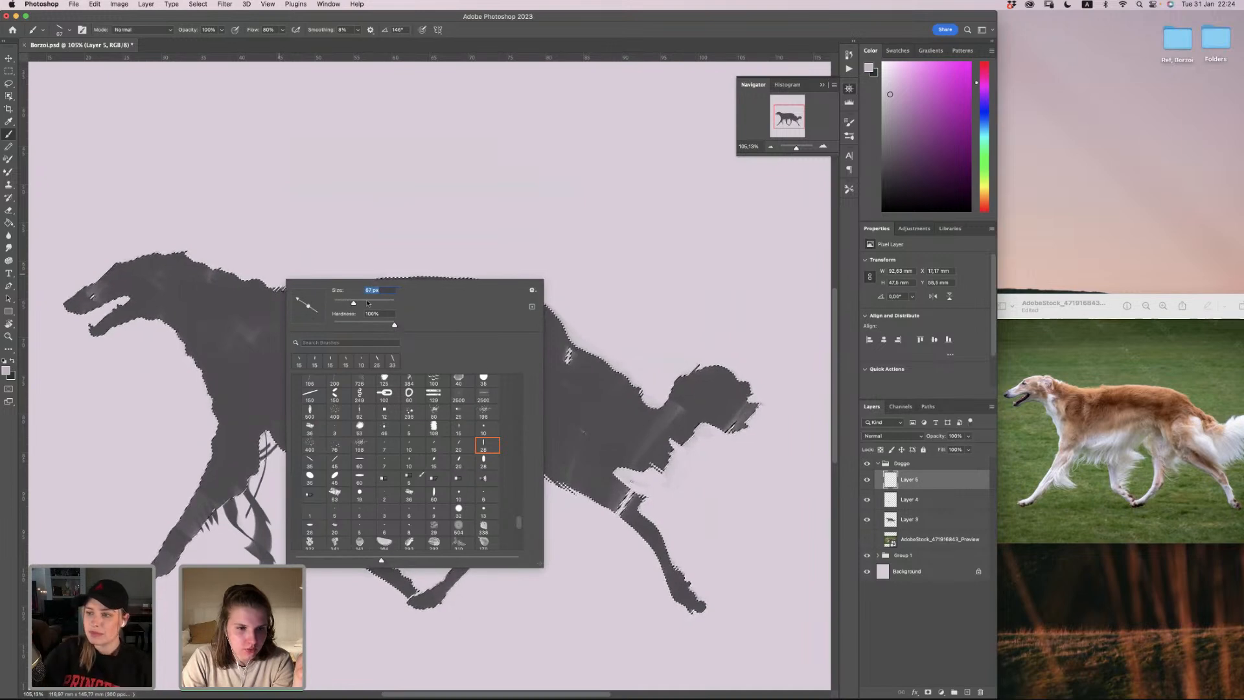
{"action": "left_click_drag", "start_coordinate": [360, 304], "coordinate": [357, 300]}
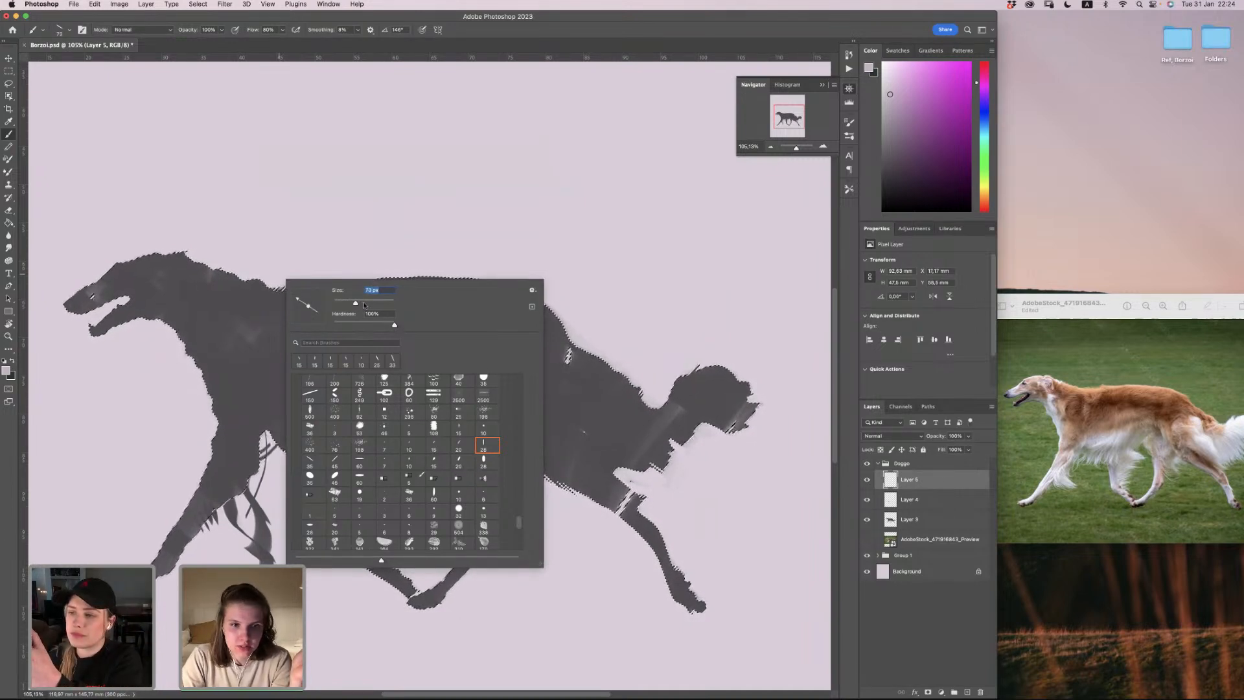
{"action": "left_click_drag", "start_coordinate": [357, 302], "coordinate": [356, 304]}
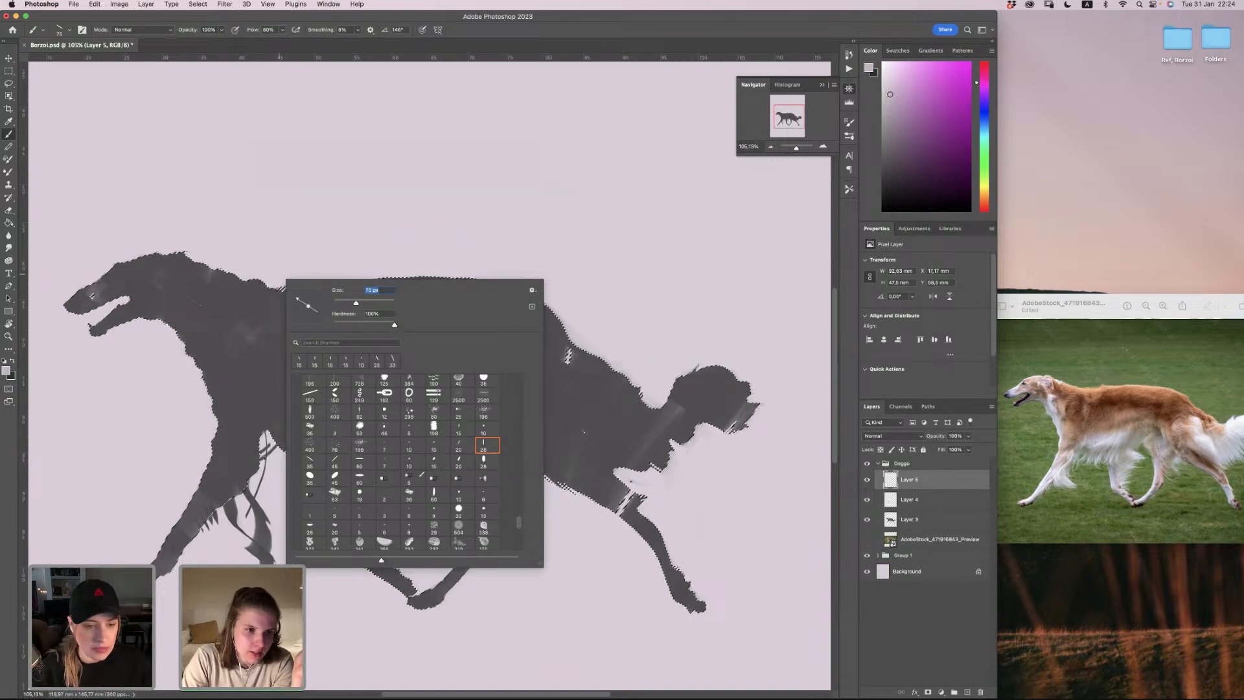
Step: Paint a light fur patch on the borzoi's throat and front of the neck, undoing strokes that miss the shape
{"action": "left_click", "coordinate": [193, 300]}
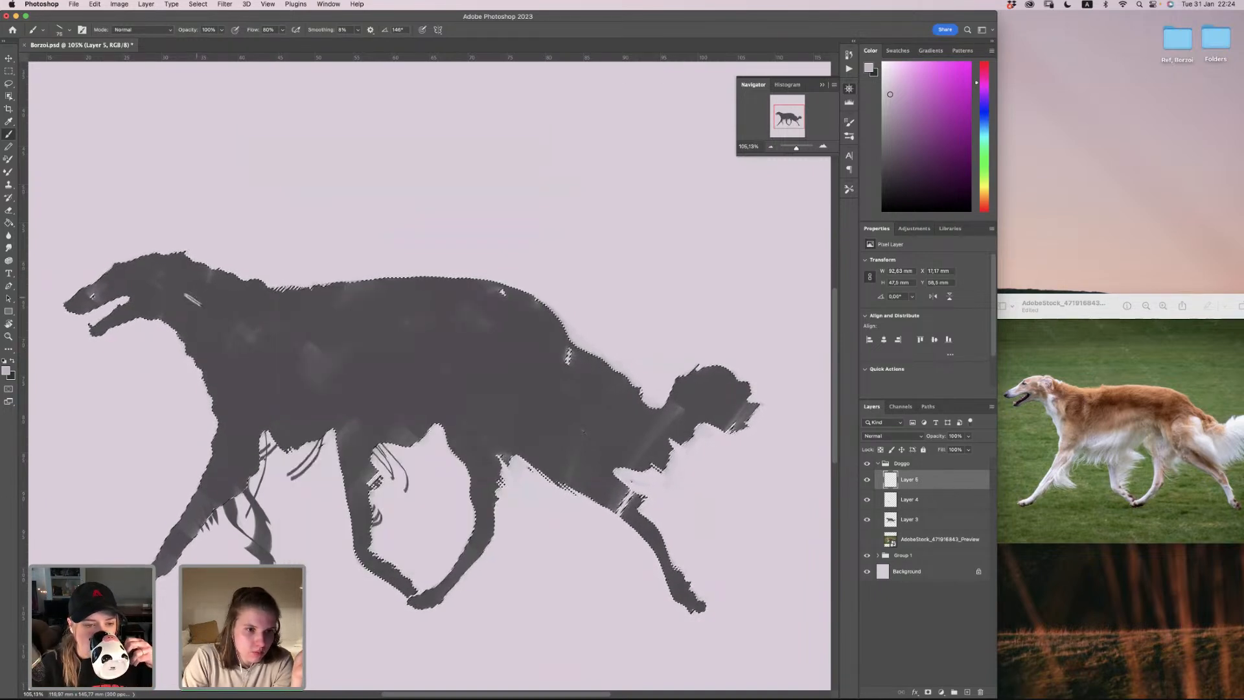
{"action": "mouse_move", "coordinate": [193, 300]}
{"action": "left_mouse_down"}
{"action": "mouse_move", "coordinate": [174, 315]}
{"action": "mouse_move", "coordinate": [174, 337]}
{"action": "left_mouse_up"}
{"action": "key", "text": "super+z"}
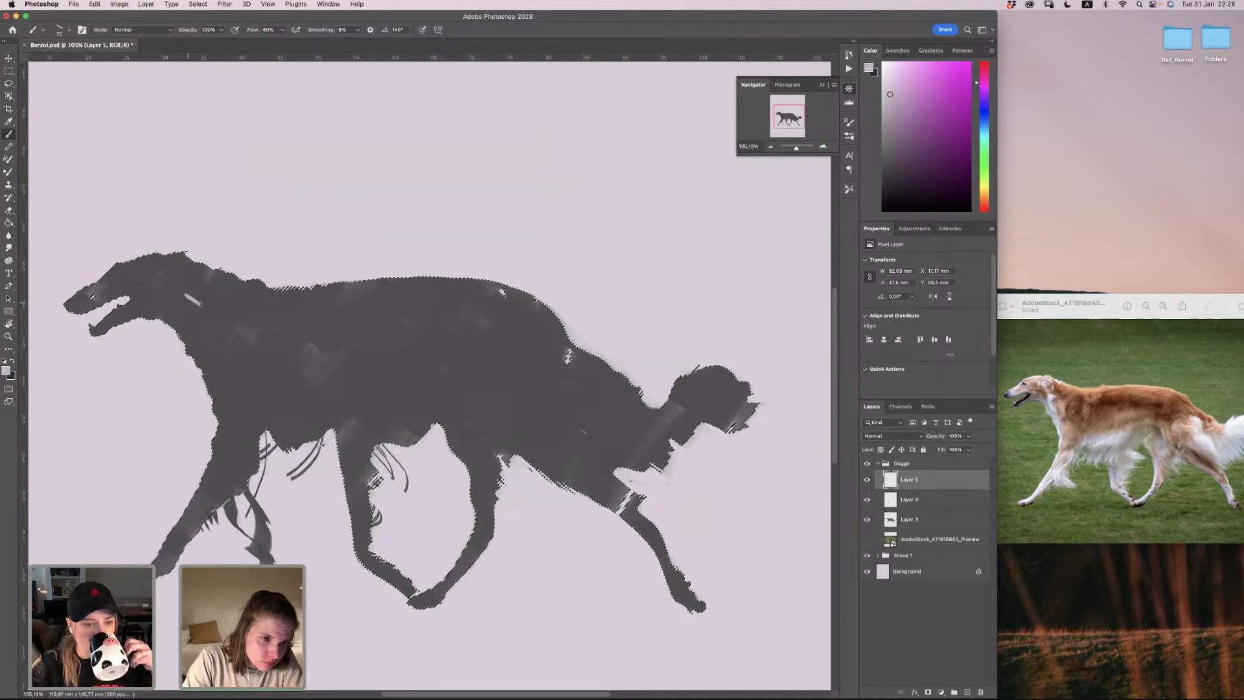
{"action": "mouse_move", "coordinate": [189, 314]}
{"action": "left_mouse_down"}
{"action": "mouse_move", "coordinate": [177, 336]}
{"action": "mouse_move", "coordinate": [194, 302]}
{"action": "left_mouse_up"}
{"action": "key", "text": "super+z"}
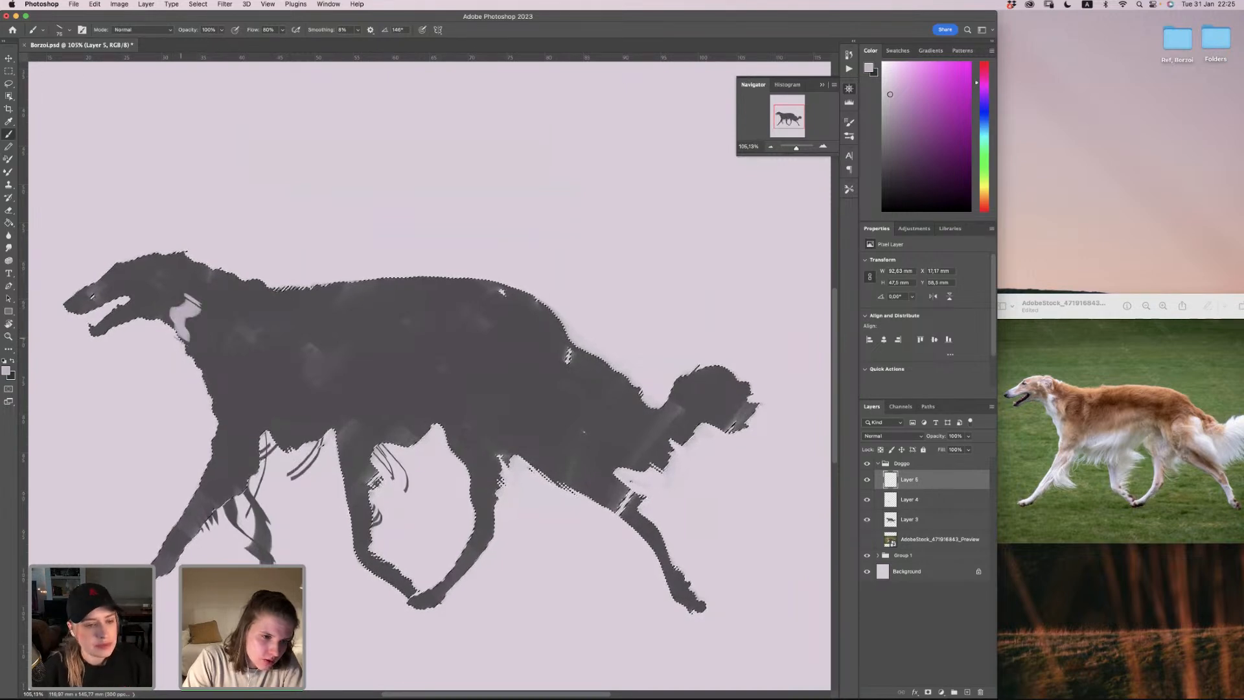
{"action": "key", "text": "super+z"}
{"action": "mouse_move", "coordinate": [180, 350]}
{"action": "left_mouse_down"}
{"action": "mouse_move", "coordinate": [194, 301]}
{"action": "mouse_move", "coordinate": [186, 348]}
{"action": "left_mouse_up"}
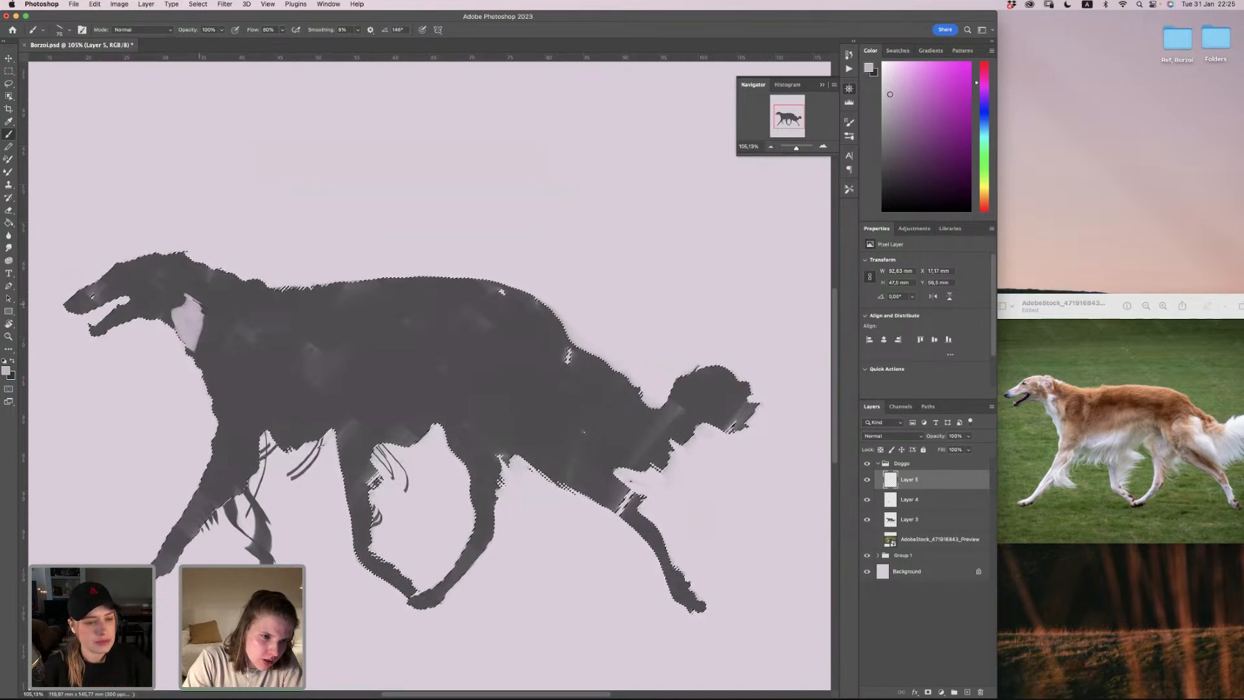
{"action": "left_click_drag", "start_coordinate": [198, 304], "coordinate": [200, 316]}
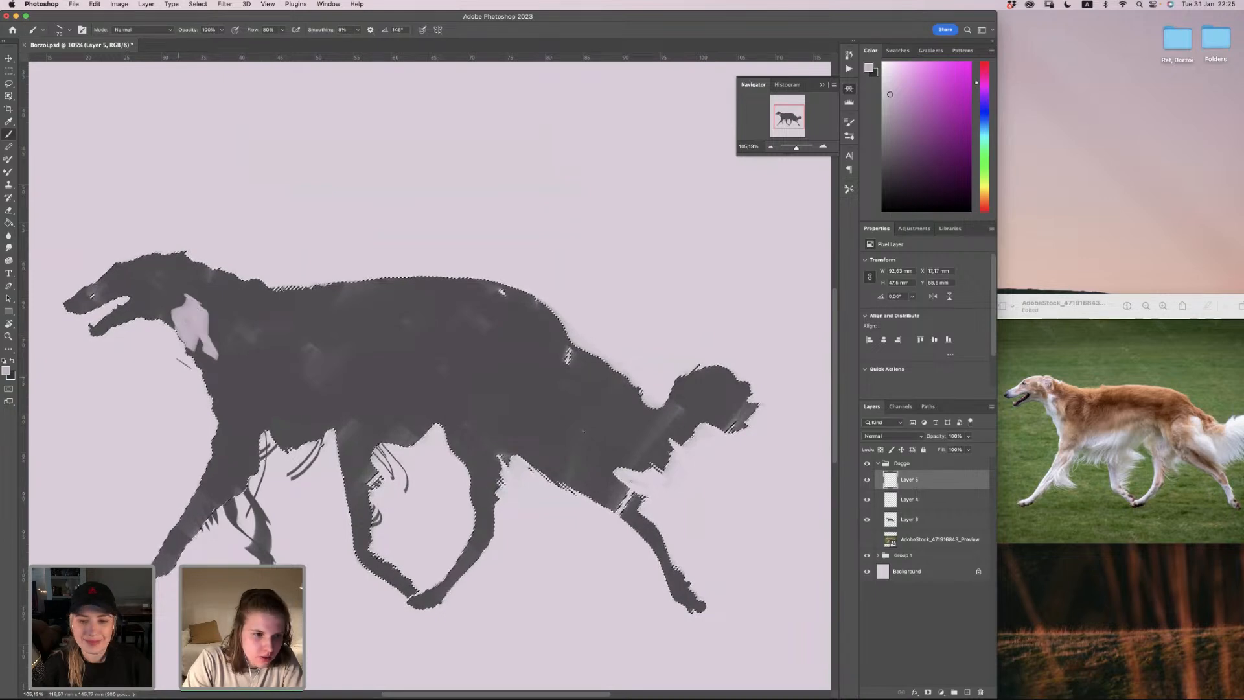
Step: Extend the light fur patch from the neck down along the front edge of the chest, undoing unwanted strokes
{"action": "right_click", "coordinate": [223, 340]}
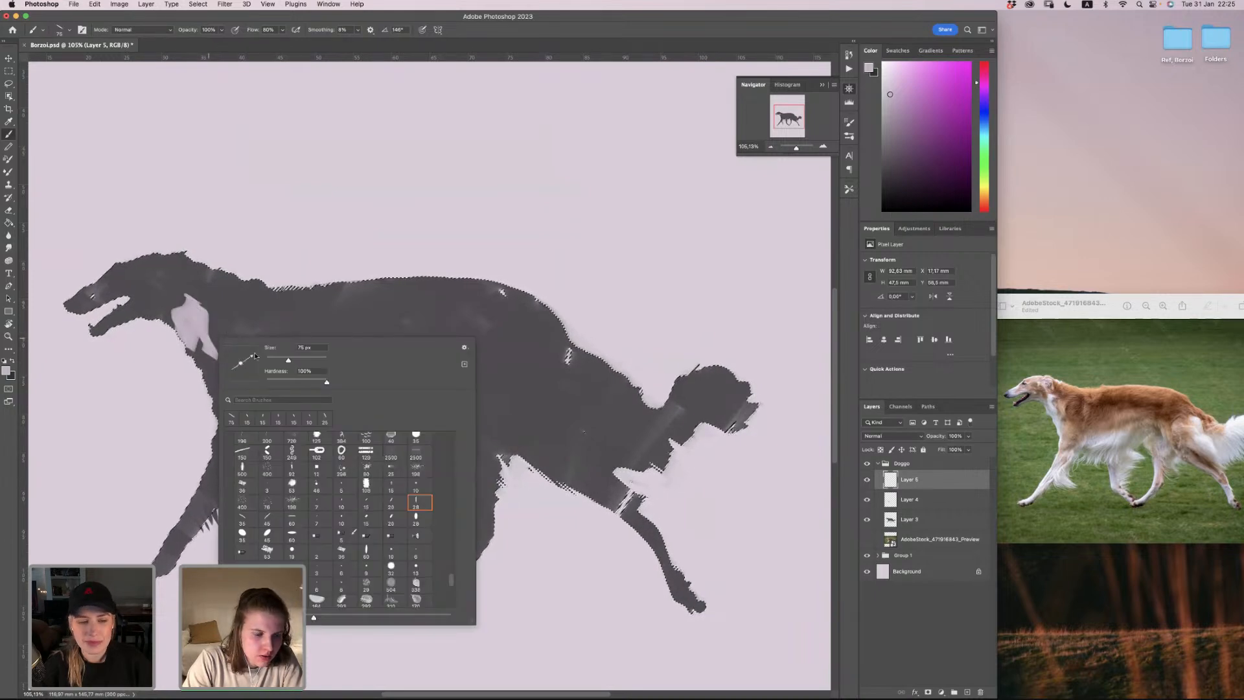
{"action": "left_click", "coordinate": [198, 342]}
{"action": "left_click_drag", "start_coordinate": [198, 342], "coordinate": [213, 410]}
{"action": "key", "text": "super+z"}
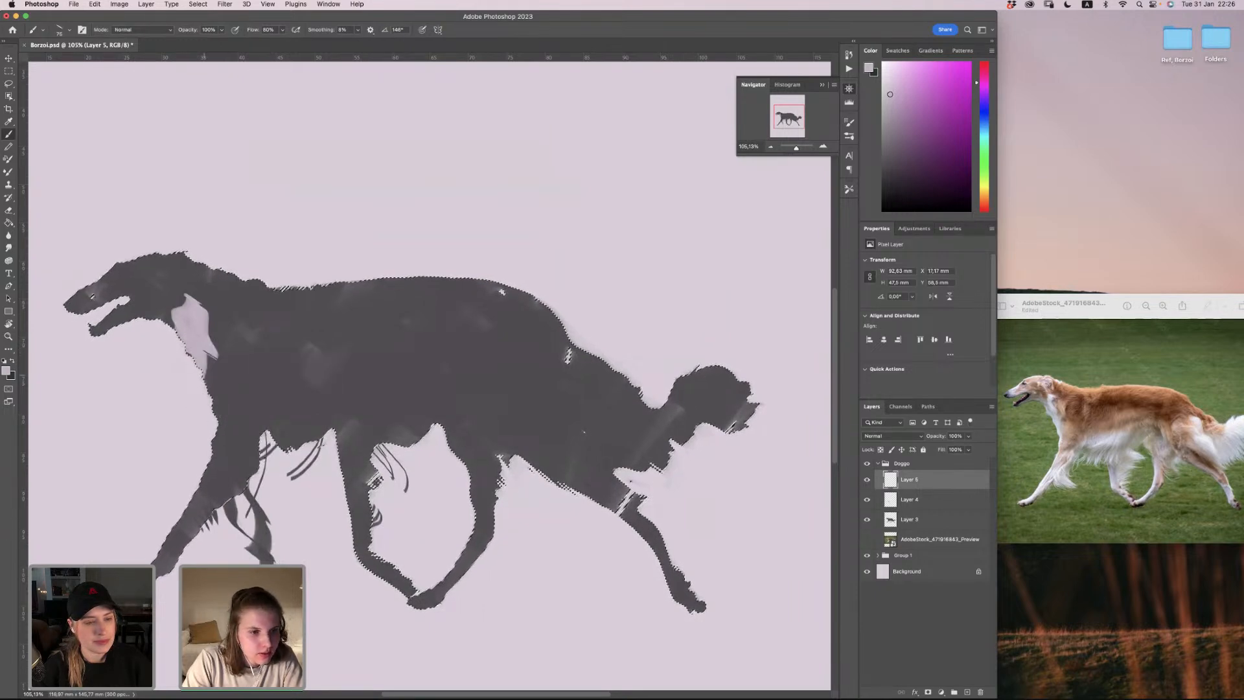
{"action": "mouse_move", "coordinate": [211, 353]}
{"action": "left_mouse_down"}
{"action": "mouse_move", "coordinate": [222, 411]}
{"action": "mouse_move", "coordinate": [208, 374]}
{"action": "mouse_move", "coordinate": [208, 444]}
{"action": "left_mouse_up"}
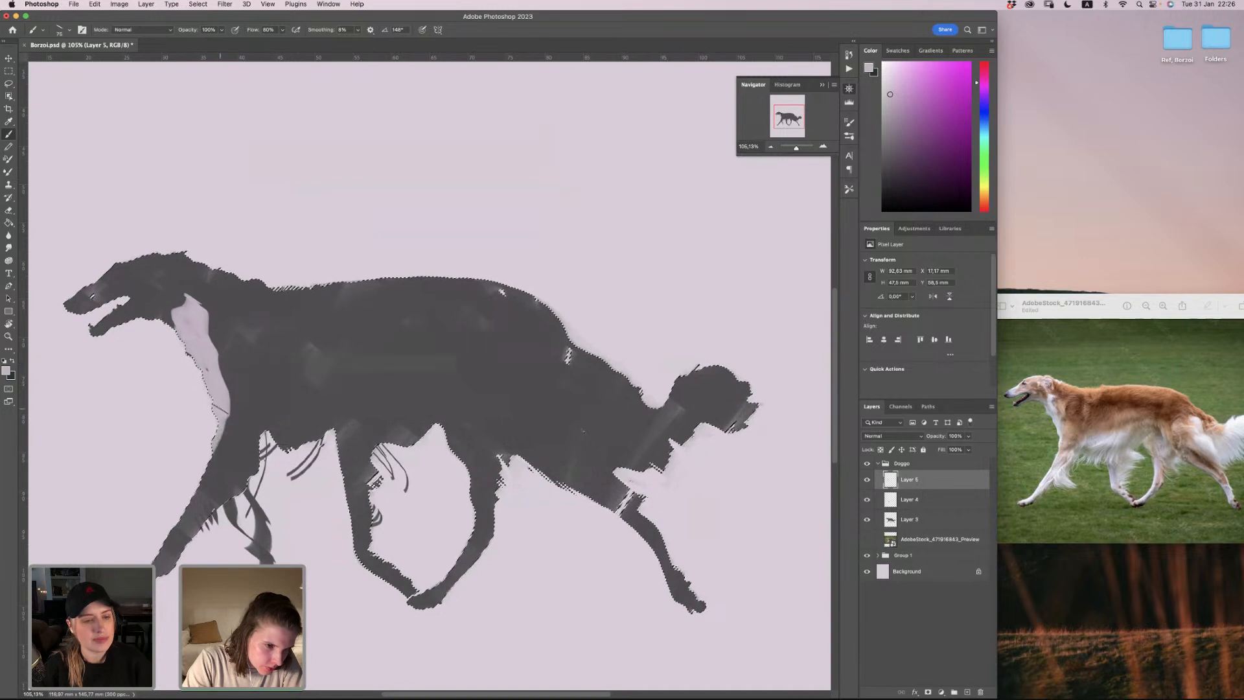
{"action": "key", "text": "super+z"}
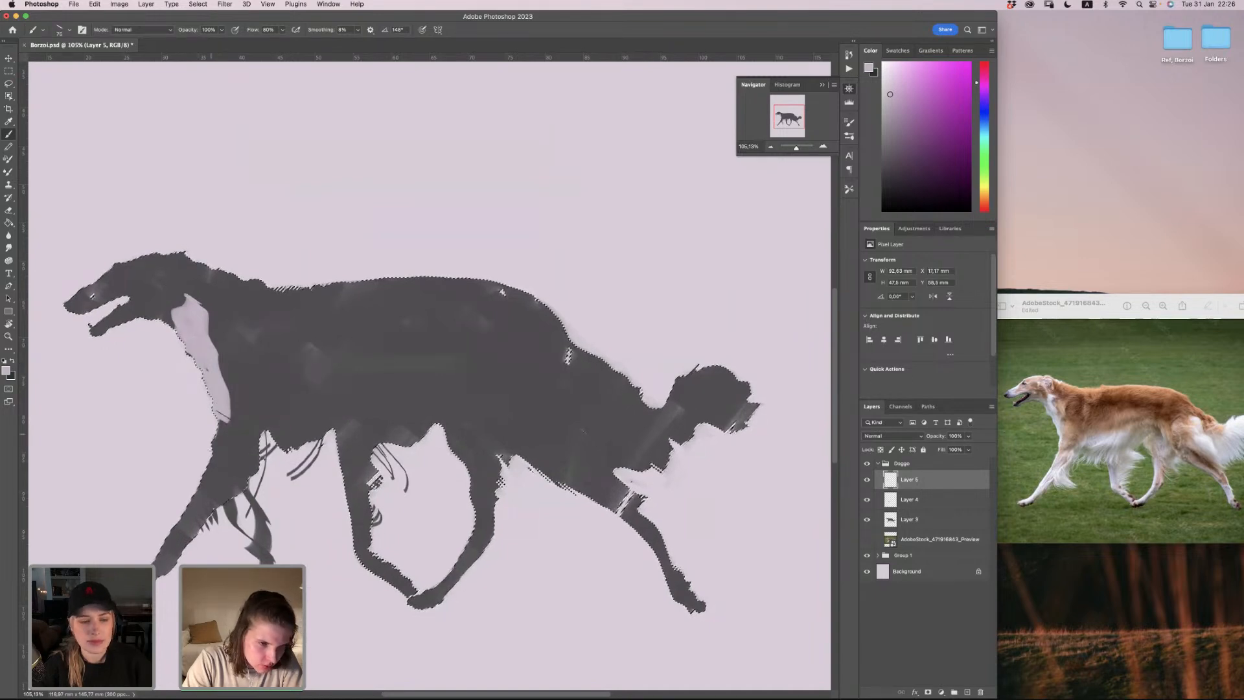
Step: Try widening the light chest patch towards the shoulder with the Brush tip rotated to 49°
{"action": "right_click", "coordinate": [218, 371]}
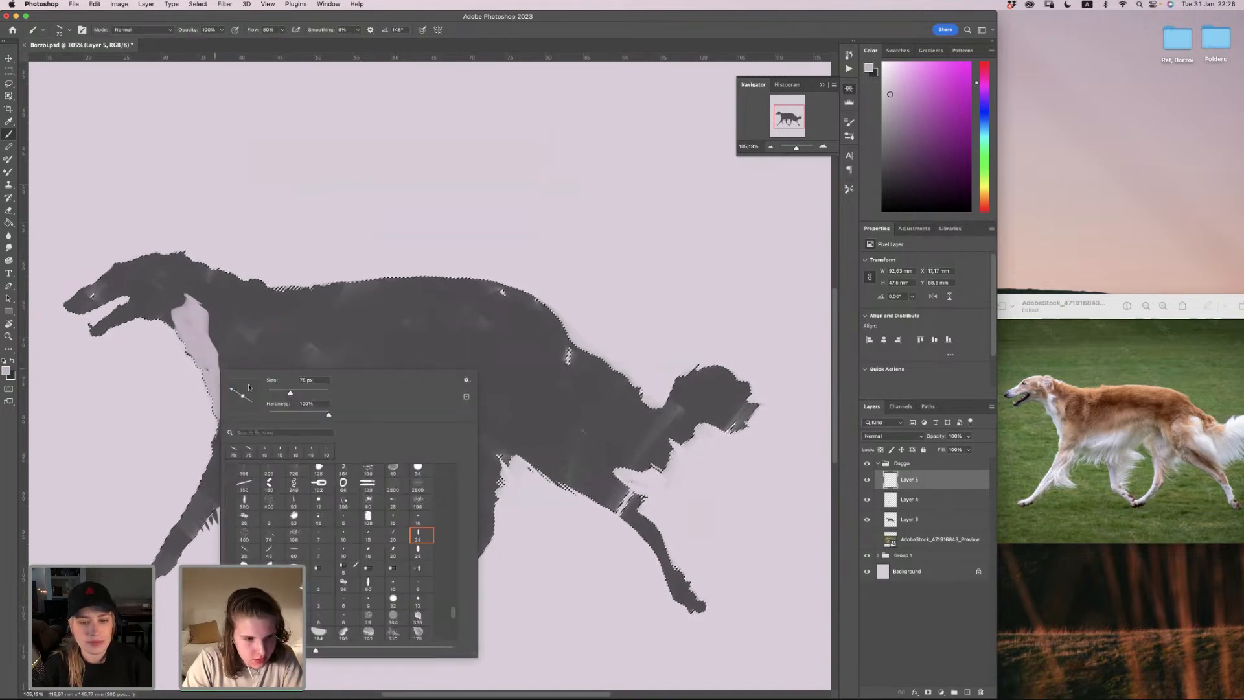
{"action": "left_click_drag", "start_coordinate": [249, 387], "coordinate": [254, 391]}
{"action": "key", "text": "Return"}
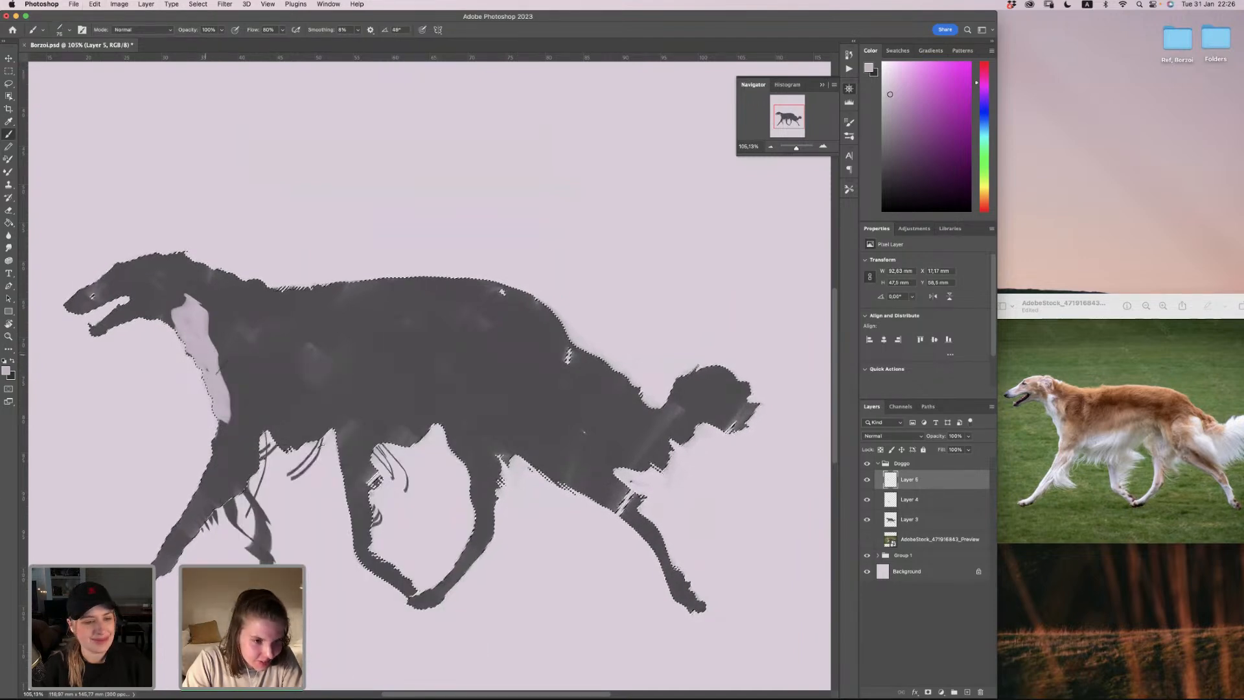
{"action": "left_click_drag", "start_coordinate": [220, 358], "coordinate": [229, 403]}
{"action": "key", "text": "super+z"}
{"action": "key", "text": "super+z"}
{"action": "key", "text": "super+z"}
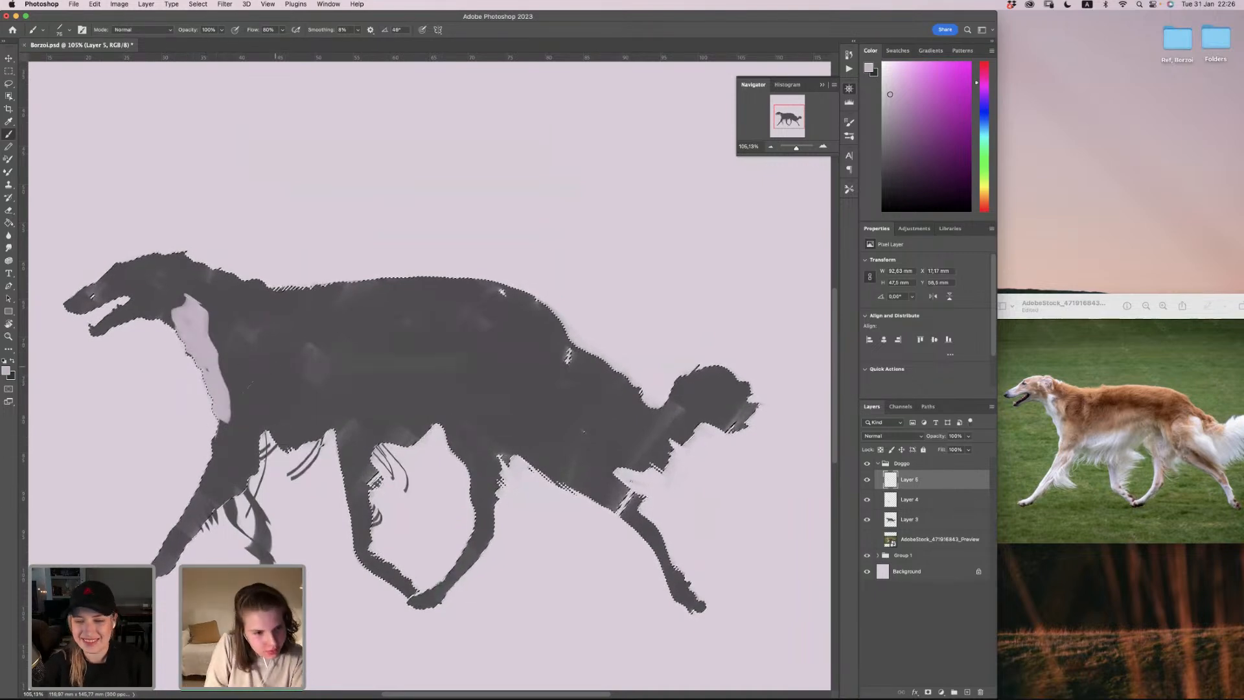
Step: Rotate the Brush tip to 113°, widen the light chest patch towards the shoulder, and move Layer 5 above the Doggo group
{"action": "right_click", "coordinate": [250, 388]}
{"action": "left_click_drag", "start_coordinate": [286, 405], "coordinate": [273, 402]}
{"action": "mouse_move", "coordinate": [214, 345]}
{"action": "left_mouse_down"}
{"action": "mouse_move", "coordinate": [227, 356]}
{"action": "mouse_move", "coordinate": [222, 388]}
{"action": "left_mouse_up"}
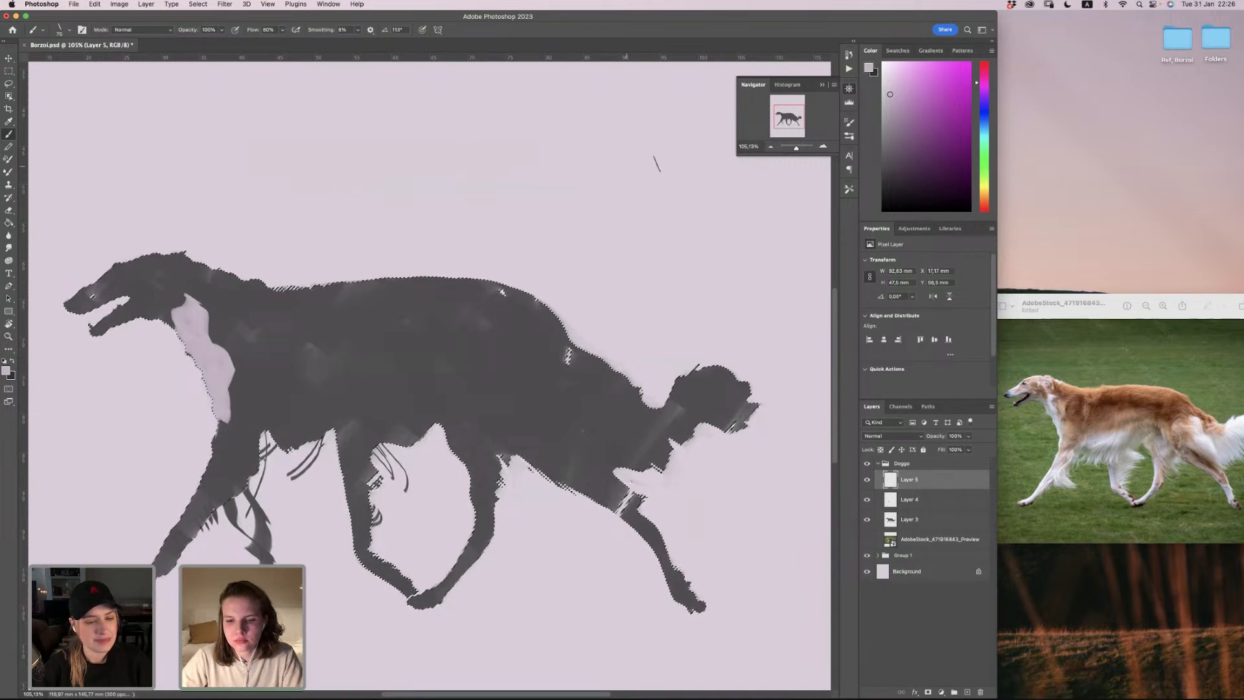
{"action": "key", "text": "super+bracketright"}
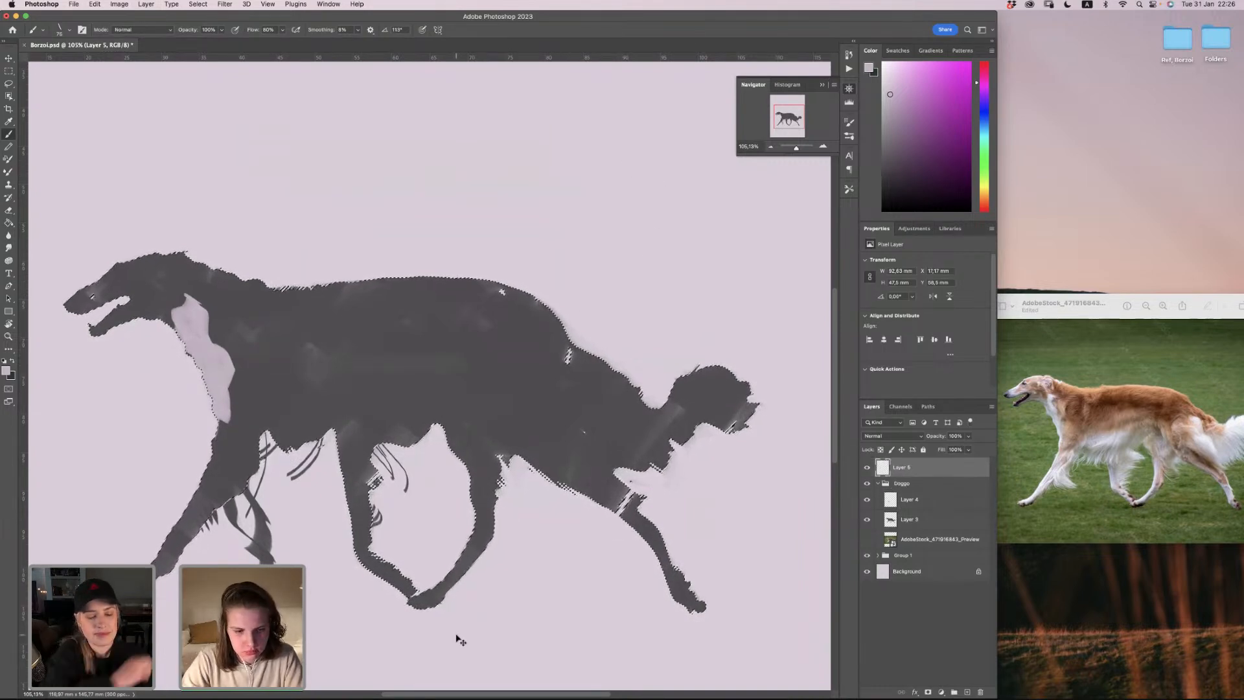
Step: Examine the borzoi's head, muzzle and light neck patch at 400% magnification
{"action": "key", "text": "super+equal"}
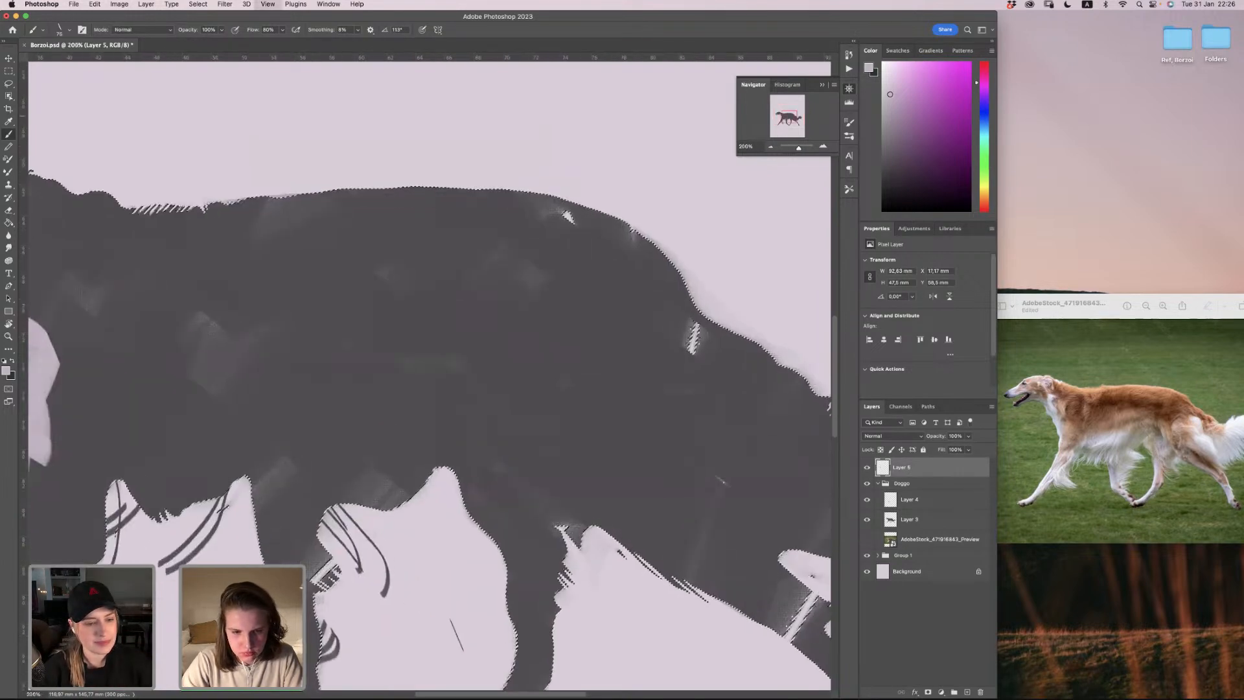
{"action": "scroll", "coordinate": [232, 295], "scroll_direction": "left", "scroll_amount": 15}
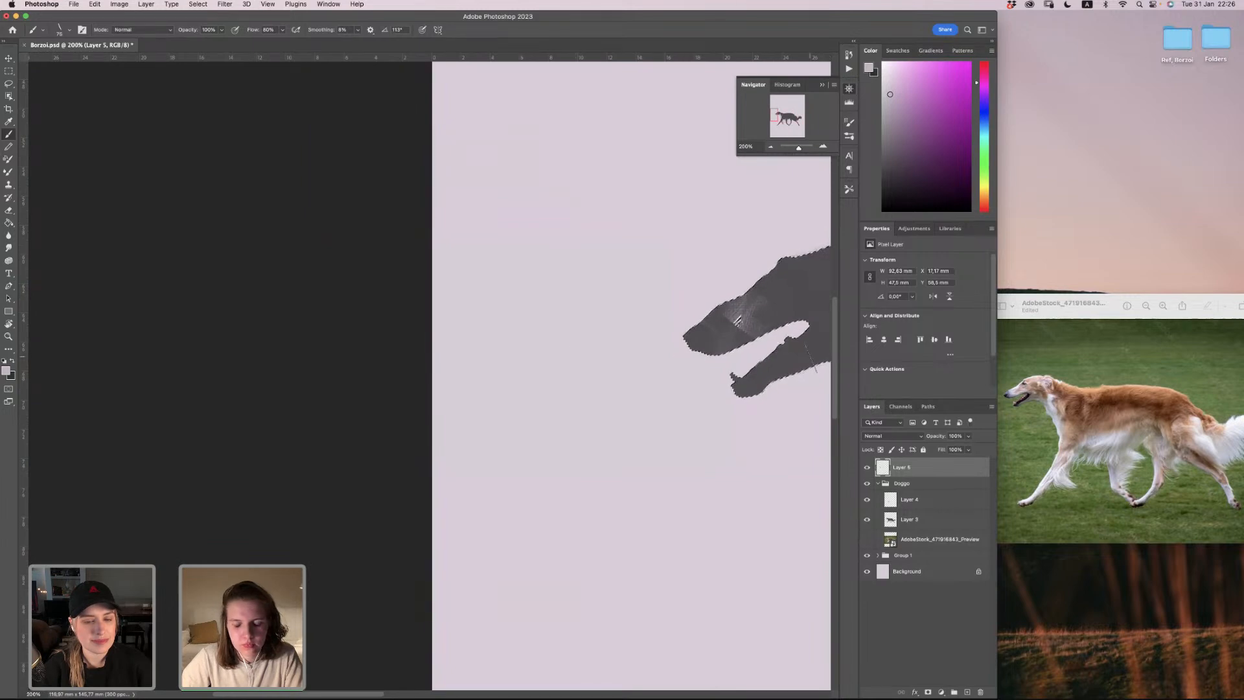
{"action": "scroll", "coordinate": [785, 361], "scroll_direction": "right", "scroll_amount": 4}
{"action": "scroll", "coordinate": [785, 361], "scroll_direction": "up", "scroll_amount": 2}
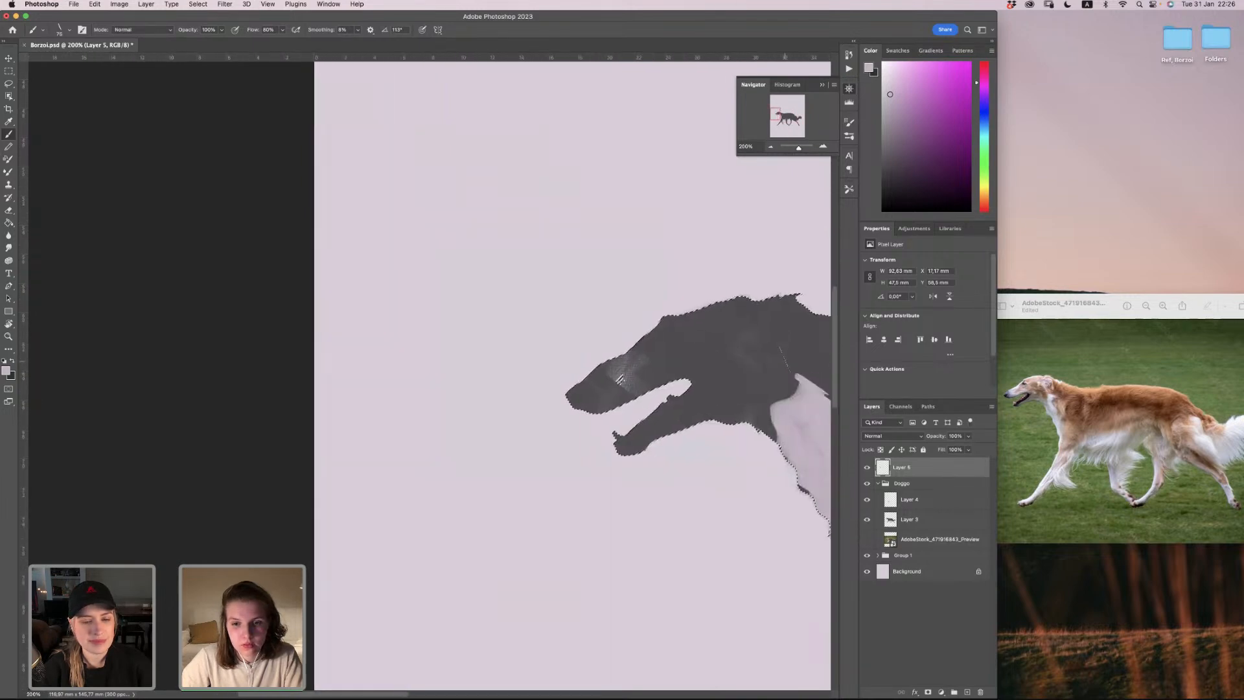
{"action": "scroll", "coordinate": [785, 361], "scroll_direction": "right", "scroll_amount": 5}
{"action": "scroll", "coordinate": [785, 361], "scroll_direction": "up", "scroll_amount": 1}
{"action": "scroll", "coordinate": [785, 361], "scroll_direction": "right", "scroll_amount": 4}
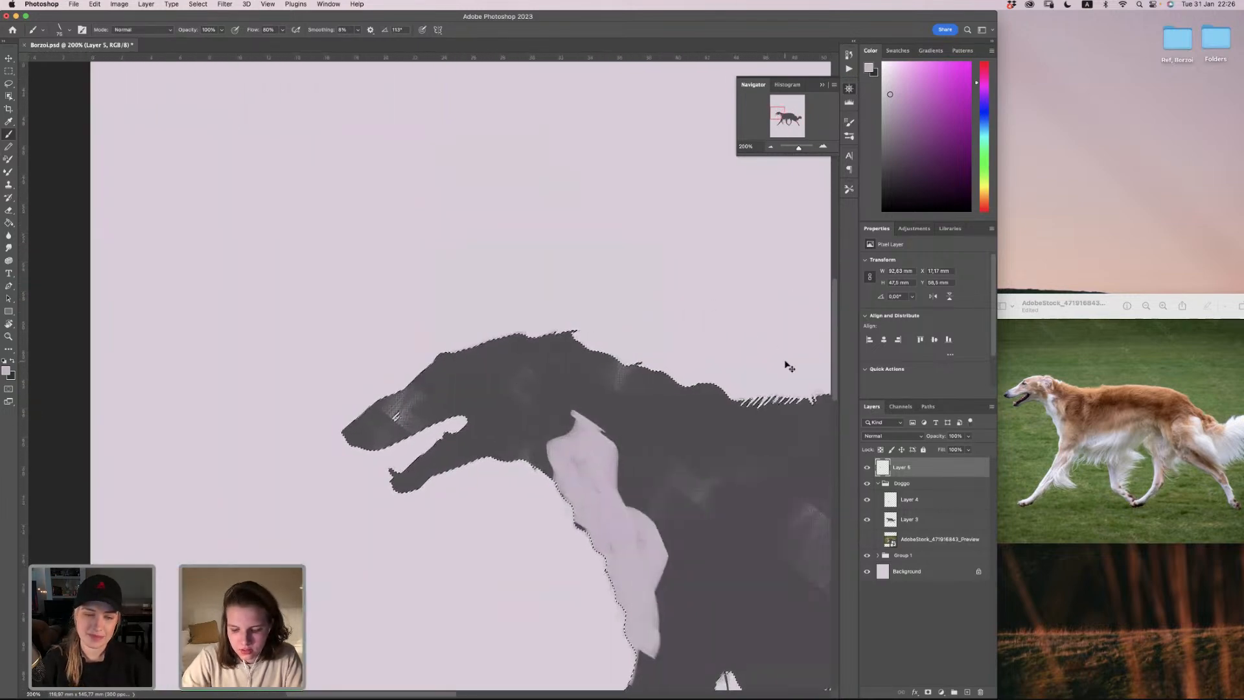
{"action": "scroll", "coordinate": [786, 361], "scroll_direction": "up", "scroll_amount": 5}
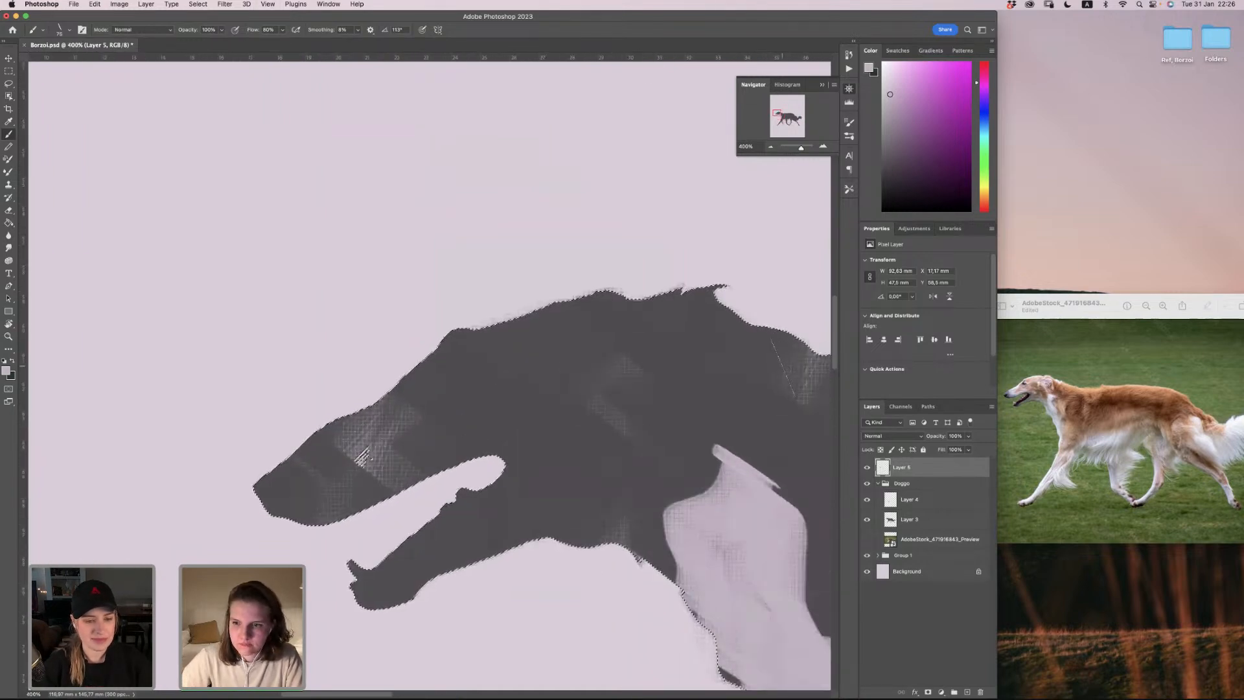
{"action": "scroll", "coordinate": [785, 361], "scroll_direction": "down", "scroll_amount": 3}
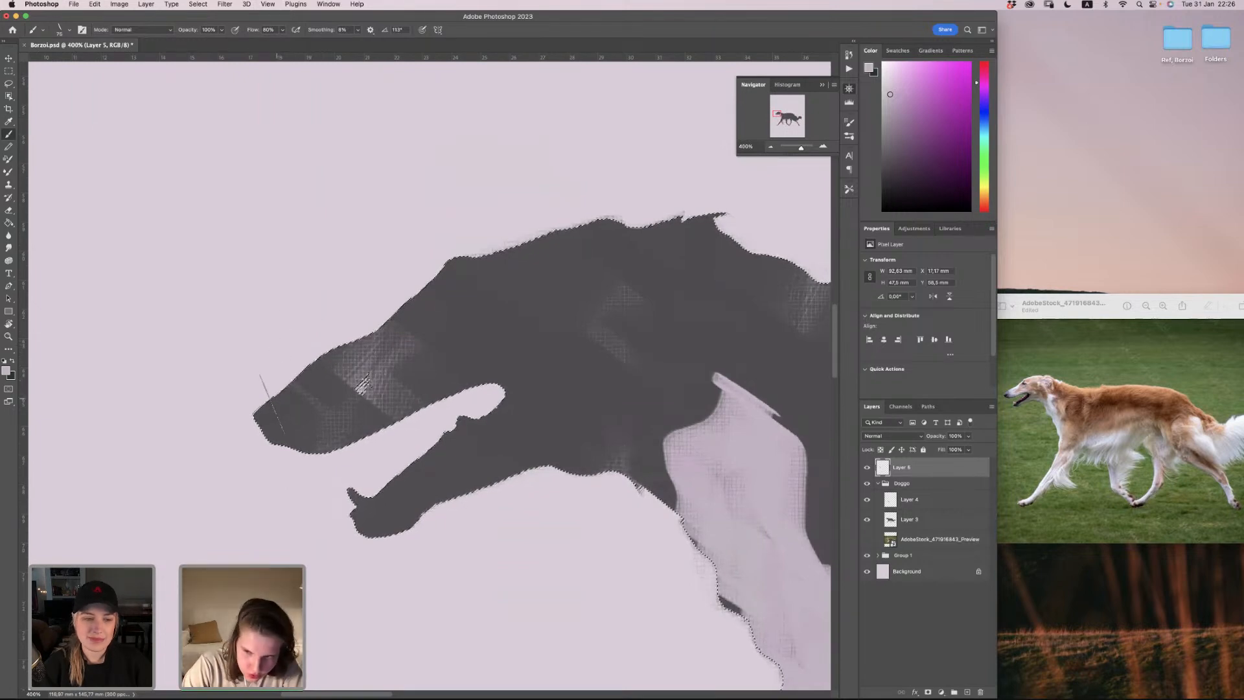
Step: Paint a light patch across the muzzle behind the nose and, with a smaller brush, a narrow light patch along the bridge of the snout
{"action": "left_click_drag", "start_coordinate": [281, 411], "coordinate": [290, 418]}
{"action": "left_click_drag", "start_coordinate": [353, 388], "coordinate": [283, 397]}
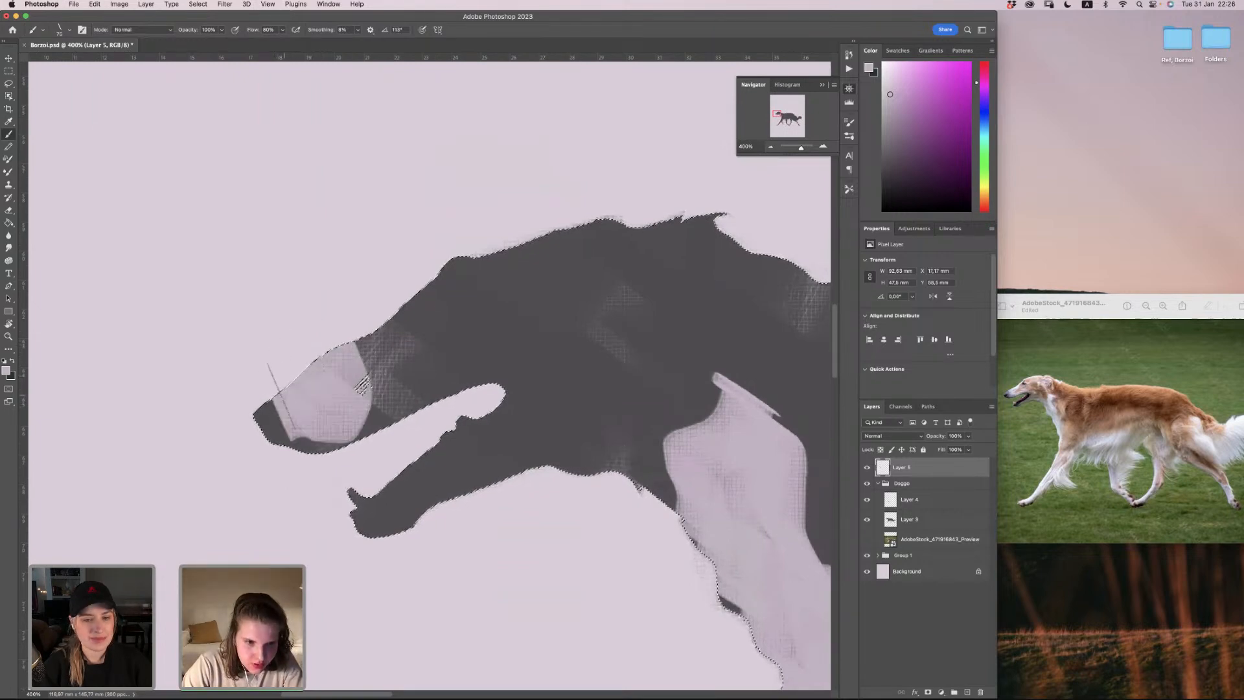
{"action": "key", "text": "bracketleft"}
{"action": "key", "text": "bracketleft"}
{"action": "key", "text": "bracketleft"}
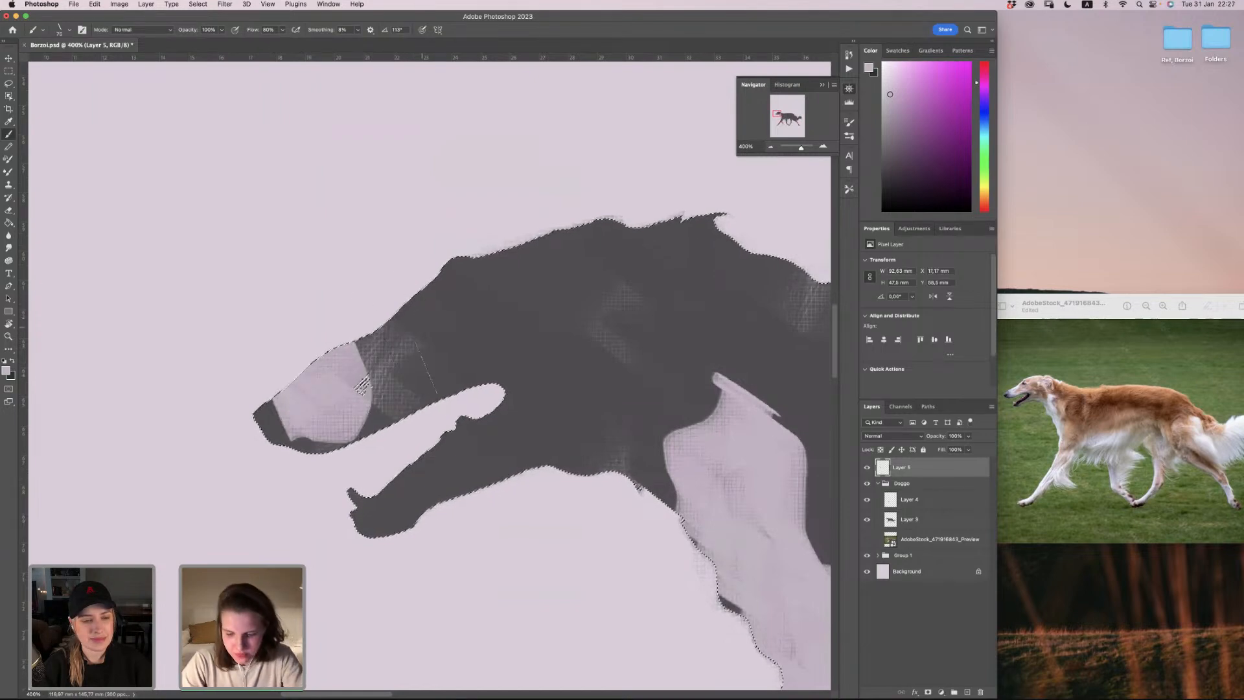
{"action": "key", "text": "bracketleft"}
{"action": "key", "text": "bracketleft"}
{"action": "key", "text": "bracketleft"}
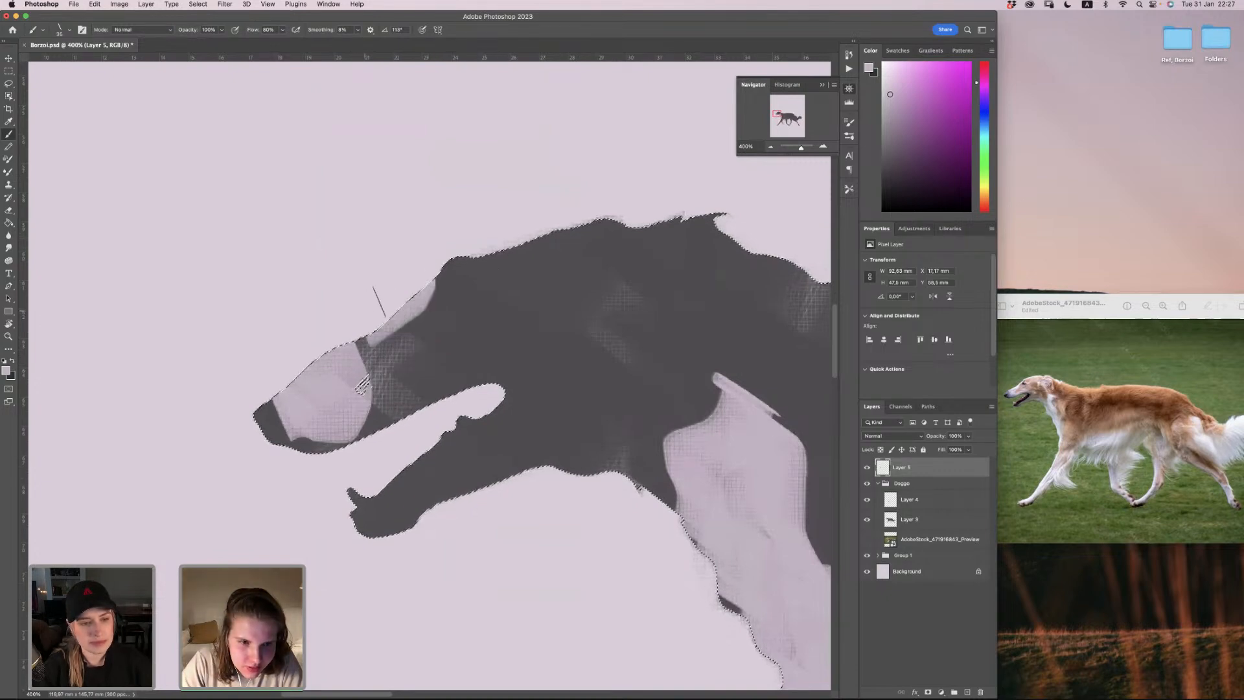
{"action": "left_click_drag", "start_coordinate": [370, 316], "coordinate": [422, 251]}
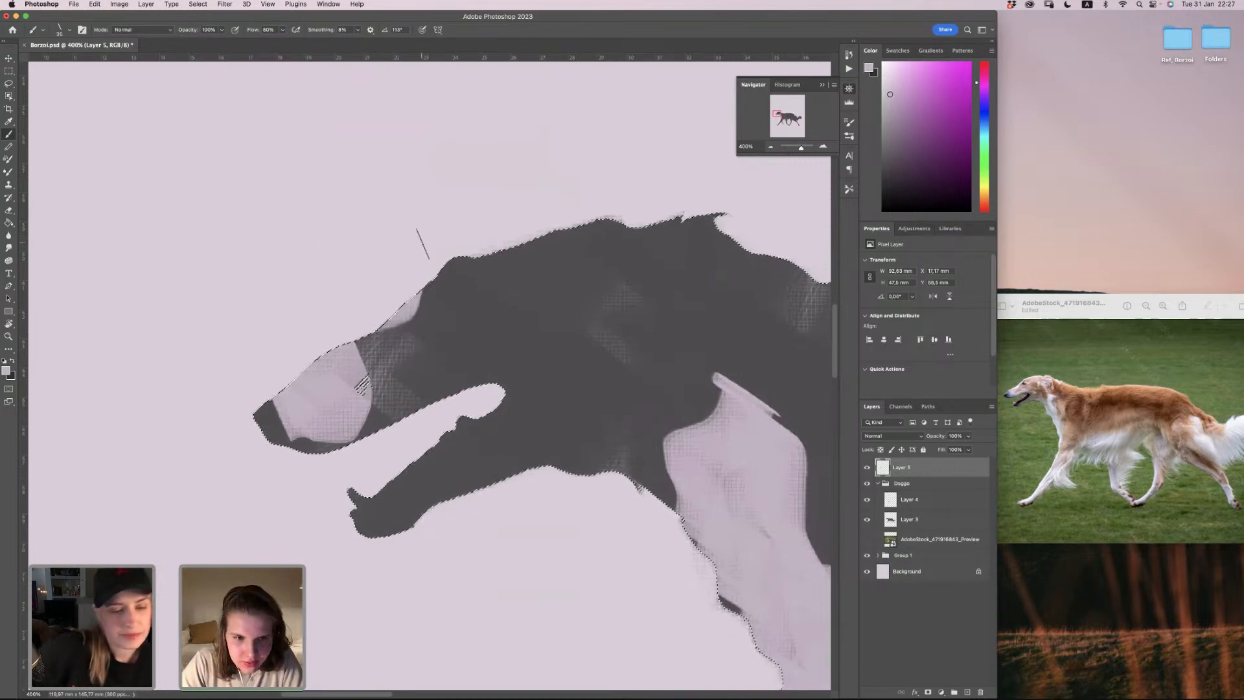
Step: Reselect the recent flat brush, rotate its tip, and paint light marks on the tip and teeth of the lower jaw
{"action": "right_click", "coordinate": [451, 293]}
{"action": "double_click", "coordinate": [512, 375]}
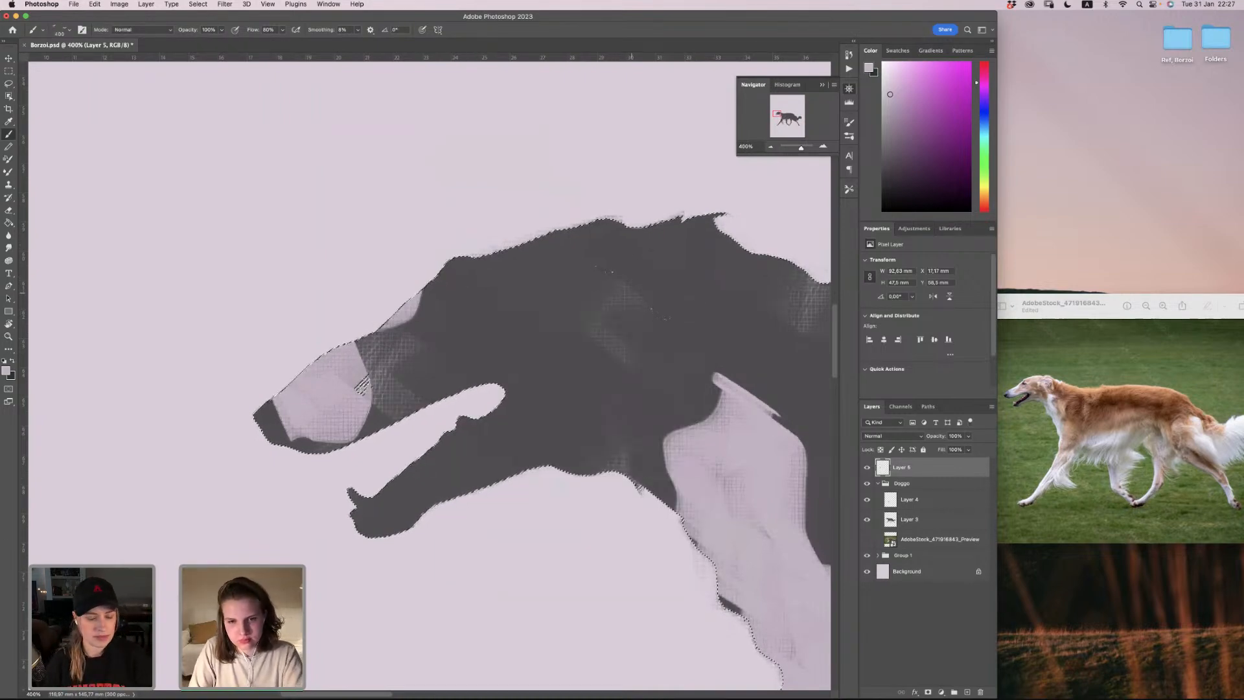
{"action": "right_click", "coordinate": [643, 301]}
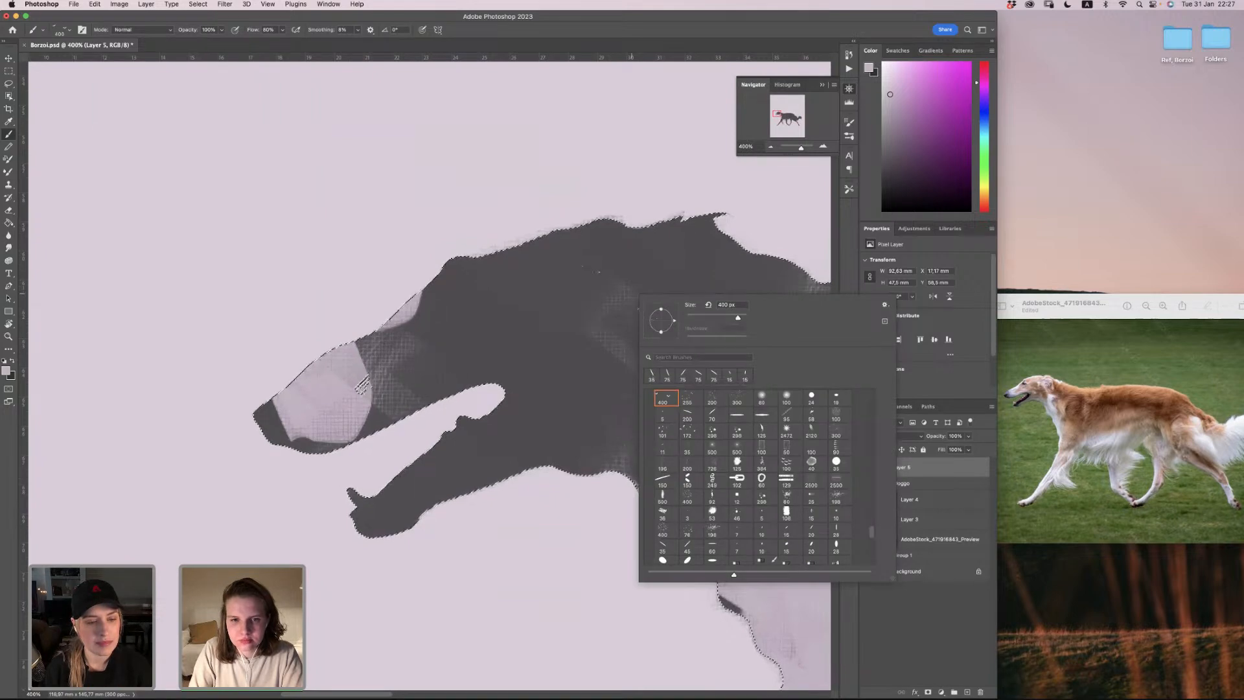
{"action": "left_click", "coordinate": [653, 375]}
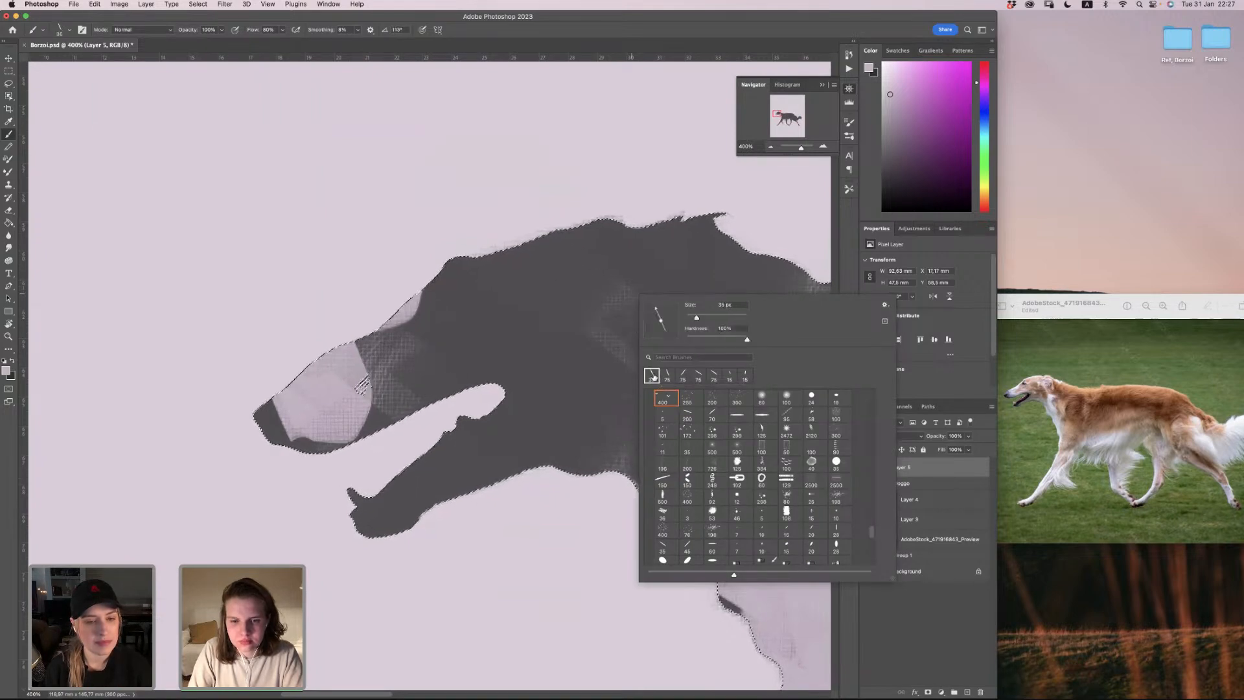
{"action": "left_click_drag", "start_coordinate": [656, 309], "coordinate": [651, 311]}
{"action": "left_click_drag", "start_coordinate": [350, 491], "coordinate": [368, 472]}
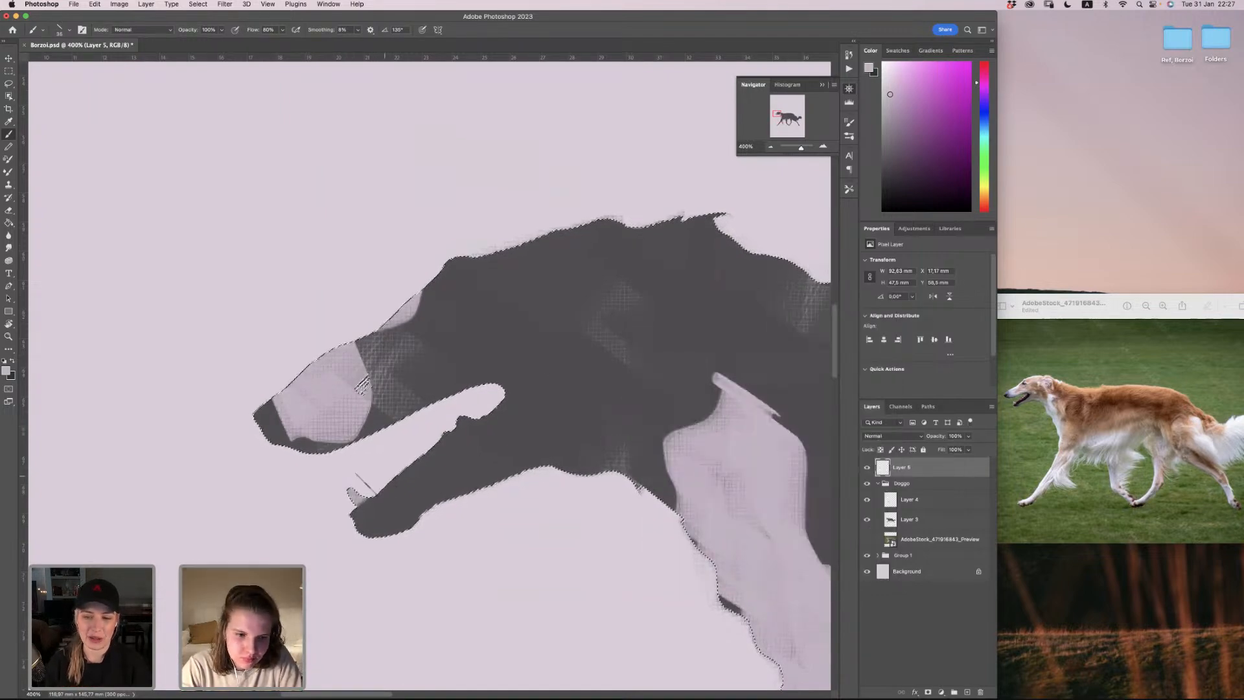
{"action": "left_click_drag", "start_coordinate": [346, 492], "coordinate": [353, 499]}
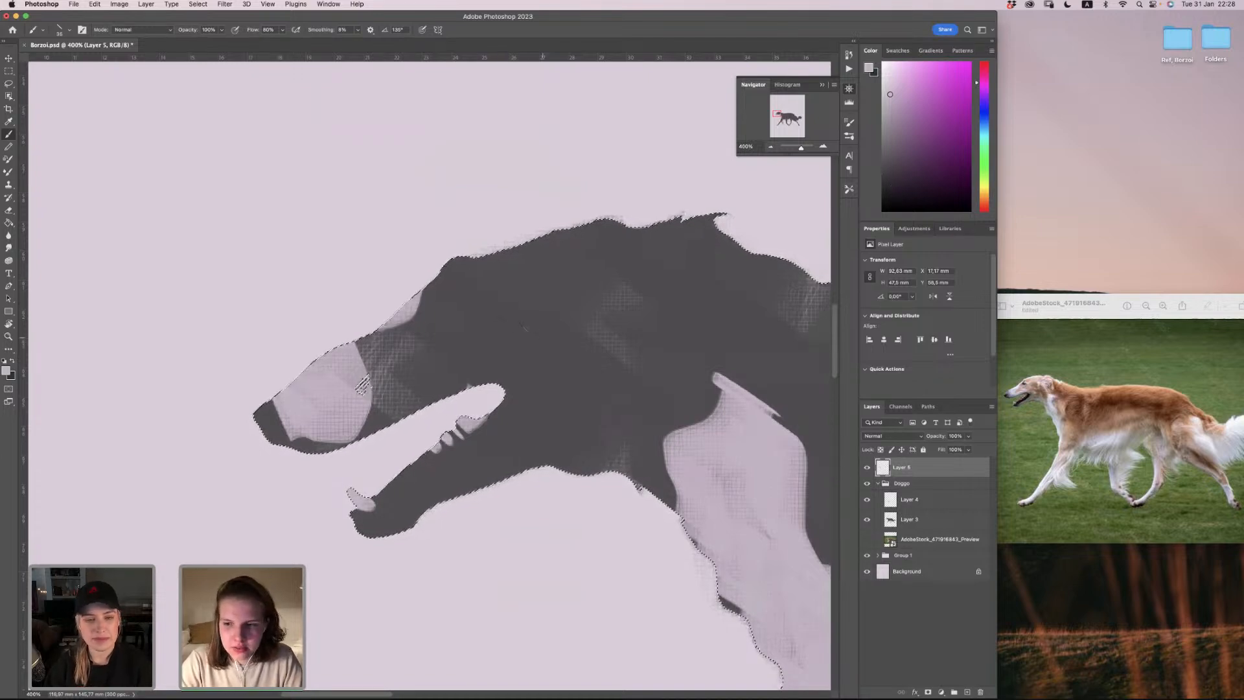
Step: Paint light marks around the eye and ear with the Brush tip at -172°, and a long light patch below the ear with a steeper tip
{"action": "right_click", "coordinate": [493, 341]}
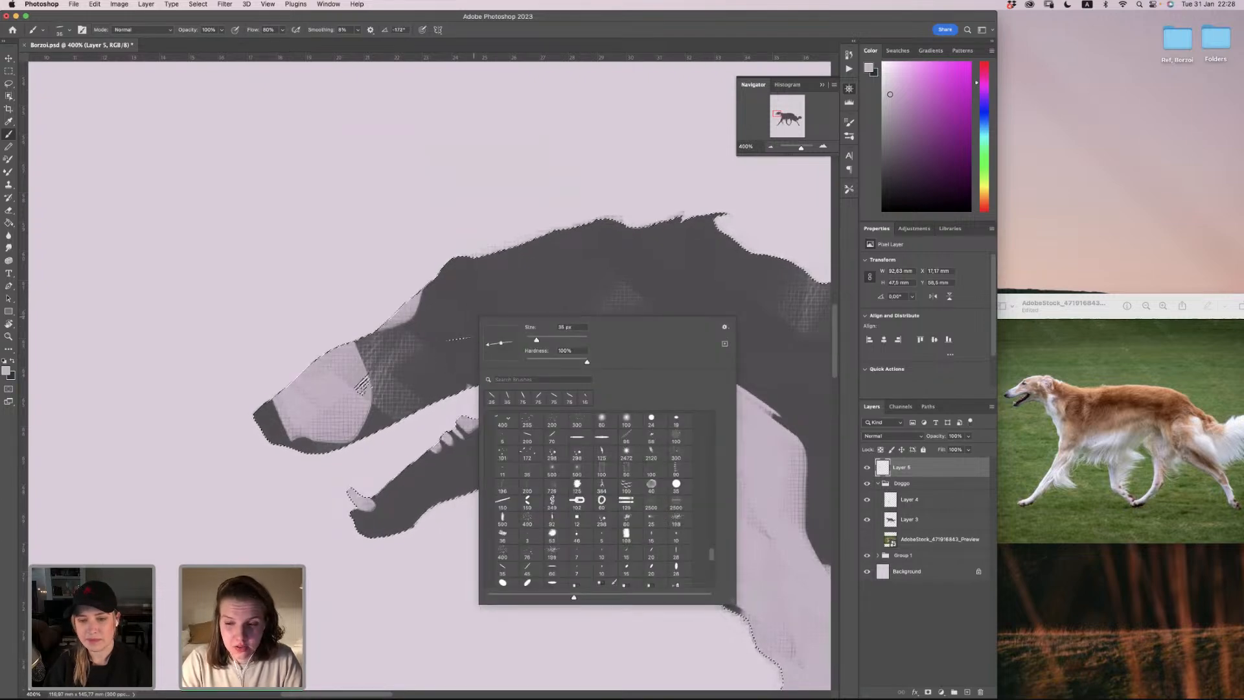
{"action": "left_click", "coordinate": [441, 338]}
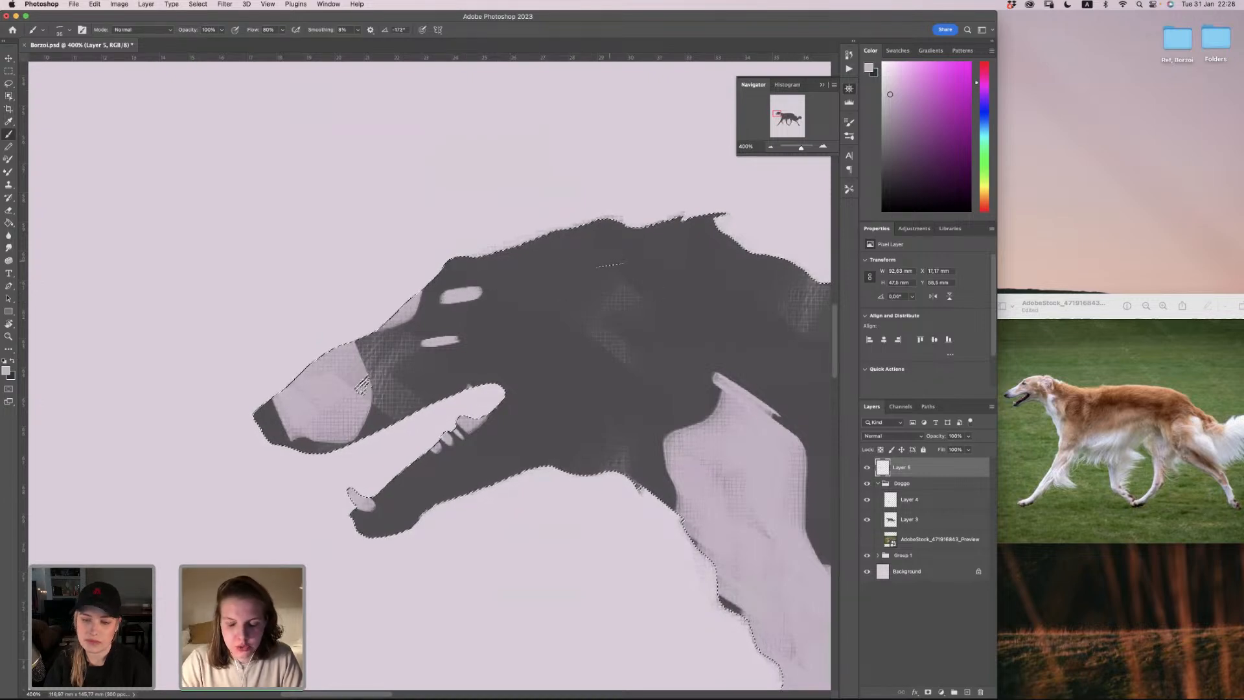
{"action": "mouse_move", "coordinate": [608, 277]}
{"action": "left_mouse_down"}
{"action": "mouse_move", "coordinate": [603, 289]}
{"action": "mouse_move", "coordinate": [601, 264]}
{"action": "mouse_move", "coordinate": [613, 282]}
{"action": "left_mouse_up"}
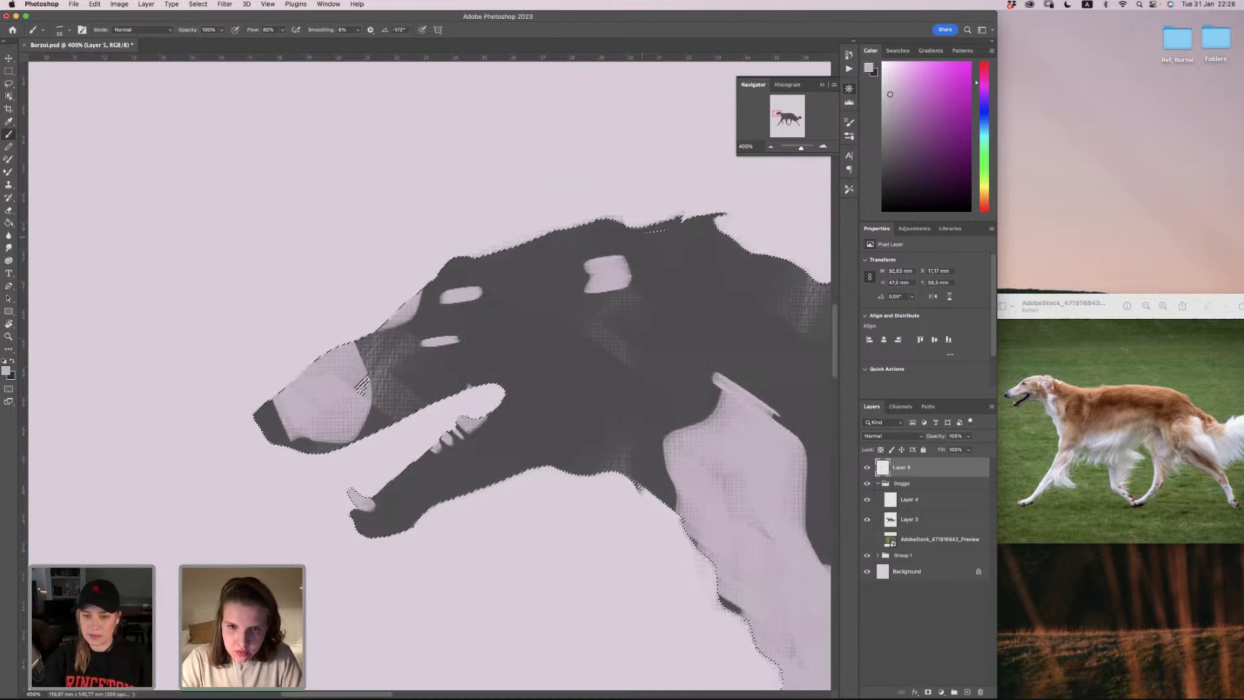
{"action": "left_click_drag", "start_coordinate": [658, 231], "coordinate": [643, 236]}
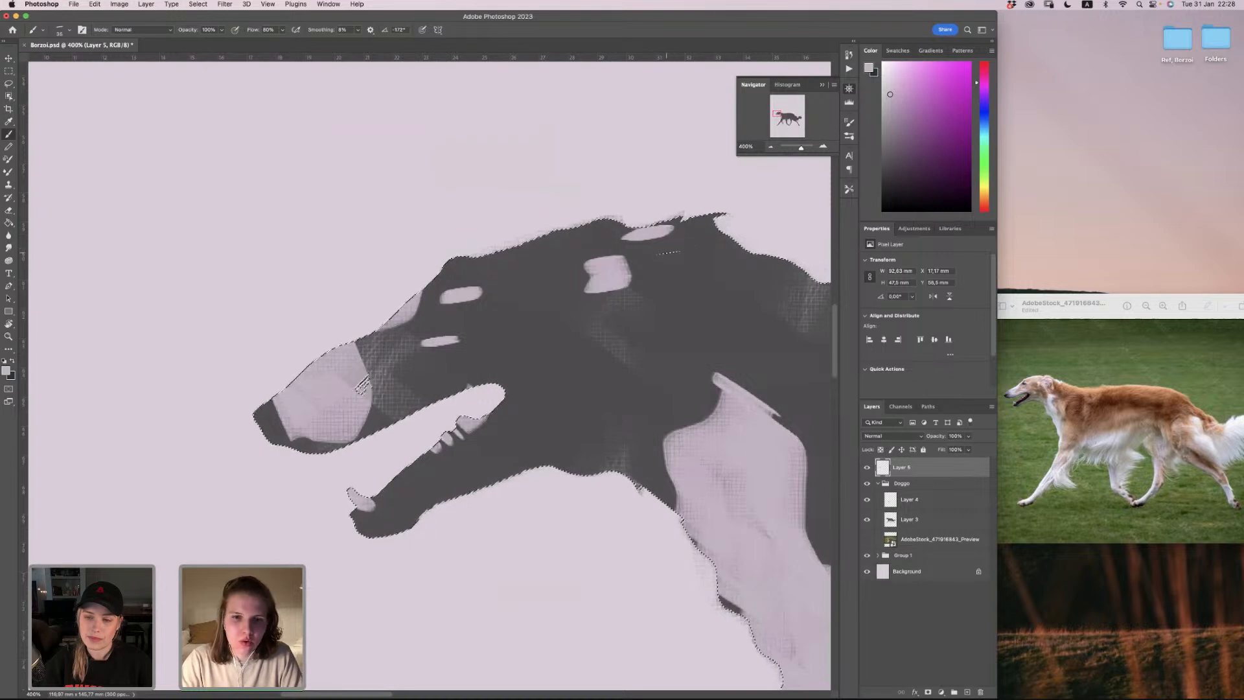
{"action": "mouse_move", "coordinate": [655, 257]}
{"action": "left_mouse_down"}
{"action": "mouse_move", "coordinate": [647, 288]}
{"action": "mouse_move", "coordinate": [672, 285]}
{"action": "left_mouse_up"}
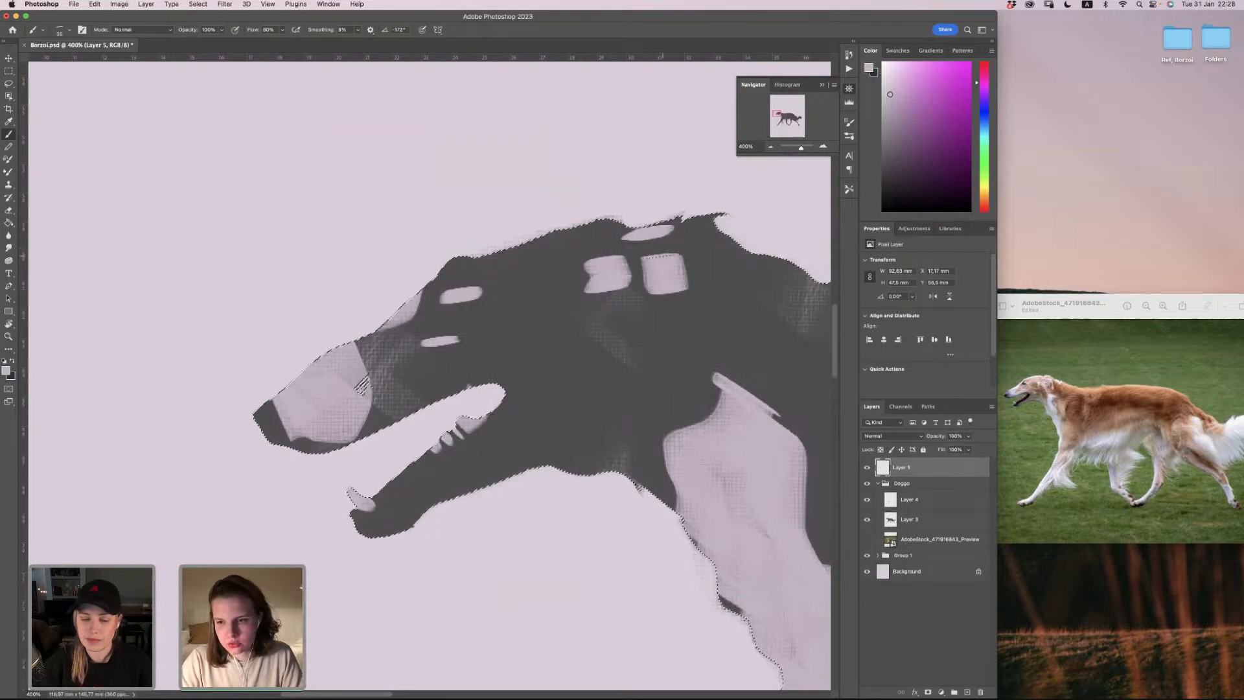
{"action": "right_click", "coordinate": [675, 322]}
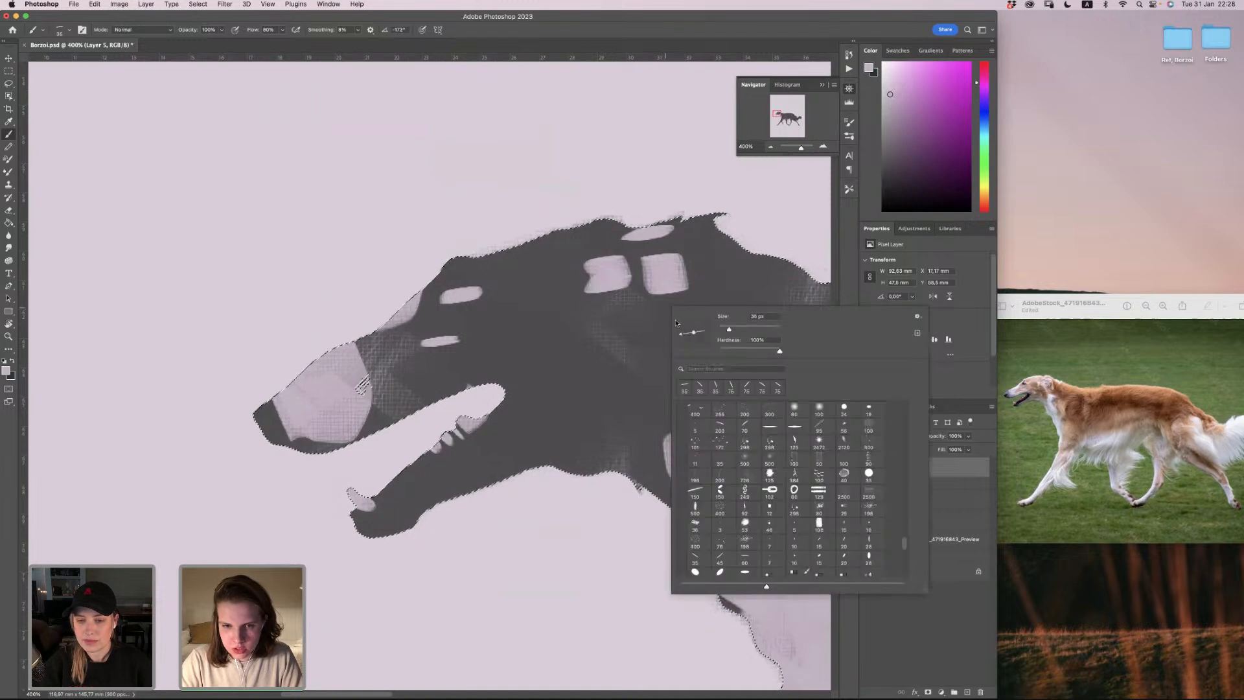
{"action": "mouse_move", "coordinate": [679, 332]}
{"action": "left_mouse_down"}
{"action": "mouse_move", "coordinate": [688, 320]}
{"action": "mouse_move", "coordinate": [656, 326]}
{"action": "mouse_move", "coordinate": [668, 371]}
{"action": "mouse_move", "coordinate": [662, 317]}
{"action": "mouse_move", "coordinate": [679, 333]}
{"action": "mouse_move", "coordinate": [667, 343]}
{"action": "left_mouse_up"}
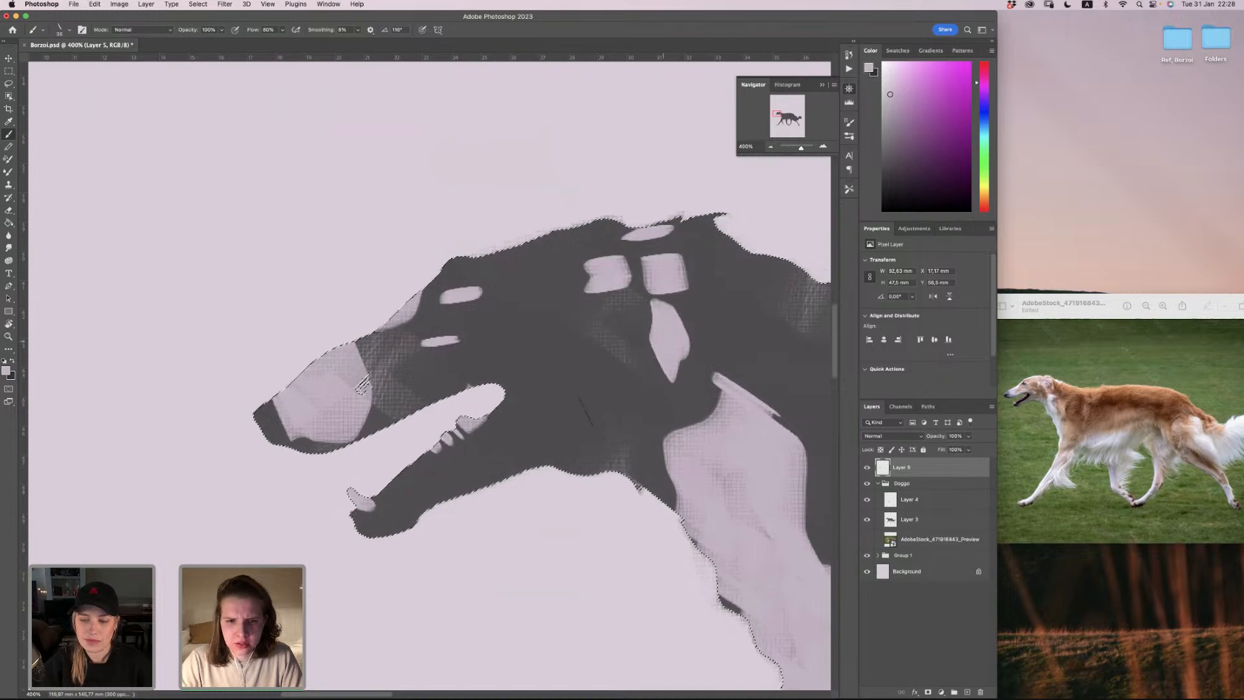
Step: Reselect the recent flat brush, rotate its tip to 140°, and dab a tiny light spot on the cheek behind the mouth
{"action": "key", "text": "period"}
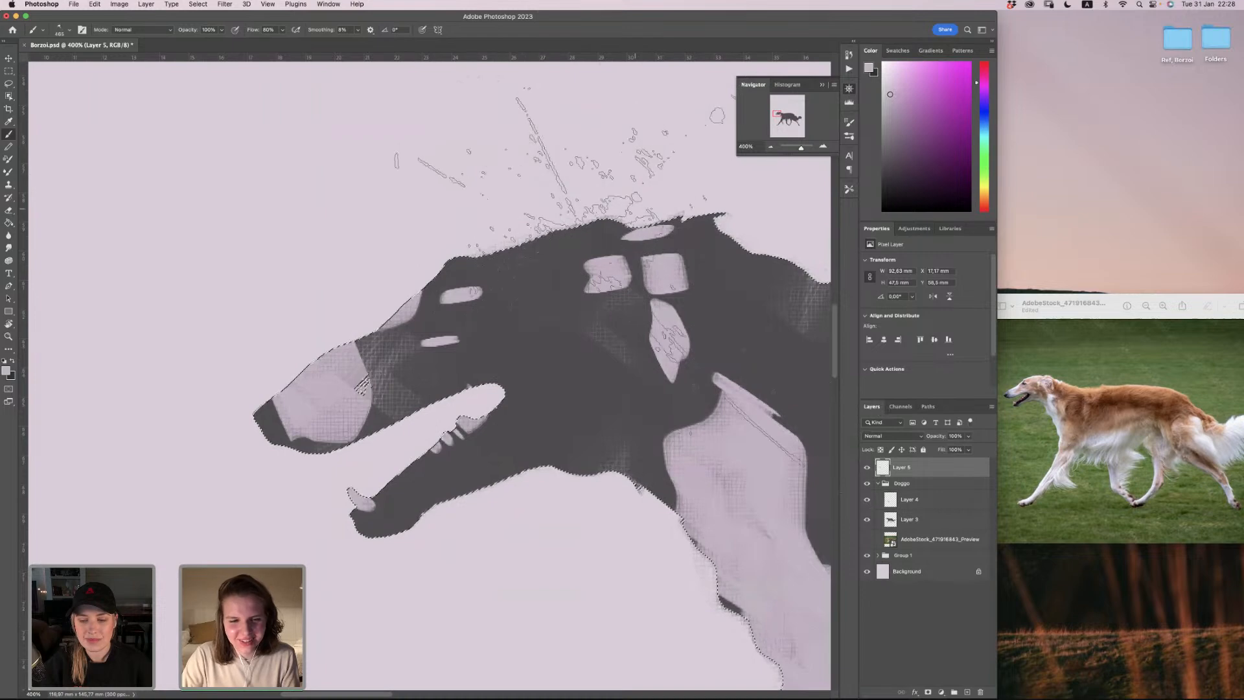
{"action": "right_click", "coordinate": [614, 357]}
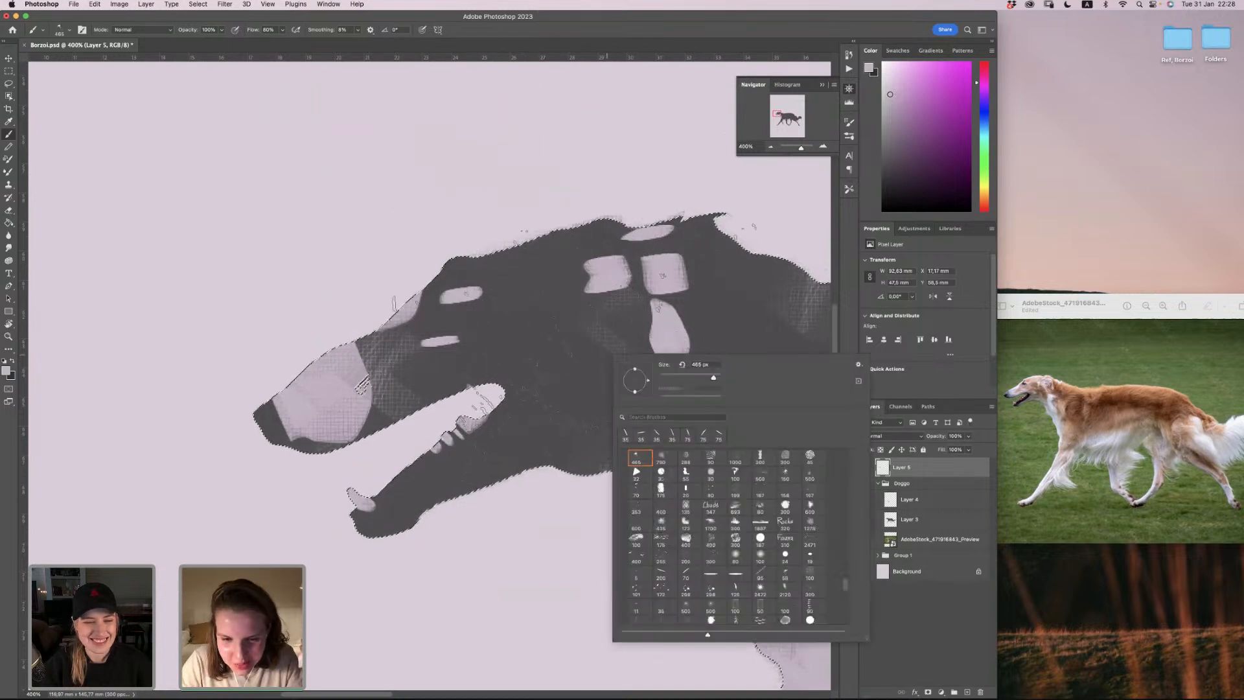
{"action": "left_click", "coordinate": [625, 435]}
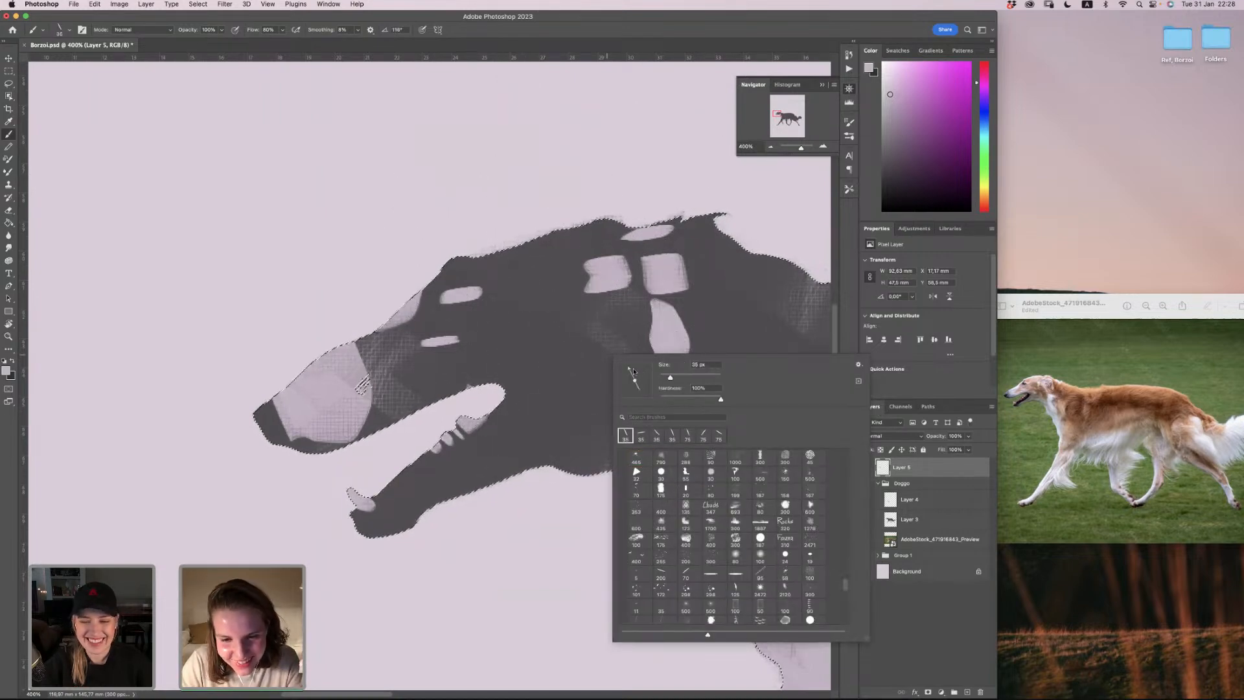
{"action": "left_click", "coordinate": [618, 370]}
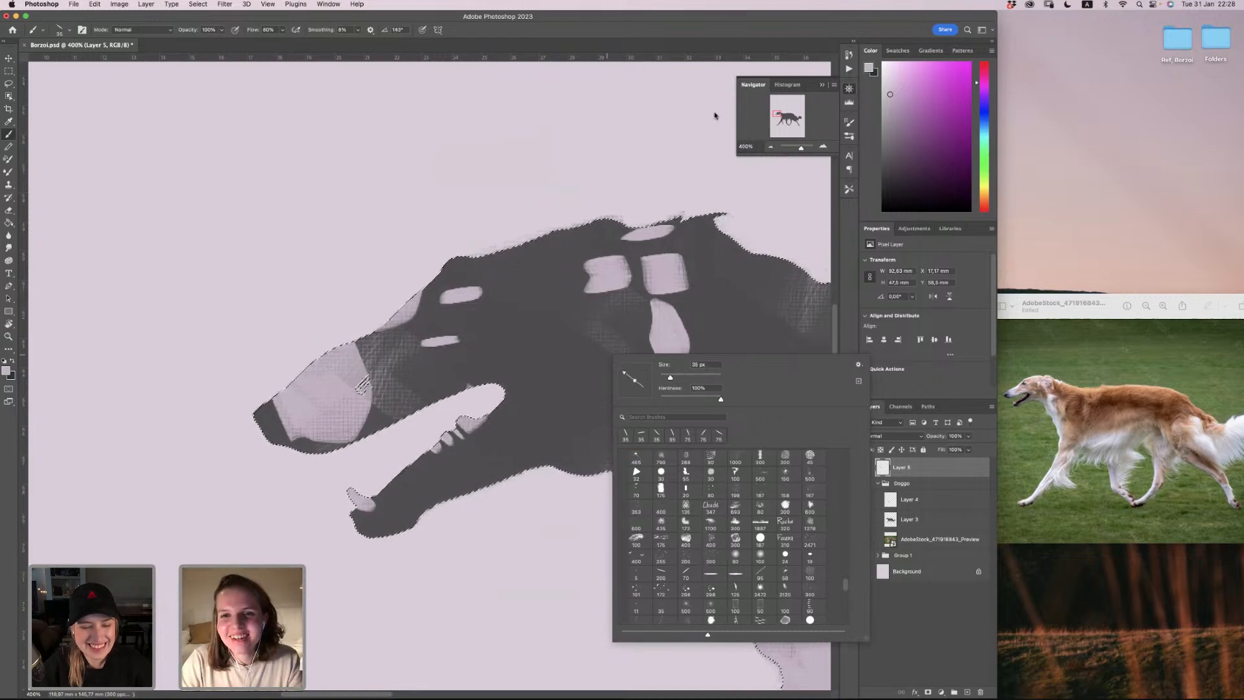
{"action": "left_click", "coordinate": [730, 12]}
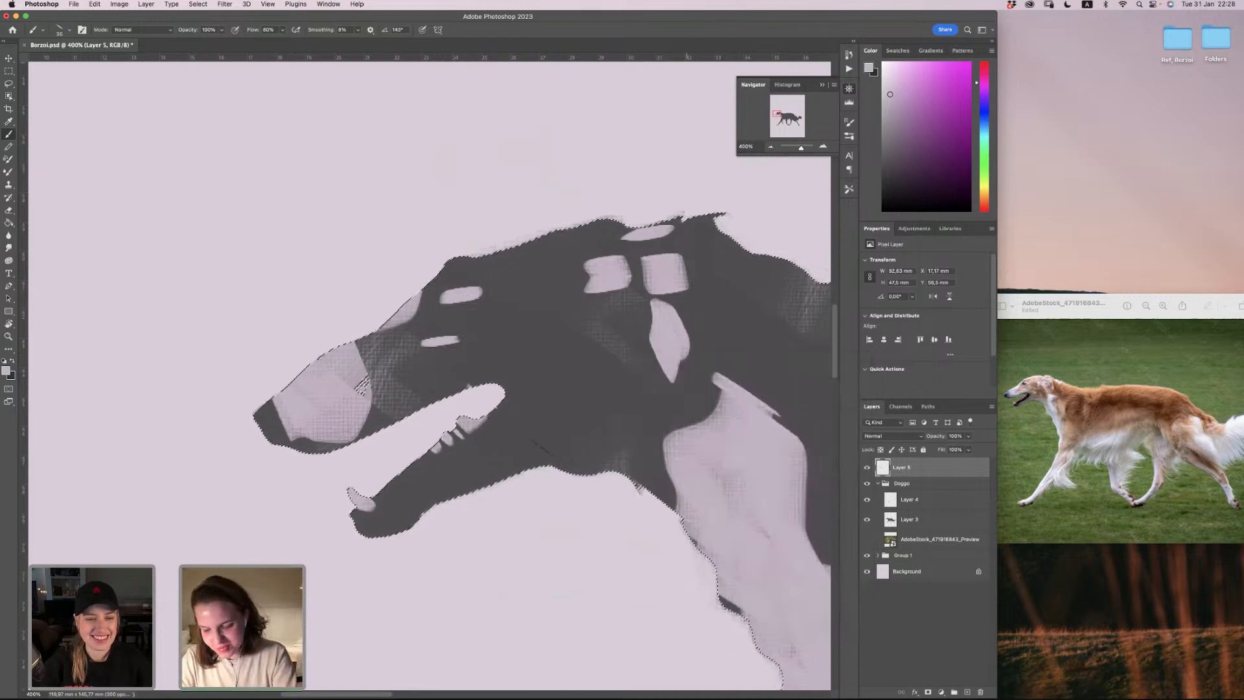
{"action": "left_click", "coordinate": [546, 387]}
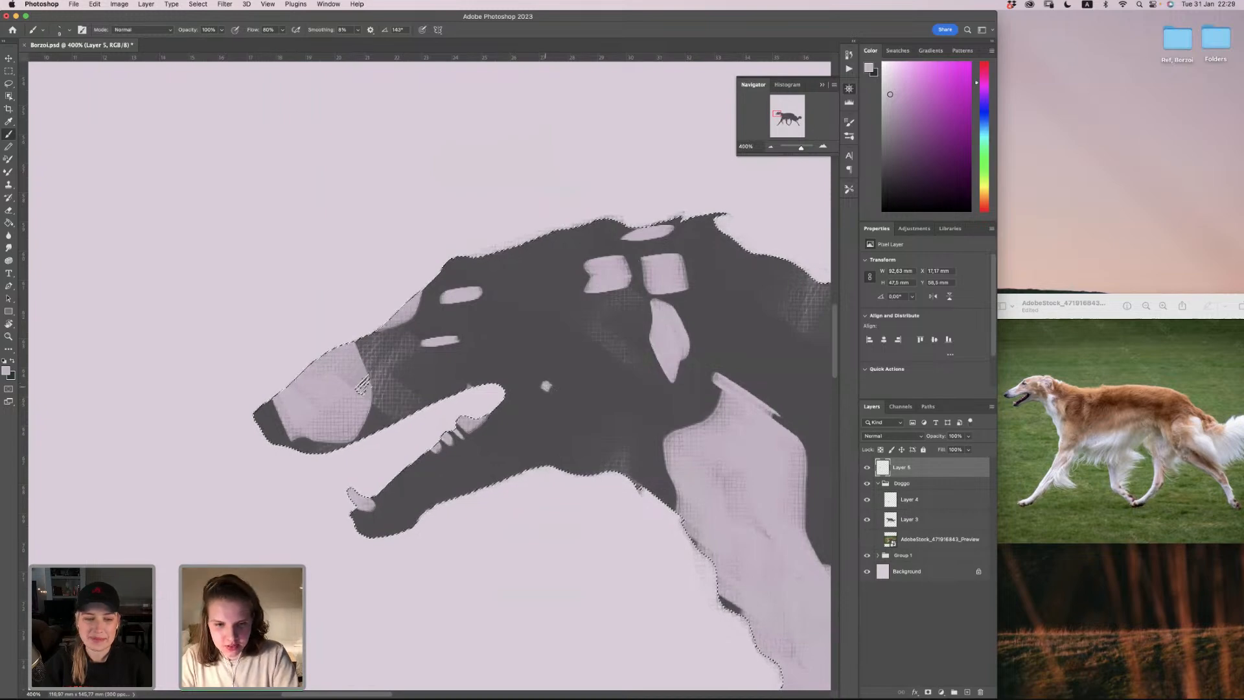
{"action": "key", "text": "super+z"}
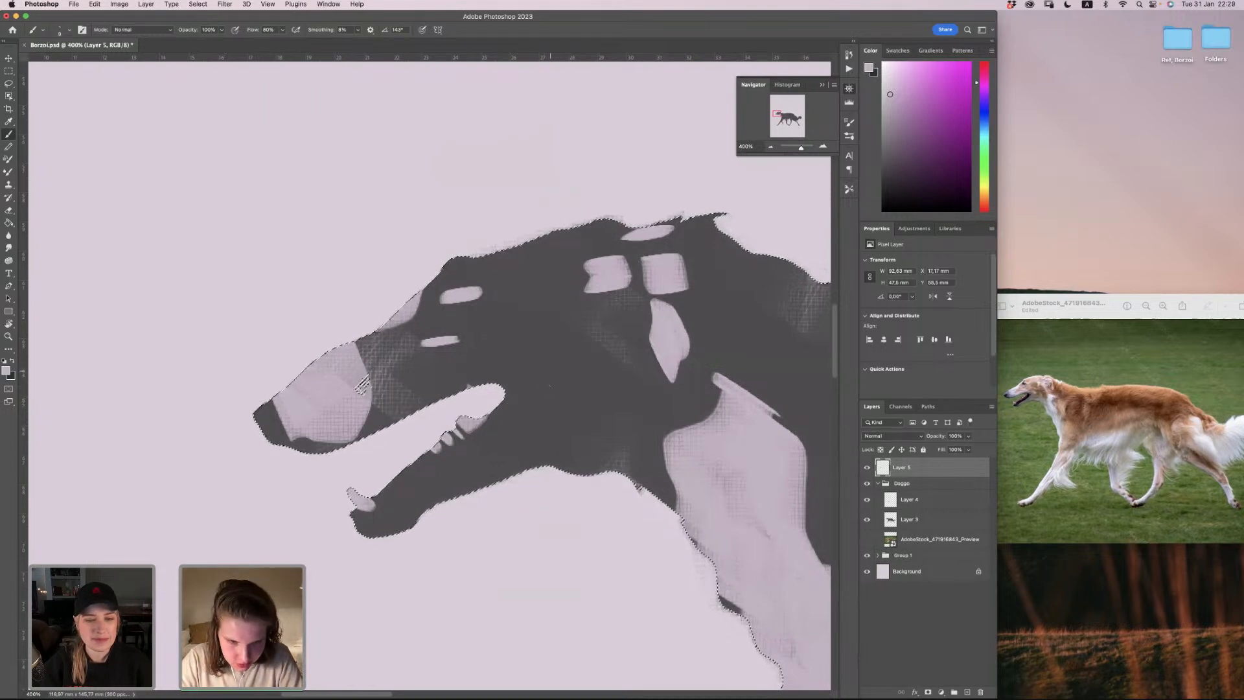
{"action": "left_click", "coordinate": [549, 387]}
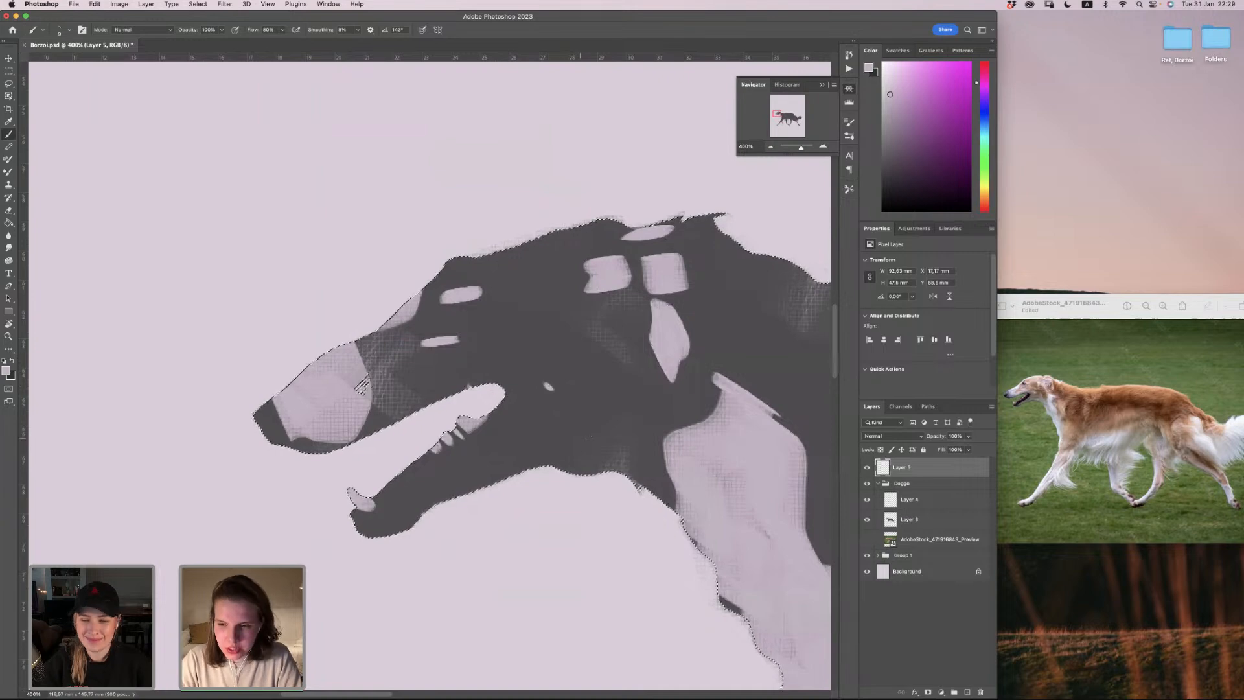
Step: Enlarge the brush and paint a light strip along the underside of the jaw and throat
{"action": "right_click", "coordinate": [622, 422]}
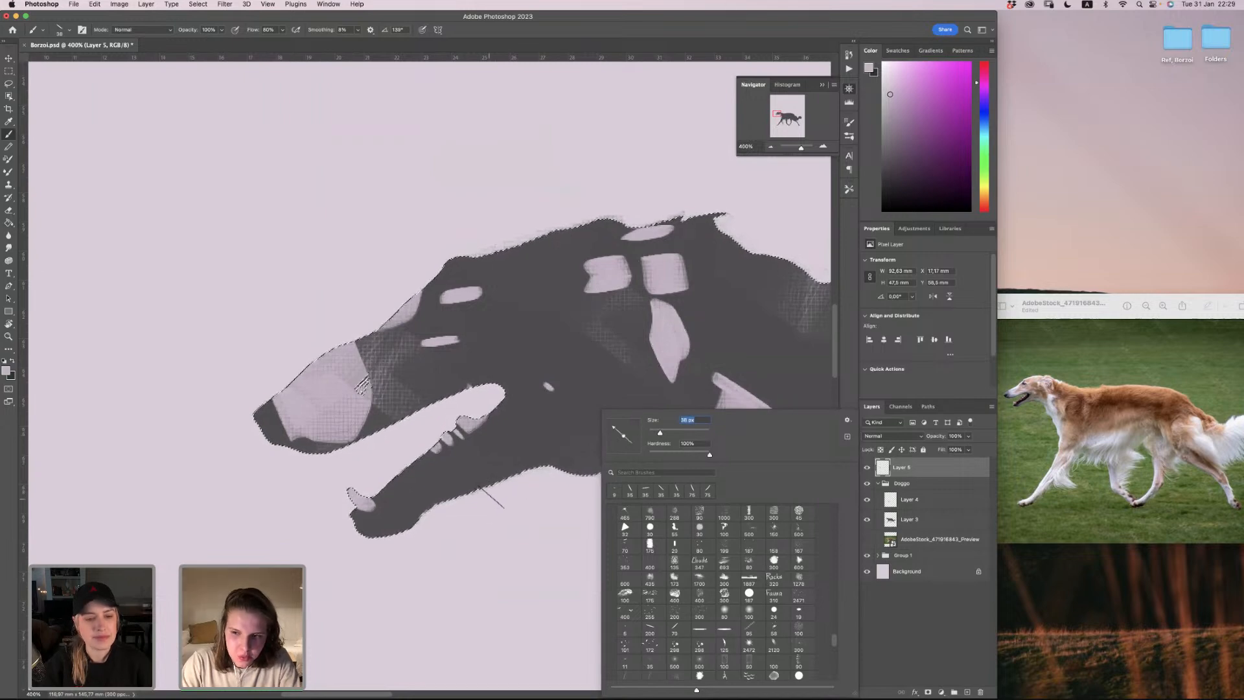
{"action": "mouse_move", "coordinate": [491, 498]}
{"action": "left_mouse_down"}
{"action": "mouse_move", "coordinate": [512, 473]}
{"action": "mouse_move", "coordinate": [552, 465]}
{"action": "mouse_move", "coordinate": [632, 485]}
{"action": "left_mouse_up"}
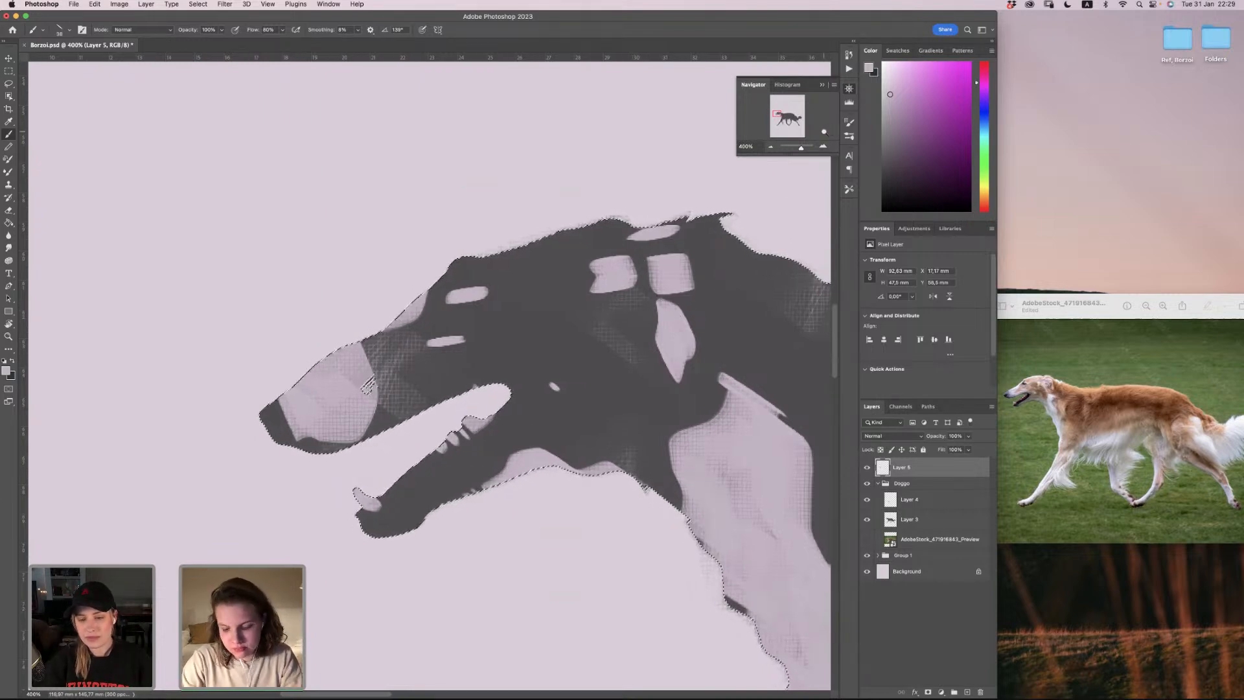
Step: Examine the light markings on the borzoi's head and chest against the body and legs at 200% magnification
{"action": "key", "text": "super+minus"}
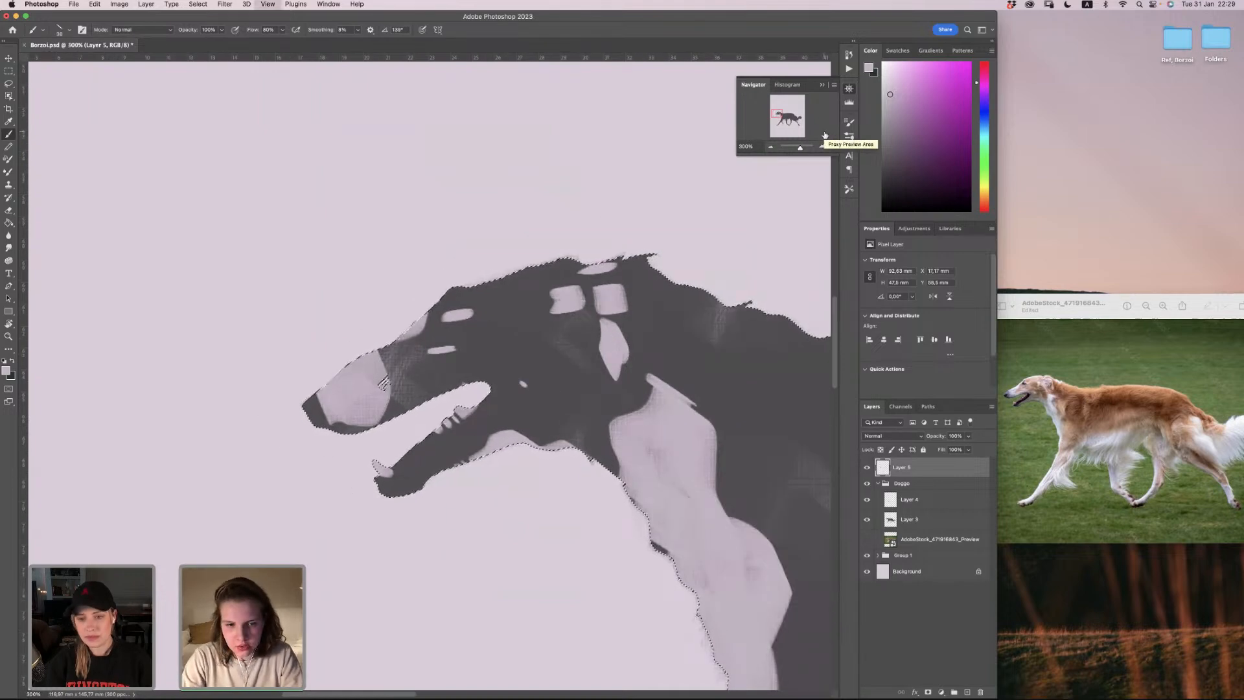
{"action": "key", "text": "super+minus"}
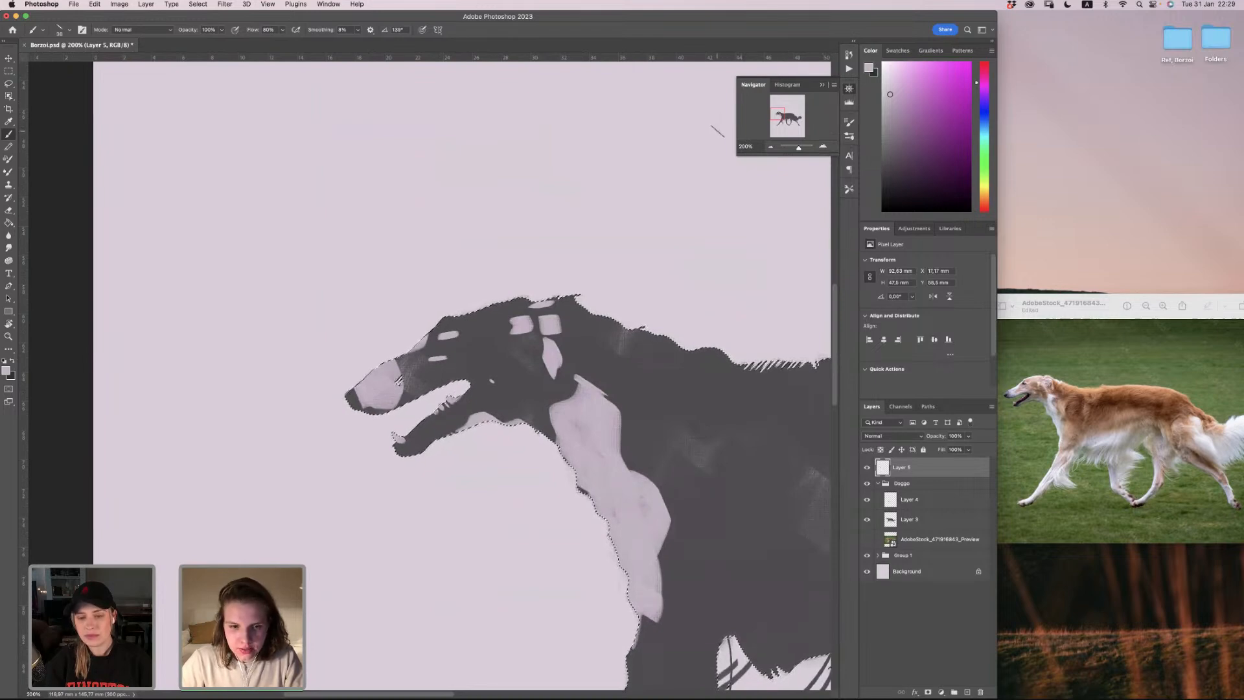
{"action": "scroll", "coordinate": [718, 131], "scroll_direction": "up", "scroll_amount": 5}
{"action": "scroll", "coordinate": [717, 131], "scroll_direction": "right", "scroll_amount": 4}
{"action": "scroll", "coordinate": [717, 132], "scroll_direction": "down", "scroll_amount": 4}
{"action": "scroll", "coordinate": [717, 131], "scroll_direction": "left", "scroll_amount": 2}
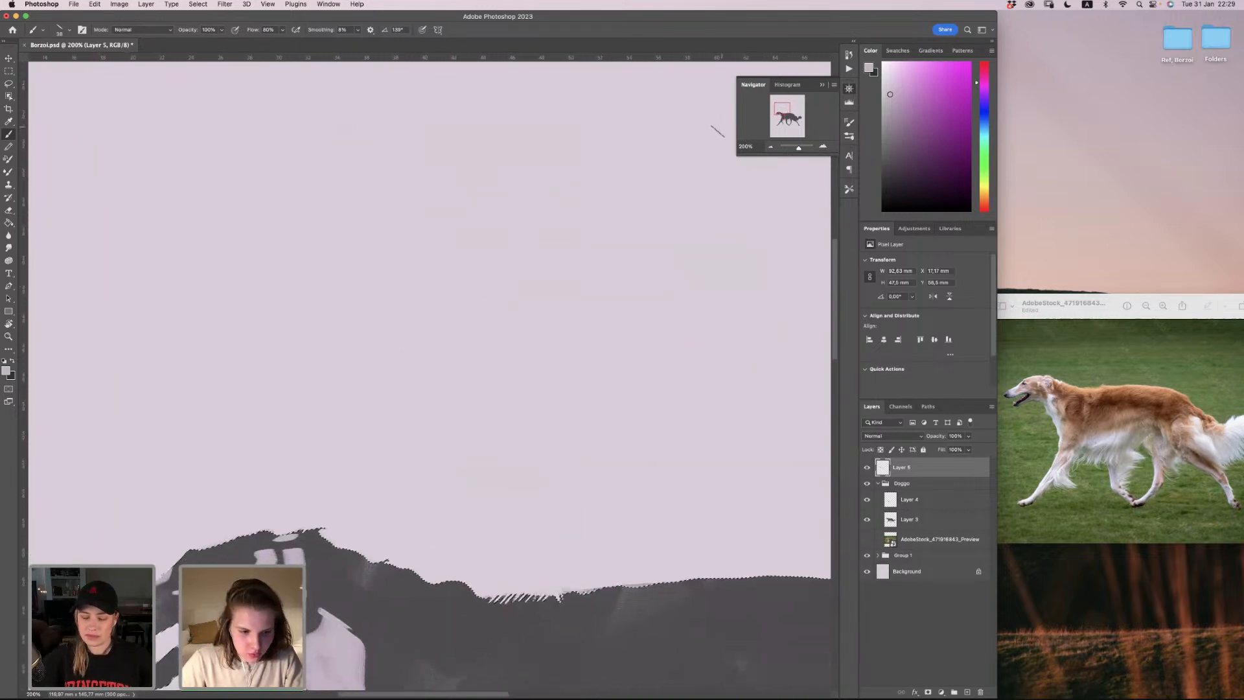
{"action": "scroll", "coordinate": [717, 132], "scroll_direction": "down", "scroll_amount": 20}
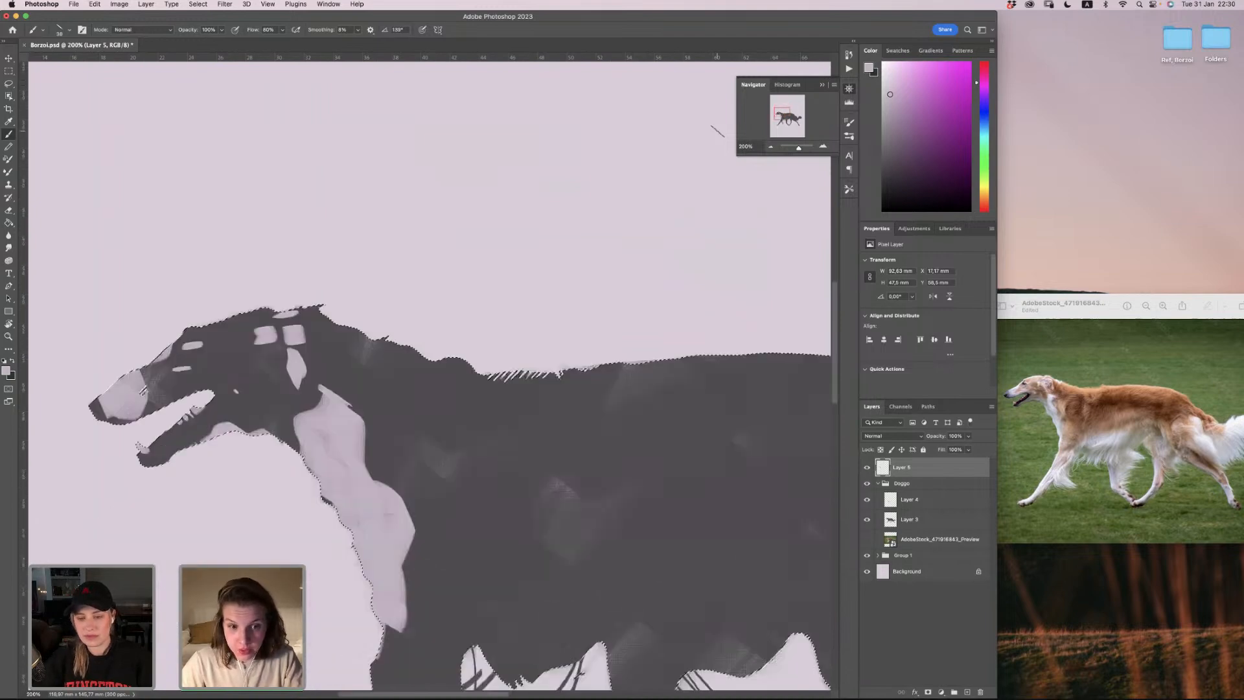
{"action": "scroll", "coordinate": [717, 132], "scroll_direction": "up", "scroll_amount": 15}
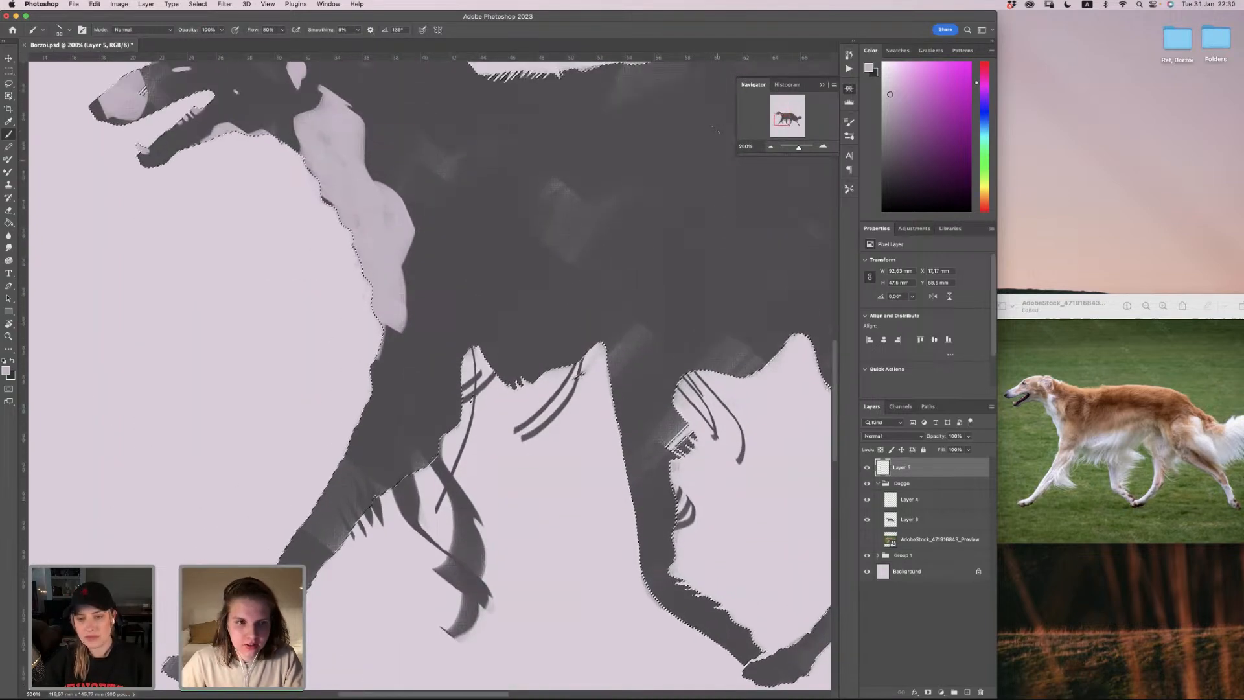
{"action": "scroll", "coordinate": [718, 131], "scroll_direction": "down", "scroll_amount": 3}
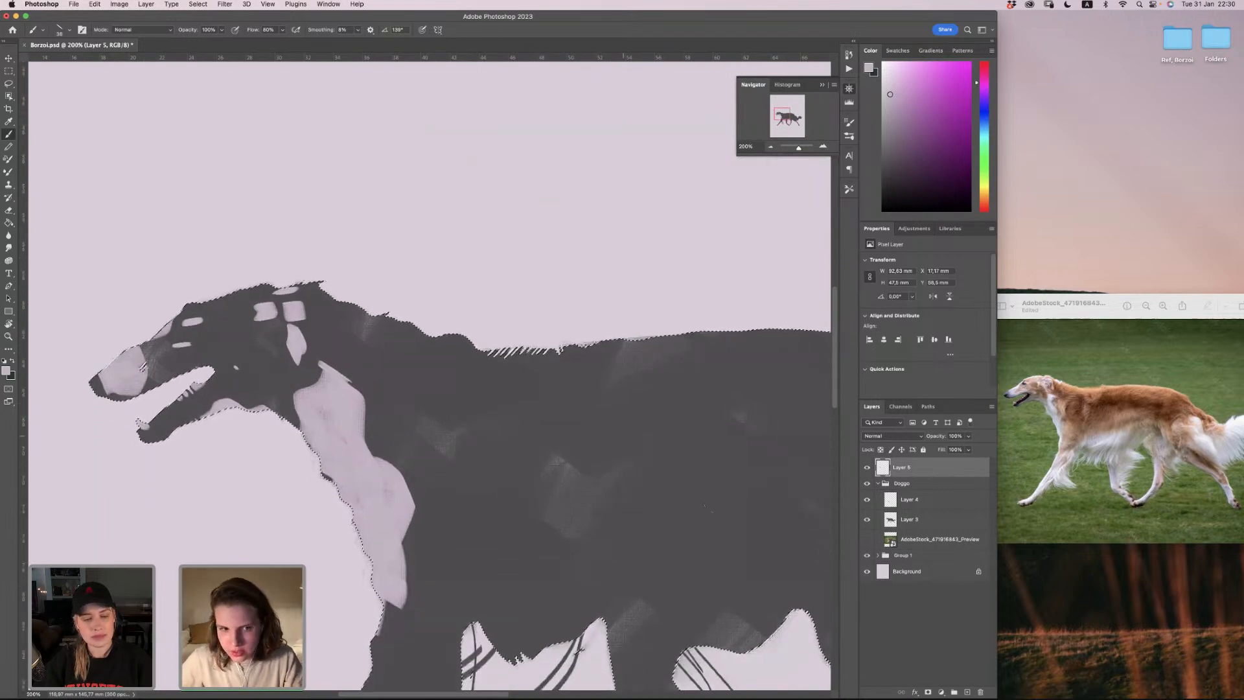
{"action": "scroll", "coordinate": [703, 485], "scroll_direction": "right", "scroll_amount": 1}
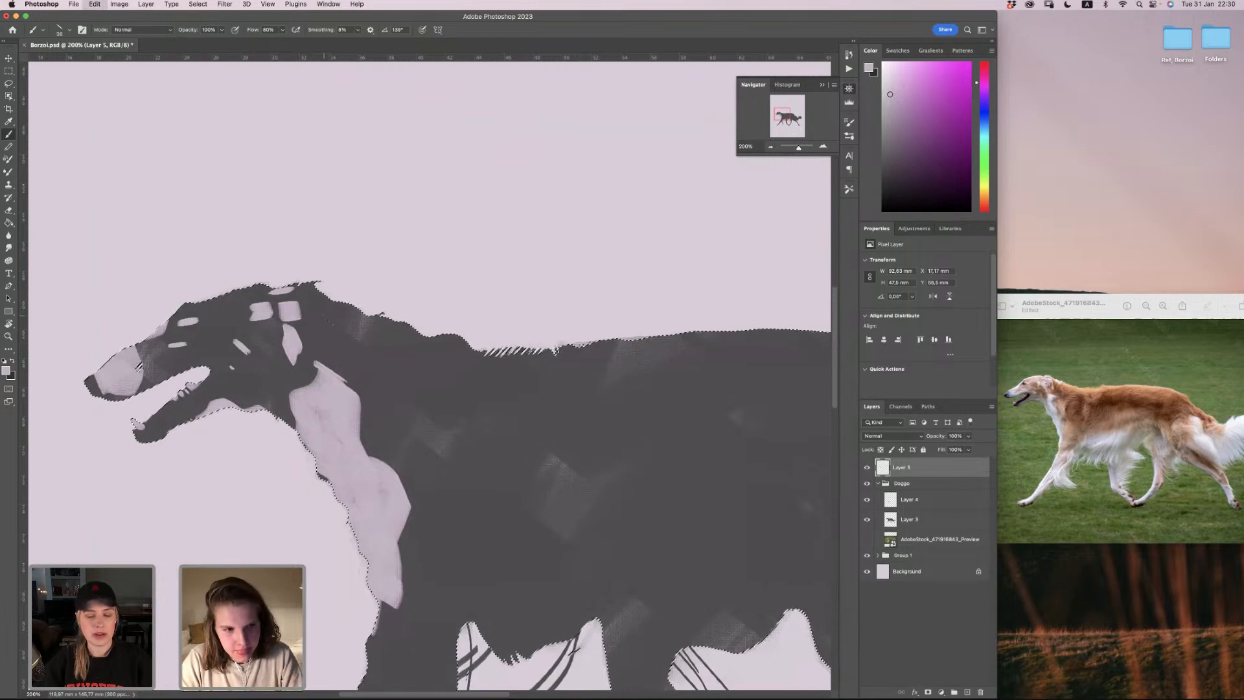
Step: Switch to the 5 px brush preset at the start of the brush list and rotate its tip to 140°
{"action": "right_click", "coordinate": [389, 405]}
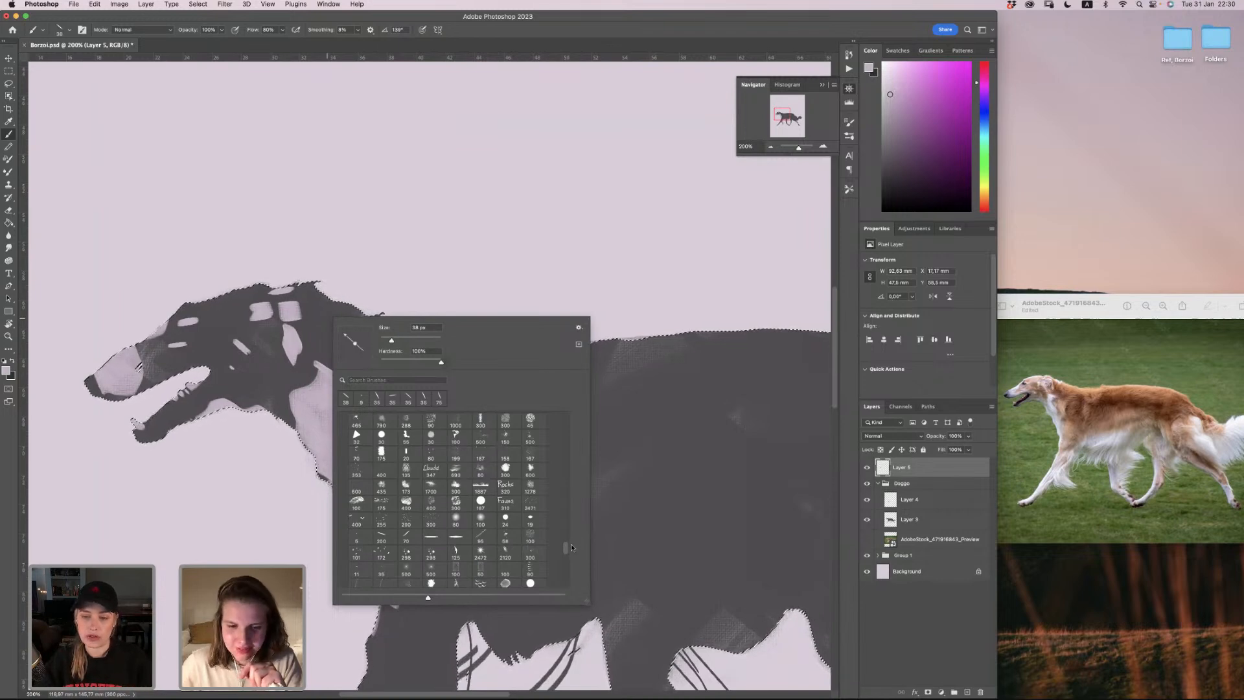
{"action": "left_click_drag", "start_coordinate": [566, 550], "coordinate": [574, 414]}
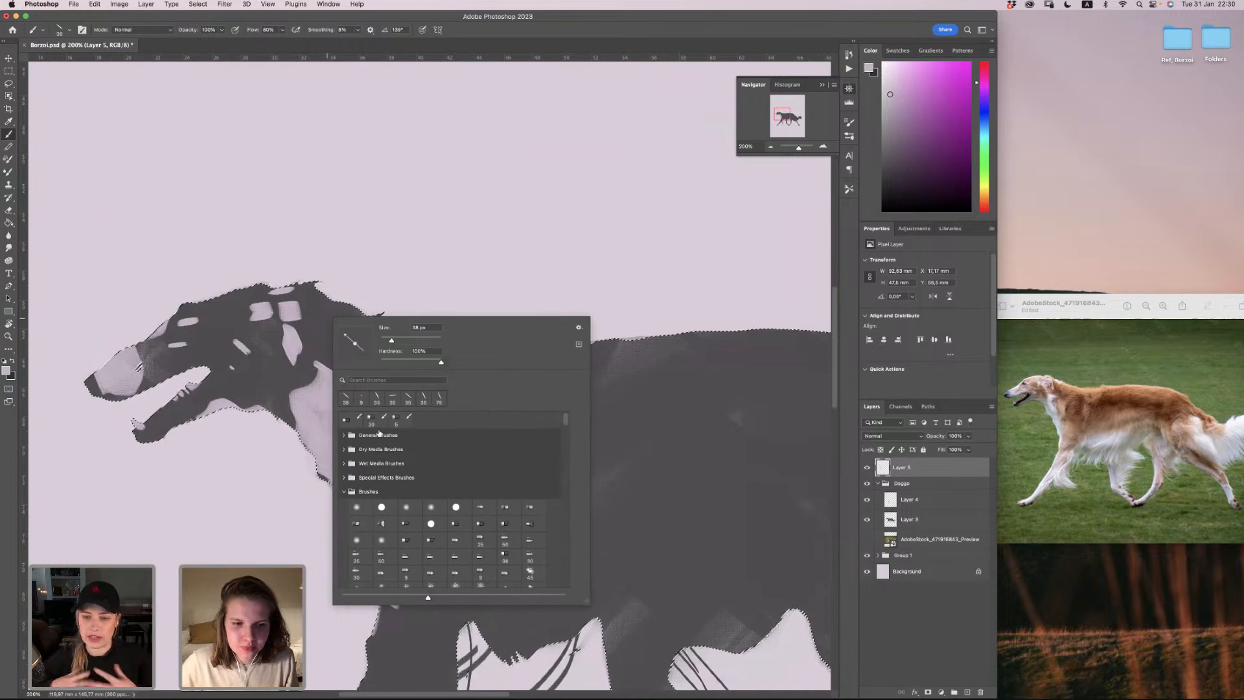
{"action": "left_click", "coordinate": [409, 417]}
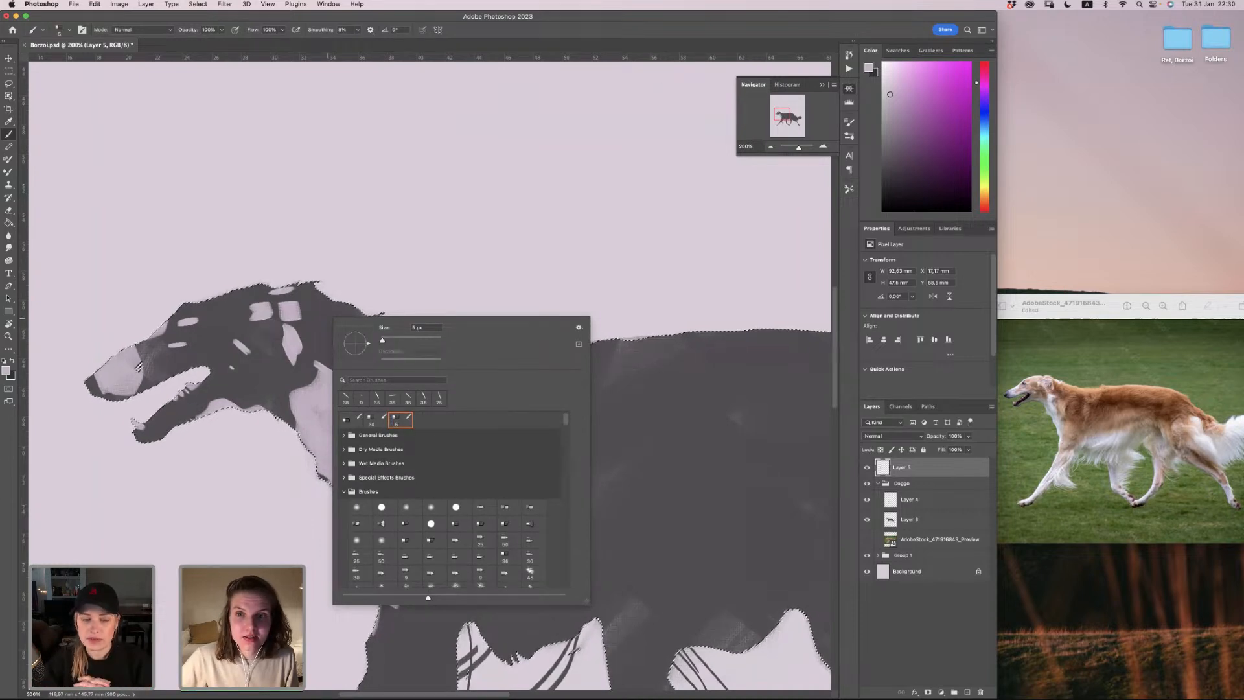
{"action": "left_click", "coordinate": [722, 66]}
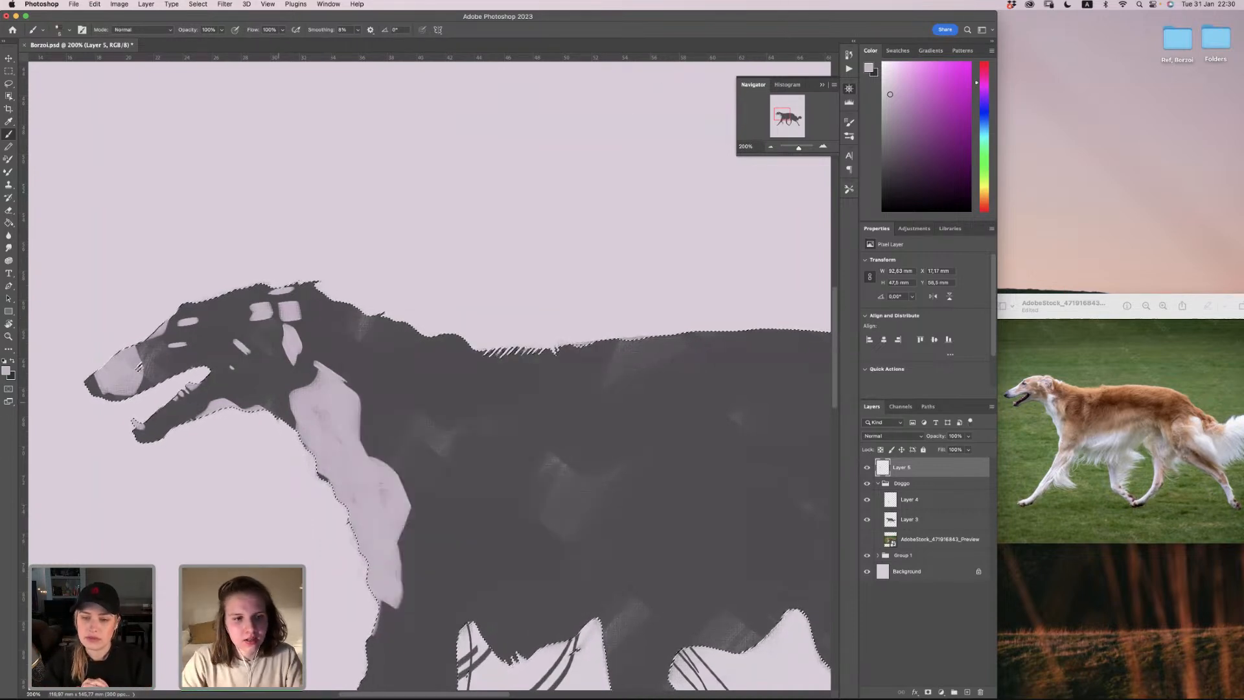
{"action": "right_click", "coordinate": [301, 305]}
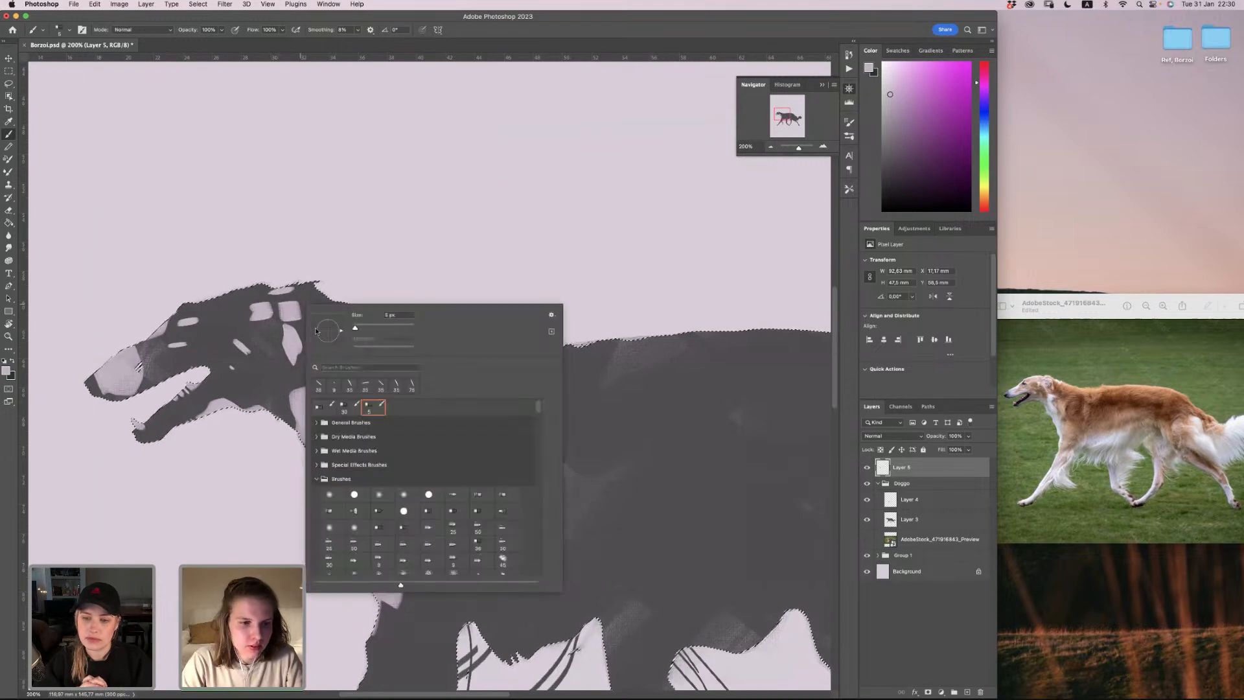
{"action": "left_click", "coordinate": [585, 67]}
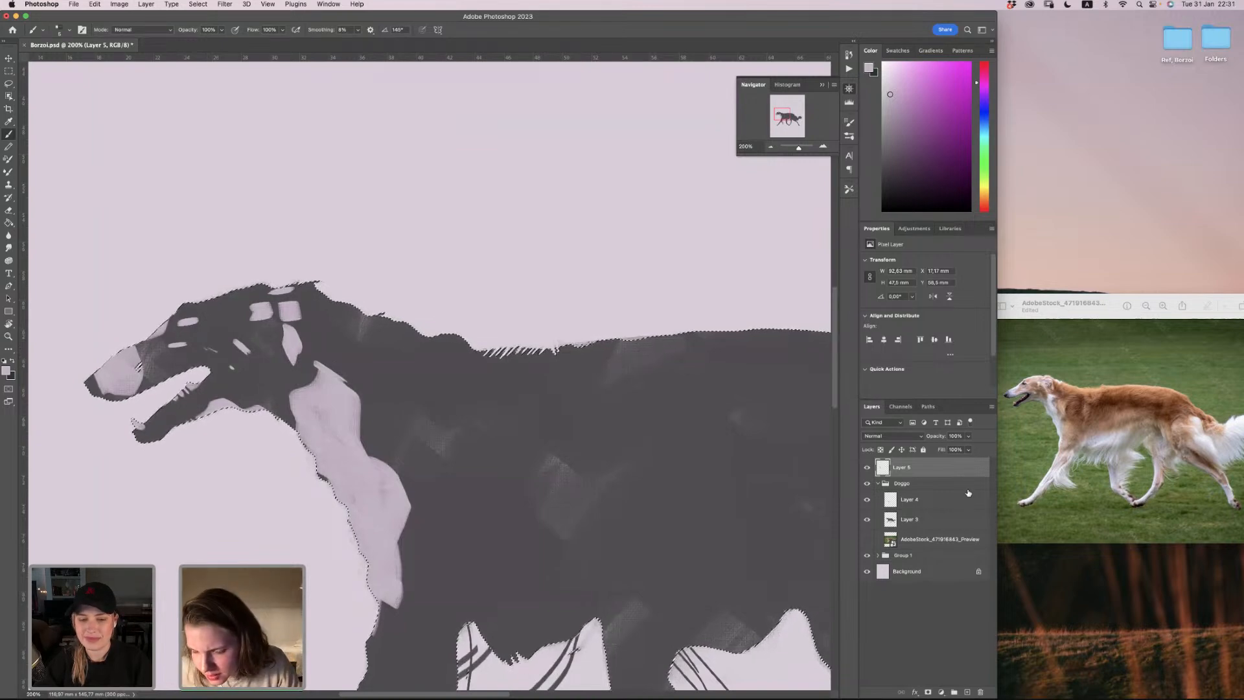
Step: Move Layer 5 into the Doggo group, toggle its visibility to compare, and add a new layer above it
{"action": "left_click_drag", "start_coordinate": [917, 470], "coordinate": [914, 490]}
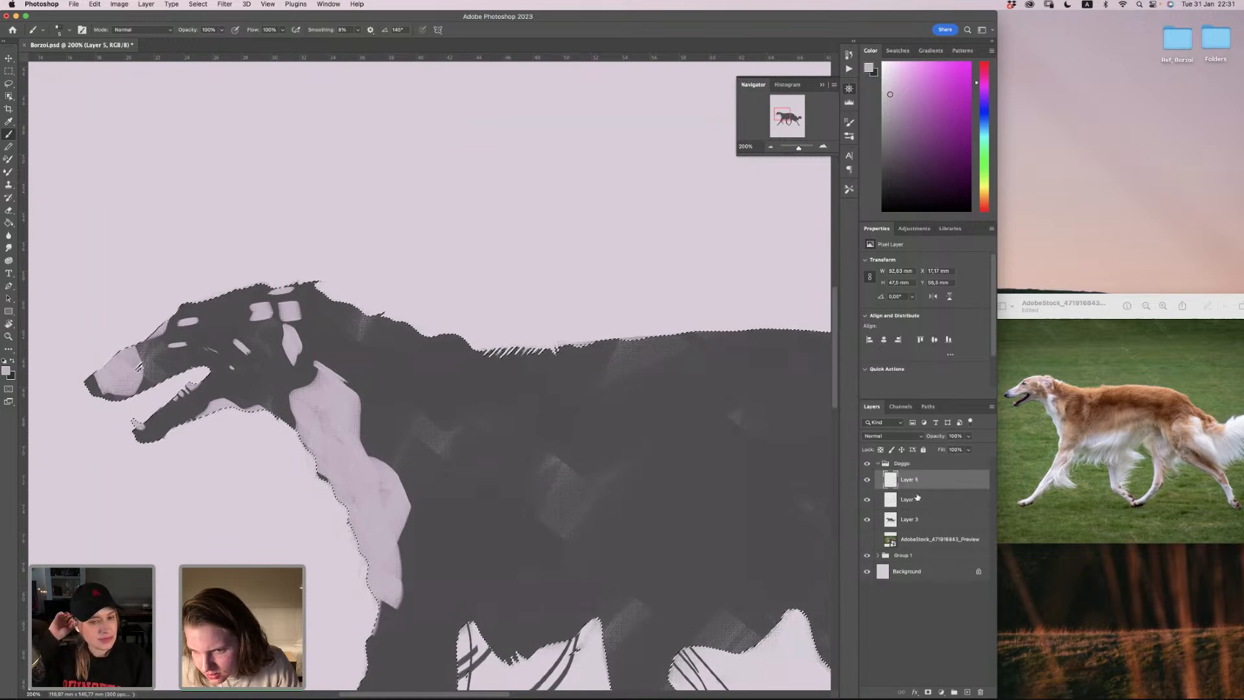
{"action": "left_click", "coordinate": [866, 480]}
{"action": "left_click", "coordinate": [867, 481]}
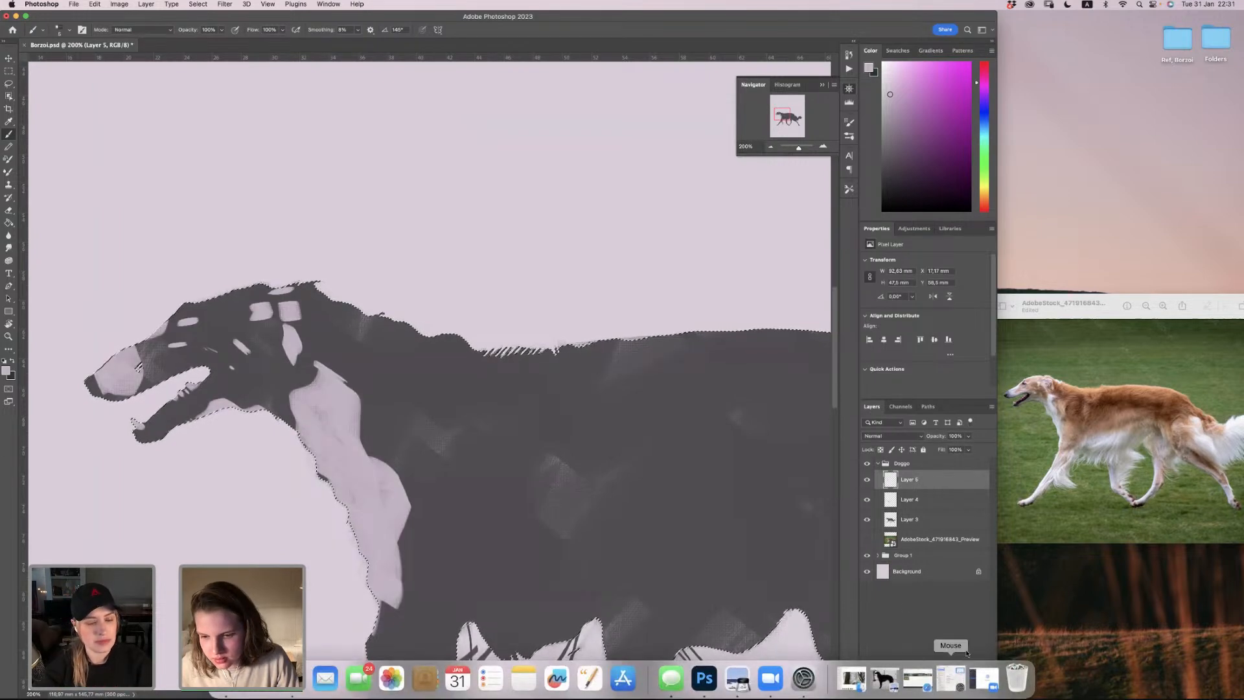
{"action": "left_click", "coordinate": [967, 692]}
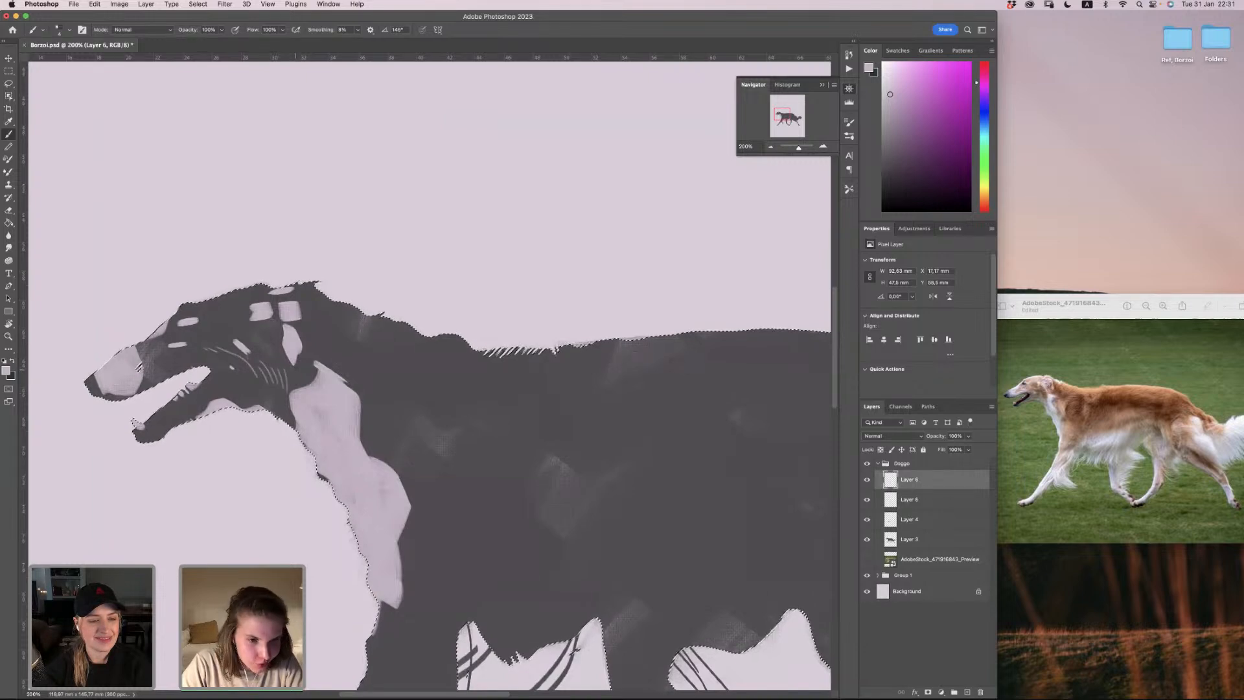
Step: Paint fine light fur strands across the cheek and throat, using a 4 px tip rotated to 92° and 127°
{"action": "left_click_drag", "start_coordinate": [290, 369], "coordinate": [300, 388]}
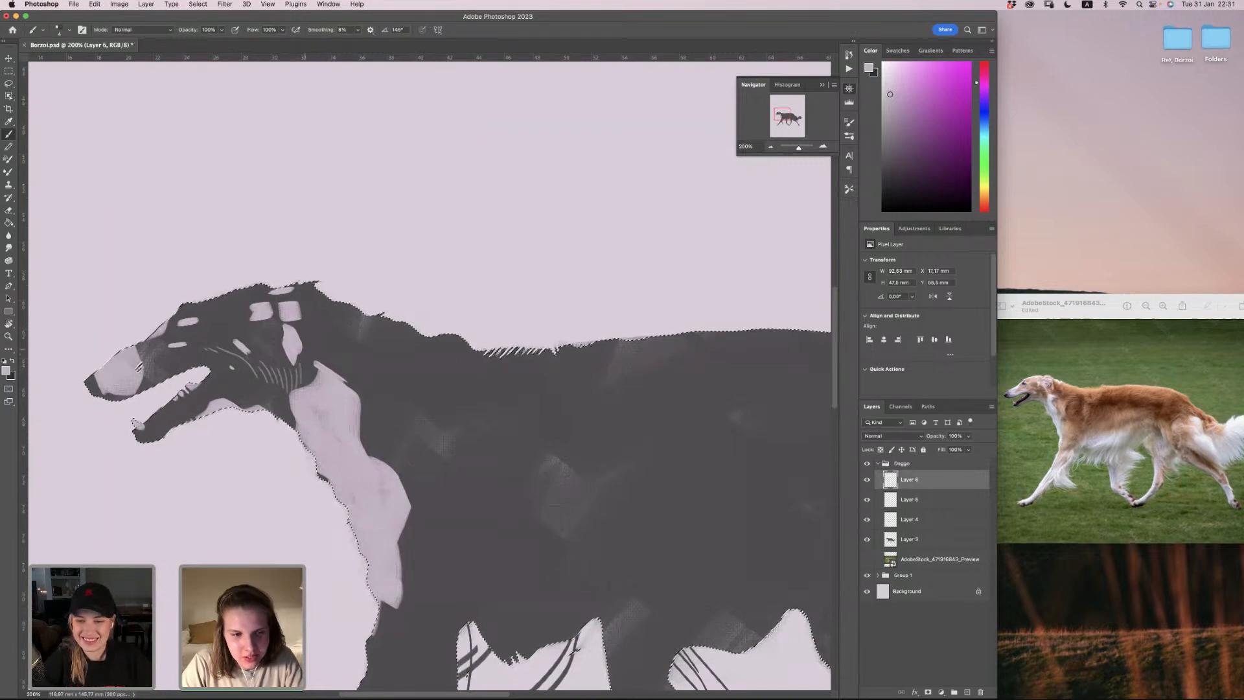
{"action": "right_click", "coordinate": [327, 368]}
{"action": "left_click", "coordinate": [331, 360]}
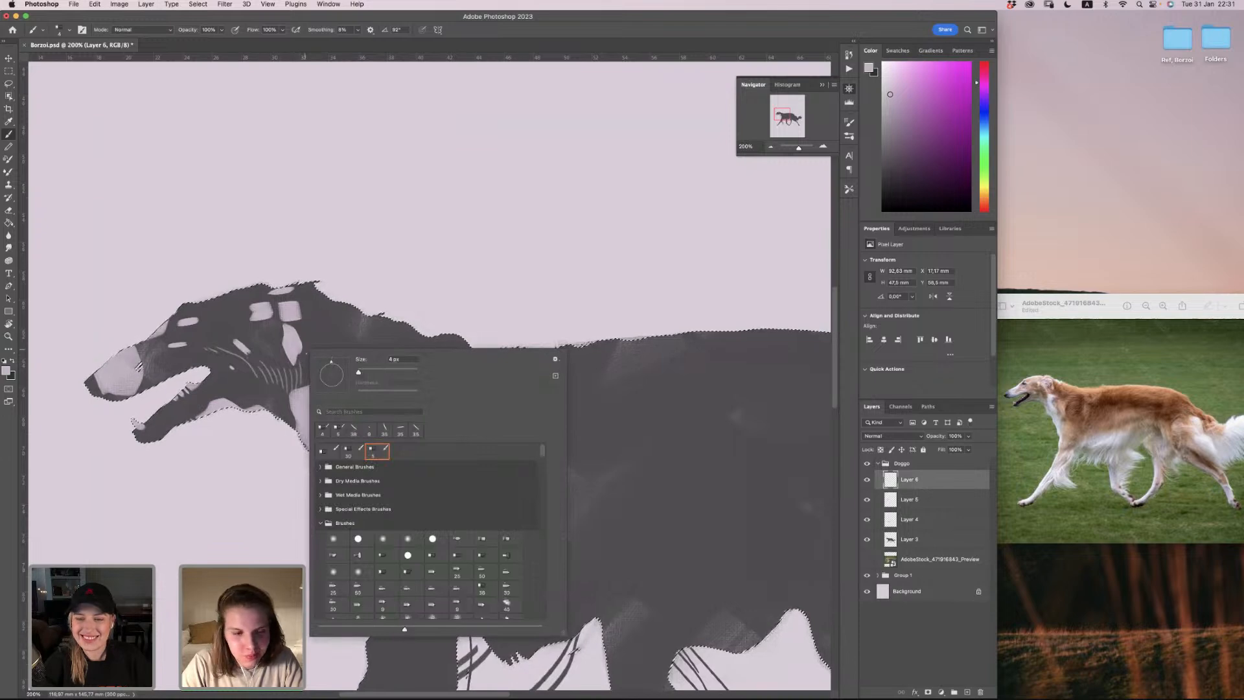
{"action": "left_click", "coordinate": [303, 385]}
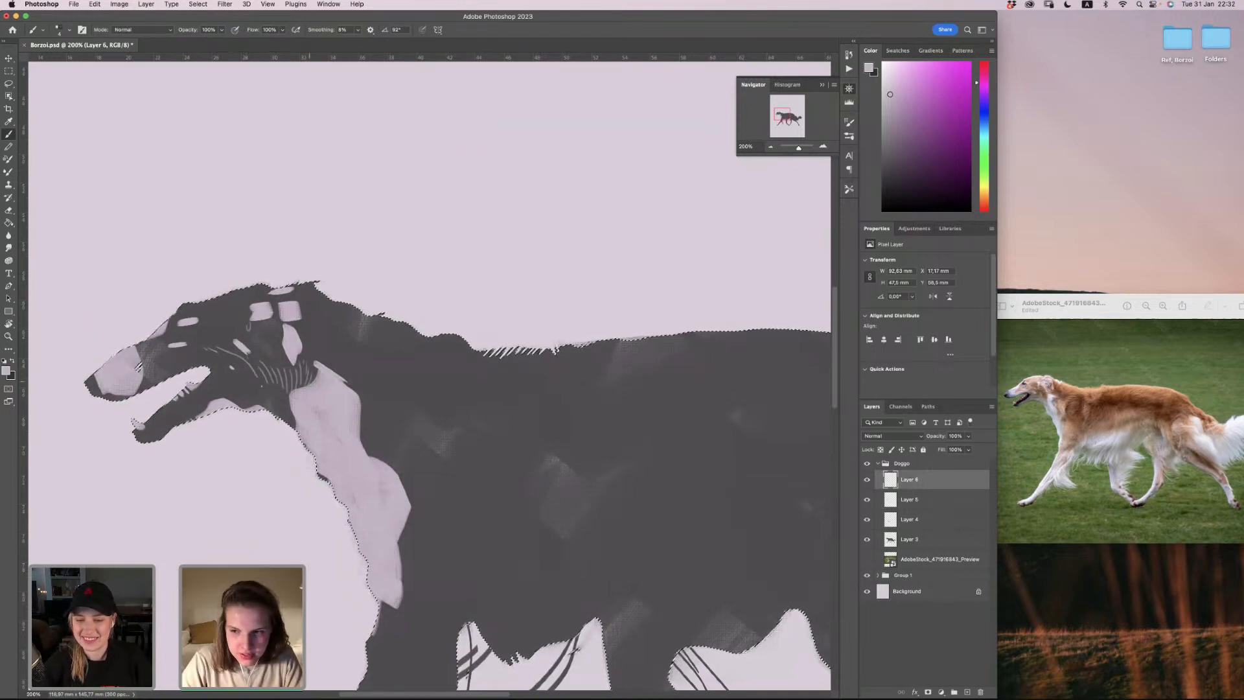
{"action": "right_click", "coordinate": [284, 407]}
{"action": "left_click_drag", "start_coordinate": [288, 410], "coordinate": [250, 403]}
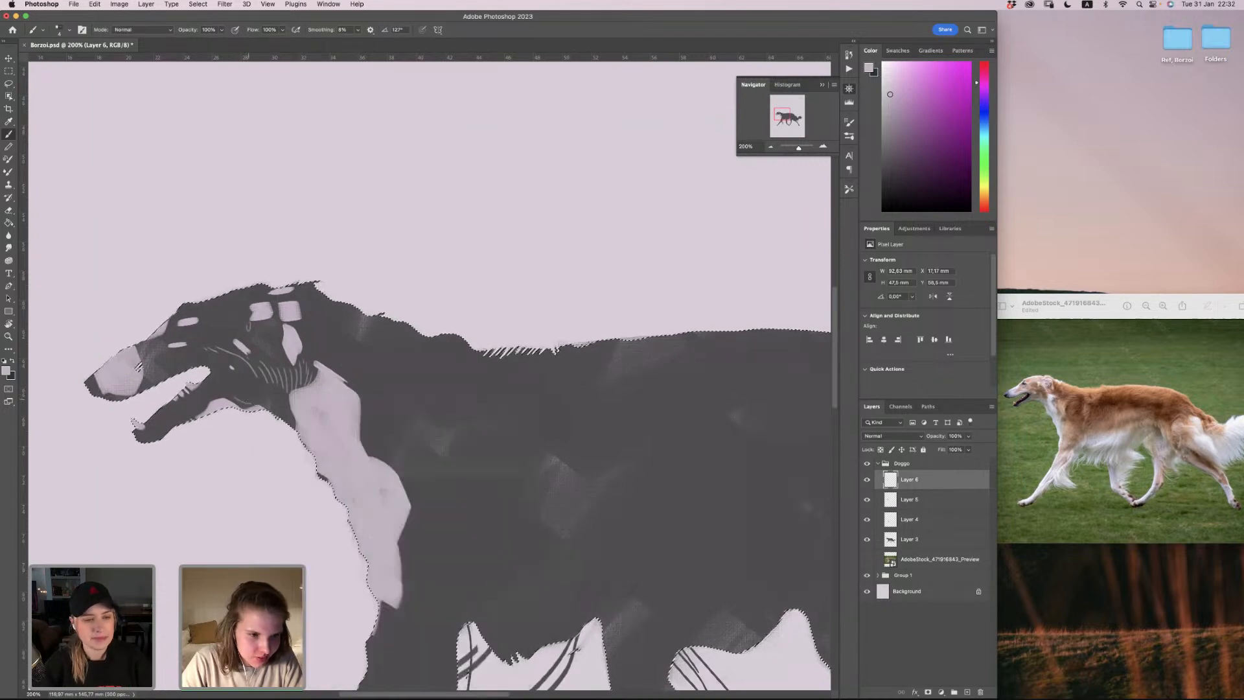
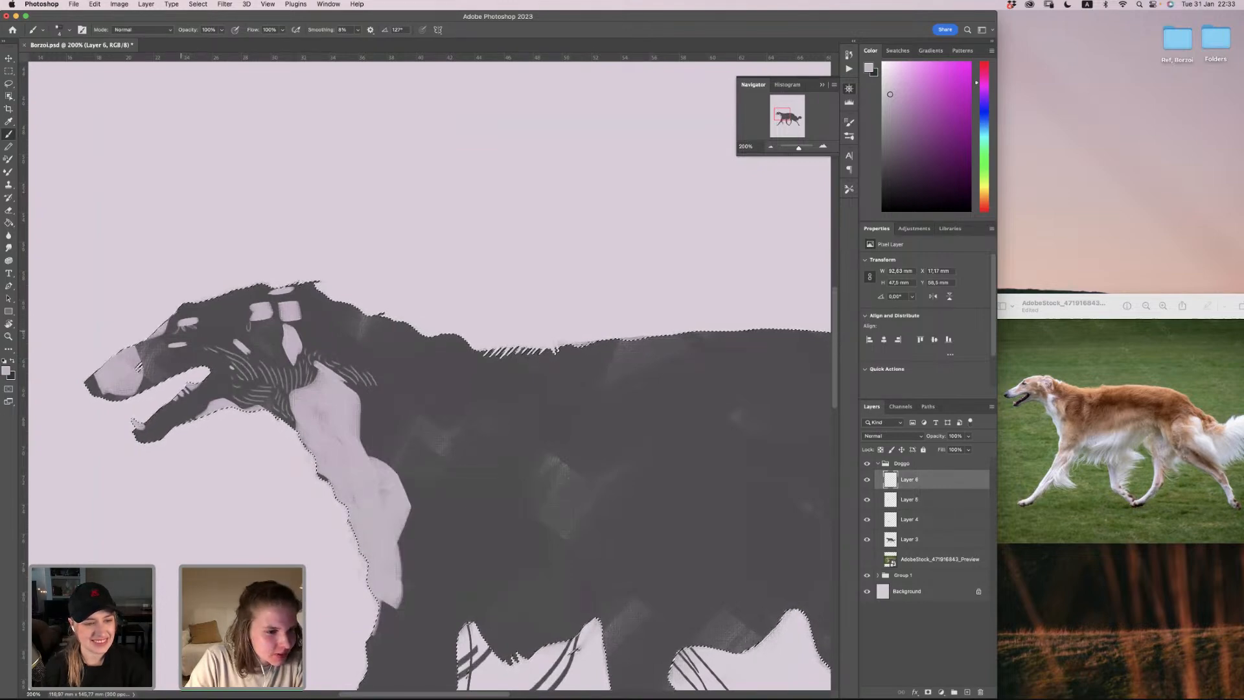
Step: Rotate the brush tip to 168° and add fine light strands around the eye, cheek and behind the ear
{"action": "right_click", "coordinate": [203, 341]}
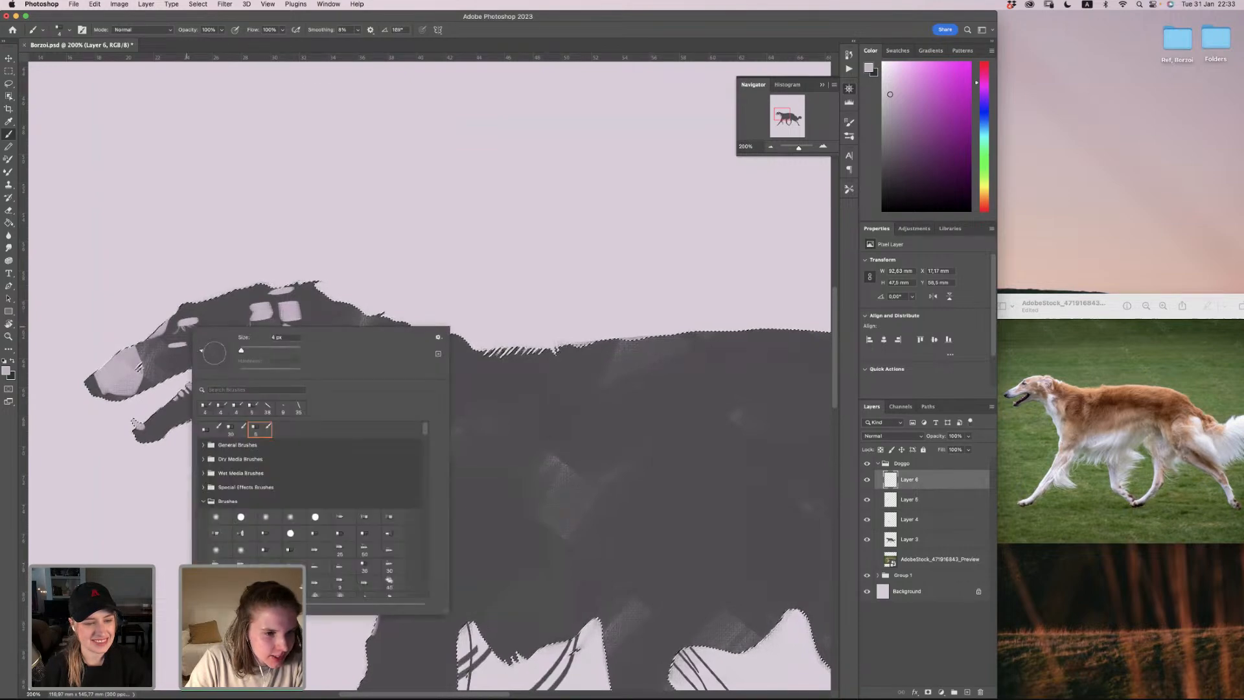
{"action": "left_click", "coordinate": [180, 330]}
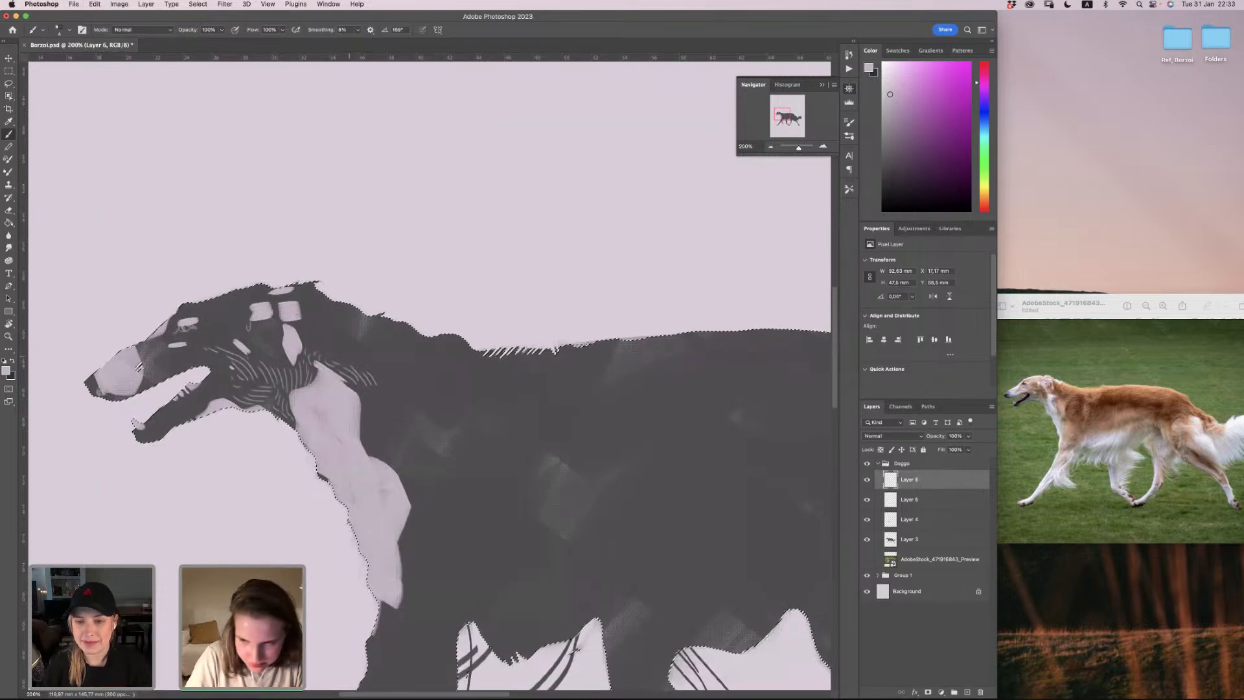
{"action": "right_click", "coordinate": [353, 373]}
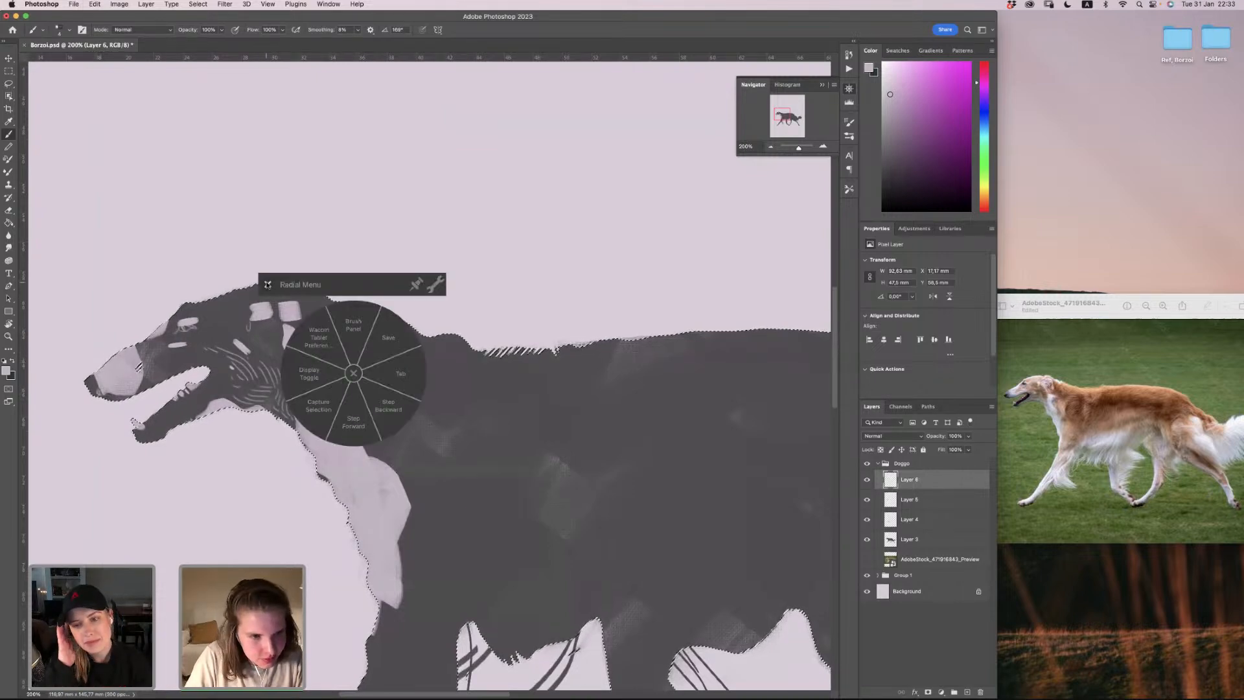
{"action": "left_click", "coordinate": [267, 286]}
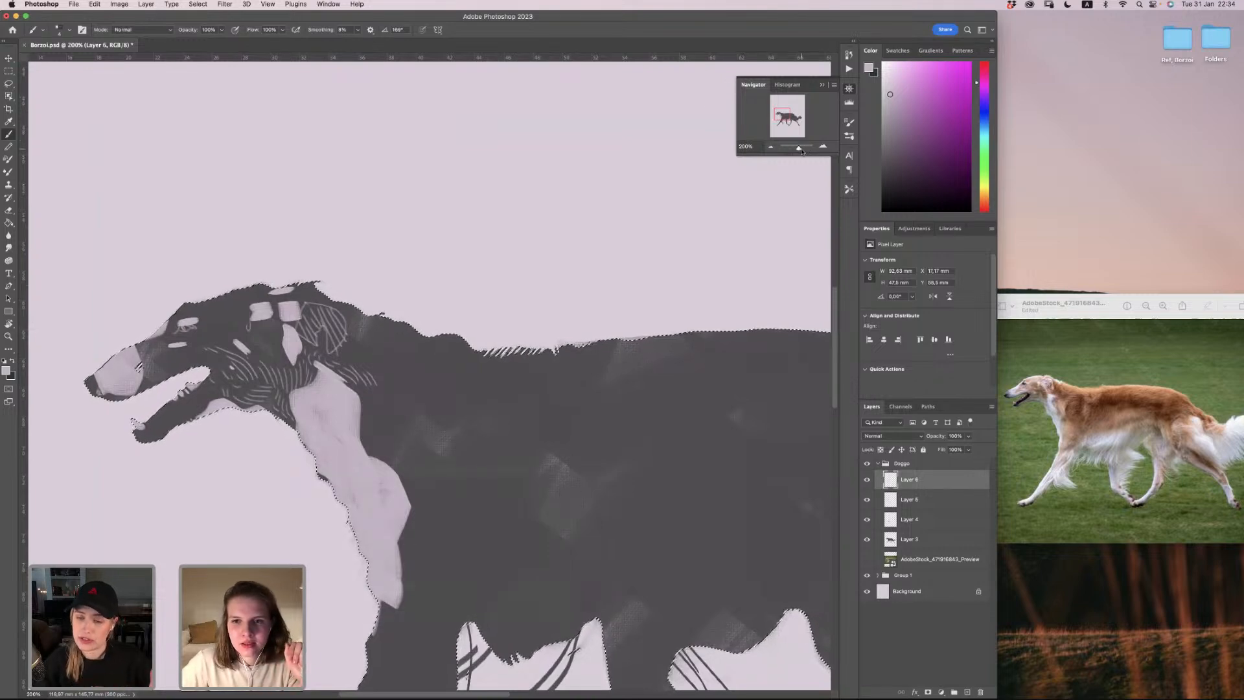
Step: Undo the last stroke, paint thin fur strands along the belly behind the front leg, and clear the selection
{"action": "left_click_drag", "start_coordinate": [801, 150], "coordinate": [799, 150]}
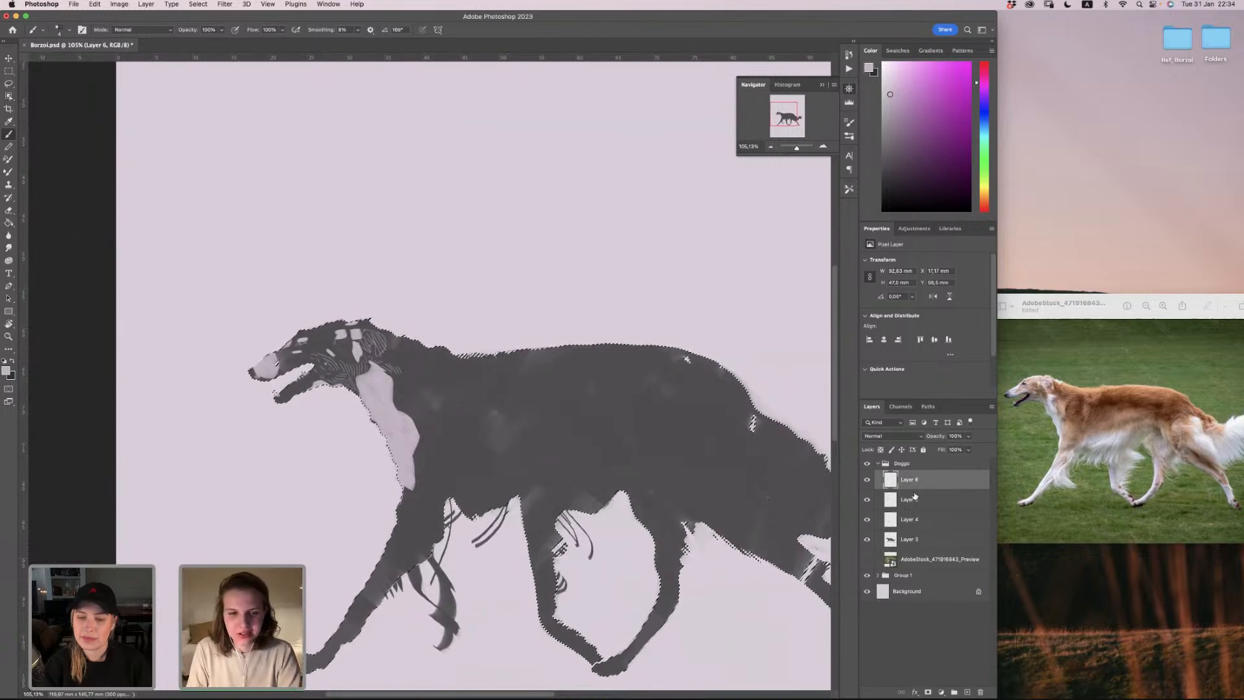
{"action": "key", "text": "super+z"}
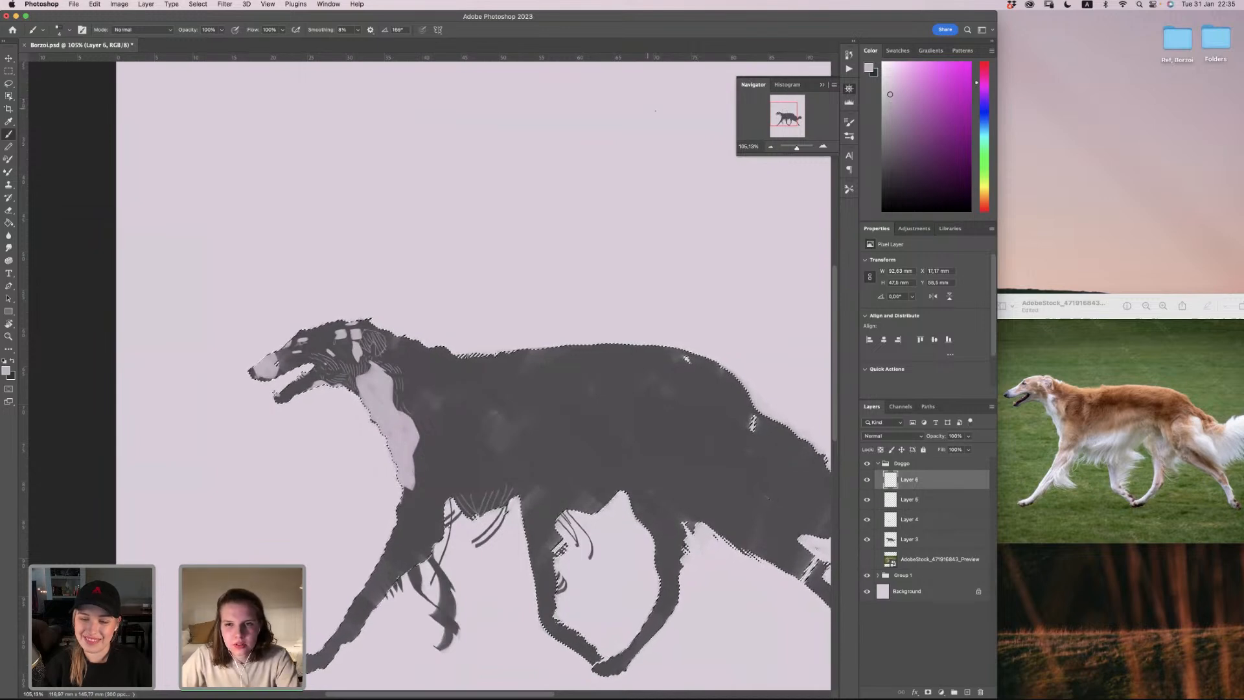
{"action": "left_click_drag", "start_coordinate": [767, 116], "coordinate": [776, 116]}
{"action": "key", "text": "super+d"}
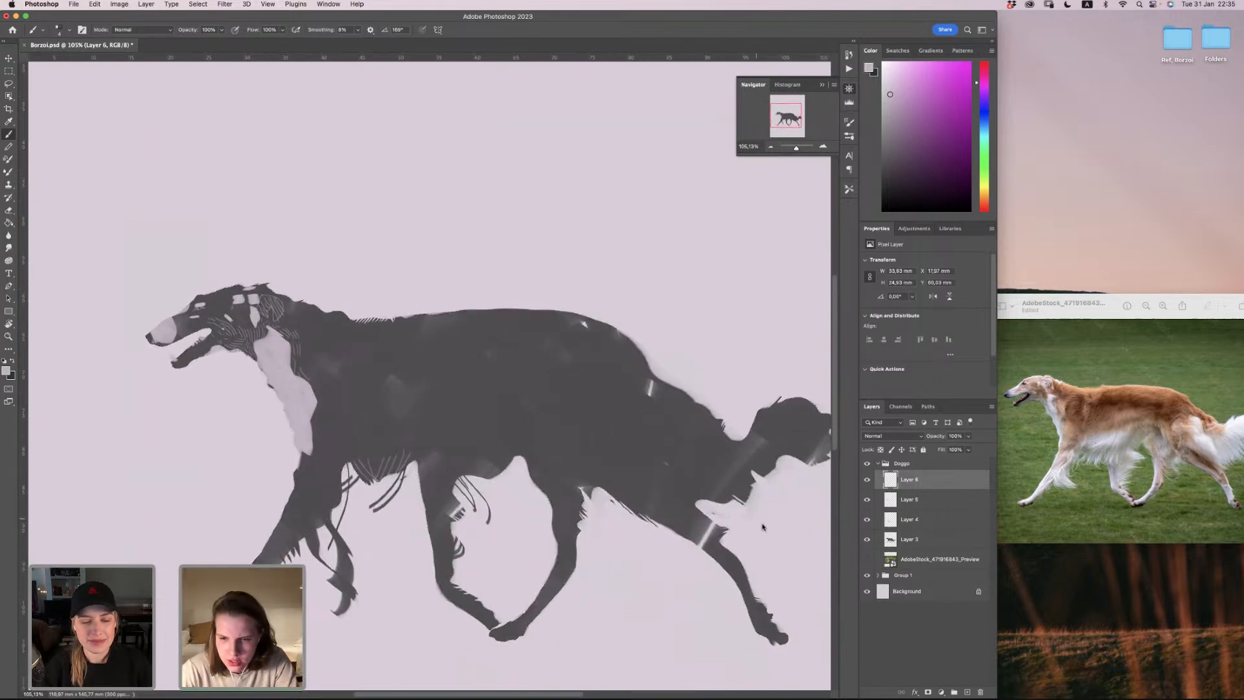
Step: Load the dog silhouette on Layer 3 as a selection and add a new layer directly above it
{"action": "left_click", "coordinate": [889, 498]}
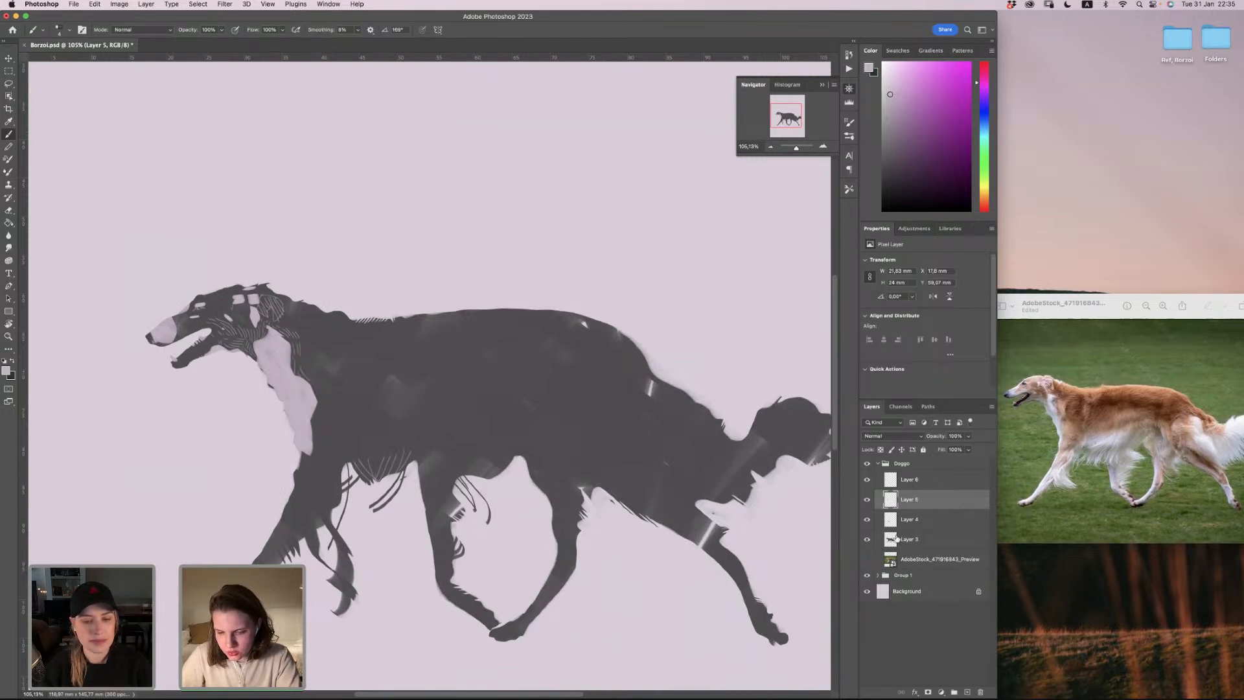
{"action": "left_click", "coordinate": [896, 538]}
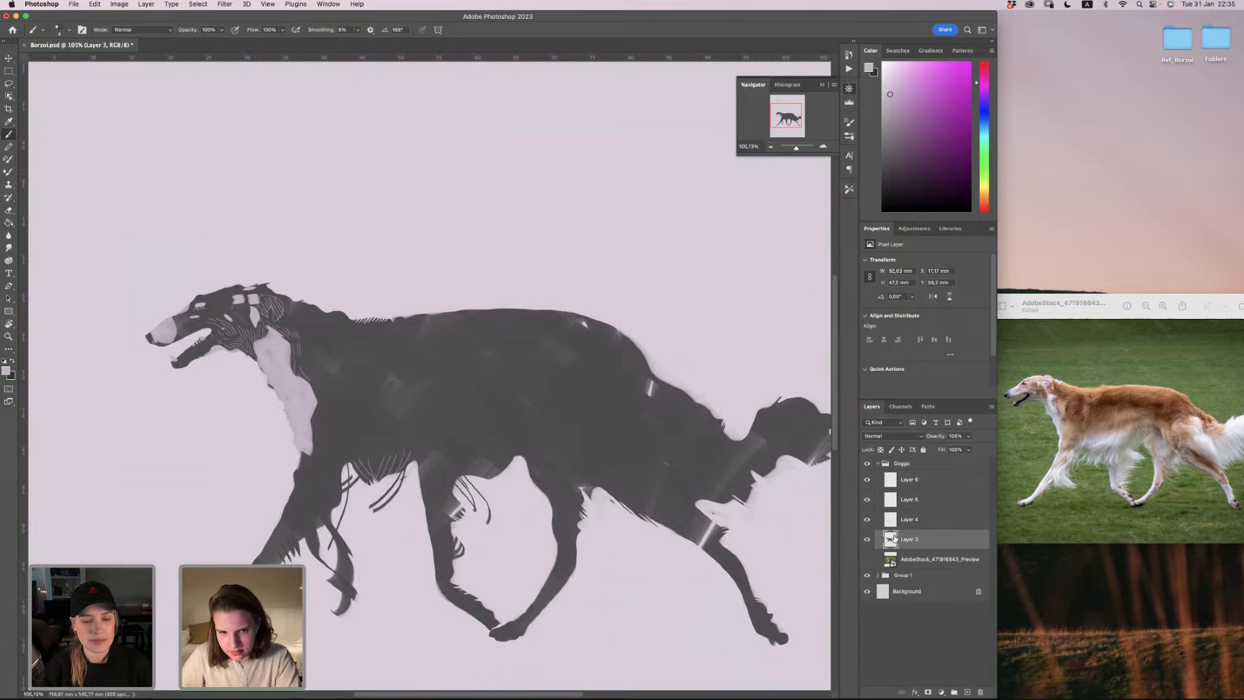
{"action": "left_click", "coordinate": [892, 539], "text": "super"}
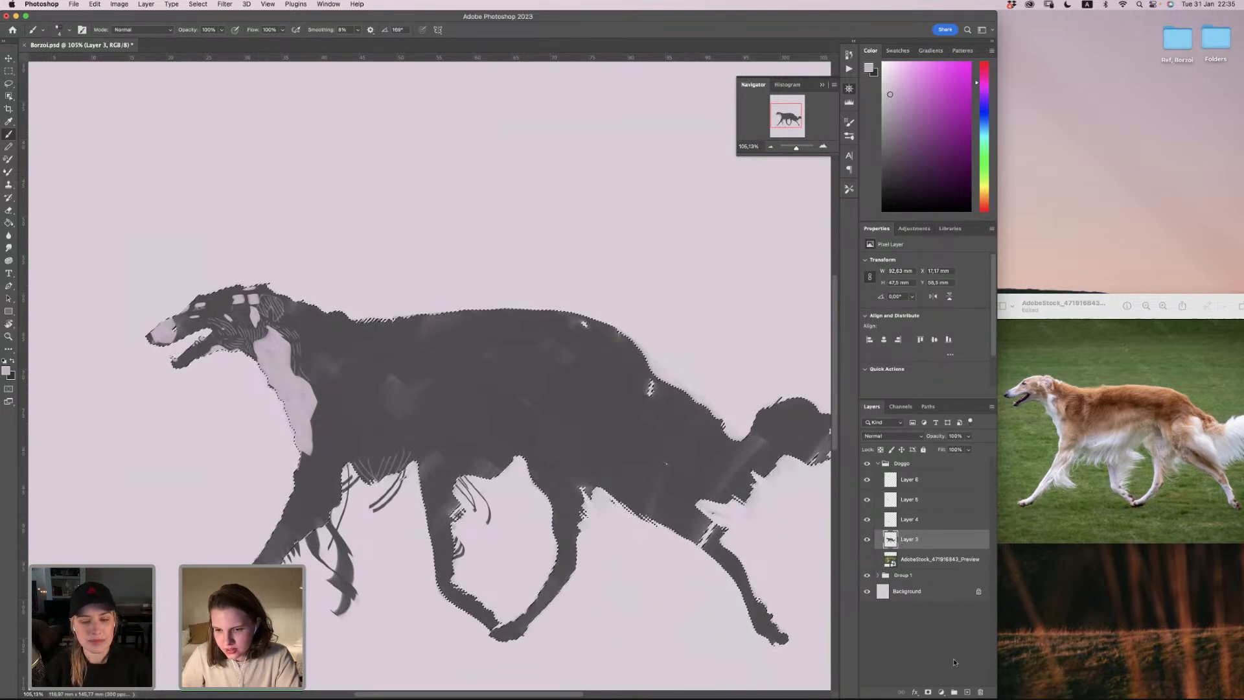
{"action": "left_click", "coordinate": [966, 692]}
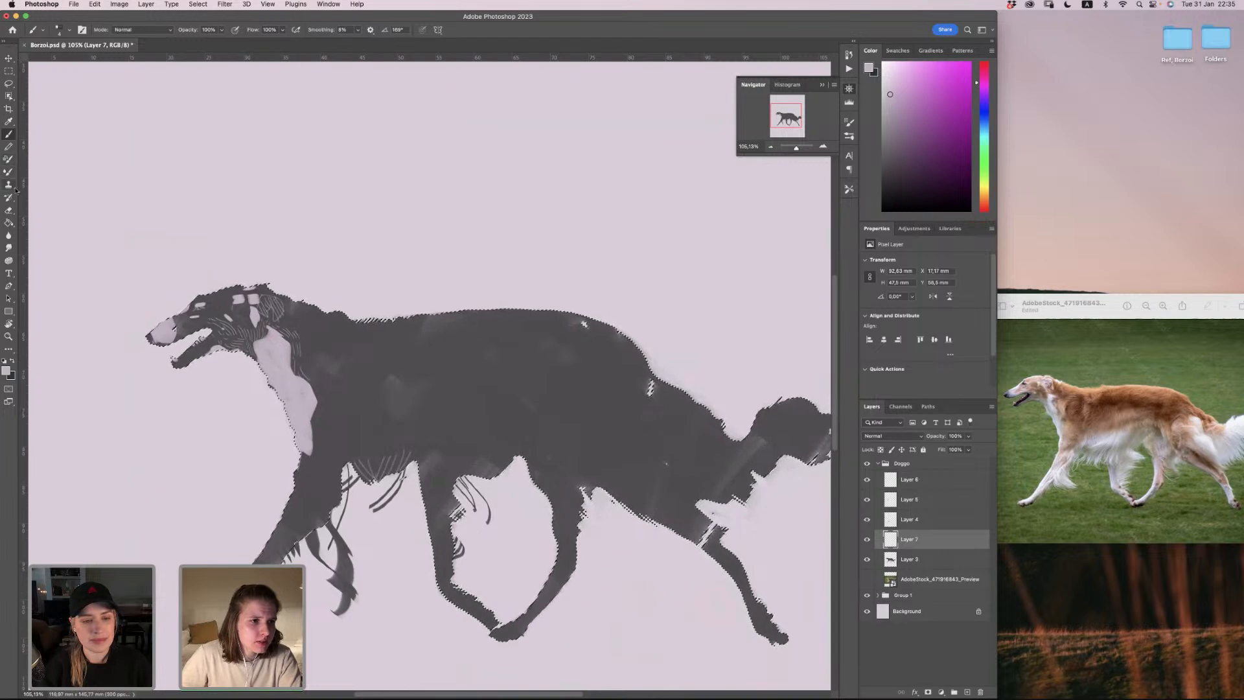
Step: Switch to the Gradient tool and set the foreground colour to the pale pink f0e1f0
{"action": "left_click", "coordinate": [11, 222]}
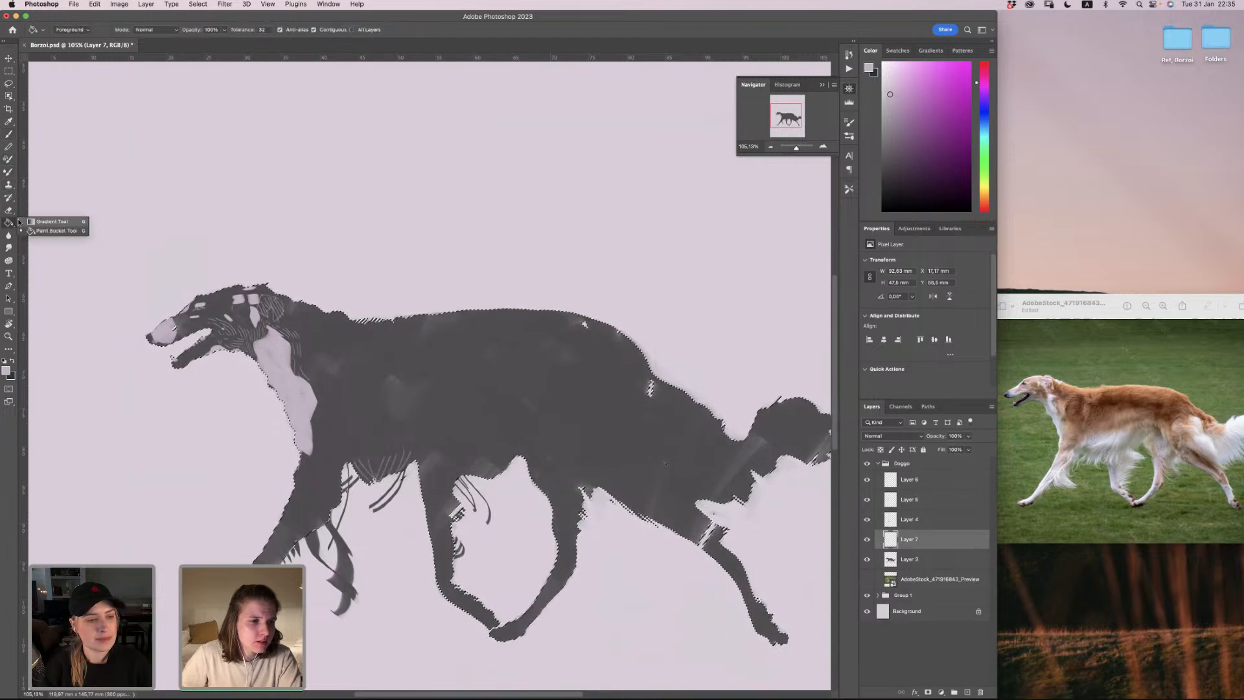
{"action": "left_click", "coordinate": [39, 221]}
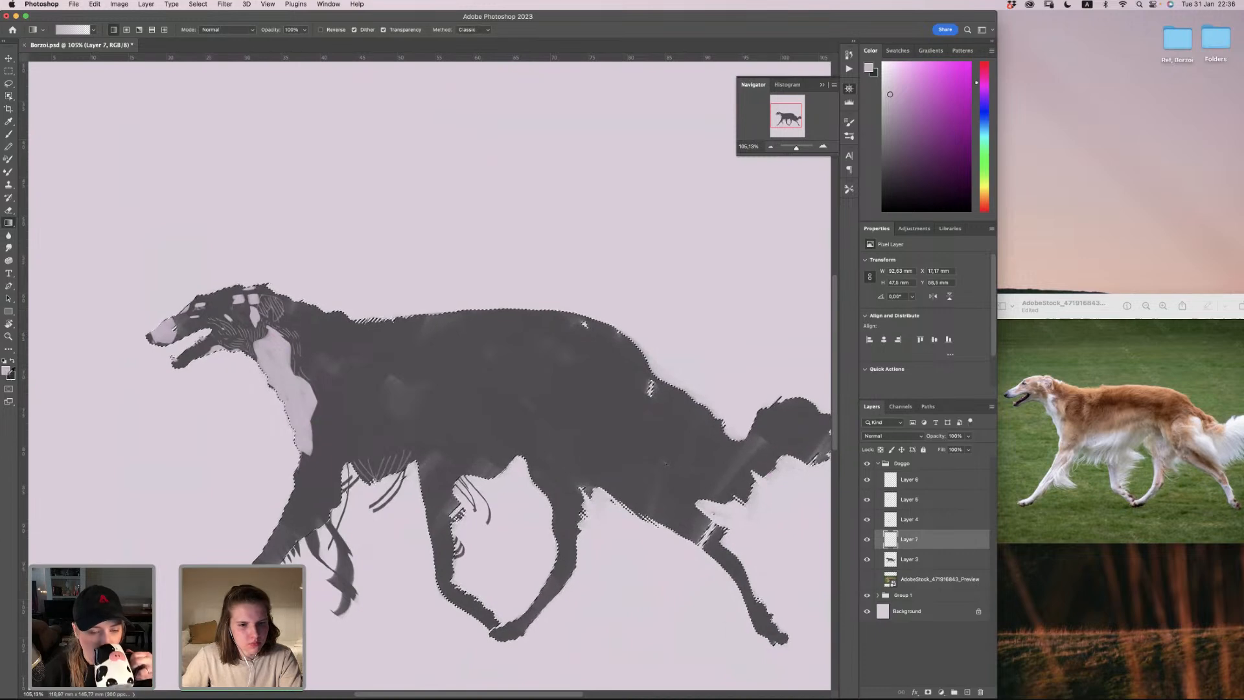
{"action": "left_click", "coordinate": [7, 370]}
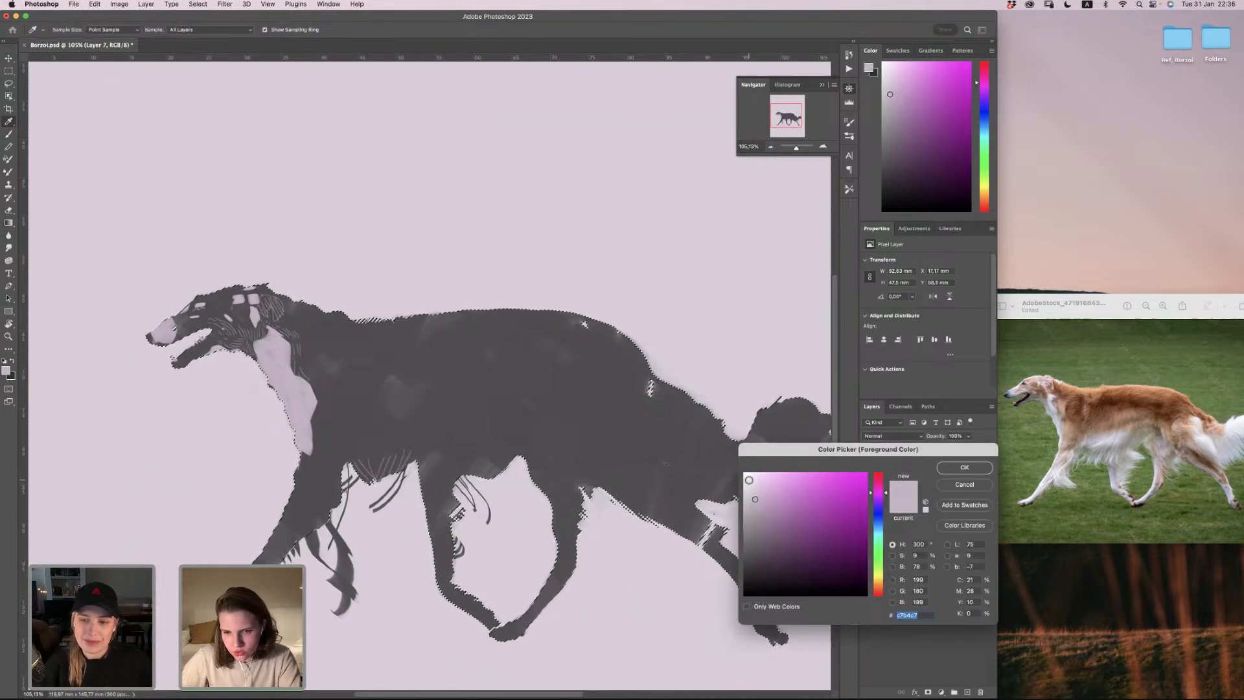
{"action": "left_click", "coordinate": [751, 479]}
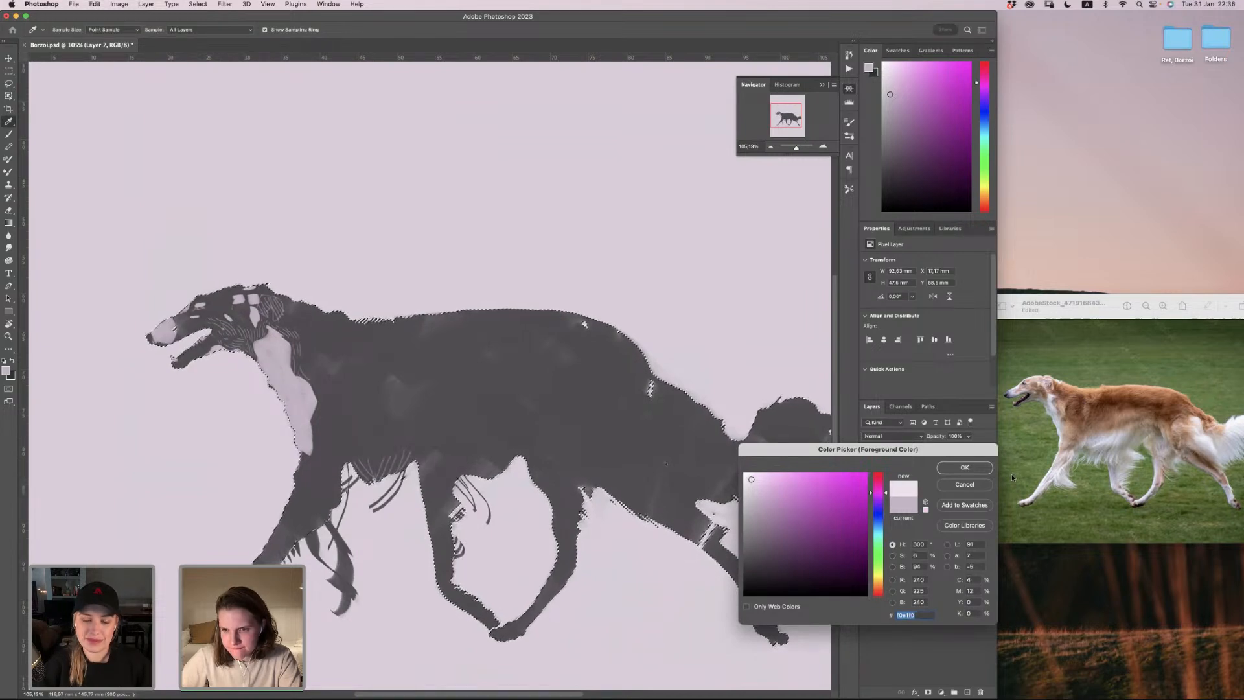
{"action": "left_click", "coordinate": [965, 467]}
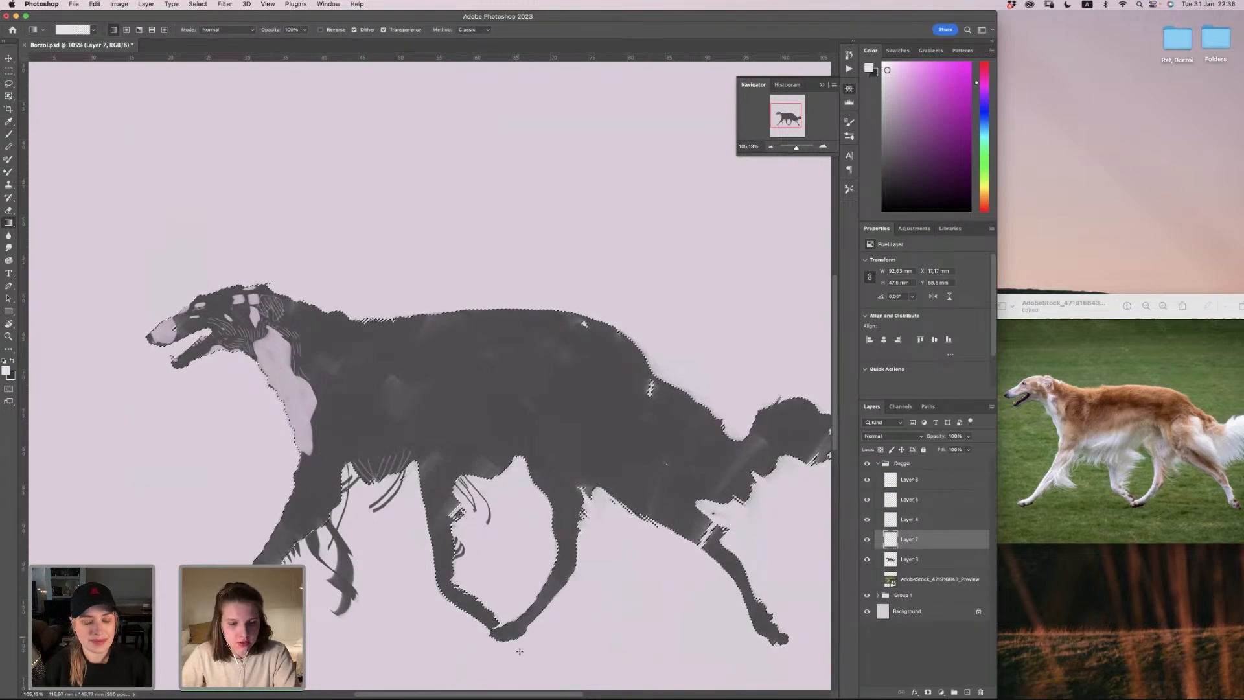
Step: Fade the legs with a gradient from below the paws up to the belly, deselect, and move Layer 7 atop the Doggo group
{"action": "left_click_drag", "start_coordinate": [489, 666], "coordinate": [544, 447]}
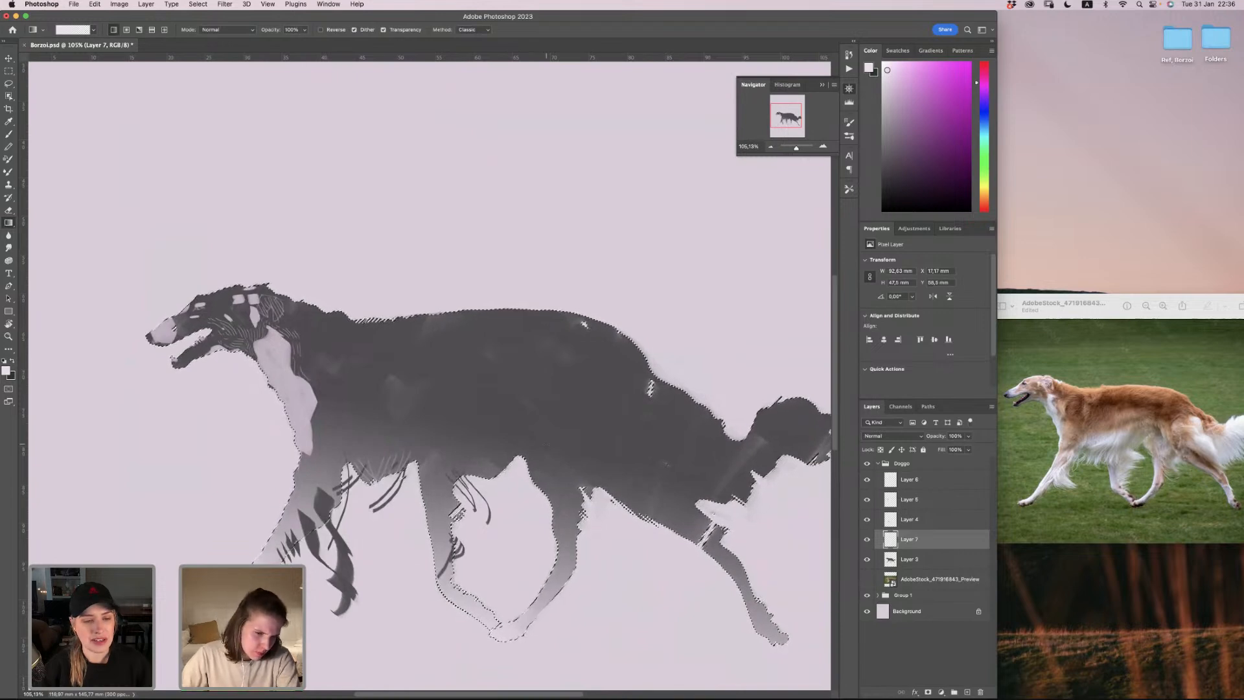
{"action": "key", "text": "super+d"}
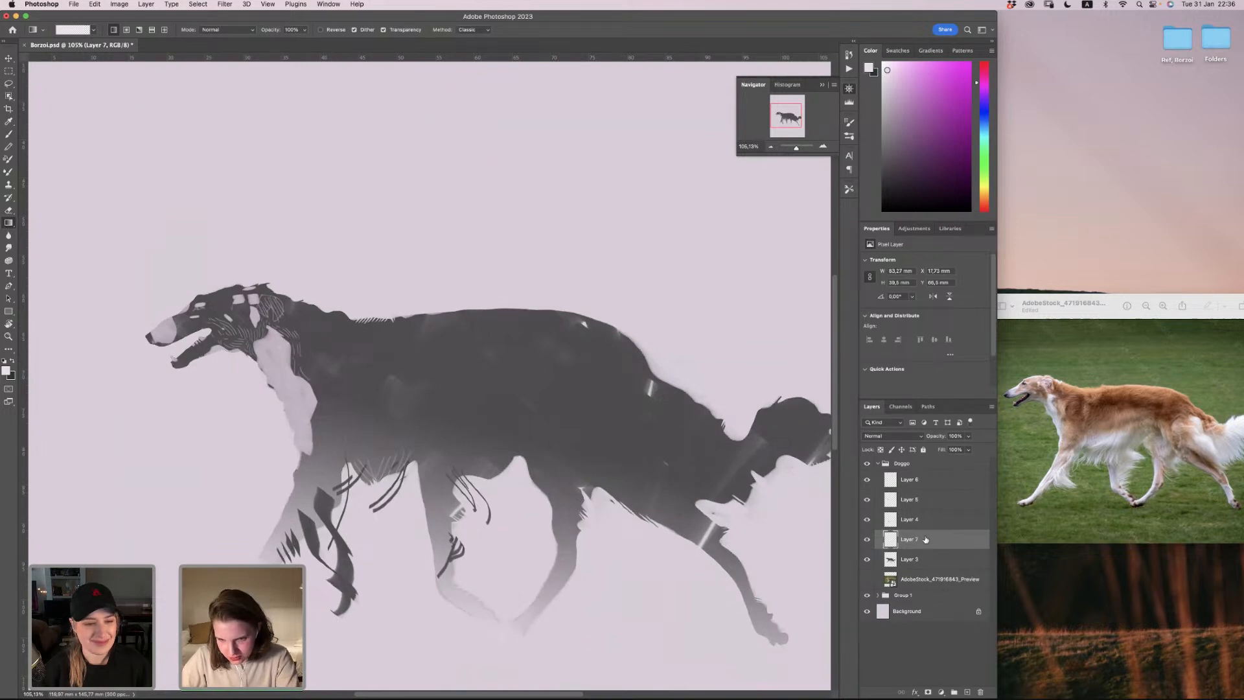
{"action": "left_click_drag", "start_coordinate": [925, 539], "coordinate": [923, 471]}
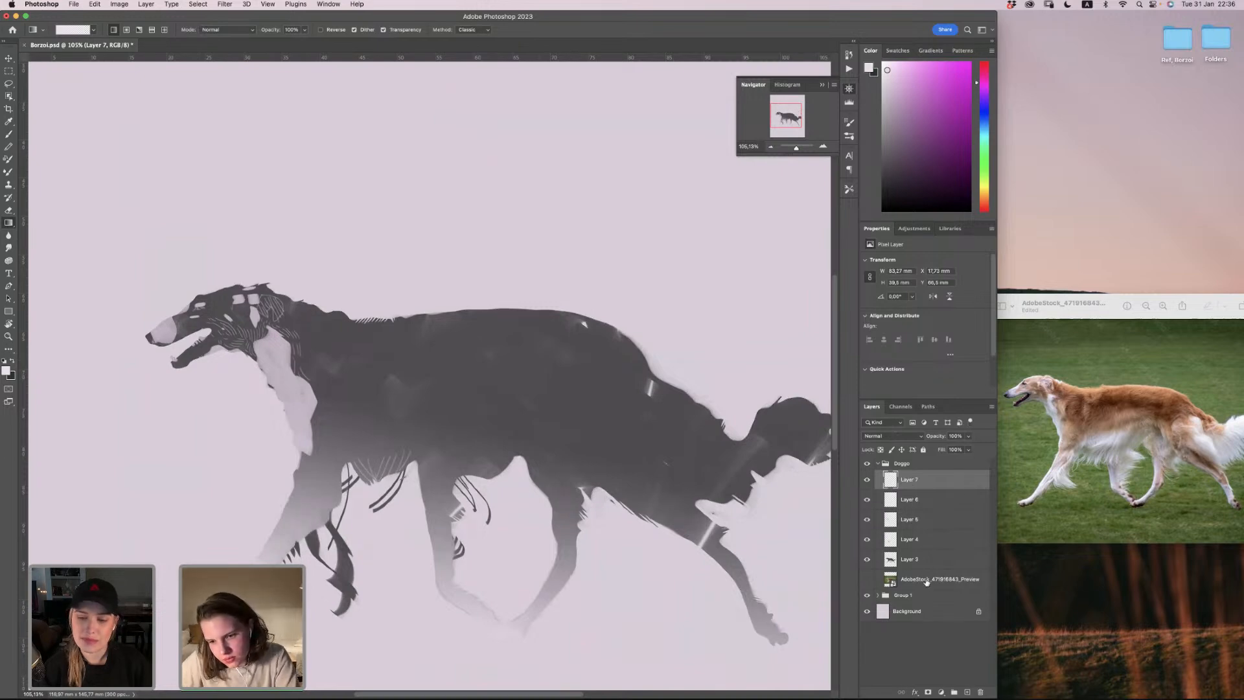
Step: Fill the Background layer with the dusty pink e1acac using the Paint Bucket tool
{"action": "left_click", "coordinate": [924, 609]}
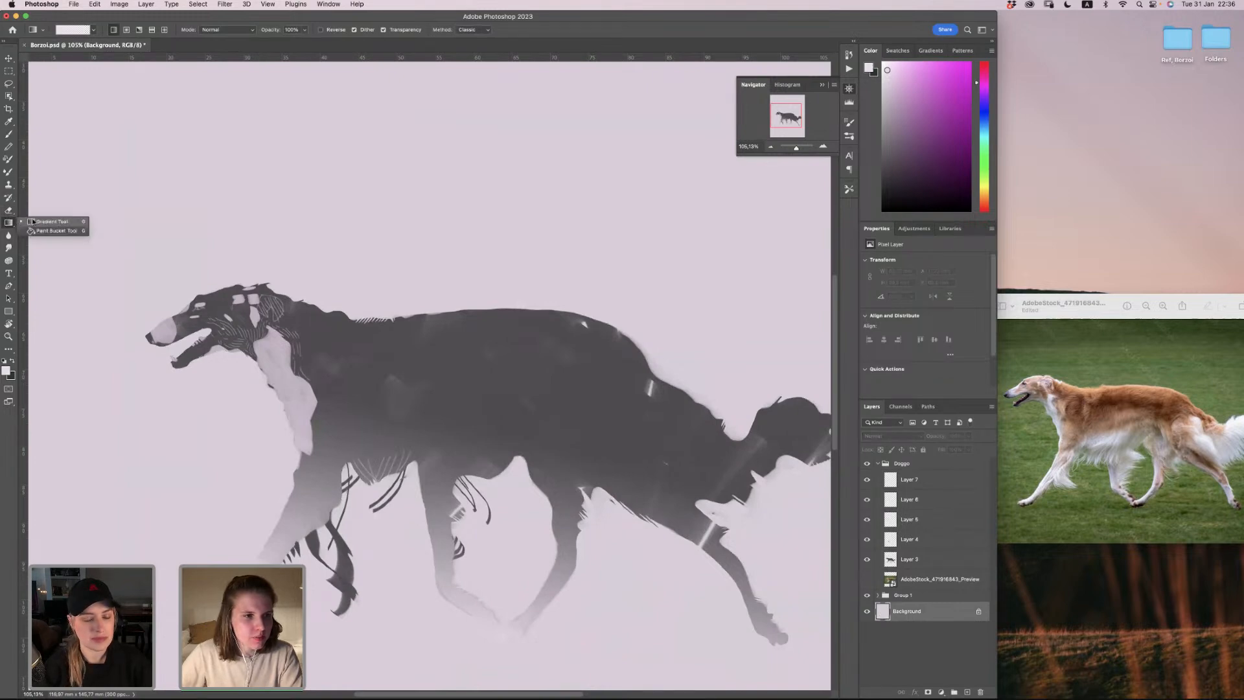
{"action": "left_click_drag", "start_coordinate": [11, 224], "coordinate": [36, 231]}
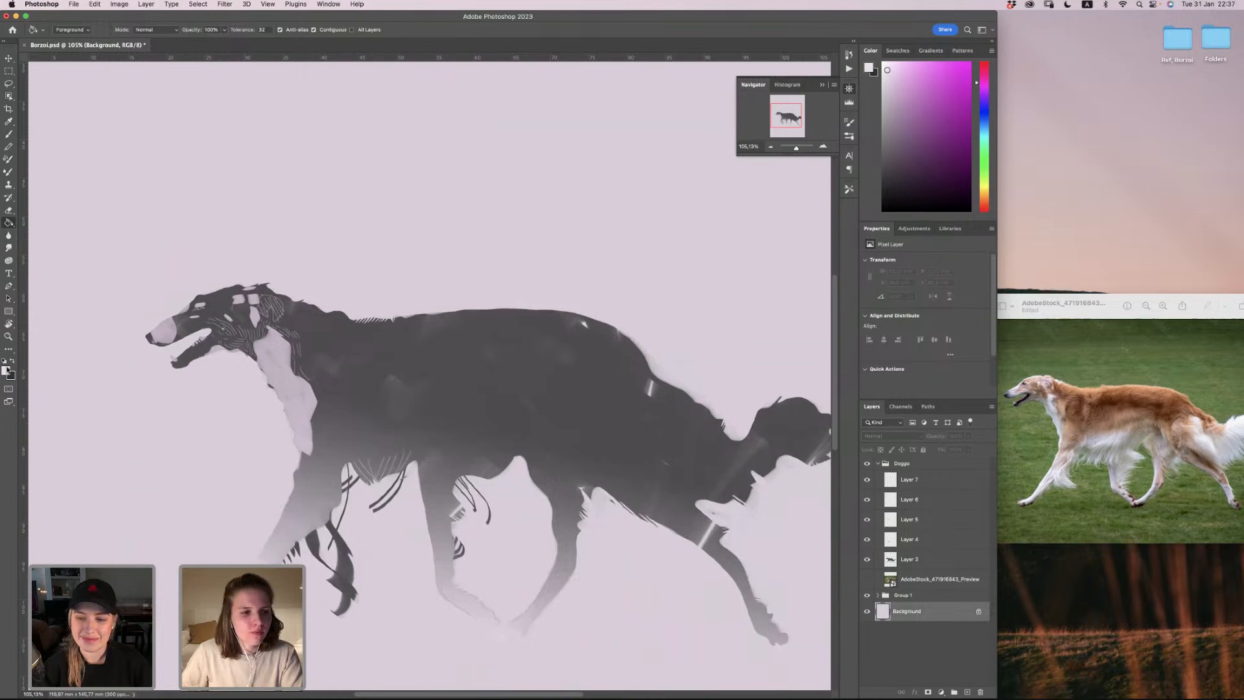
{"action": "left_click", "coordinate": [7, 370]}
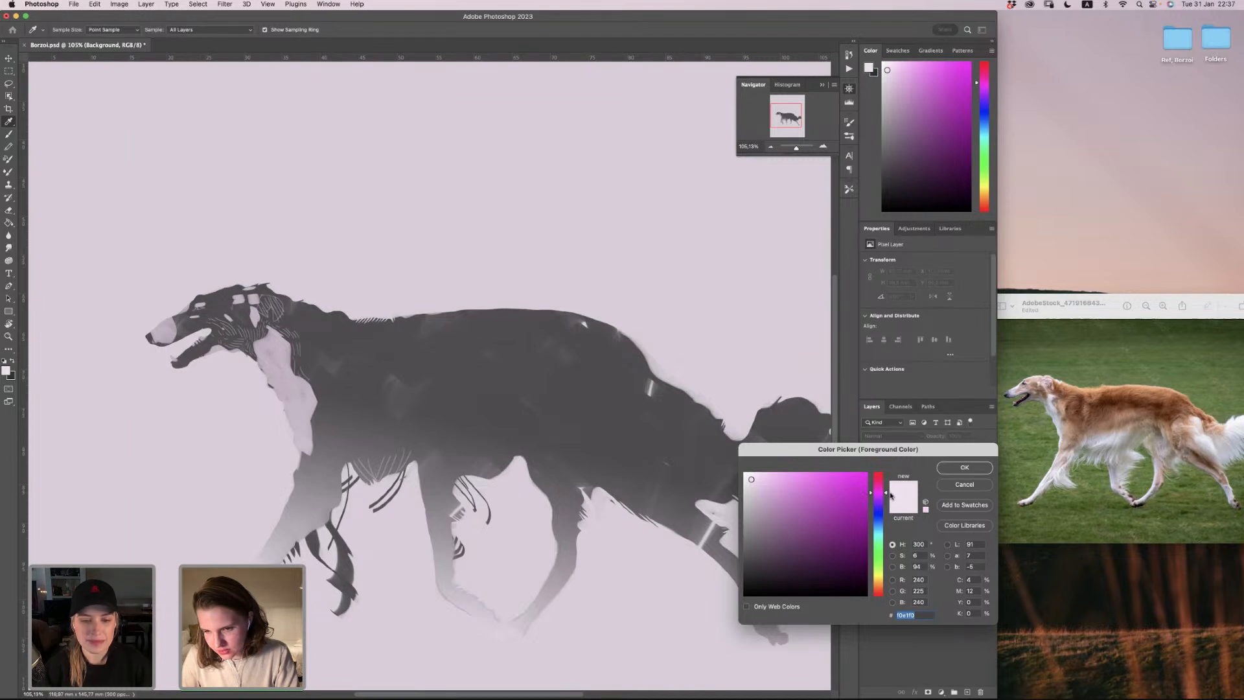
{"action": "left_click_drag", "start_coordinate": [888, 497], "coordinate": [886, 540]}
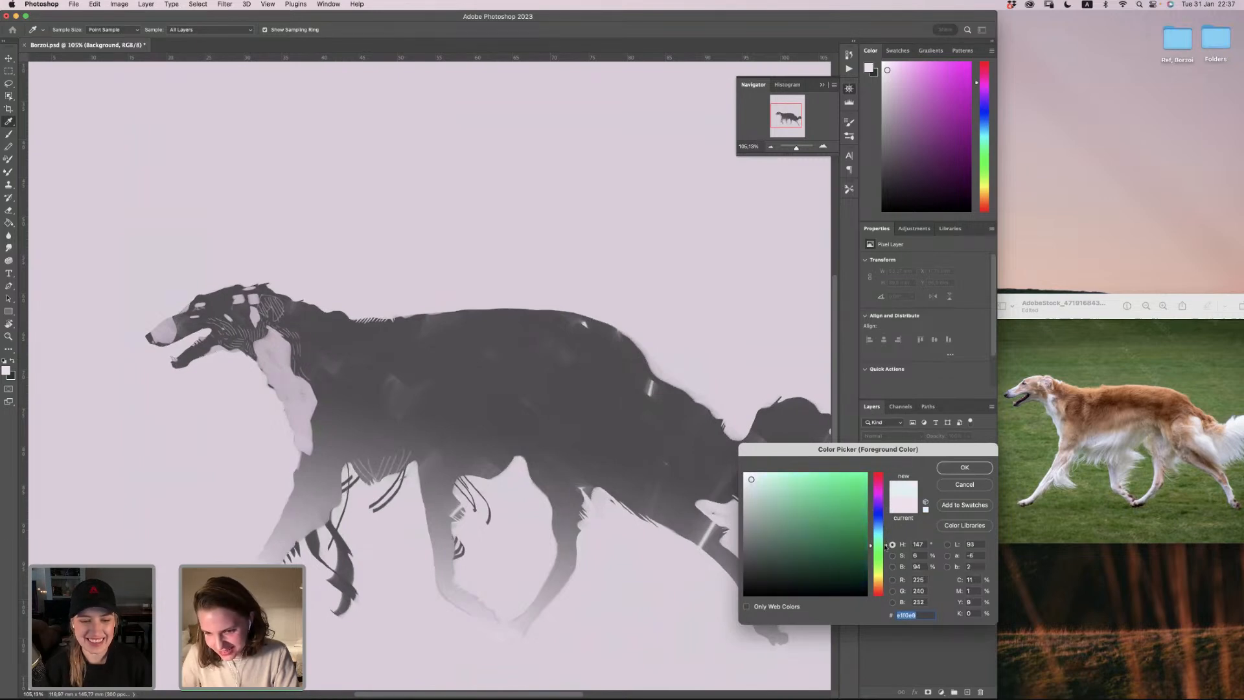
{"action": "left_click_drag", "start_coordinate": [886, 547], "coordinate": [886, 598]}
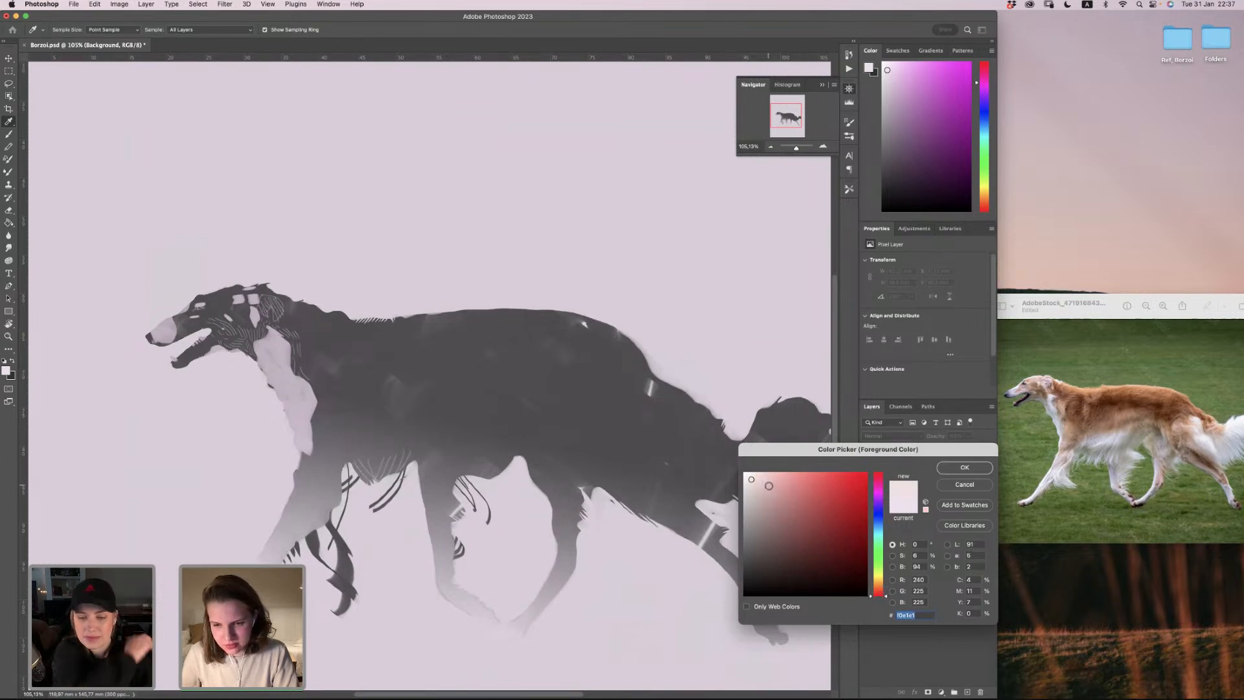
{"action": "left_click", "coordinate": [773, 486]}
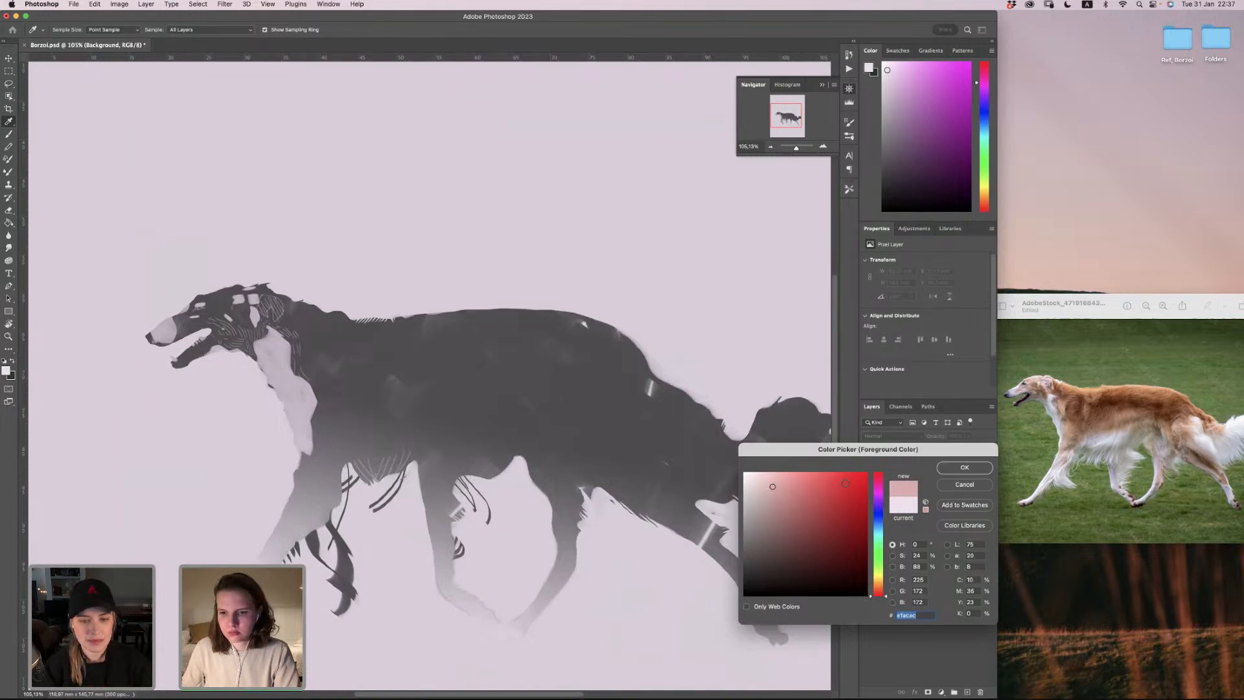
{"action": "left_click", "coordinate": [941, 472]}
{"action": "key", "text": "g"}
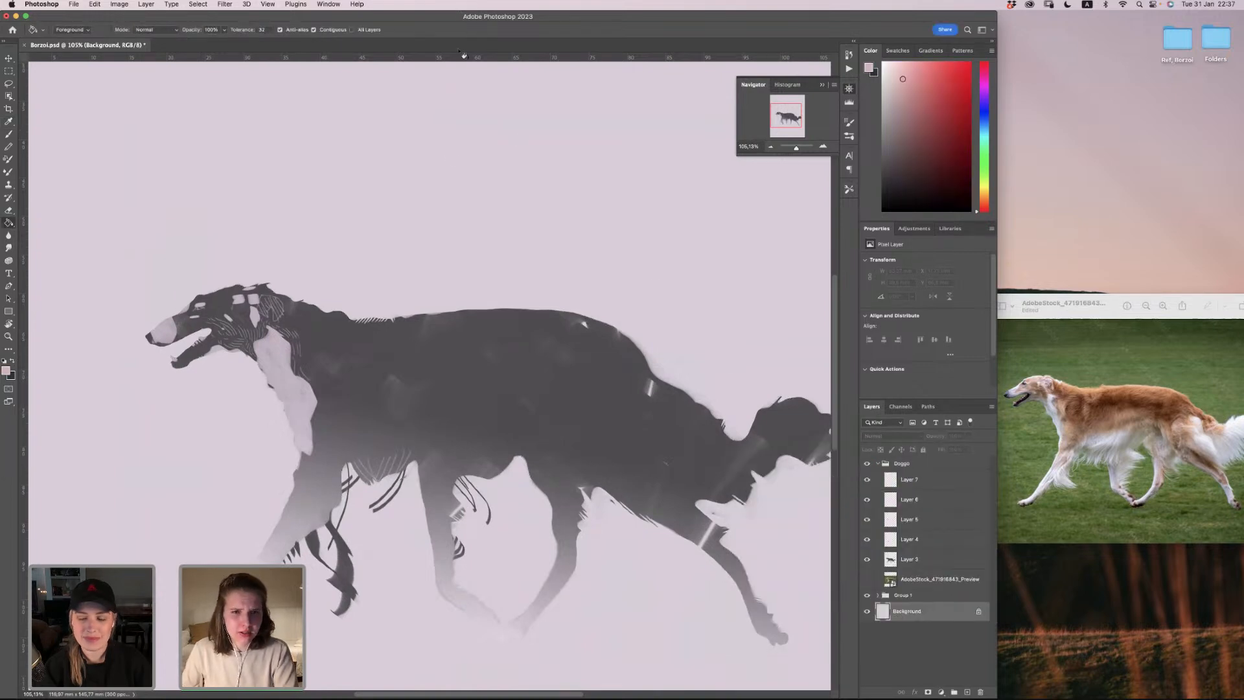
{"action": "left_click", "coordinate": [453, 229]}
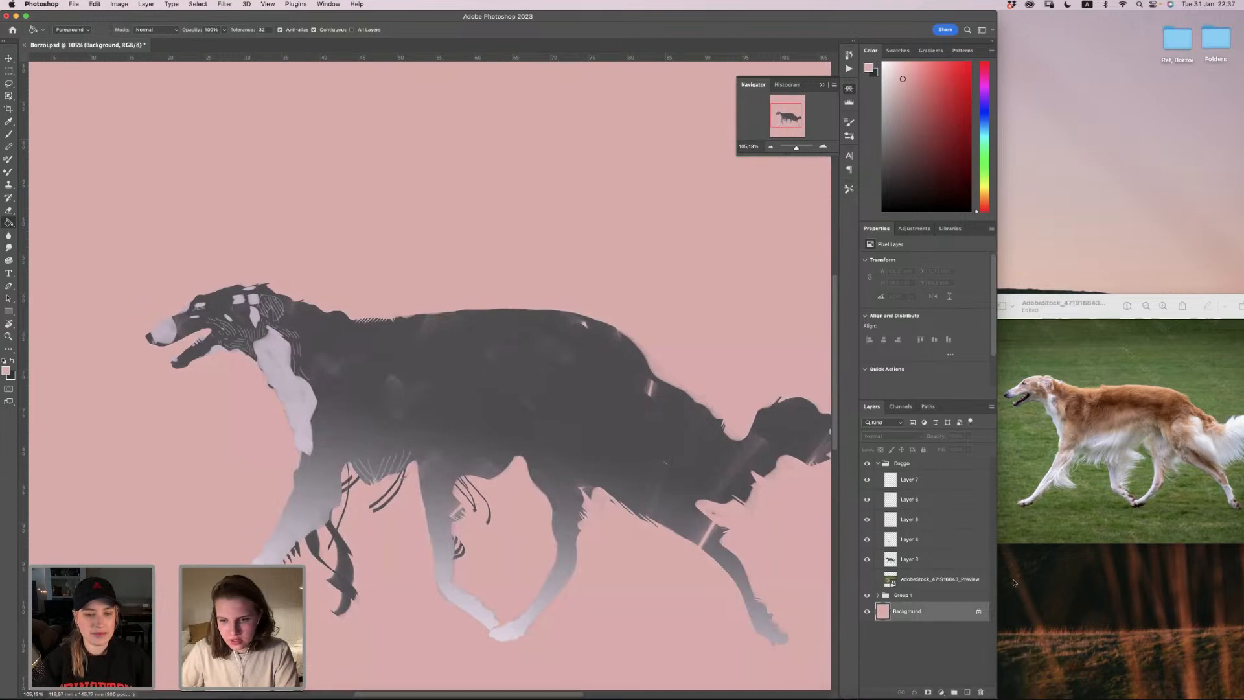
Step: Add a Color Overlay effect to Layer 7, keeping the dog's legs in view while editing the layer style
{"action": "left_click", "coordinate": [952, 487]}
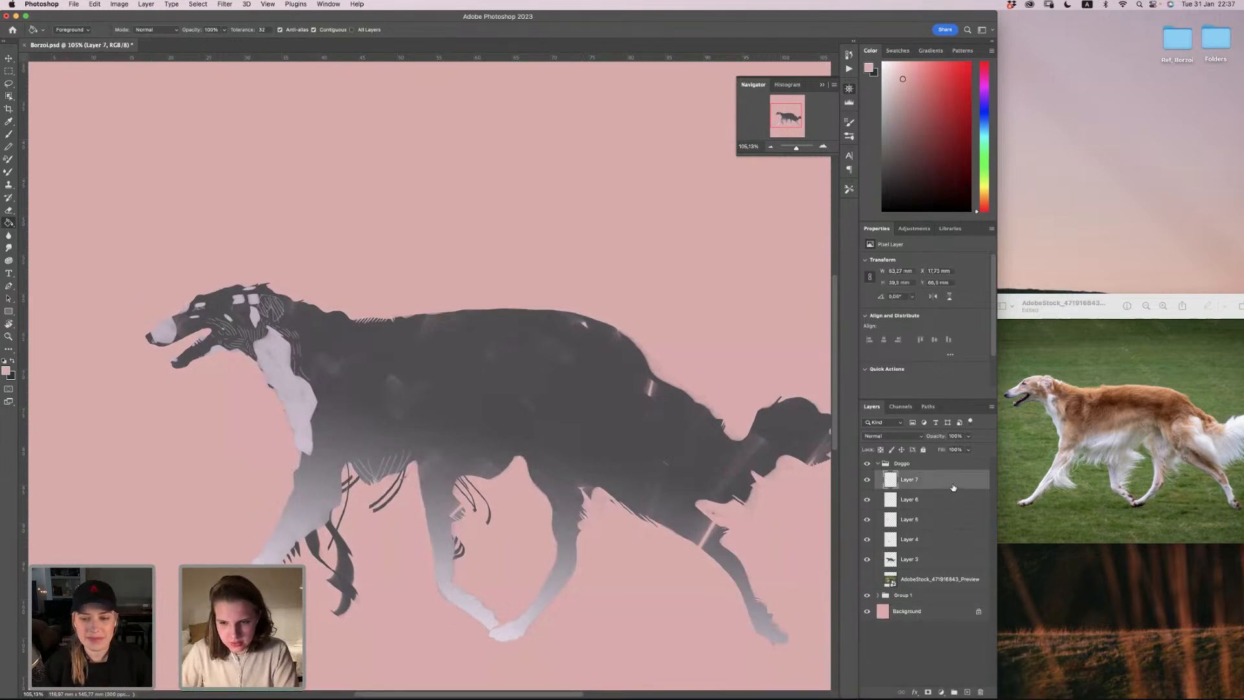
{"action": "double_click", "coordinate": [952, 486]}
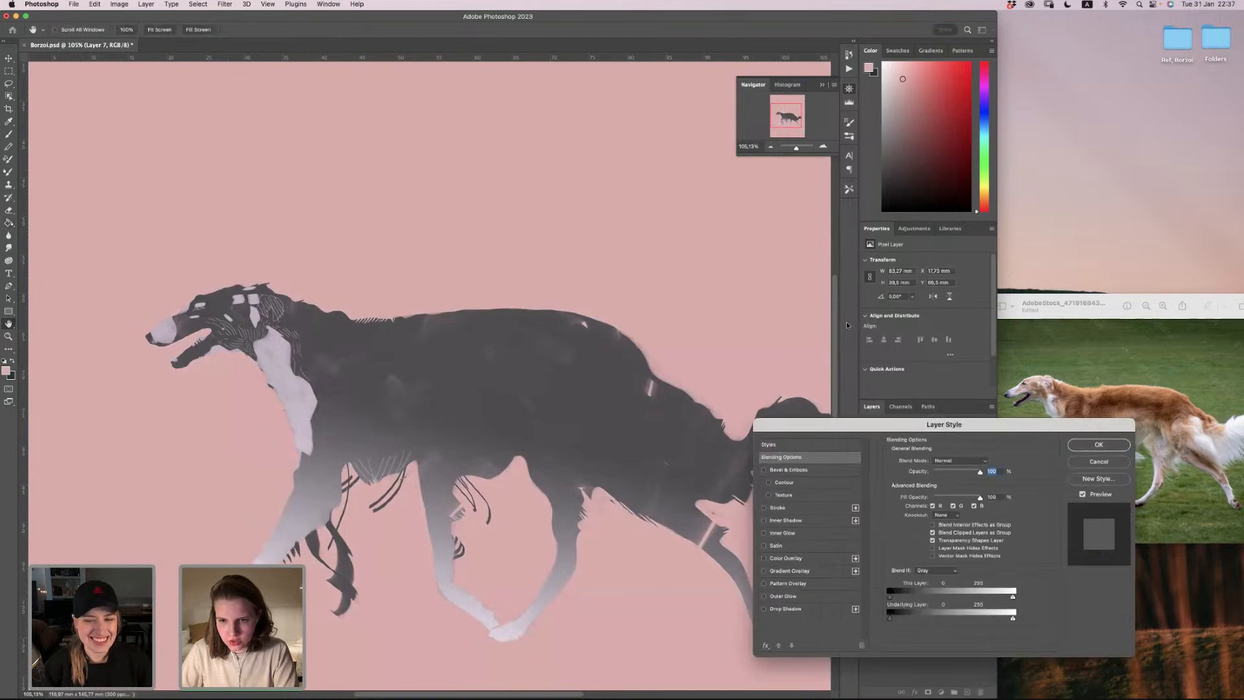
{"action": "left_click_drag", "start_coordinate": [869, 422], "coordinate": [608, 143]}
{"action": "left_click", "coordinate": [524, 288]}
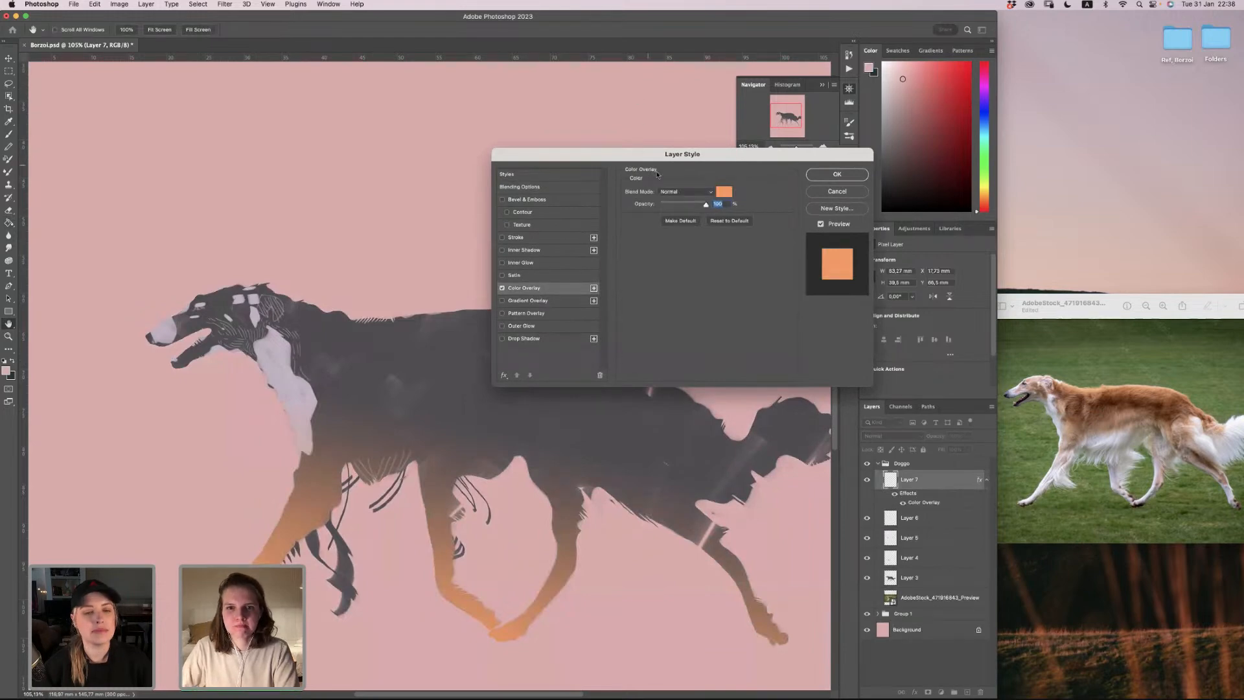
{"action": "left_click_drag", "start_coordinate": [656, 156], "coordinate": [638, 89]}
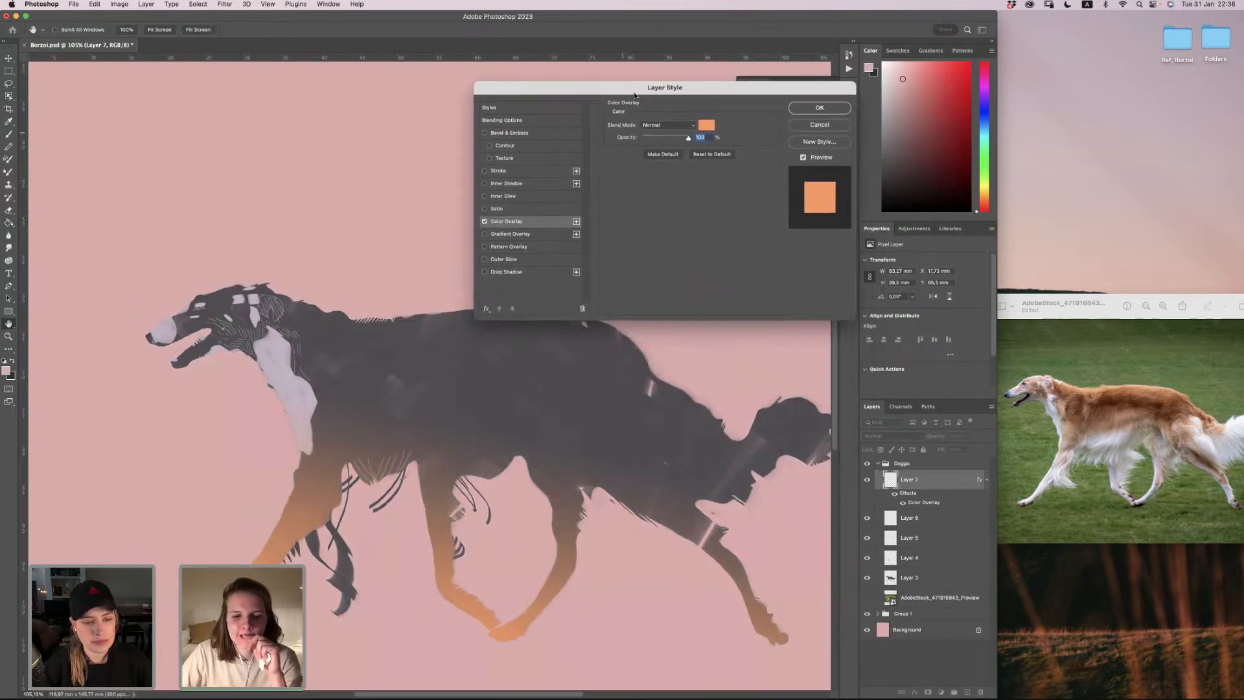
Step: Set Layer 7's overlay colour to the pink f09a9a and apply the layer style
{"action": "left_click", "coordinate": [708, 125]}
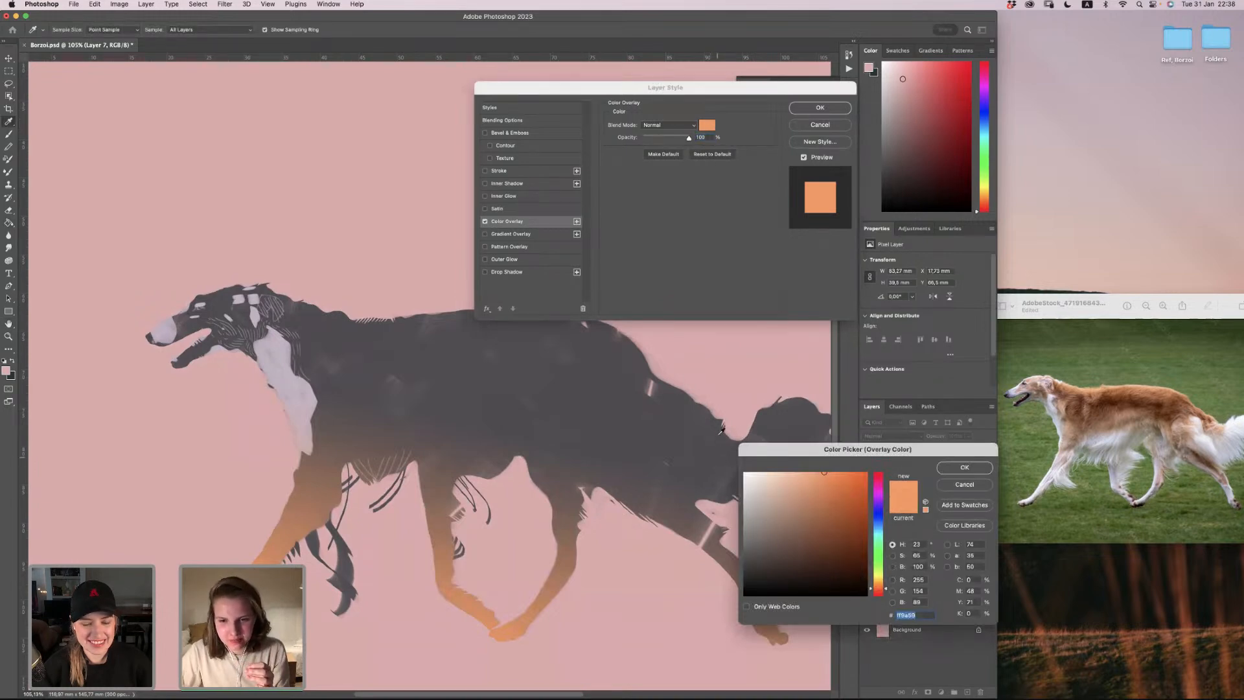
{"action": "left_click", "coordinate": [736, 408]}
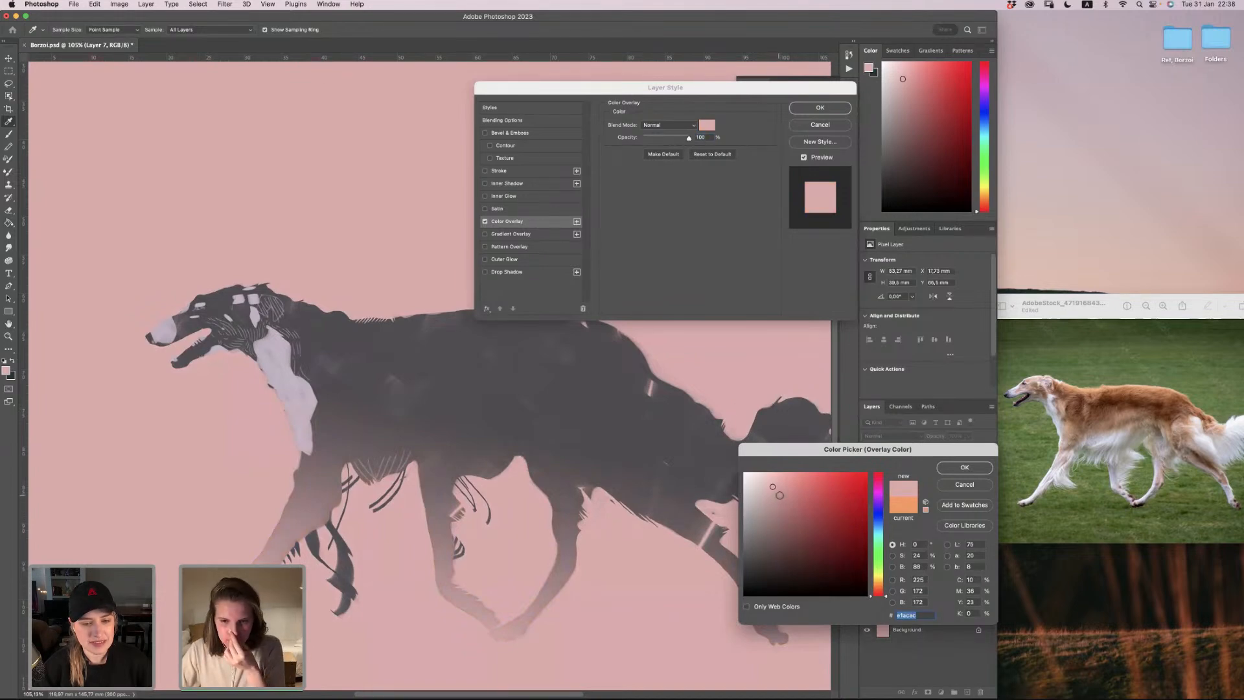
{"action": "left_click", "coordinate": [790, 478]}
{"action": "left_click_drag", "start_coordinate": [790, 478], "coordinate": [788, 478]}
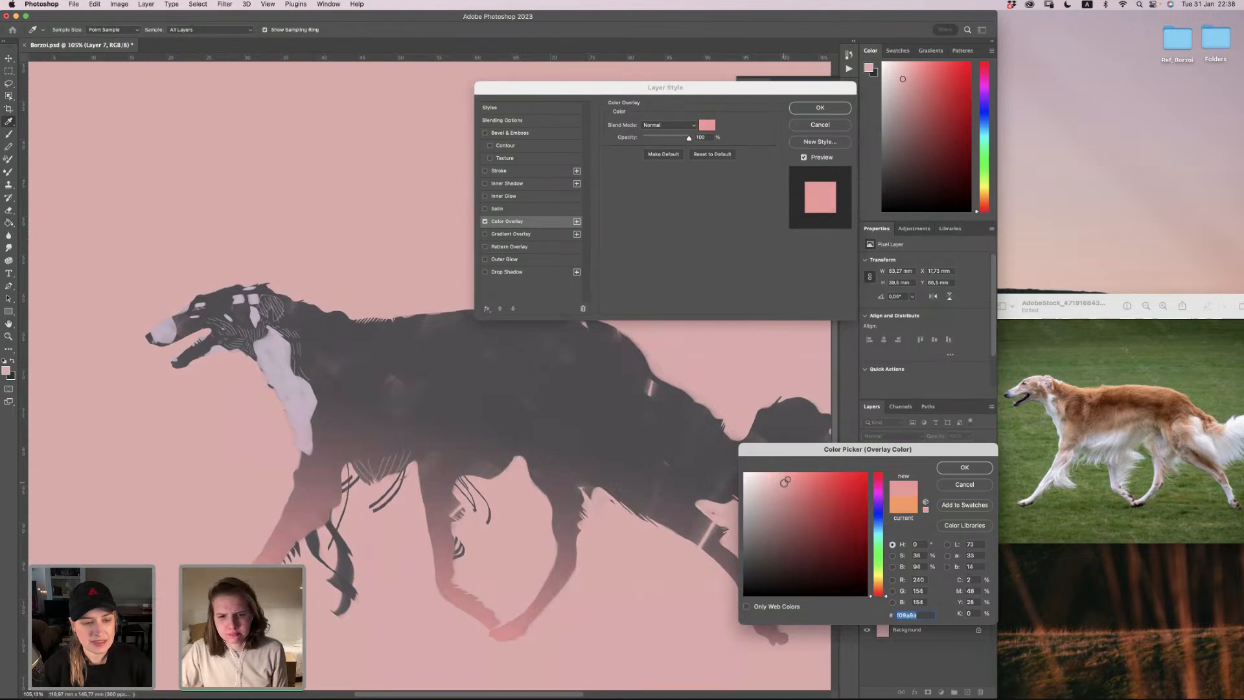
{"action": "key", "text": "Return"}
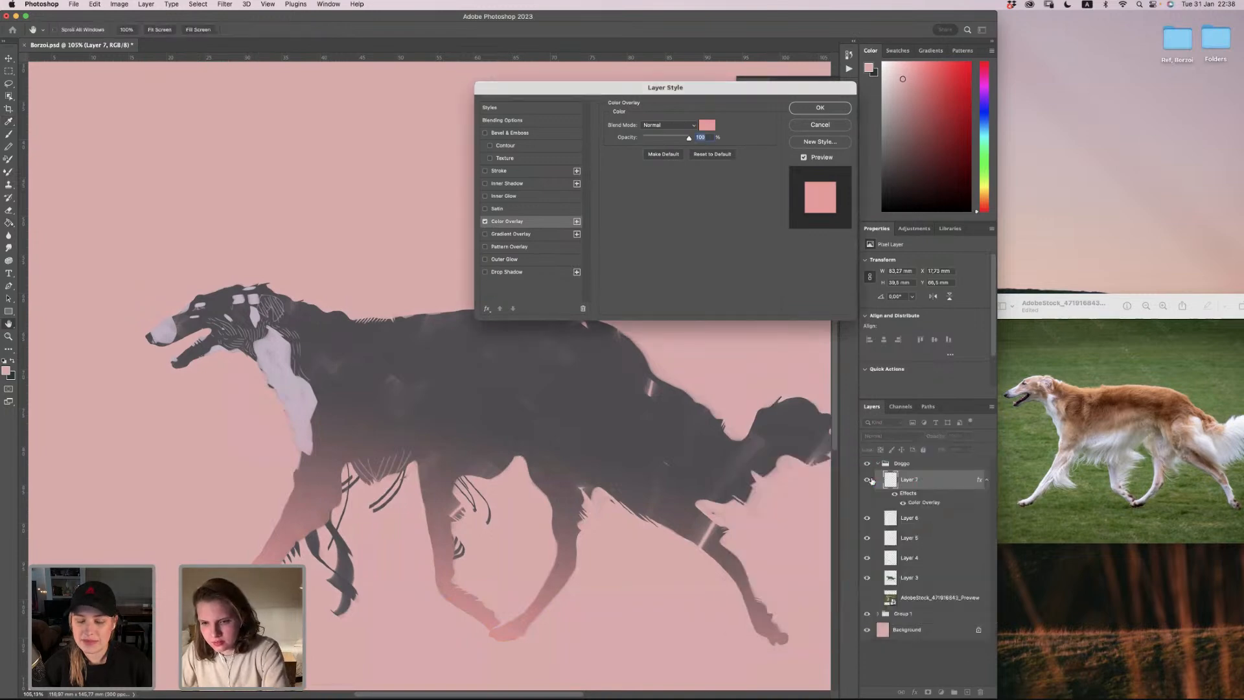
{"action": "key", "text": "Return"}
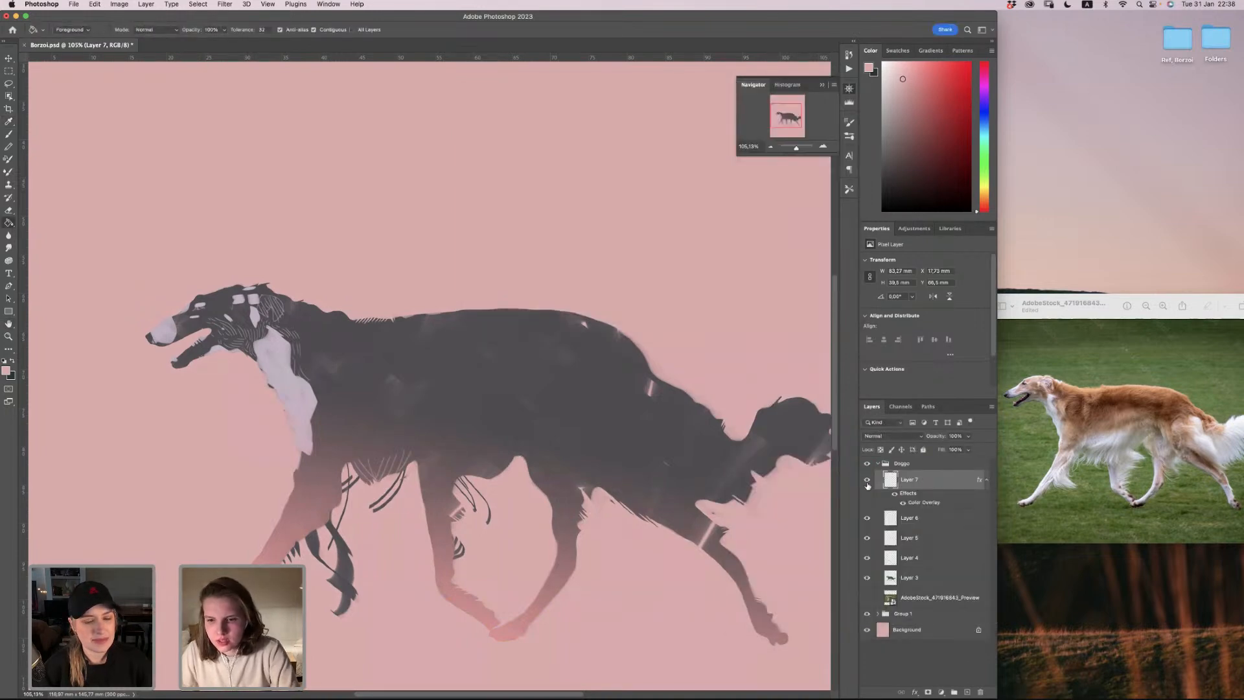
Step: Apply a Color Overlay in the same pink to Layer 6 at 100% opacity
{"action": "left_click", "coordinate": [950, 541]}
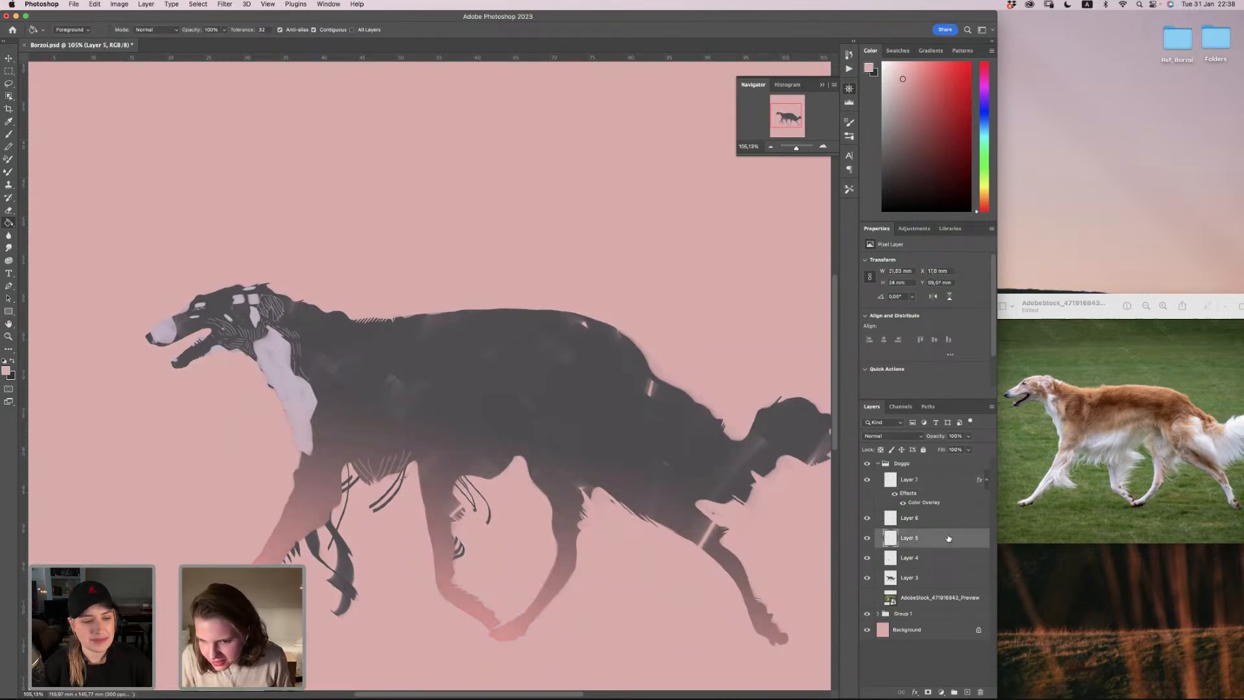
{"action": "double_click", "coordinate": [935, 522]}
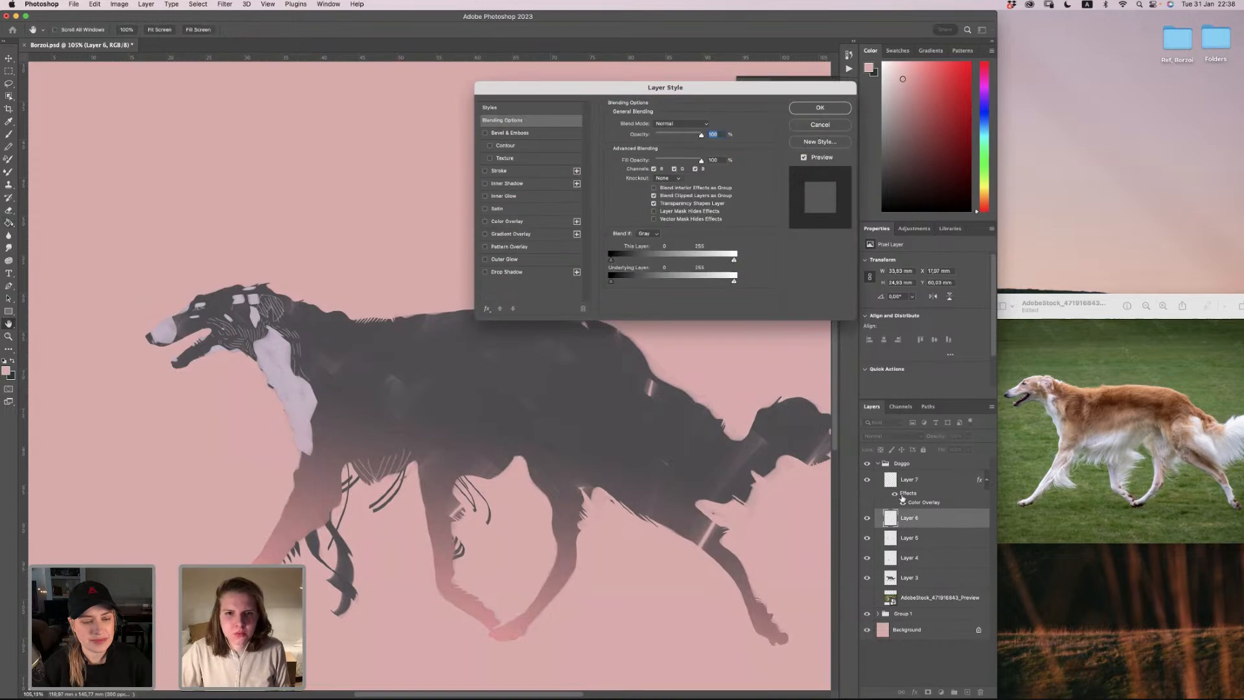
{"action": "left_click", "coordinate": [541, 222]}
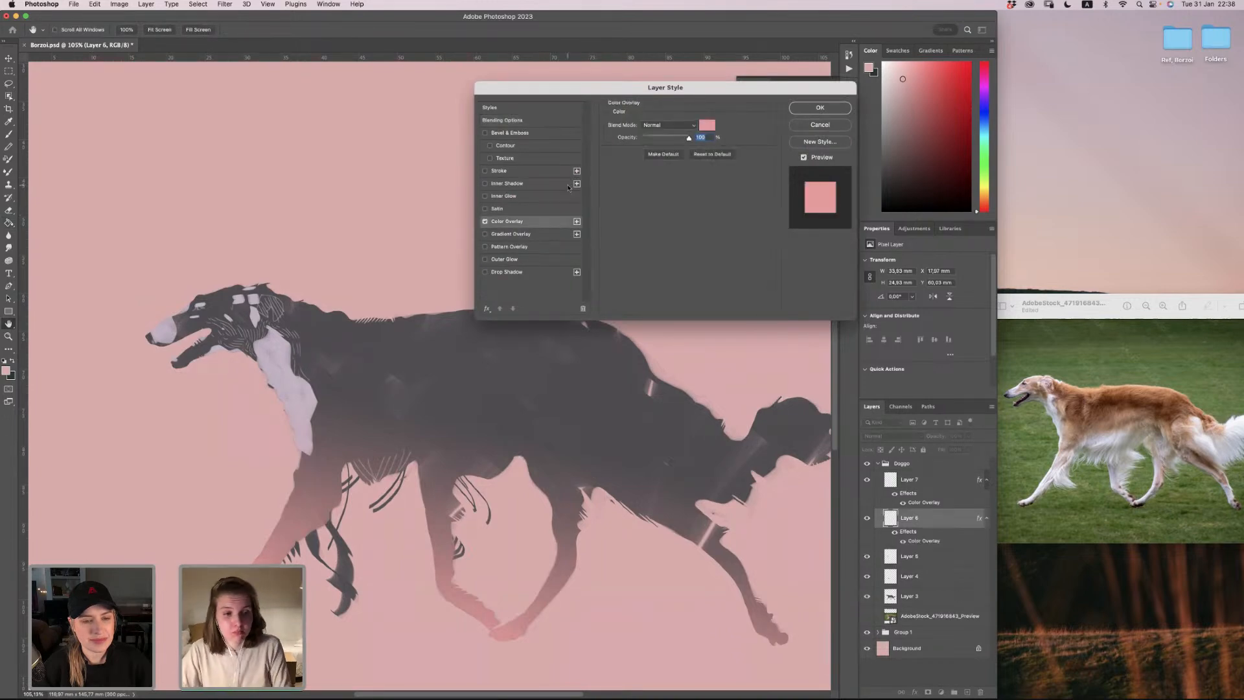
{"action": "key", "text": "Return"}
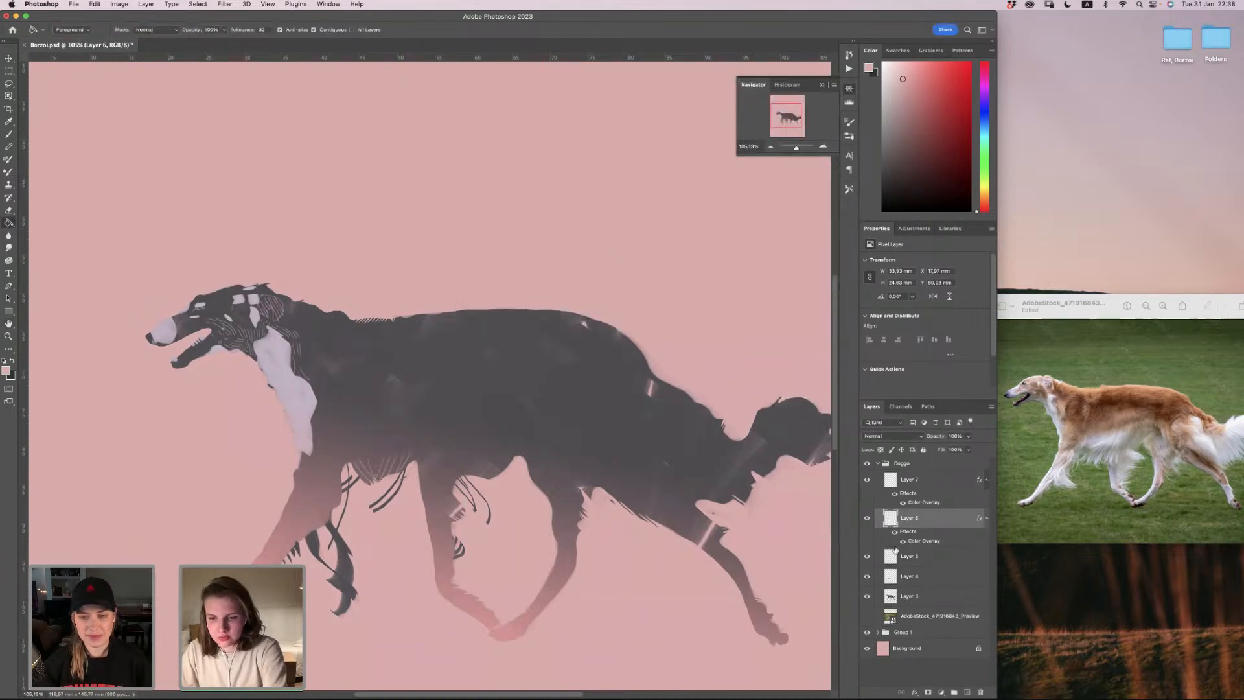
Step: Apply the pink Color Overlay to Layer 5 at reduced opacity for a subtle tint on the light face and chest markings
{"action": "double_click", "coordinate": [916, 557]}
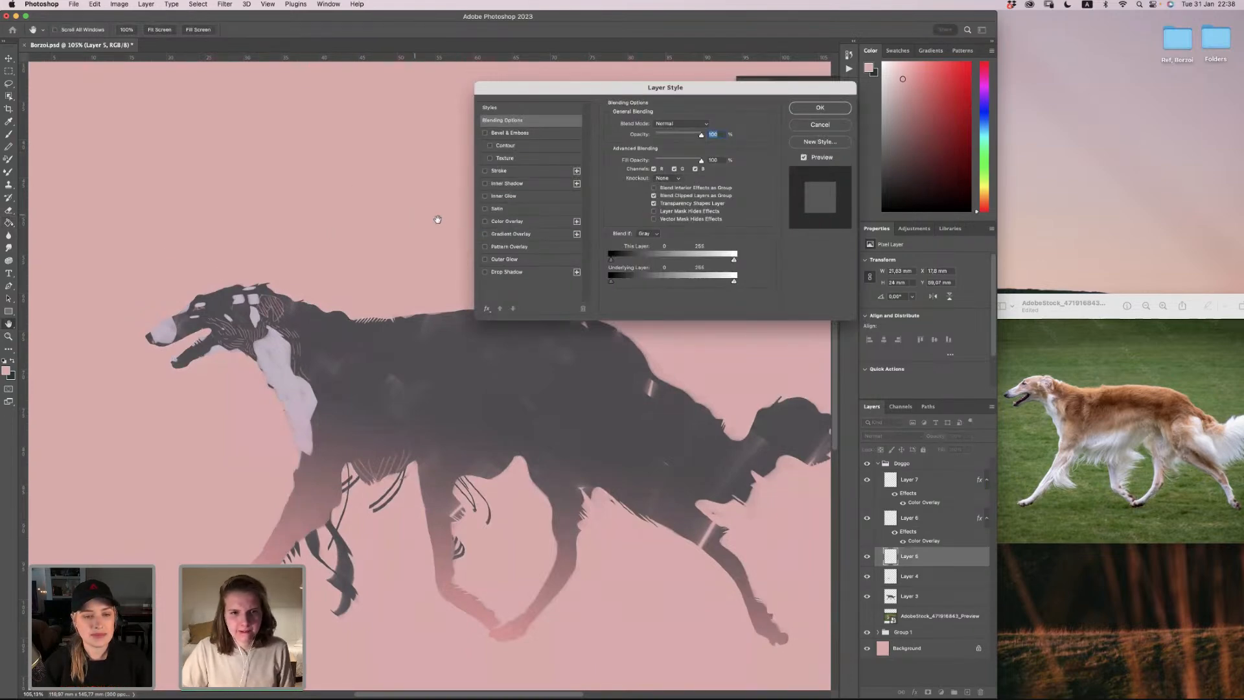
{"action": "left_click", "coordinate": [508, 221]}
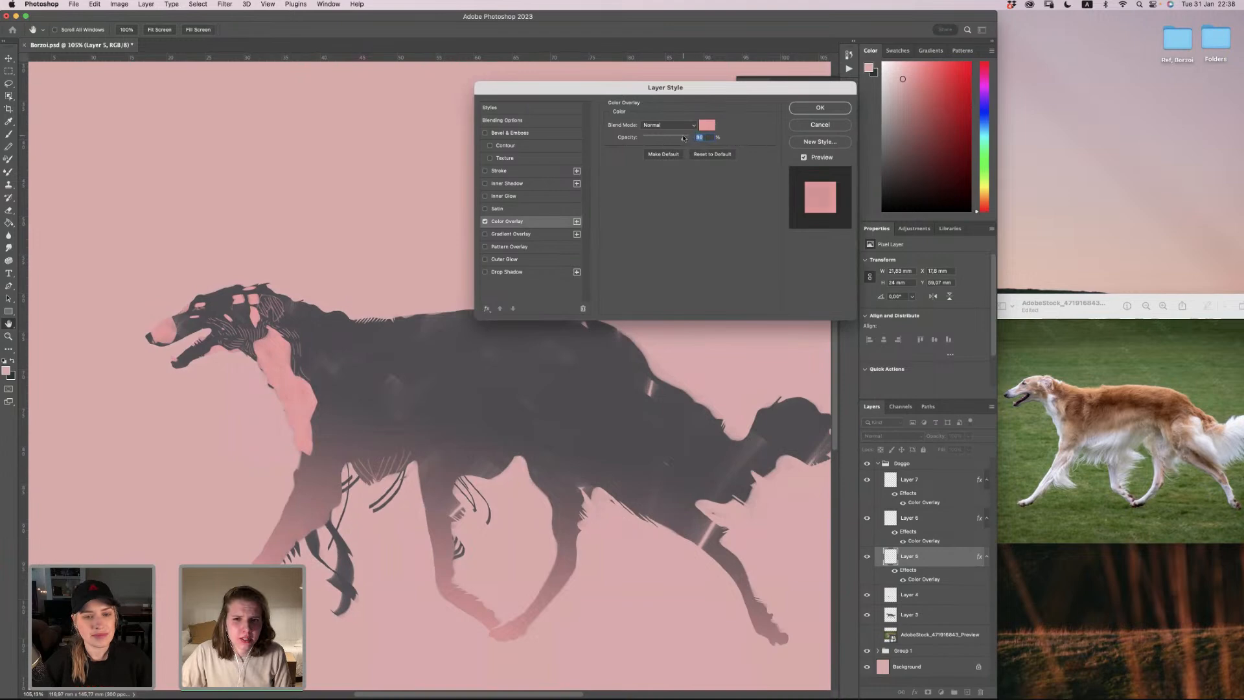
{"action": "mouse_move", "coordinate": [683, 138]}
{"action": "left_mouse_down"}
{"action": "mouse_move", "coordinate": [628, 141]}
{"action": "mouse_move", "coordinate": [666, 139]}
{"action": "left_mouse_up"}
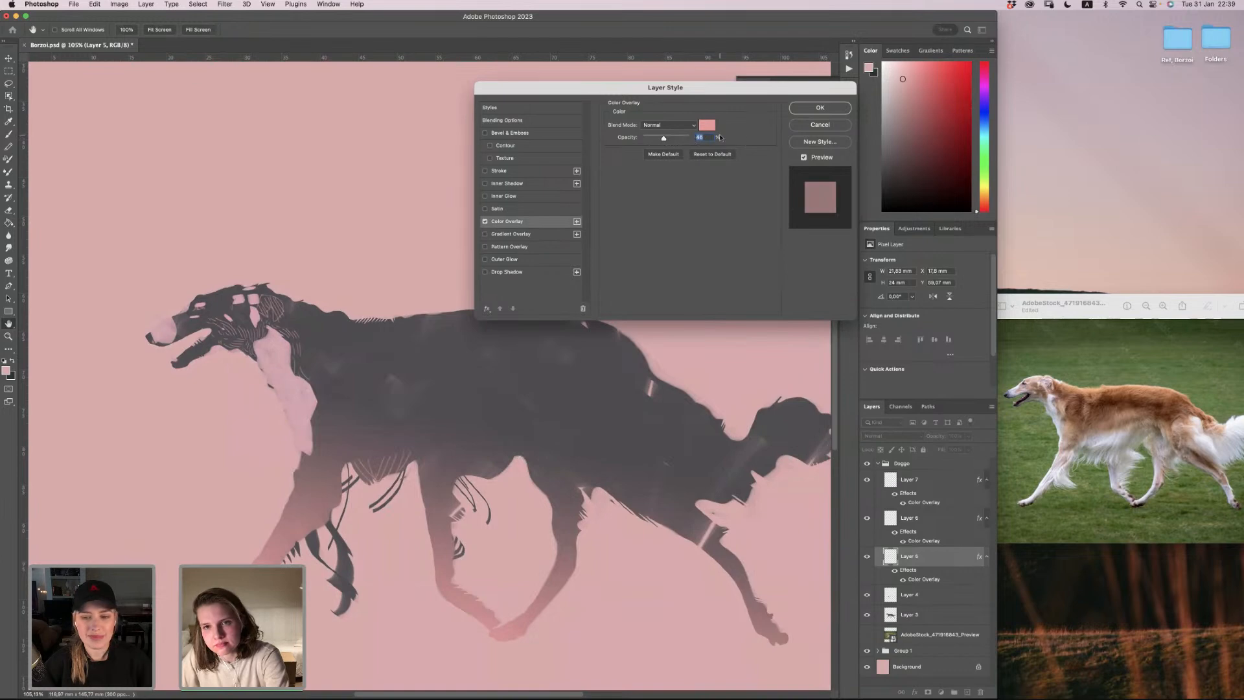
{"action": "left_click", "coordinate": [845, 110]}
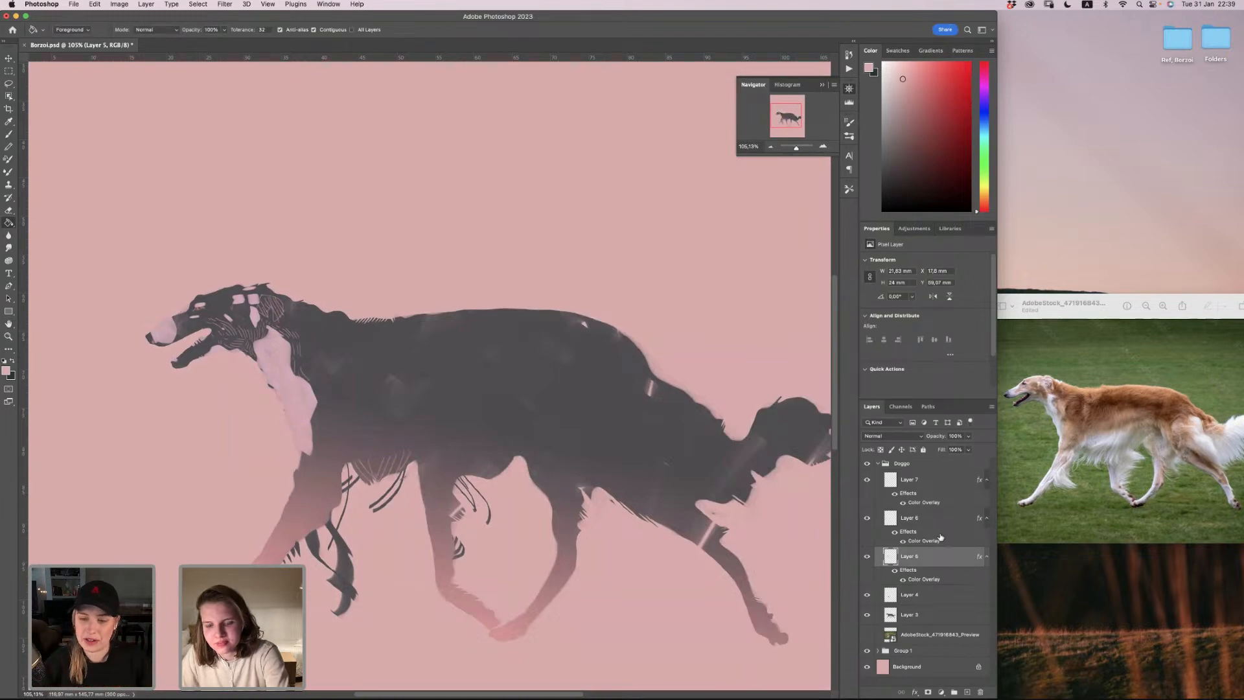
Step: Add a Color Overlay effect to the fur strands on Layer 4 with its opacity at 100%
{"action": "double_click", "coordinate": [944, 592]}
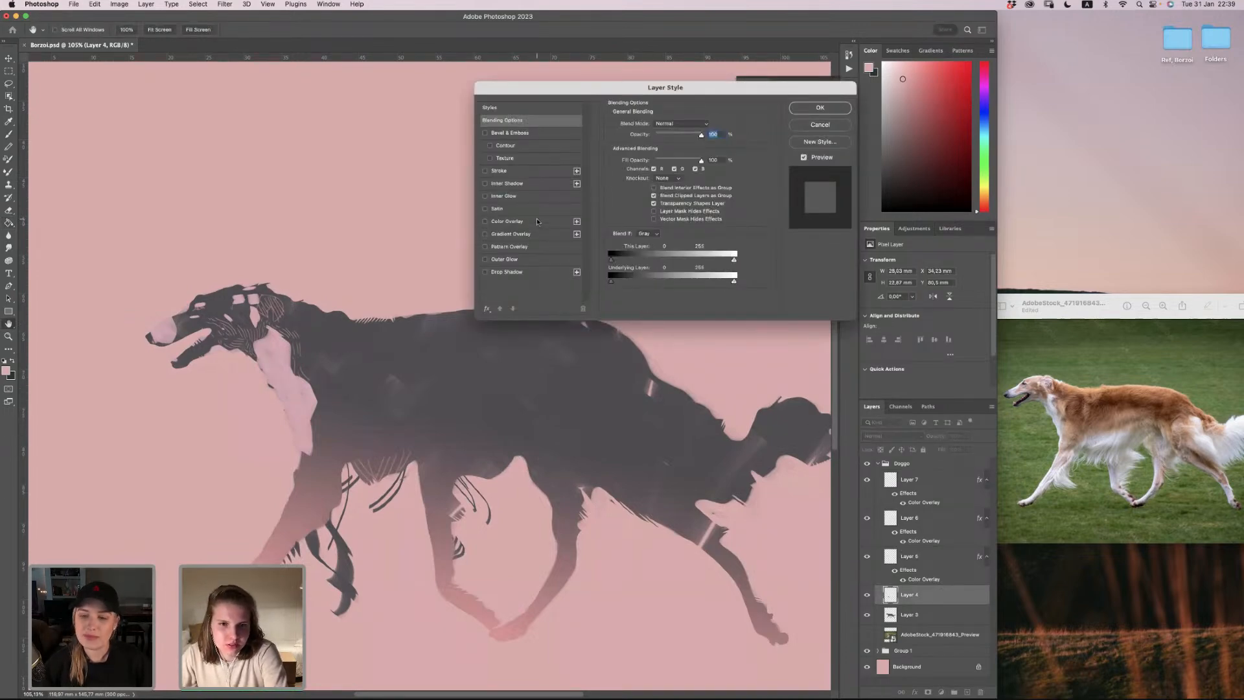
{"action": "left_click", "coordinate": [512, 221]}
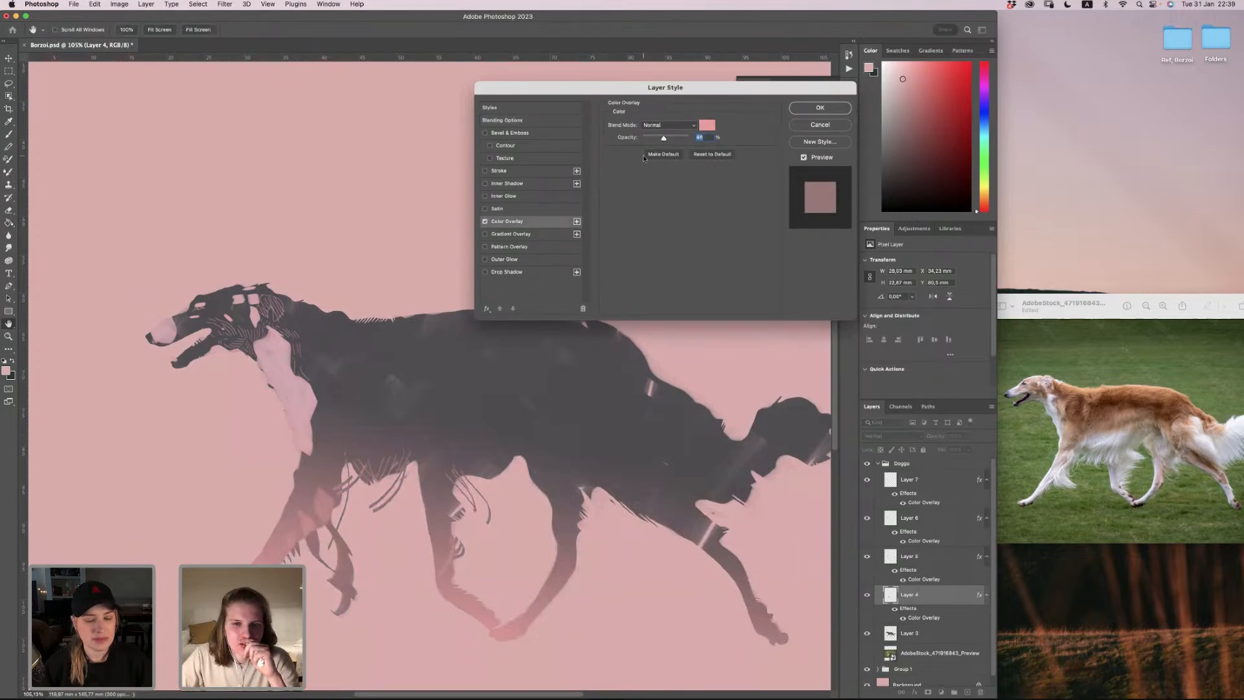
{"action": "left_click_drag", "start_coordinate": [664, 138], "coordinate": [689, 139]}
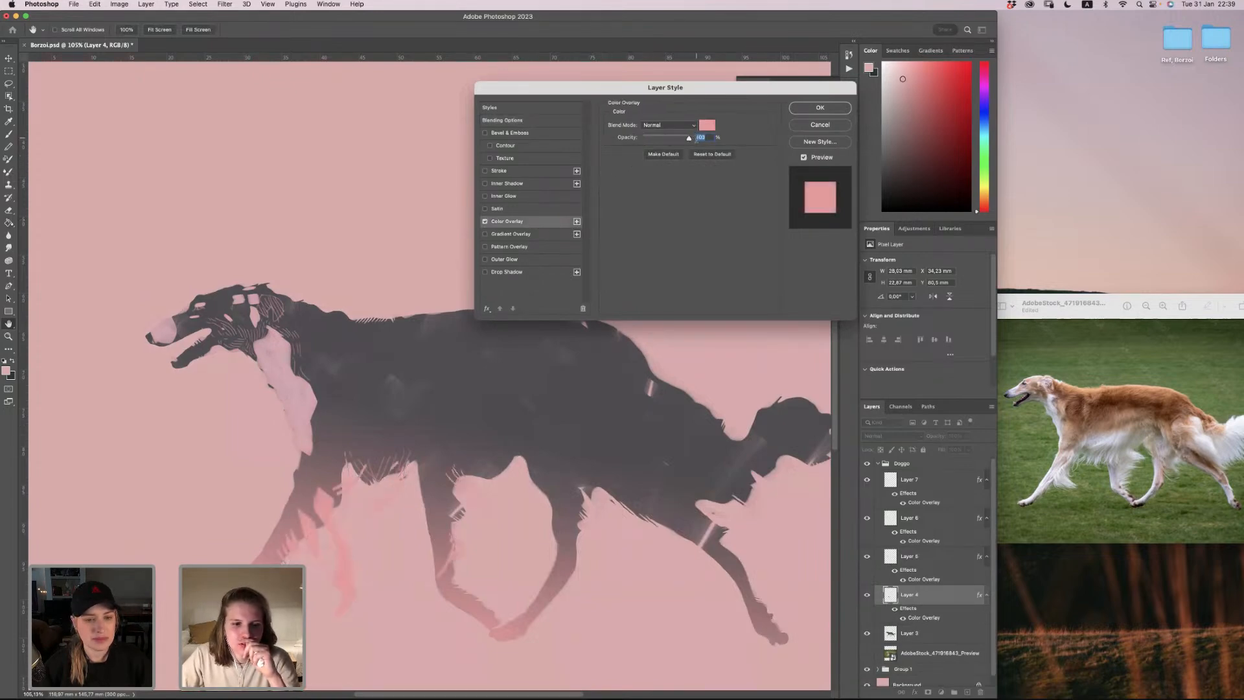
Step: Set Layer 4's overlay colour to the muted mauve 856669 sampled from the upper front leg
{"action": "left_click", "coordinate": [708, 126]}
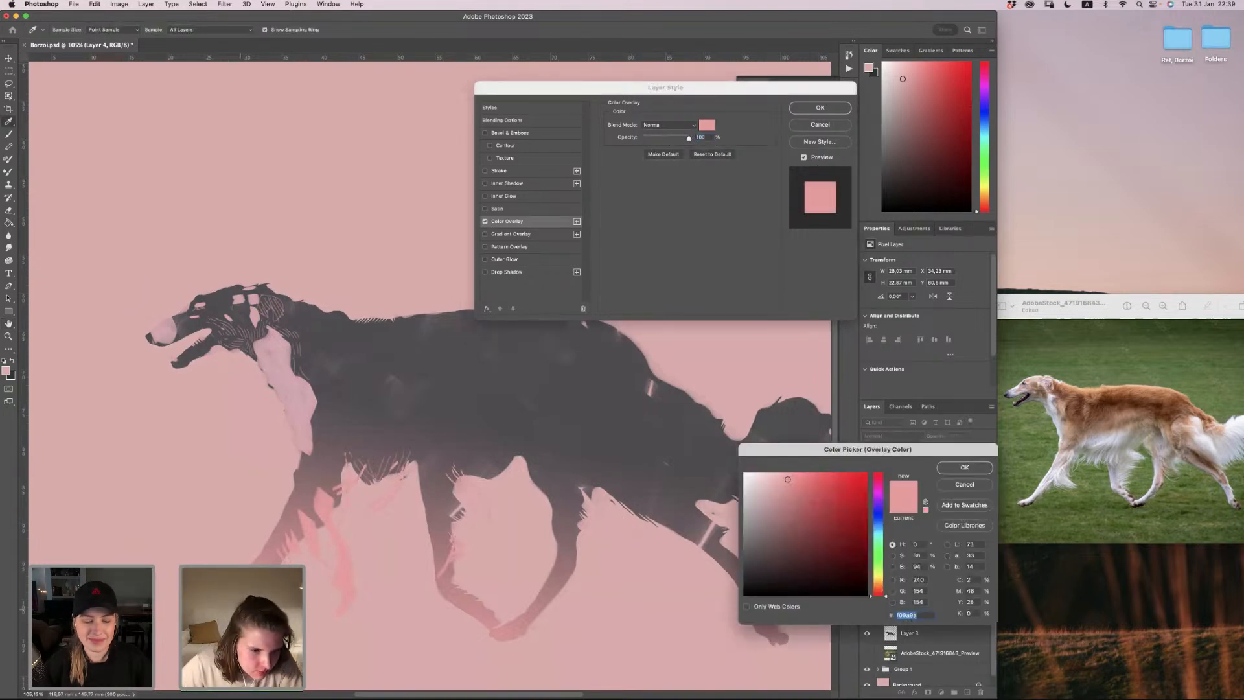
{"action": "left_click", "coordinate": [300, 523]}
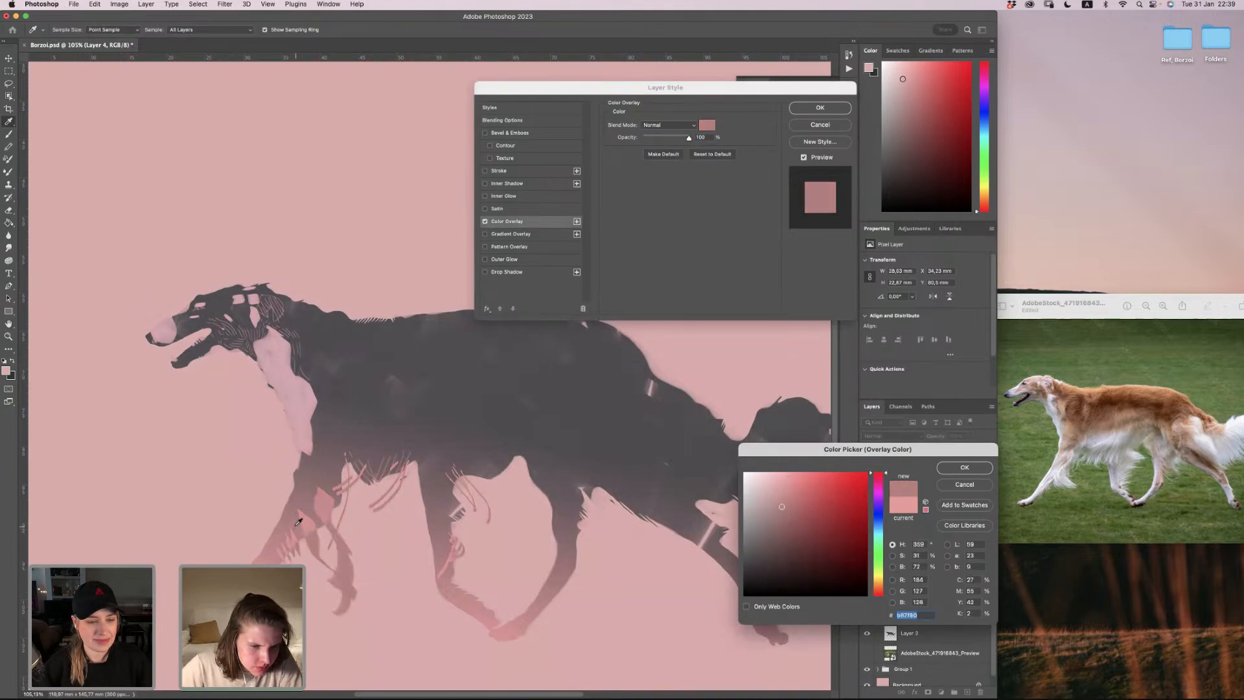
{"action": "left_click", "coordinate": [297, 520]}
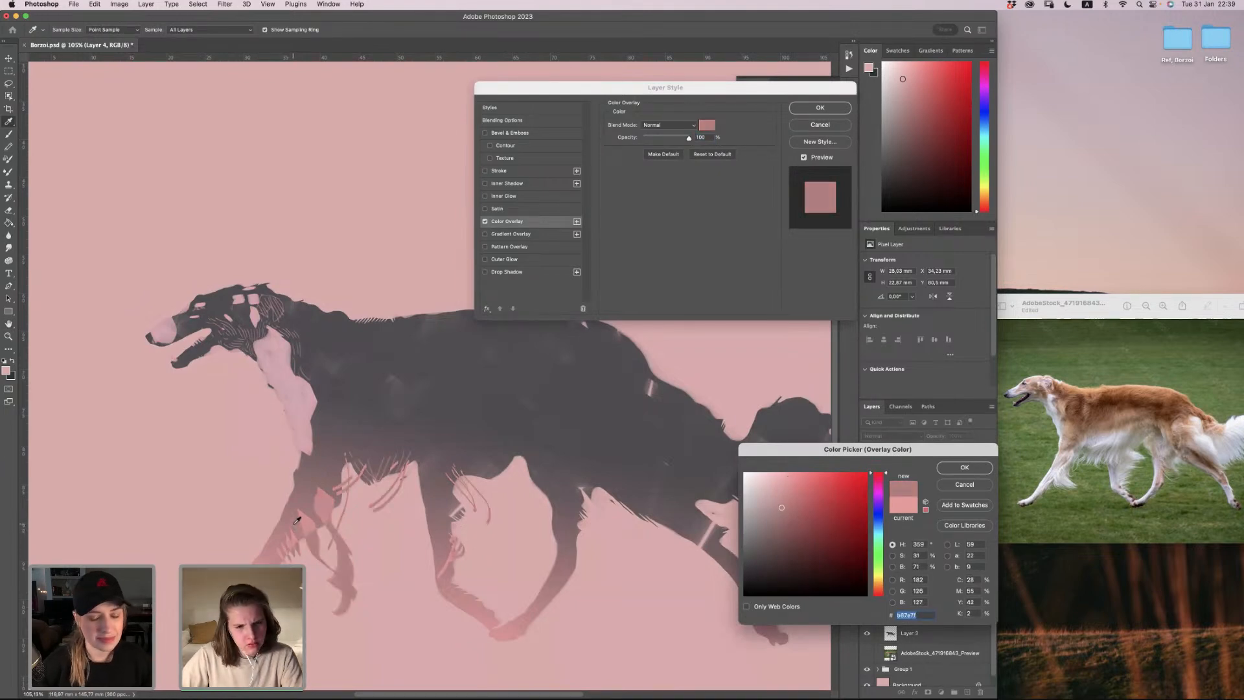
{"action": "left_click", "coordinate": [316, 483]}
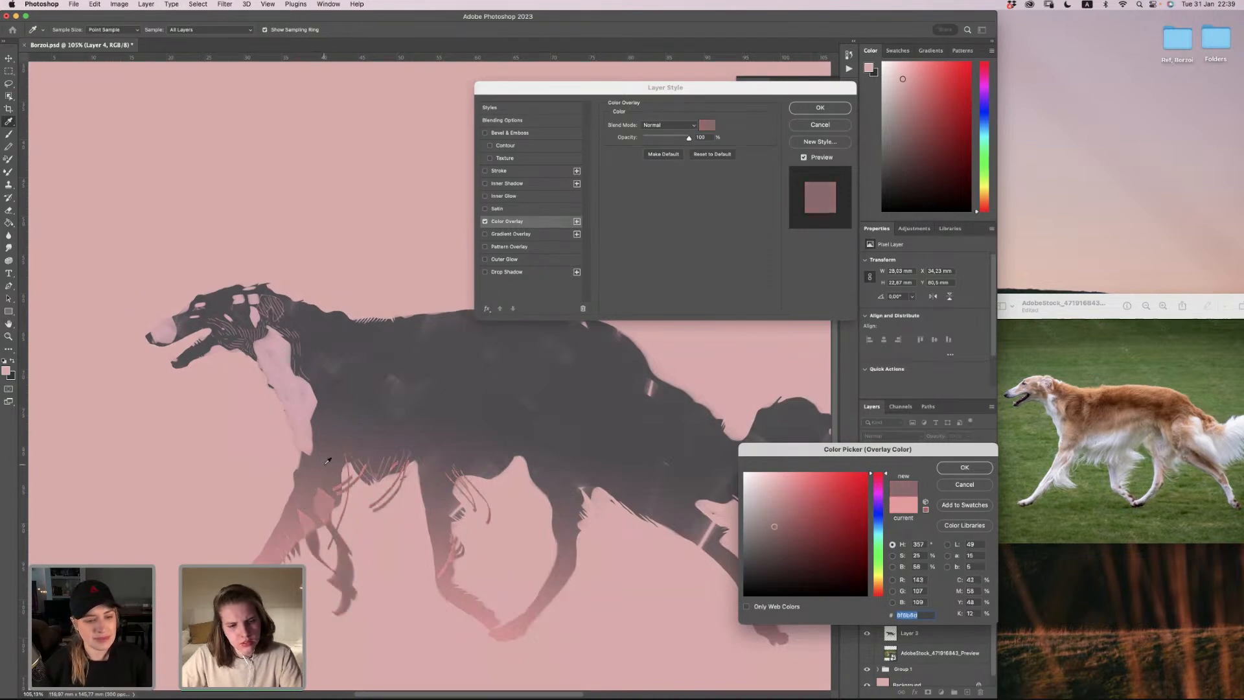
{"action": "left_click", "coordinate": [327, 463]}
{"action": "scroll", "coordinate": [327, 462], "scroll_direction": "left", "scroll_amount": 2}
{"action": "scroll", "coordinate": [327, 461], "scroll_direction": "right", "scroll_amount": 2}
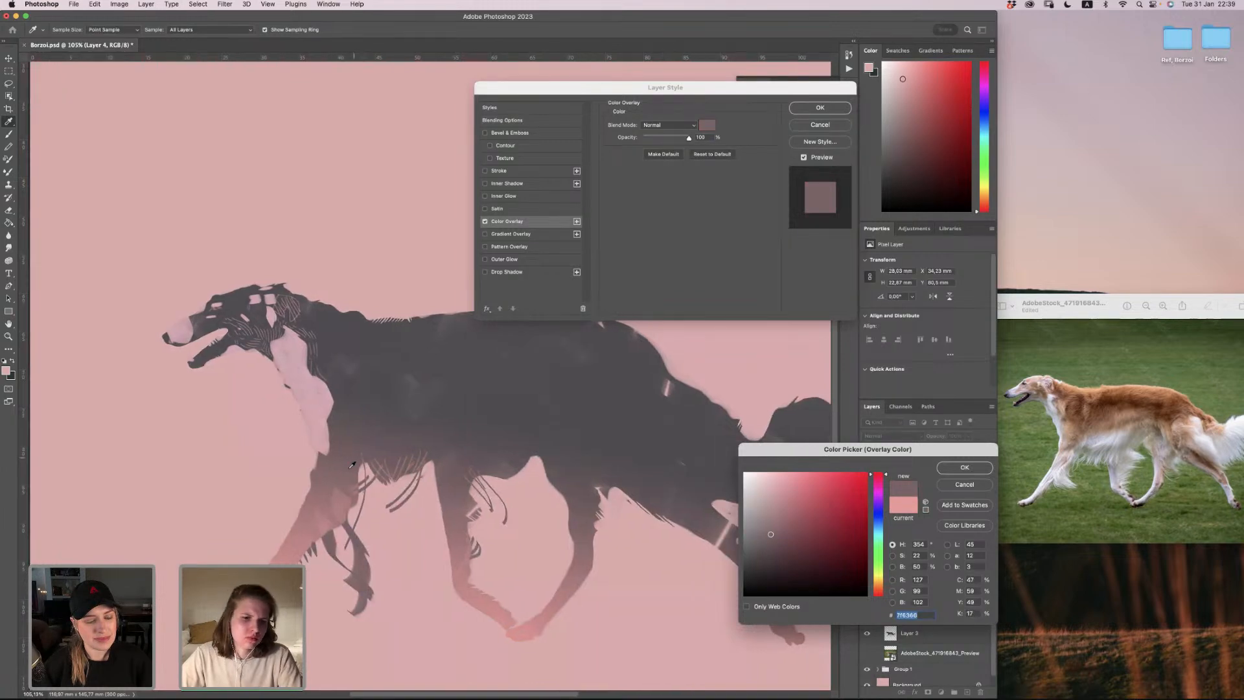
{"action": "left_click", "coordinate": [331, 473]}
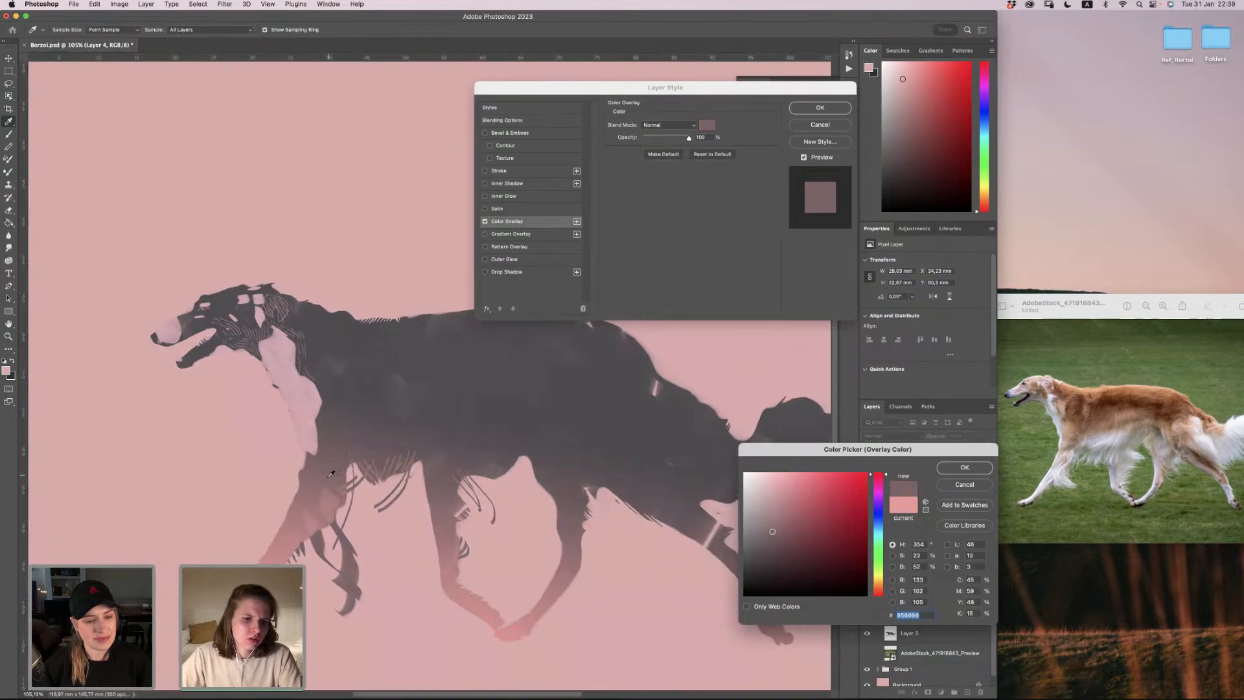
{"action": "key", "text": "Return"}
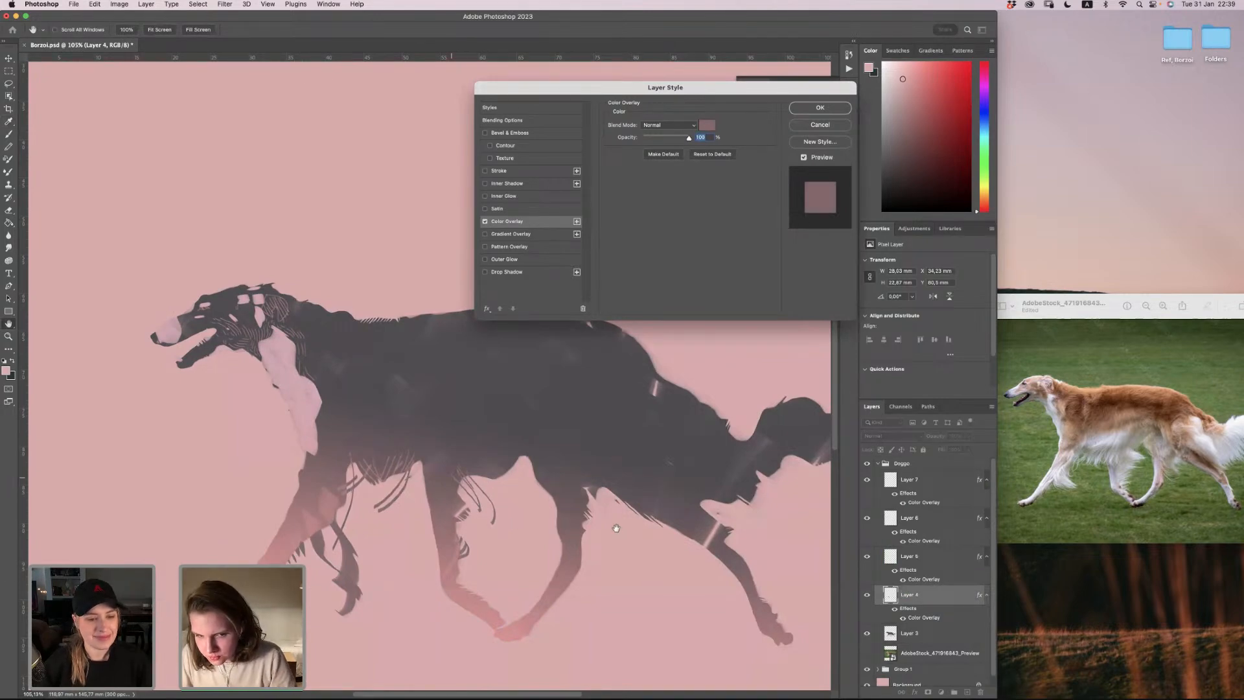
Step: Accept Layer 4's overlay settings and move the fur strands layer to the top of the Doggo group
{"action": "left_click_drag", "start_coordinate": [751, 575], "coordinate": [757, 594]}
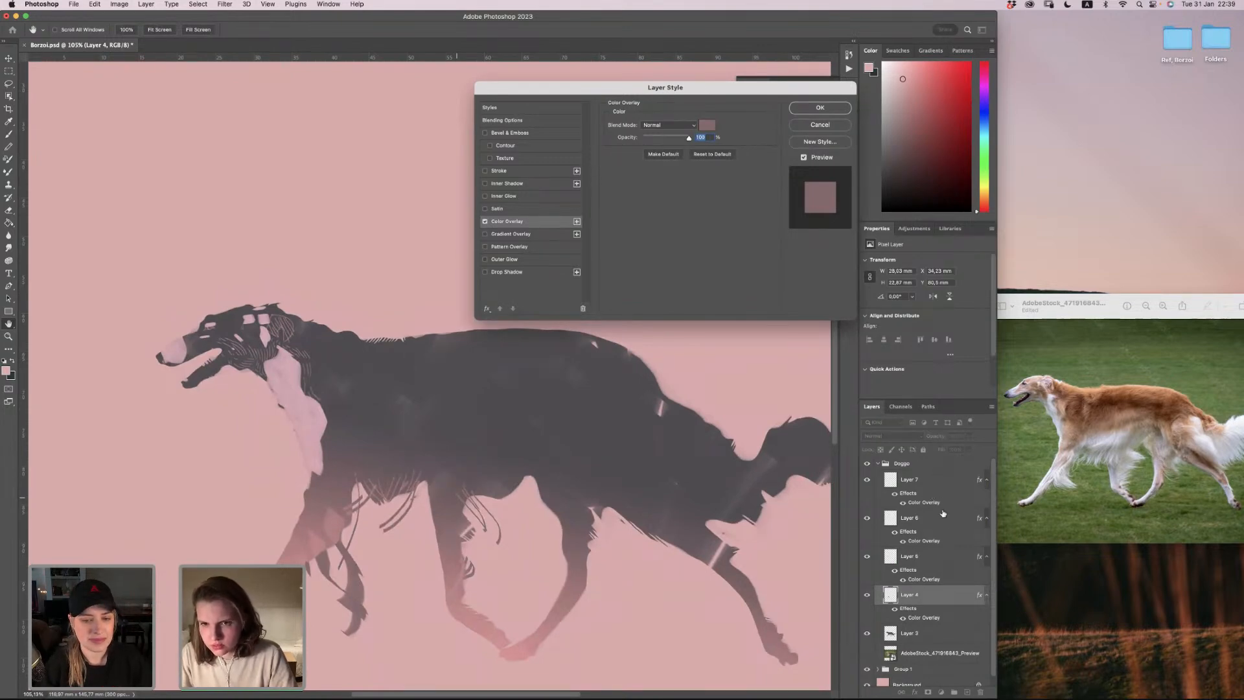
{"action": "key", "text": "Return"}
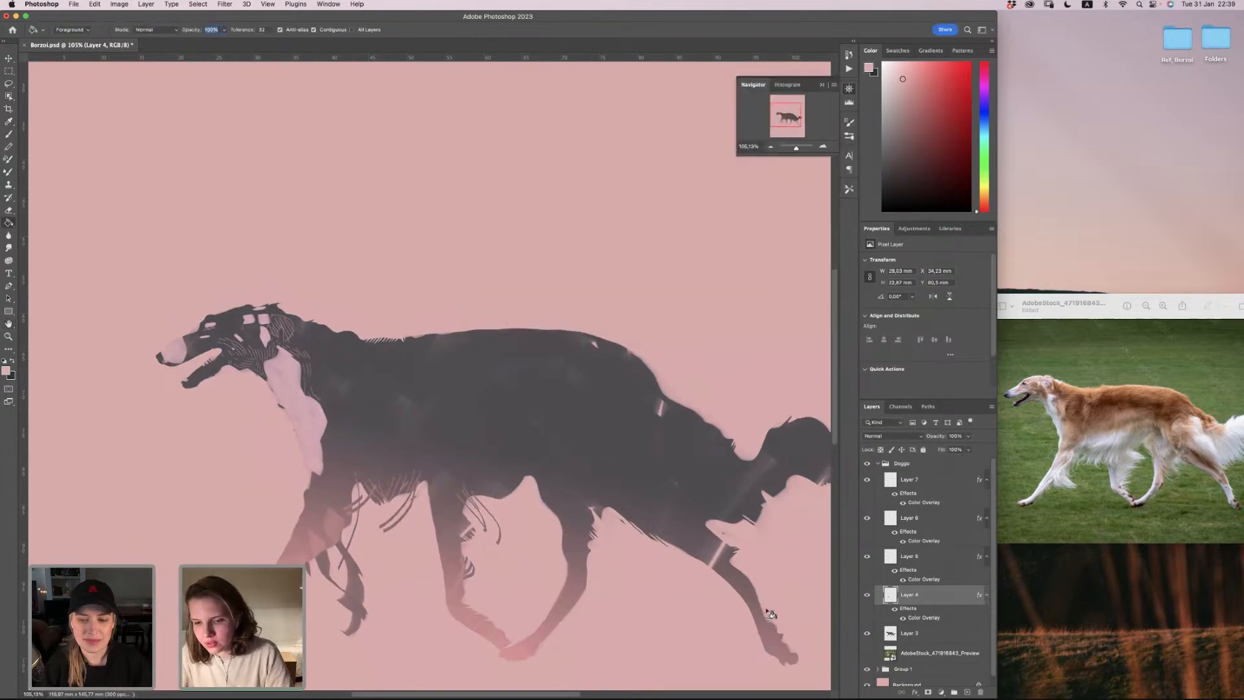
{"action": "left_click_drag", "start_coordinate": [962, 600], "coordinate": [938, 476]}
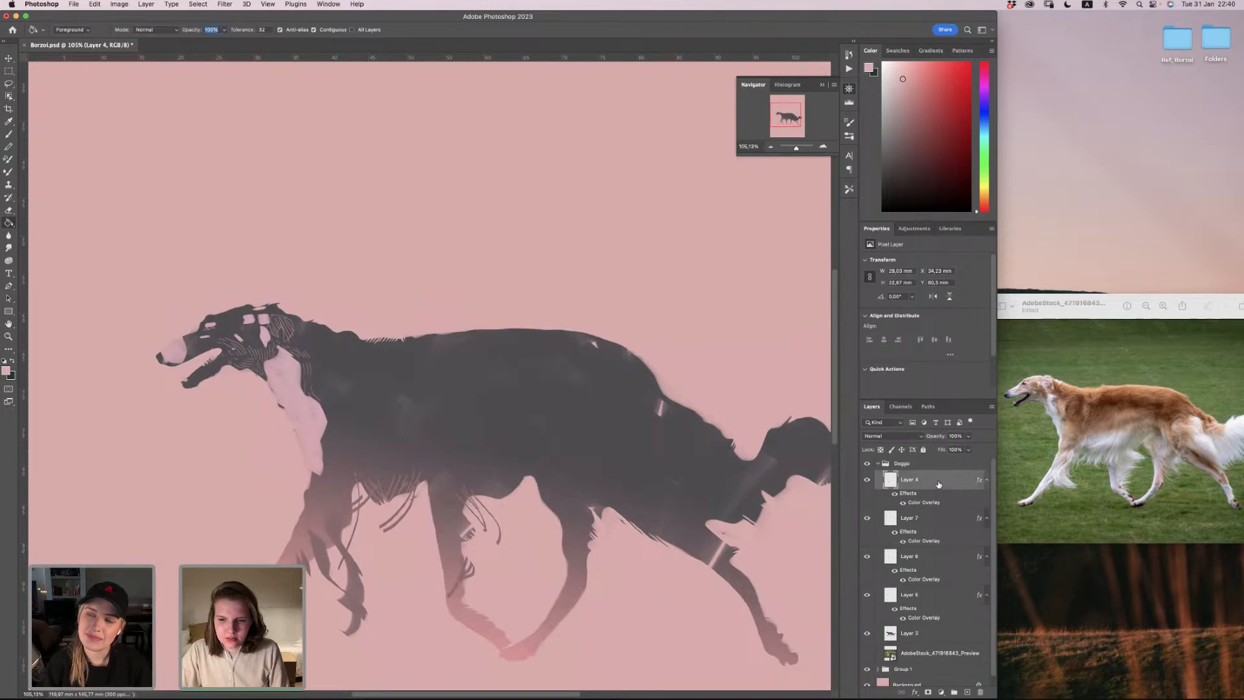
Step: Change Layer 4's Color Overlay to the lighter pinkish mauve b47d7f sampled from lower on the front leg
{"action": "double_click", "coordinate": [938, 483]}
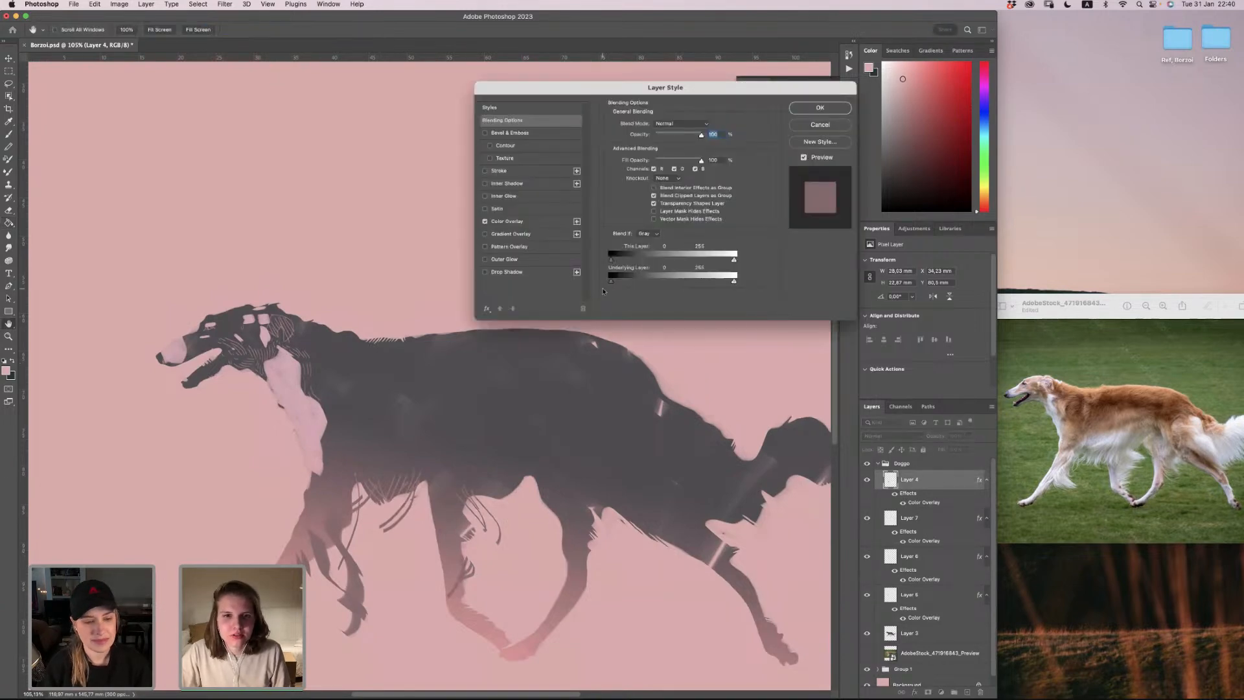
{"action": "left_click", "coordinate": [529, 221]}
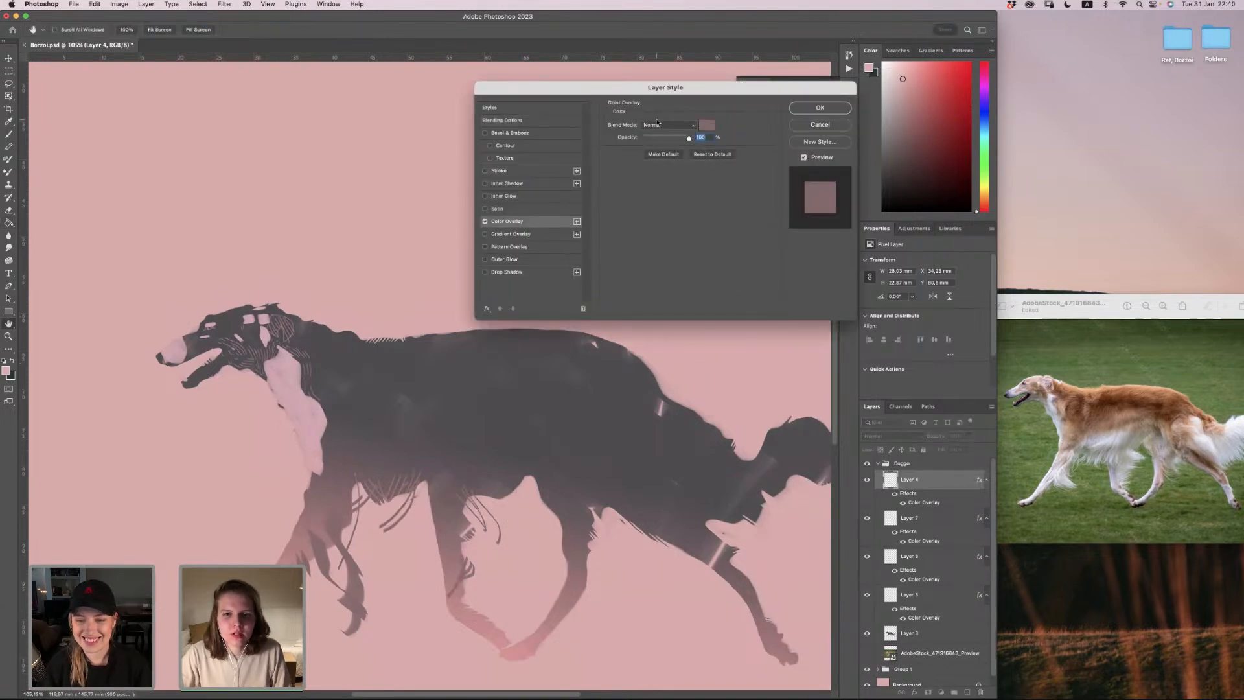
{"action": "left_click", "coordinate": [709, 125]}
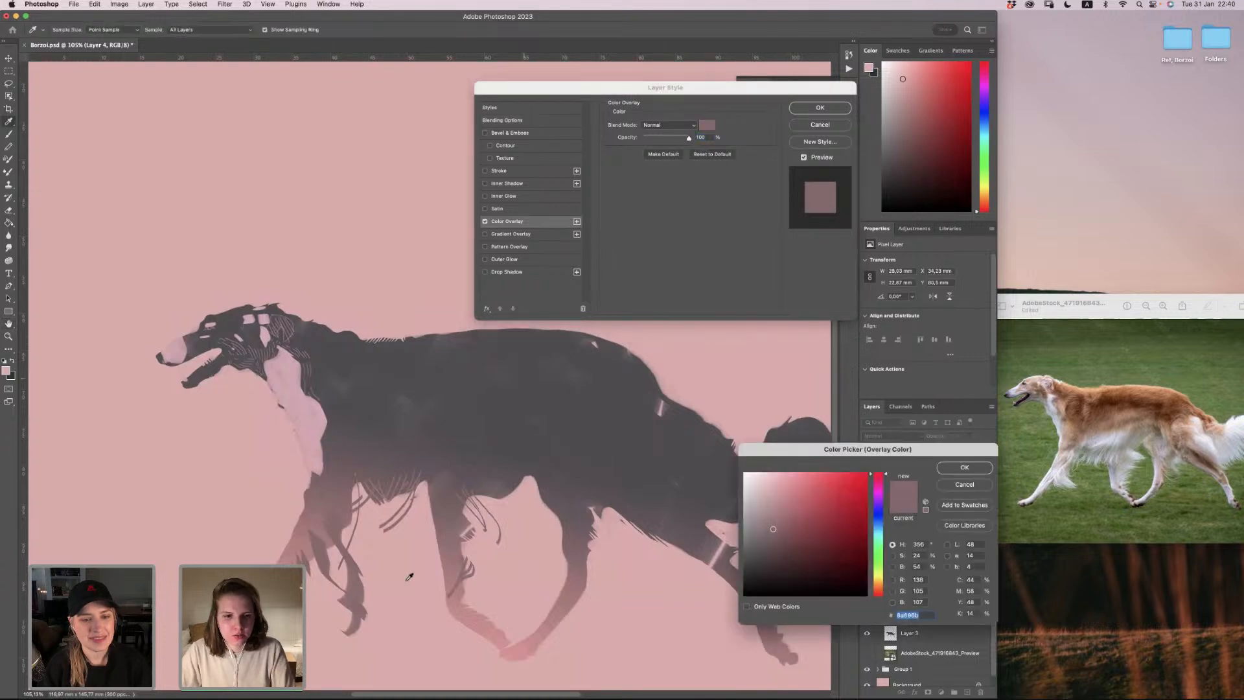
{"action": "left_click", "coordinate": [317, 514]}
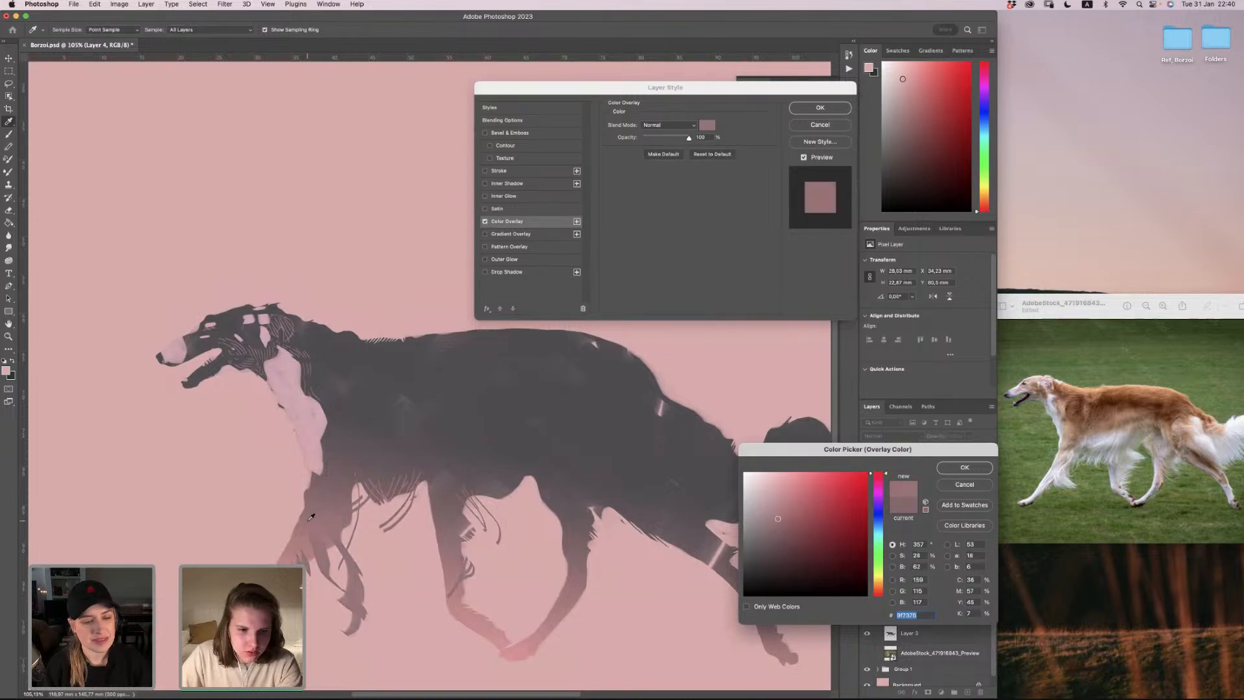
{"action": "left_click", "coordinate": [317, 513]}
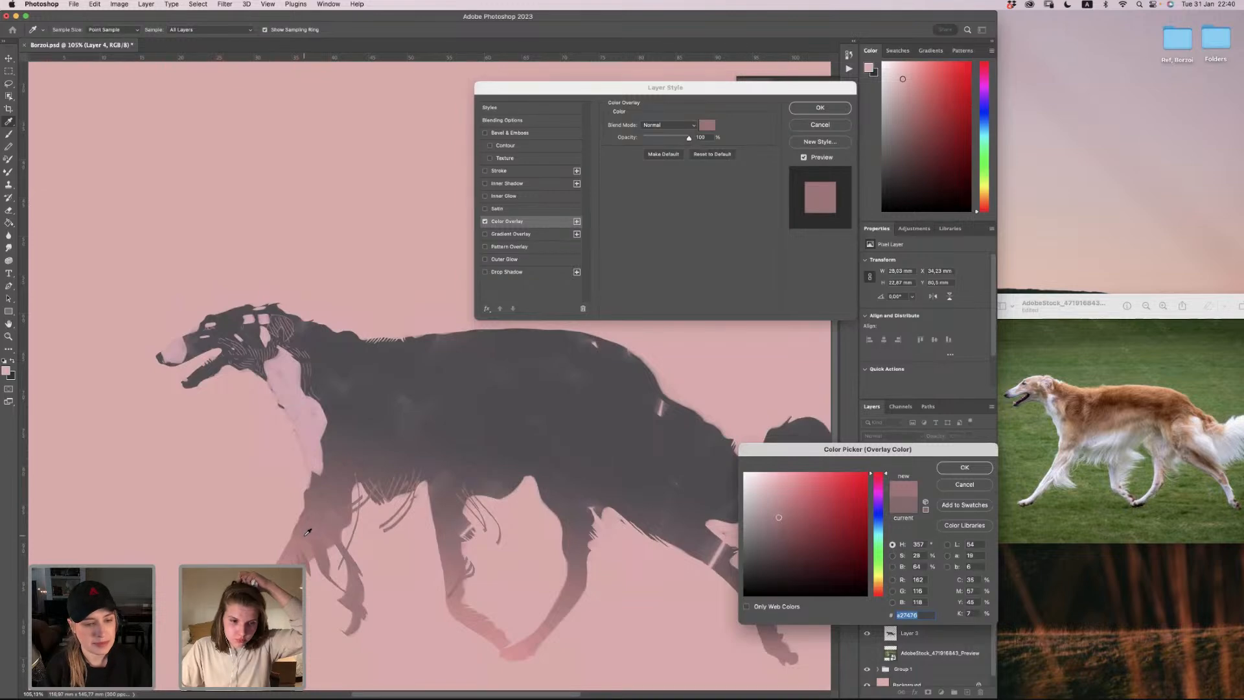
{"action": "left_click", "coordinate": [308, 532]}
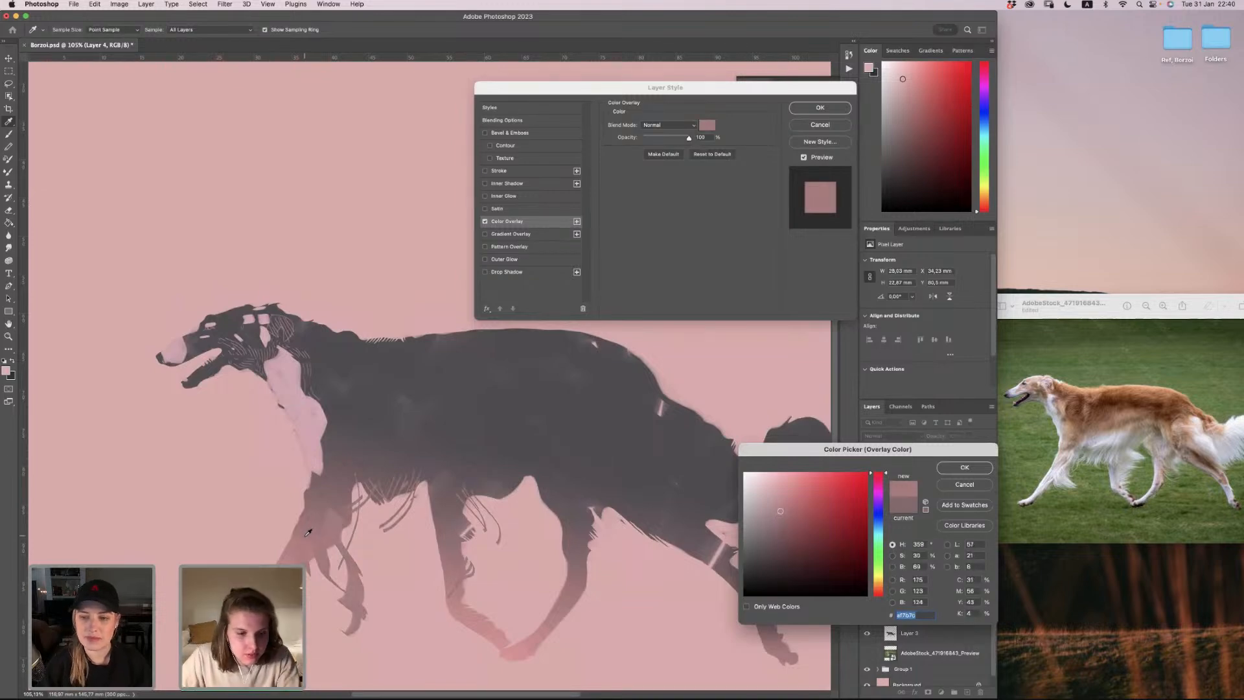
{"action": "left_click_drag", "start_coordinate": [307, 535], "coordinate": [306, 537]}
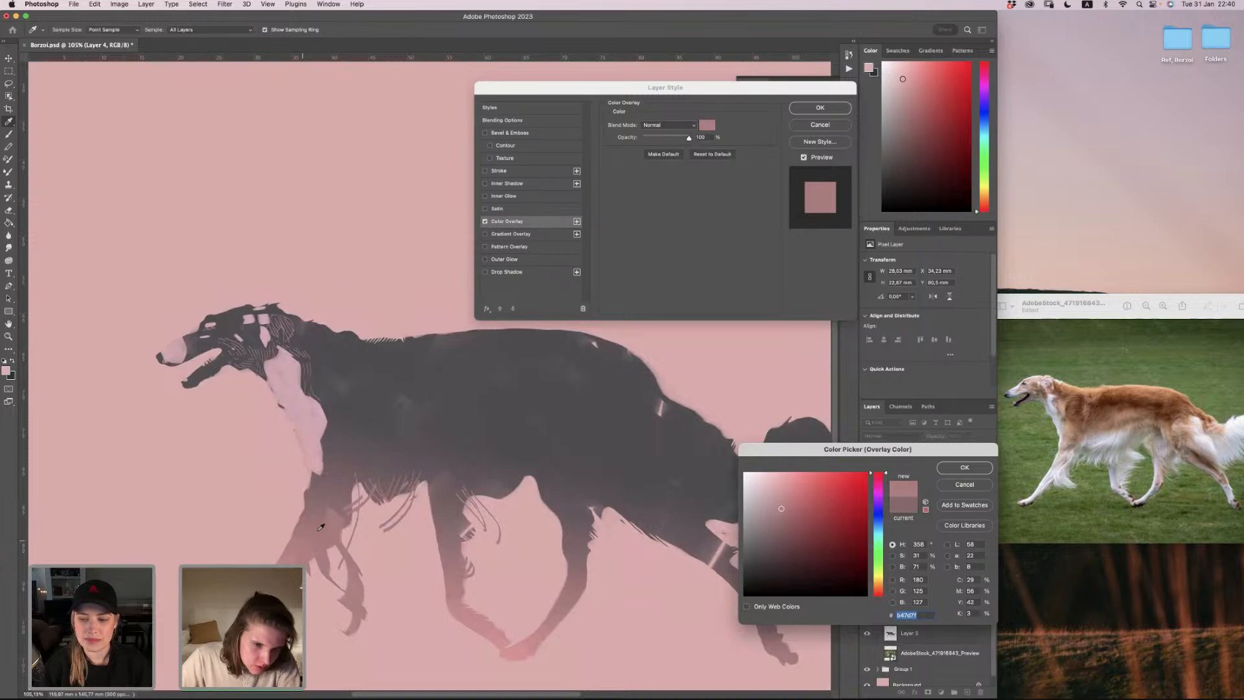
{"action": "left_click", "coordinate": [974, 469]}
{"action": "key", "text": "Return"}
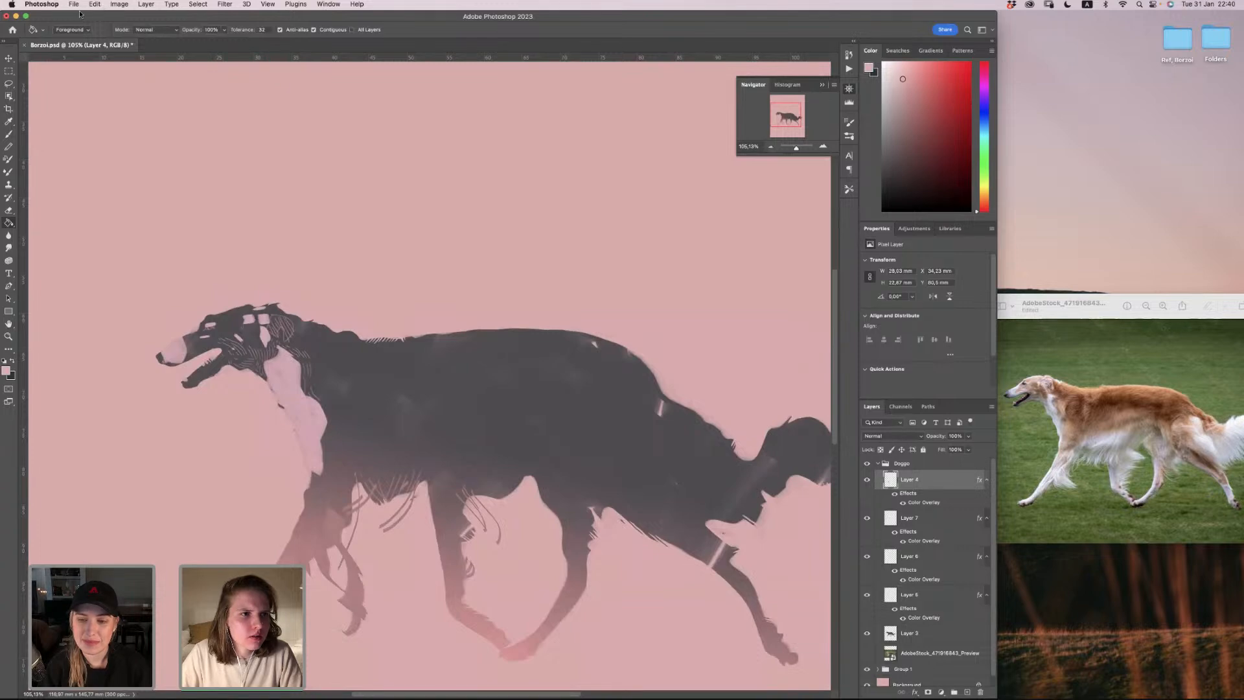
Step: Enlarge the workspace, collapse the Doggo group and stamp all visible layers into a new layer above it
{"action": "left_click", "coordinate": [25, 17]}
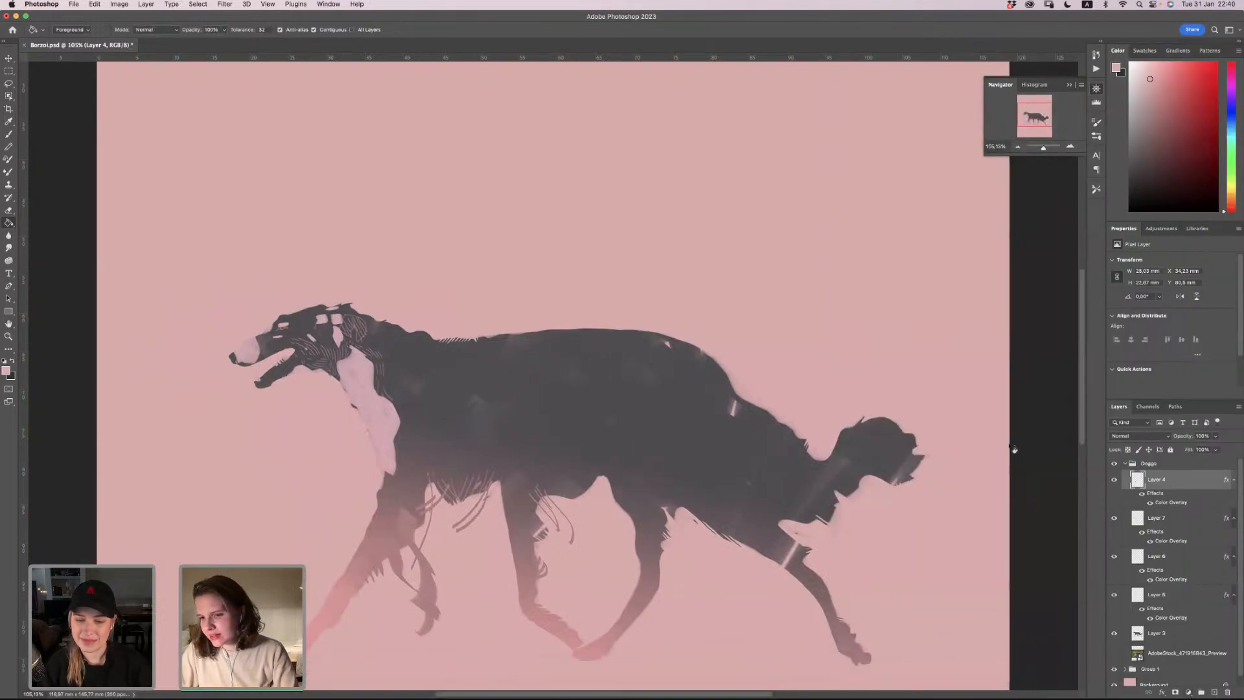
{"action": "scroll", "coordinate": [875, 436], "scroll_direction": "down", "scroll_amount": 3}
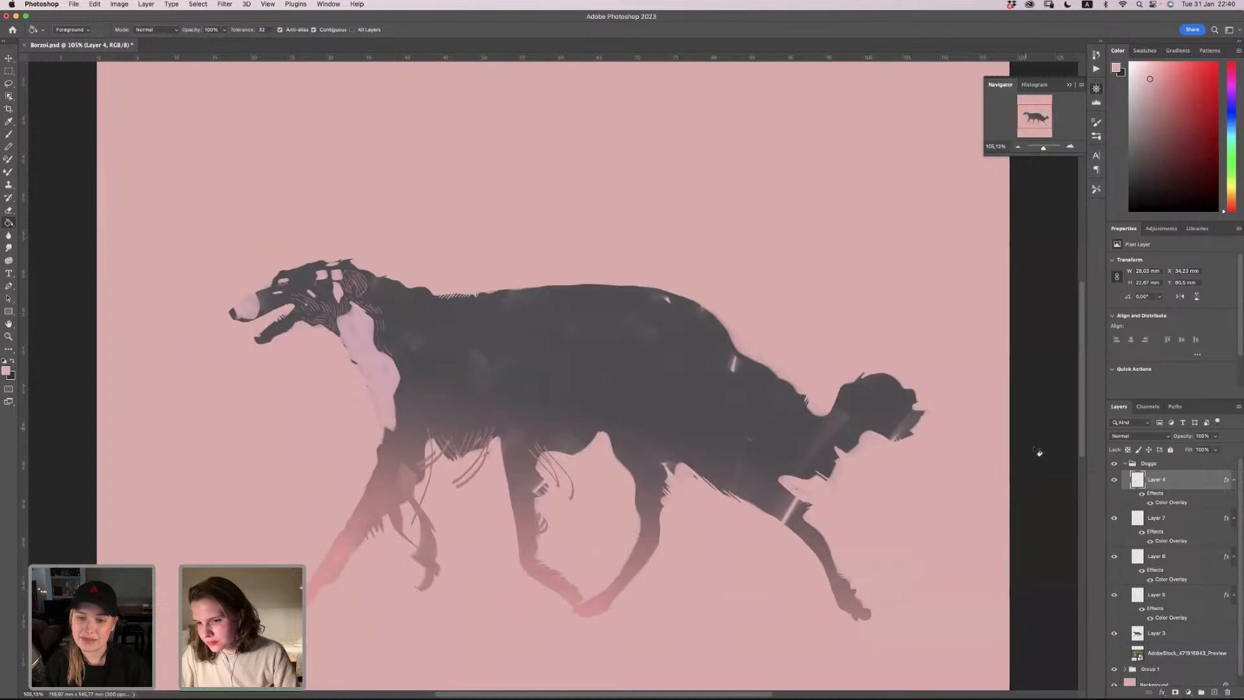
{"action": "left_click", "coordinate": [1125, 463]}
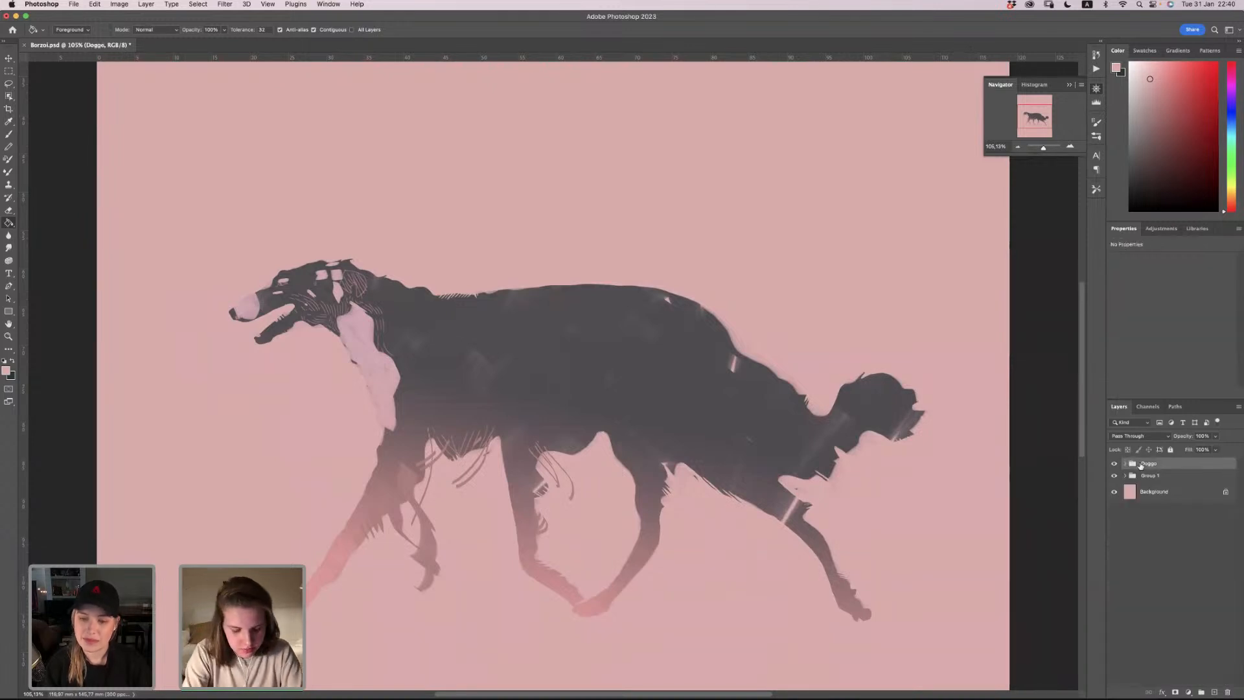
{"action": "key", "text": "super+shift+alt+e"}
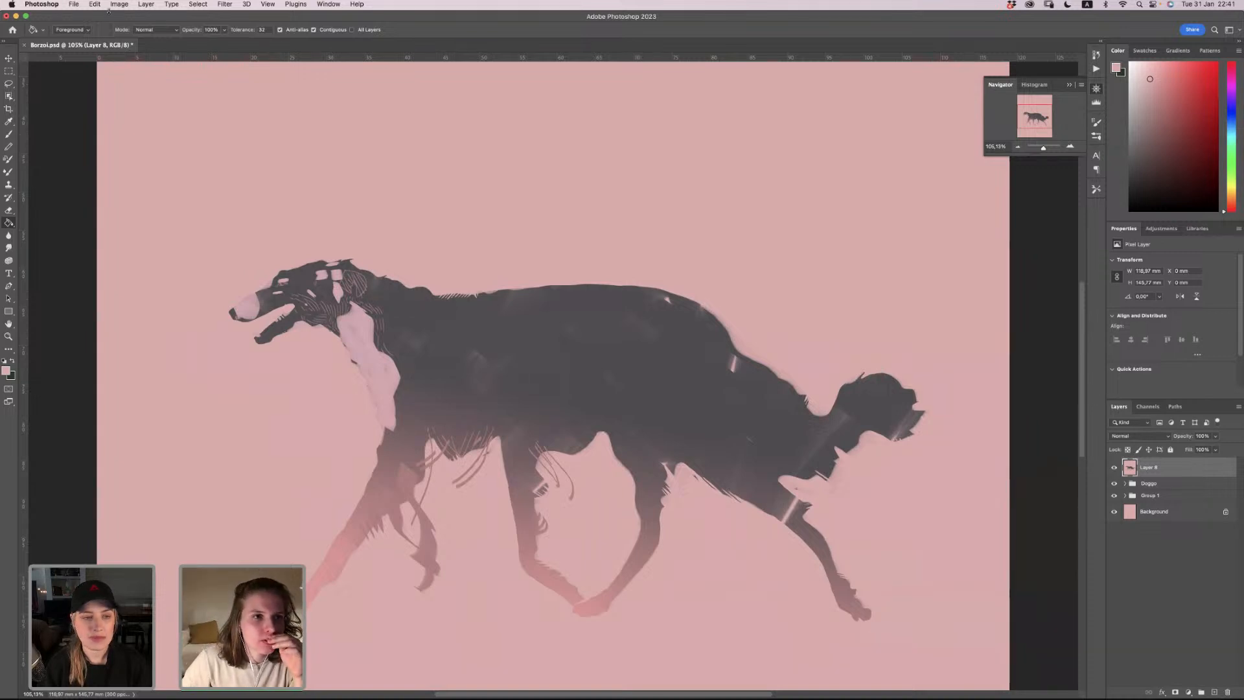
Step: Apply the Camera Raw Filter to the merged layer and set its grain effect to 25
{"action": "left_click", "coordinate": [220, 5]}
{"action": "left_click", "coordinate": [221, 6]}
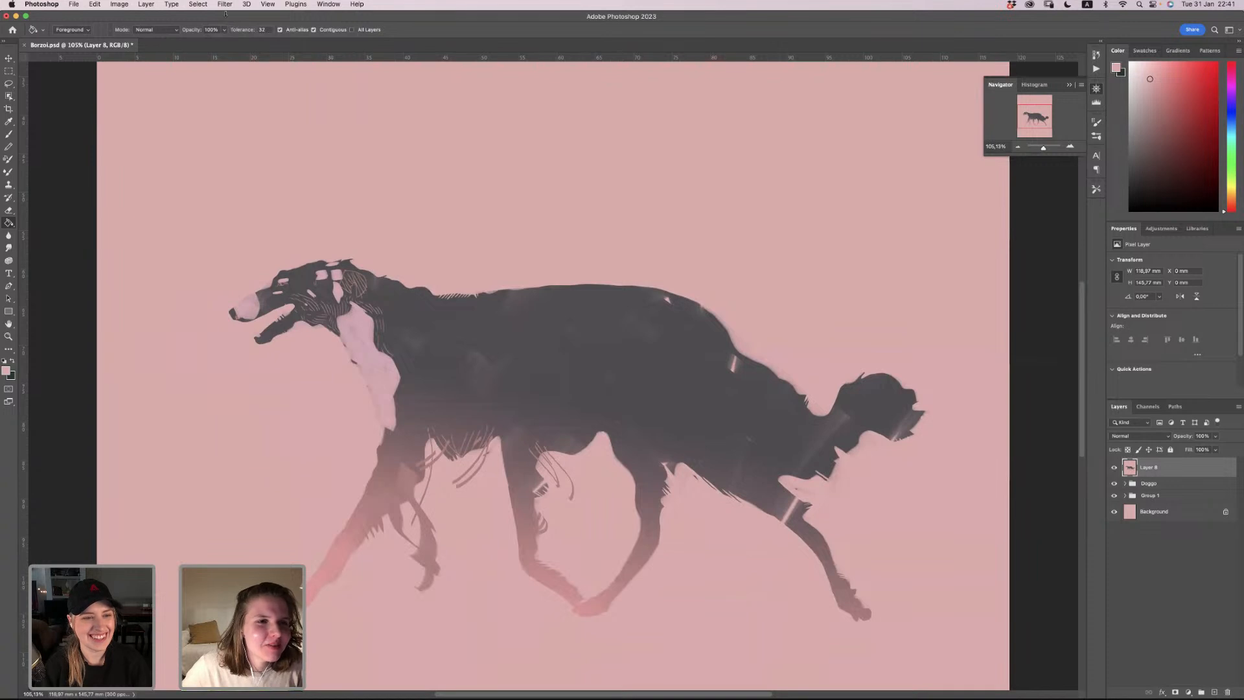
{"action": "left_click", "coordinate": [223, 5]}
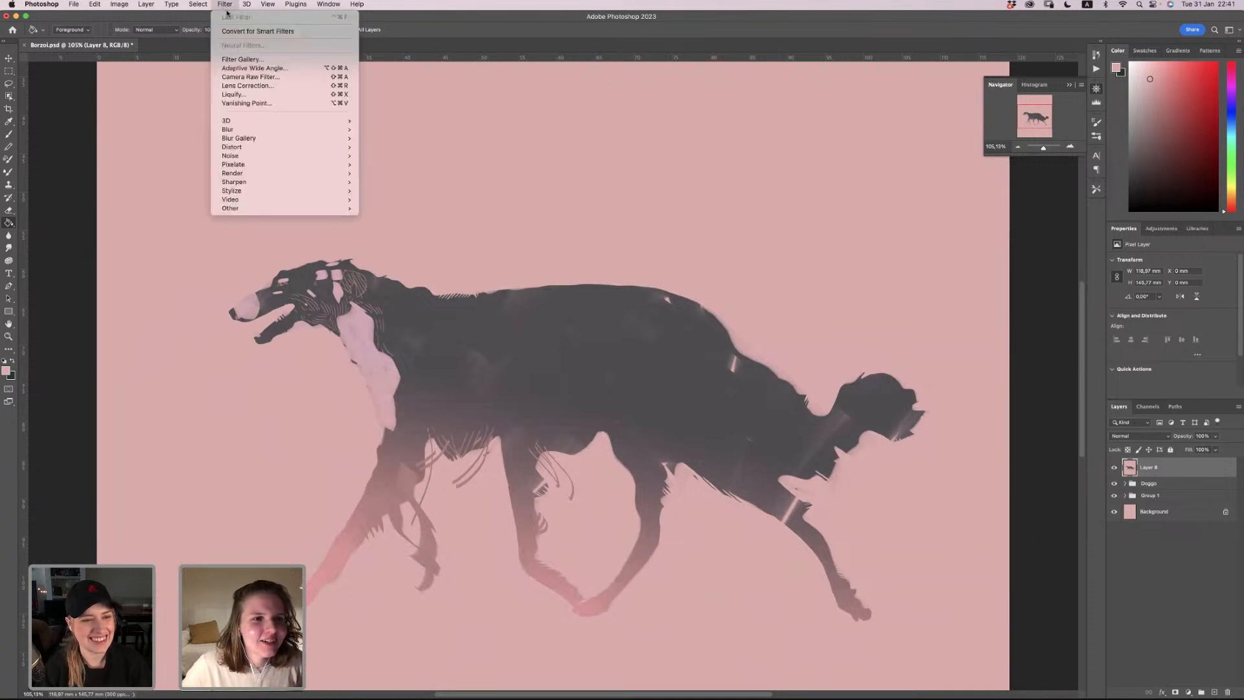
{"action": "left_click", "coordinate": [273, 79]}
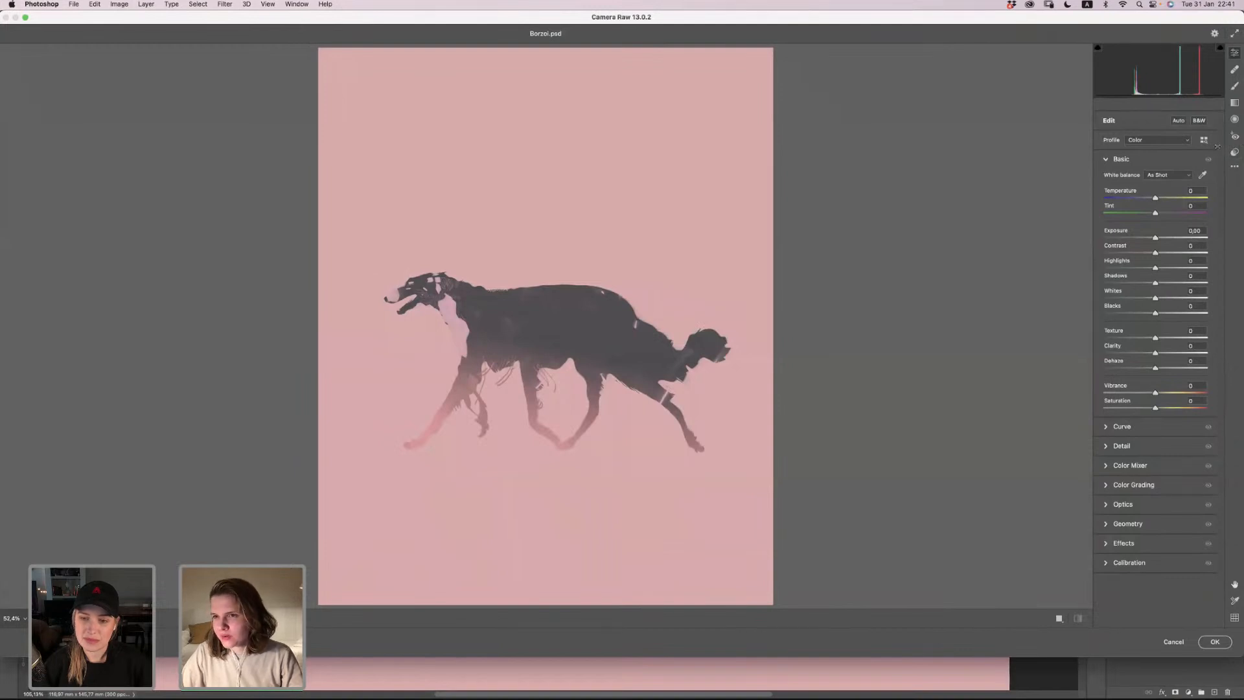
{"action": "left_click_drag", "start_coordinate": [1217, 146], "coordinate": [999, 150]}
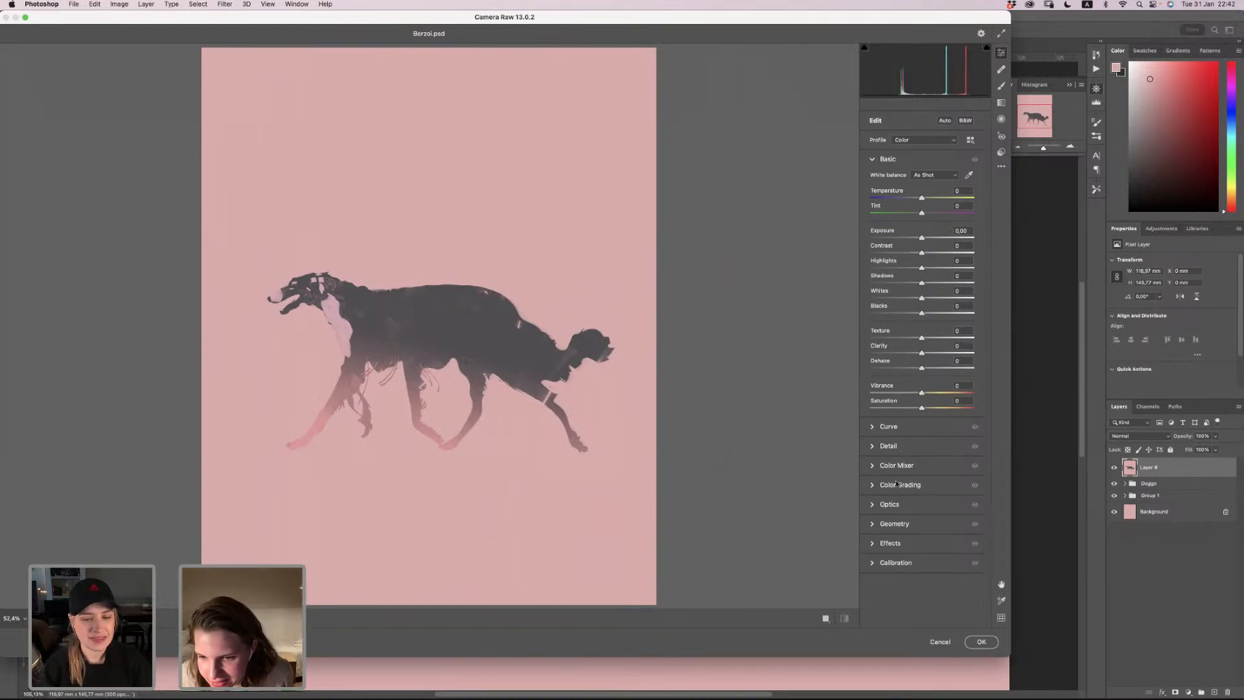
{"action": "left_click", "coordinate": [875, 545]}
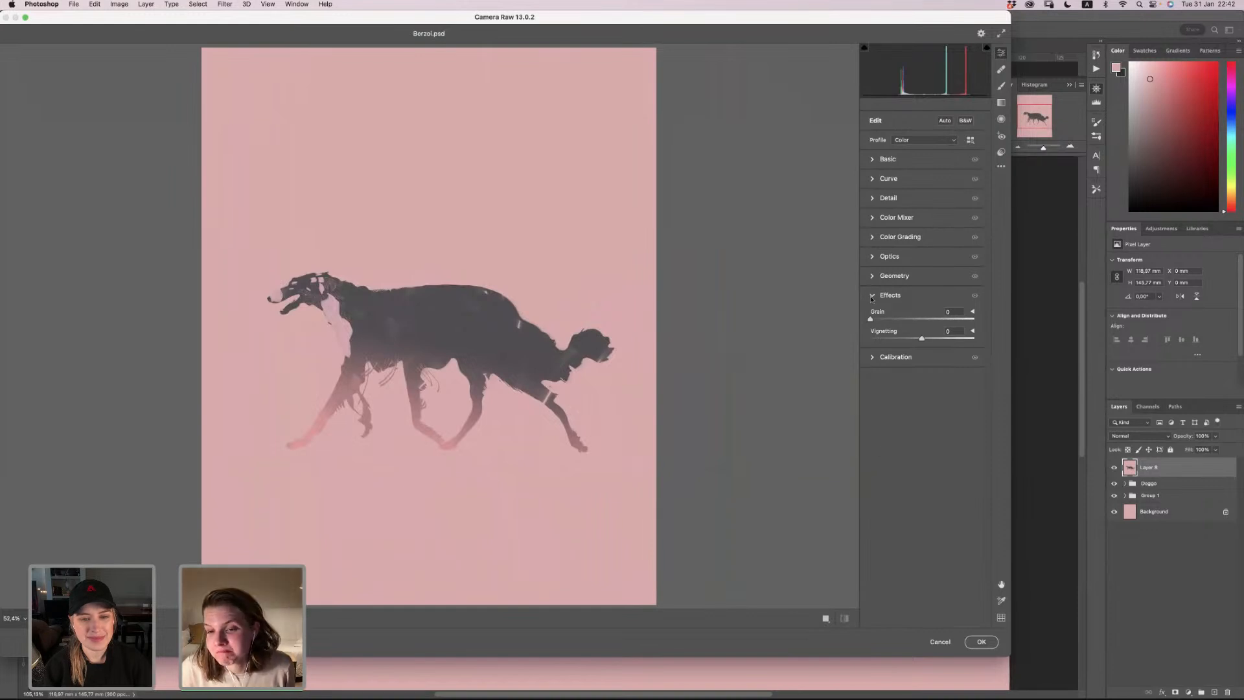
{"action": "left_click", "coordinate": [895, 319]}
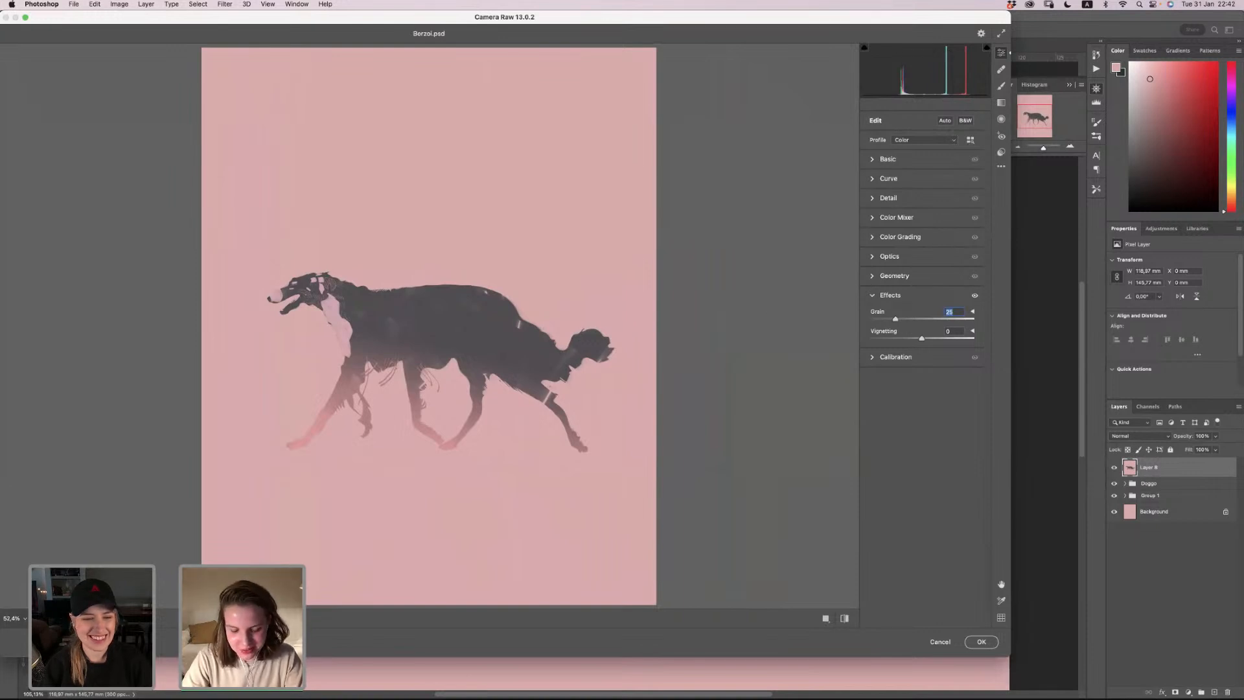
Step: Examine the grain across the dog's head, body, tail and the background at 100% magnification
{"action": "key", "text": "super+equal"}
{"action": "key", "text": "super+equal"}
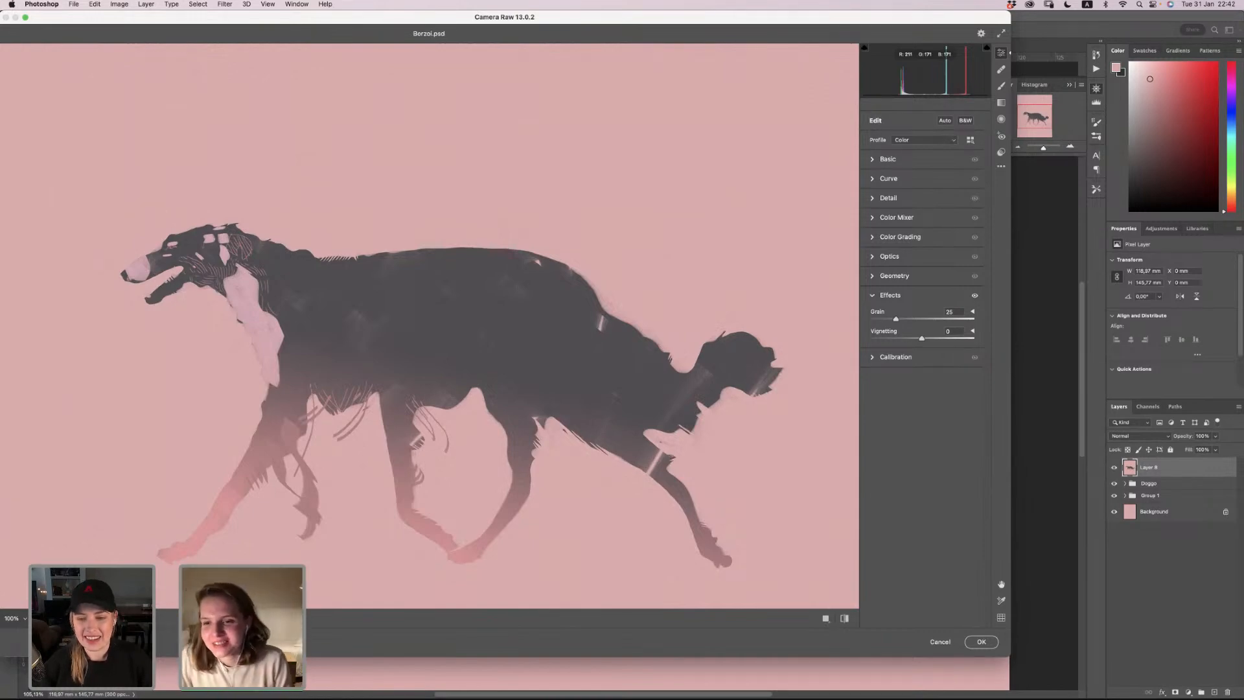
{"action": "left_click_drag", "start_coordinate": [104, 476], "coordinate": [98, 473]}
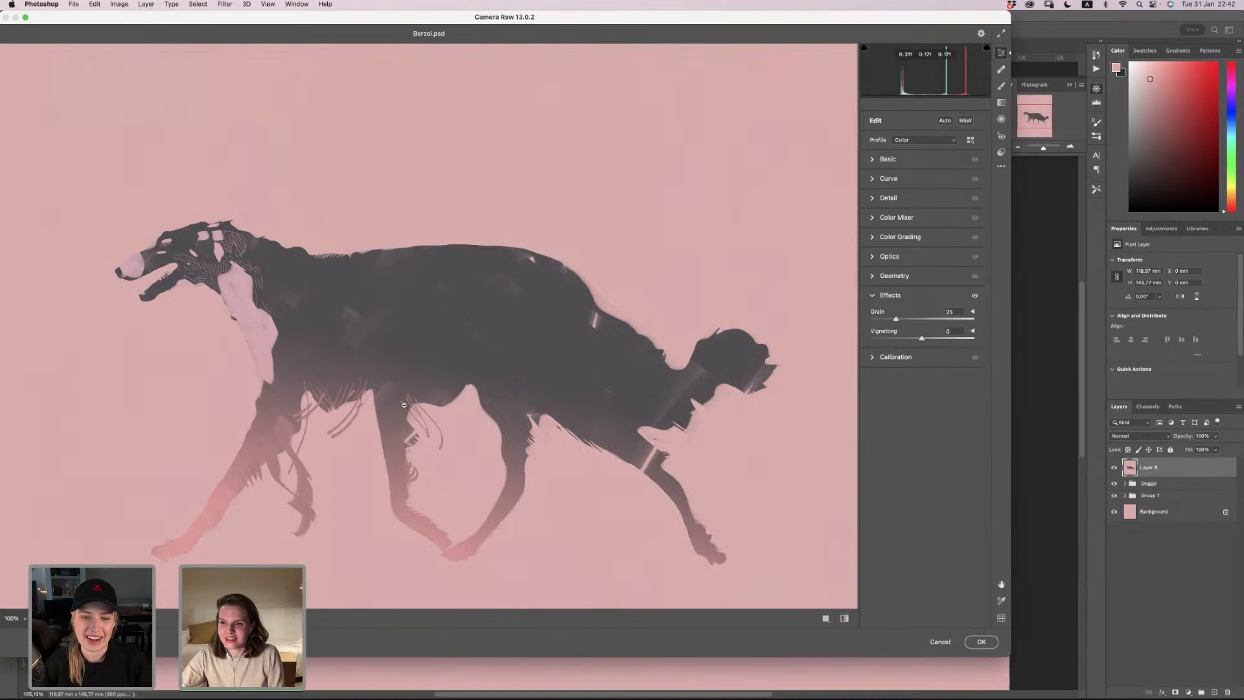
{"action": "scroll", "coordinate": [437, 424], "scroll_direction": "right", "scroll_amount": 2}
{"action": "scroll", "coordinate": [437, 424], "scroll_direction": "down", "scroll_amount": 1}
{"action": "scroll", "coordinate": [437, 423], "scroll_direction": "right", "scroll_amount": 3}
{"action": "scroll", "coordinate": [437, 423], "scroll_direction": "down", "scroll_amount": 2}
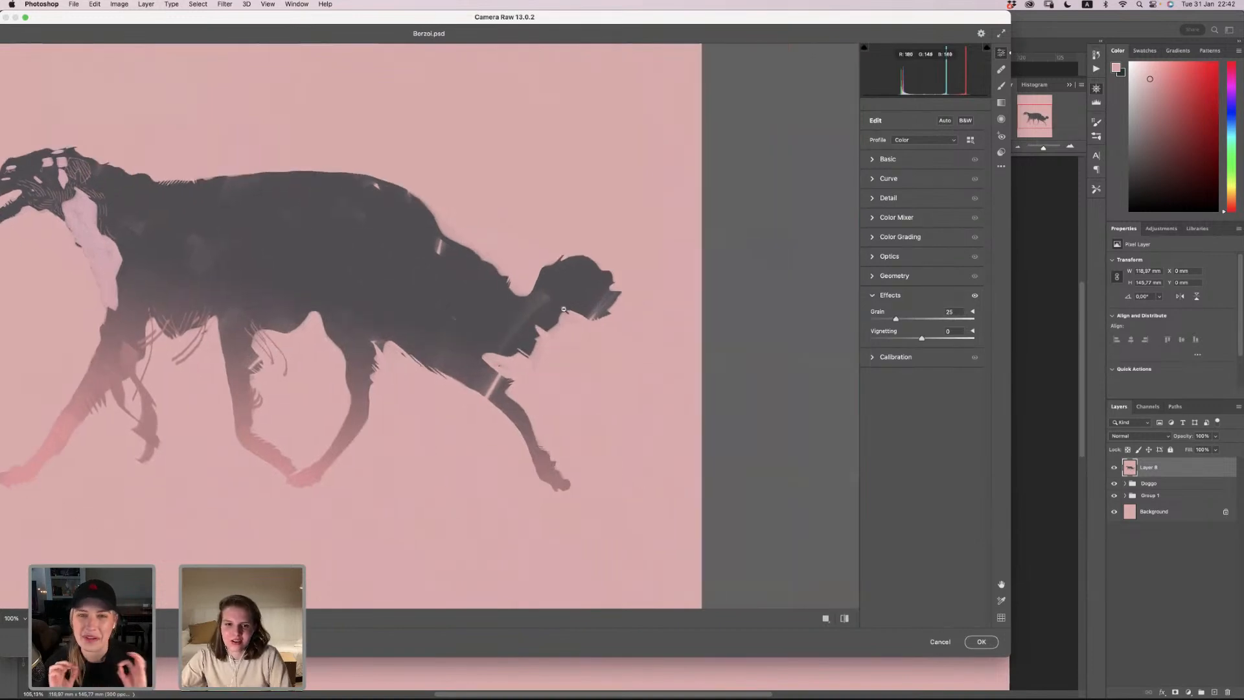
{"action": "scroll", "coordinate": [502, 302], "scroll_direction": "left", "scroll_amount": 3}
{"action": "scroll", "coordinate": [502, 302], "scroll_direction": "up", "scroll_amount": 4}
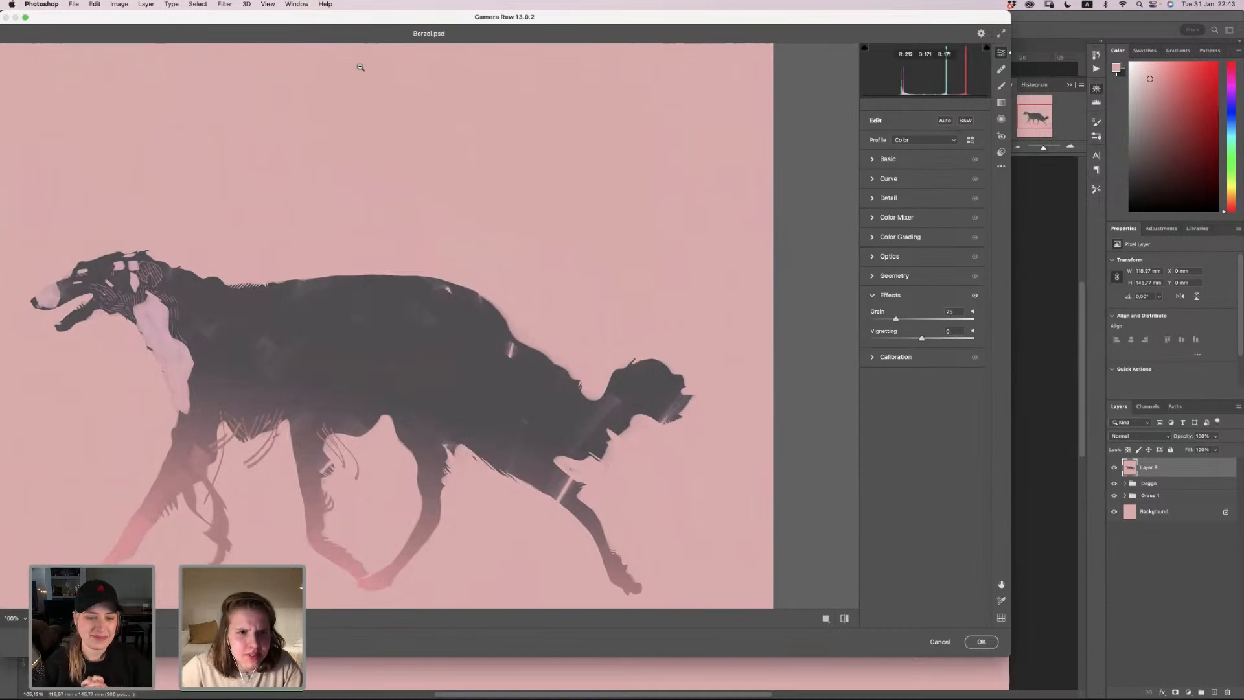
{"action": "scroll", "coordinate": [341, 49], "scroll_direction": "right", "scroll_amount": 1}
{"action": "scroll", "coordinate": [336, 46], "scroll_direction": "down", "scroll_amount": 1}
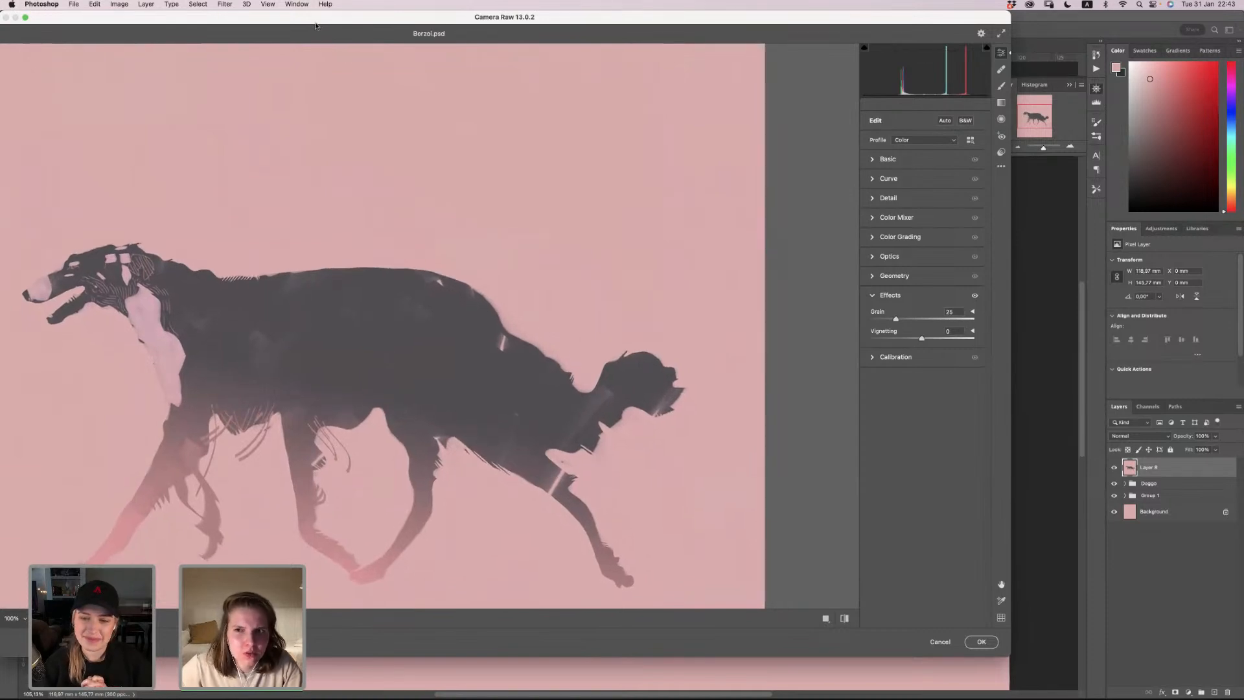
{"action": "left_click_drag", "start_coordinate": [315, 26], "coordinate": [327, 28]}
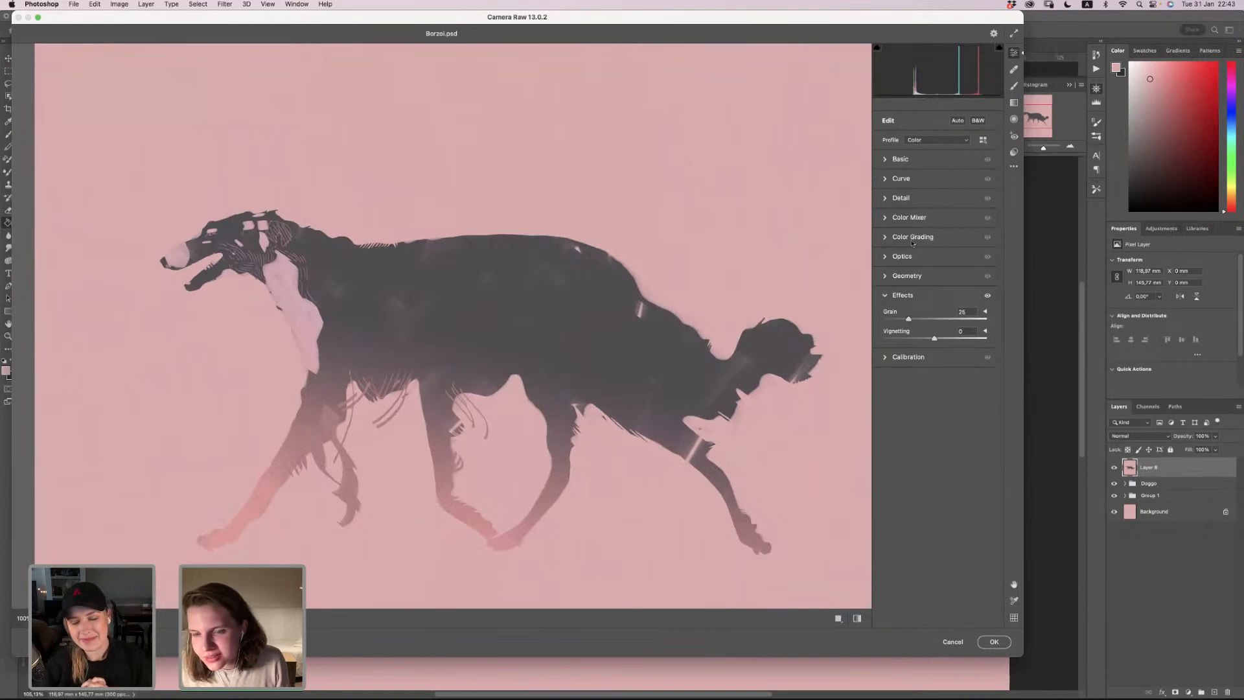
Step: Color-grade the midtones with a strong warm yellow-orange tint and slightly raise their luminance
{"action": "left_click", "coordinate": [883, 238]}
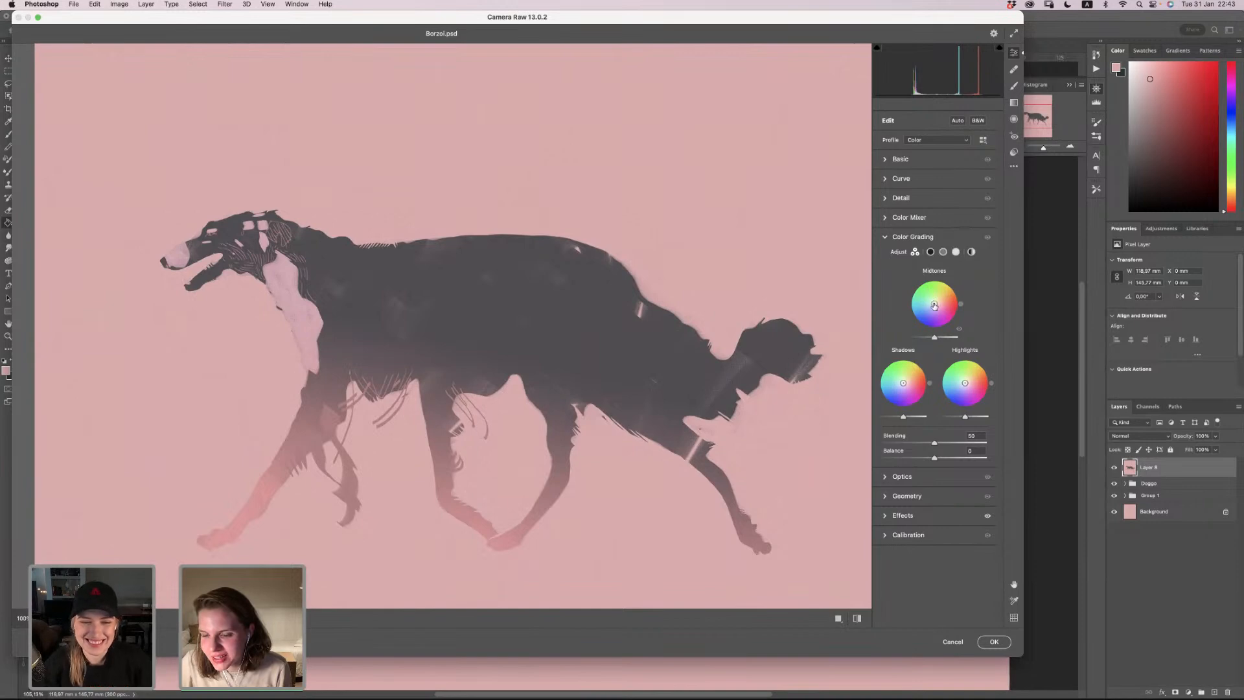
{"action": "left_click_drag", "start_coordinate": [933, 304], "coordinate": [936, 297]}
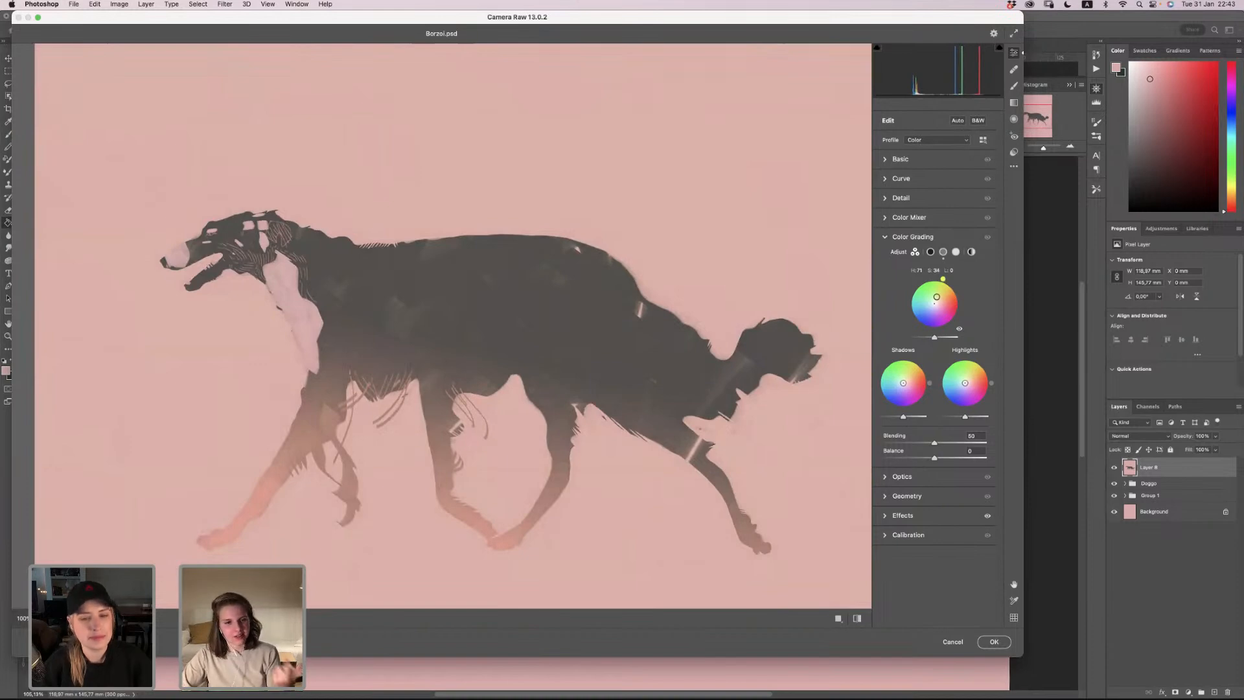
{"action": "left_click_drag", "start_coordinate": [936, 297], "coordinate": [942, 291]}
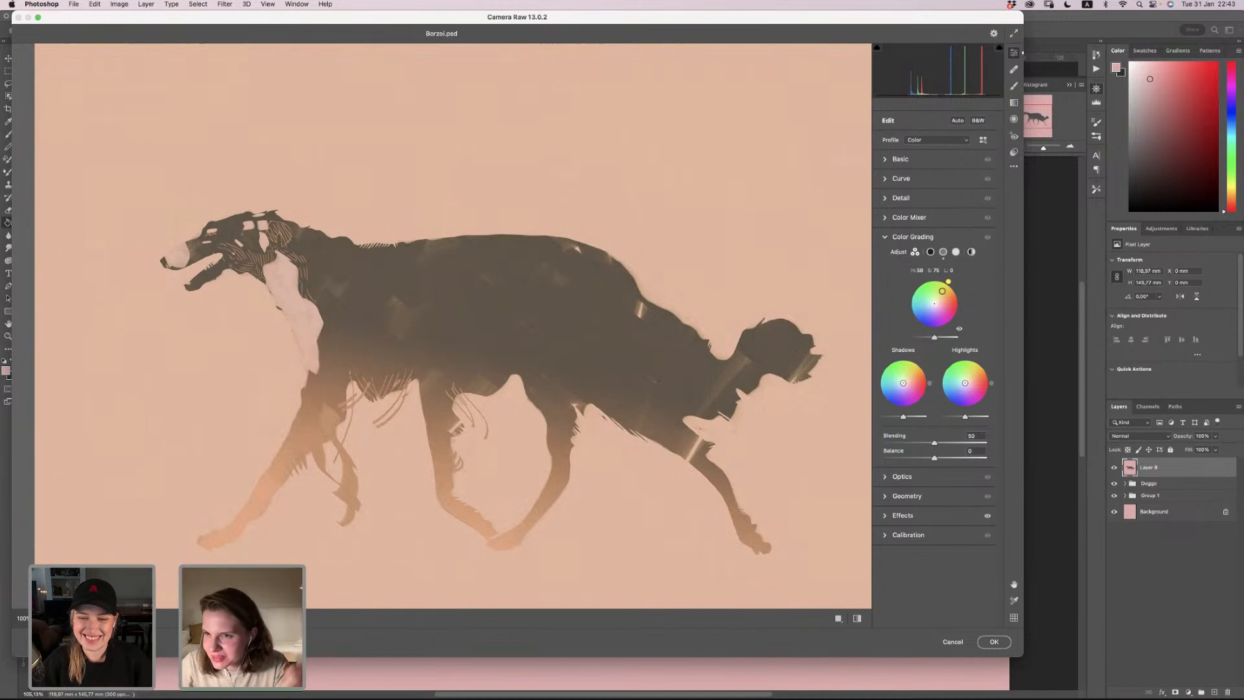
{"action": "left_click_drag", "start_coordinate": [942, 291], "coordinate": [945, 288]}
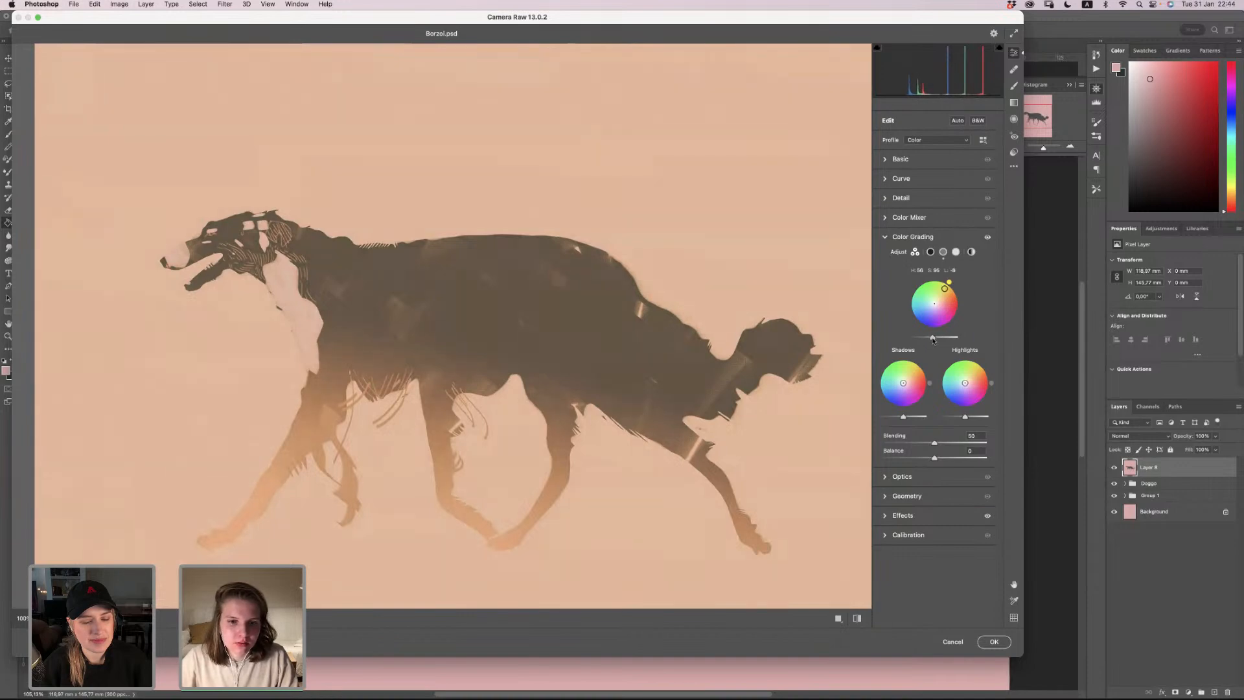
{"action": "mouse_move", "coordinate": [933, 339]}
{"action": "left_mouse_down"}
{"action": "mouse_move", "coordinate": [953, 339]}
{"action": "mouse_move", "coordinate": [912, 340]}
{"action": "mouse_move", "coordinate": [941, 339]}
{"action": "left_mouse_up"}
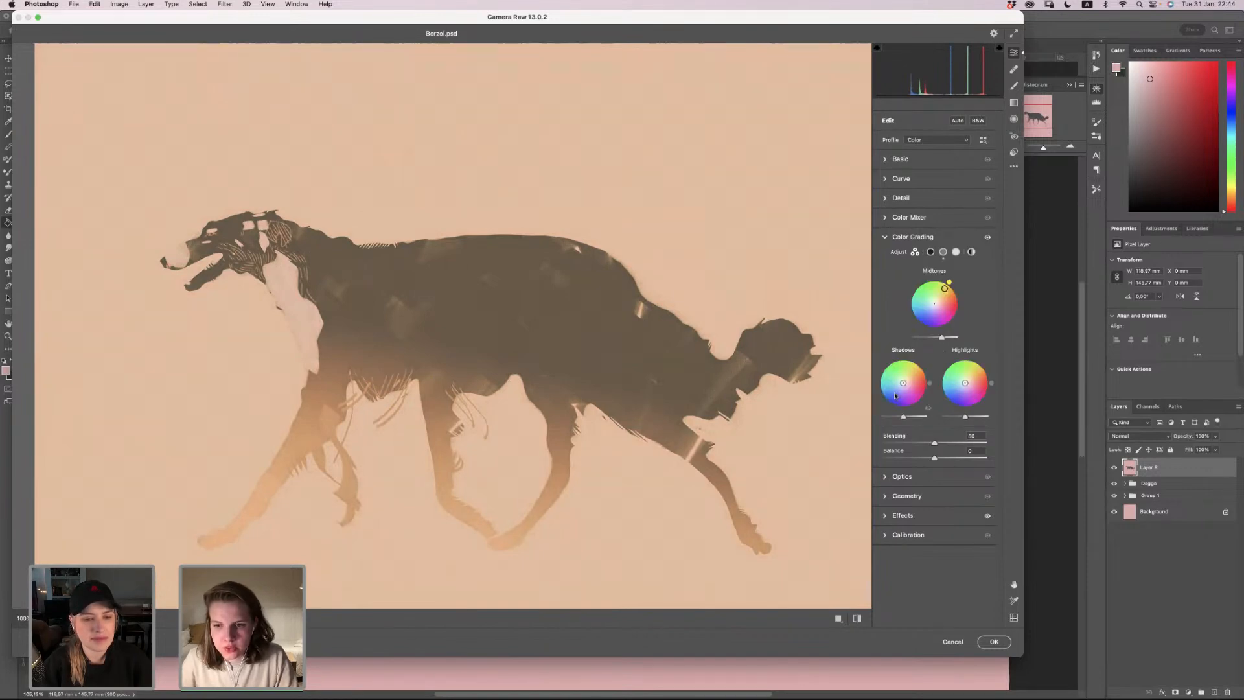
Step: Grade the shadows saturated blue at minimum luminance and the highlights blue with hue 246 and luminance 72
{"action": "left_click_drag", "start_coordinate": [904, 383], "coordinate": [876, 421]}
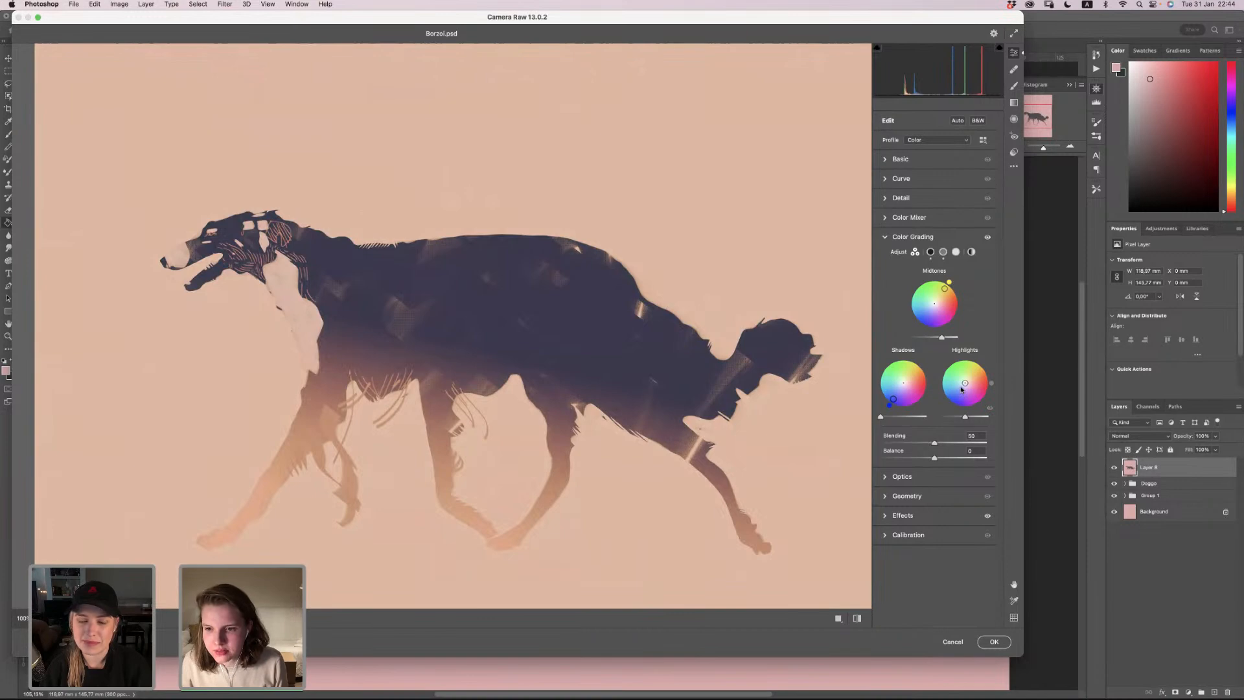
{"action": "mouse_move", "coordinate": [965, 387]}
{"action": "left_mouse_down"}
{"action": "mouse_move", "coordinate": [975, 376]}
{"action": "mouse_move", "coordinate": [954, 386]}
{"action": "mouse_move", "coordinate": [964, 394]}
{"action": "mouse_move", "coordinate": [969, 376]}
{"action": "mouse_move", "coordinate": [956, 376]}
{"action": "mouse_move", "coordinate": [960, 394]}
{"action": "left_mouse_up"}
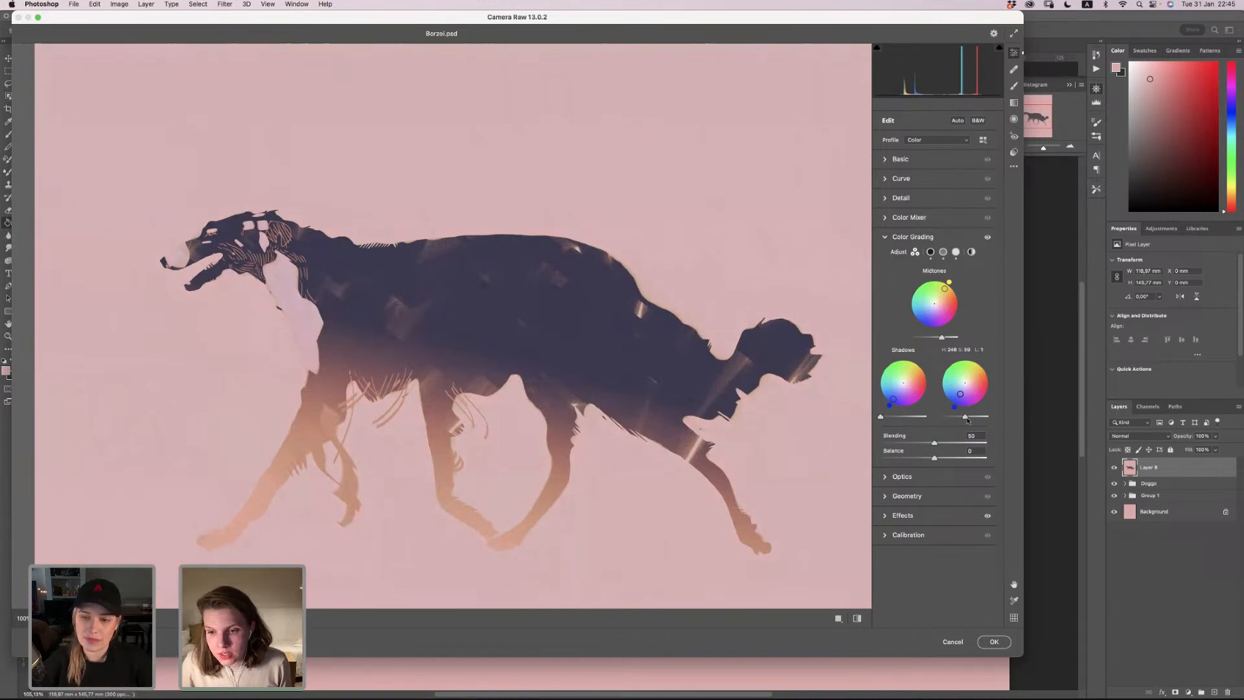
{"action": "left_click_drag", "start_coordinate": [966, 417], "coordinate": [981, 421]}
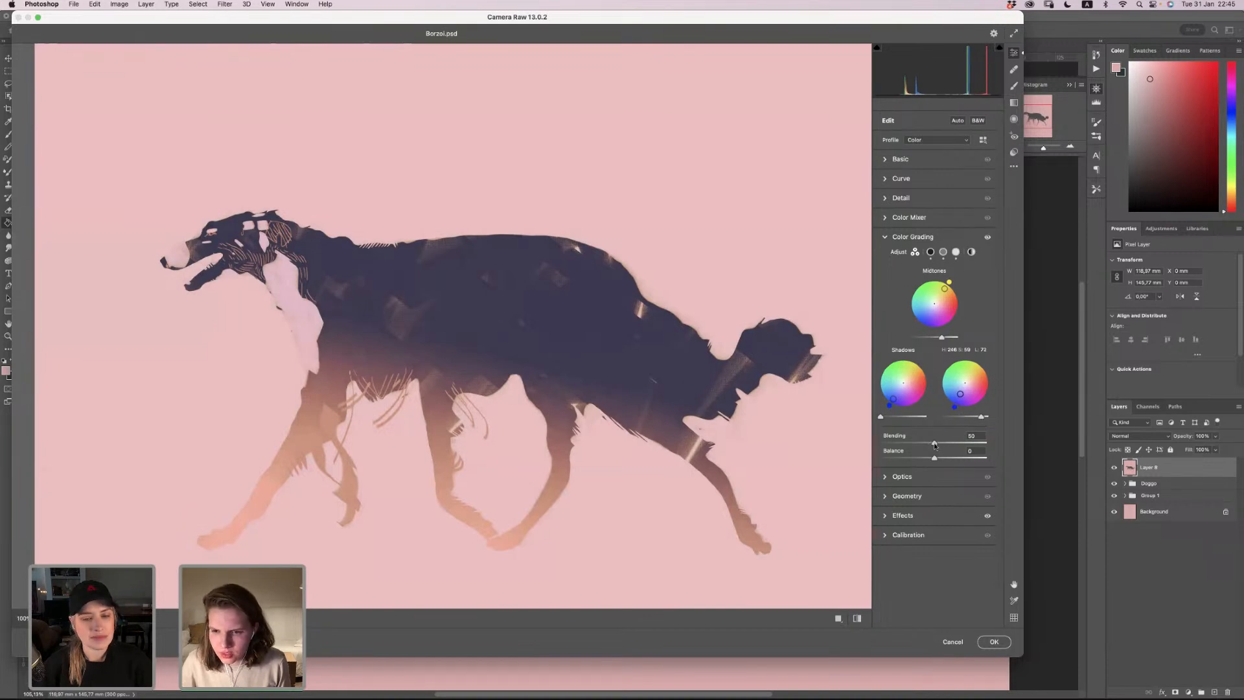
Step: Set the color grading blending to about 28 and the balance to about -10
{"action": "mouse_move", "coordinate": [935, 444]}
{"action": "left_mouse_down"}
{"action": "mouse_move", "coordinate": [905, 444]}
{"action": "mouse_move", "coordinate": [971, 445]}
{"action": "mouse_move", "coordinate": [869, 452]}
{"action": "mouse_move", "coordinate": [941, 458]}
{"action": "mouse_move", "coordinate": [907, 459]}
{"action": "mouse_move", "coordinate": [929, 460]}
{"action": "left_mouse_up"}
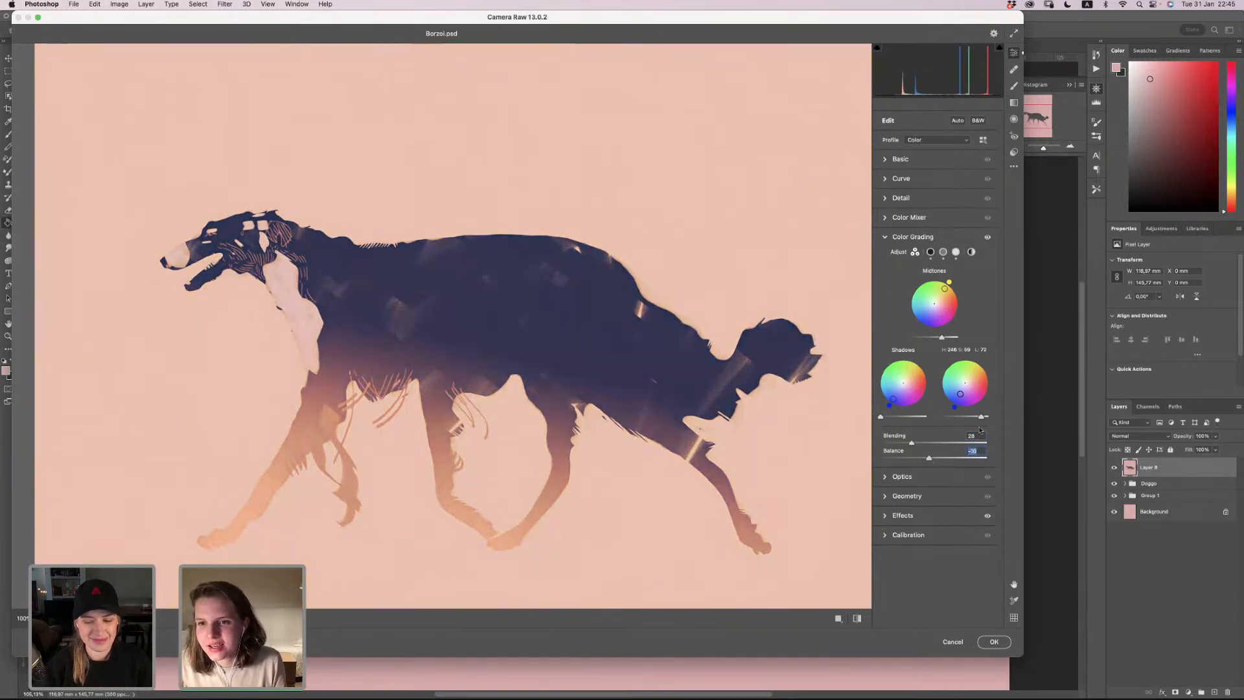
{"action": "left_click", "coordinate": [883, 238]}
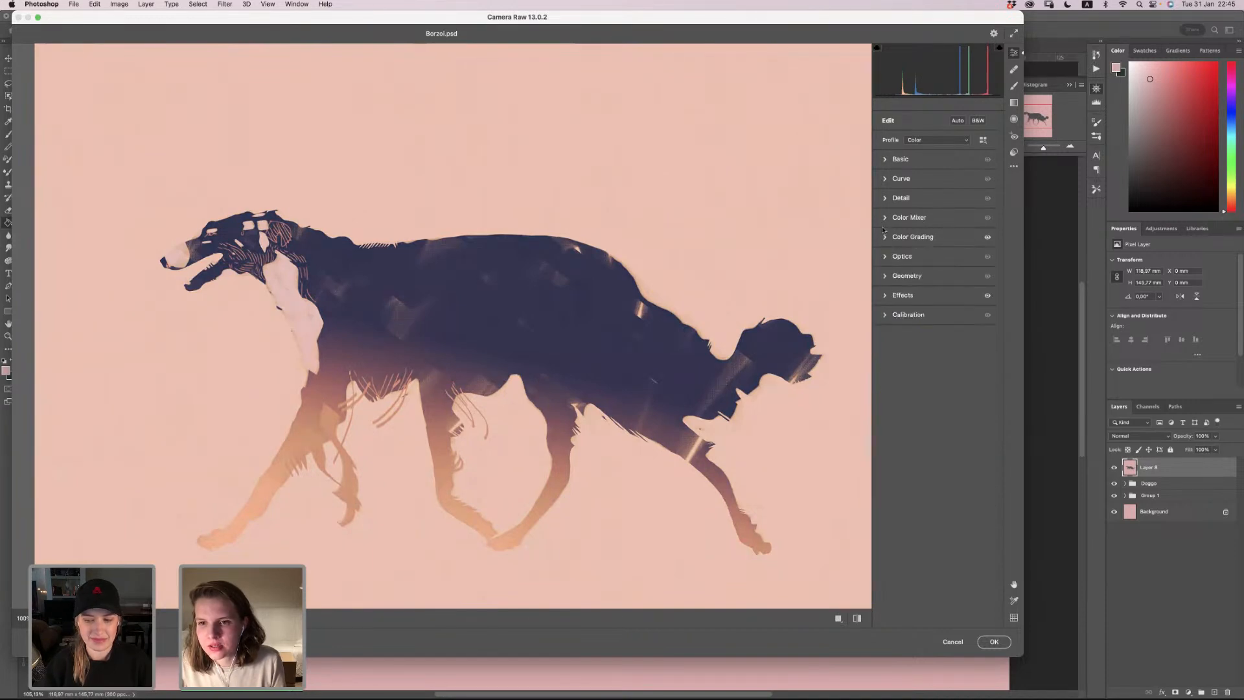
Step: In the color mixer, raise the yellow hue very slightly and shift the orange hue to about -73
{"action": "left_click", "coordinate": [885, 219]}
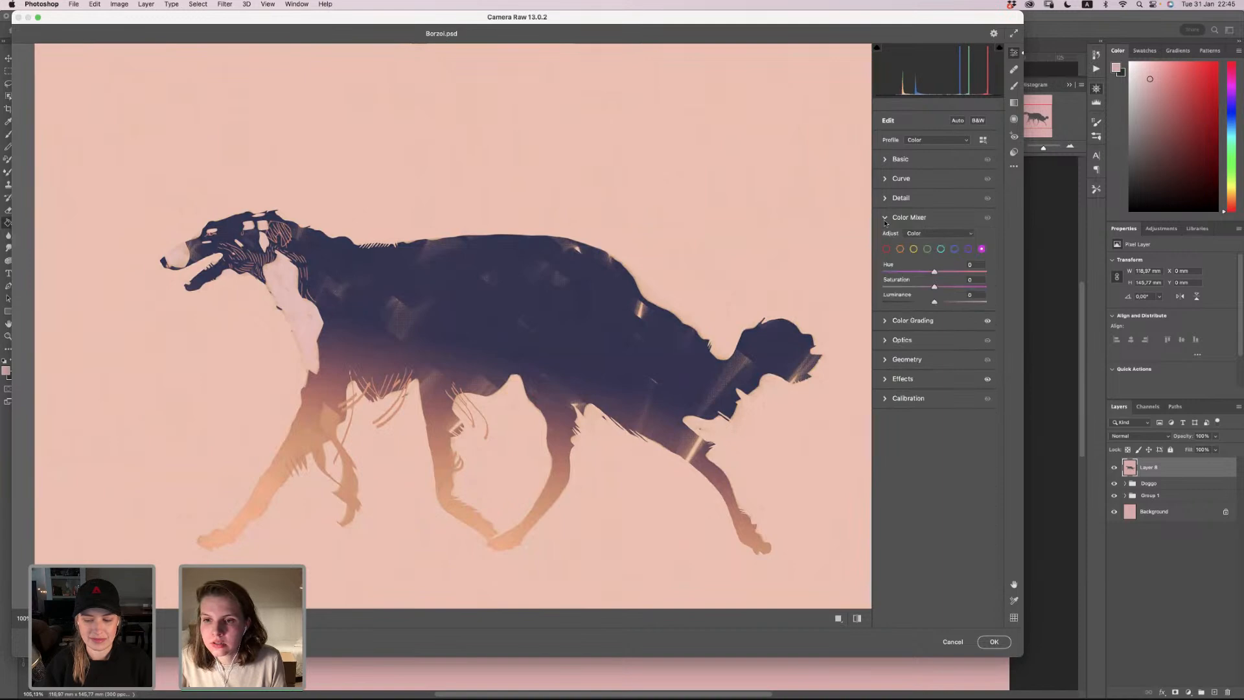
{"action": "left_click", "coordinate": [913, 249]}
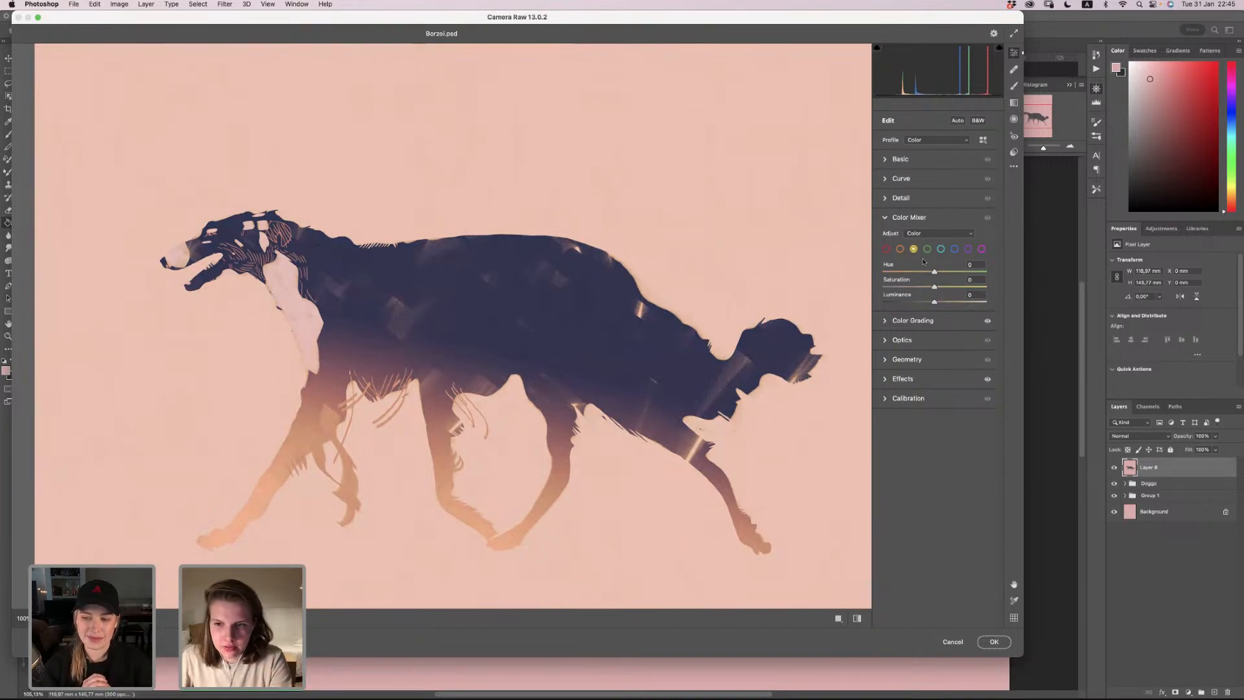
{"action": "left_click_drag", "start_coordinate": [933, 275], "coordinate": [848, 277]}
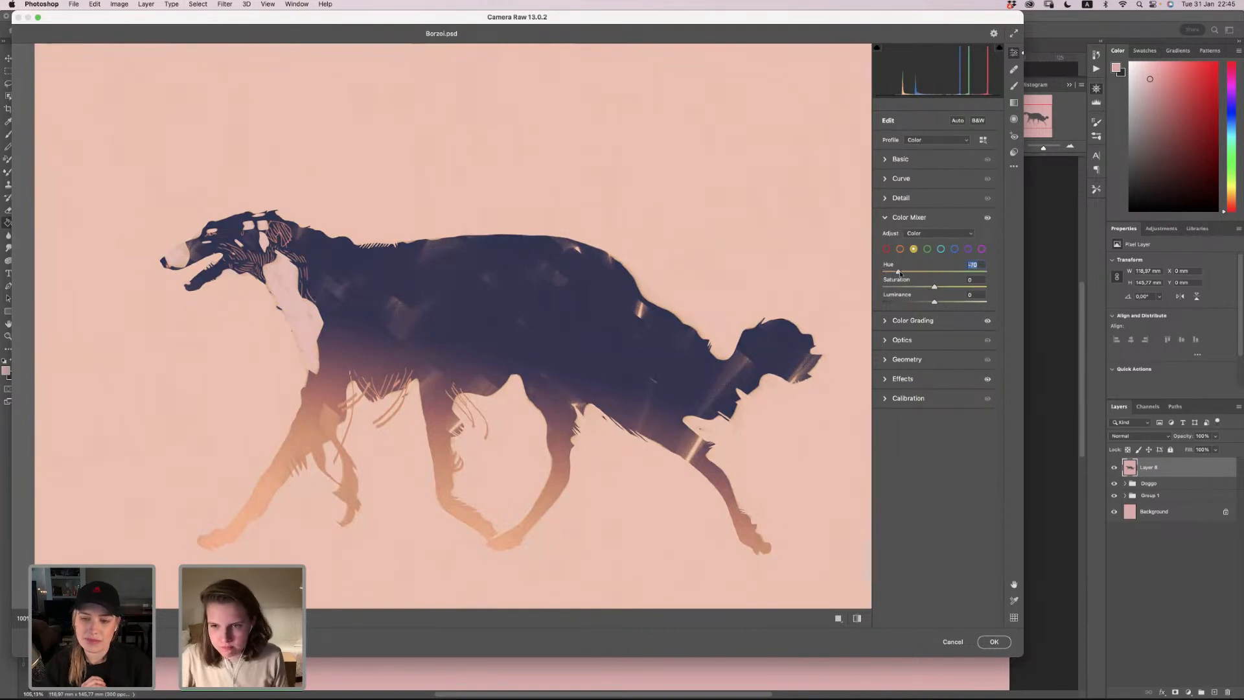
{"action": "left_click_drag", "start_coordinate": [895, 274], "coordinate": [1000, 275]}
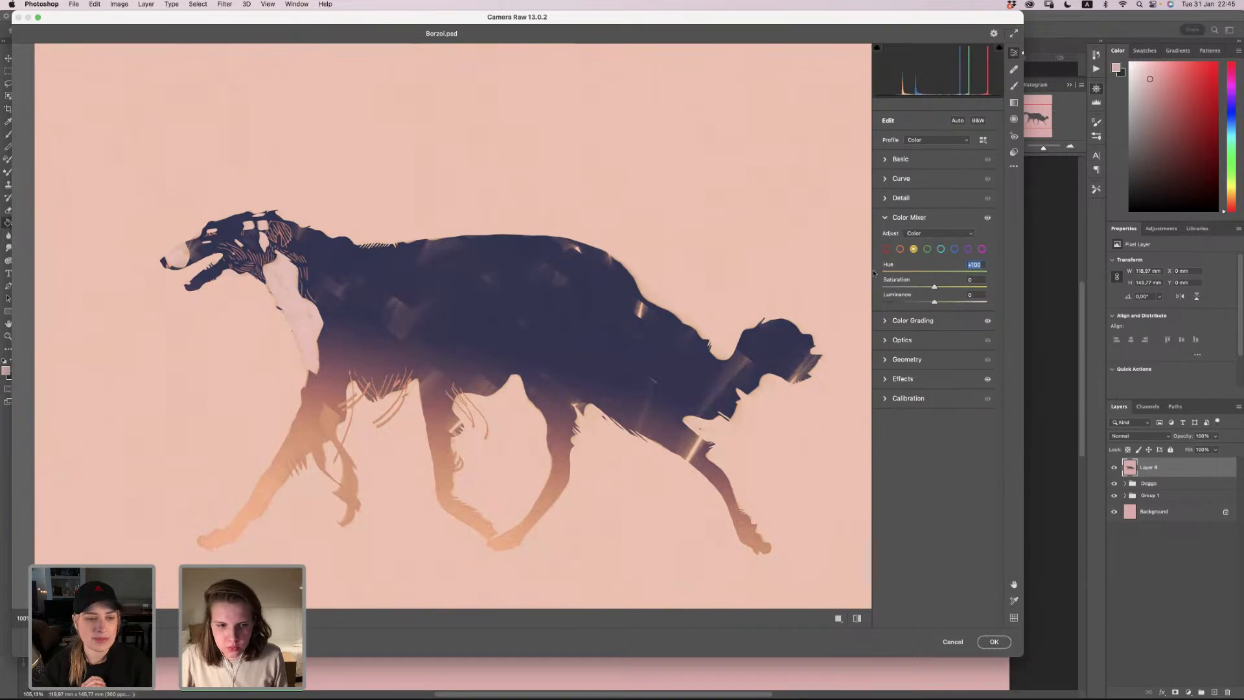
{"action": "left_click_drag", "start_coordinate": [873, 273], "coordinate": [936, 272]}
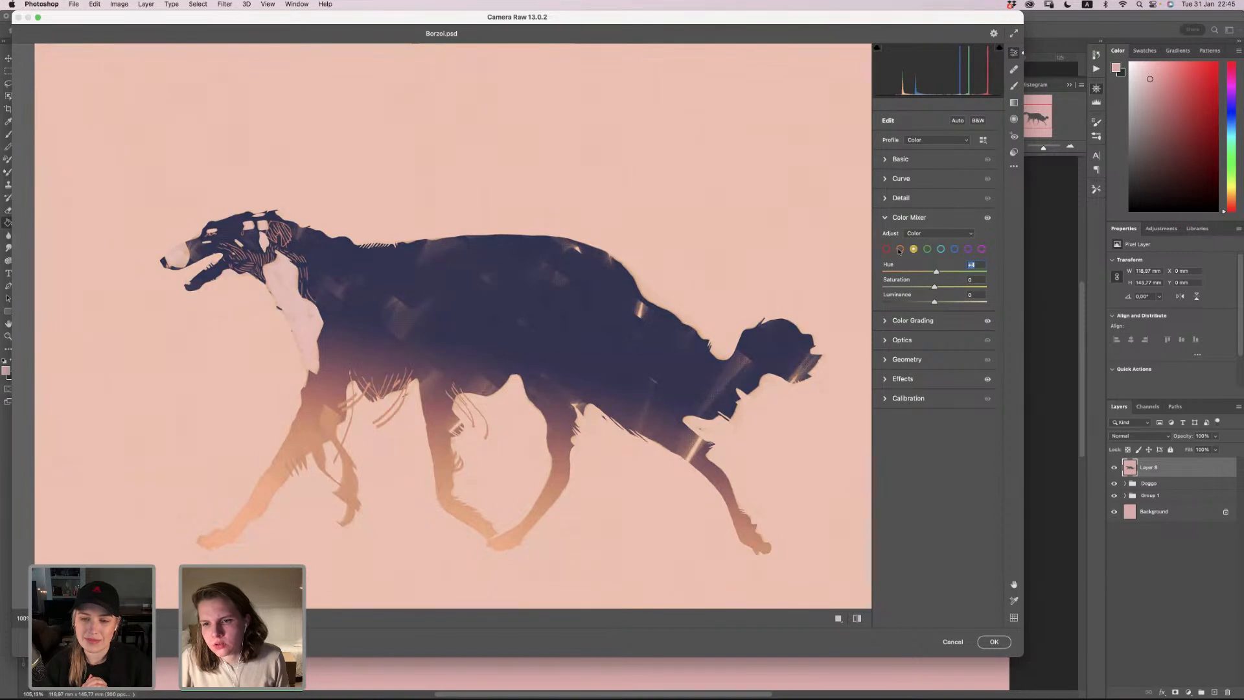
{"action": "left_click", "coordinate": [900, 249]}
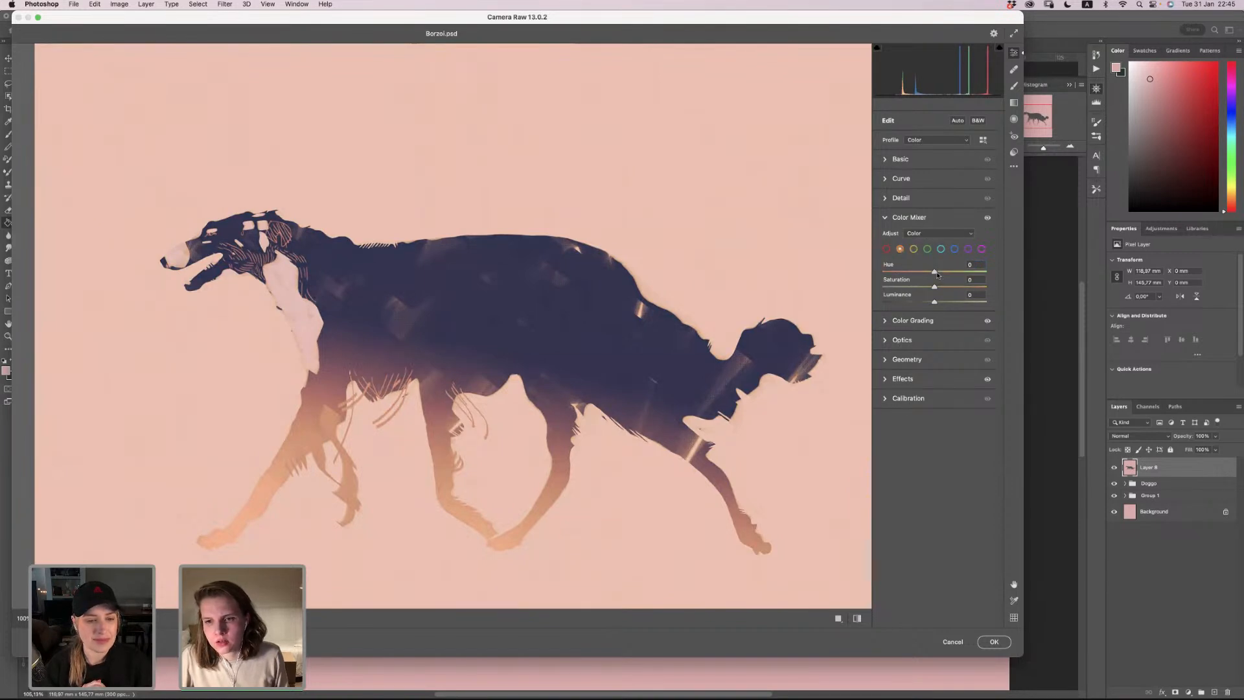
{"action": "left_click_drag", "start_coordinate": [934, 274], "coordinate": [896, 274]}
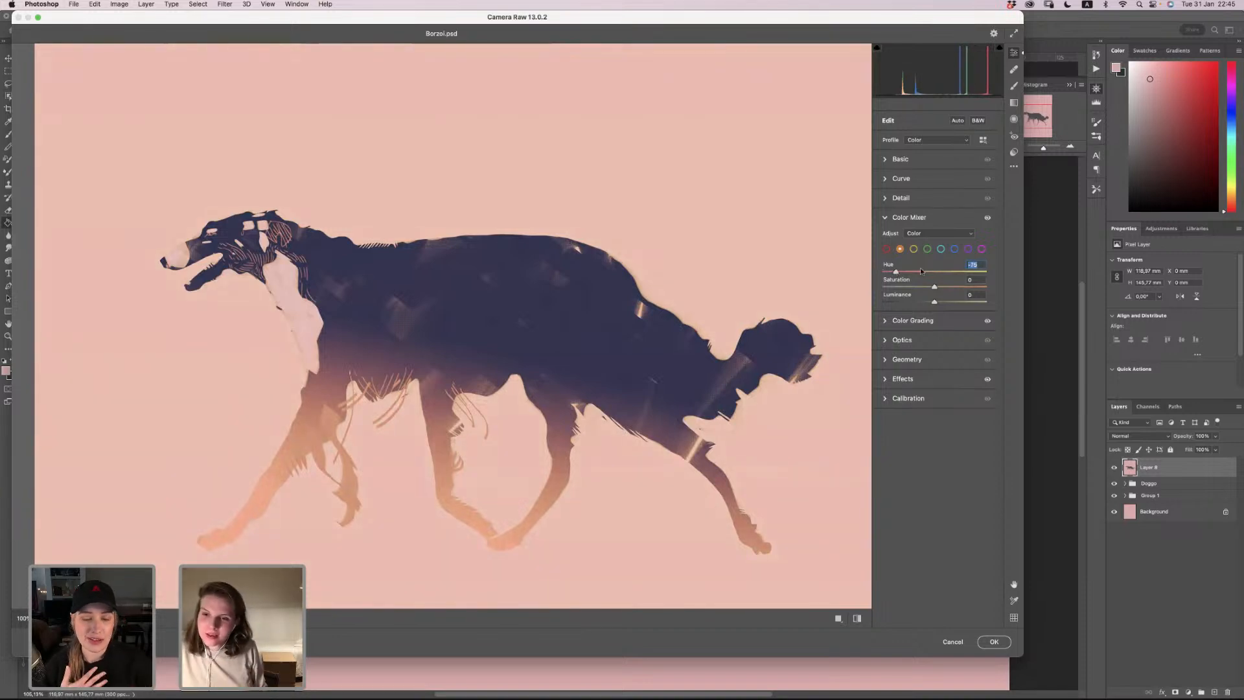
Step: In the color mixer, set the blue hue to -100 and the blue saturation to +50
{"action": "left_click", "coordinate": [955, 249]}
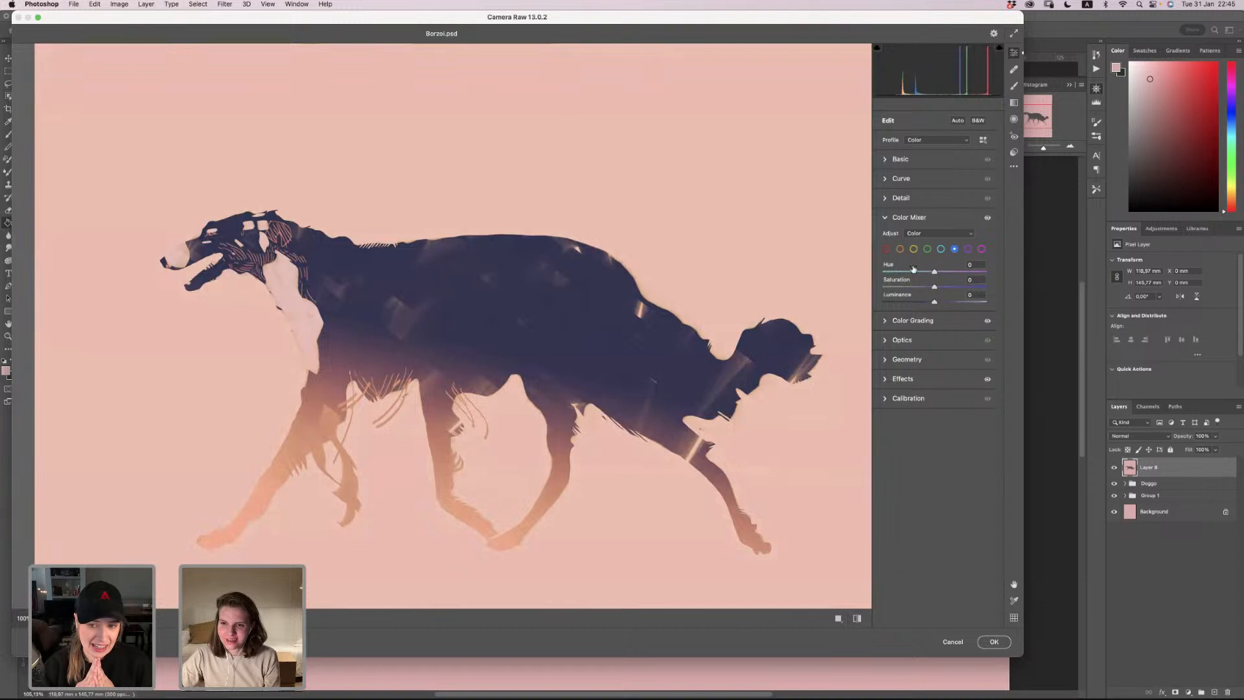
{"action": "left_click_drag", "start_coordinate": [934, 275], "coordinate": [881, 274]}
{"action": "left_click_drag", "start_coordinate": [1115, 281], "coordinate": [656, 253]}
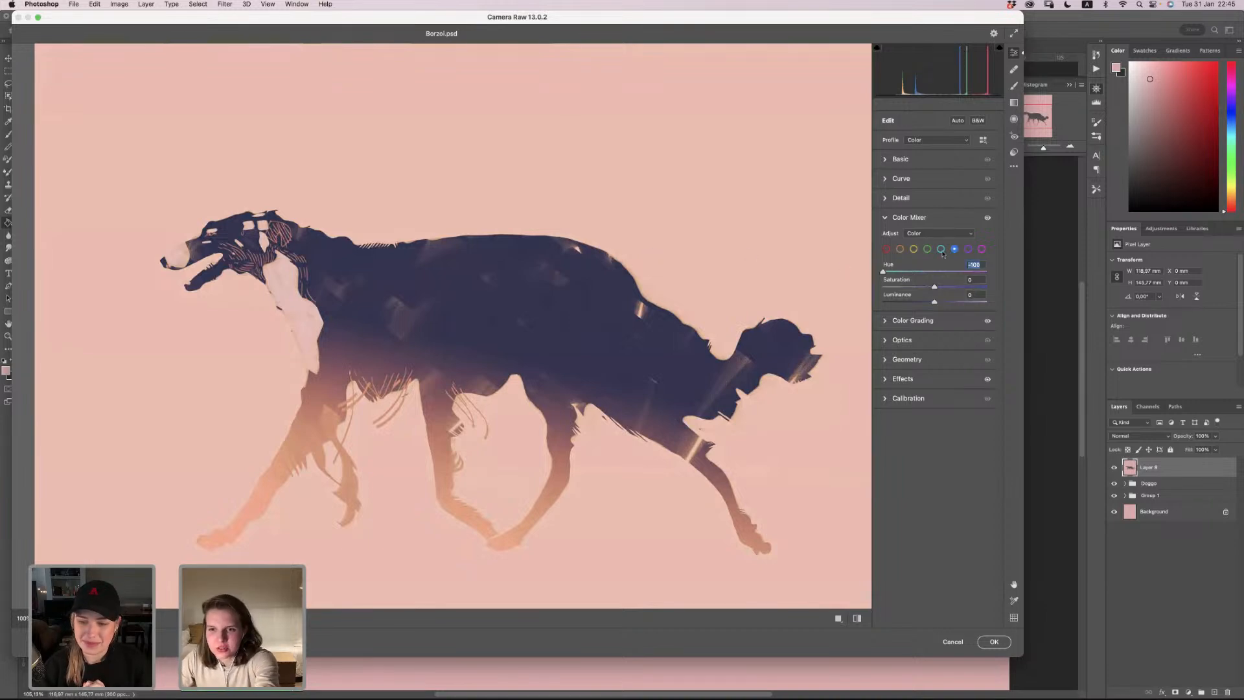
{"action": "left_click", "coordinate": [998, 240]}
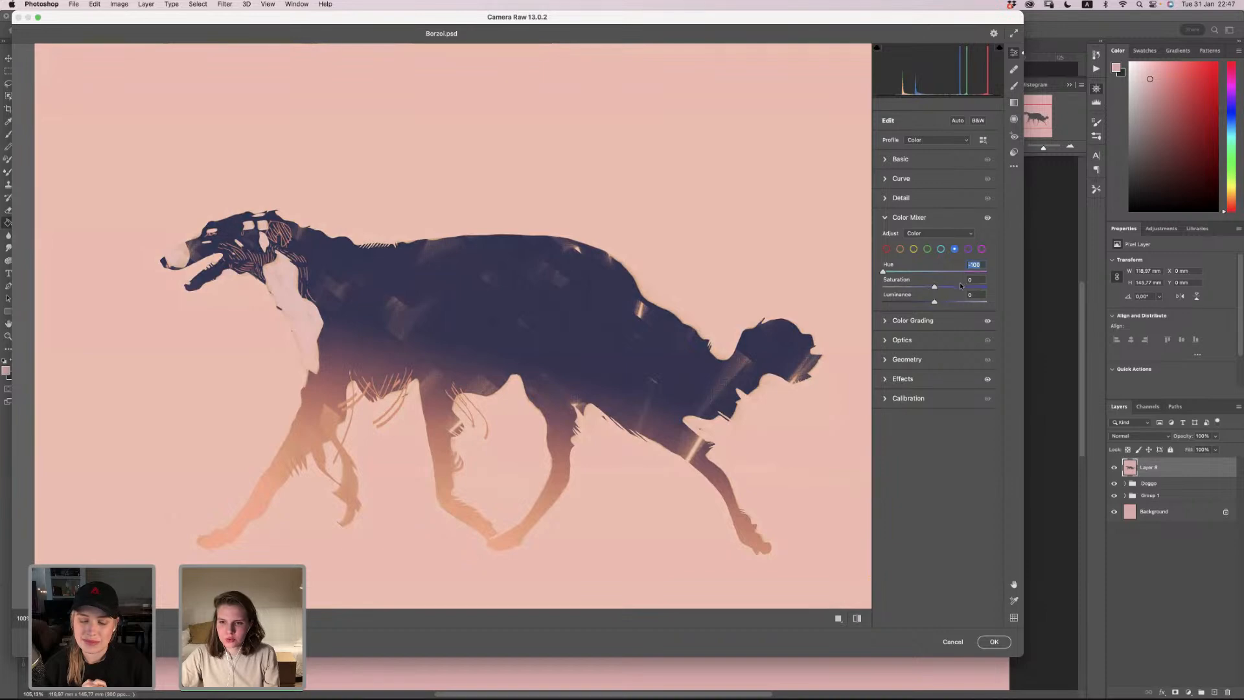
{"action": "type", "text": "50"}
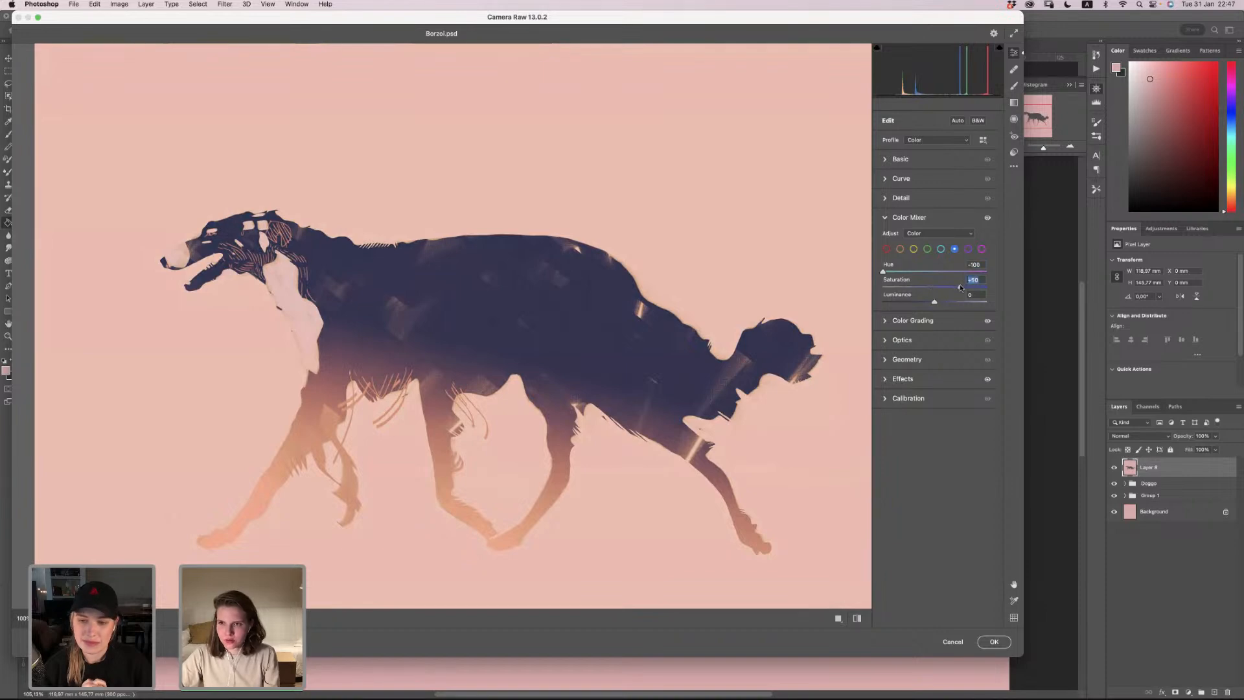
{"action": "key", "text": "Return"}
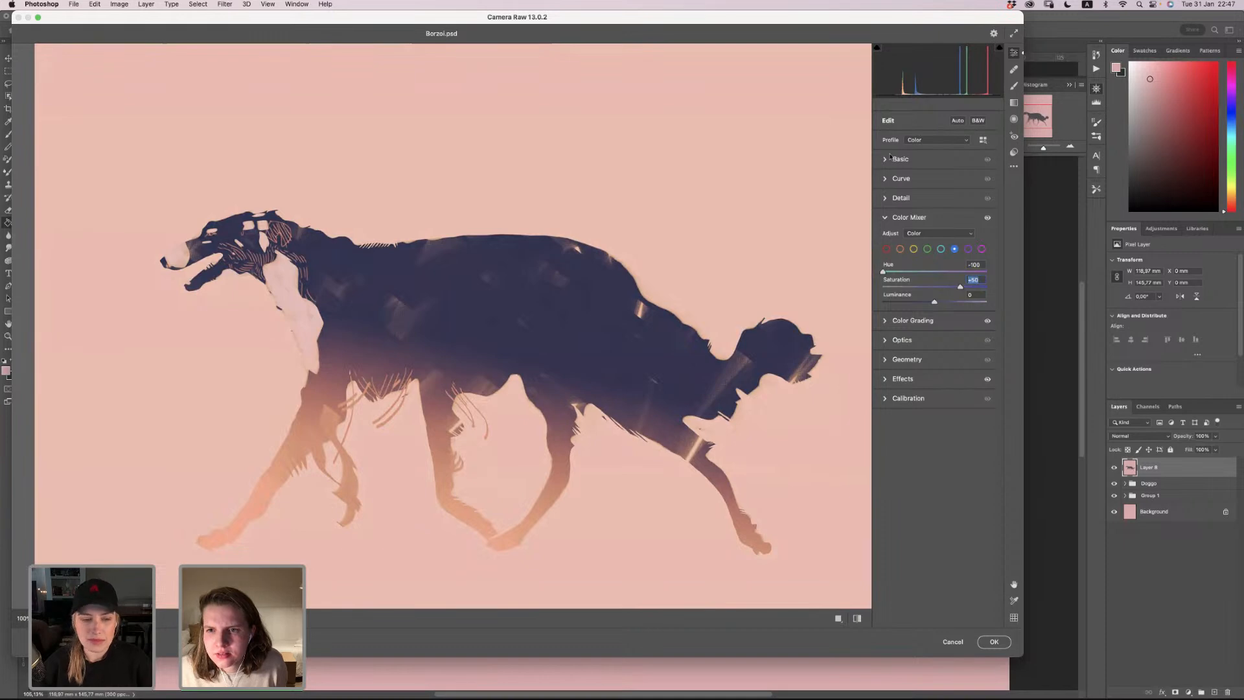
Step: Adjust the basic tone with temperature -2, highlights about +8 and blacks +2
{"action": "left_click", "coordinate": [887, 159]}
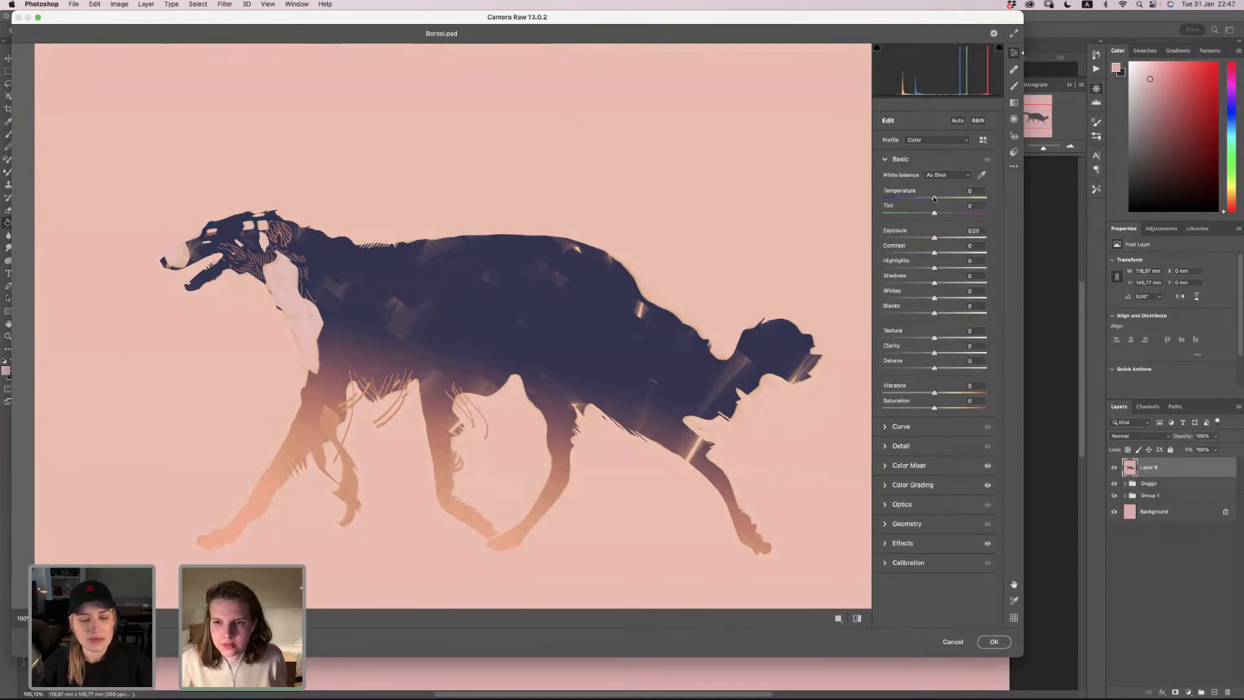
{"action": "mouse_move", "coordinate": [933, 198]}
{"action": "left_mouse_down"}
{"action": "mouse_move", "coordinate": [902, 199]}
{"action": "mouse_move", "coordinate": [934, 199]}
{"action": "left_mouse_up"}
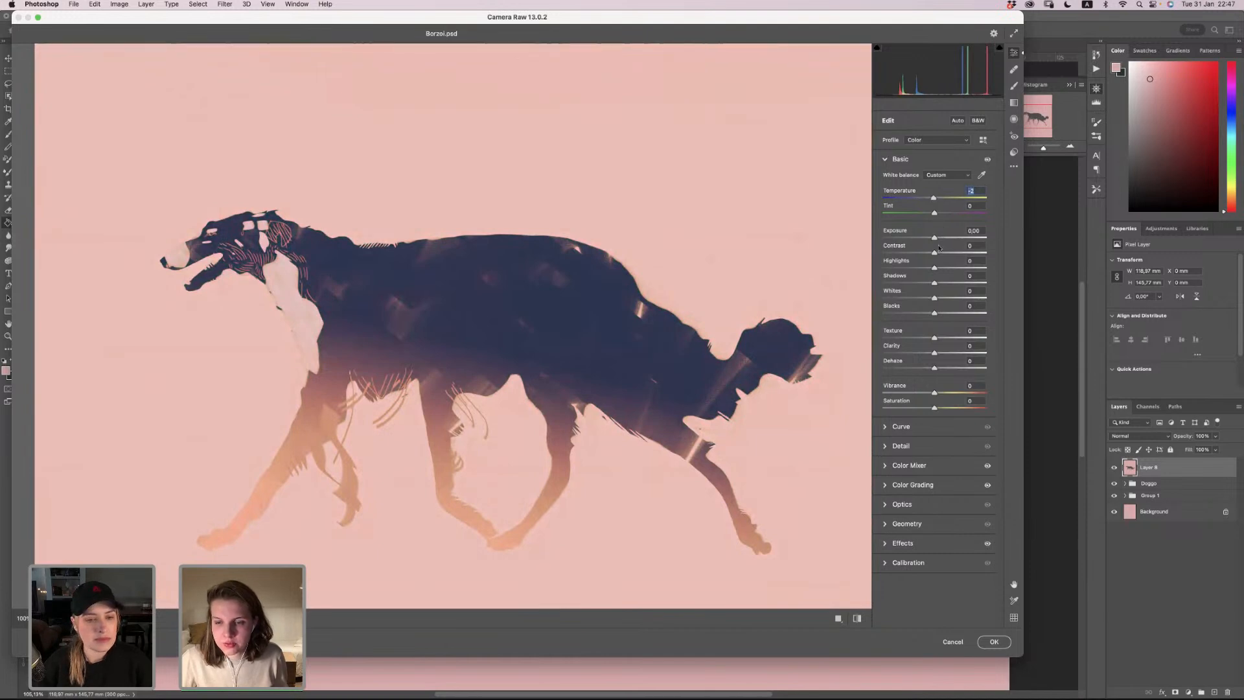
{"action": "mouse_move", "coordinate": [934, 267]}
{"action": "left_mouse_down"}
{"action": "mouse_move", "coordinate": [955, 268]}
{"action": "mouse_move", "coordinate": [938, 268]}
{"action": "left_mouse_up"}
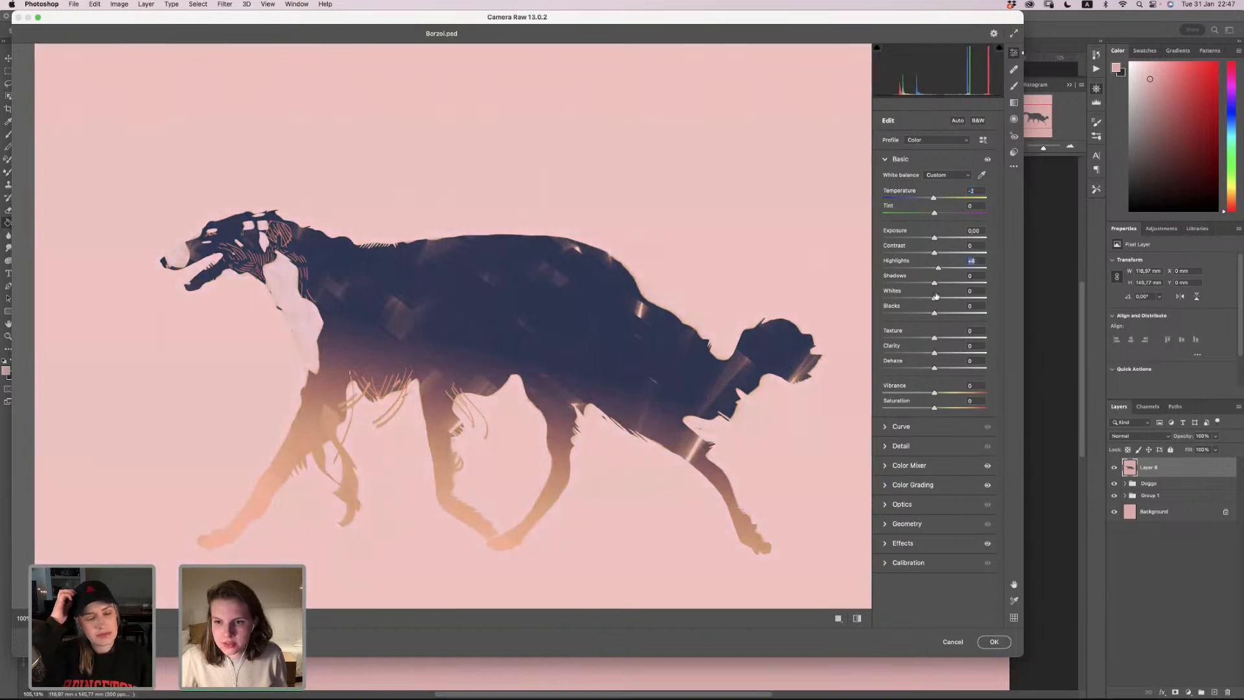
{"action": "left_click_drag", "start_coordinate": [935, 316], "coordinate": [931, 302]}
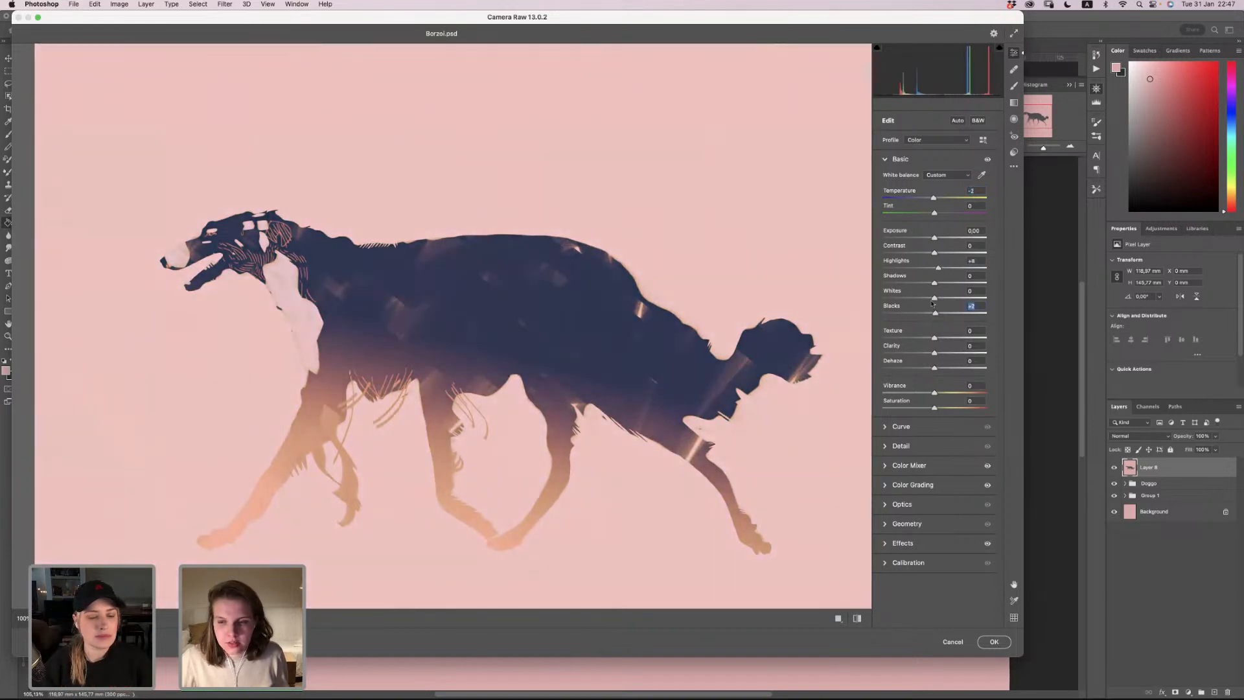
Step: Set clarity to +10, vibrance to +47 and overall saturation to about -24
{"action": "left_click", "coordinate": [940, 353]}
{"action": "left_click_drag", "start_coordinate": [941, 354], "coordinate": [941, 355]}
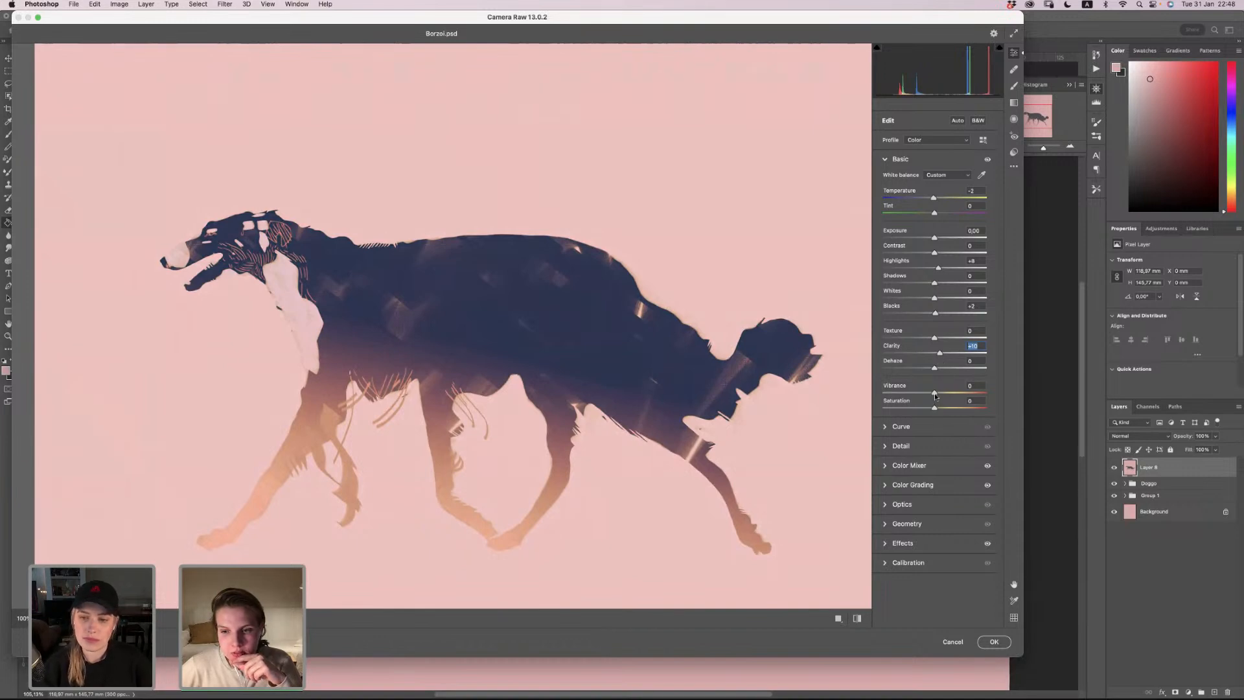
{"action": "left_click_drag", "start_coordinate": [934, 394], "coordinate": [966, 397]}
{"action": "left_click_drag", "start_coordinate": [961, 393], "coordinate": [924, 407]}
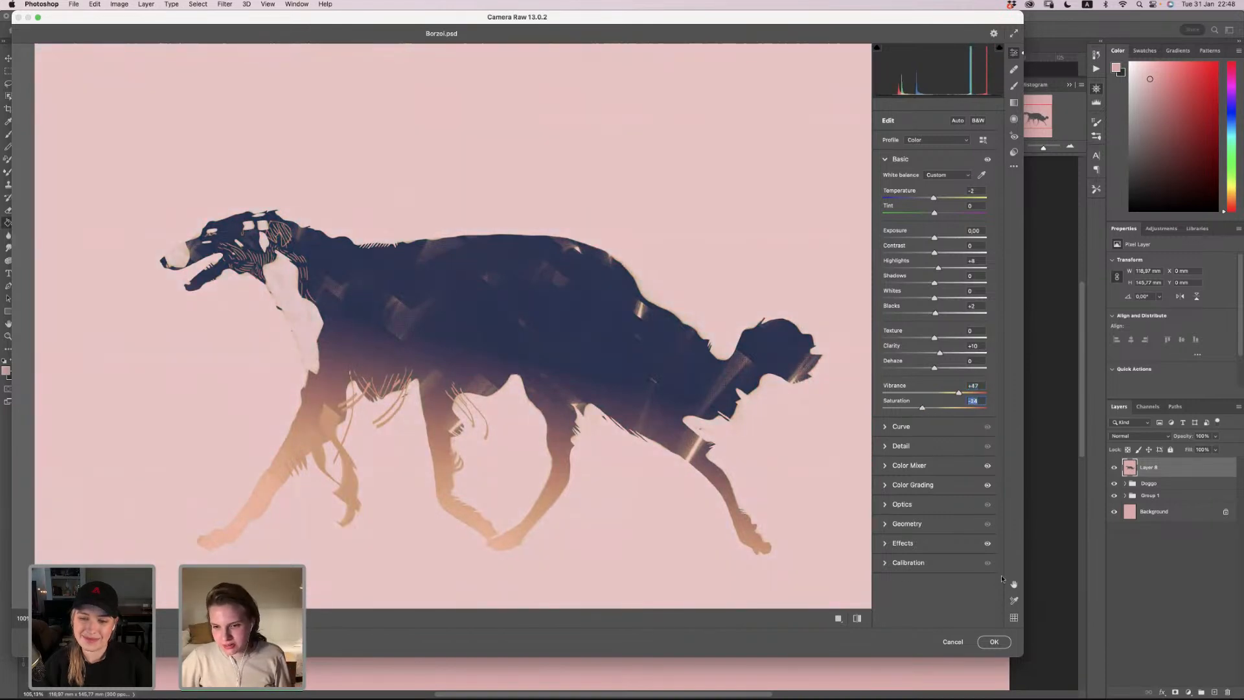
Step: Add a strong white vignette of about +87 and apply the Camera Raw filter to the layer
{"action": "left_click", "coordinate": [885, 543]}
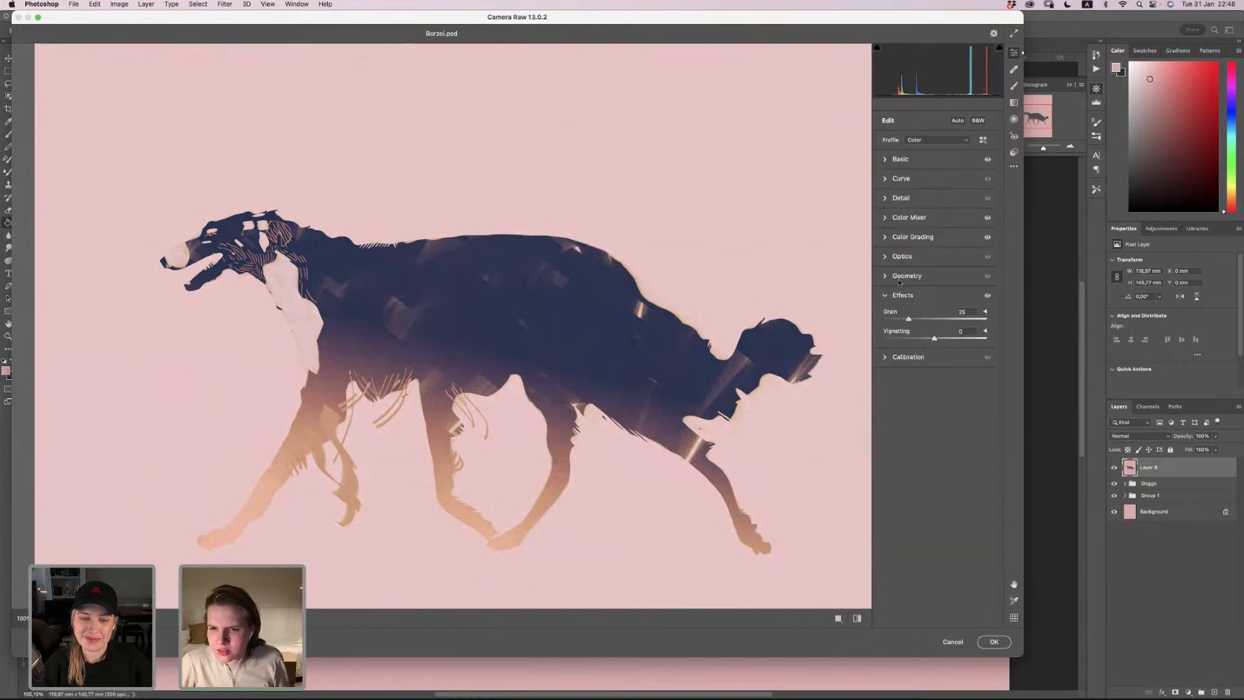
{"action": "left_click", "coordinate": [953, 338]}
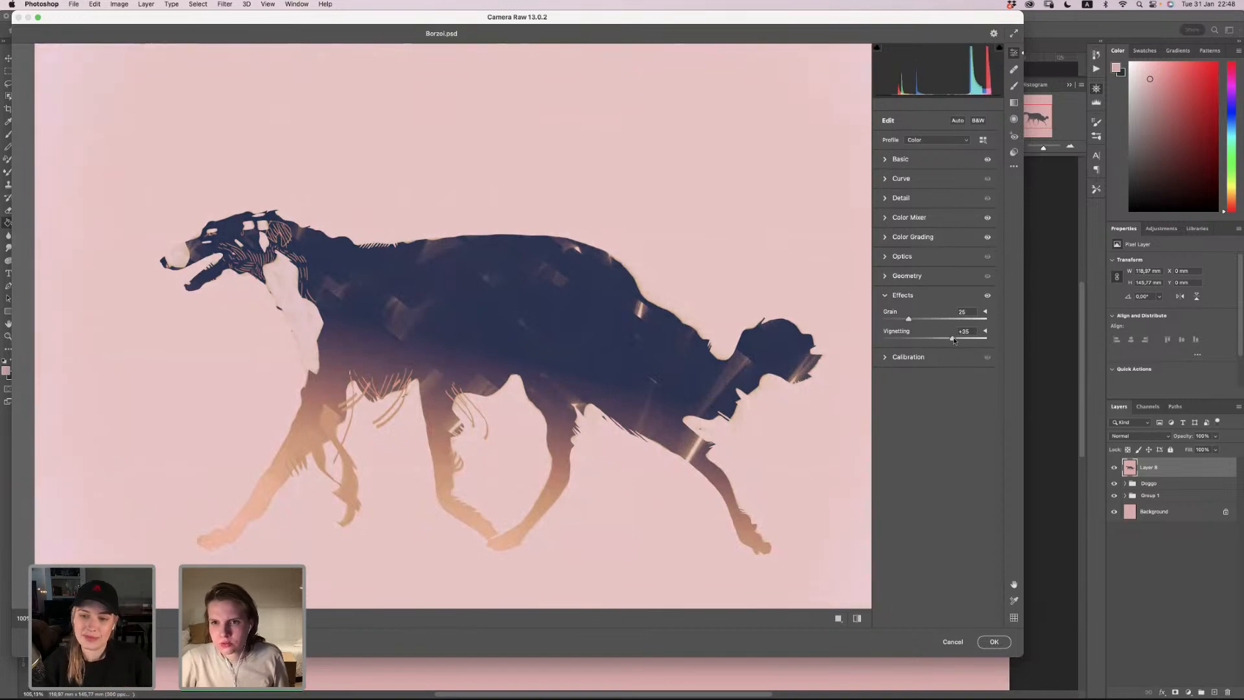
{"action": "left_click_drag", "start_coordinate": [953, 338], "coordinate": [981, 341]}
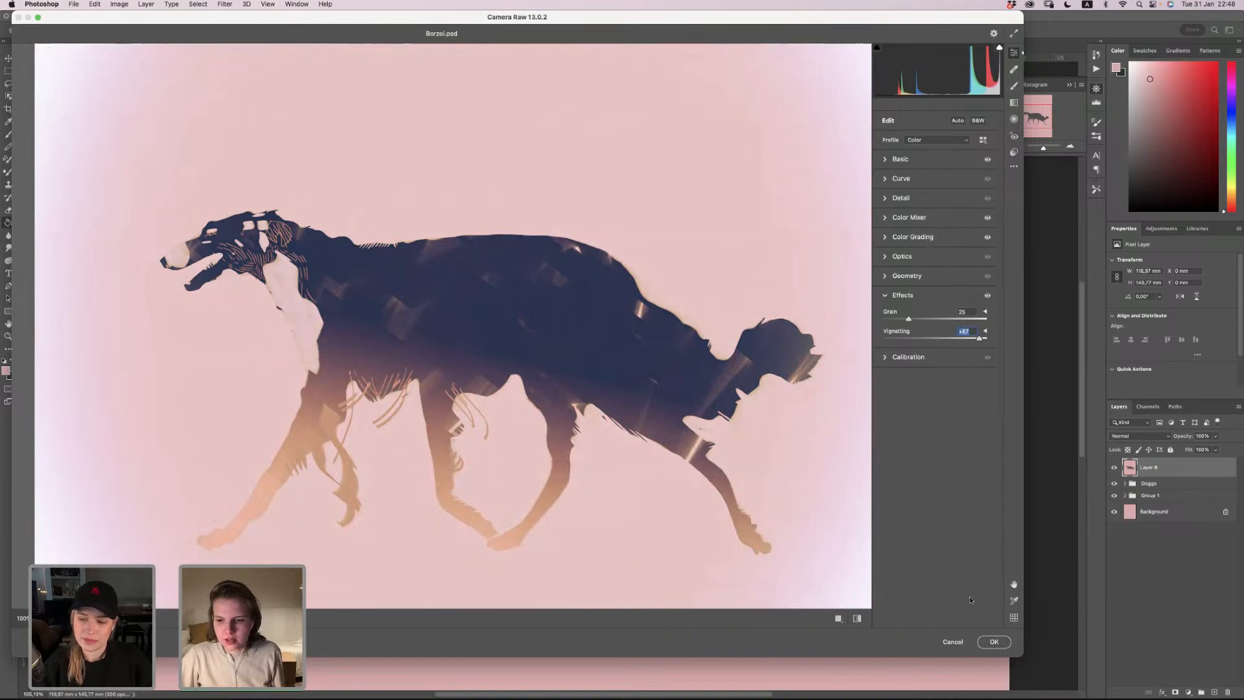
{"action": "left_click", "coordinate": [993, 641]}
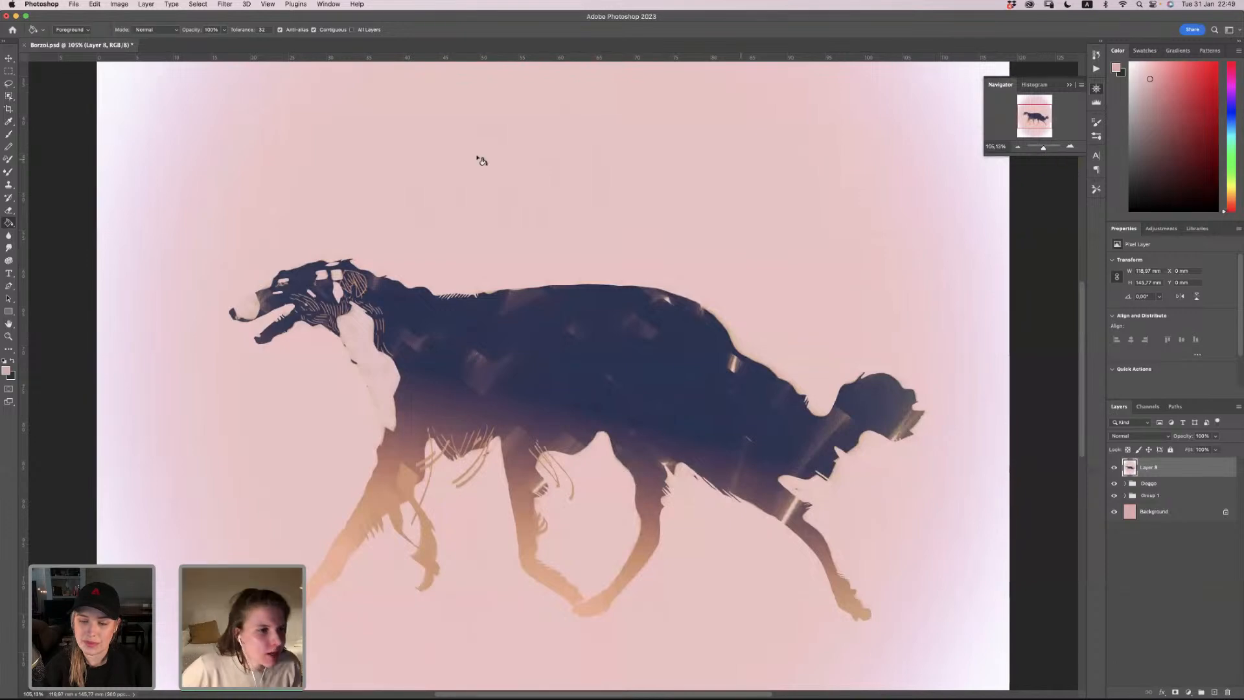
Step: Soften the fur edges on the dog's lower front legs using the Blur tool with a reduced brush size
{"action": "left_click", "coordinate": [8, 236]}
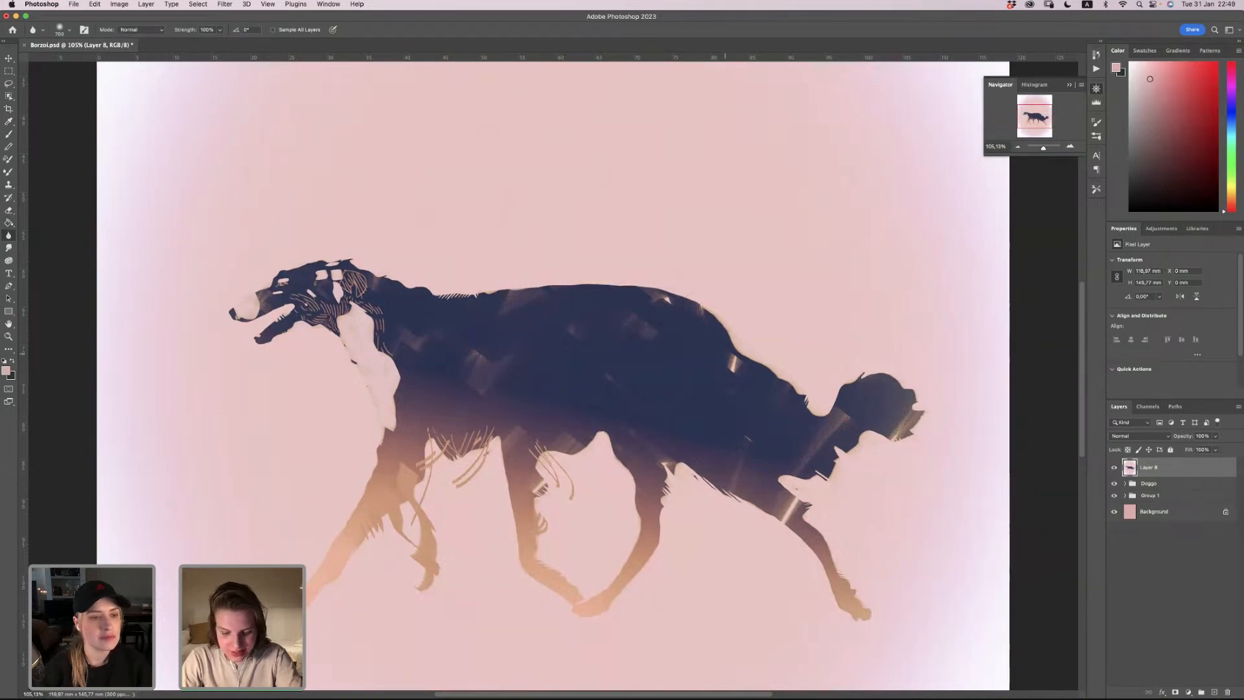
{"action": "key", "text": "super+equal"}
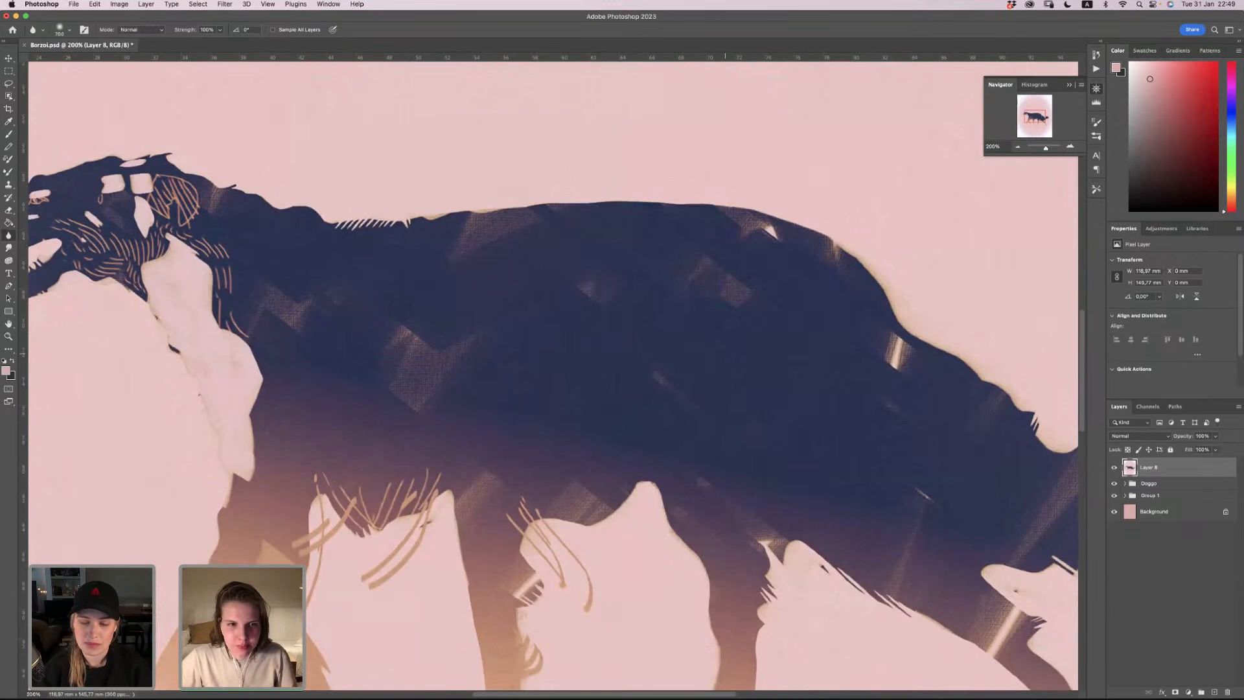
{"action": "scroll", "coordinate": [726, 354], "scroll_direction": "down", "scroll_amount": 1}
{"action": "scroll", "coordinate": [725, 354], "scroll_direction": "down", "scroll_amount": 10}
{"action": "scroll", "coordinate": [726, 354], "scroll_direction": "left", "scroll_amount": 8}
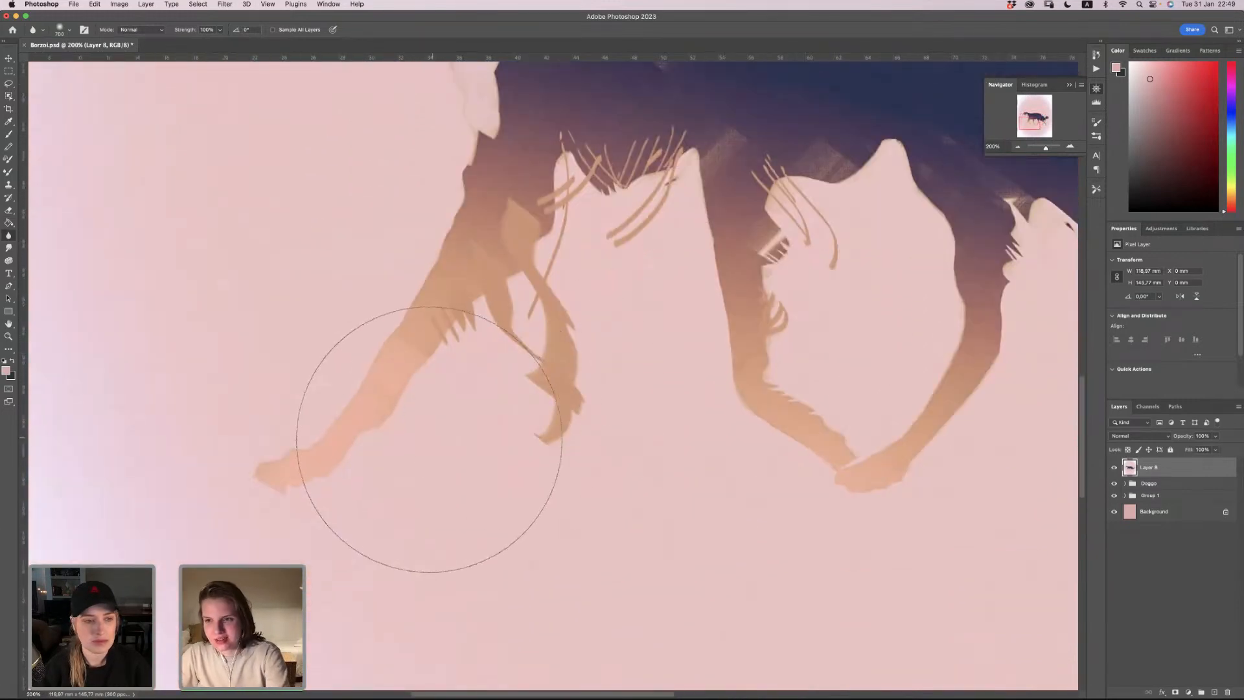
{"action": "key", "text": "bracketleft"}
{"action": "key", "text": "bracketleft"}
{"action": "key", "text": "bracketleft"}
{"action": "key", "text": "bracketleft"}
{"action": "key", "text": "bracketright"}
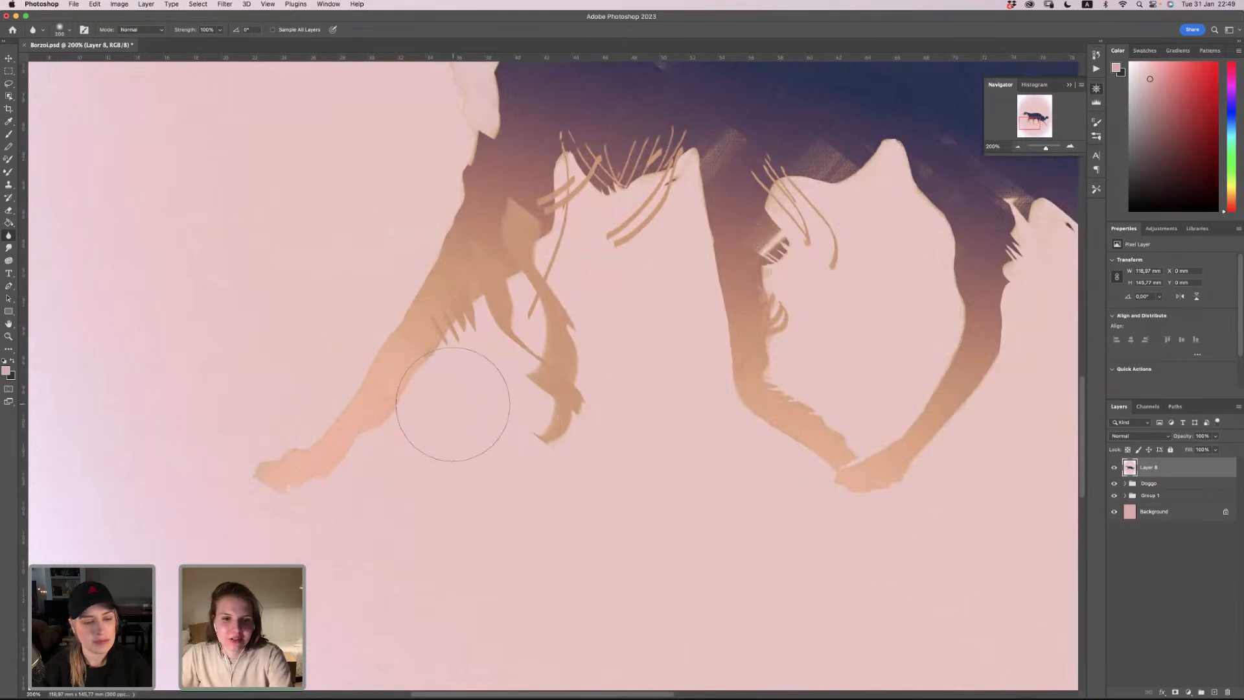
{"action": "scroll", "coordinate": [449, 402], "scroll_direction": "down", "scroll_amount": 2}
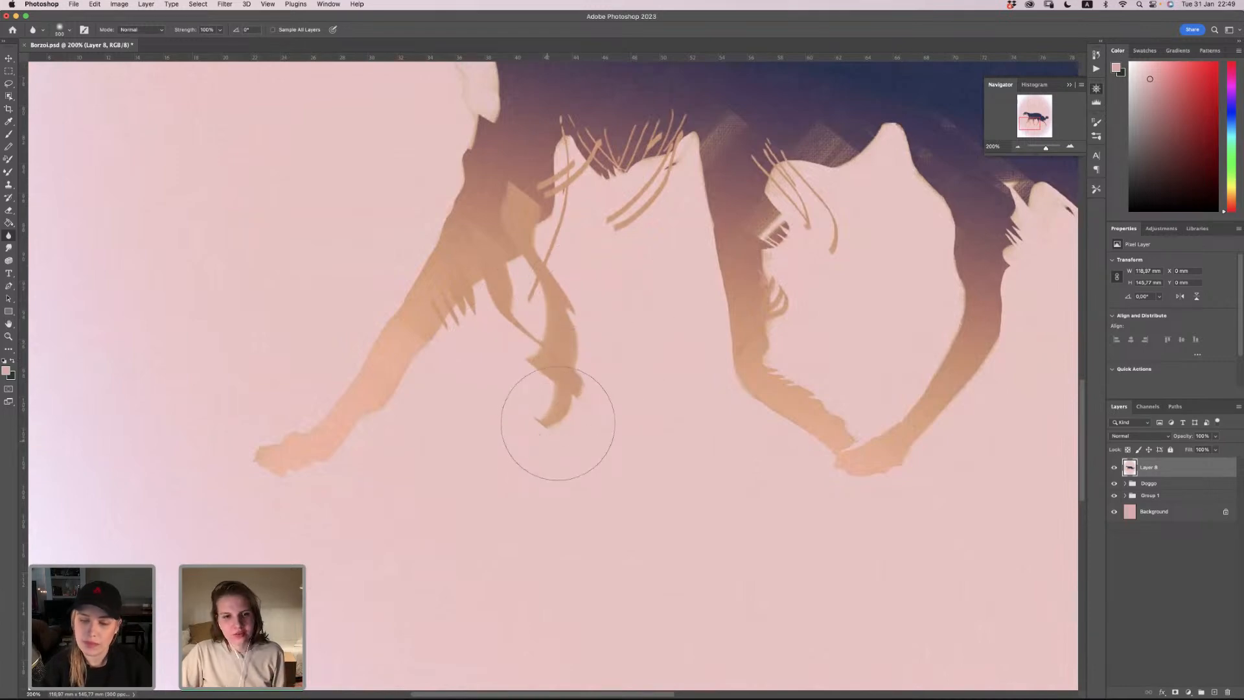
{"action": "scroll", "coordinate": [539, 417], "scroll_direction": "down", "scroll_amount": 2}
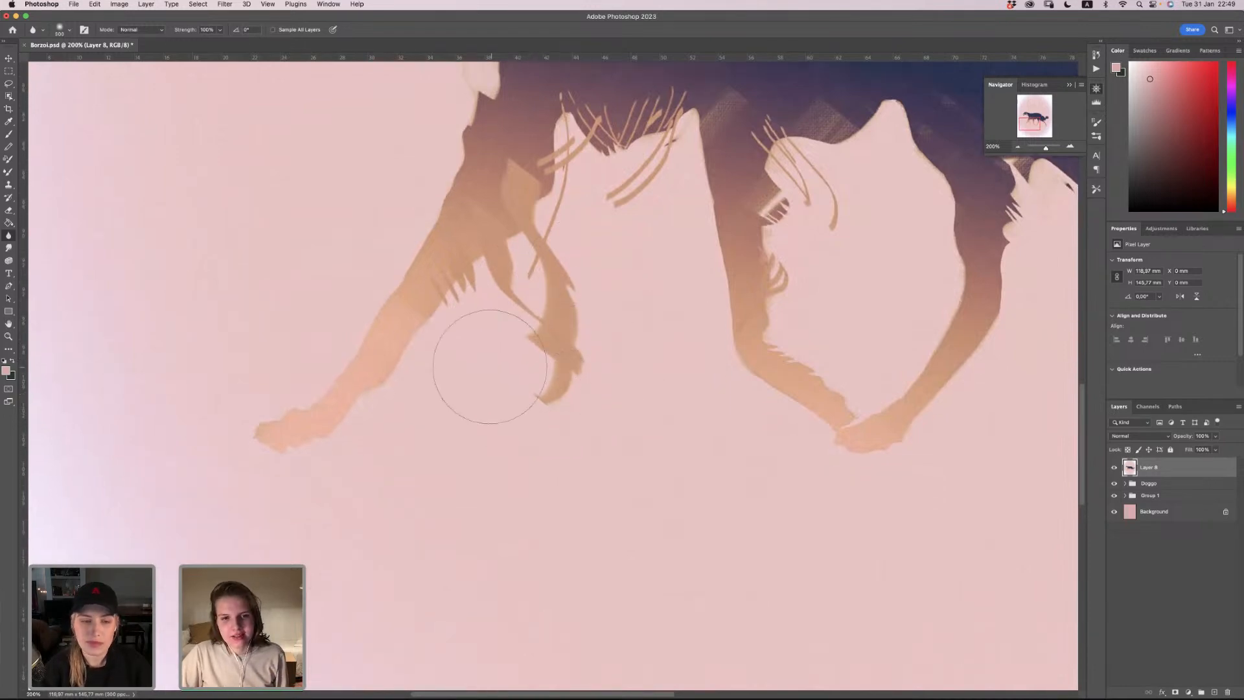
{"action": "scroll", "coordinate": [512, 363], "scroll_direction": "down", "scroll_amount": 3}
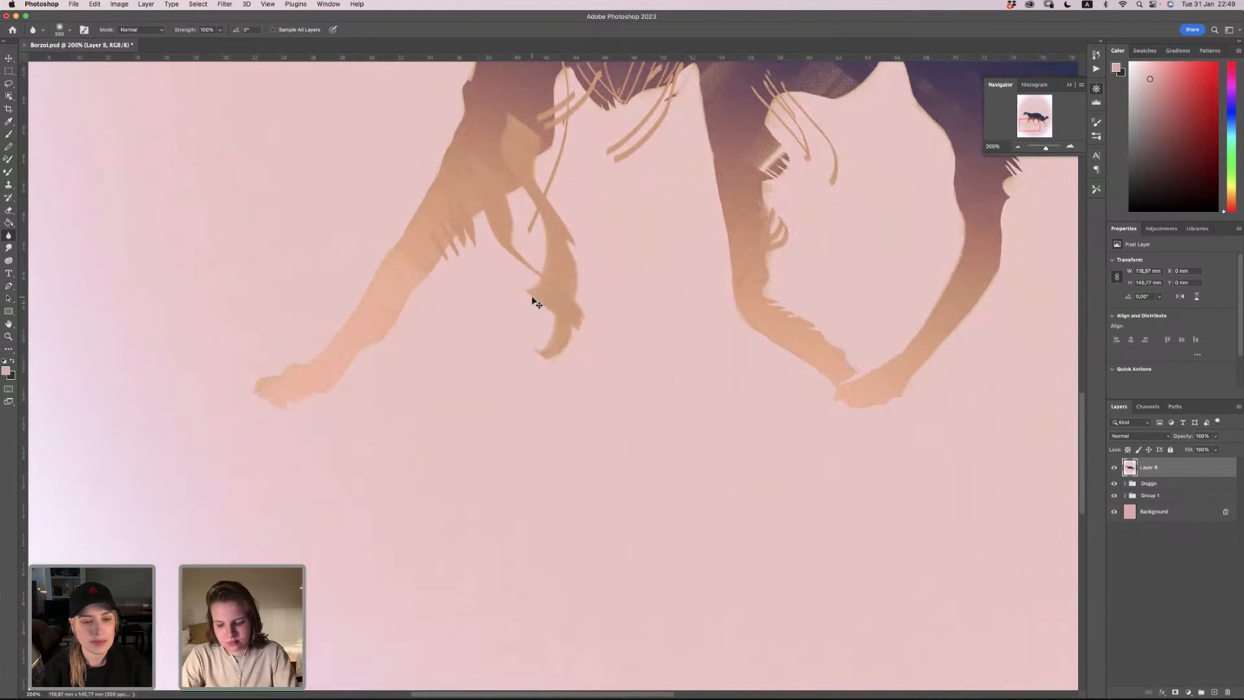
{"action": "key", "text": "super+bracketleft"}
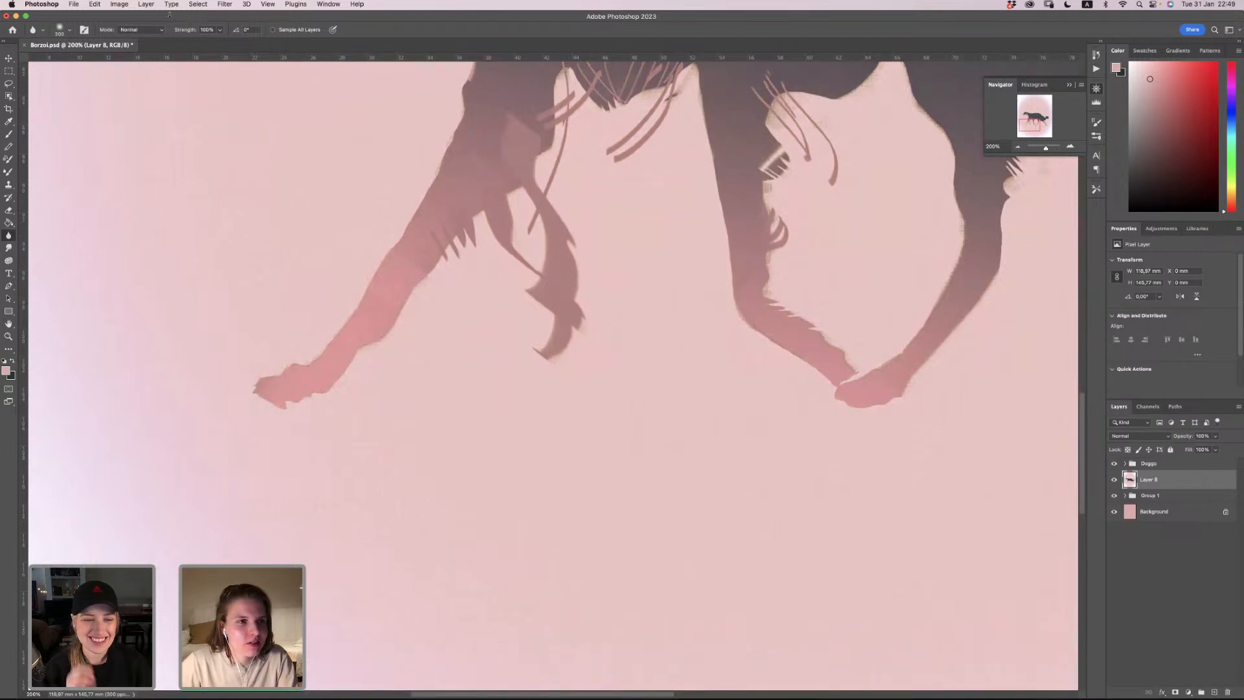
{"action": "left_click", "coordinate": [95, 4]}
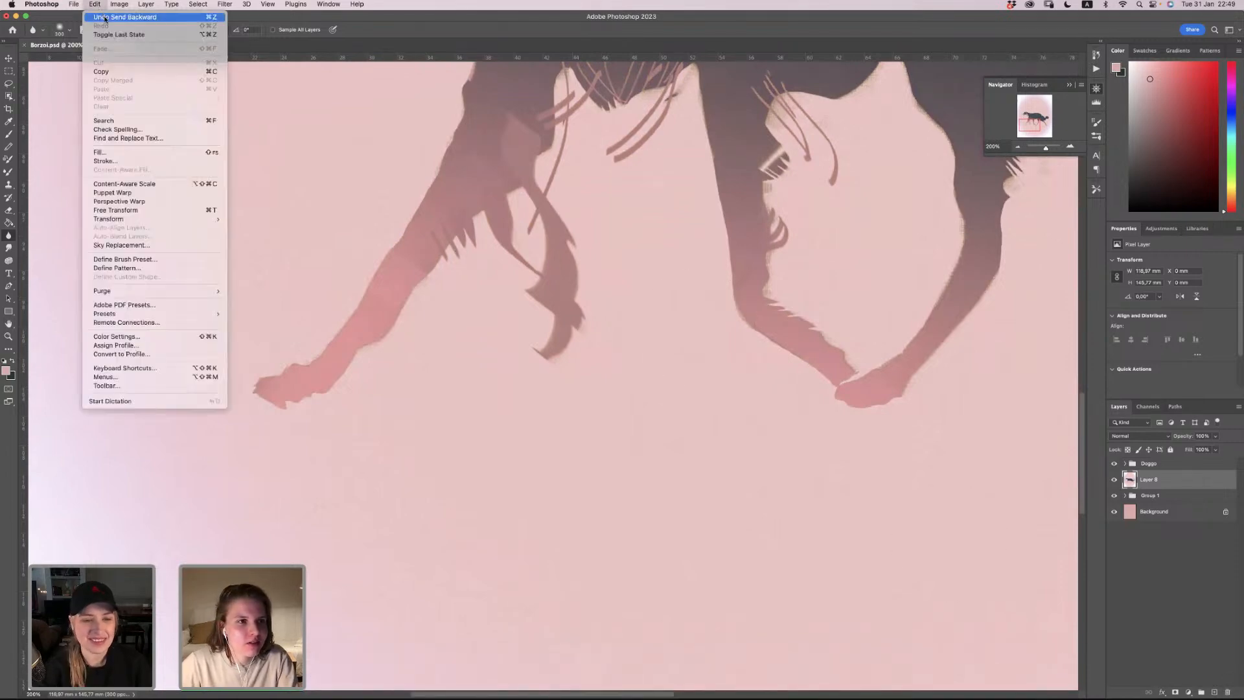
{"action": "left_click", "coordinate": [107, 26]}
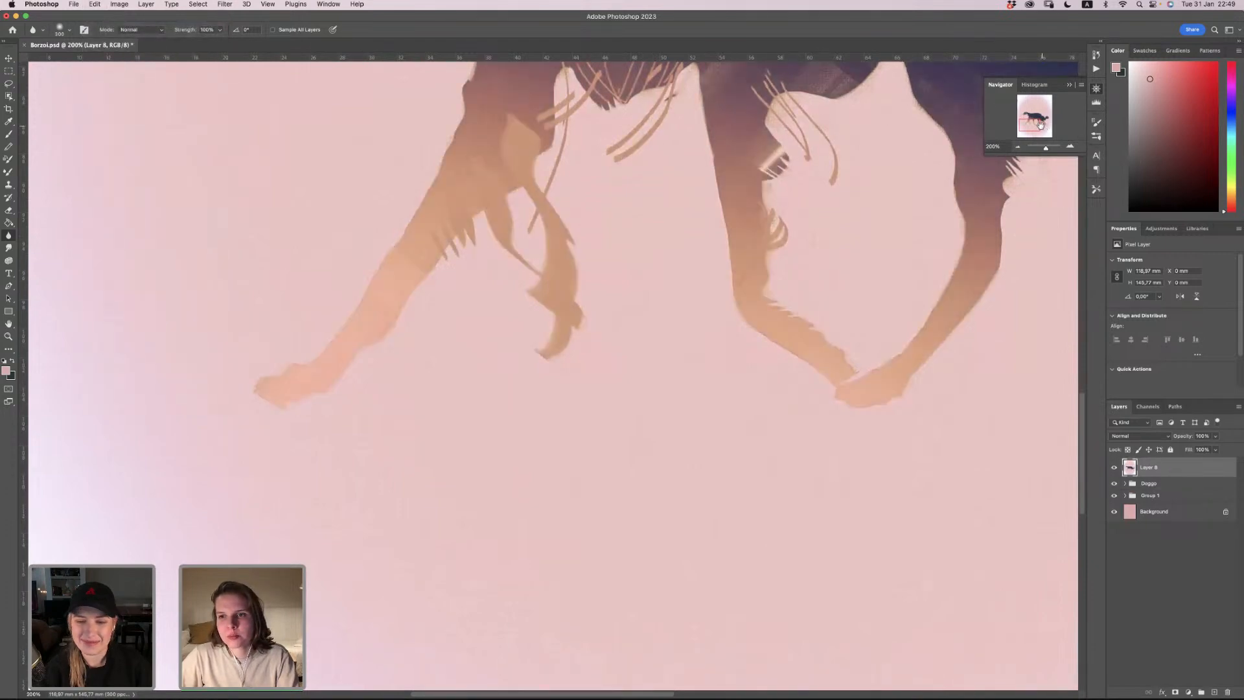
{"action": "left_click_drag", "start_coordinate": [1040, 124], "coordinate": [1042, 125]}
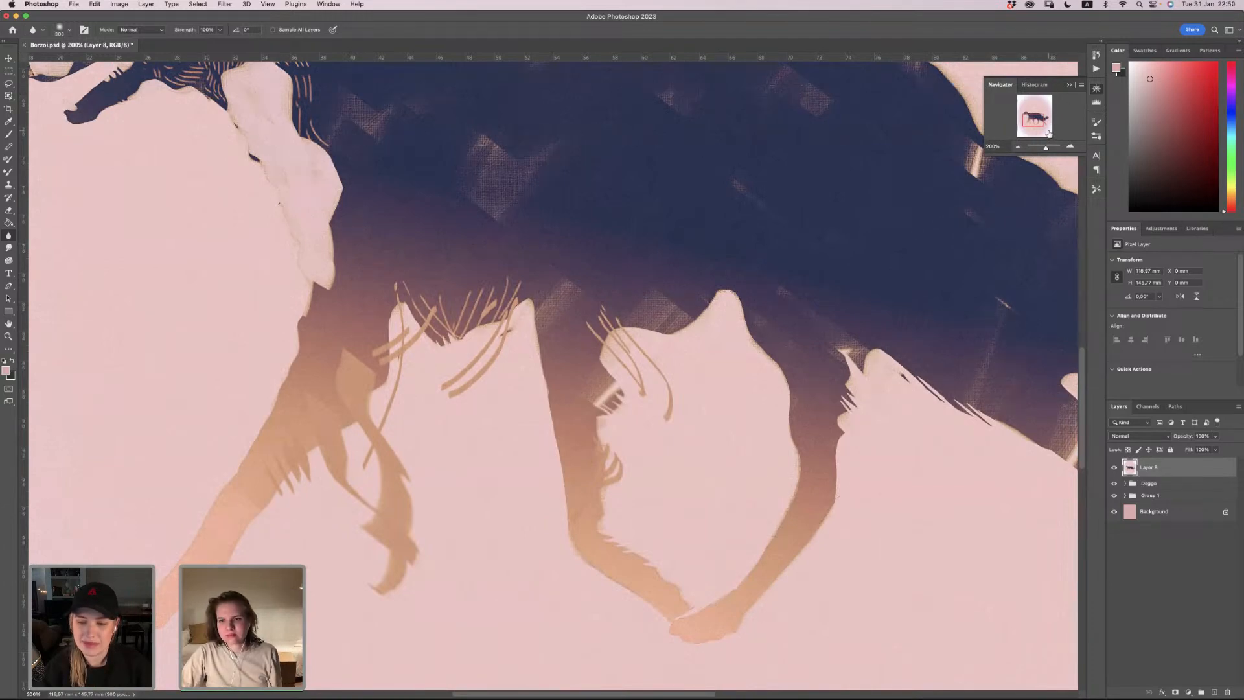
{"action": "left_click_drag", "start_coordinate": [1047, 149], "coordinate": [1045, 150]}
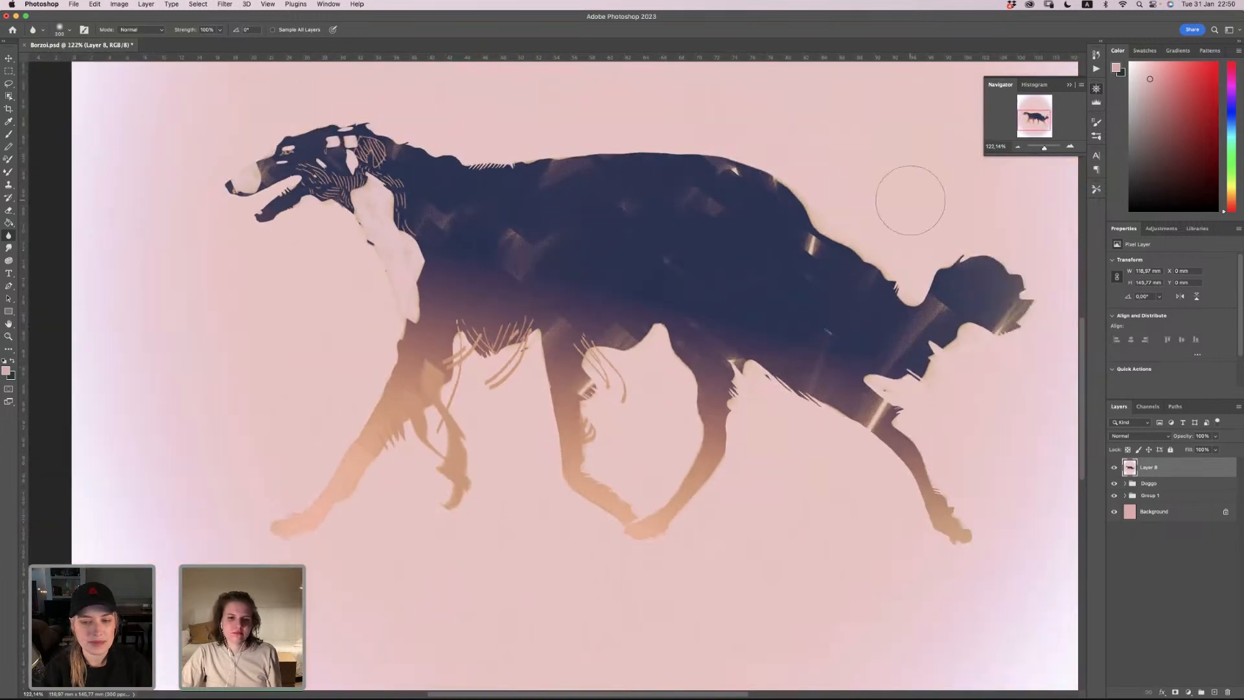
{"action": "scroll", "coordinate": [911, 200], "scroll_direction": "up", "scroll_amount": 3}
{"action": "scroll", "coordinate": [911, 200], "scroll_direction": "right", "scroll_amount": 1}
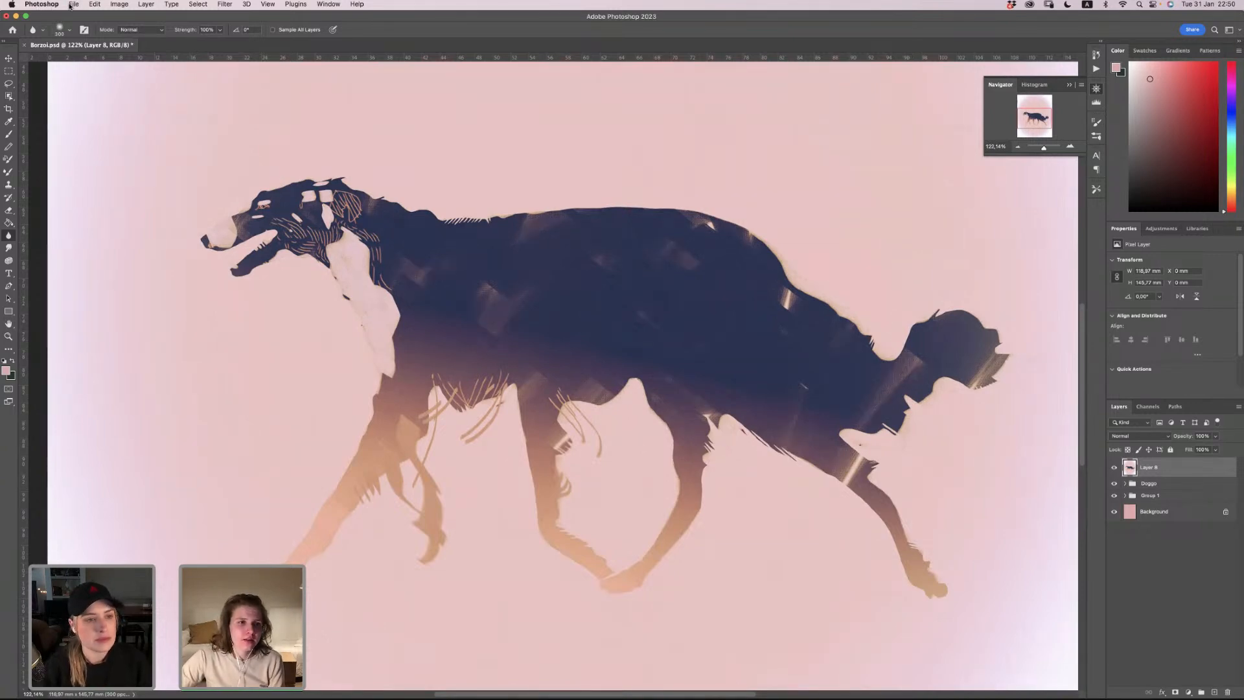
{"action": "left_click", "coordinate": [73, 4]}
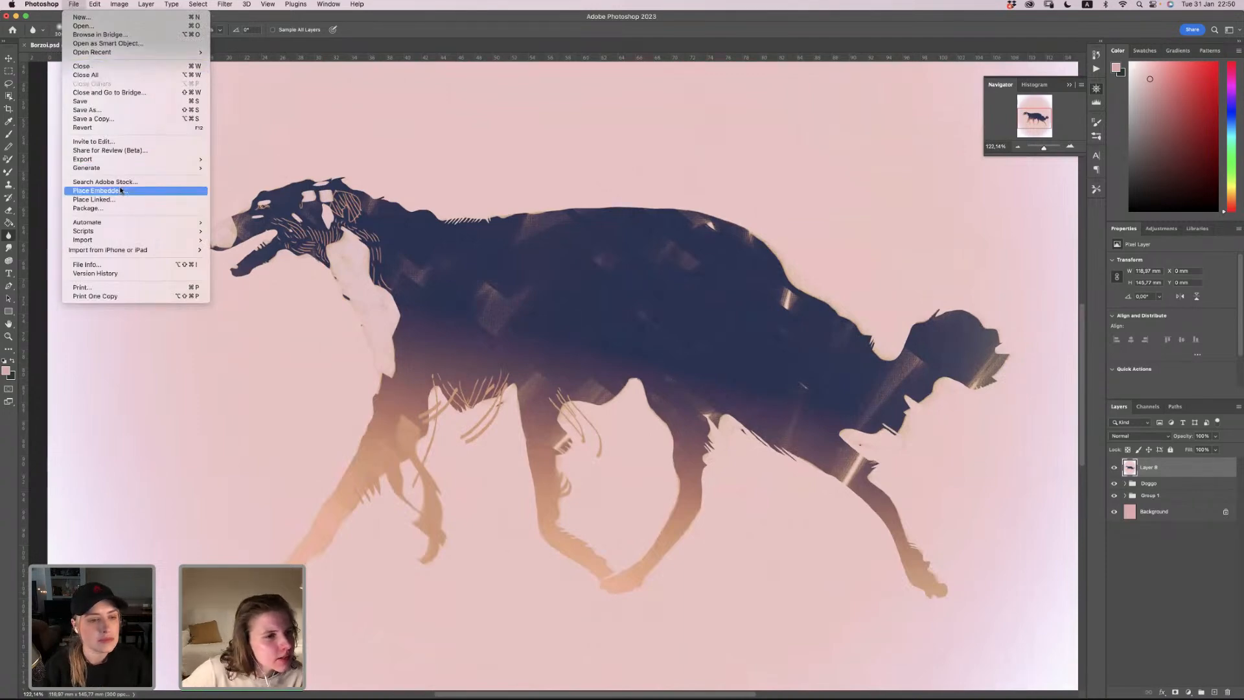
{"action": "mouse_move", "coordinate": [126, 171]}
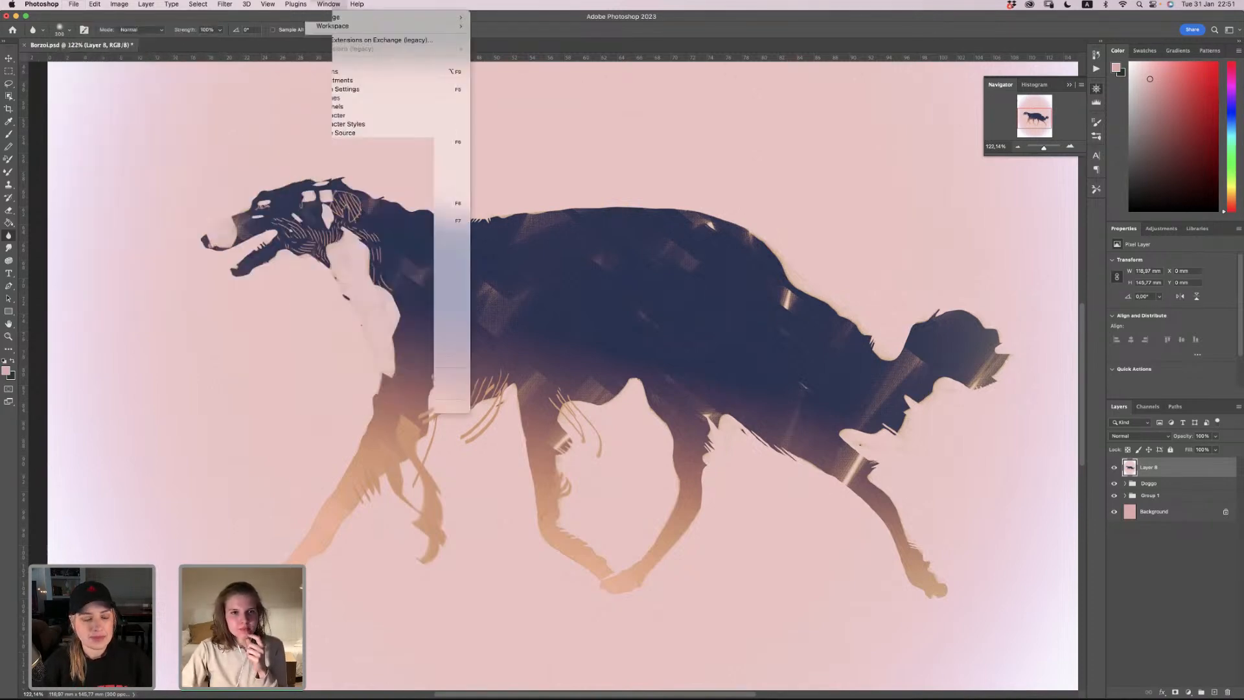
{"action": "left_click", "coordinate": [385, 16]}
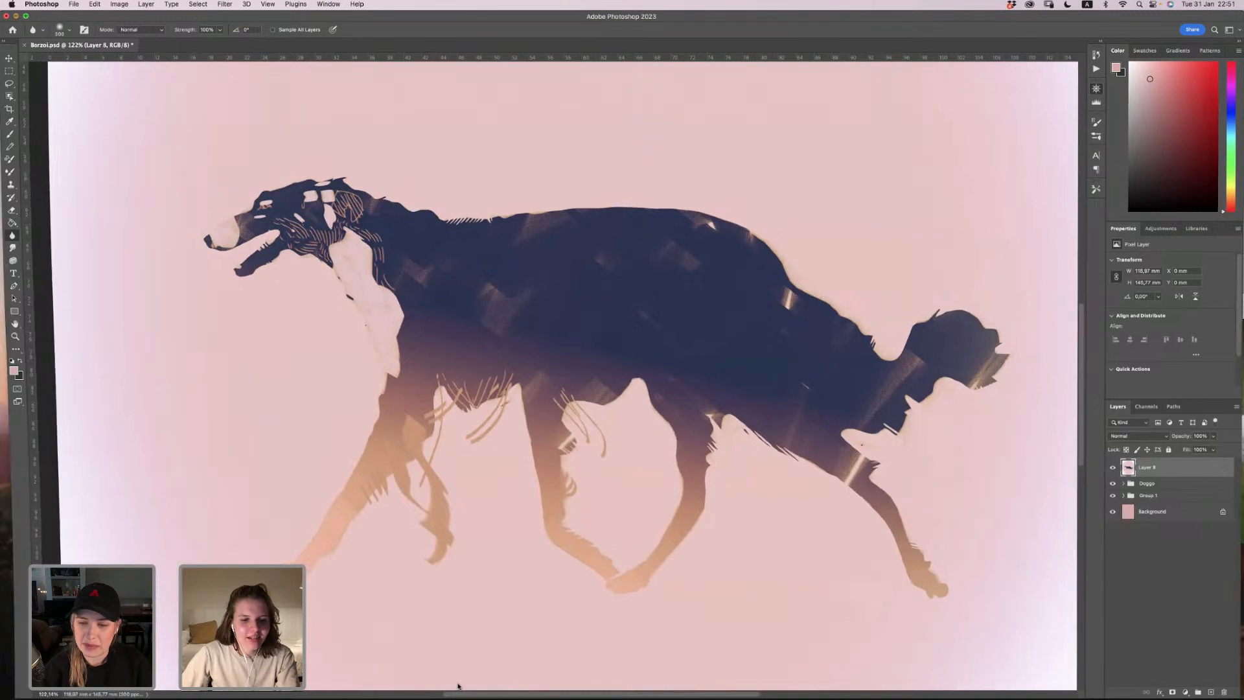
Step: Minimize the painting window, switch to Safari and bring up the illustrator's Behance portfolio
{"action": "left_click", "coordinate": [15, 16]}
{"action": "mouse_move", "coordinate": [462, 698]}
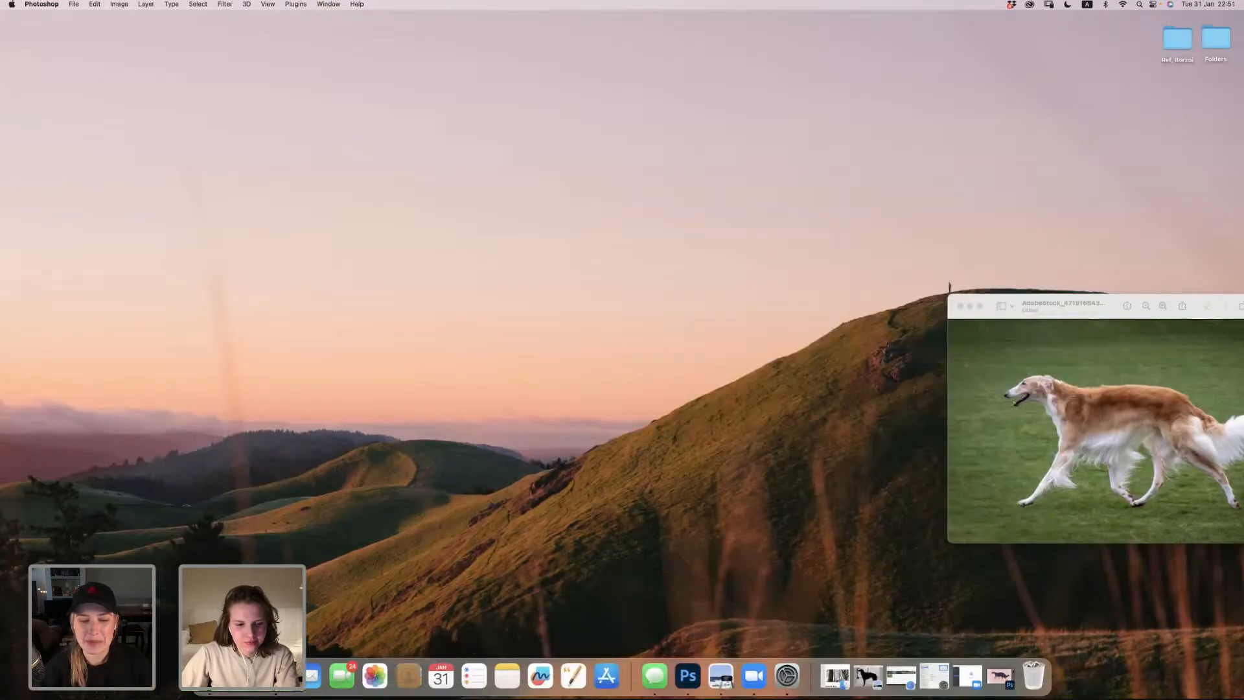
{"action": "left_click", "coordinate": [901, 676]}
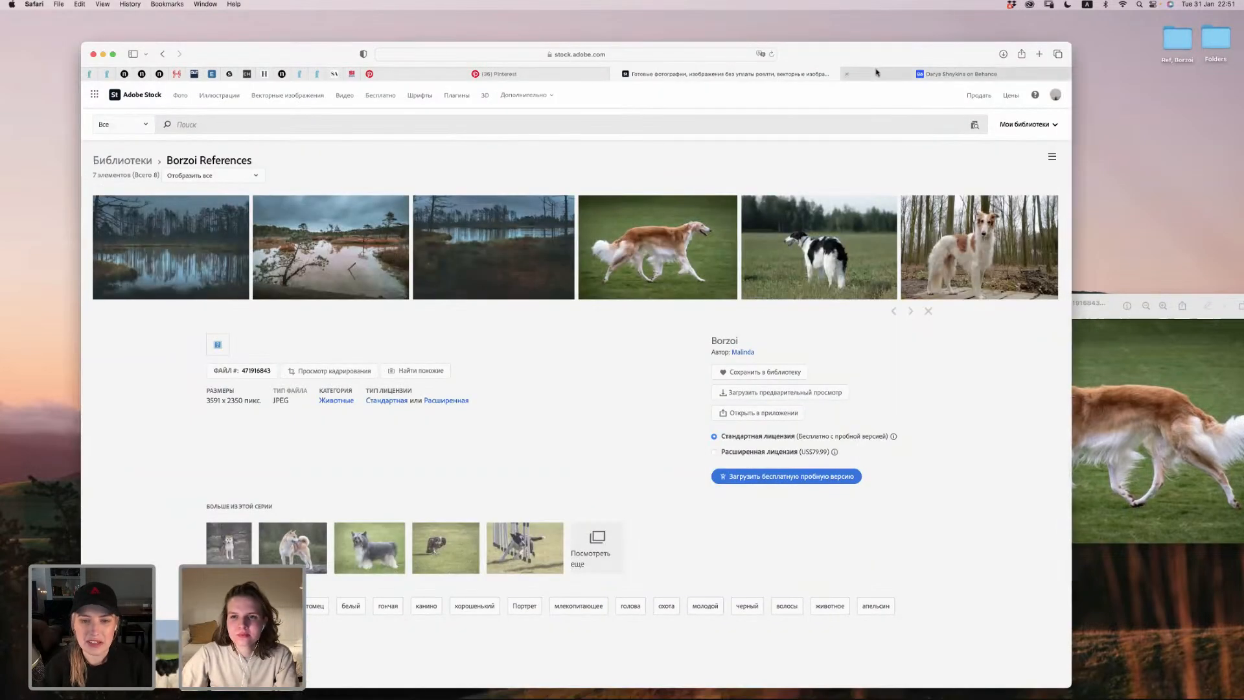
{"action": "mouse_move", "coordinate": [876, 72]}
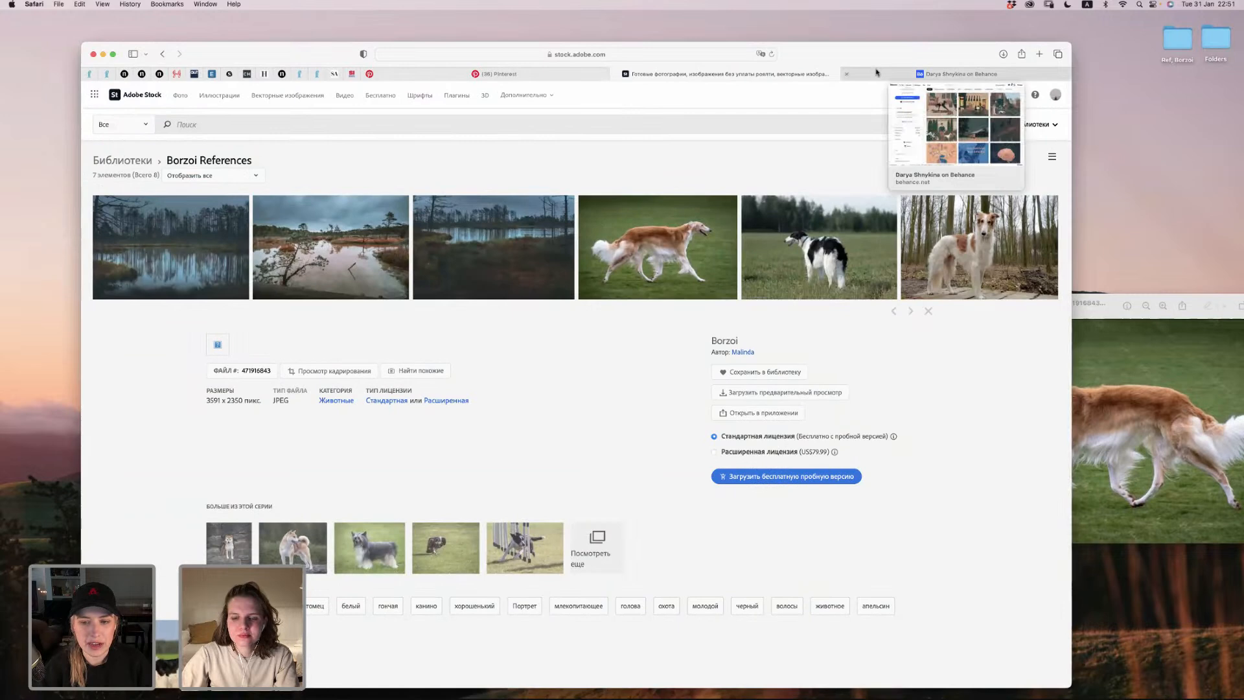
{"action": "left_click", "coordinate": [876, 72]}
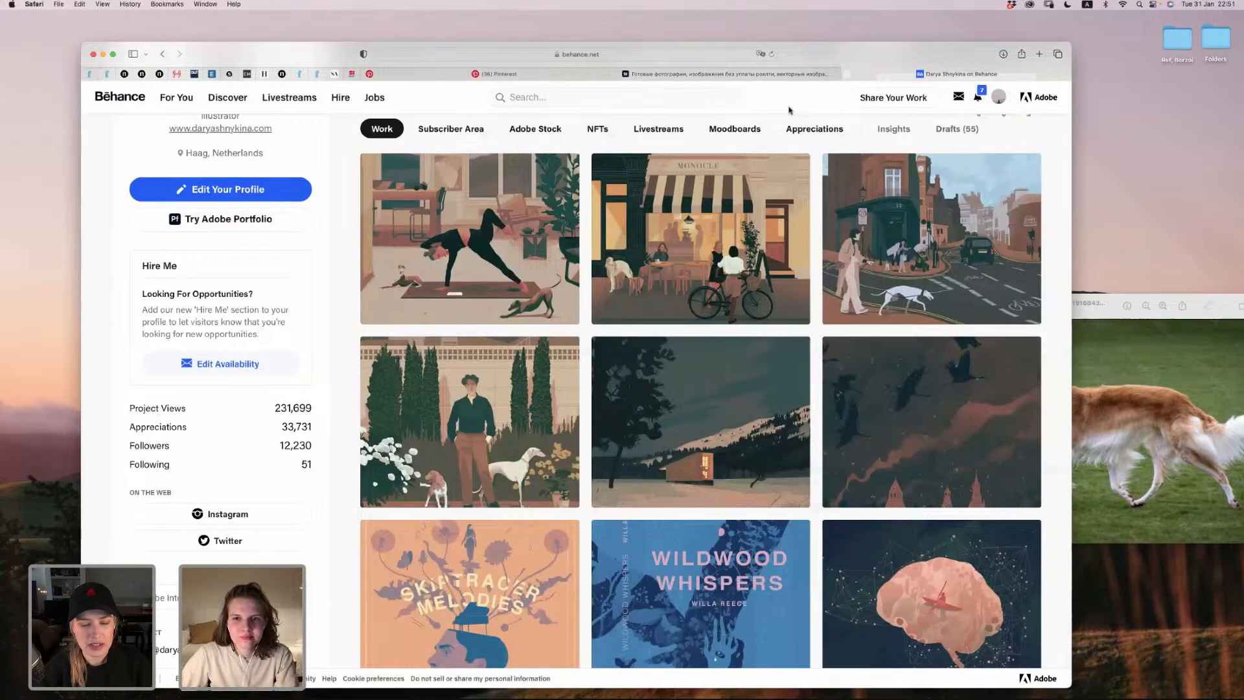
Step: Open the project "Evening at home" from the portfolio and expand the browser to full screen
{"action": "mouse_move", "coordinate": [561, 203]}
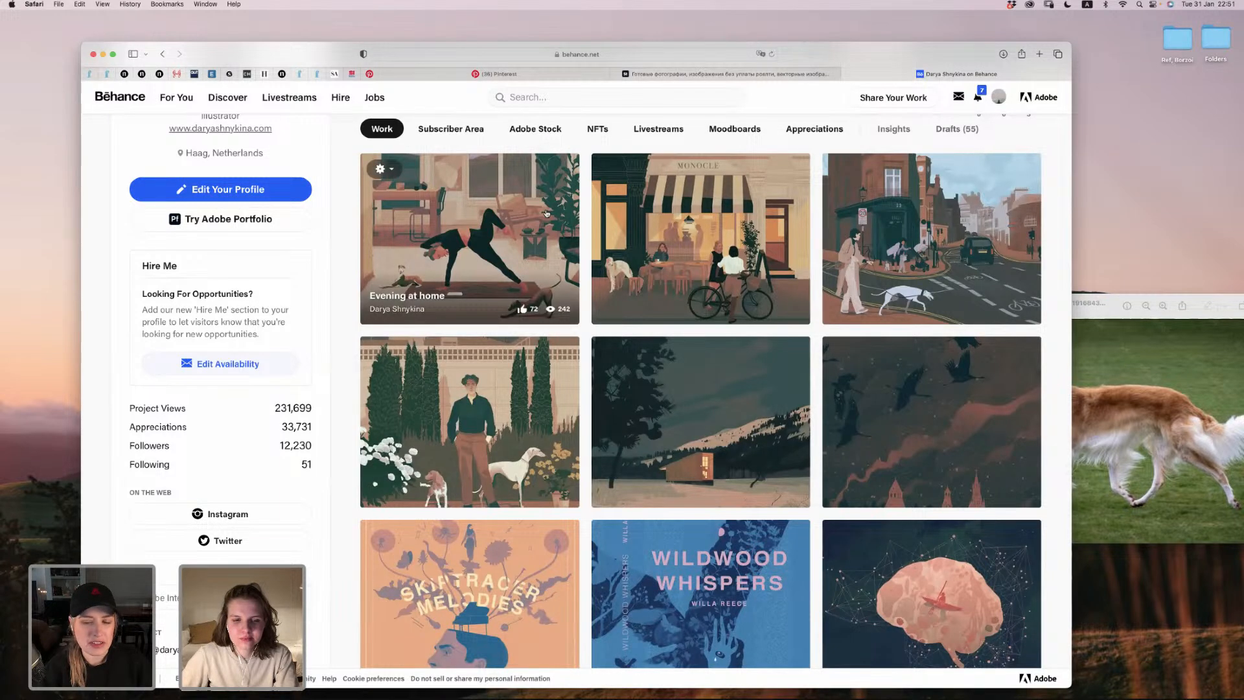
{"action": "left_click", "coordinate": [545, 209]}
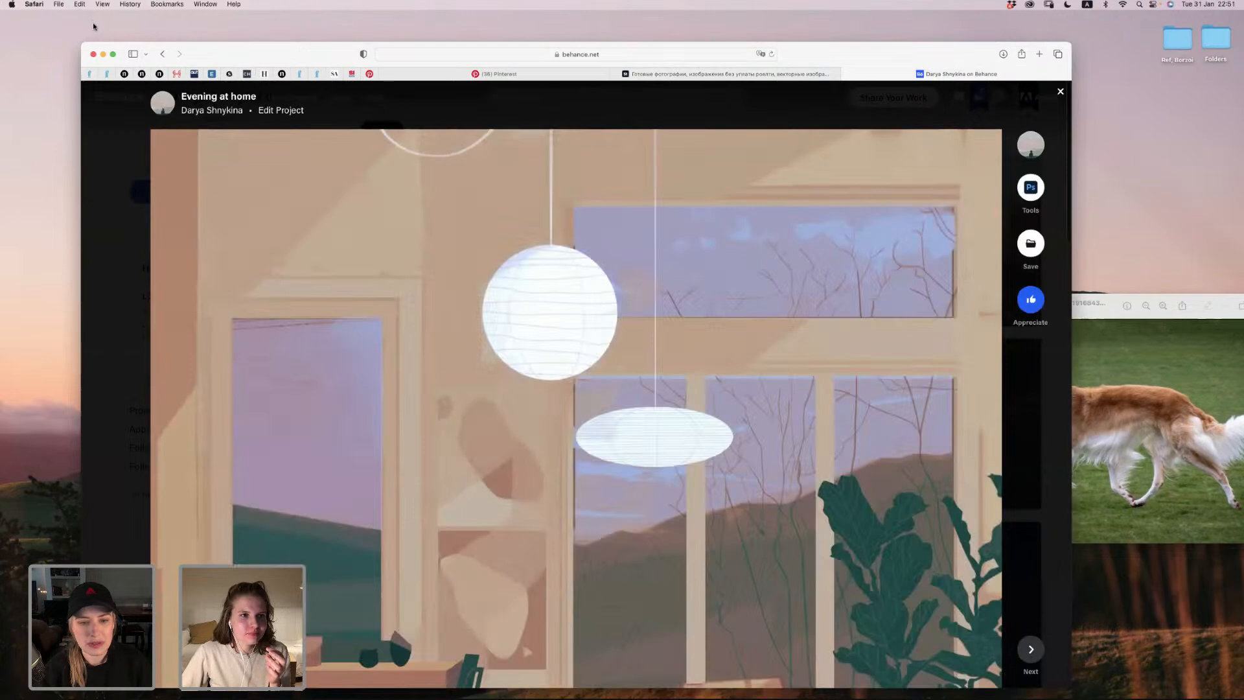
{"action": "left_click", "coordinate": [113, 54]}
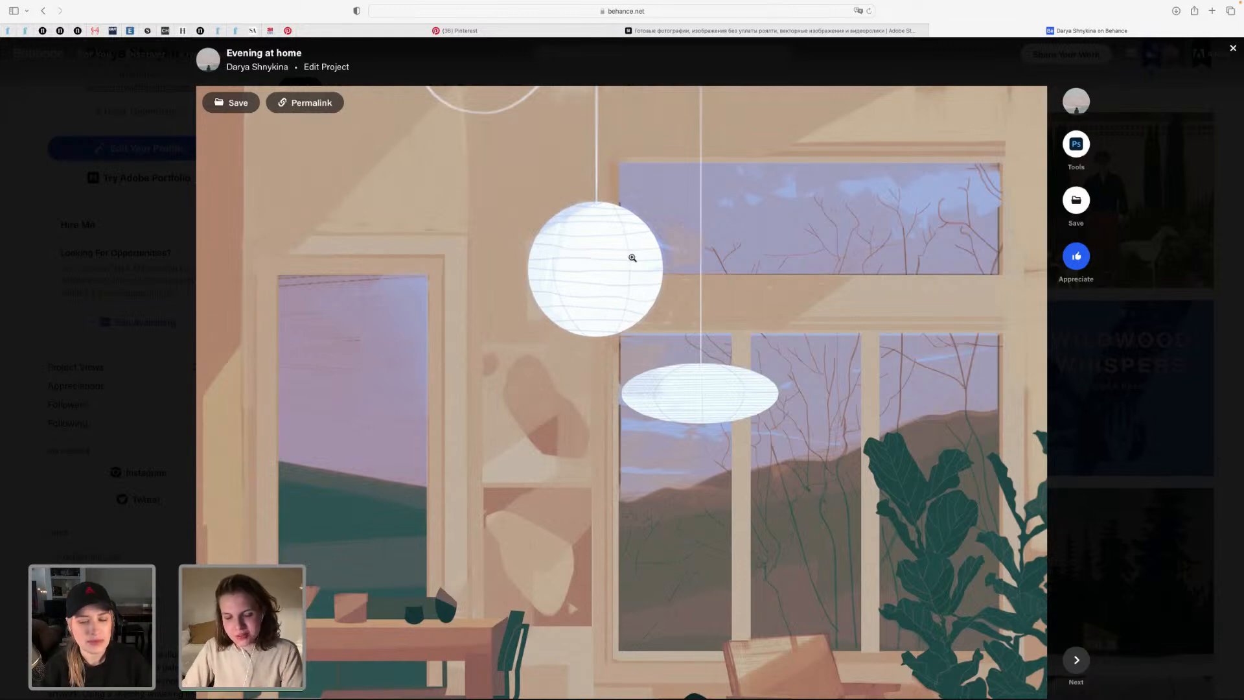
Step: Examine the whole "Evening at home" illustration, from the lamps and windows down to the yoga figure and dogs
{"action": "scroll", "coordinate": [600, 287], "scroll_direction": "down", "scroll_amount": 3}
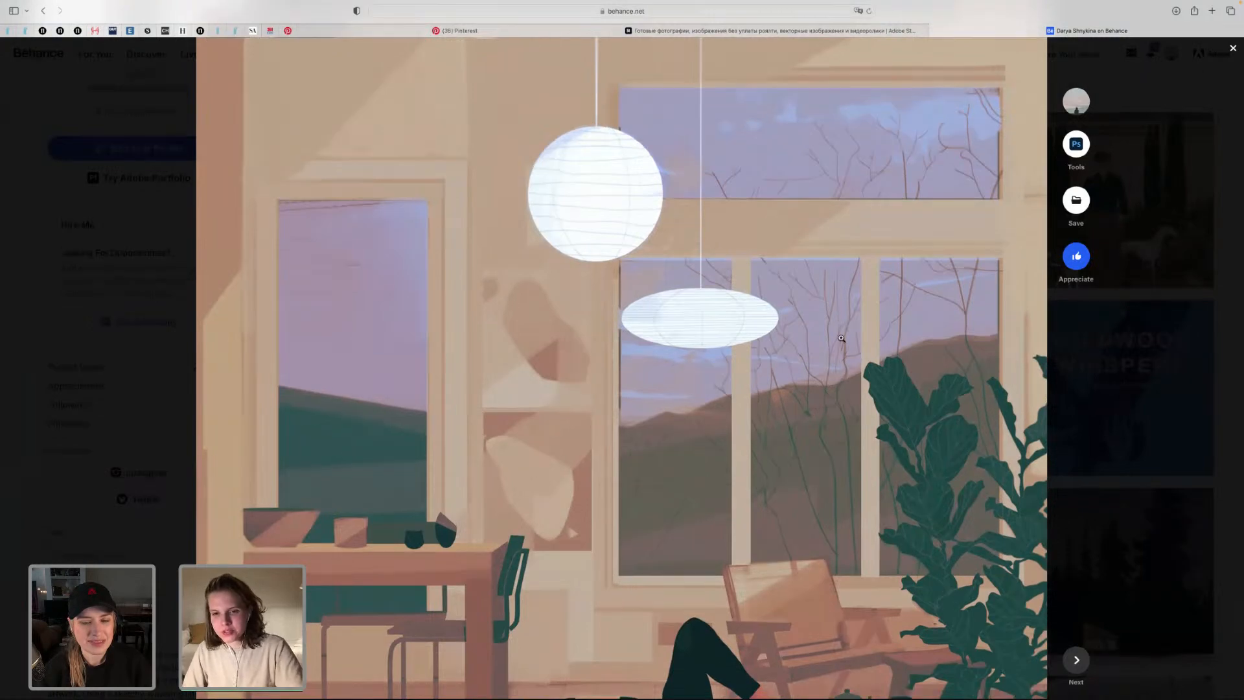
{"action": "scroll", "coordinate": [659, 337], "scroll_direction": "down", "scroll_amount": 3}
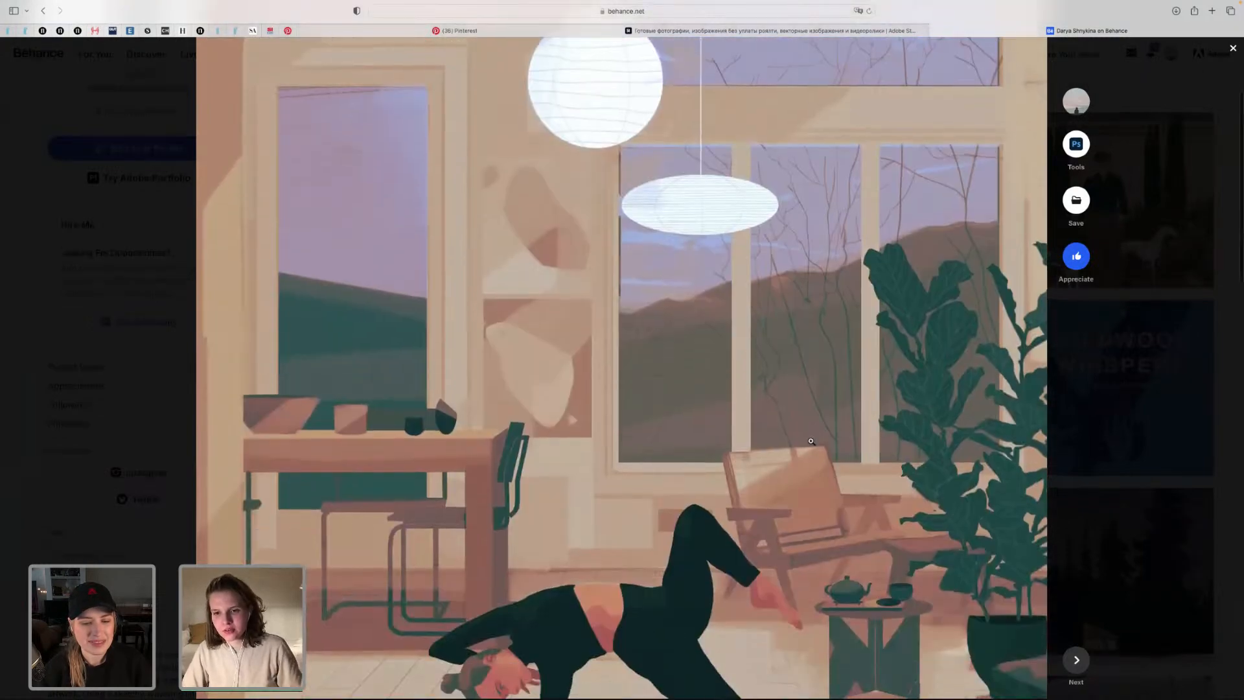
{"action": "scroll", "coordinate": [999, 440], "scroll_direction": "down", "scroll_amount": 1}
{"action": "scroll", "coordinate": [999, 441], "scroll_direction": "down", "scroll_amount": 2}
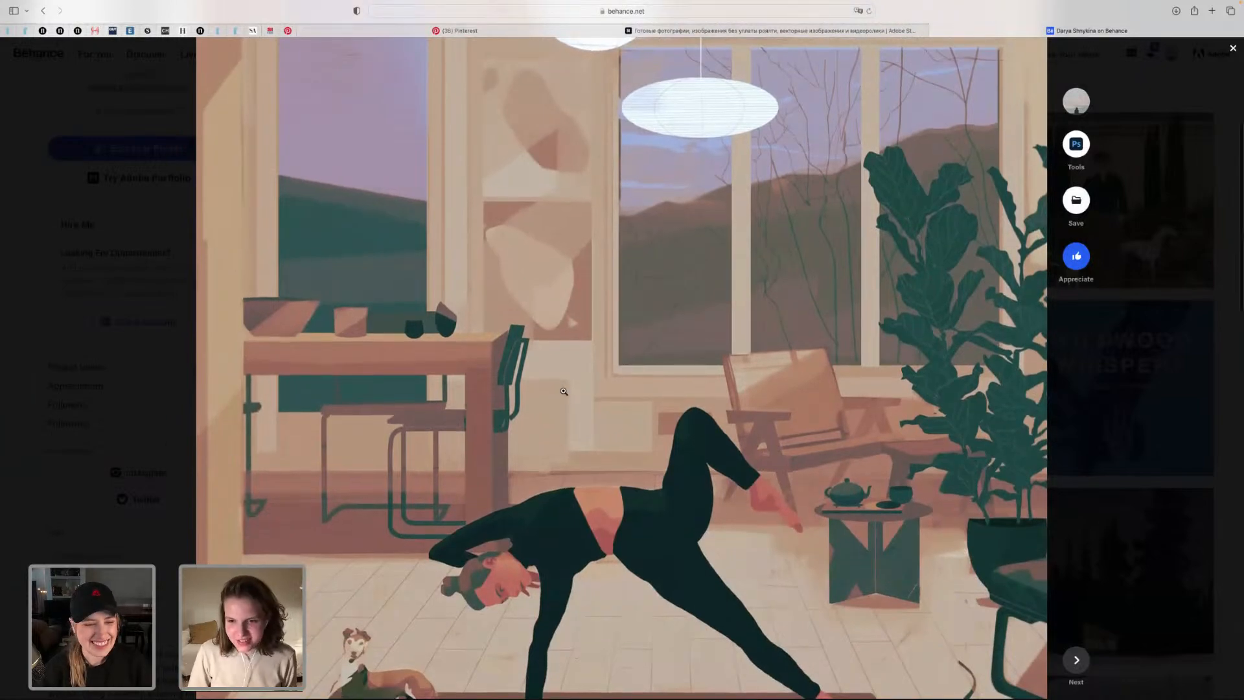
{"action": "scroll", "coordinate": [564, 392], "scroll_direction": "down", "scroll_amount": 2}
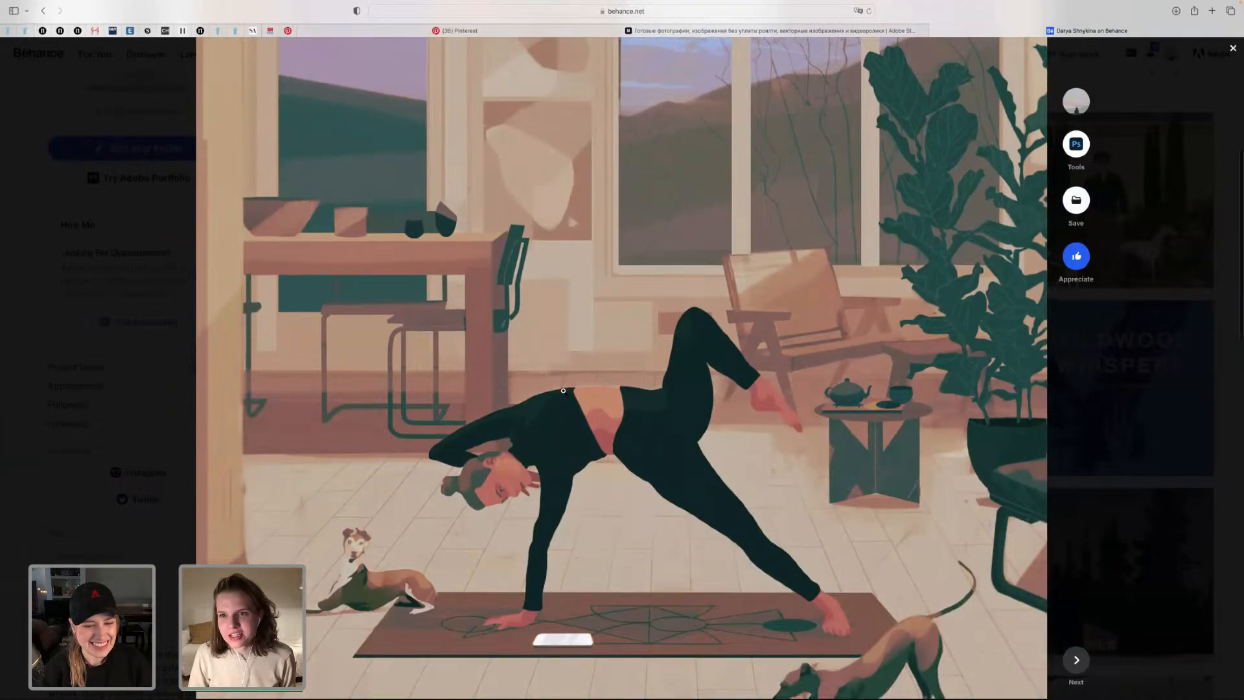
{"action": "scroll", "coordinate": [563, 391], "scroll_direction": "down", "scroll_amount": 2}
{"action": "scroll", "coordinate": [563, 391], "scroll_direction": "down", "scroll_amount": 2}
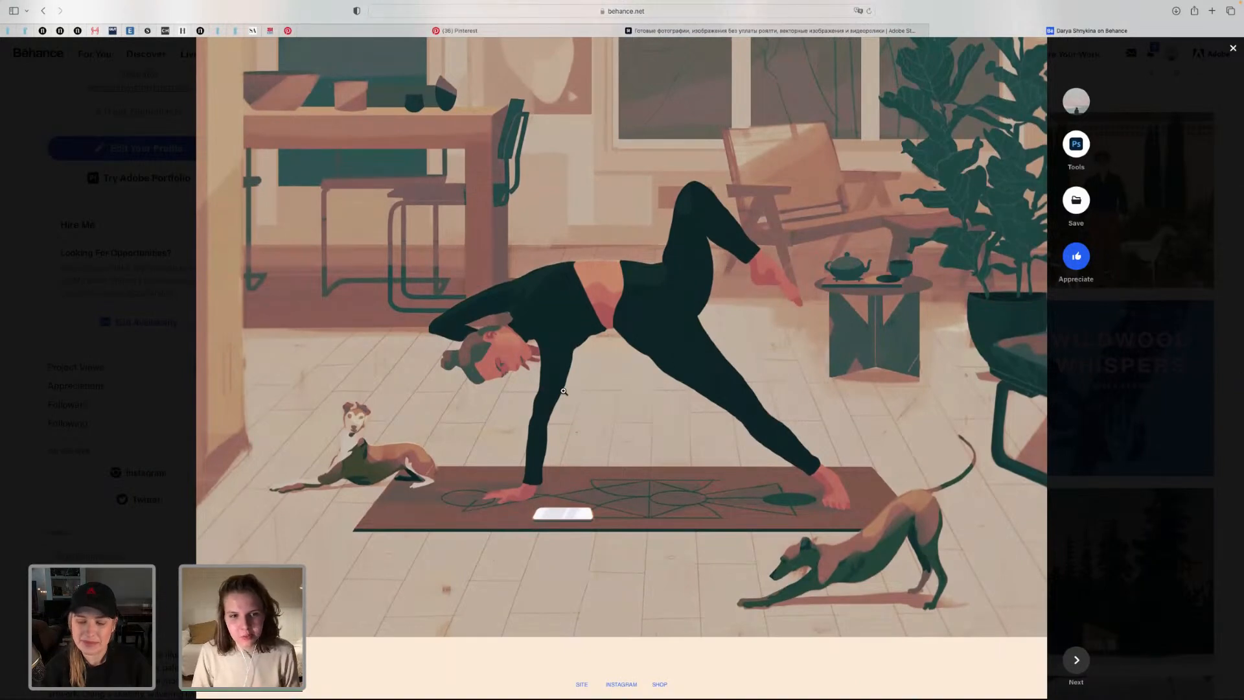
{"action": "scroll", "coordinate": [563, 391], "scroll_direction": "up", "scroll_amount": 2}
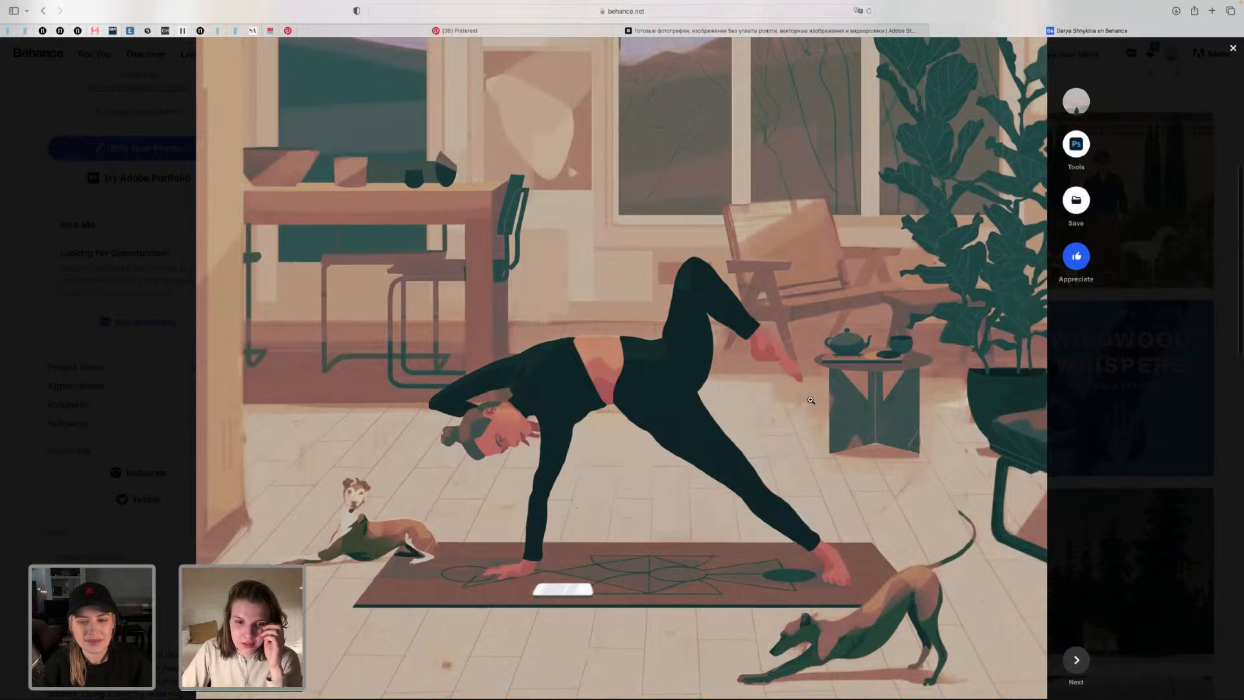
{"action": "scroll", "coordinate": [811, 400], "scroll_direction": "up", "scroll_amount": 5}
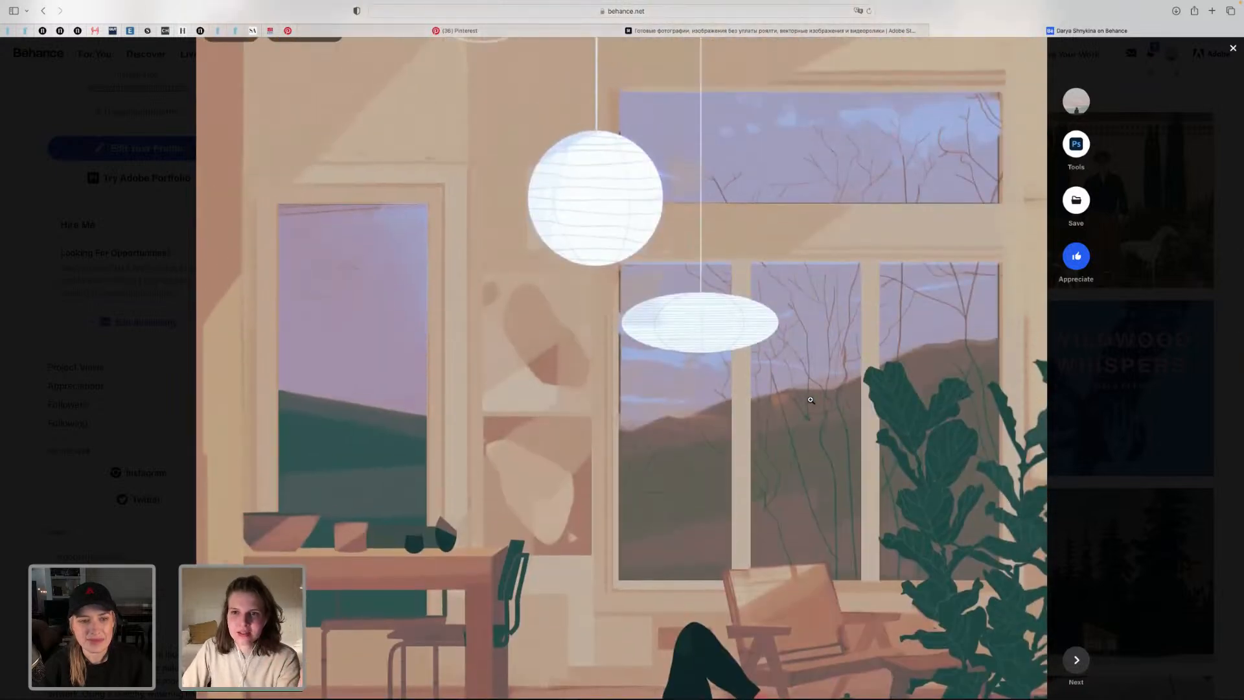
{"action": "scroll", "coordinate": [811, 400], "scroll_direction": "up", "scroll_amount": 1}
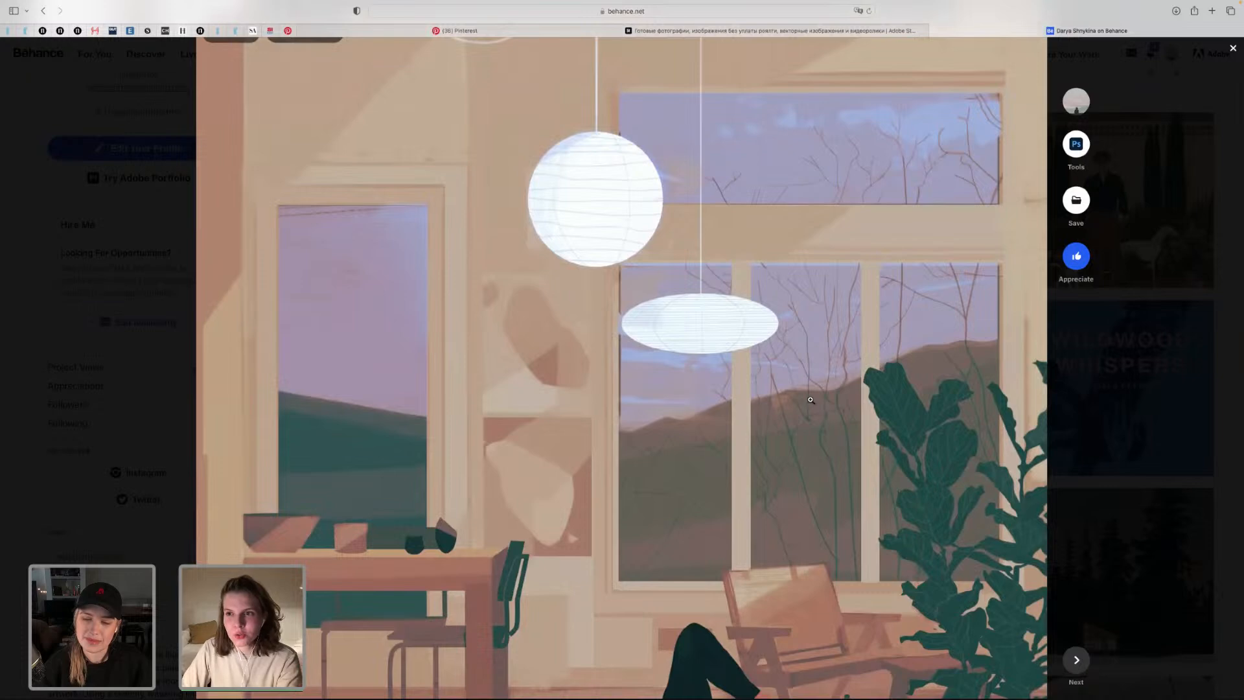
{"action": "scroll", "coordinate": [813, 426], "scroll_direction": "up", "scroll_amount": 3}
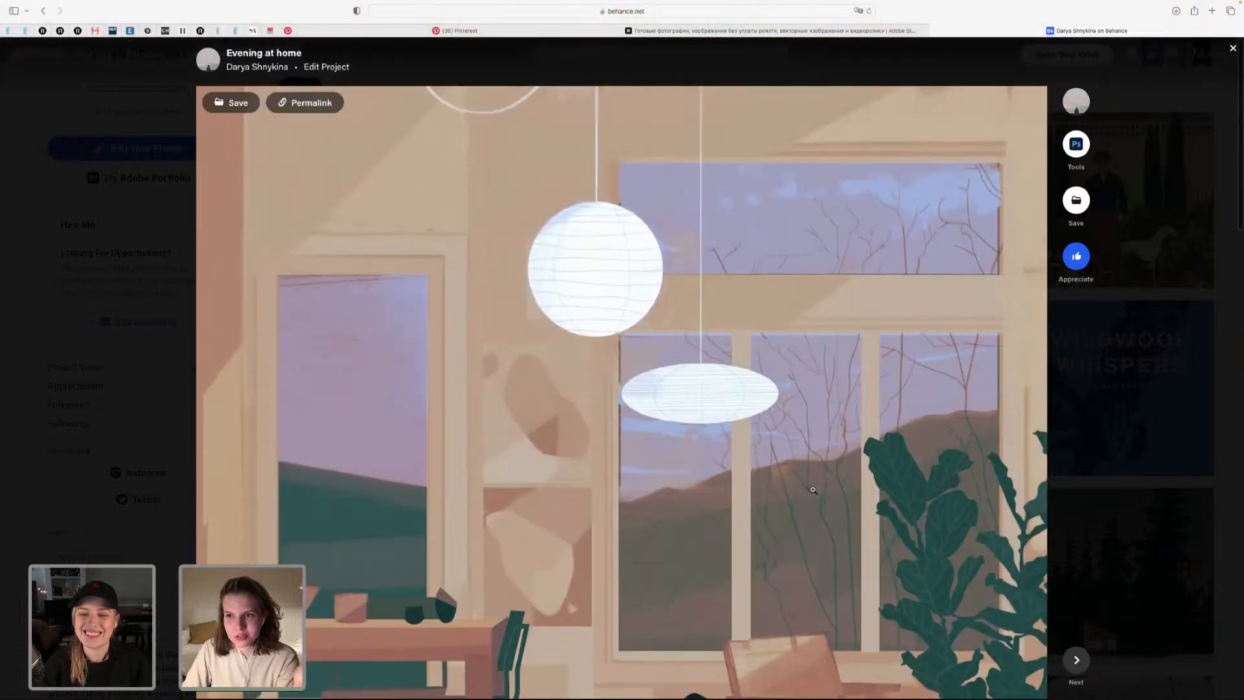
{"action": "scroll", "coordinate": [819, 490], "scroll_direction": "down", "scroll_amount": 2}
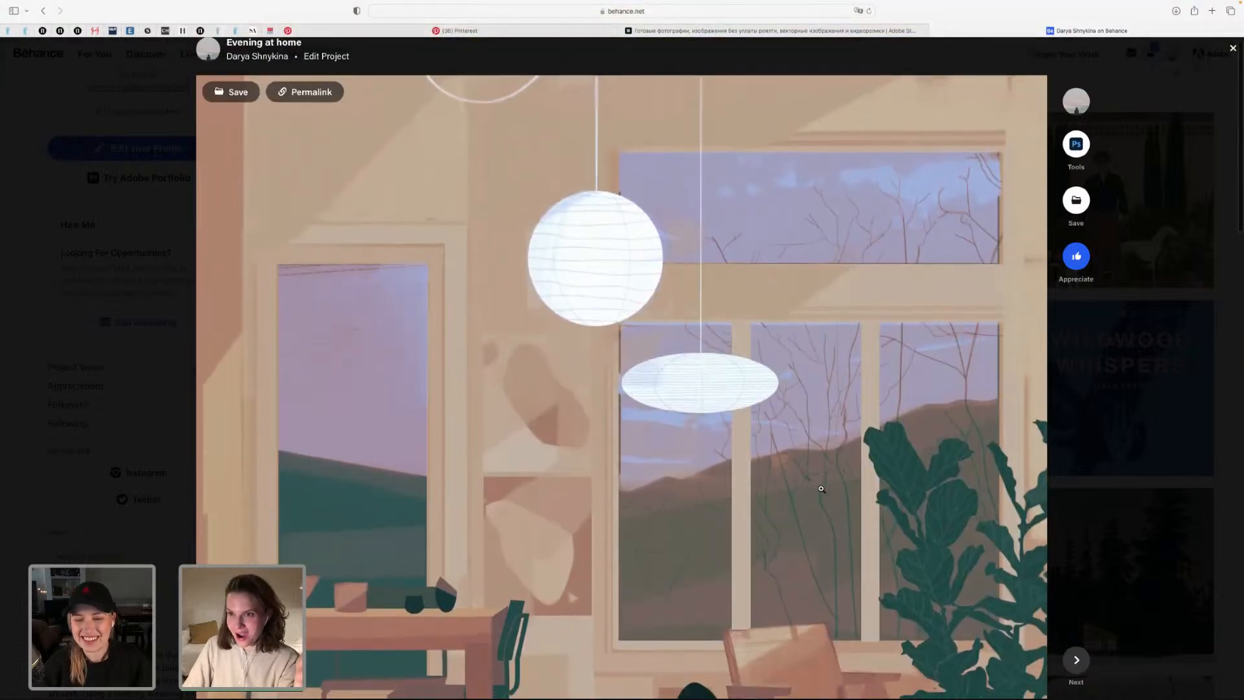
{"action": "scroll", "coordinate": [894, 518], "scroll_direction": "down", "scroll_amount": 7}
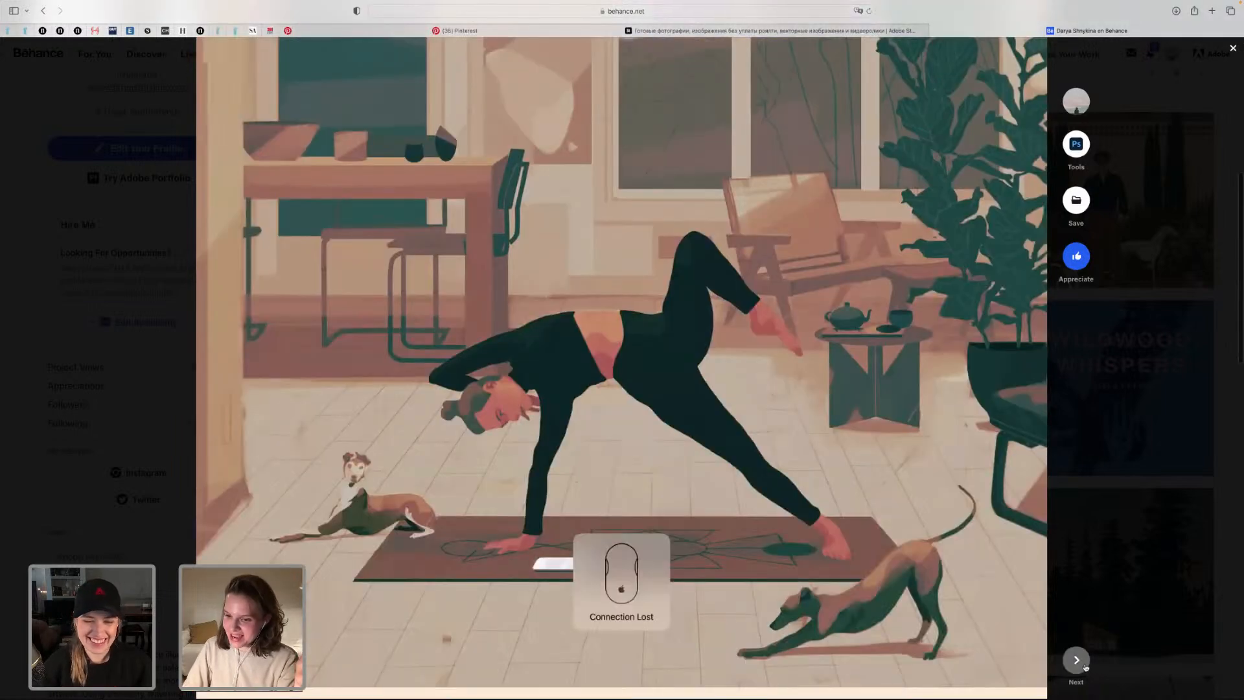
Step: Advance to the next project, "Monocle Cafe", and look over the café front, the figures and the borzoi
{"action": "left_click", "coordinate": [1076, 660]}
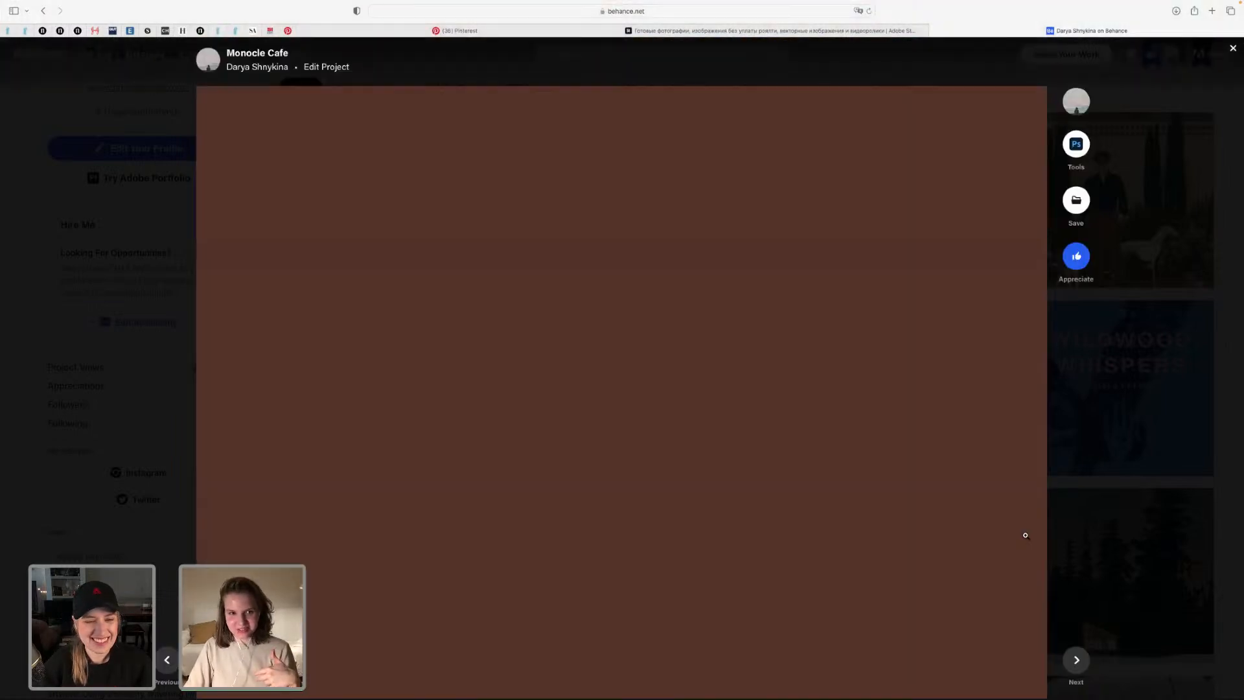
{"action": "scroll", "coordinate": [1026, 535], "scroll_direction": "down", "scroll_amount": 3}
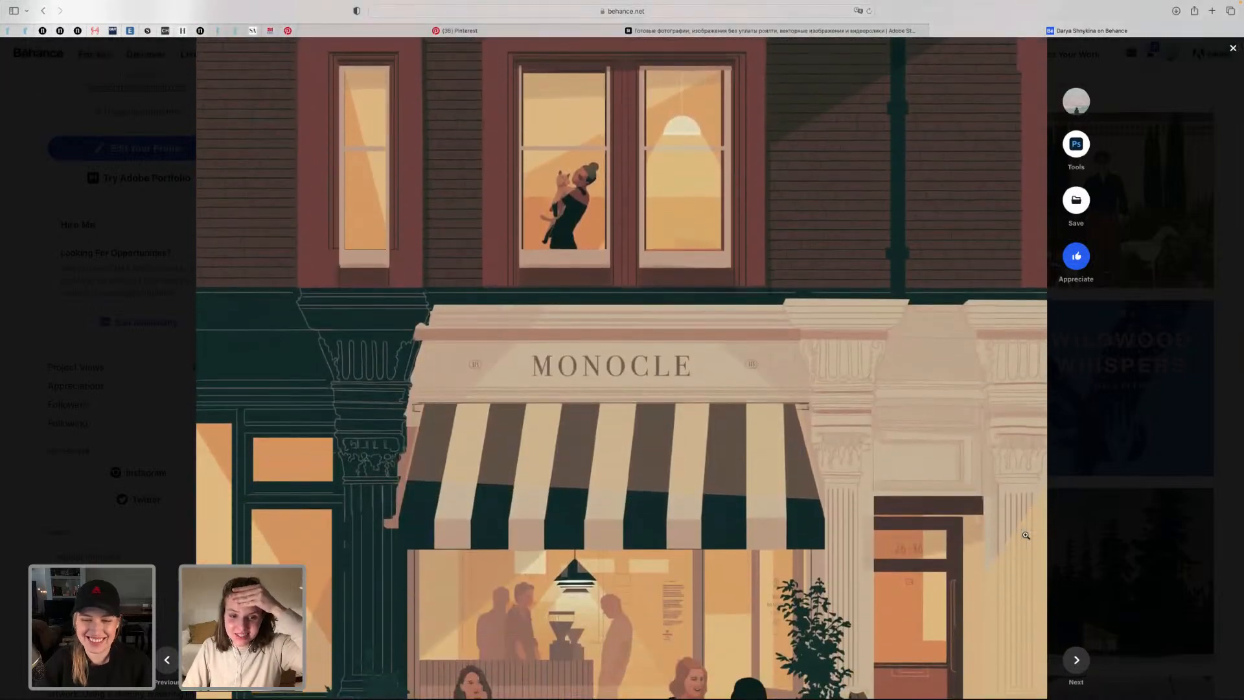
{"action": "scroll", "coordinate": [1025, 535], "scroll_direction": "down", "scroll_amount": 1}
{"action": "scroll", "coordinate": [1026, 535], "scroll_direction": "down", "scroll_amount": 4}
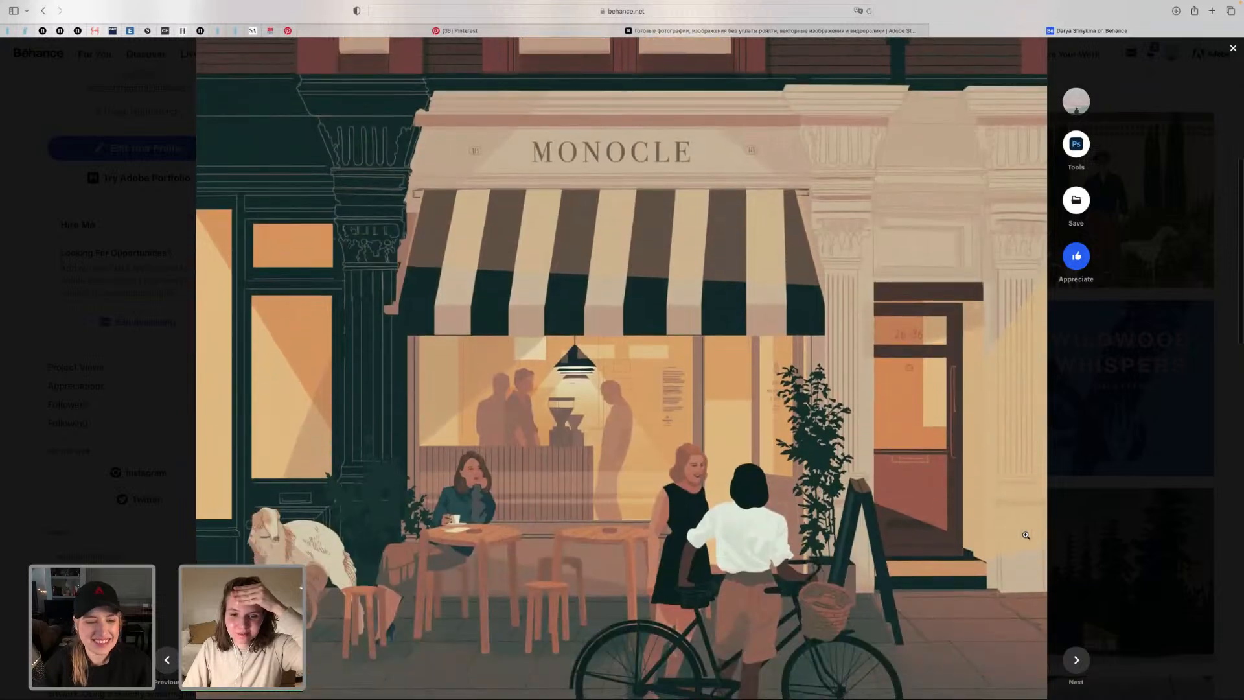
{"action": "scroll", "coordinate": [1026, 535], "scroll_direction": "down", "scroll_amount": 1}
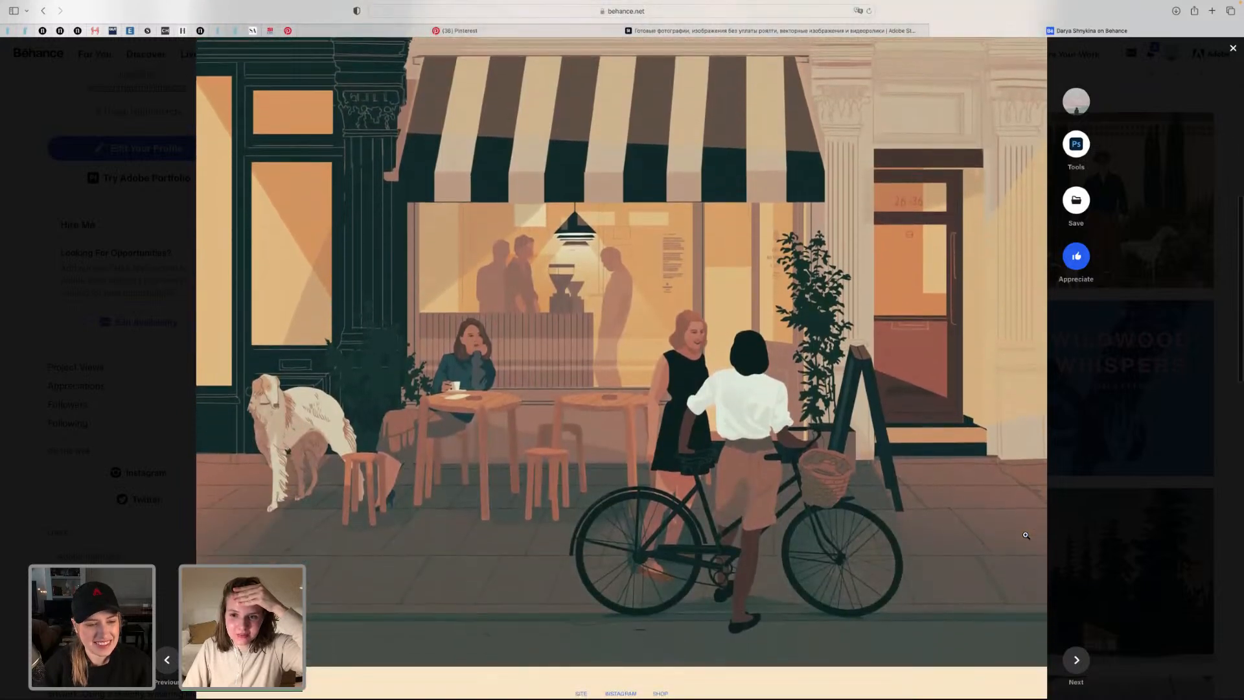
{"action": "scroll", "coordinate": [1026, 536], "scroll_direction": "up", "scroll_amount": 2}
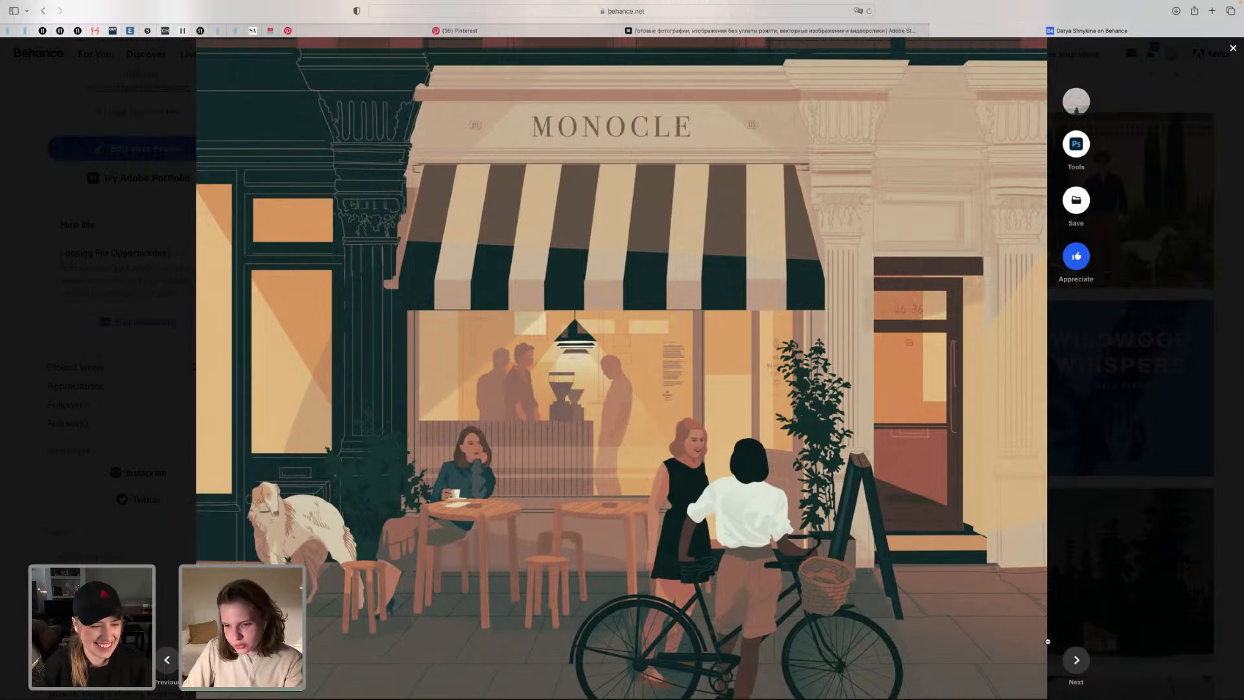
Step: Advance to the following project and examine its street-corner illustration from the sky down to the woman walking a white dog
{"action": "left_click", "coordinate": [1073, 657]}
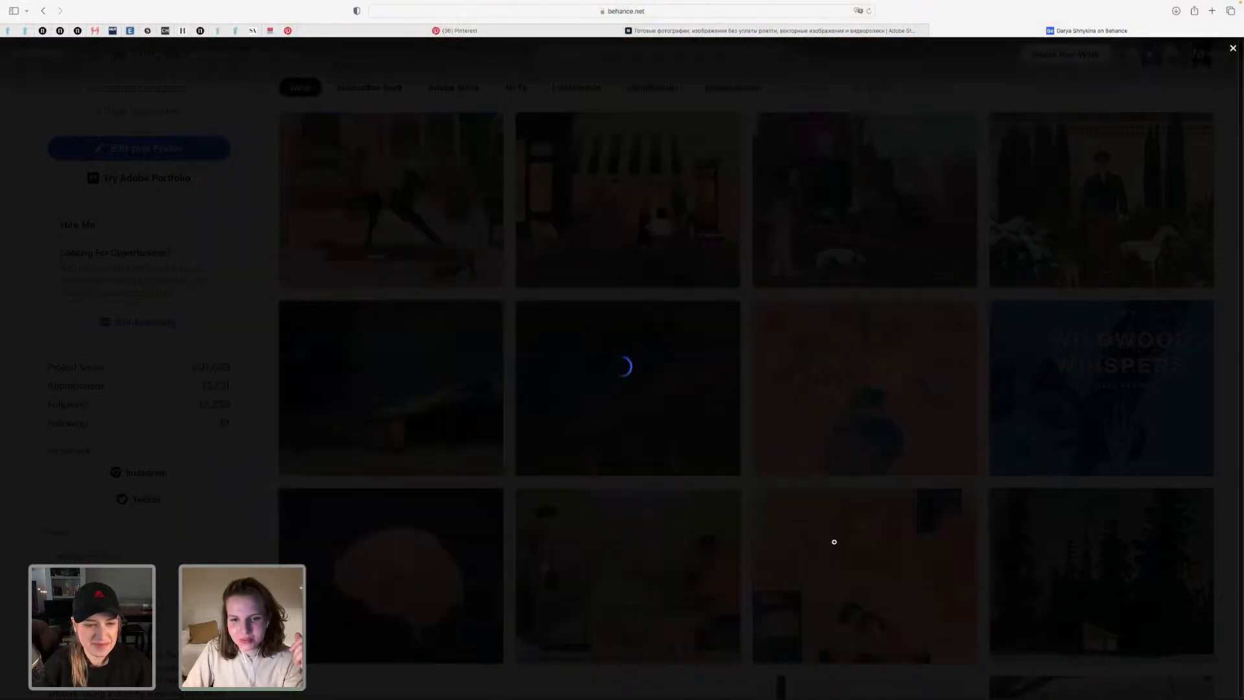
{"action": "scroll", "coordinate": [834, 542], "scroll_direction": "down", "scroll_amount": 3}
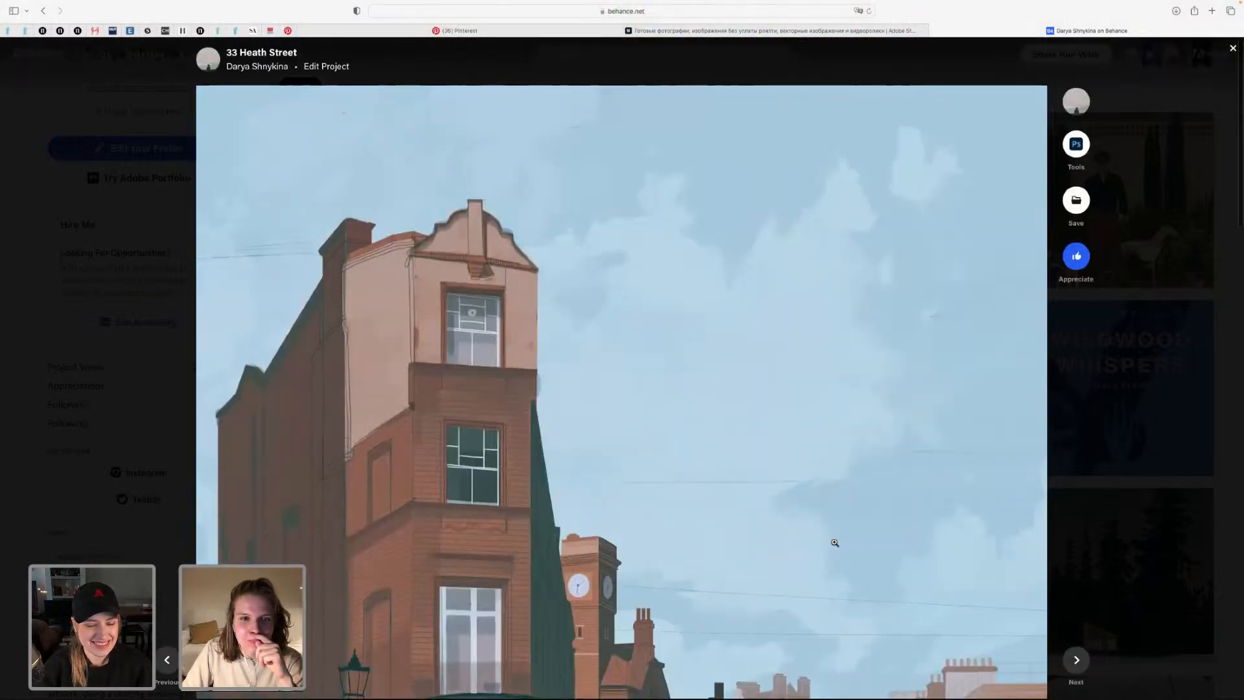
{"action": "scroll", "coordinate": [835, 542], "scroll_direction": "down", "scroll_amount": 2}
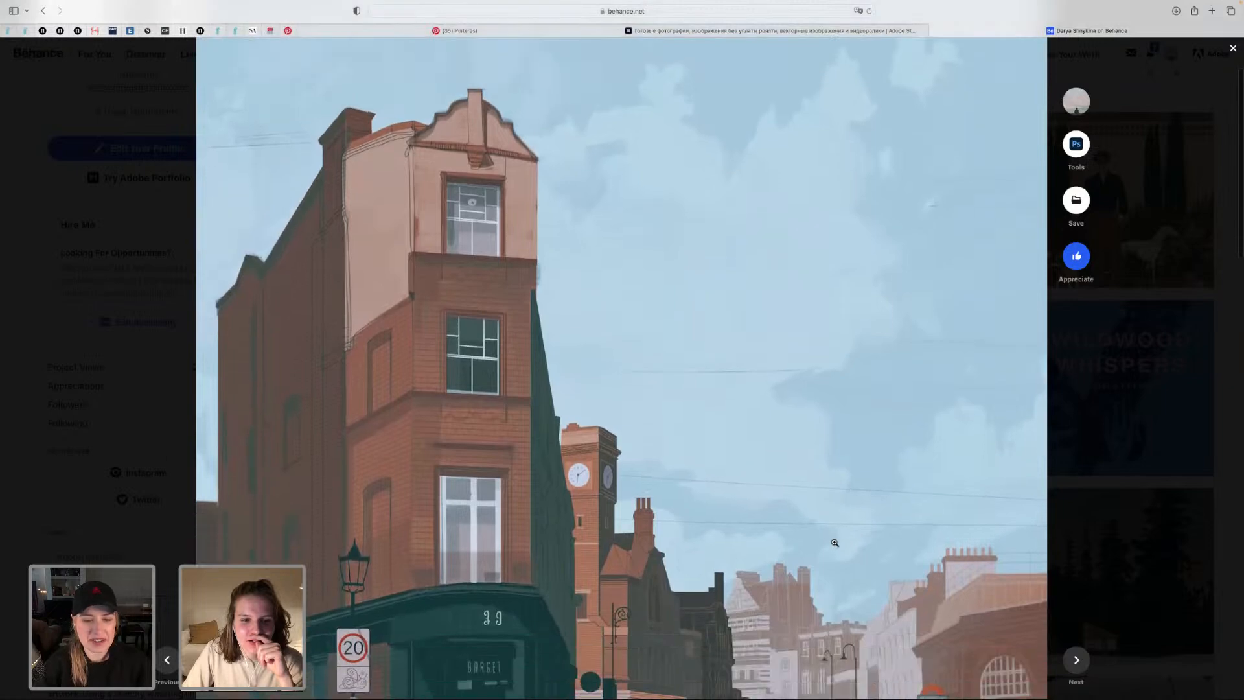
{"action": "scroll", "coordinate": [834, 542], "scroll_direction": "down", "scroll_amount": 2}
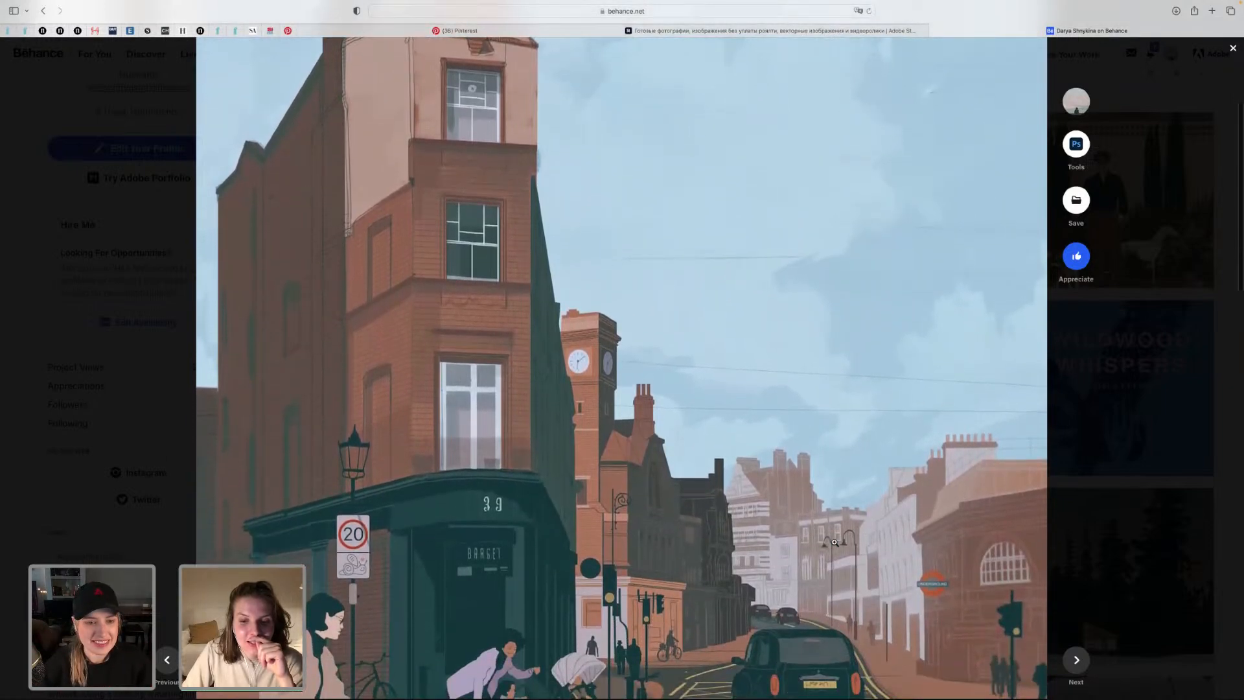
{"action": "scroll", "coordinate": [835, 542], "scroll_direction": "down", "scroll_amount": 3}
{"action": "scroll", "coordinate": [835, 543], "scroll_direction": "down", "scroll_amount": 2}
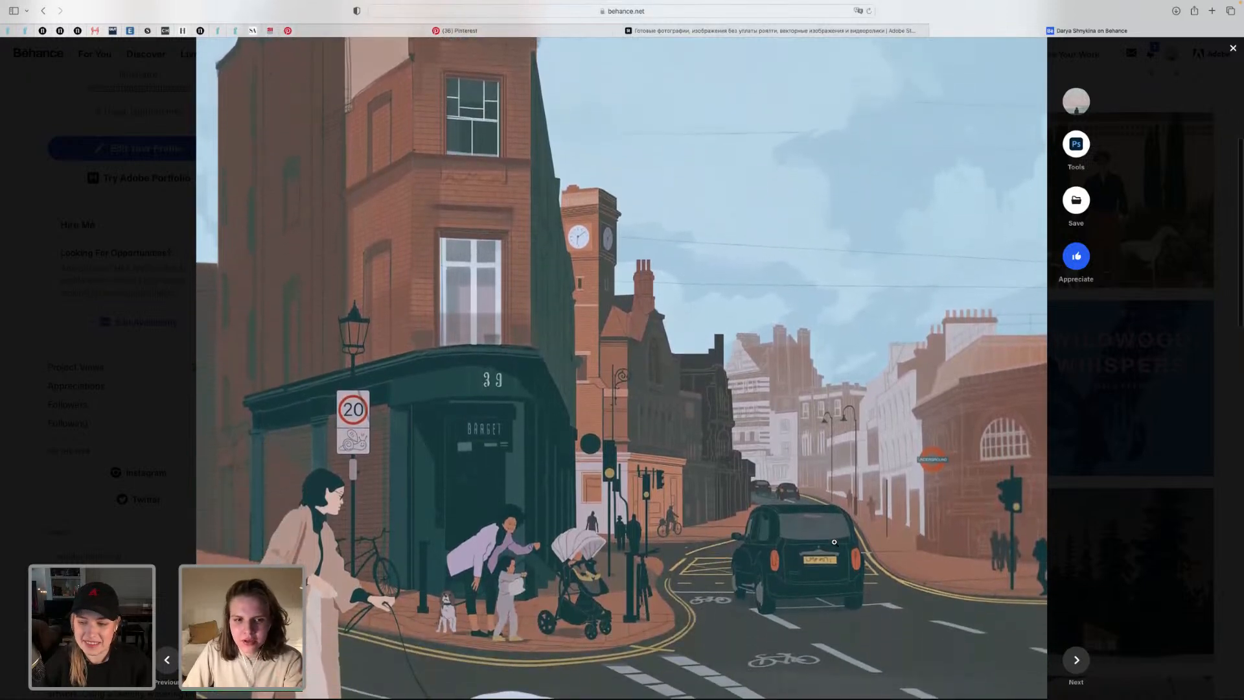
{"action": "scroll", "coordinate": [834, 543], "scroll_direction": "down", "scroll_amount": 3}
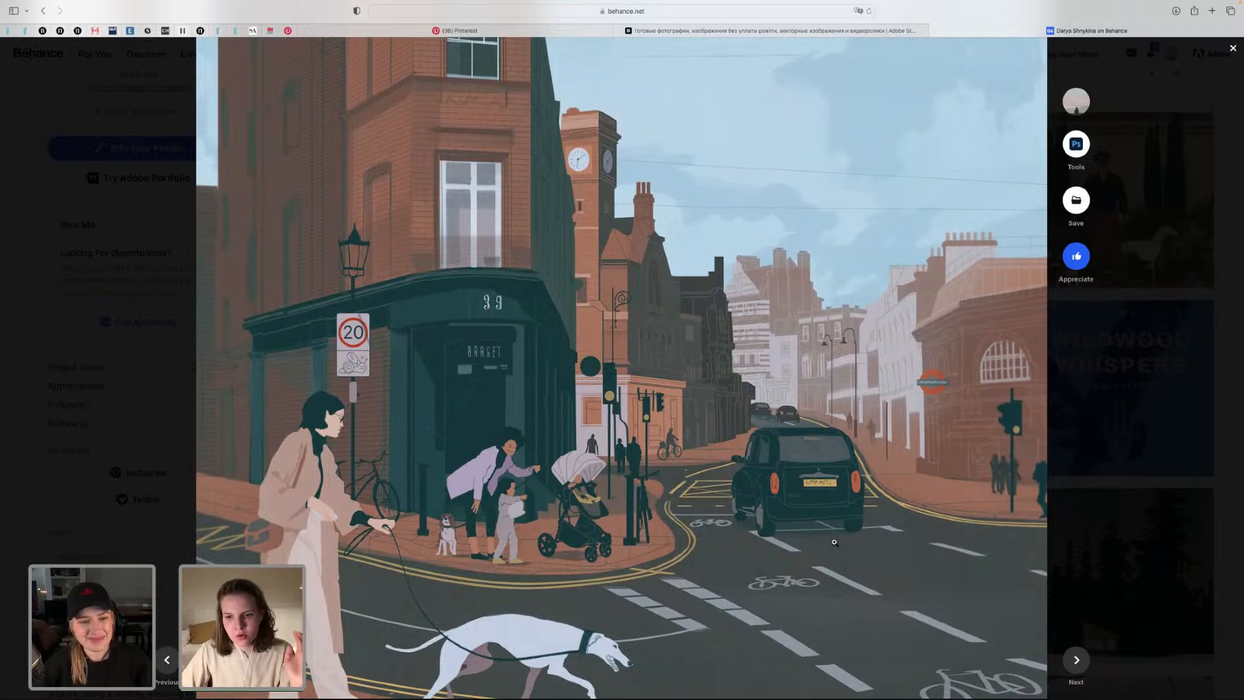
{"action": "scroll", "coordinate": [835, 542], "scroll_direction": "down", "scroll_amount": 2}
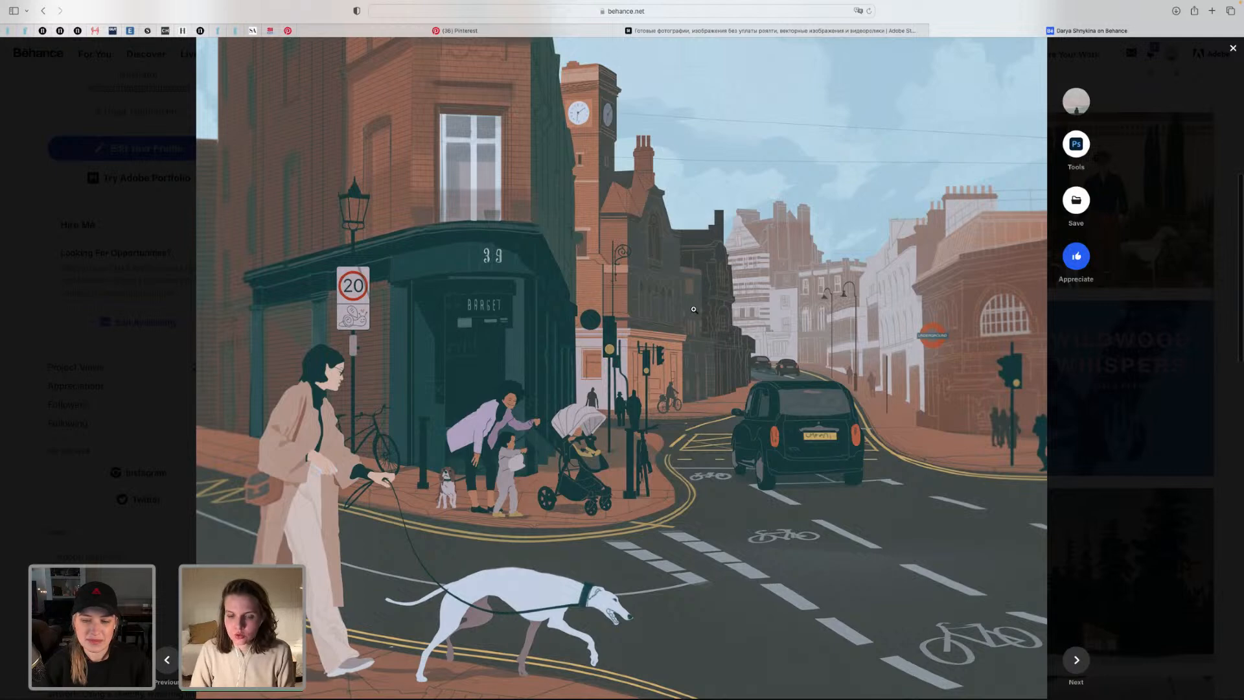
Step: Examine the street-corner illustration again, comparing the clock tower and buildings with the taxi, pedestrians and white dog in the foreground
{"action": "scroll", "coordinate": [694, 309], "scroll_direction": "up", "scroll_amount": 2}
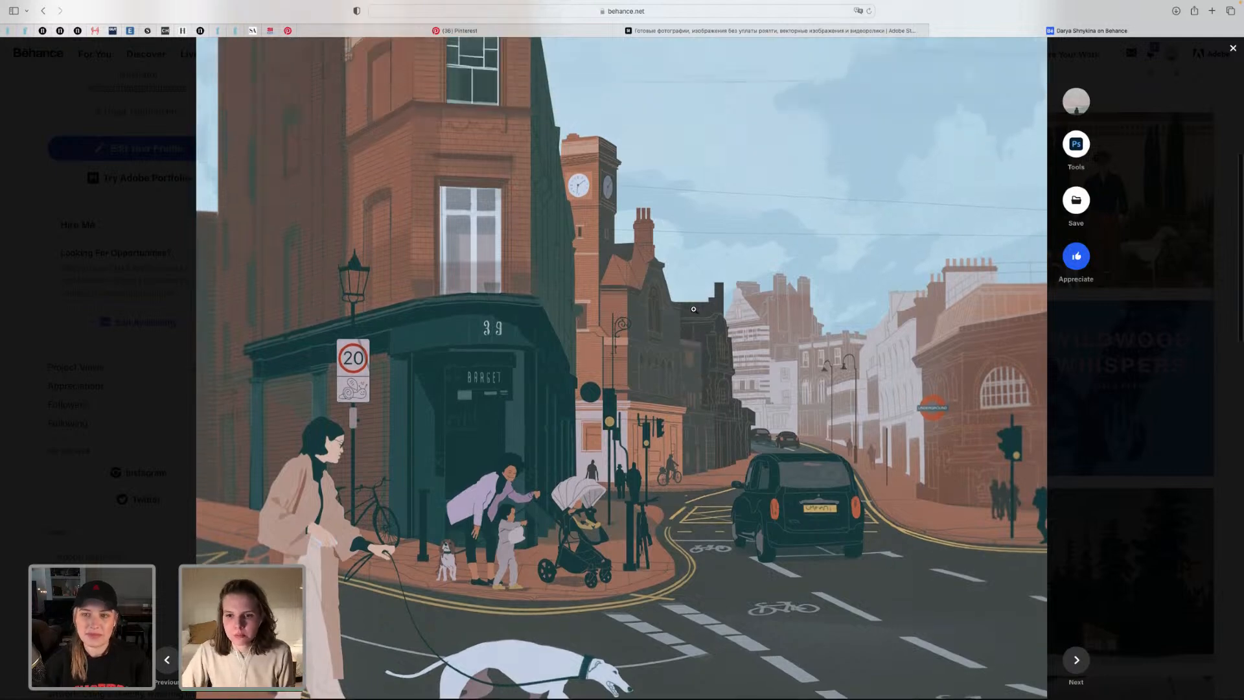
{"action": "scroll", "coordinate": [693, 309], "scroll_direction": "down", "scroll_amount": 3}
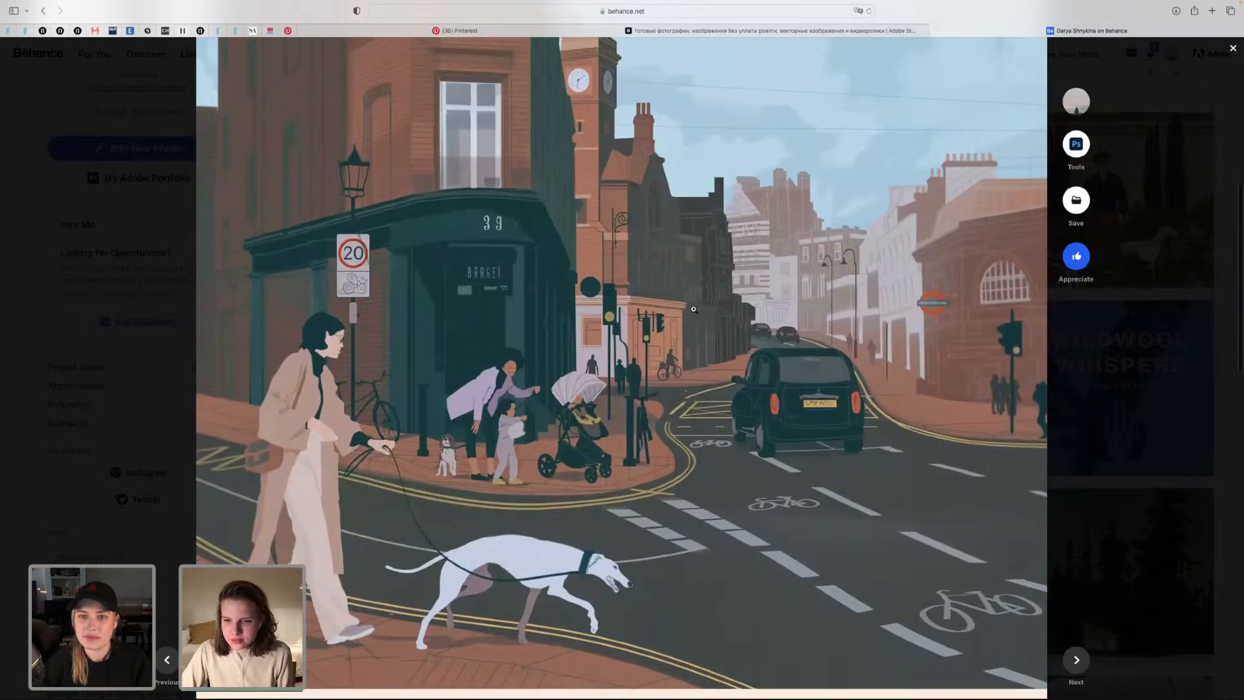
{"action": "scroll", "coordinate": [693, 309], "scroll_direction": "down", "scroll_amount": 2}
{"action": "scroll", "coordinate": [693, 309], "scroll_direction": "up", "scroll_amount": 2}
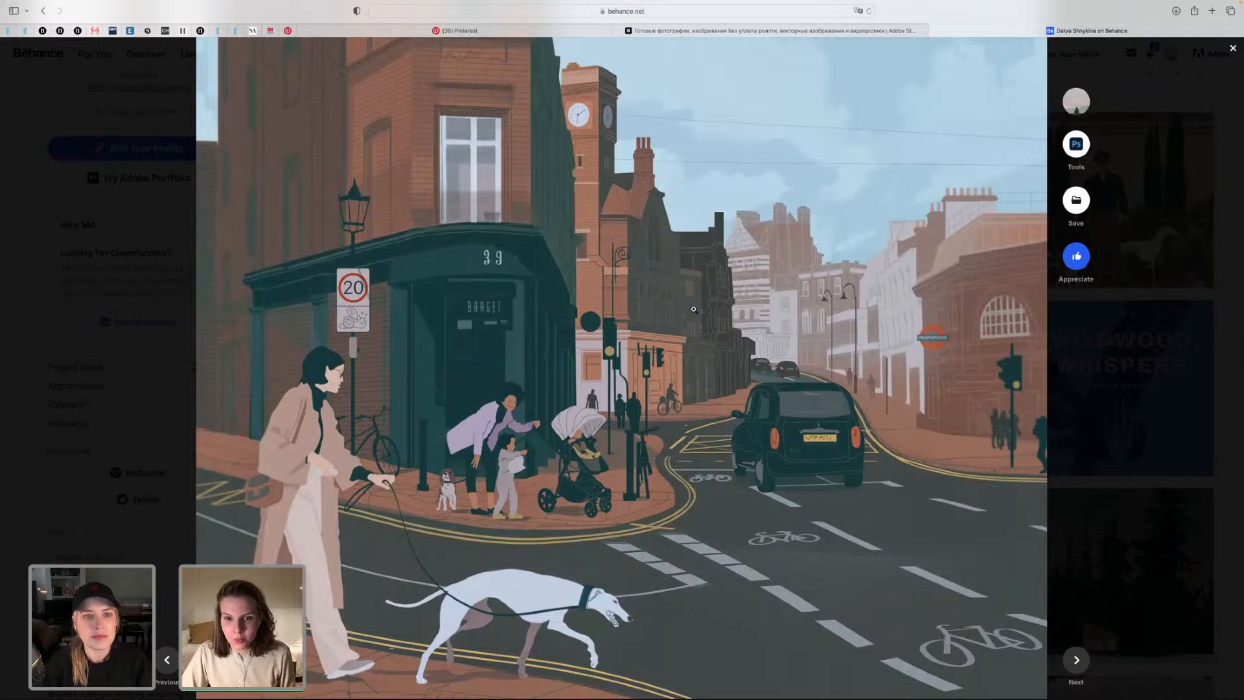
{"action": "scroll", "coordinate": [693, 309], "scroll_direction": "up", "scroll_amount": 2}
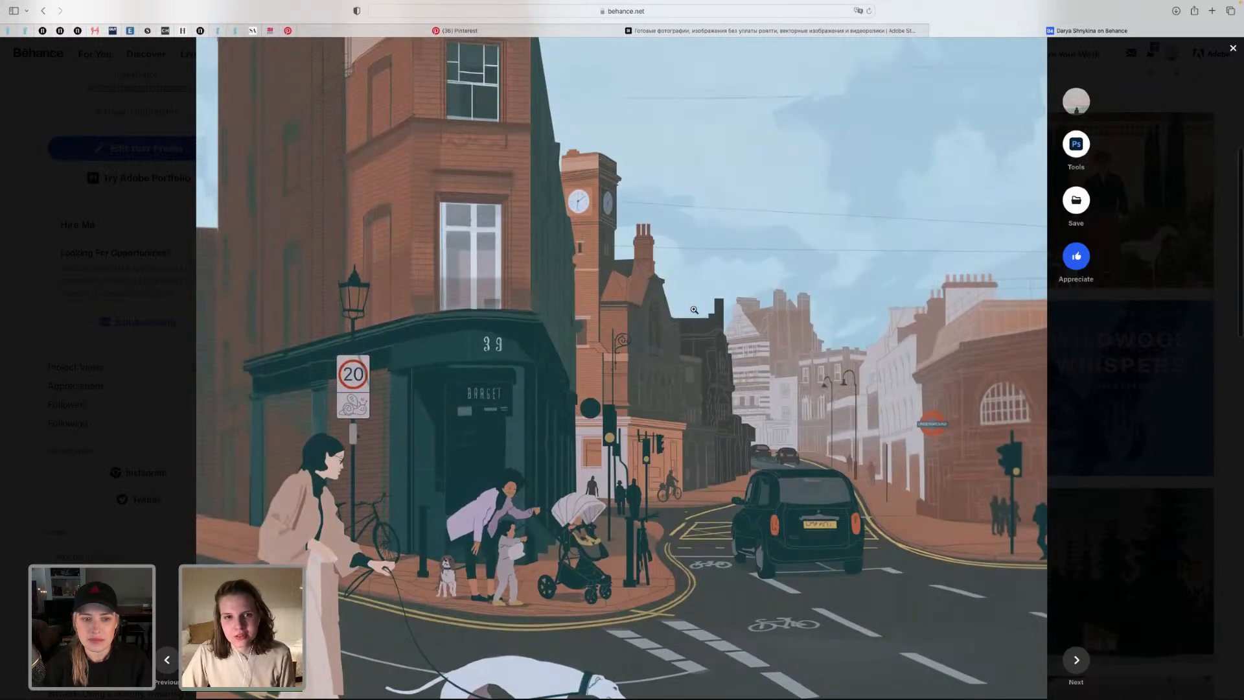
{"action": "scroll", "coordinate": [693, 309], "scroll_direction": "up", "scroll_amount": 3}
{"action": "scroll", "coordinate": [693, 309], "scroll_direction": "down", "scroll_amount": 3}
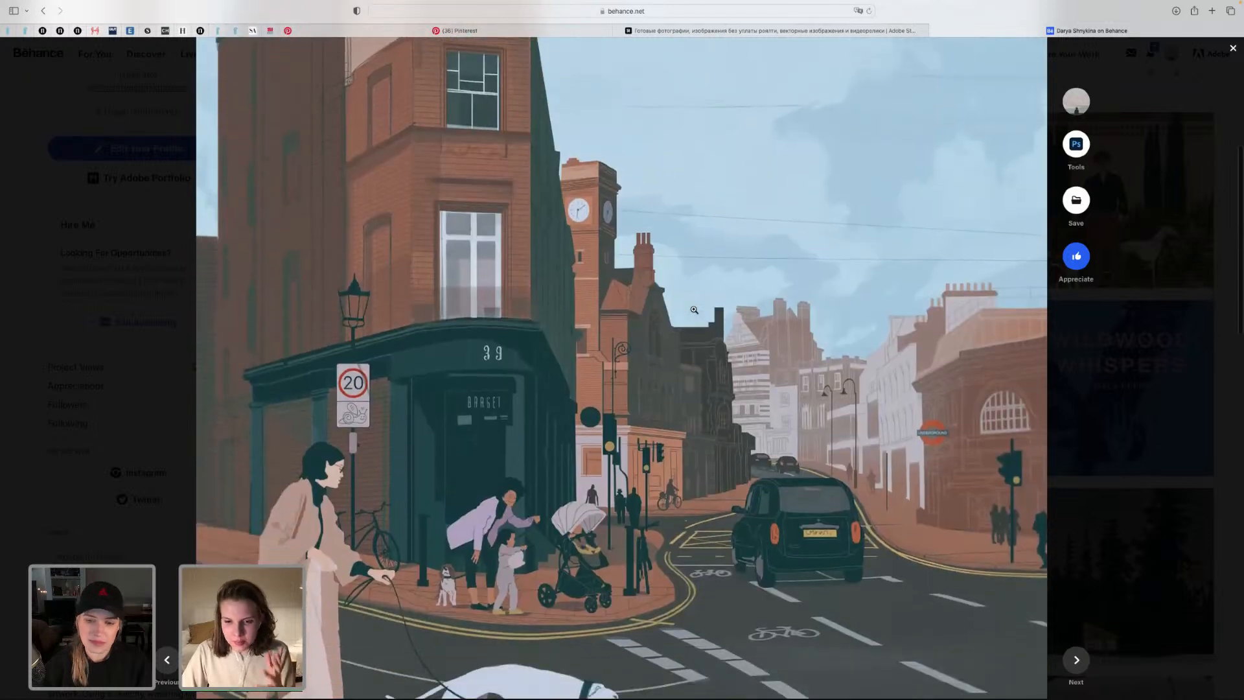
{"action": "scroll", "coordinate": [693, 309], "scroll_direction": "down", "scroll_amount": 3}
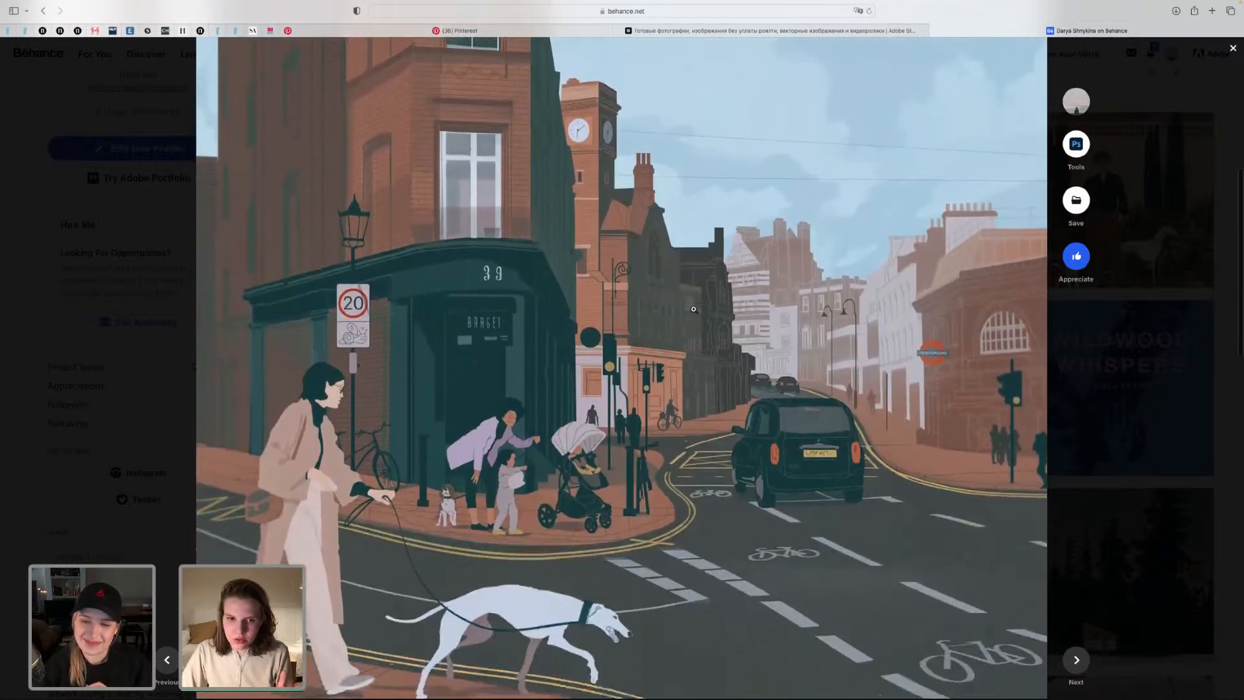
{"action": "scroll", "coordinate": [694, 309], "scroll_direction": "down", "scroll_amount": 3}
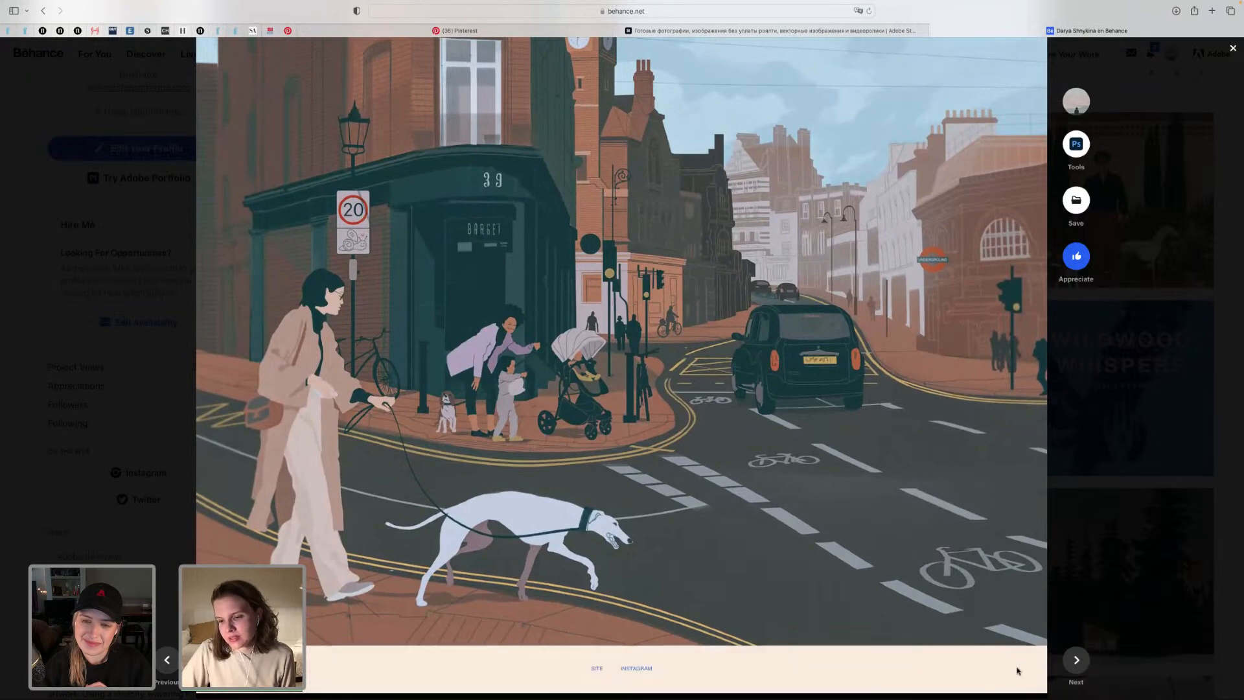
Step: Advance to the next project, "In the Garden", and examine it from the rooftops and cypresses down to the man and two dogs
{"action": "left_click", "coordinate": [1076, 661]}
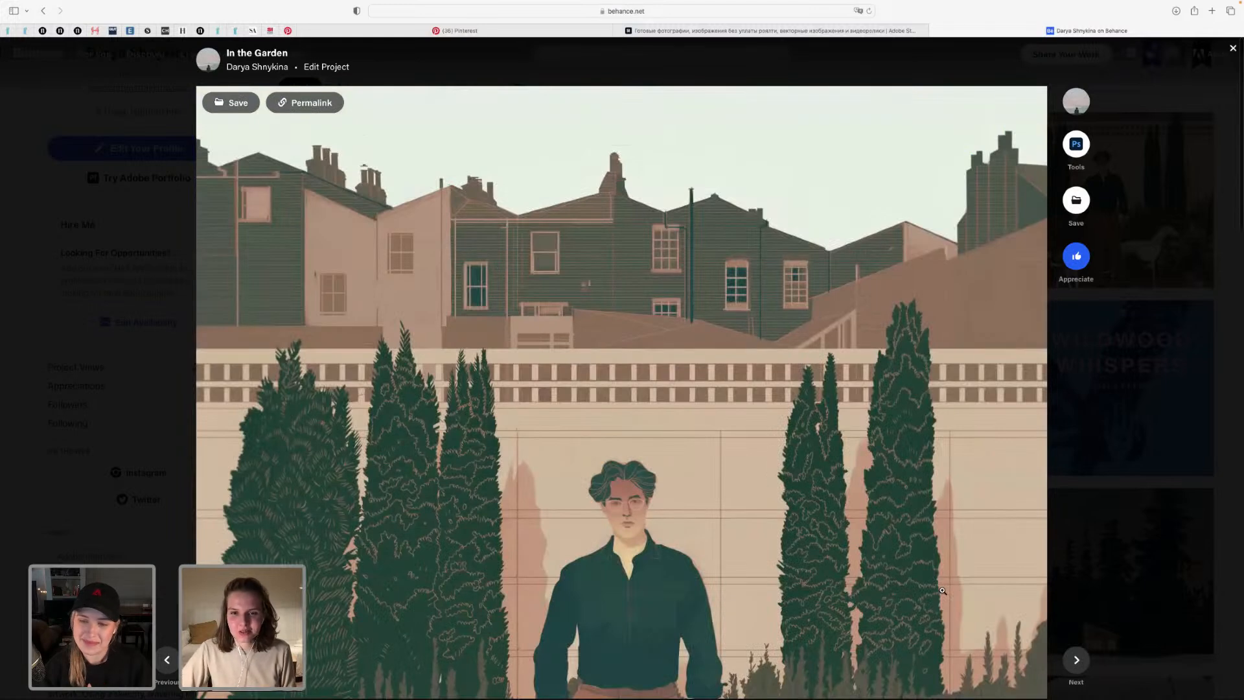
{"action": "scroll", "coordinate": [943, 590], "scroll_direction": "down", "scroll_amount": 3}
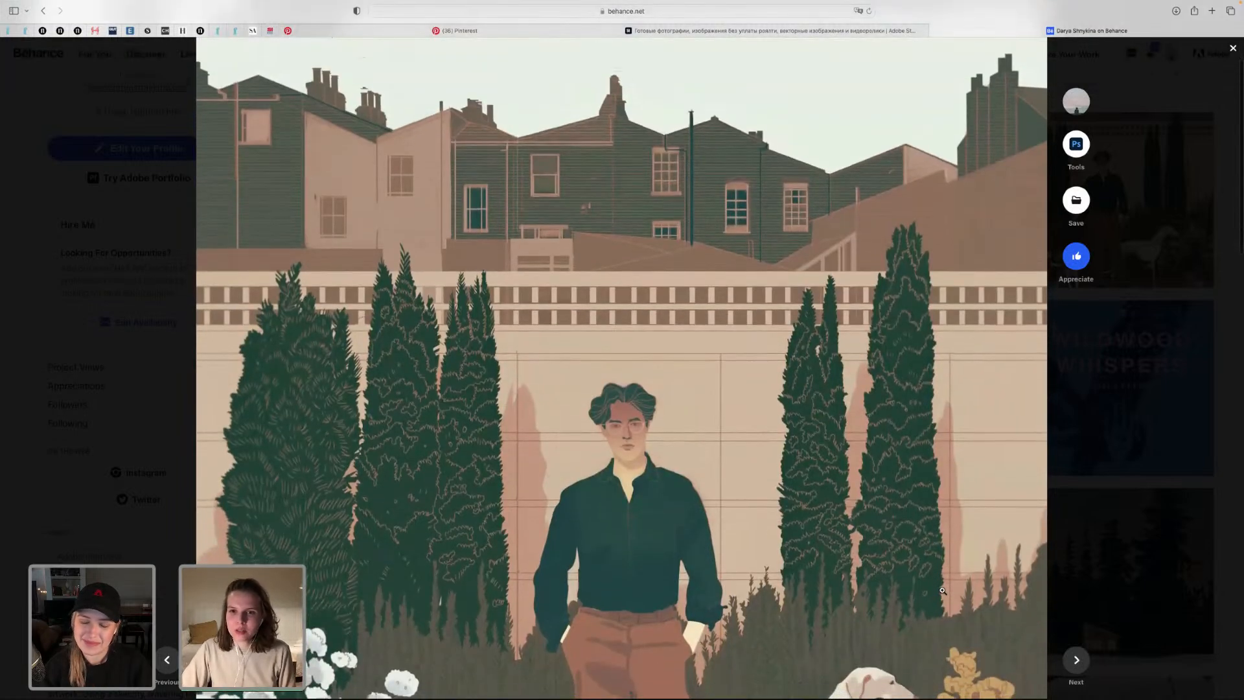
{"action": "scroll", "coordinate": [943, 590], "scroll_direction": "down", "scroll_amount": 2}
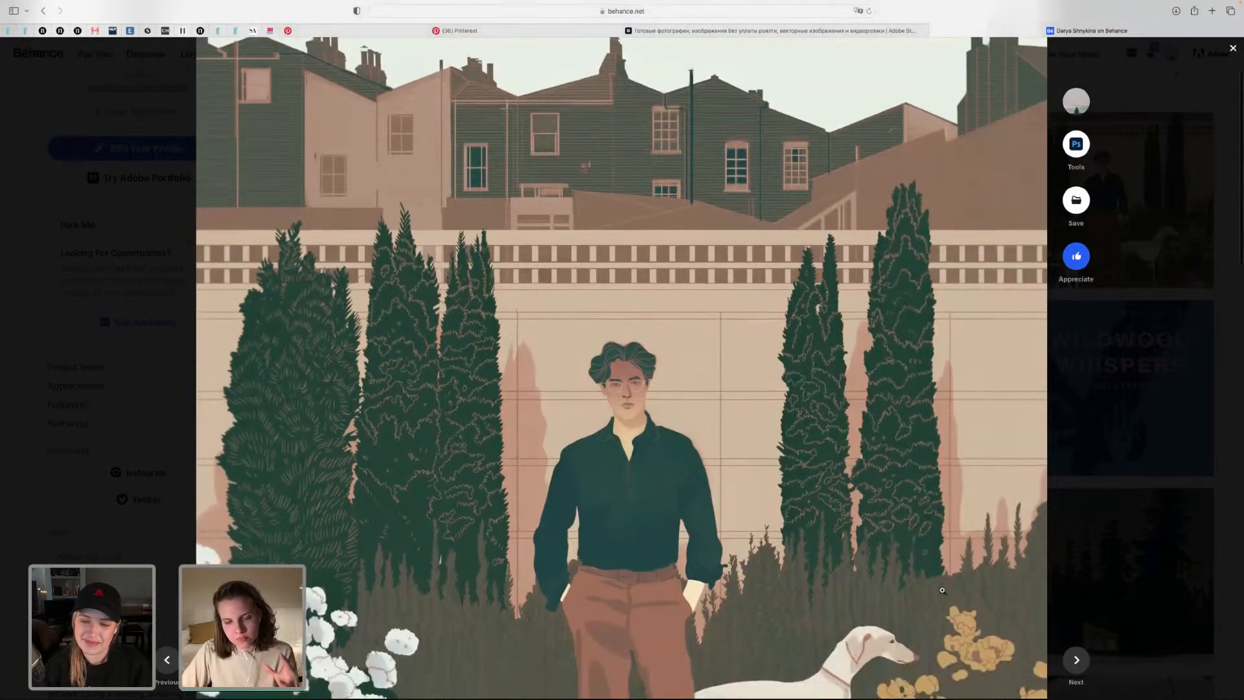
{"action": "scroll", "coordinate": [943, 590], "scroll_direction": "down", "scroll_amount": 5}
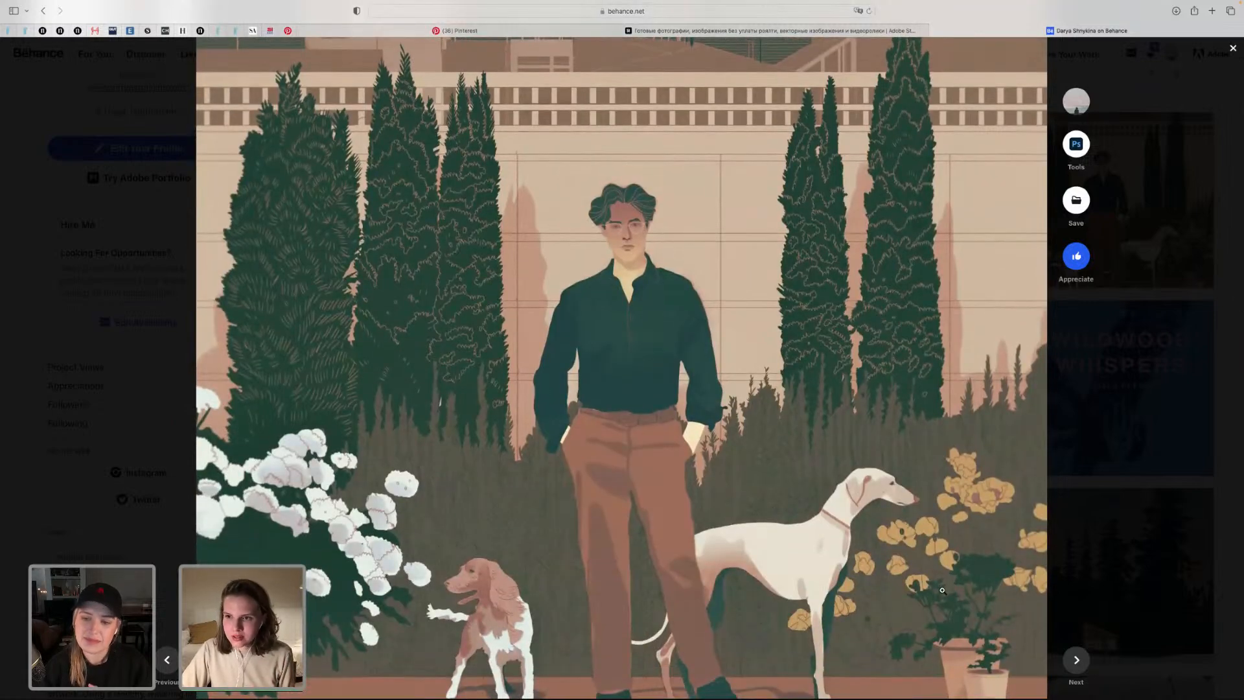
{"action": "scroll", "coordinate": [942, 590], "scroll_direction": "down", "scroll_amount": 4}
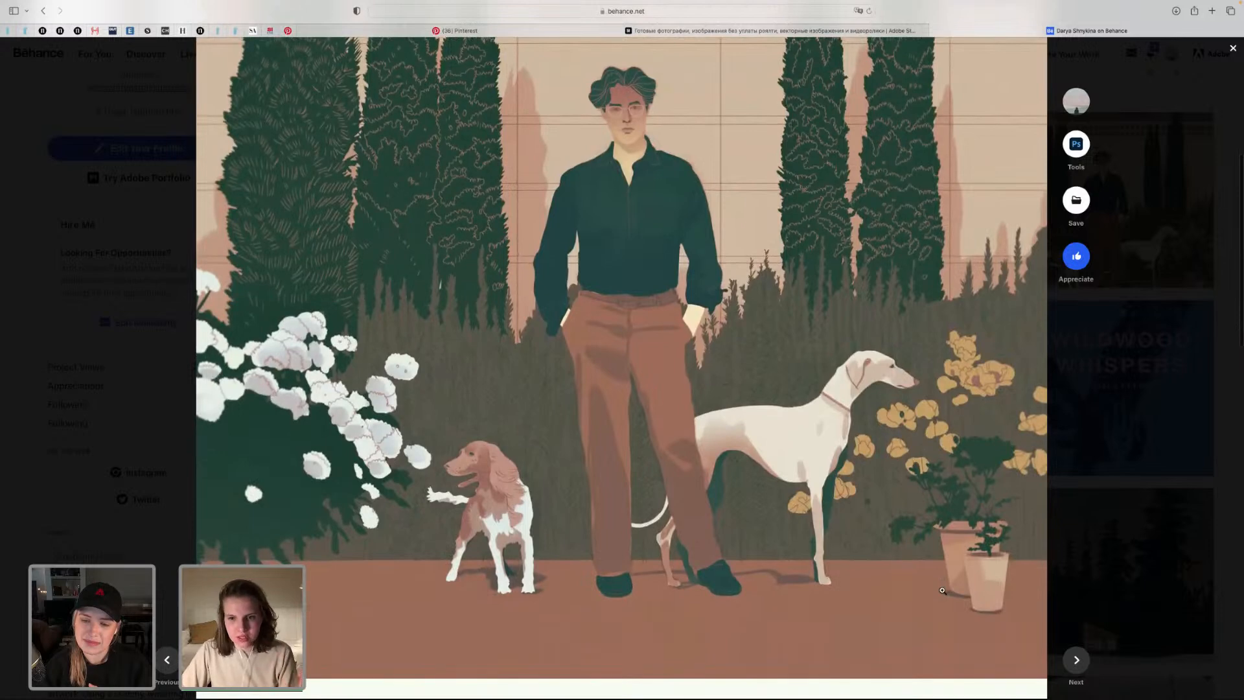
{"action": "scroll", "coordinate": [943, 591], "scroll_direction": "down", "scroll_amount": 1}
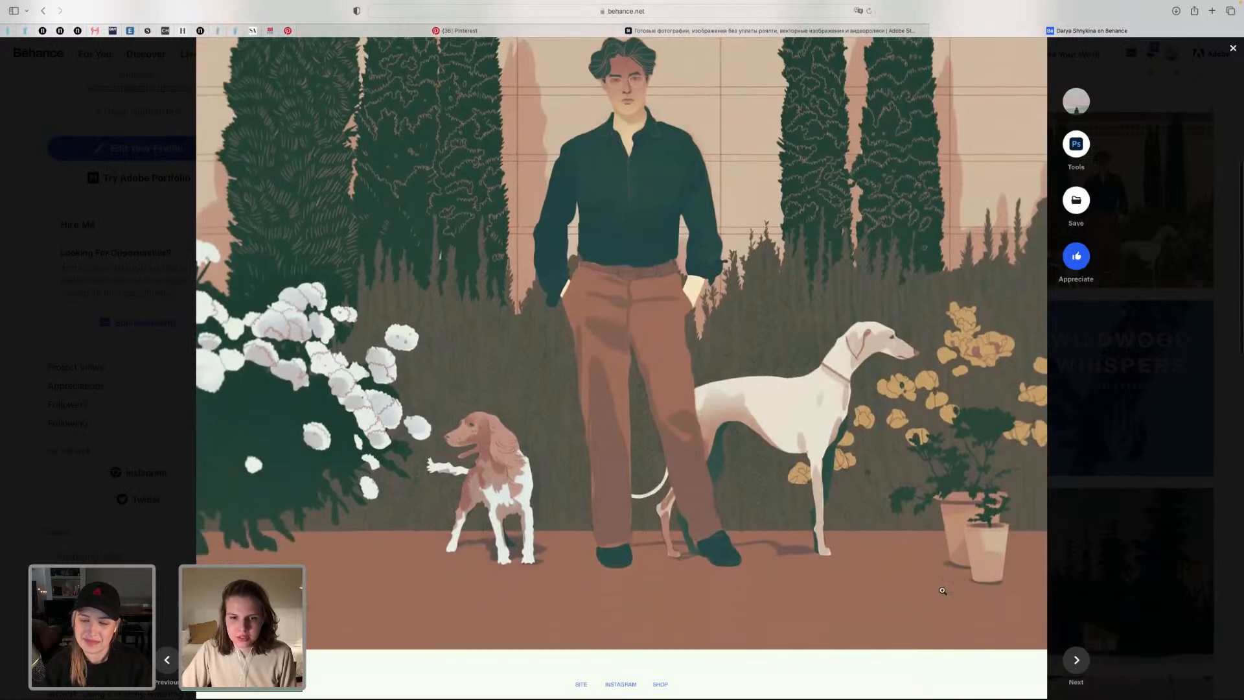
{"action": "scroll", "coordinate": [943, 591], "scroll_direction": "down", "scroll_amount": 1}
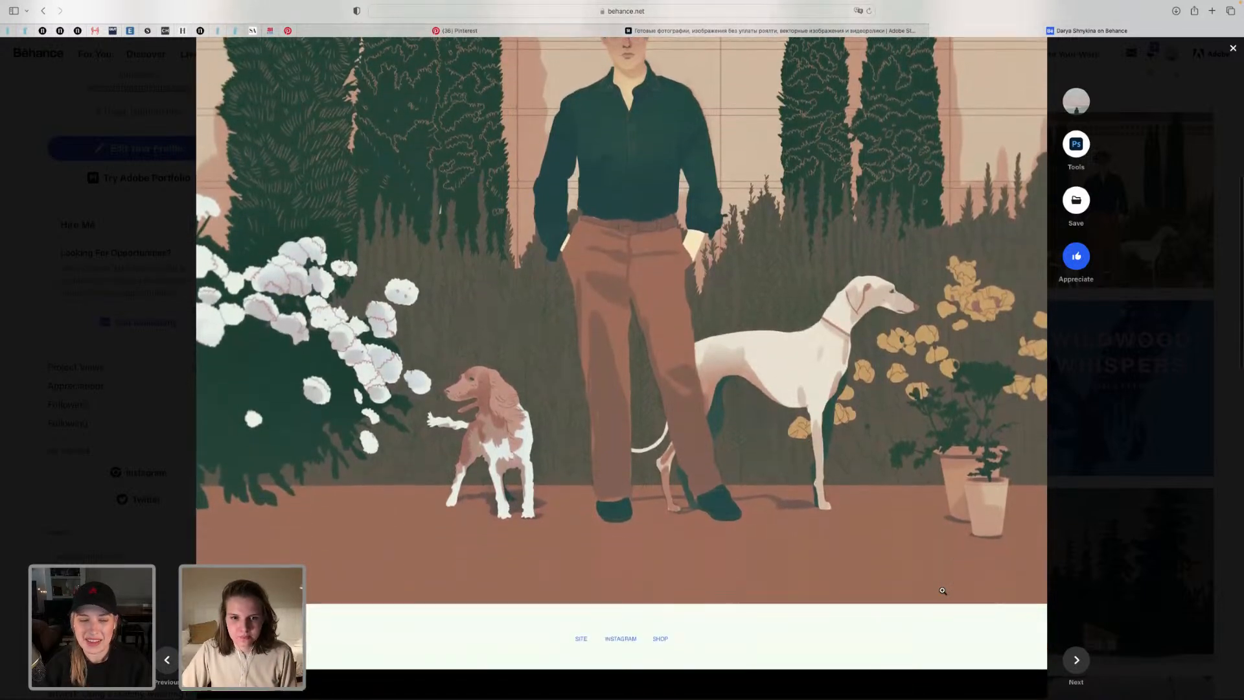
{"action": "scroll", "coordinate": [942, 590], "scroll_direction": "up", "scroll_amount": 4}
{"action": "scroll", "coordinate": [943, 590], "scroll_direction": "up", "scroll_amount": 1}
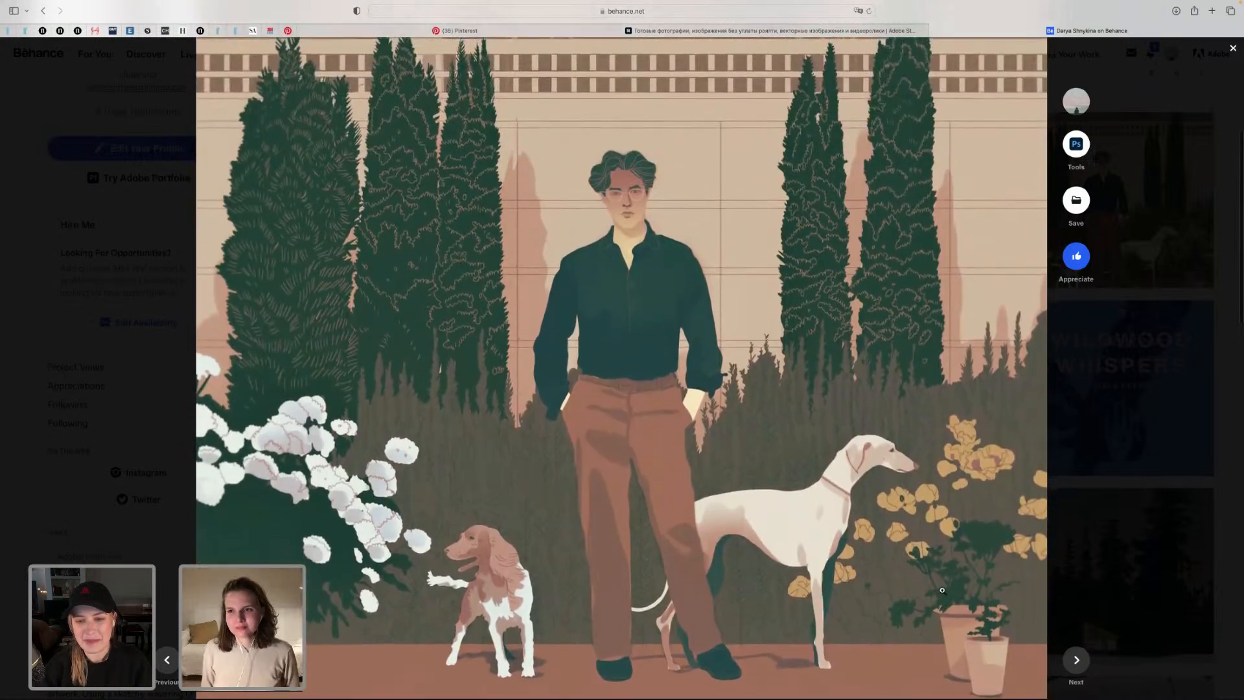